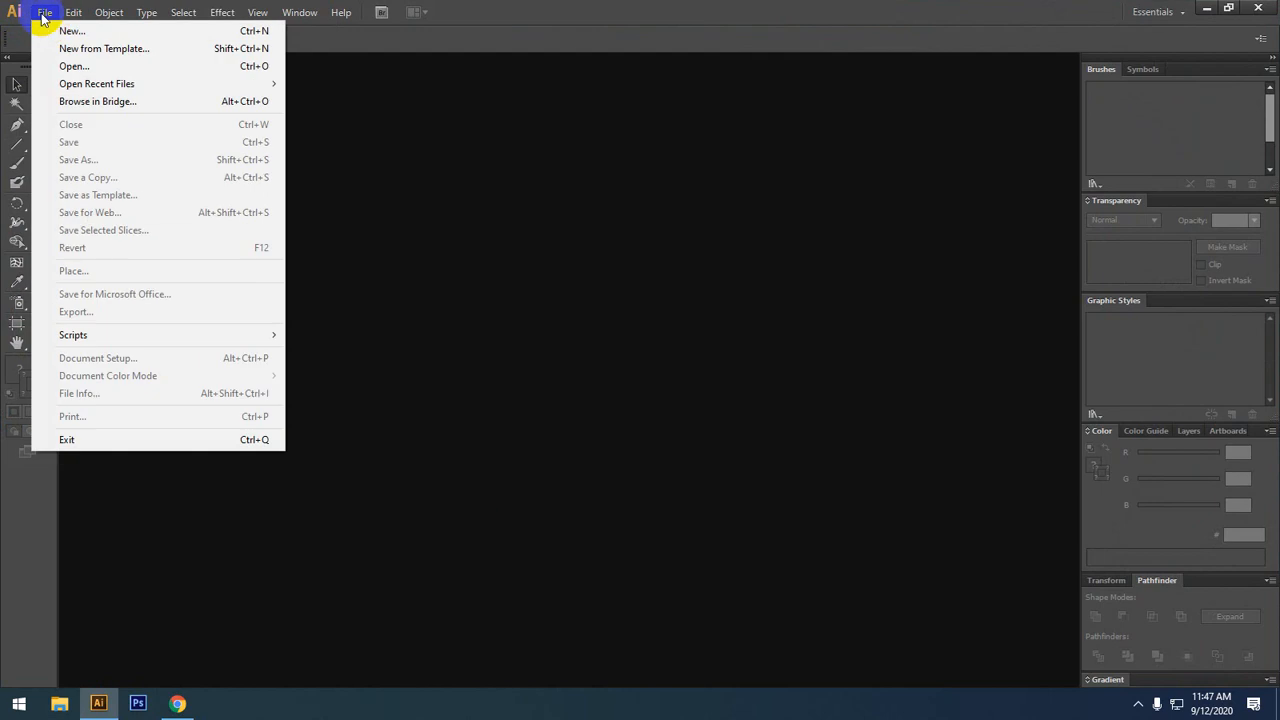
Step: Open the settings for a new document
{"action": "left_click", "coordinate": [48, 30]}
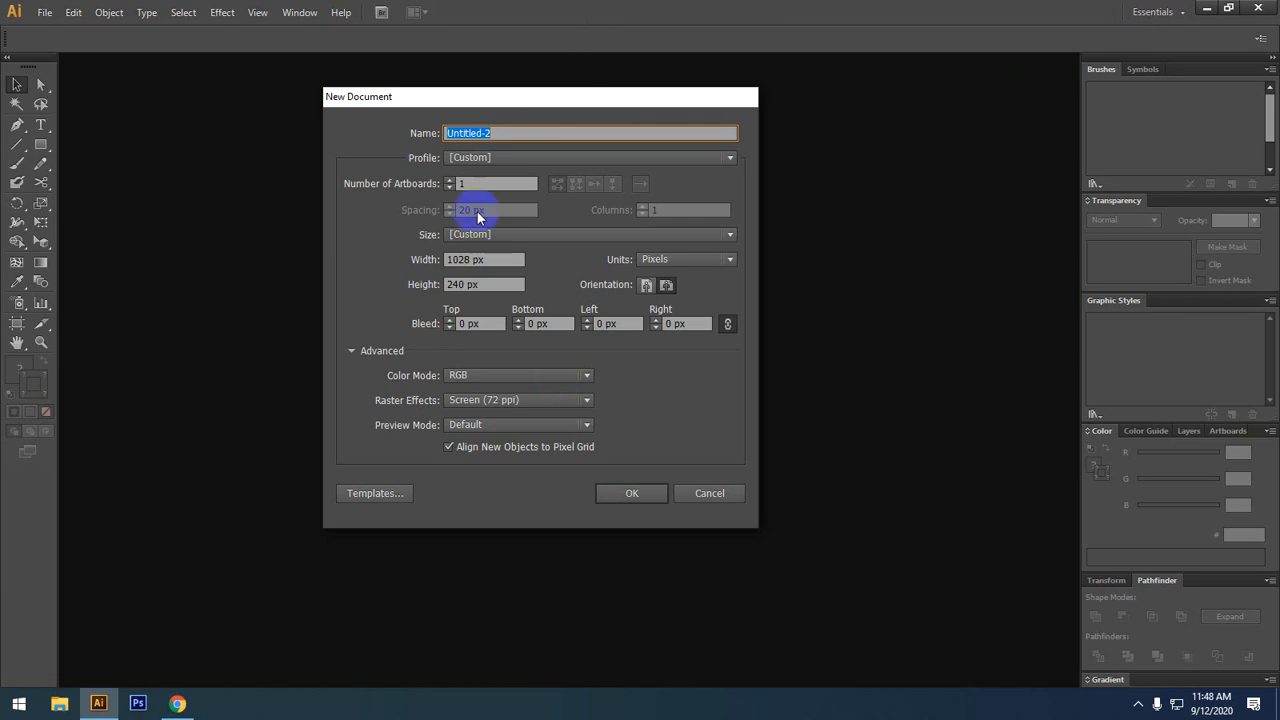
{"action": "left_click", "coordinate": [586, 238]}
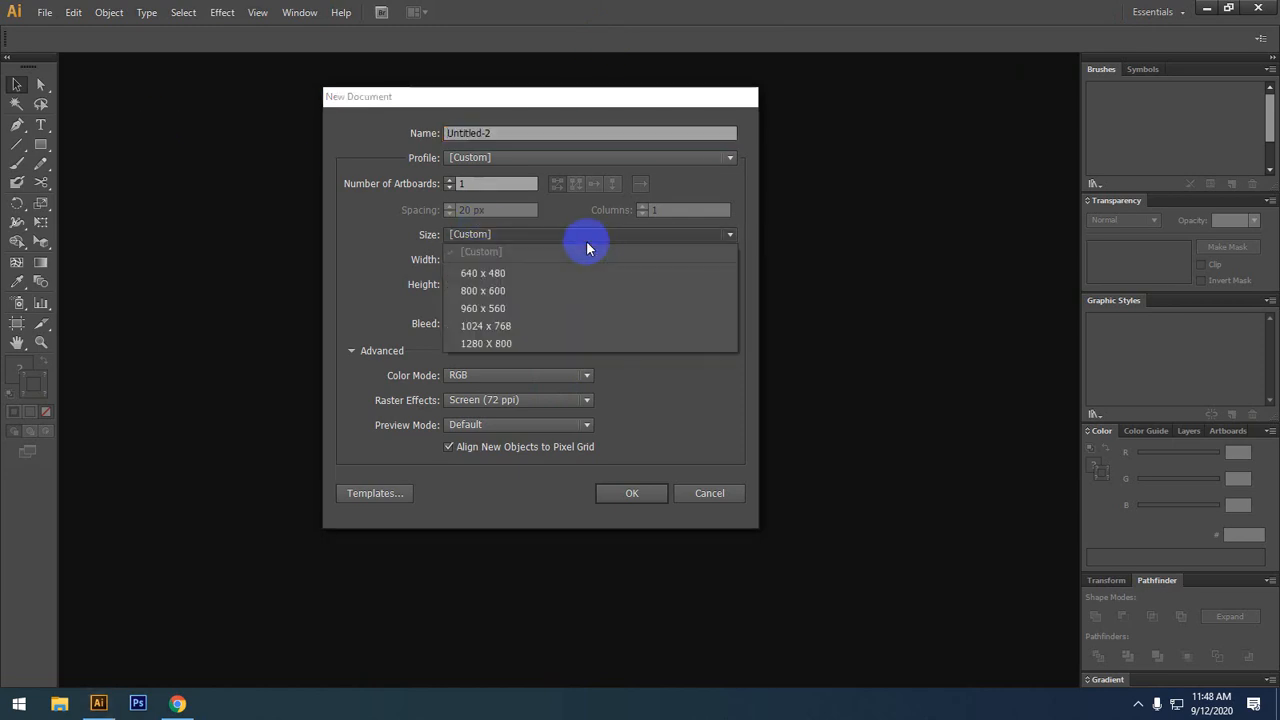
{"action": "left_click", "coordinate": [585, 240]}
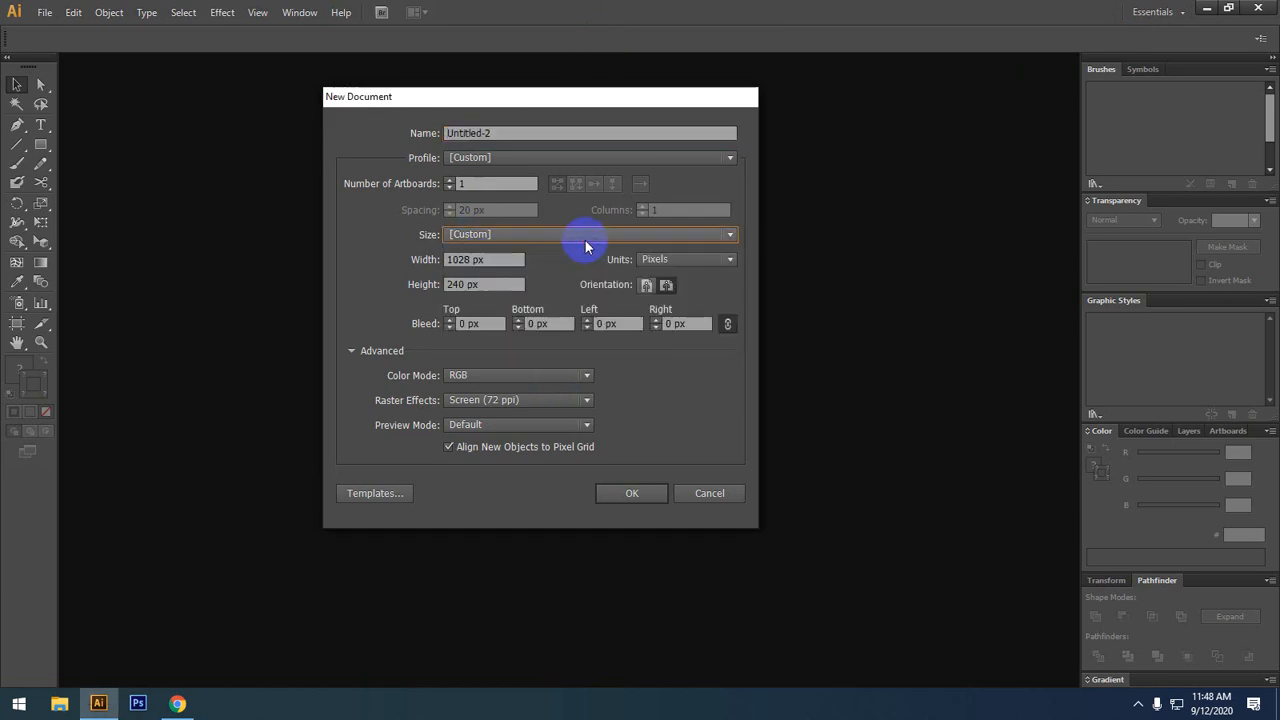
{"action": "left_click", "coordinate": [520, 166]}
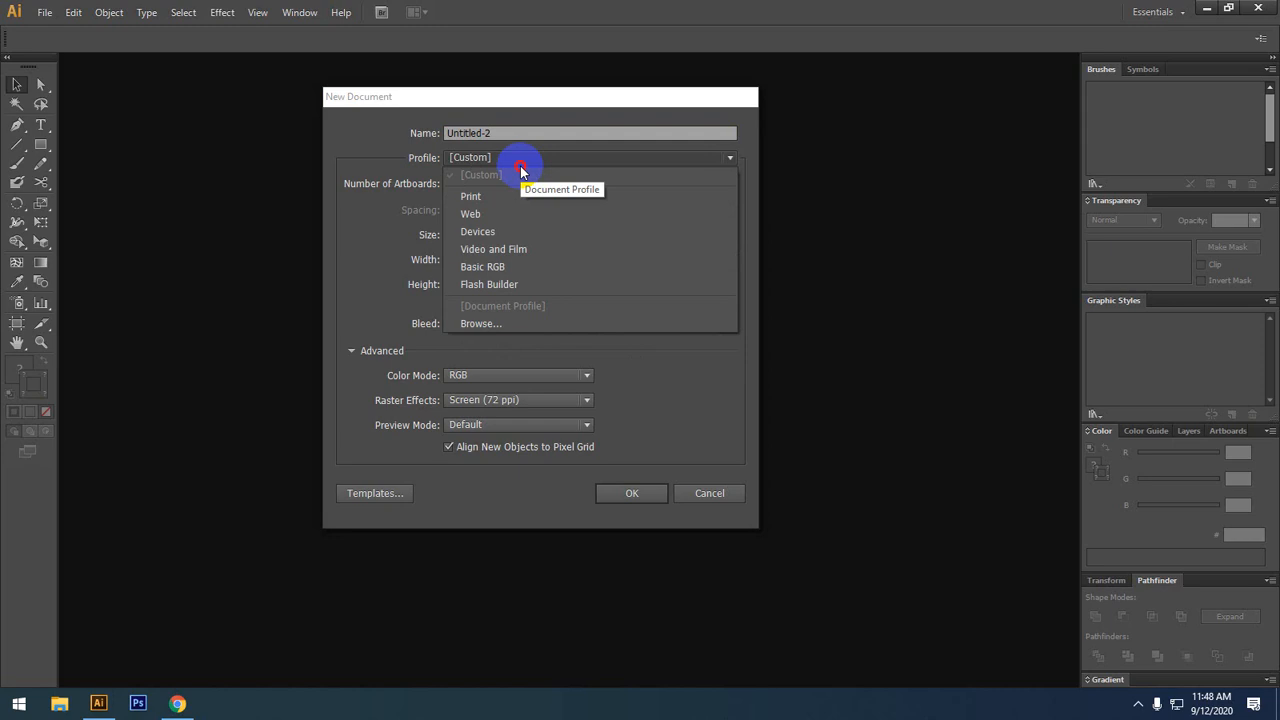
{"action": "left_click", "coordinate": [520, 172]}
{"action": "left_click", "coordinate": [507, 236]}
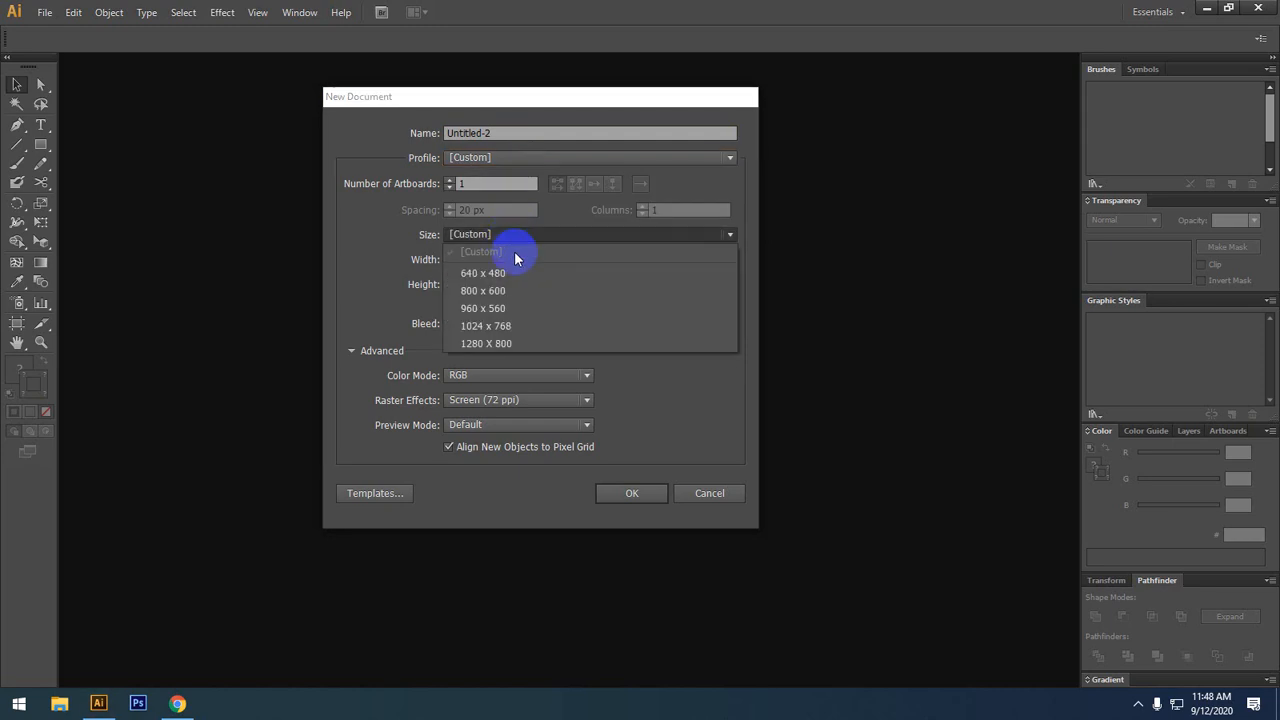
{"action": "left_click", "coordinate": [513, 162]}
{"action": "left_click", "coordinate": [513, 160]}
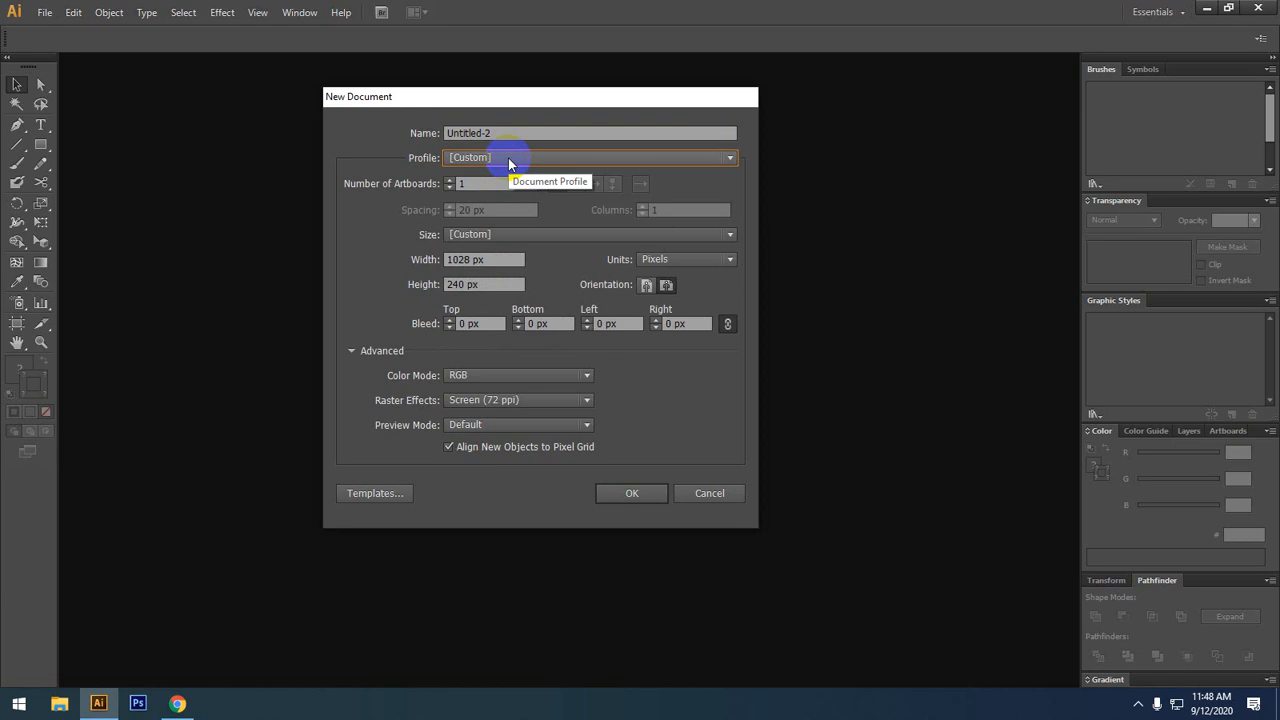
Step: Create an A4 landscape document from the Print profile, with inches as the units
{"action": "left_click", "coordinate": [508, 158]}
{"action": "left_click", "coordinate": [515, 196]}
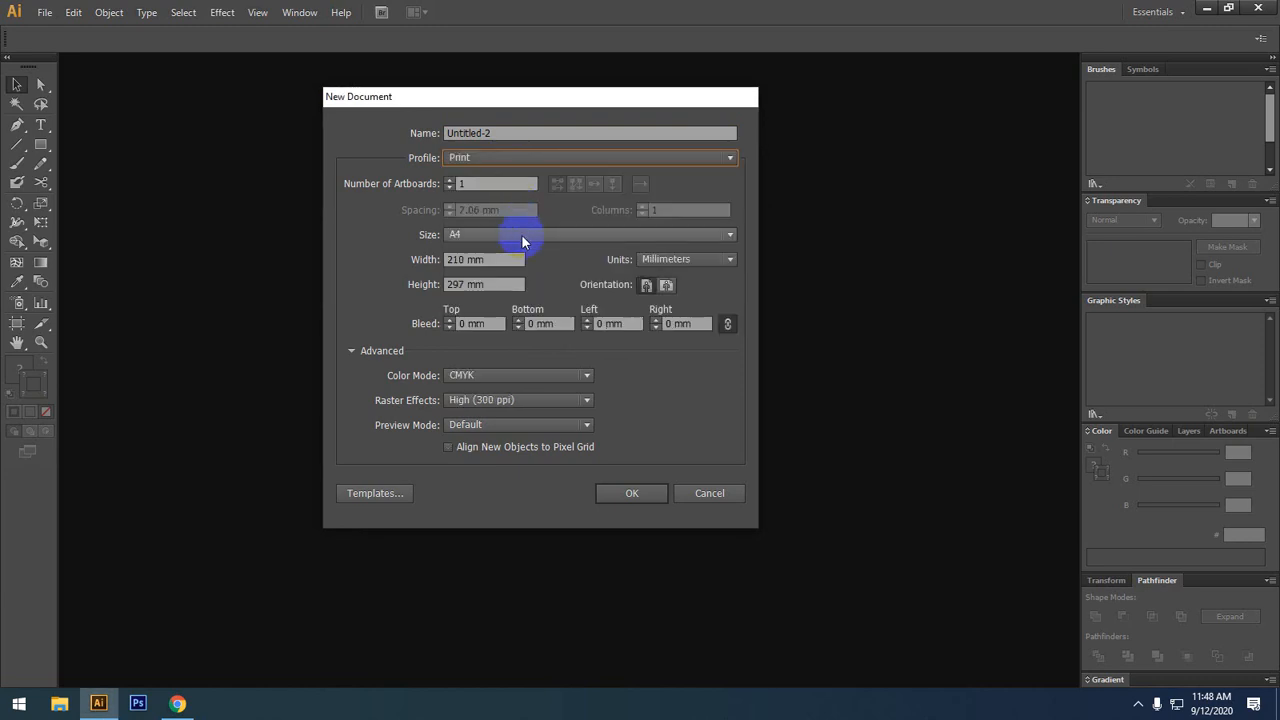
{"action": "left_click", "coordinate": [688, 259]}
{"action": "left_click", "coordinate": [668, 307]}
{"action": "left_click_drag", "start_coordinate": [500, 258], "coordinate": [432, 255]}
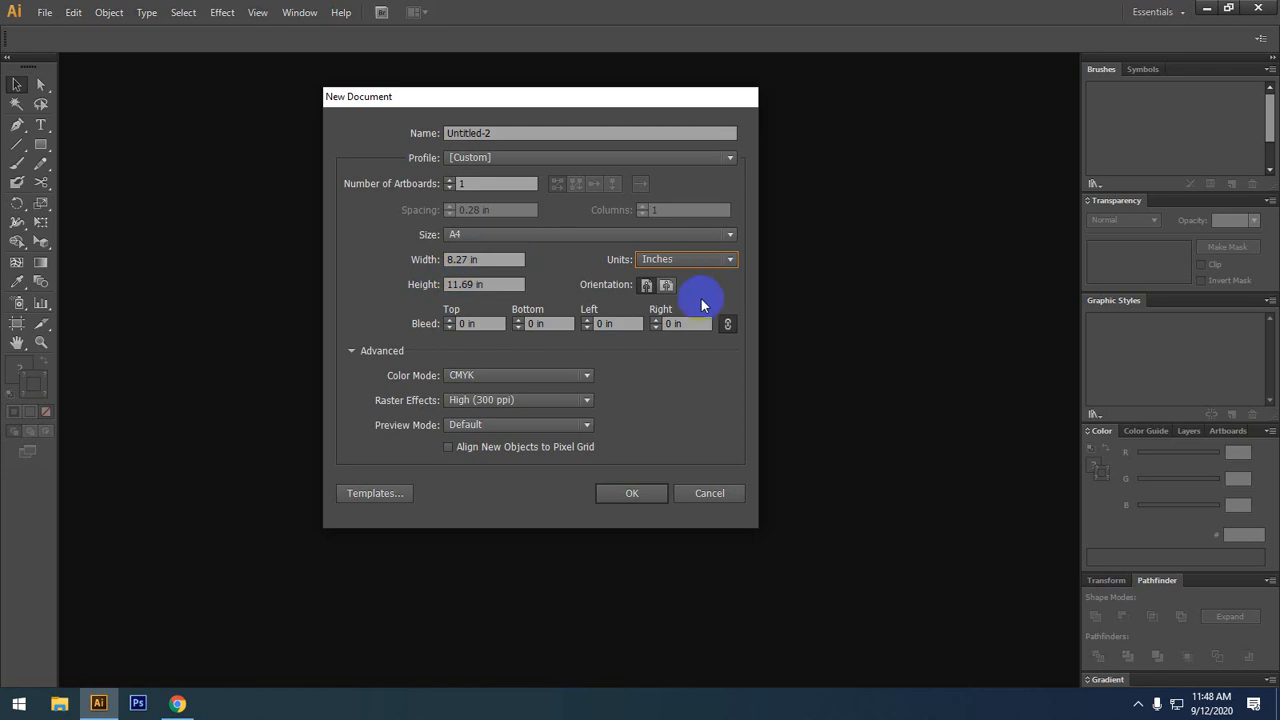
{"action": "left_click", "coordinate": [666, 286]}
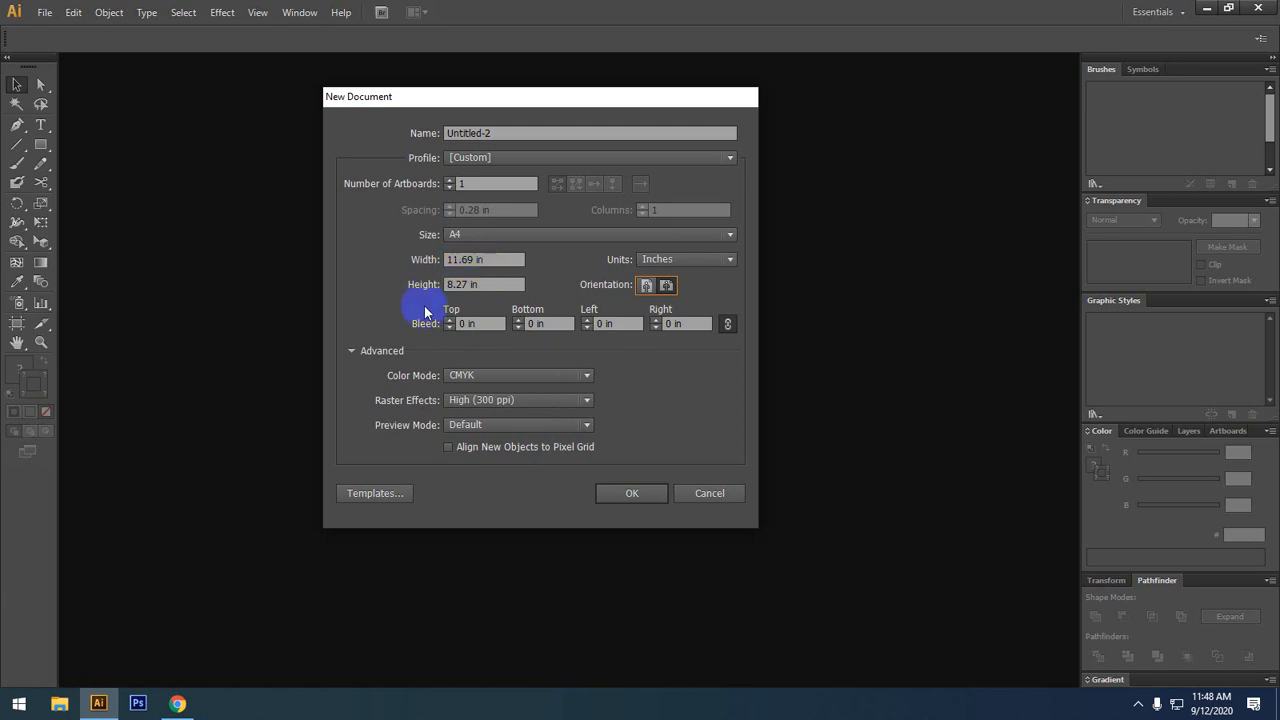
{"action": "left_click", "coordinate": [463, 287]}
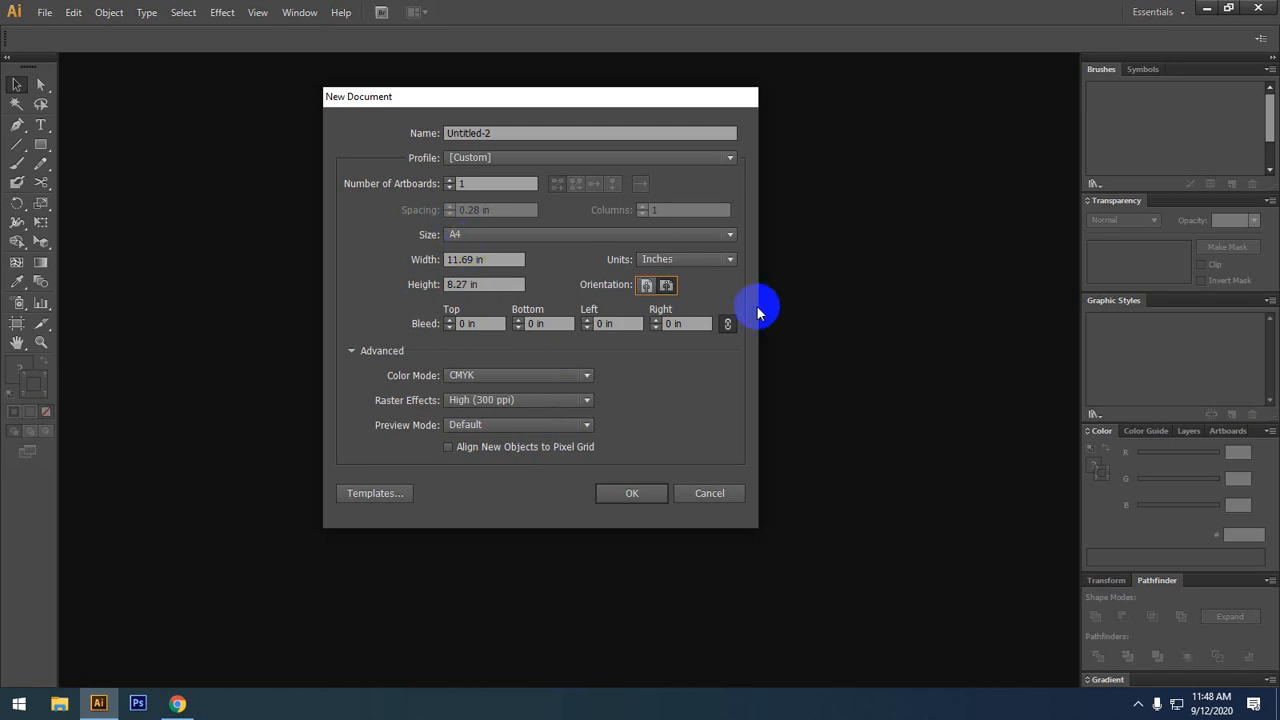
{"action": "left_click", "coordinate": [668, 284]}
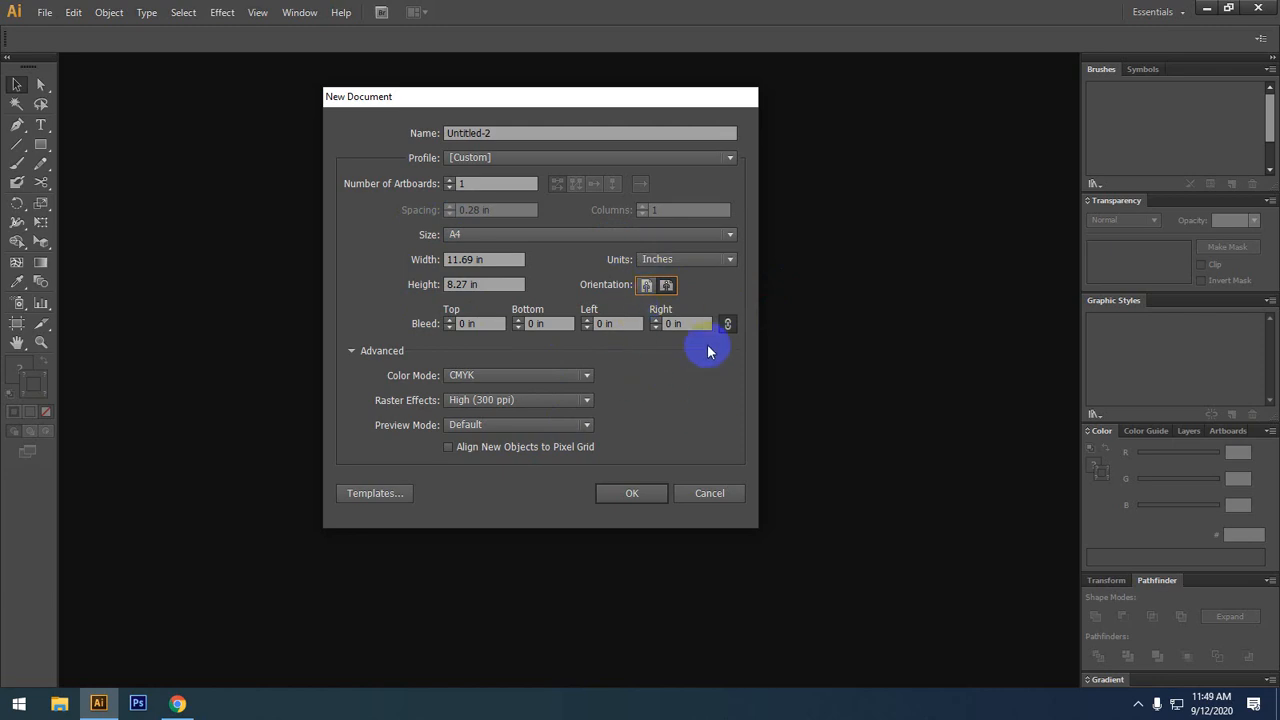
{"action": "left_click", "coordinate": [646, 509]}
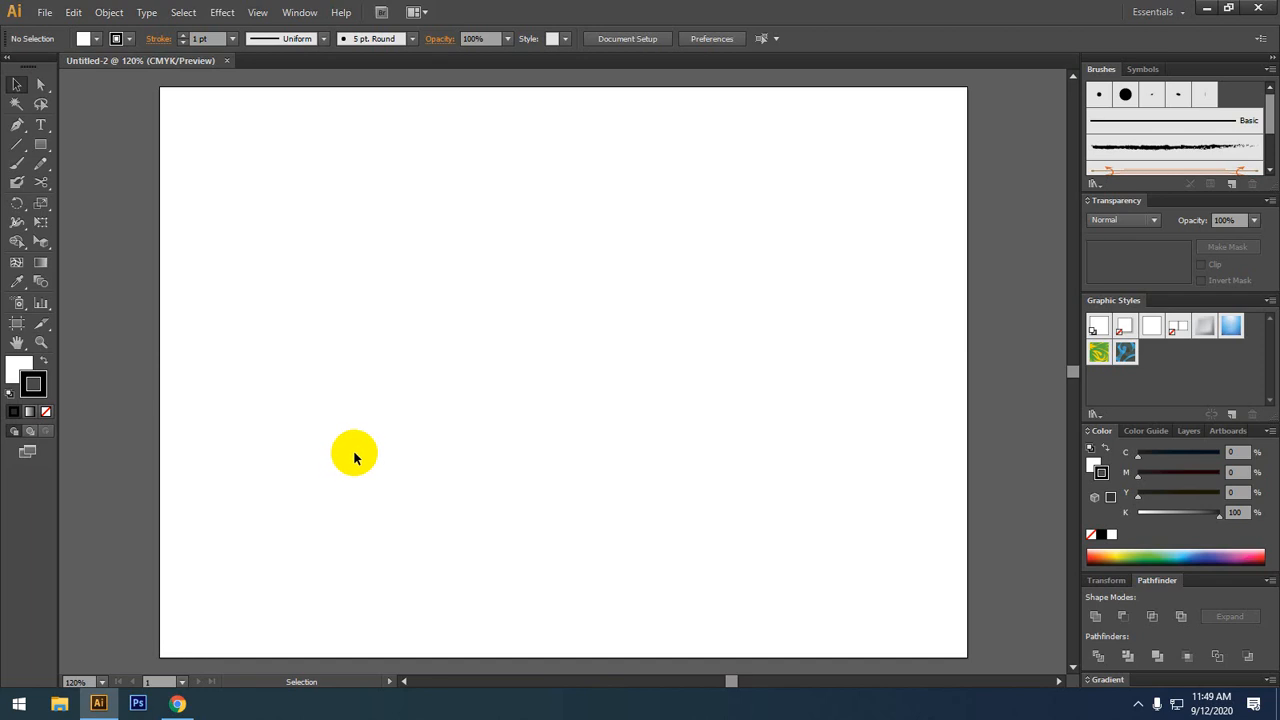
Step: Create a rectangle 11.69 in wide and 8.27 in high to match the artboard size
{"action": "scroll", "coordinate": [350, 463], "scroll_direction": "down", "scroll_amount": 2}
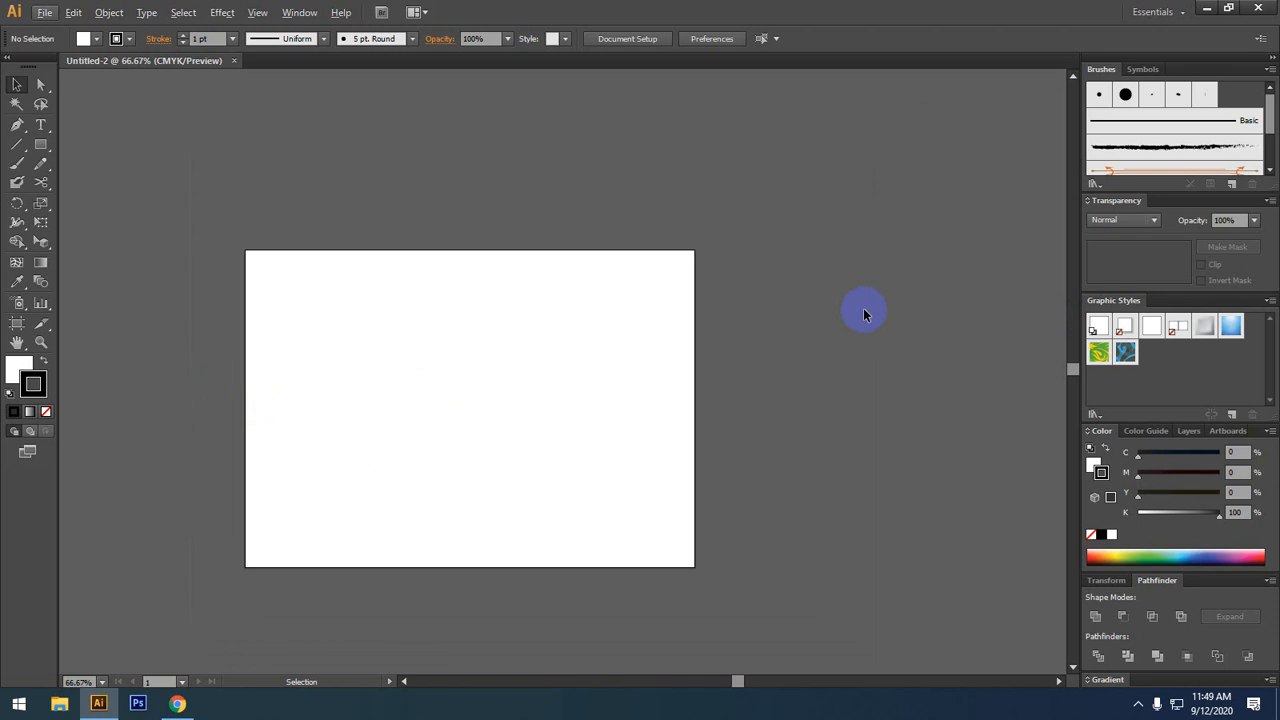
{"action": "left_click", "coordinate": [41, 144]}
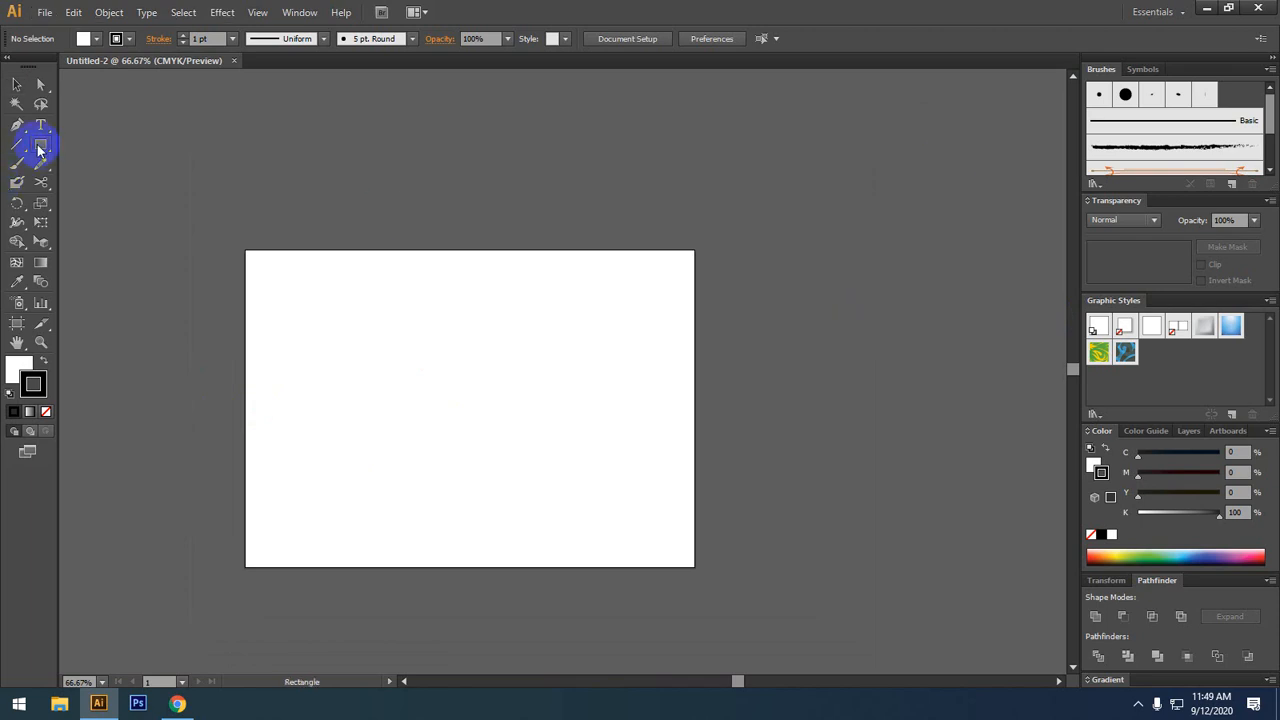
{"action": "left_click", "coordinate": [414, 355]}
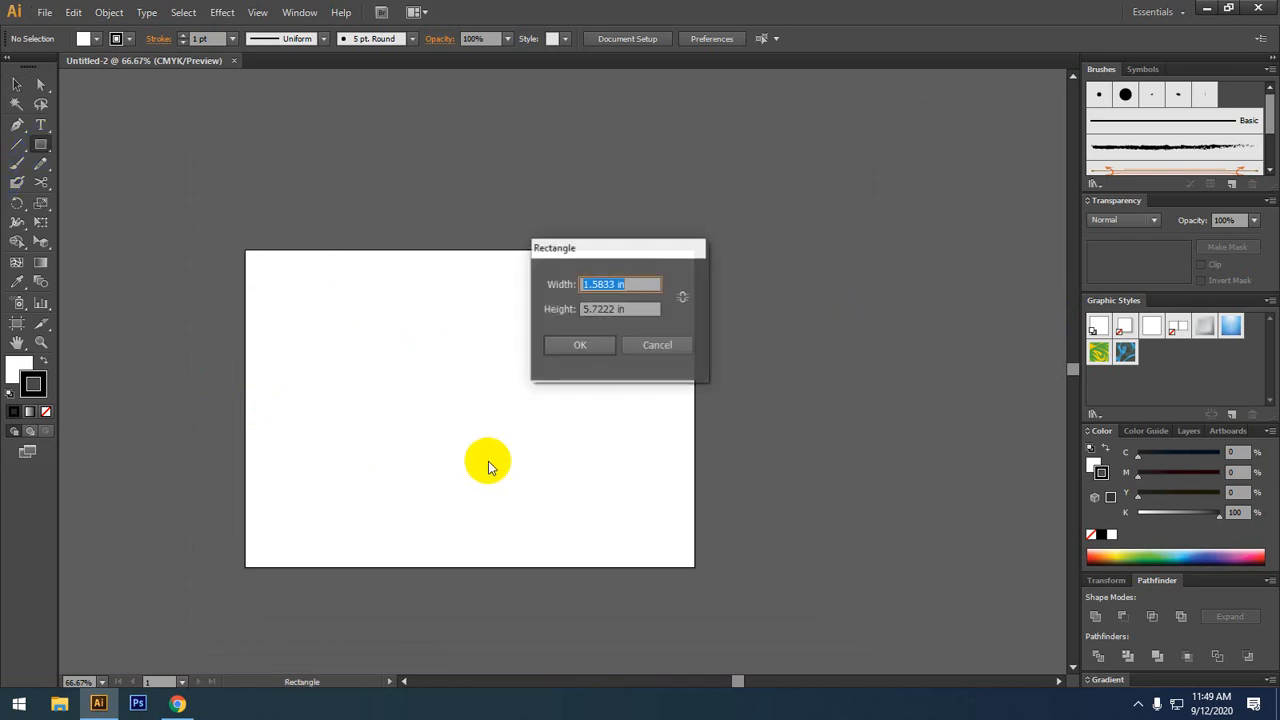
{"action": "left_click", "coordinate": [618, 281]}
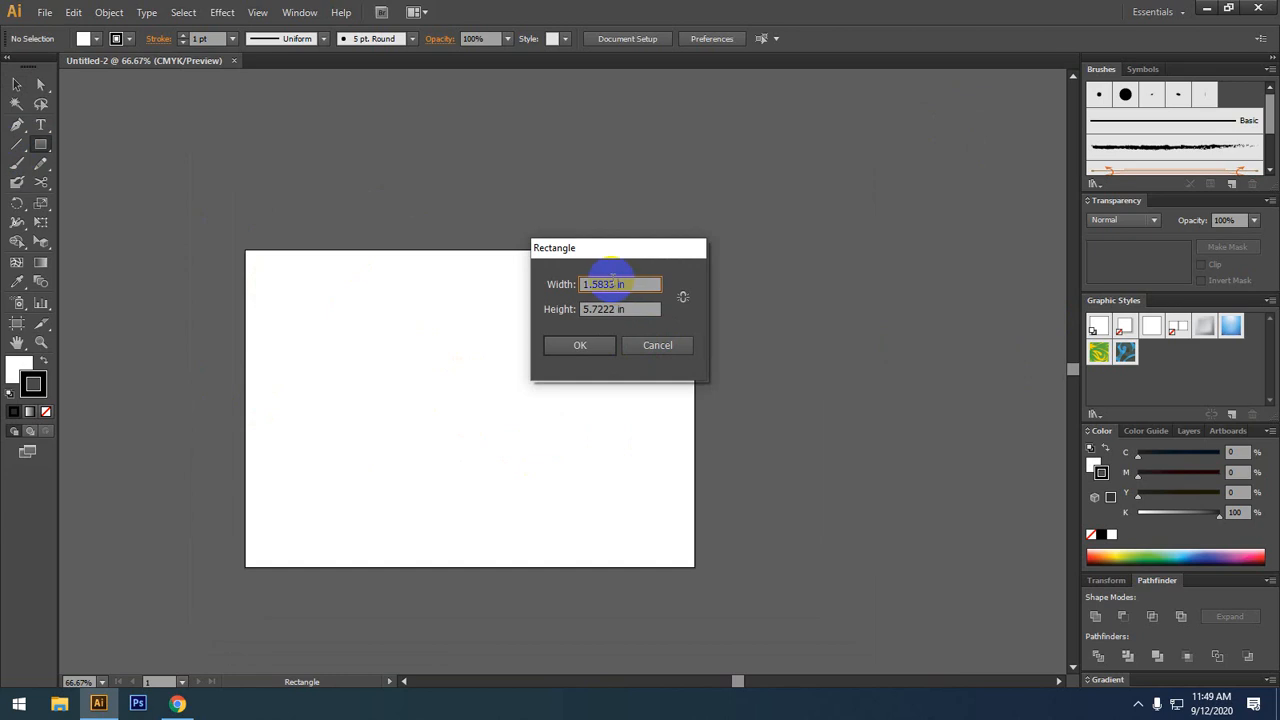
{"action": "left_click_drag", "start_coordinate": [613, 282], "coordinate": [540, 309]}
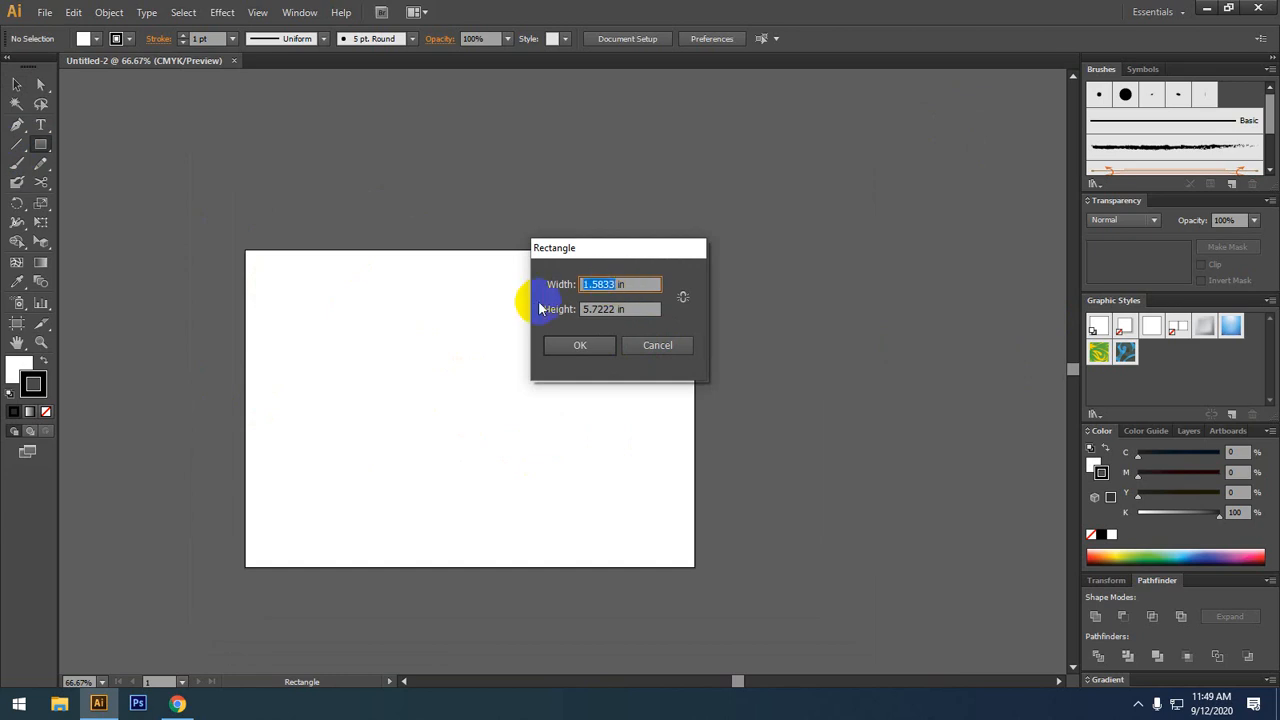
{"action": "type", "text": "11.69"}
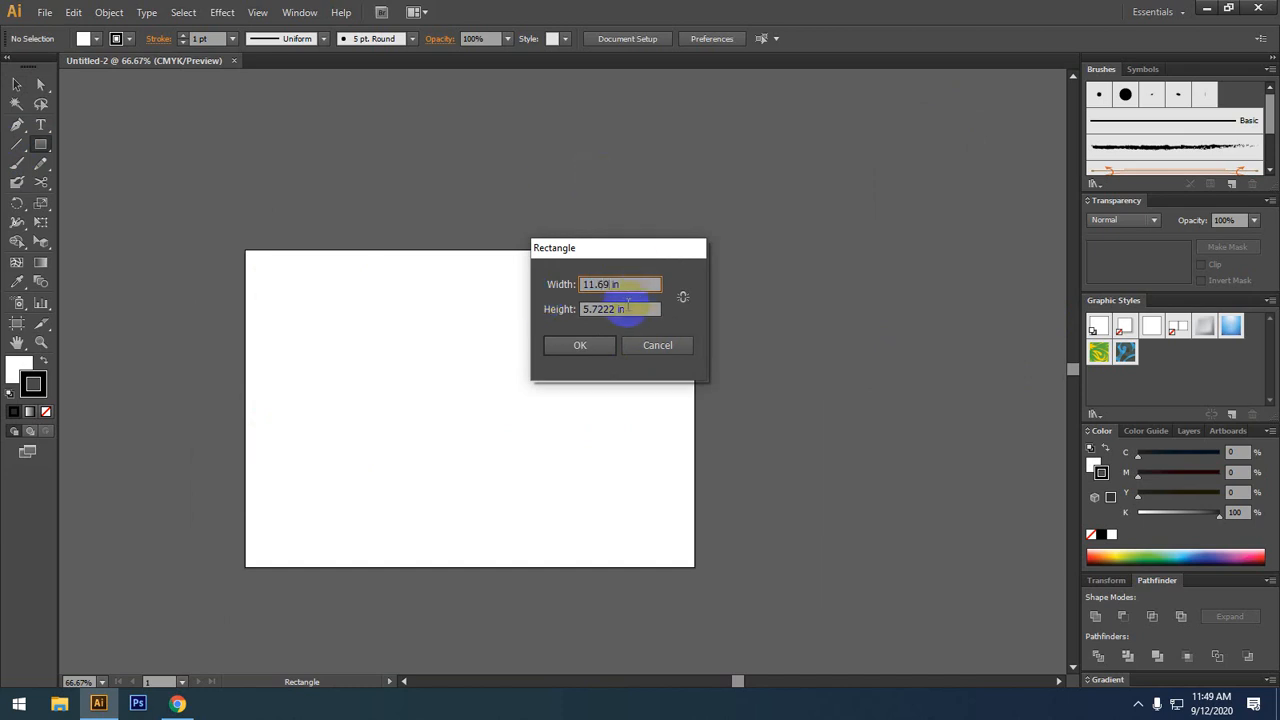
{"action": "left_click_drag", "start_coordinate": [615, 309], "coordinate": [514, 317]}
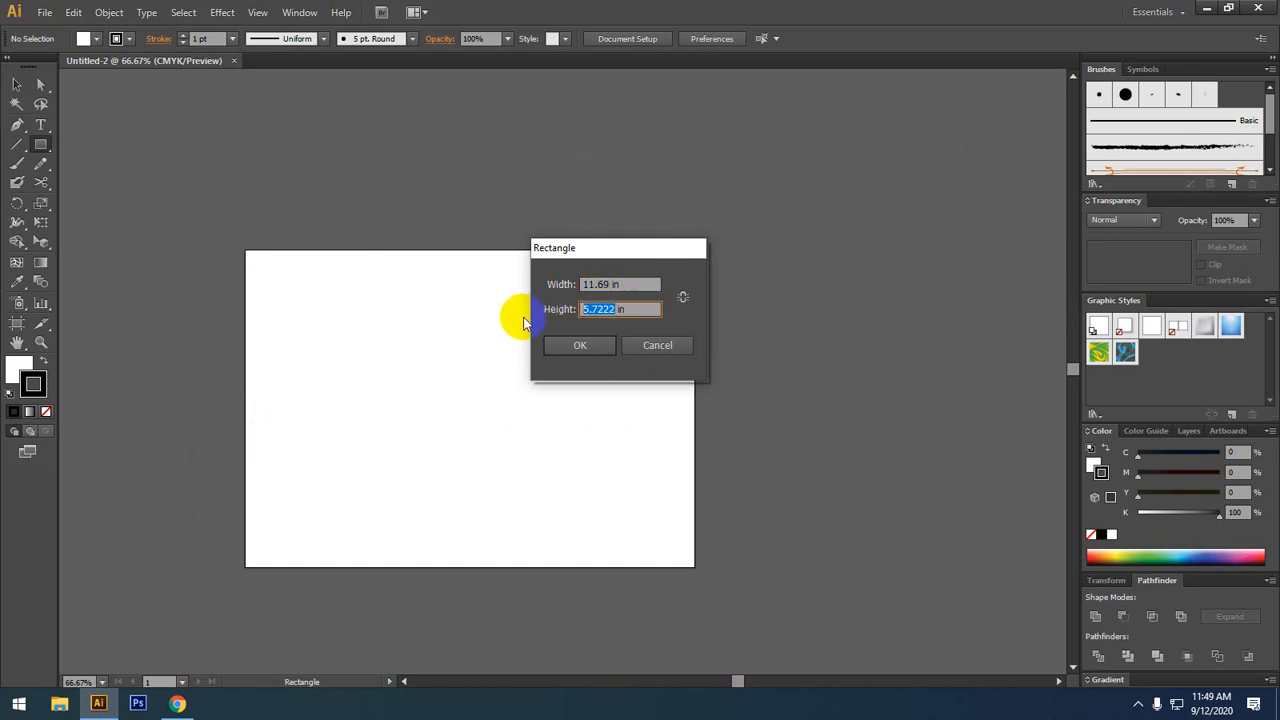
{"action": "type", "text": "8.27"}
{"action": "key", "text": "Return"}
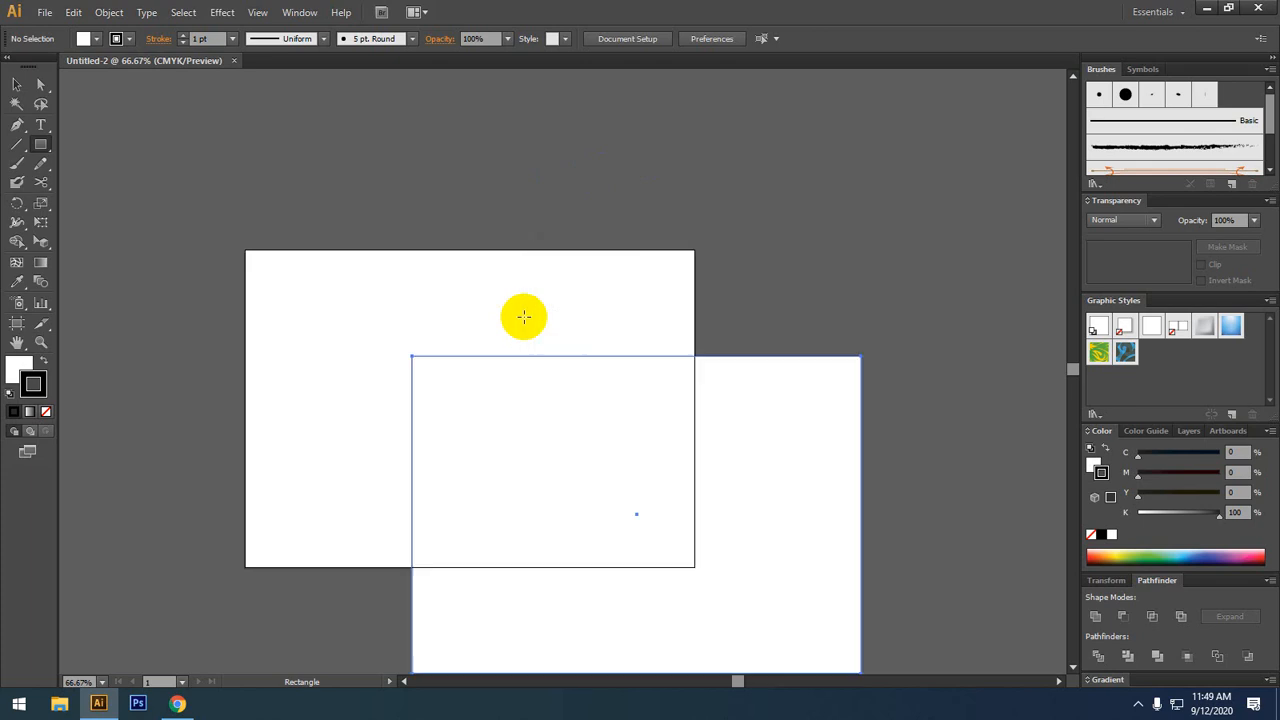
Step: Show the Align panel and place it in the empty area above and beside the rectangle
{"action": "left_click", "coordinate": [17, 85]}
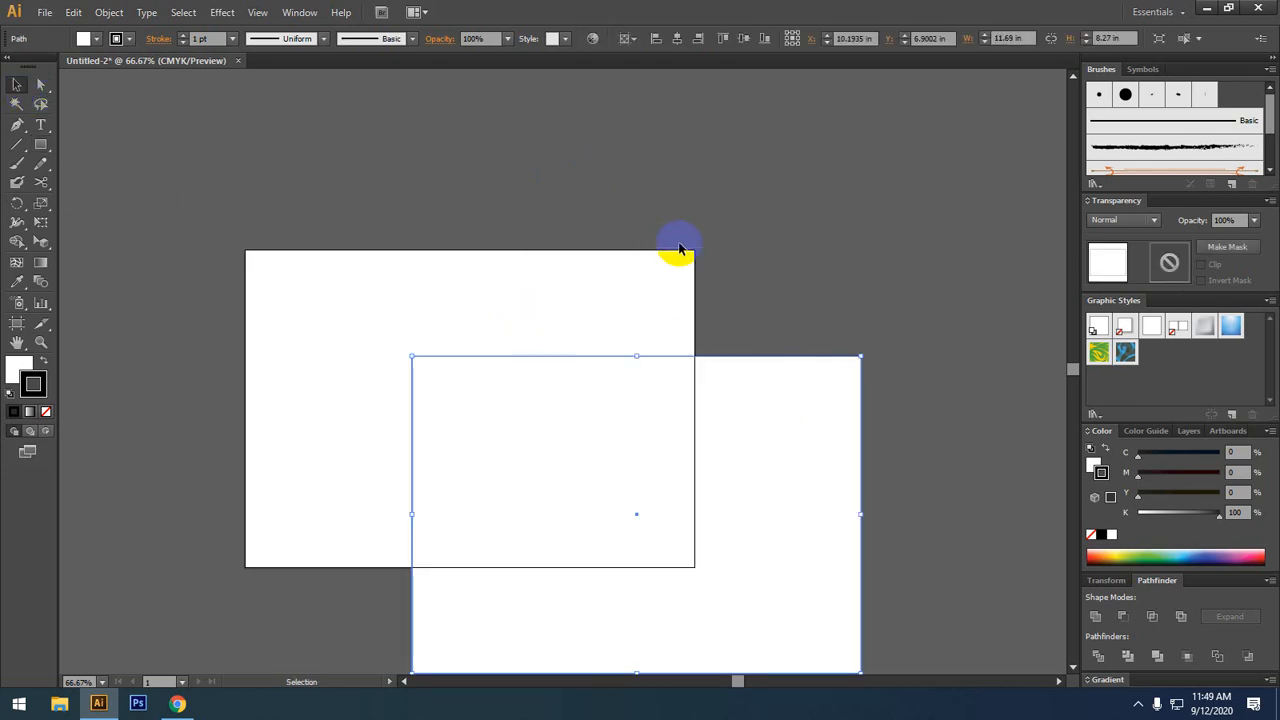
{"action": "left_click", "coordinate": [299, 12]}
{"action": "left_click", "coordinate": [299, 12]}
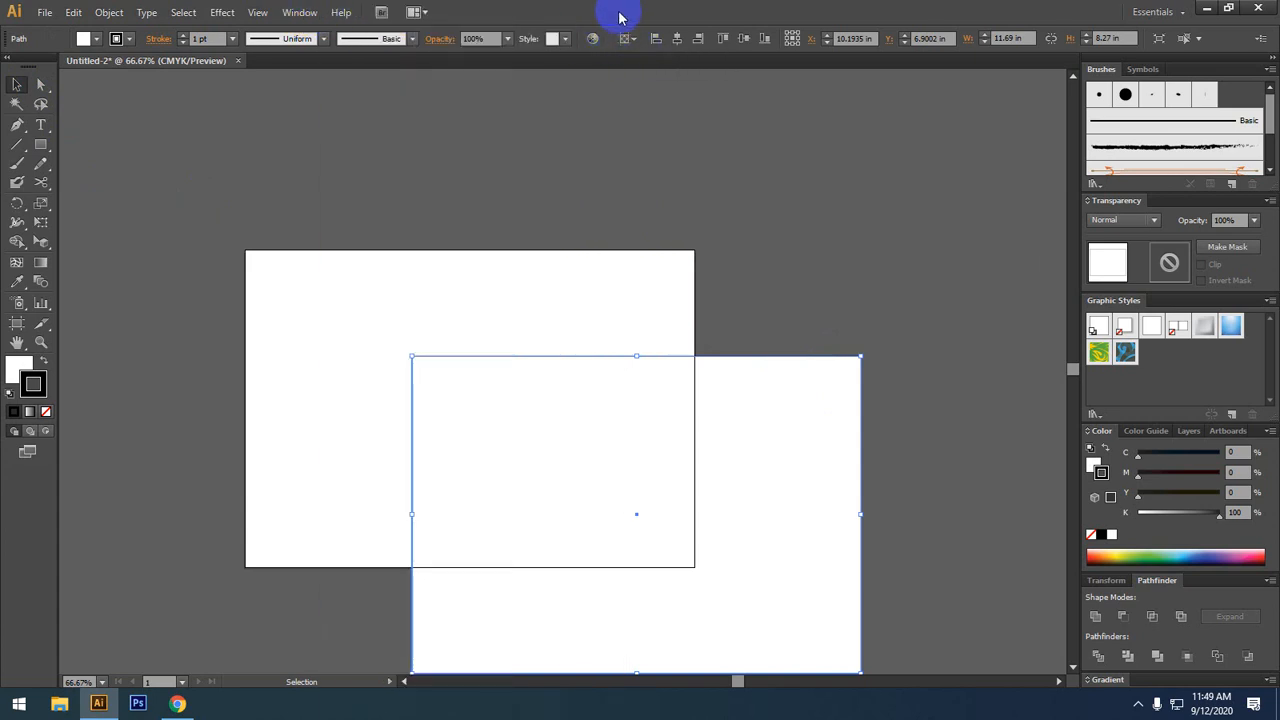
{"action": "left_click", "coordinate": [298, 12]}
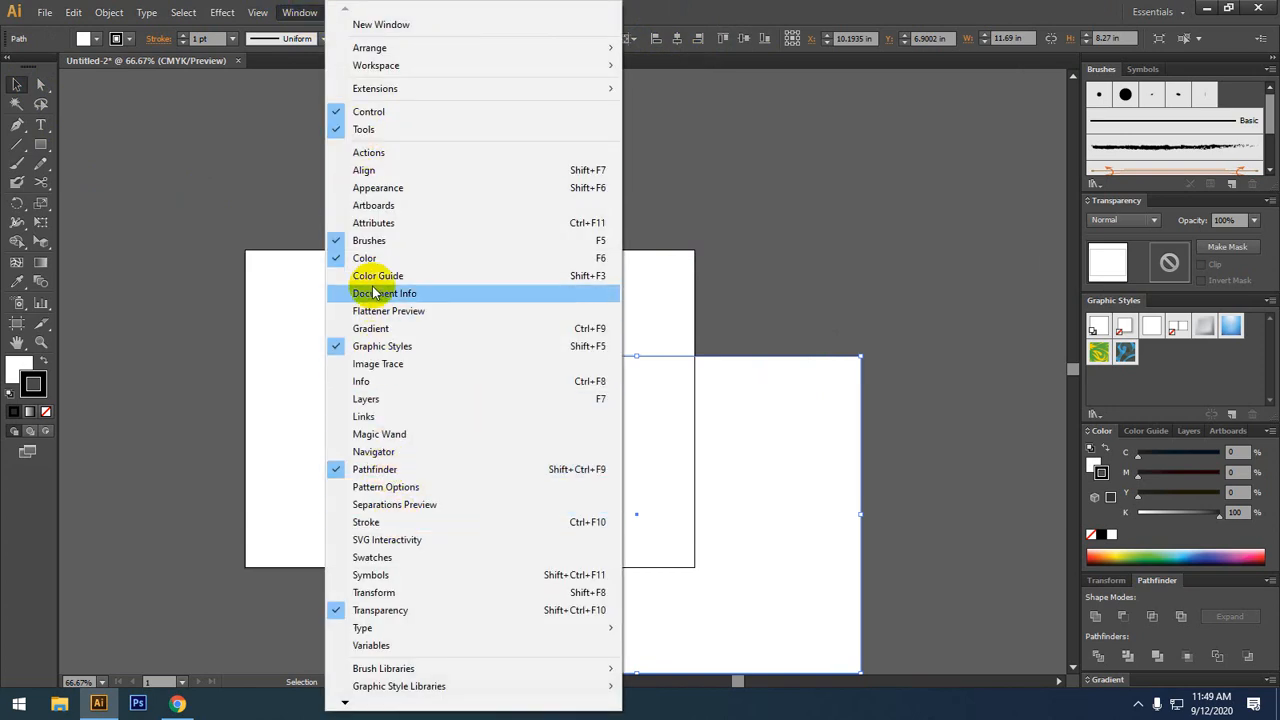
{"action": "left_click", "coordinate": [364, 171]}
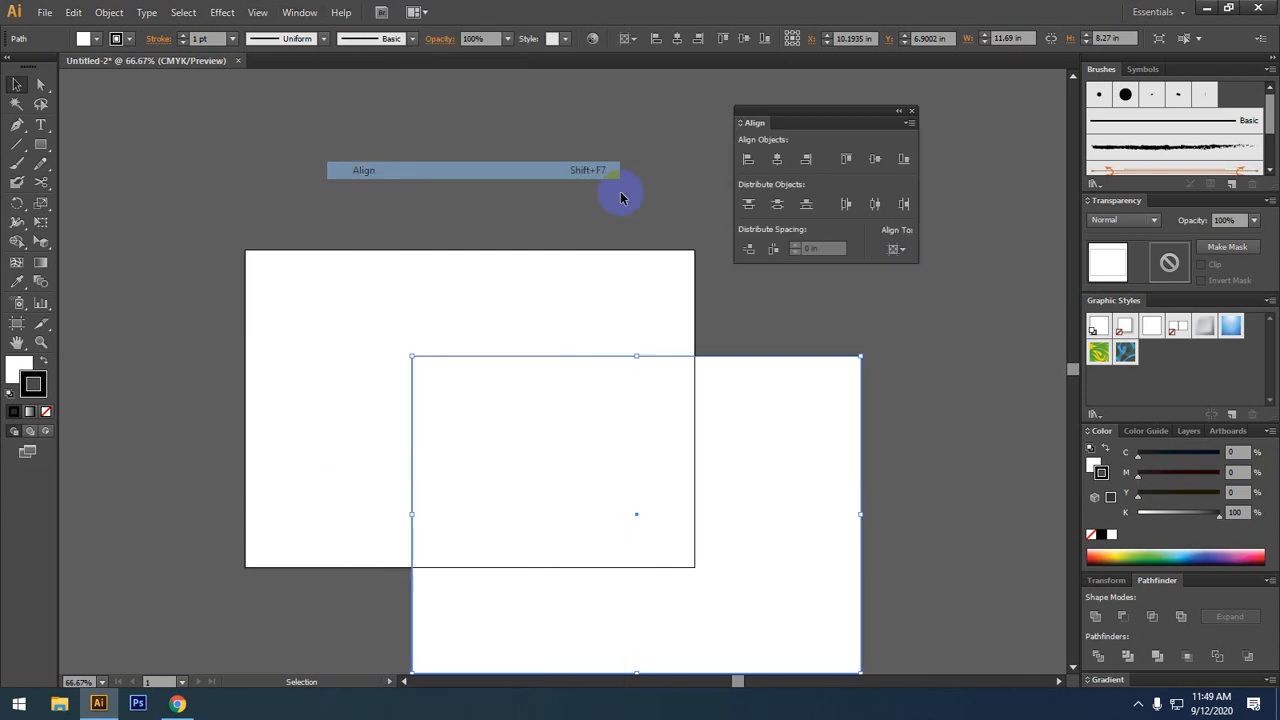
{"action": "left_click_drag", "start_coordinate": [814, 118], "coordinate": [902, 109]}
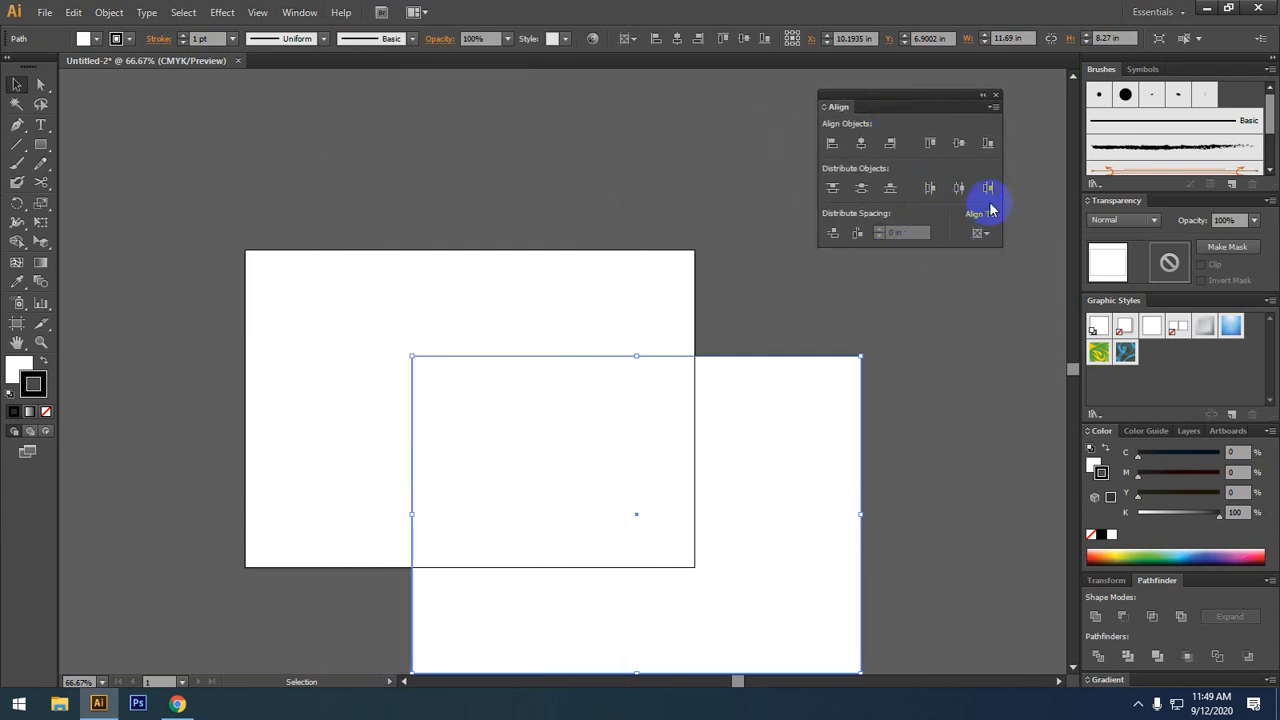
Step: Hide the Align panel's extra options and show them again
{"action": "left_click", "coordinate": [992, 107]}
{"action": "left_click", "coordinate": [1057, 112]}
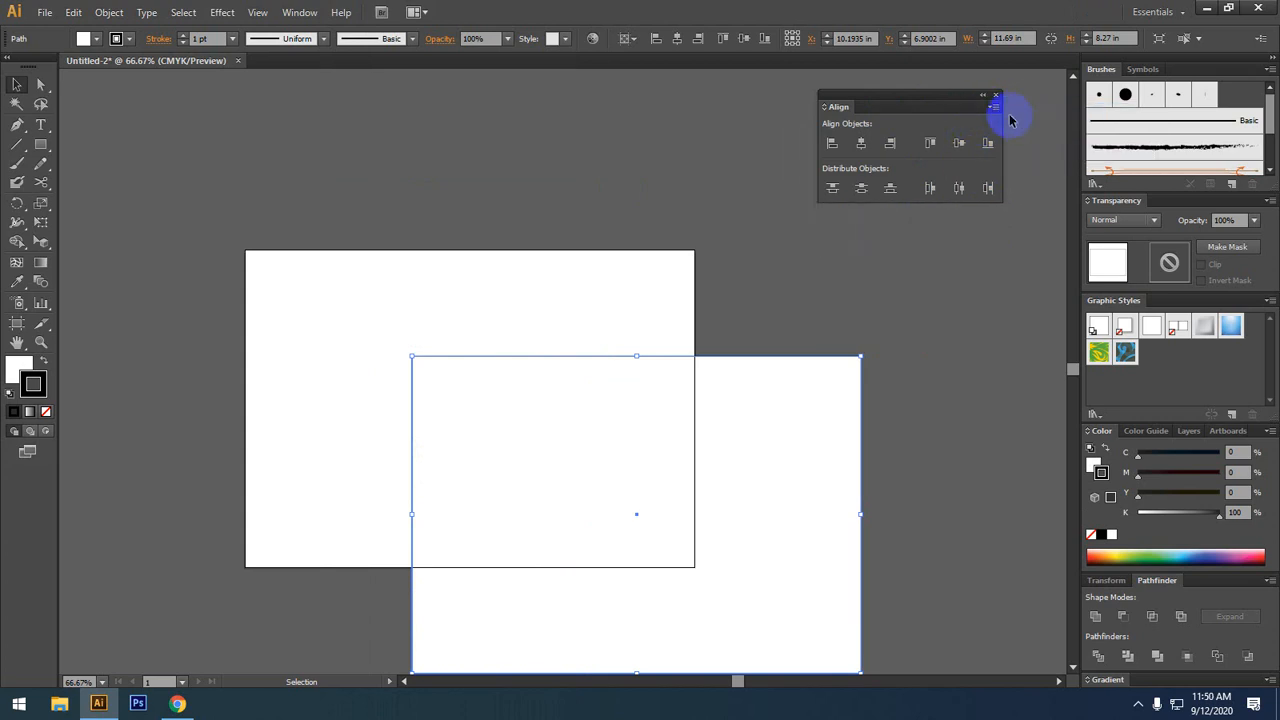
{"action": "left_click", "coordinate": [993, 107]}
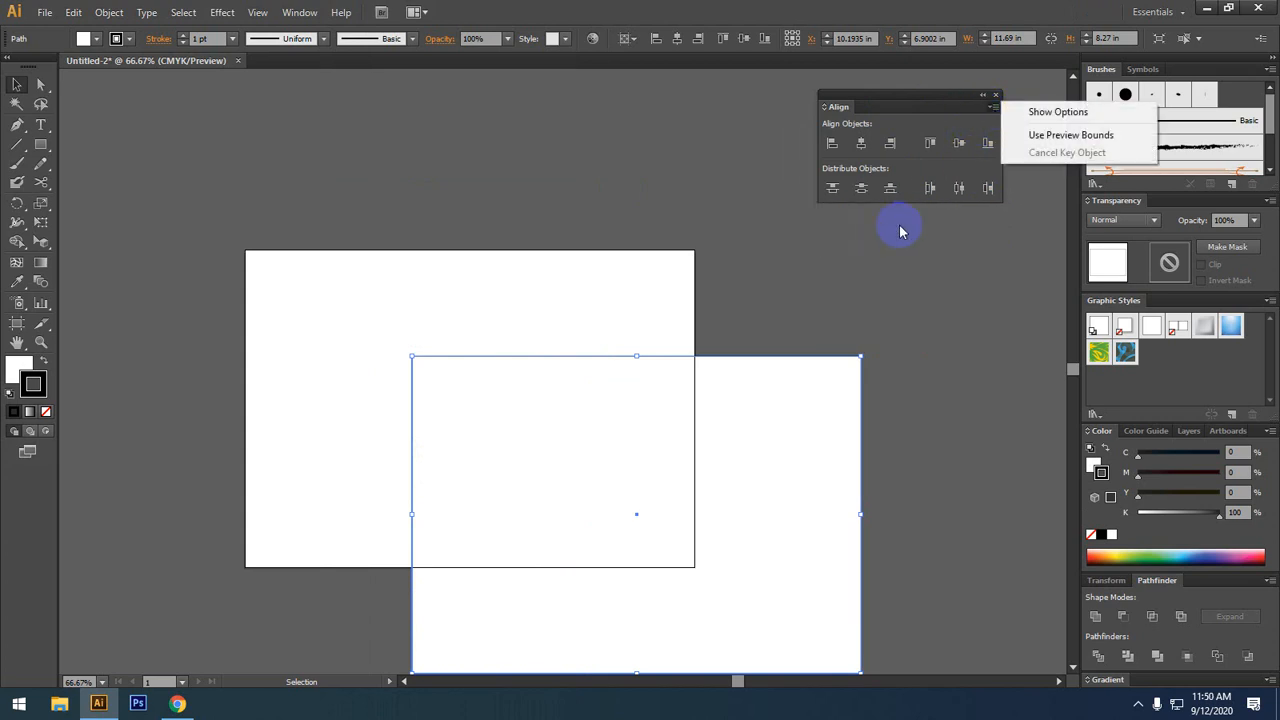
{"action": "left_click", "coordinate": [992, 107]}
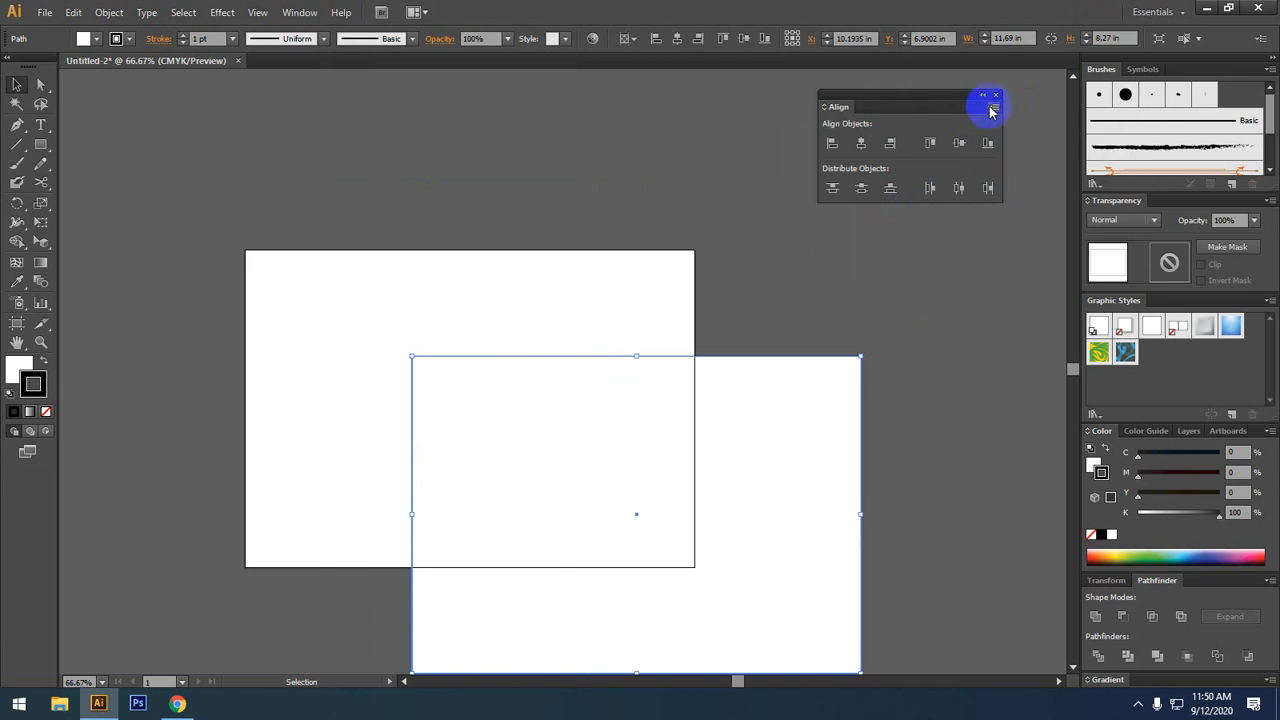
{"action": "left_click", "coordinate": [991, 108]}
{"action": "left_click", "coordinate": [1042, 112]}
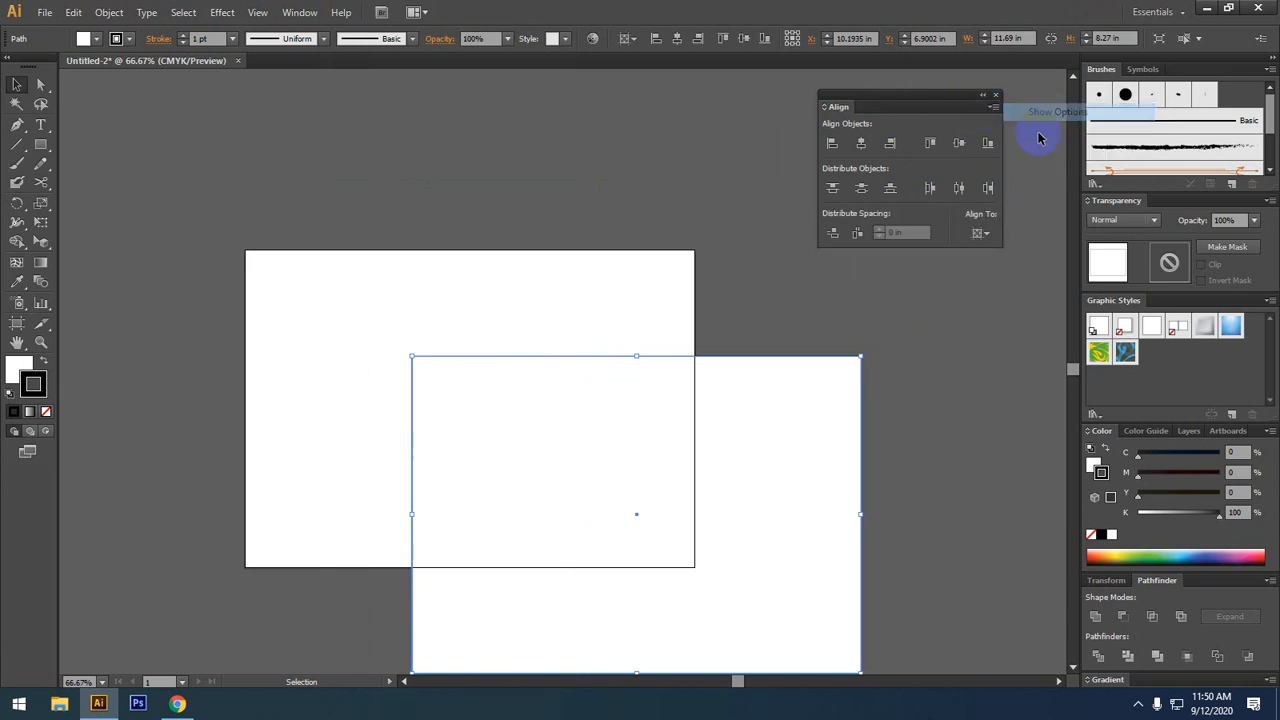
Step: Center the rectangle horizontally and vertically on the artboard, using Align to Artboard
{"action": "left_click", "coordinate": [978, 233]}
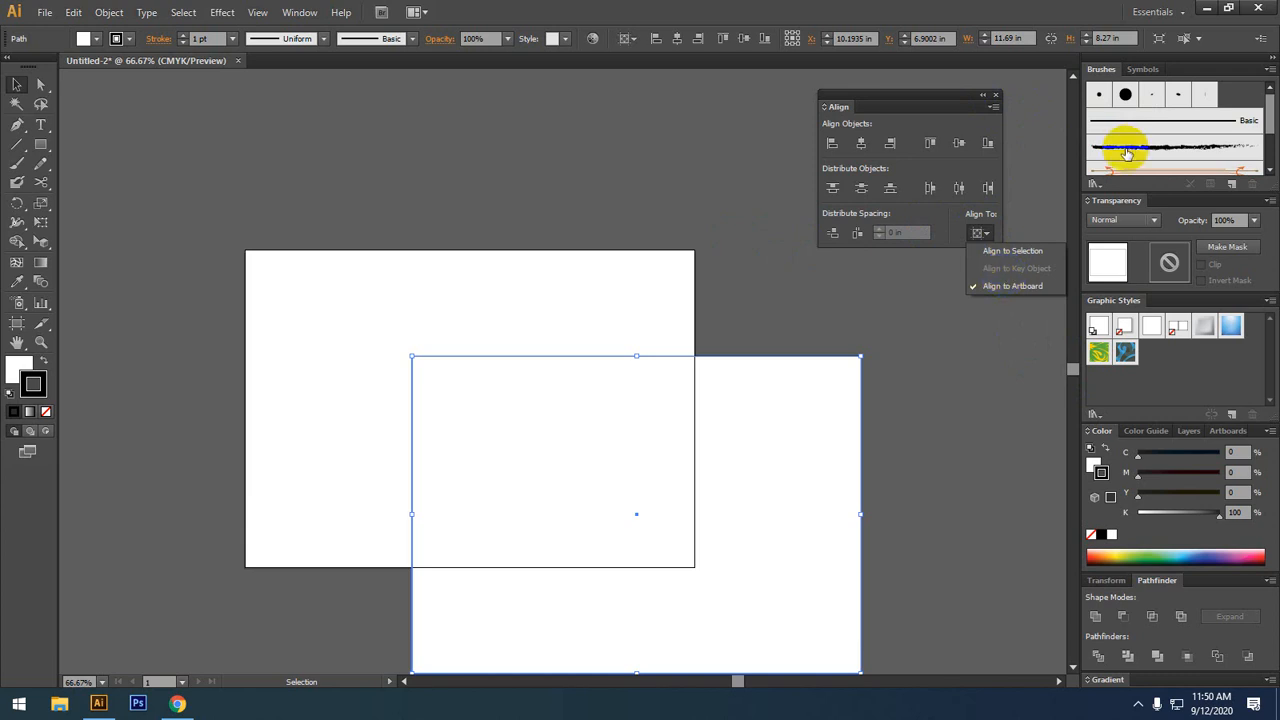
{"action": "left_click", "coordinate": [1026, 290]}
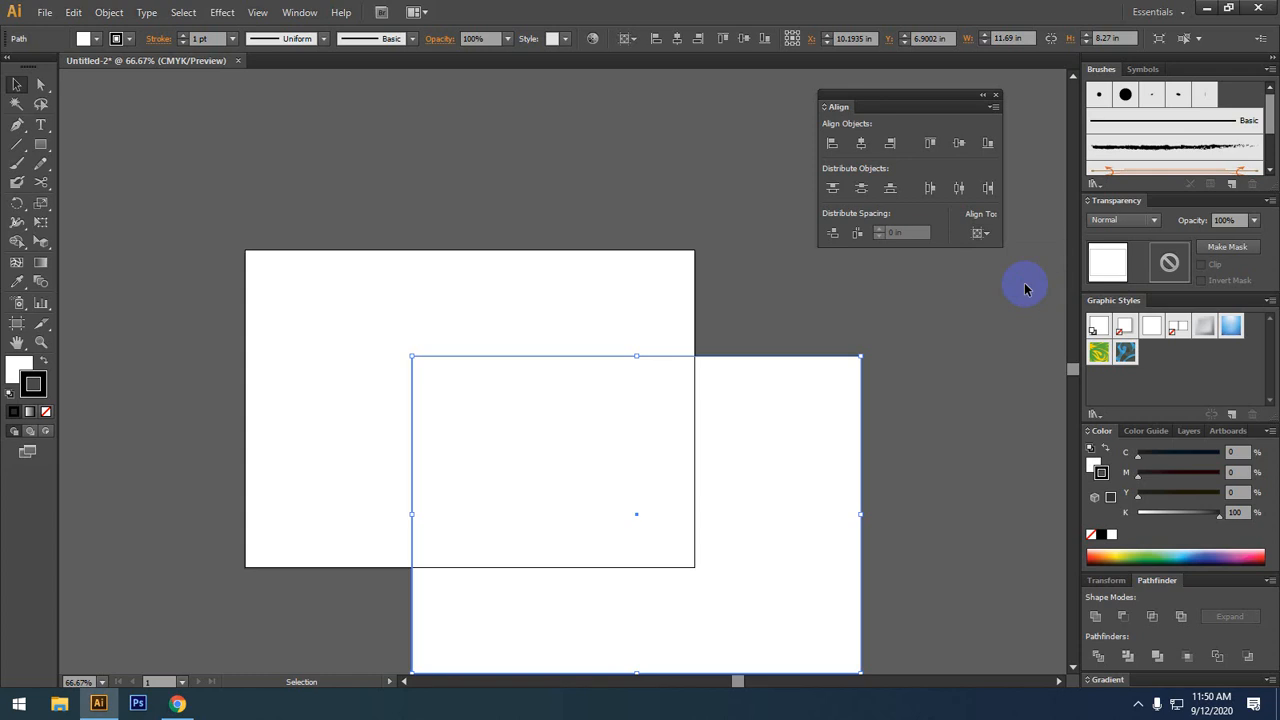
{"action": "left_click", "coordinate": [978, 387]}
{"action": "left_click", "coordinate": [491, 457]}
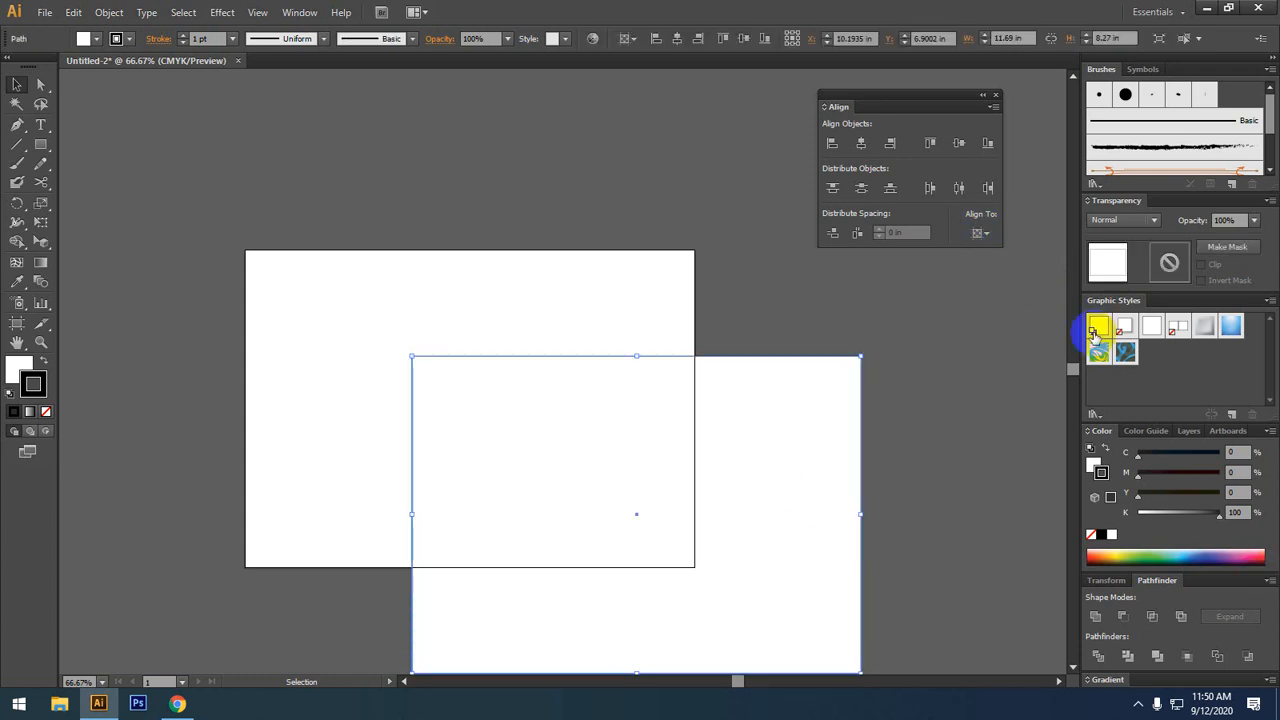
{"action": "left_click", "coordinate": [870, 152]}
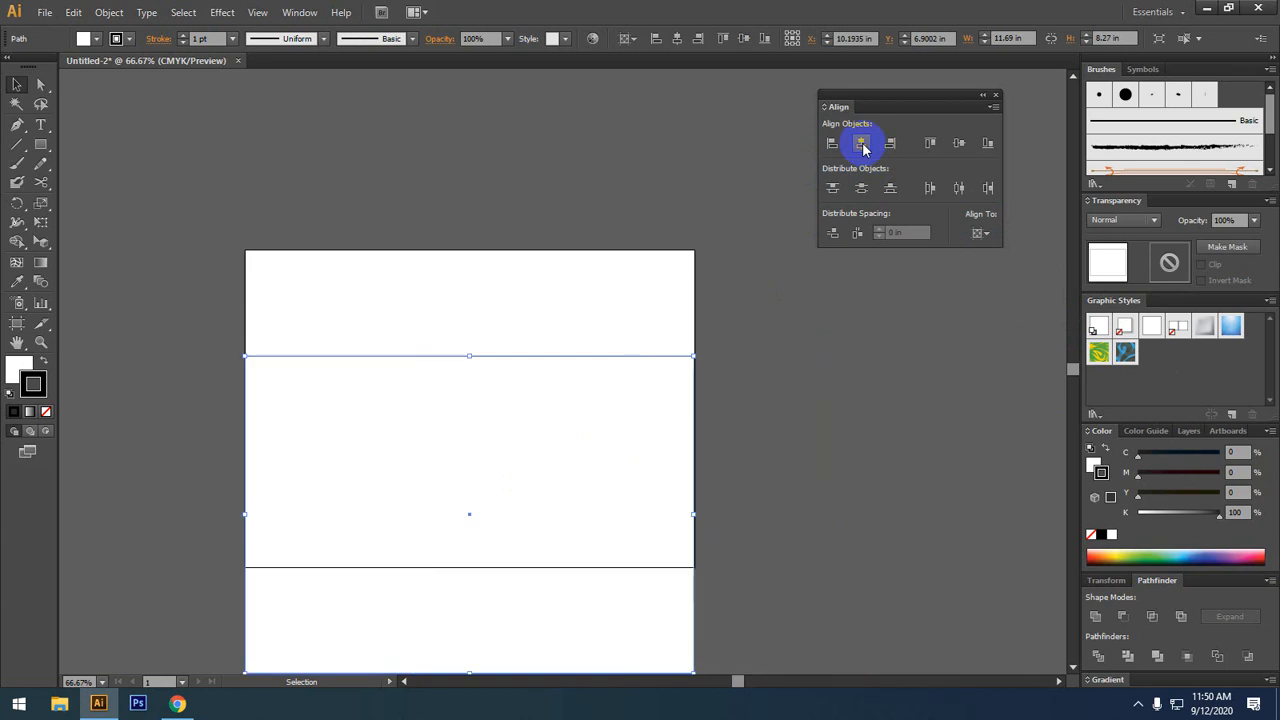
{"action": "left_click", "coordinate": [960, 152]}
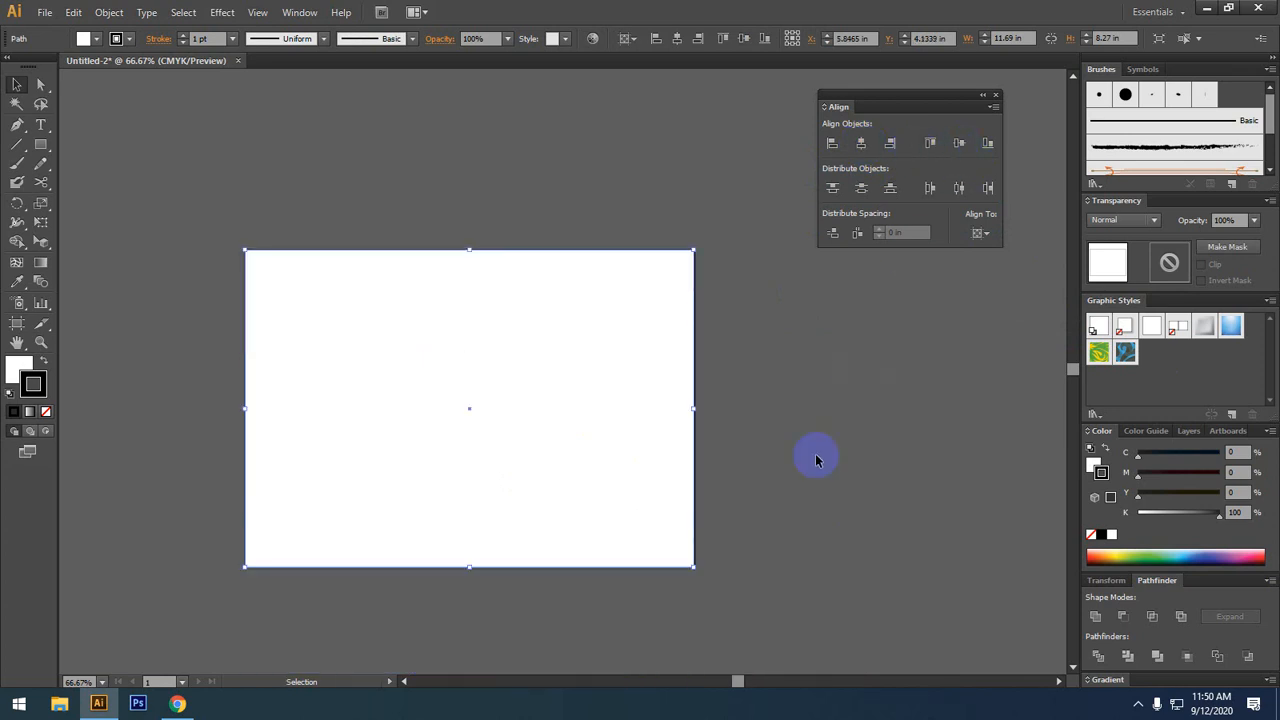
{"action": "left_click", "coordinate": [809, 480]}
{"action": "left_click_drag", "start_coordinate": [769, 469], "coordinate": [832, 409]}
{"action": "left_click_drag", "start_coordinate": [857, 335], "coordinate": [2, 475]}
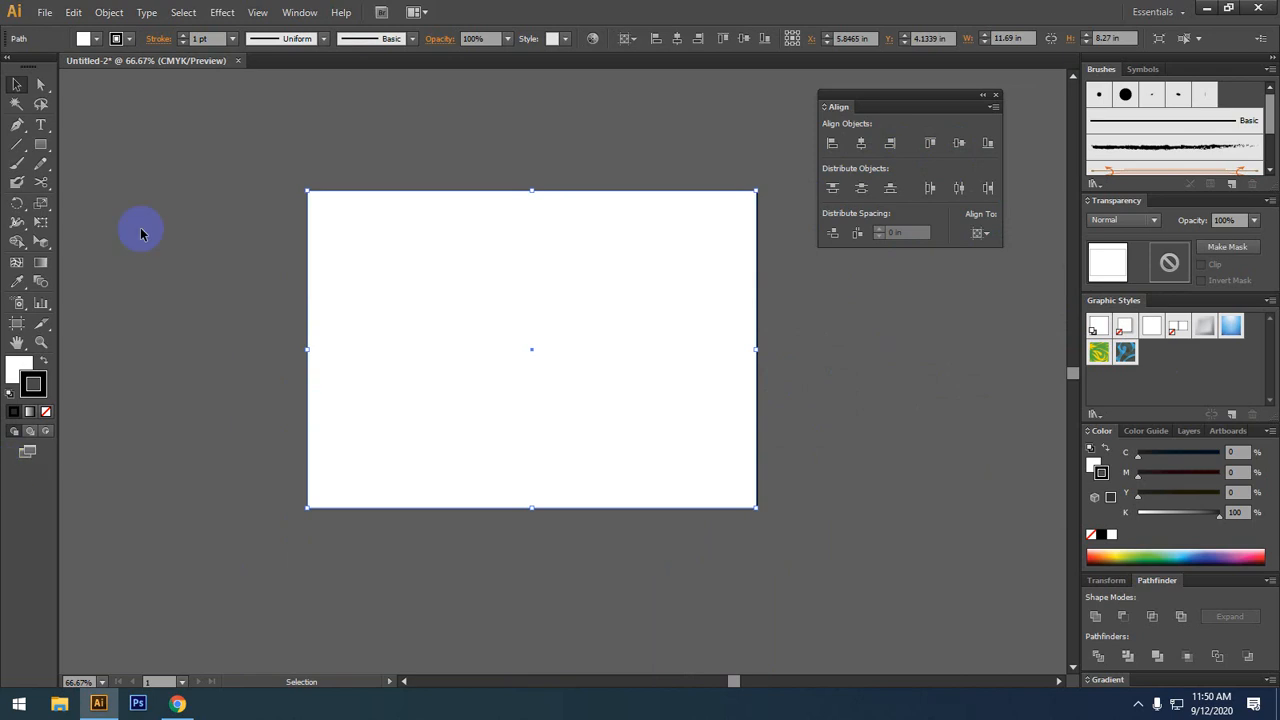
Step: Create a new A4 landscape document in inches with a 0.1 in bleed on all four sides
{"action": "left_click", "coordinate": [27, 372]}
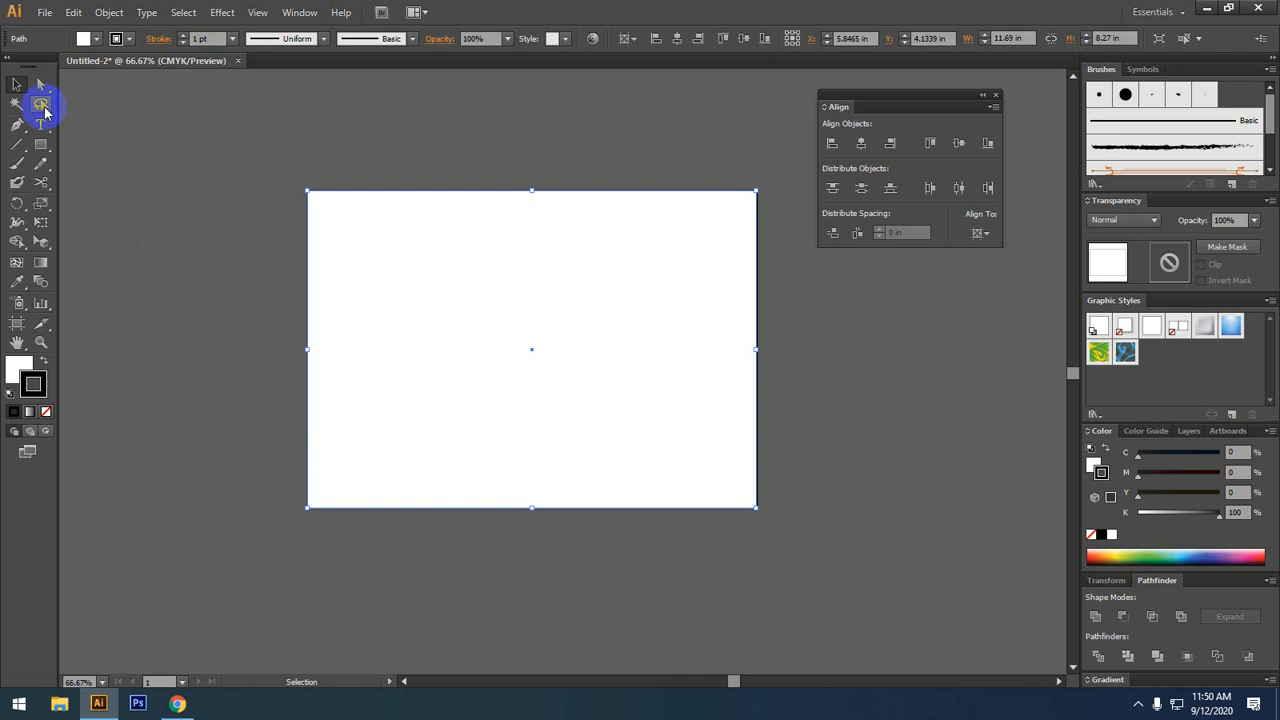
{"action": "left_click", "coordinate": [46, 12]}
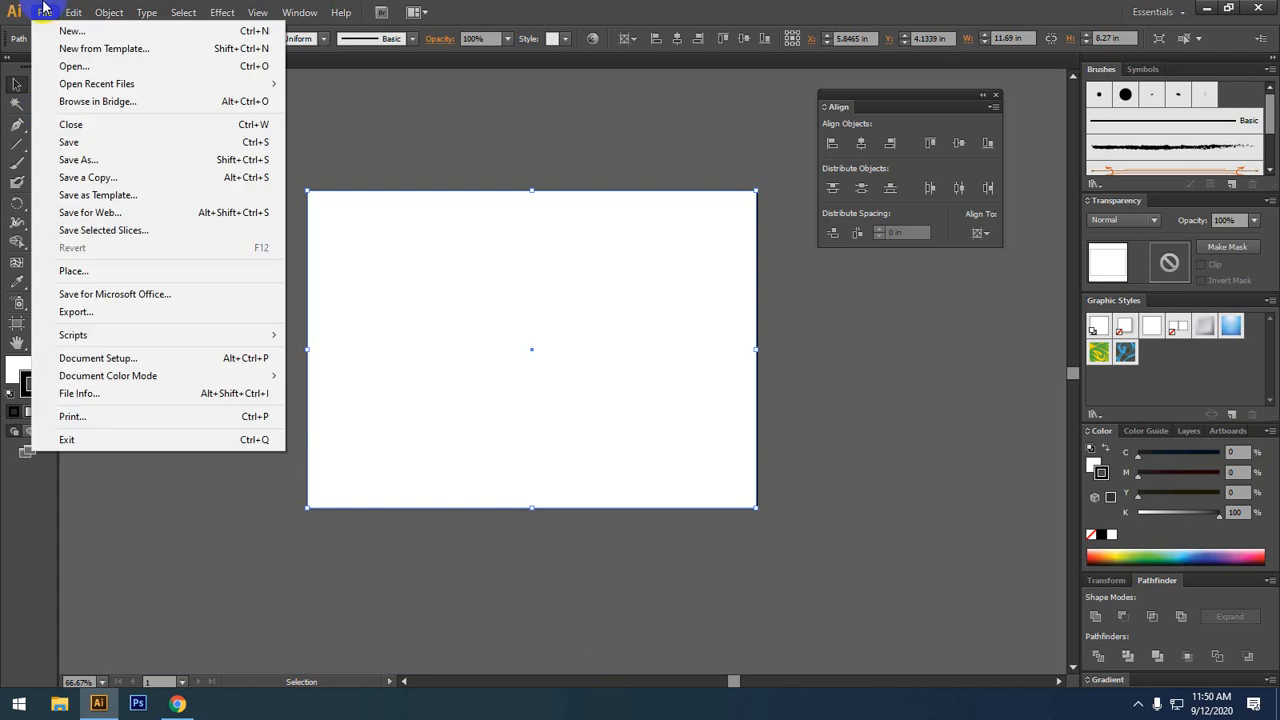
{"action": "left_click", "coordinate": [68, 32]}
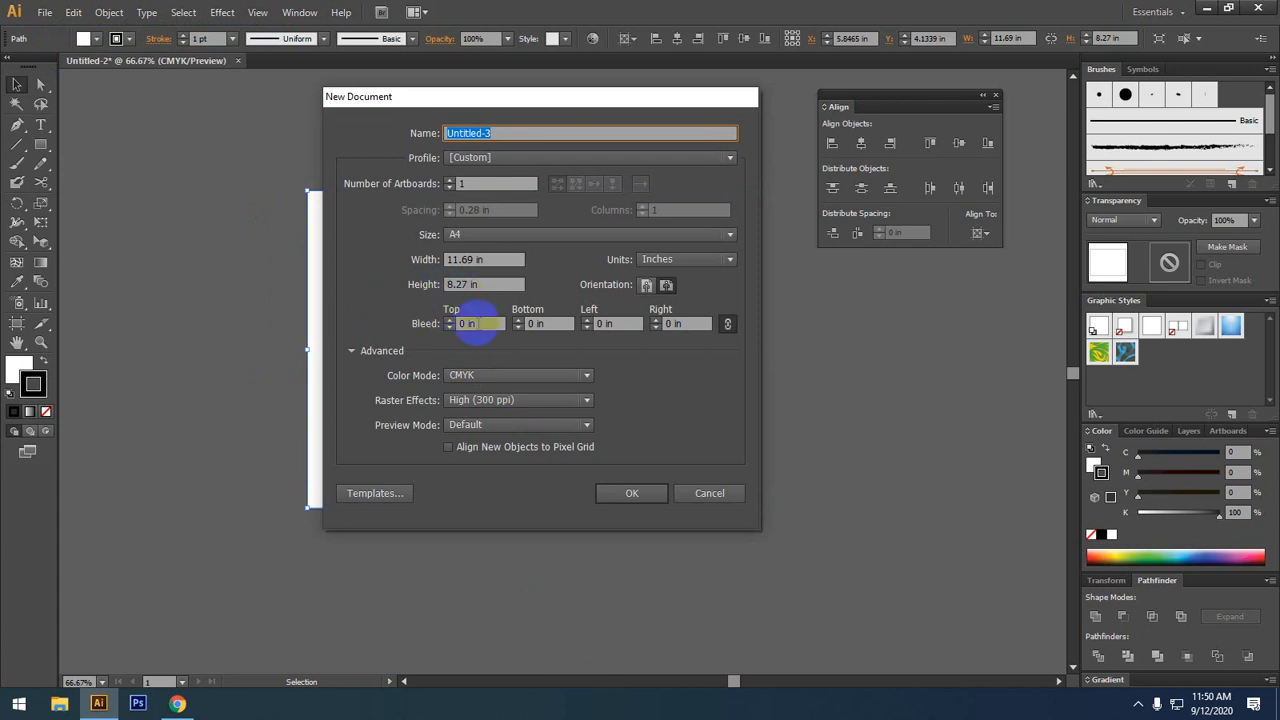
{"action": "left_click", "coordinate": [462, 323]}
{"action": "left_click_drag", "start_coordinate": [460, 323], "coordinate": [454, 324]}
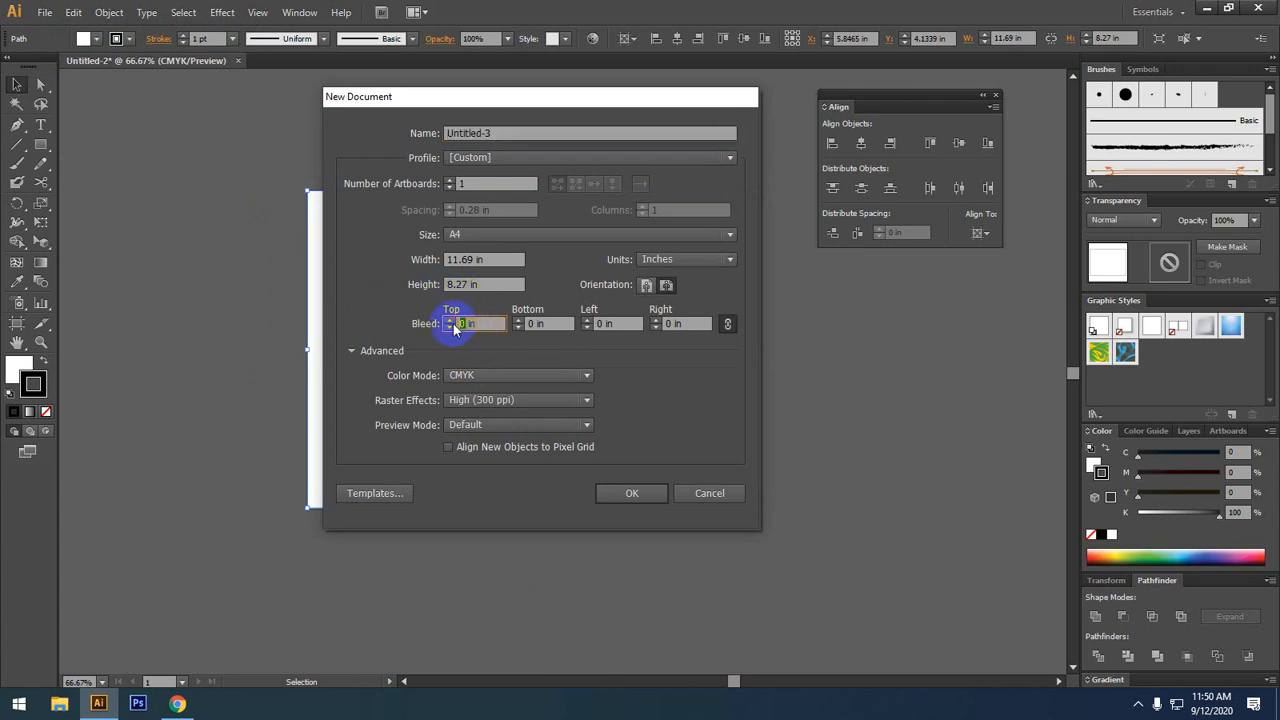
{"action": "type", "text": ".1"}
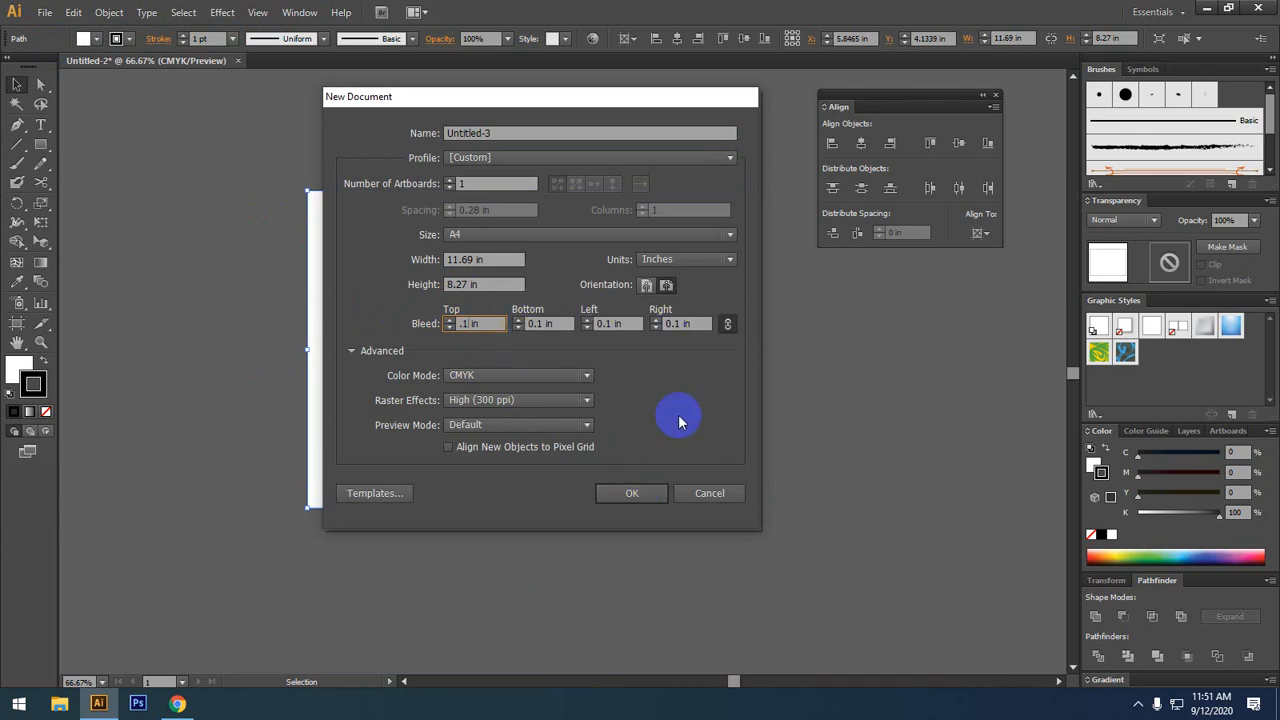
{"action": "left_click", "coordinate": [631, 493]}
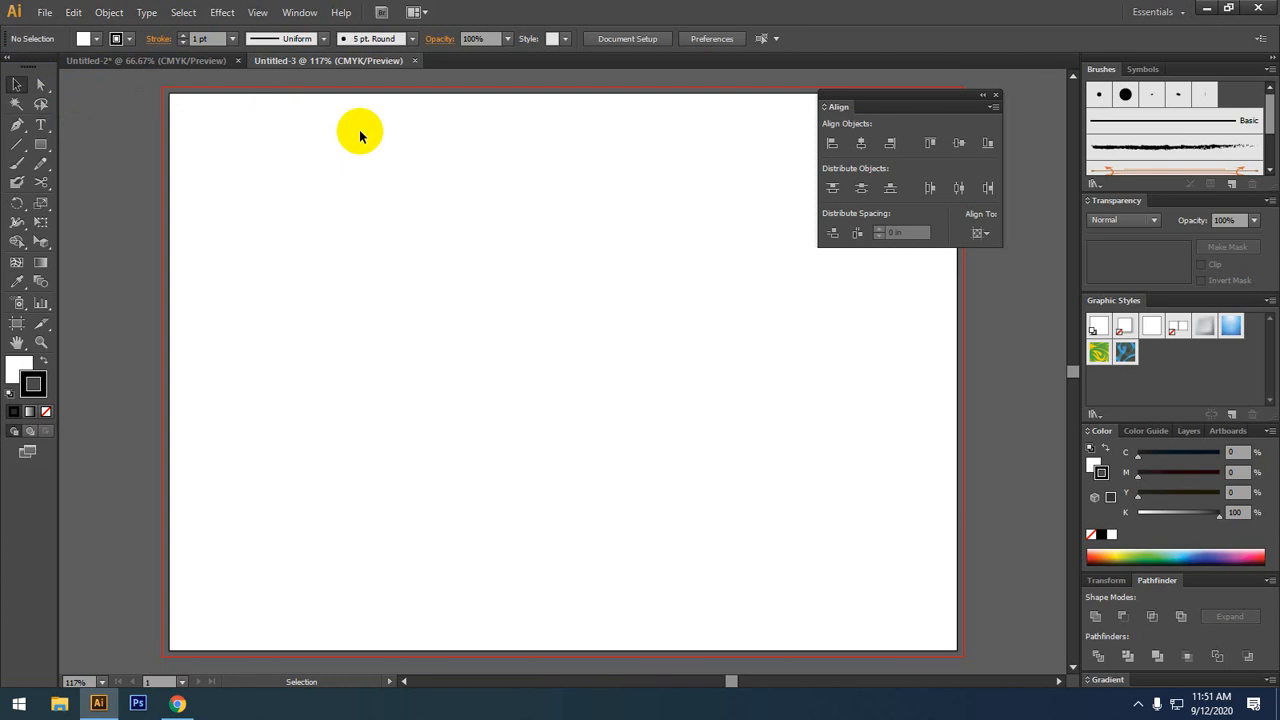
Step: Close the new document with the bleed and return to the document containing the artboard-sized rectangle
{"action": "left_click", "coordinate": [414, 60]}
{"action": "left_click", "coordinate": [431, 182]}
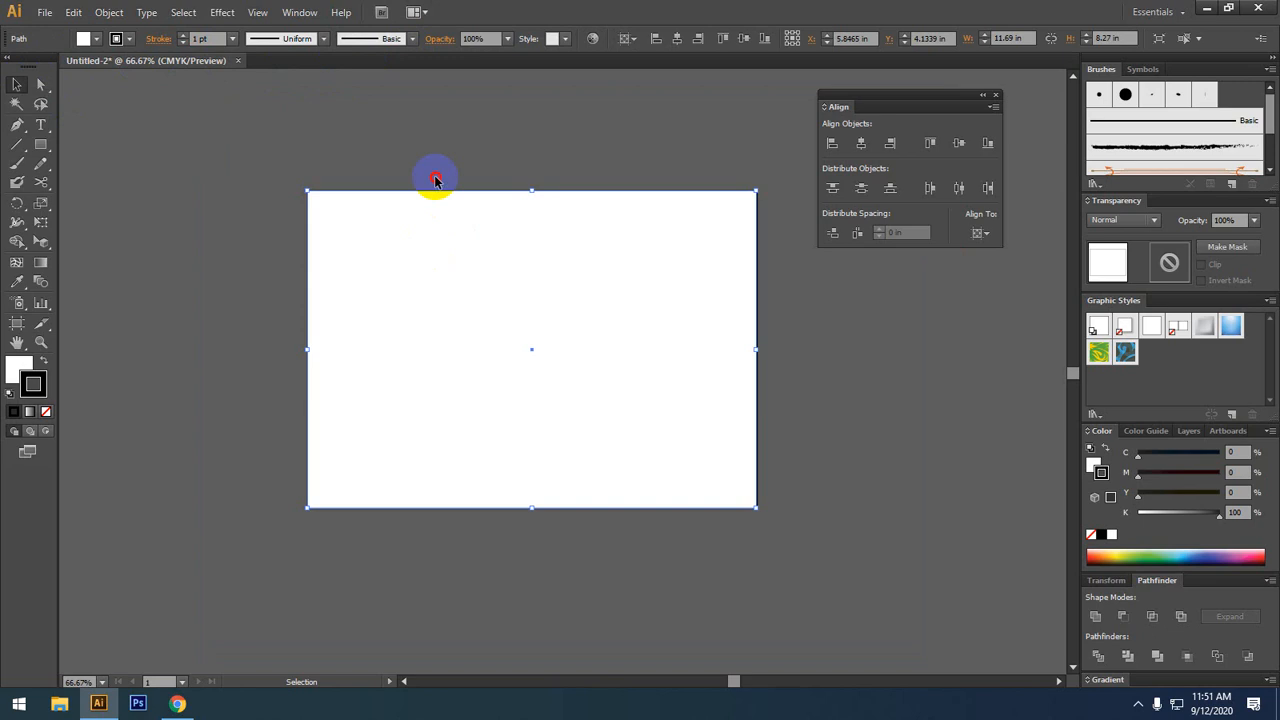
{"action": "left_click", "coordinate": [489, 290]}
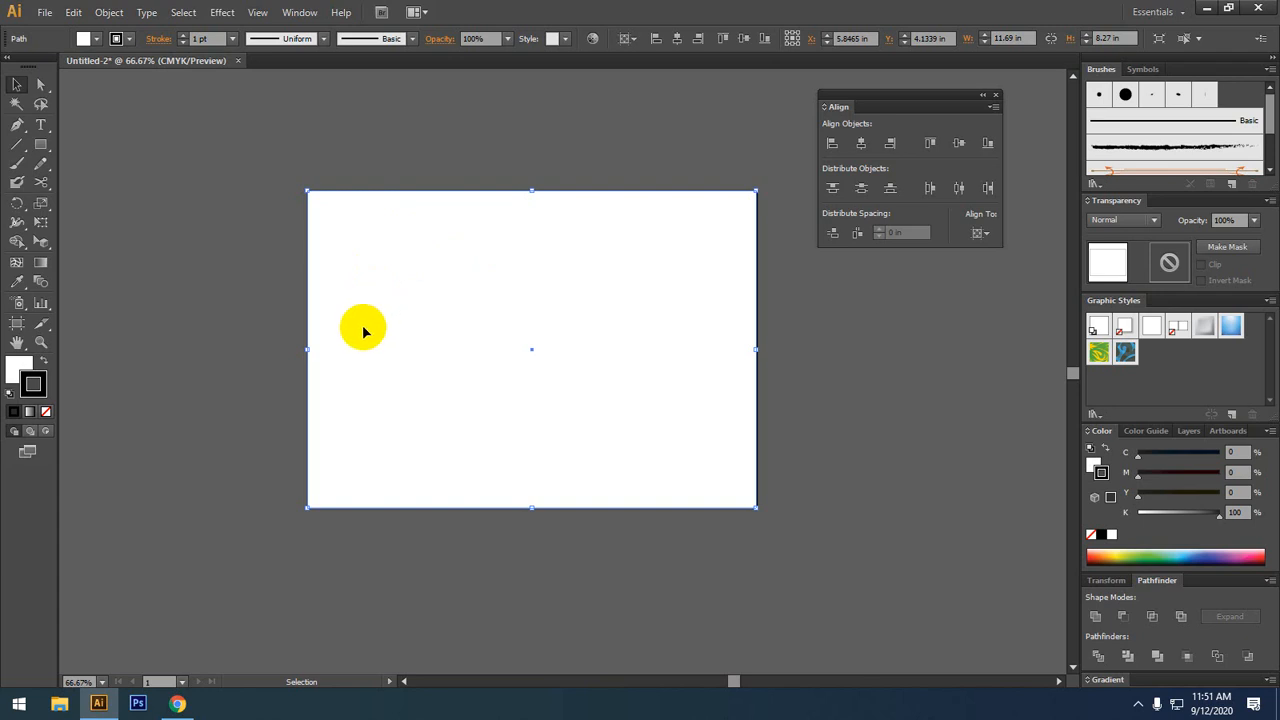
{"action": "left_click", "coordinate": [979, 233]}
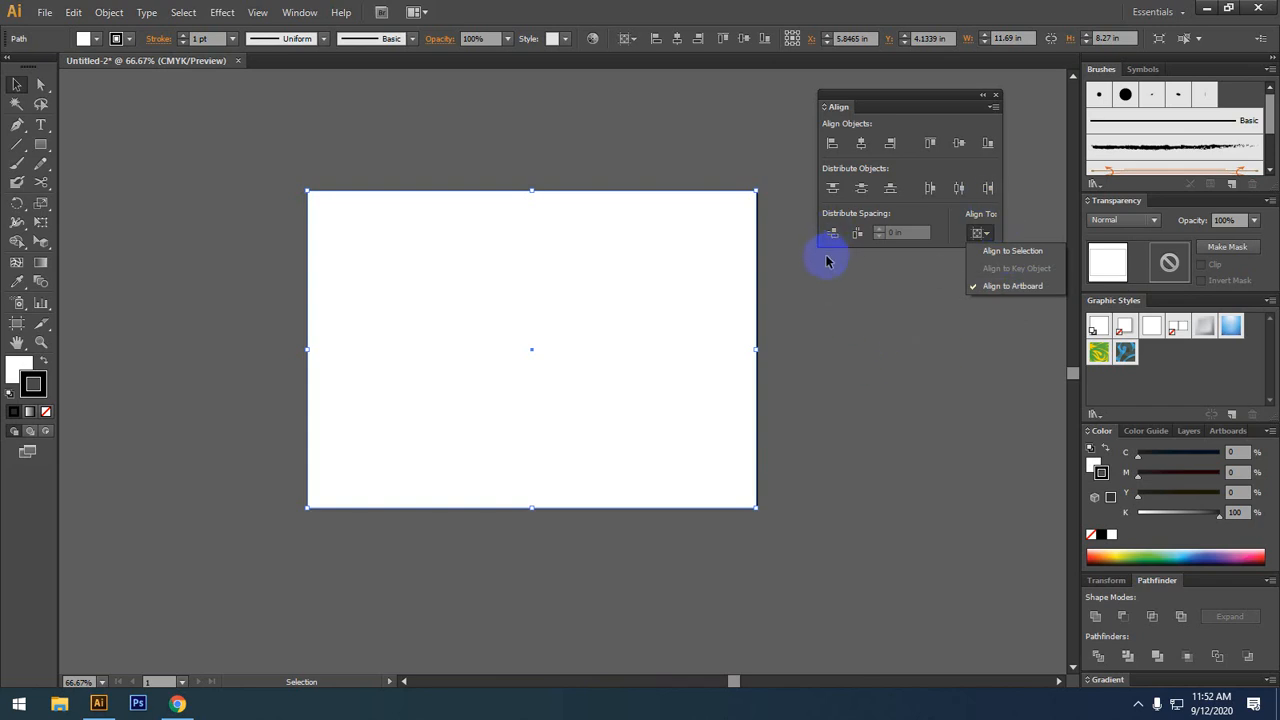
{"action": "left_click", "coordinate": [554, 343]}
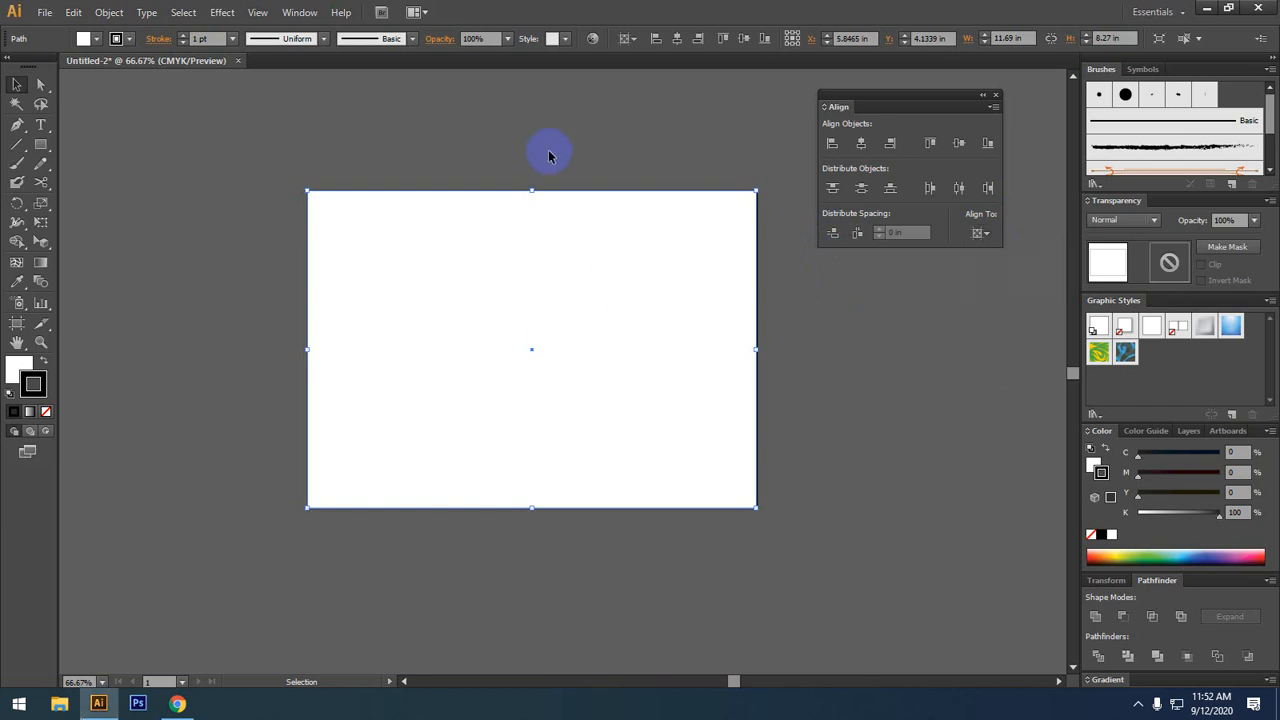
Step: Remove the rectangle's fill so that only its black stroke remains
{"action": "left_click_drag", "start_coordinate": [548, 155], "coordinate": [2, 487]}
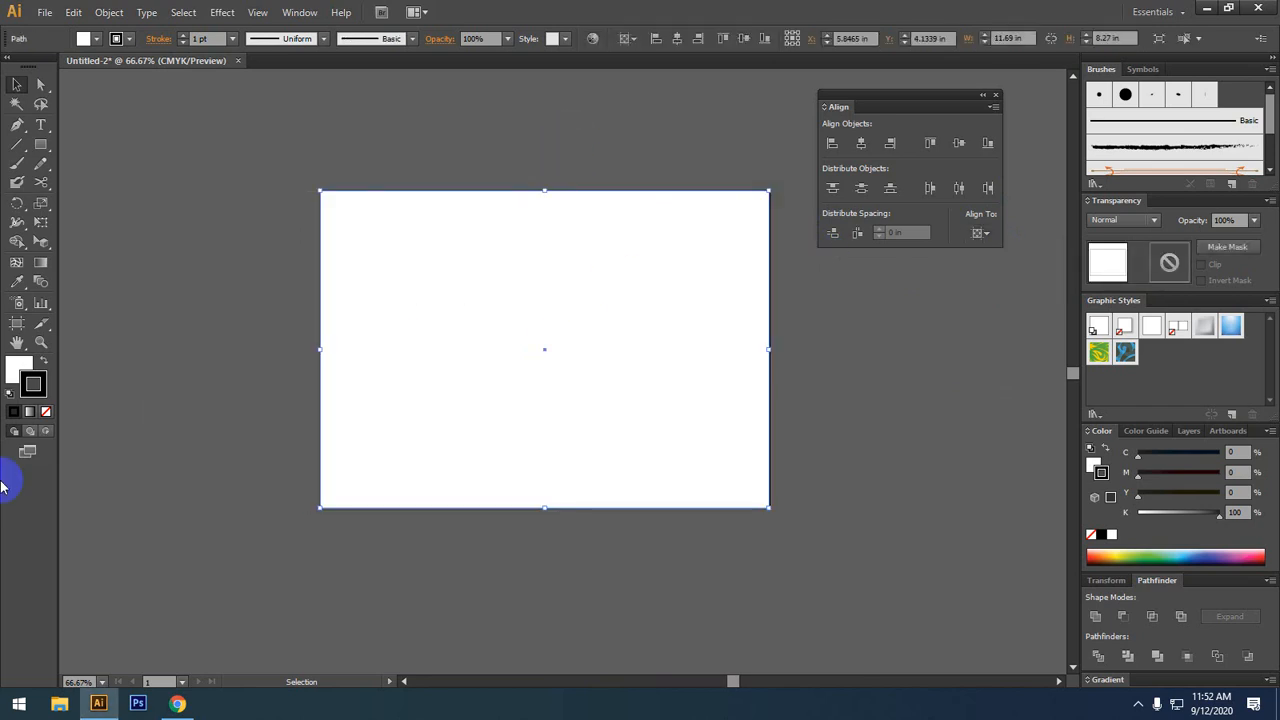
{"action": "left_click", "coordinate": [15, 362]}
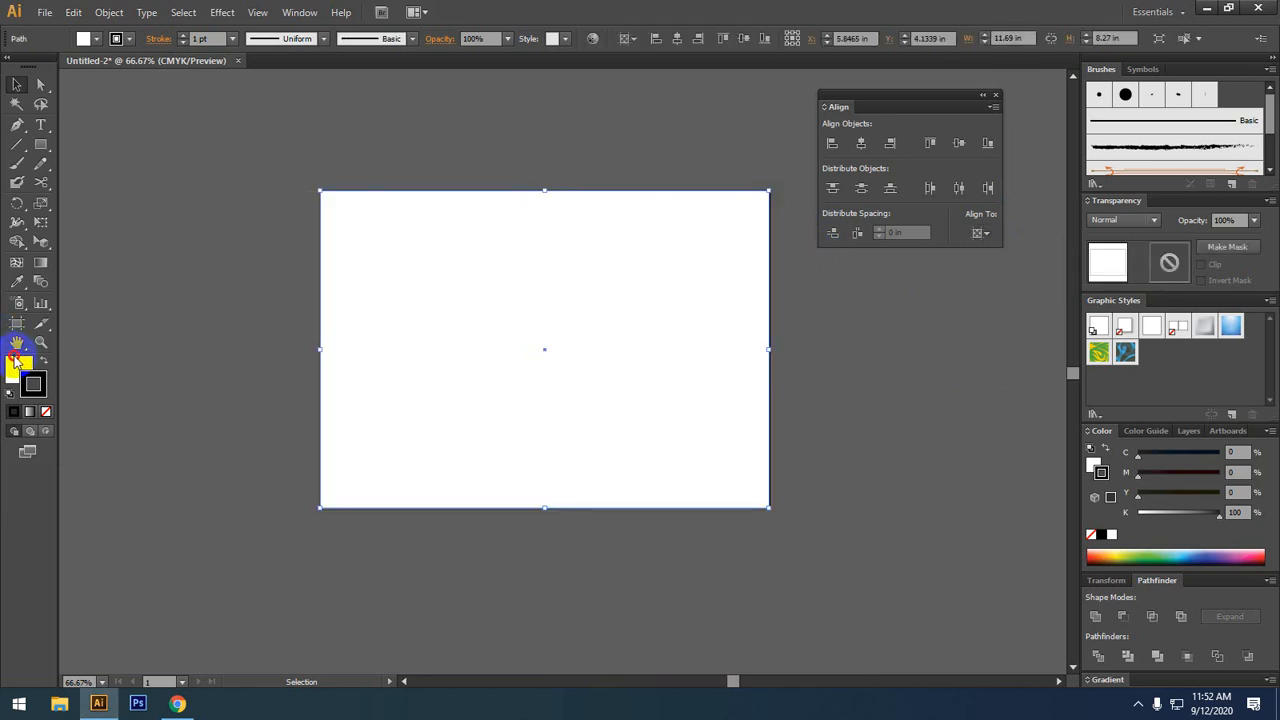
{"action": "left_click", "coordinate": [46, 413]}
{"action": "left_click", "coordinate": [18, 376]}
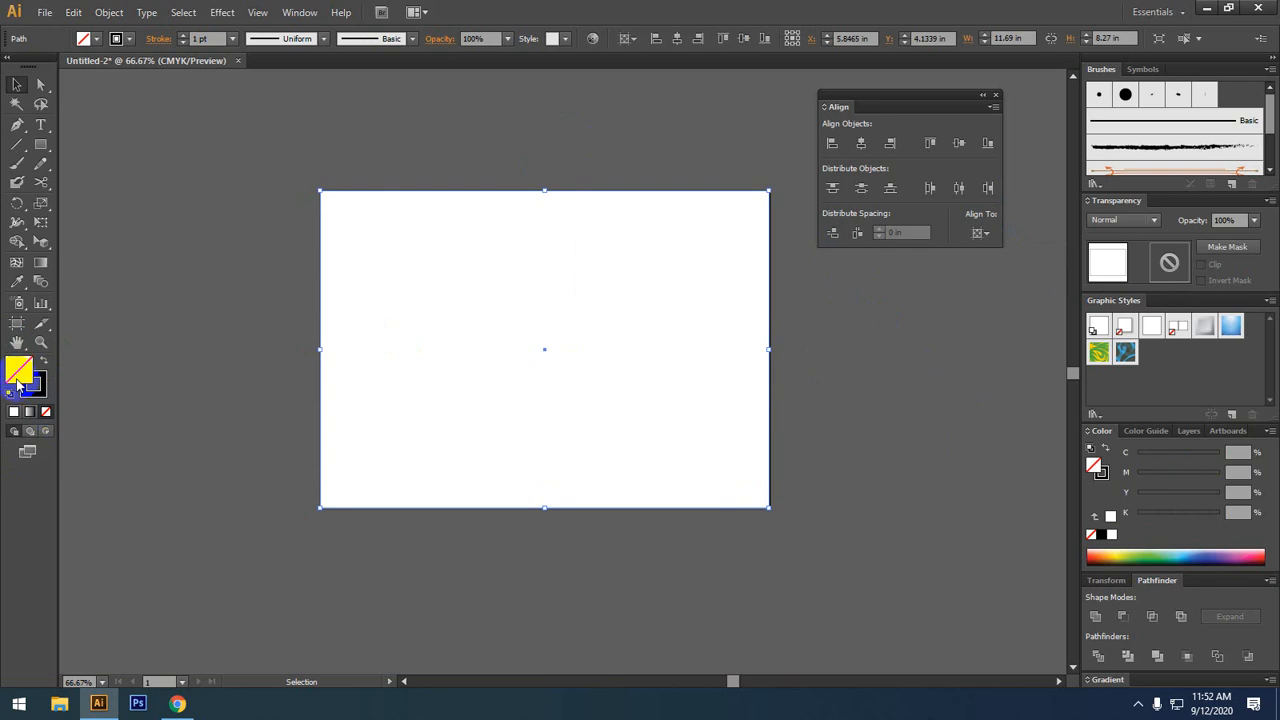
{"action": "left_click", "coordinate": [350, 268]}
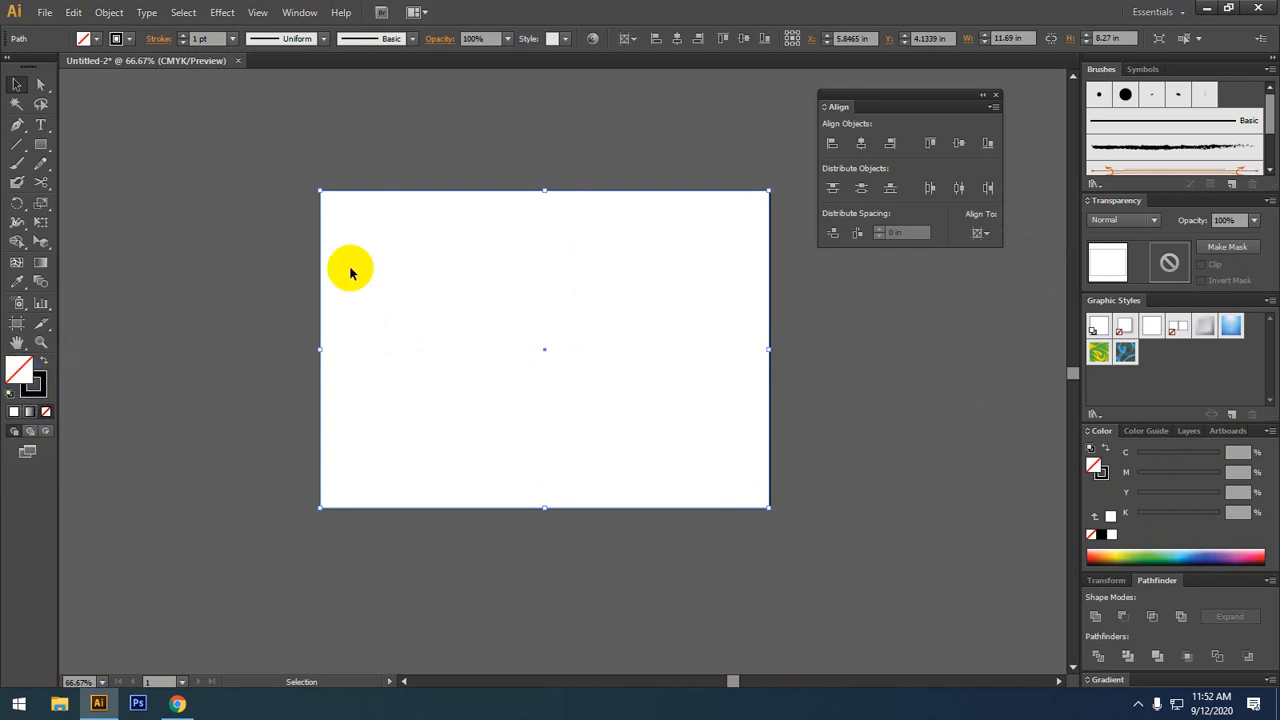
{"action": "left_click", "coordinate": [464, 132]}
{"action": "left_click_drag", "start_coordinate": [463, 134], "coordinate": [385, 215]}
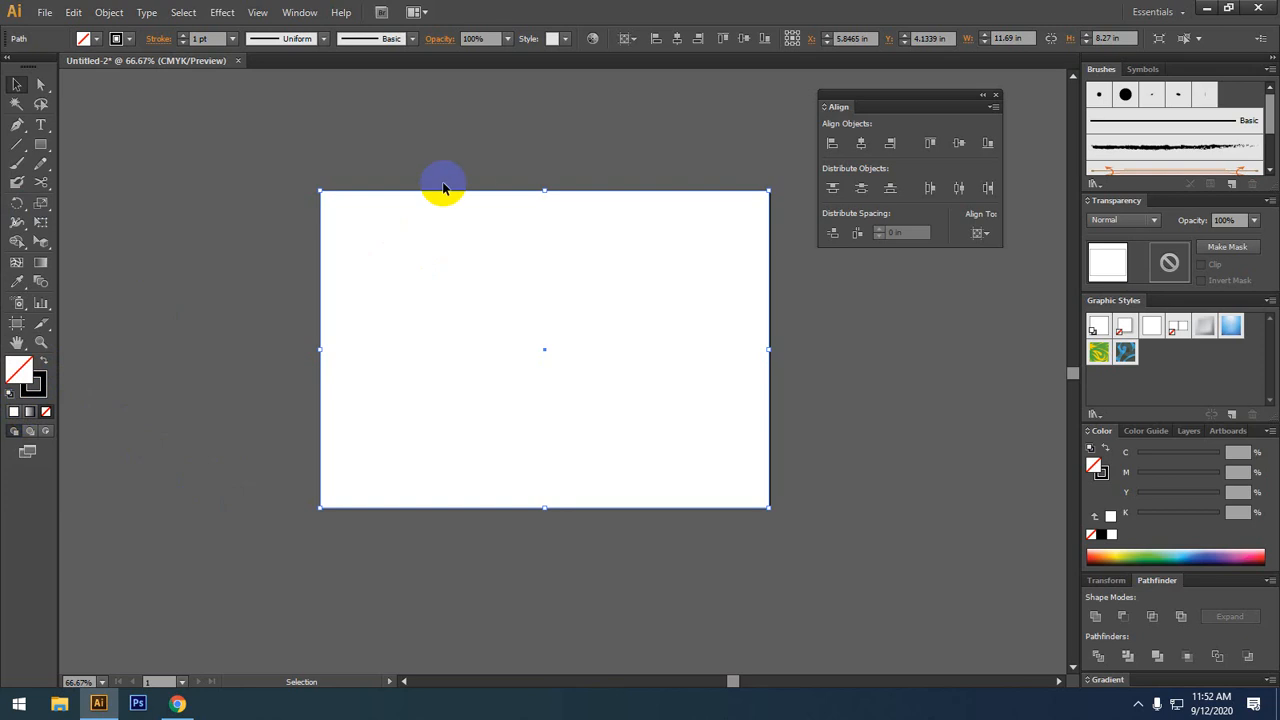
Step: Offset the rectangle's path outward by 0.125 in with miter joins as a bleed outline, and clear the selection
{"action": "left_click", "coordinate": [108, 12]}
{"action": "mouse_move", "coordinate": [137, 338]}
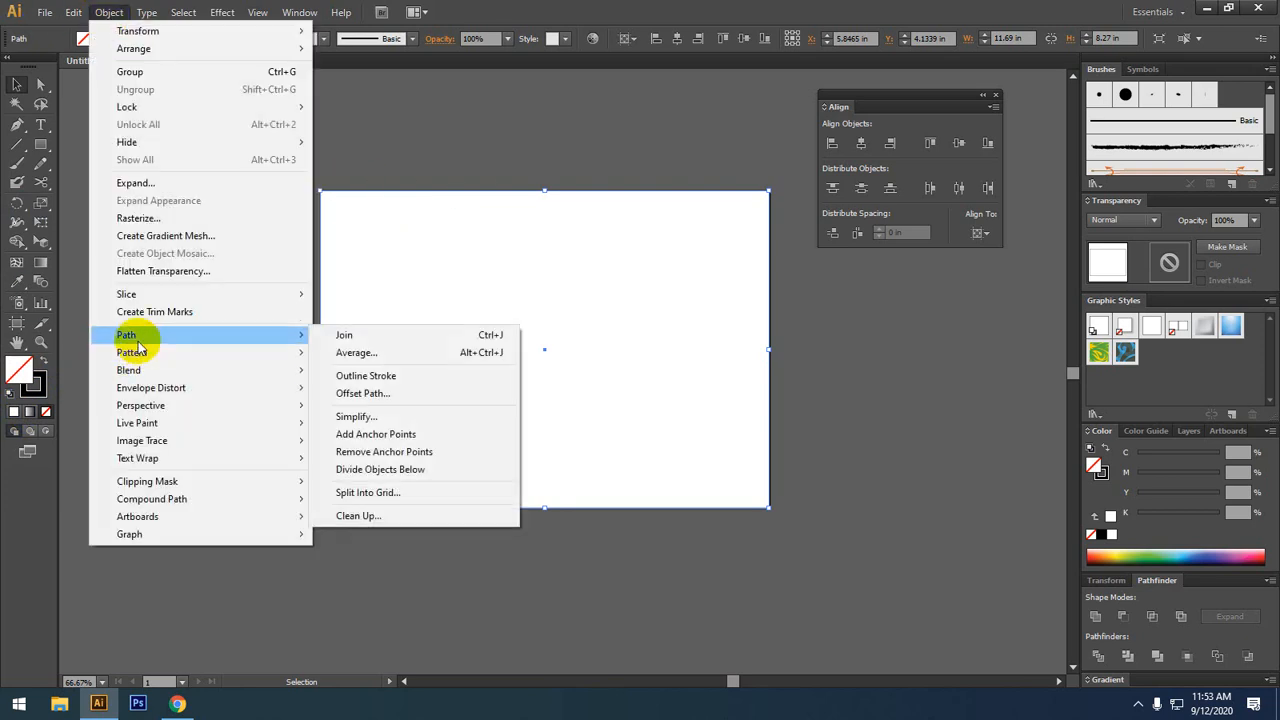
{"action": "left_click", "coordinate": [380, 395]}
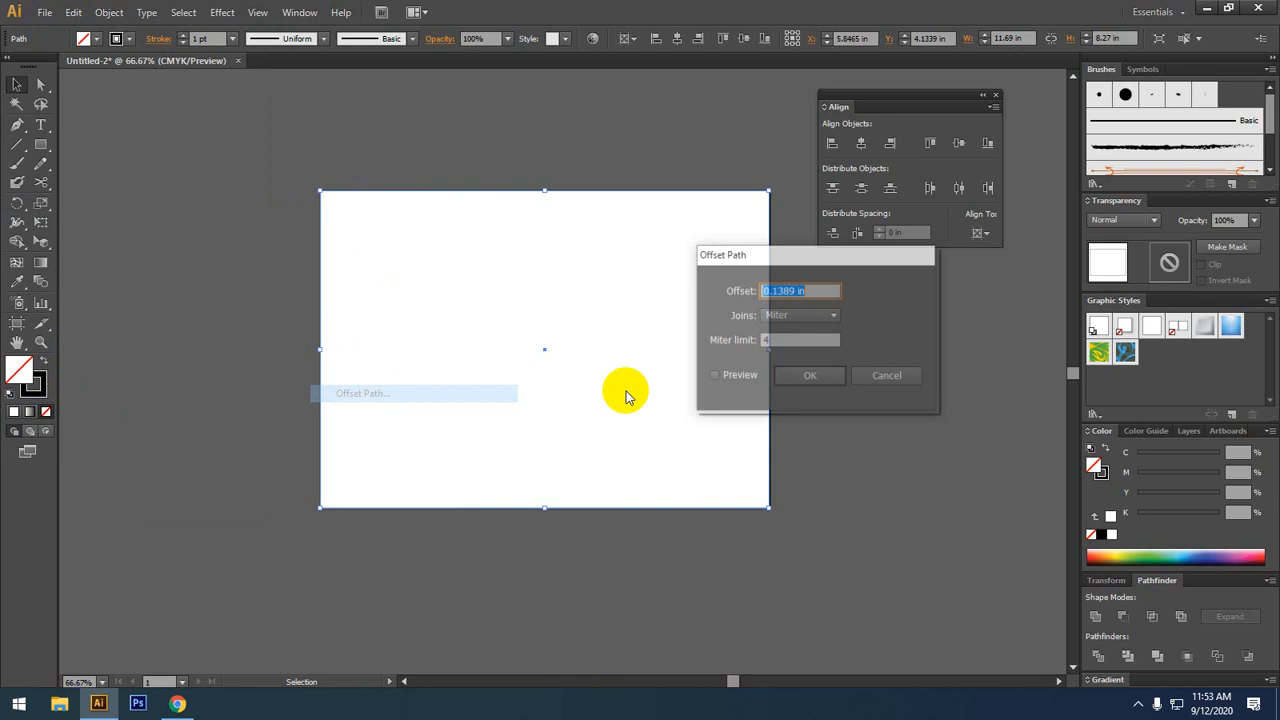
{"action": "left_click", "coordinate": [737, 378]}
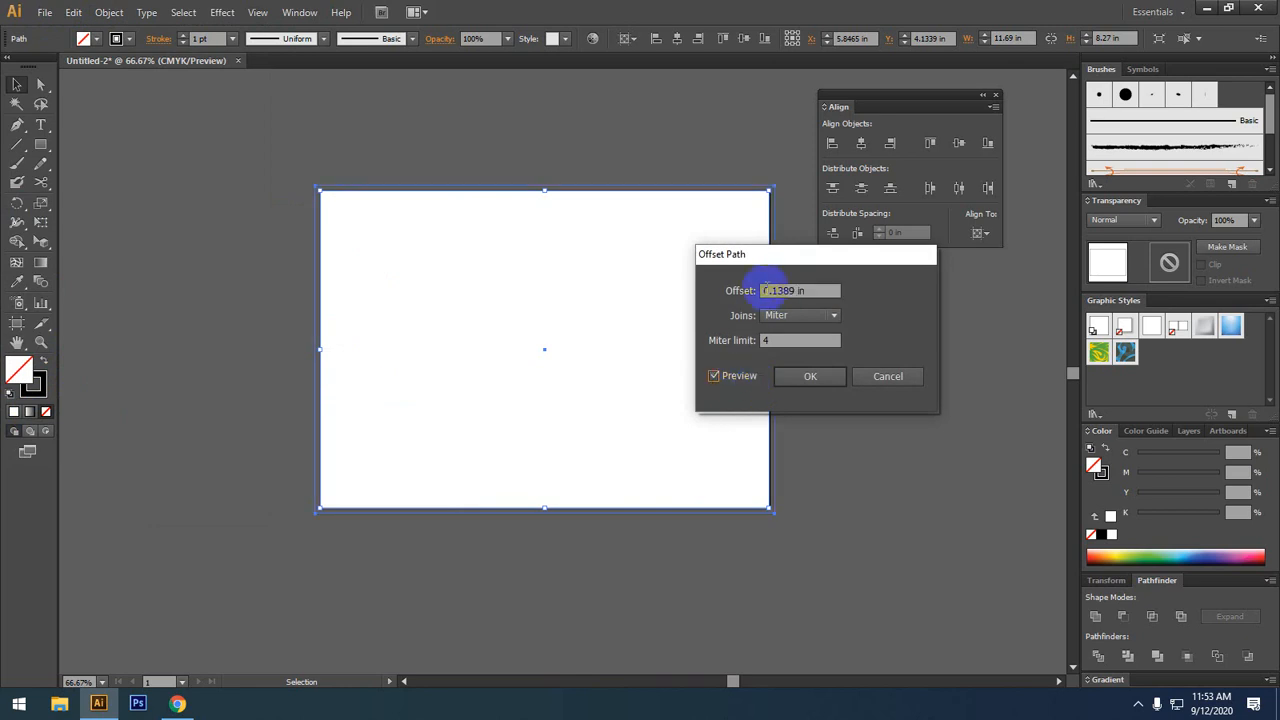
{"action": "left_click", "coordinate": [781, 290]}
{"action": "key", "text": "Up"}
{"action": "key", "text": "Down"}
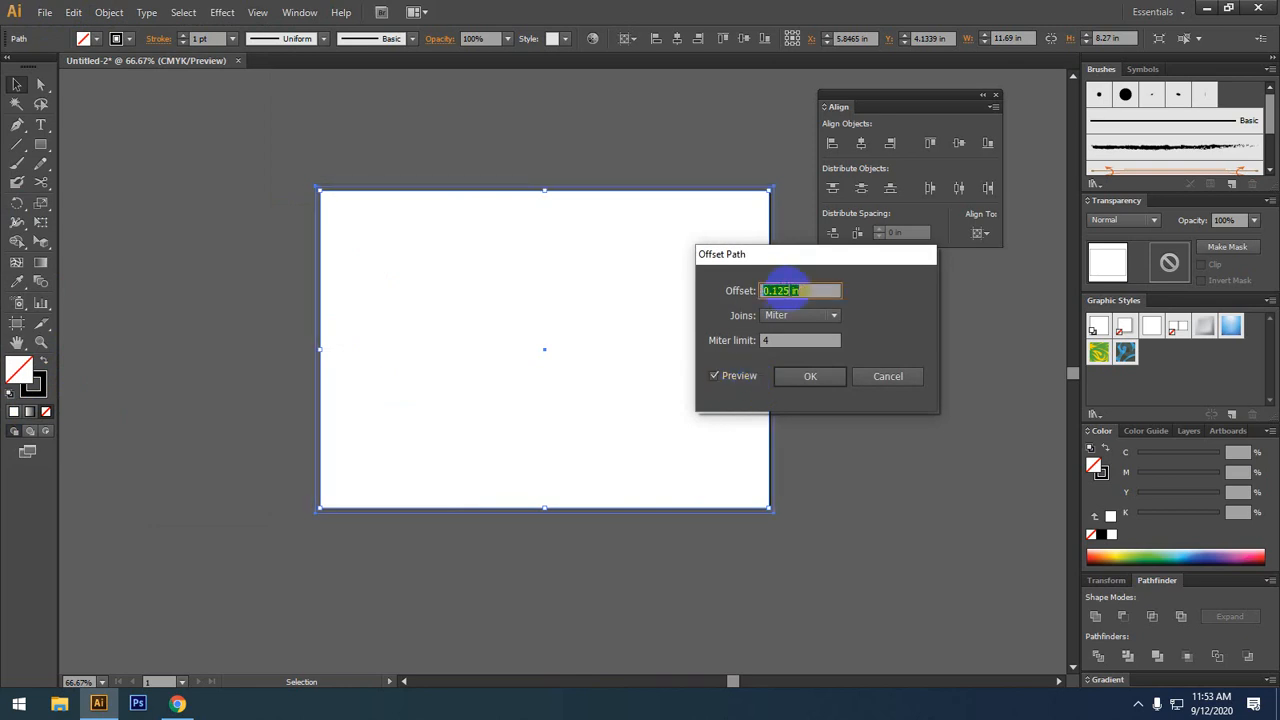
{"action": "left_click", "coordinate": [809, 375]}
{"action": "left_click", "coordinate": [852, 396]}
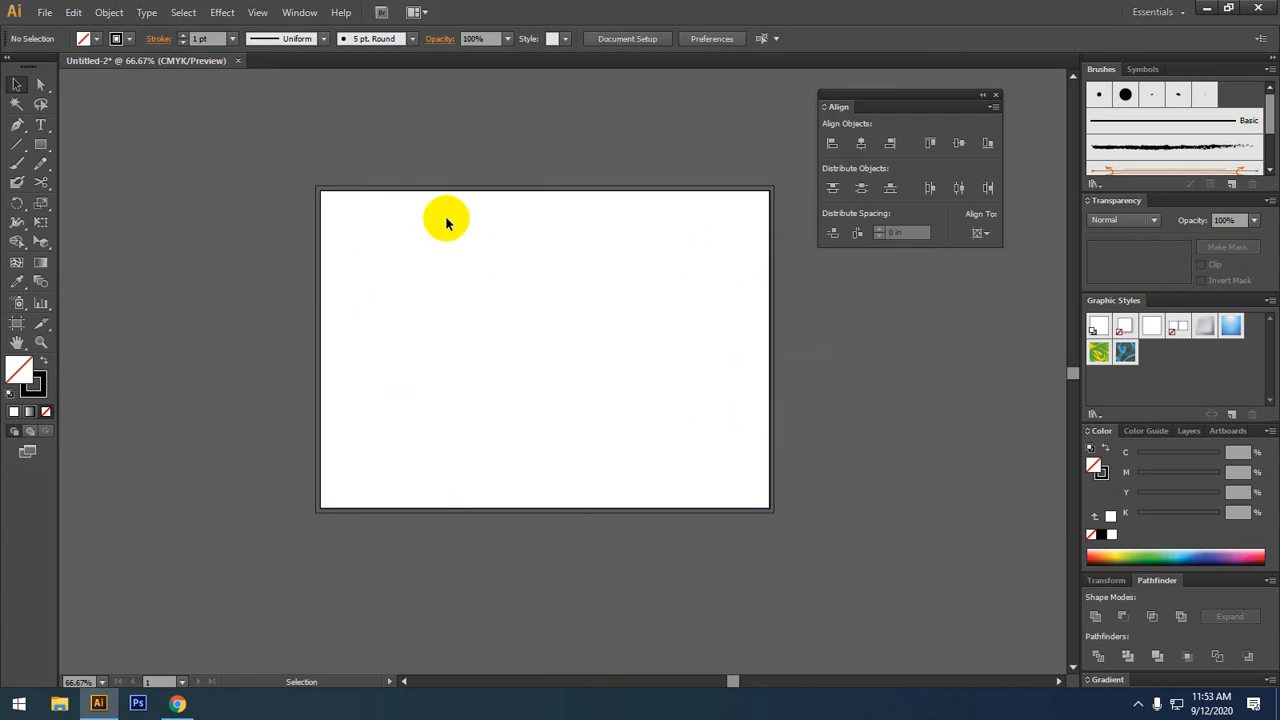
Step: Select the inner, artboard-sized rectangle inside the offset outline
{"action": "scroll", "coordinate": [449, 220], "scroll_direction": "up", "scroll_amount": 1}
{"action": "left_click_drag", "start_coordinate": [598, 250], "coordinate": [508, 254]}
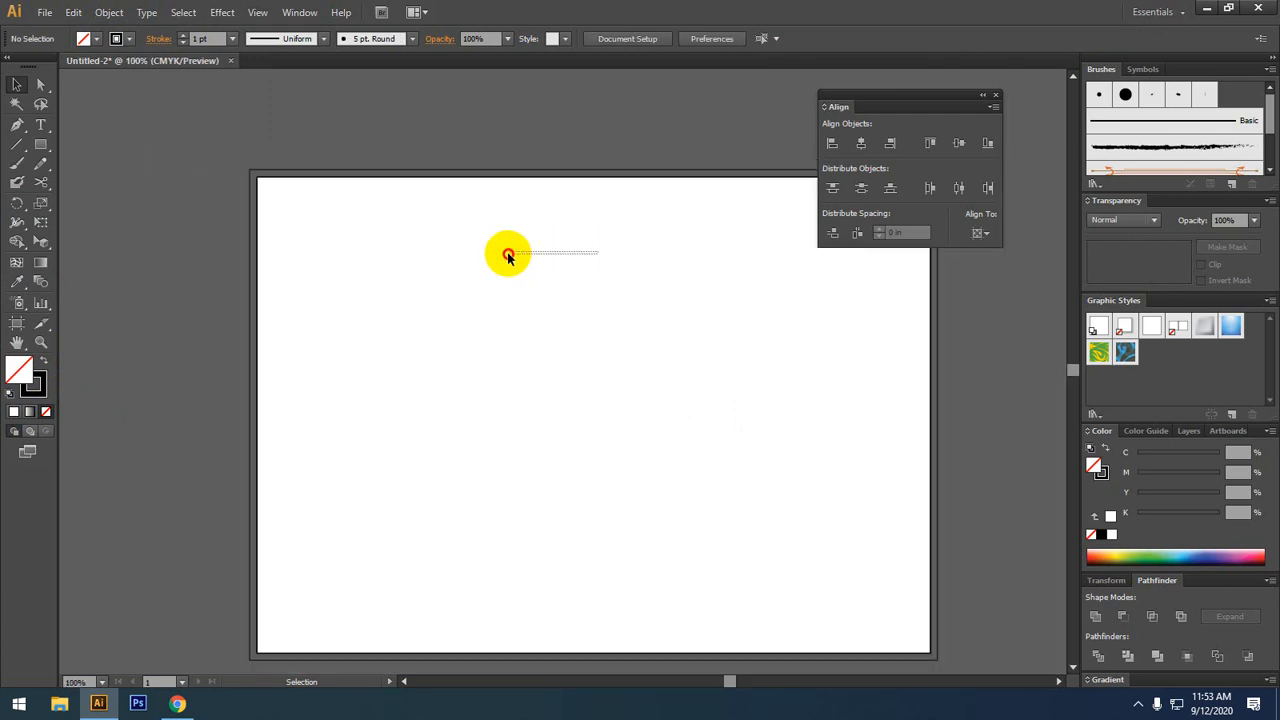
{"action": "left_click_drag", "start_coordinate": [620, 284], "coordinate": [534, 274]}
{"action": "left_click", "coordinate": [488, 172]}
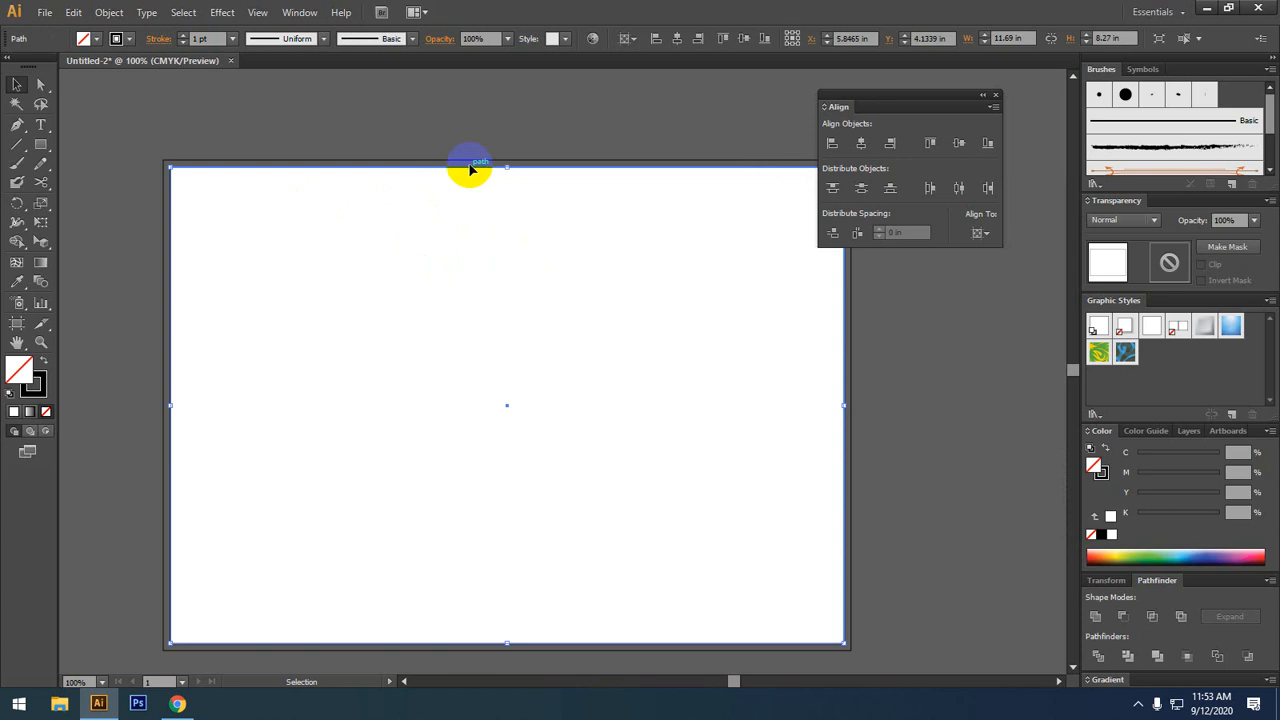
{"action": "left_click", "coordinate": [106, 13]}
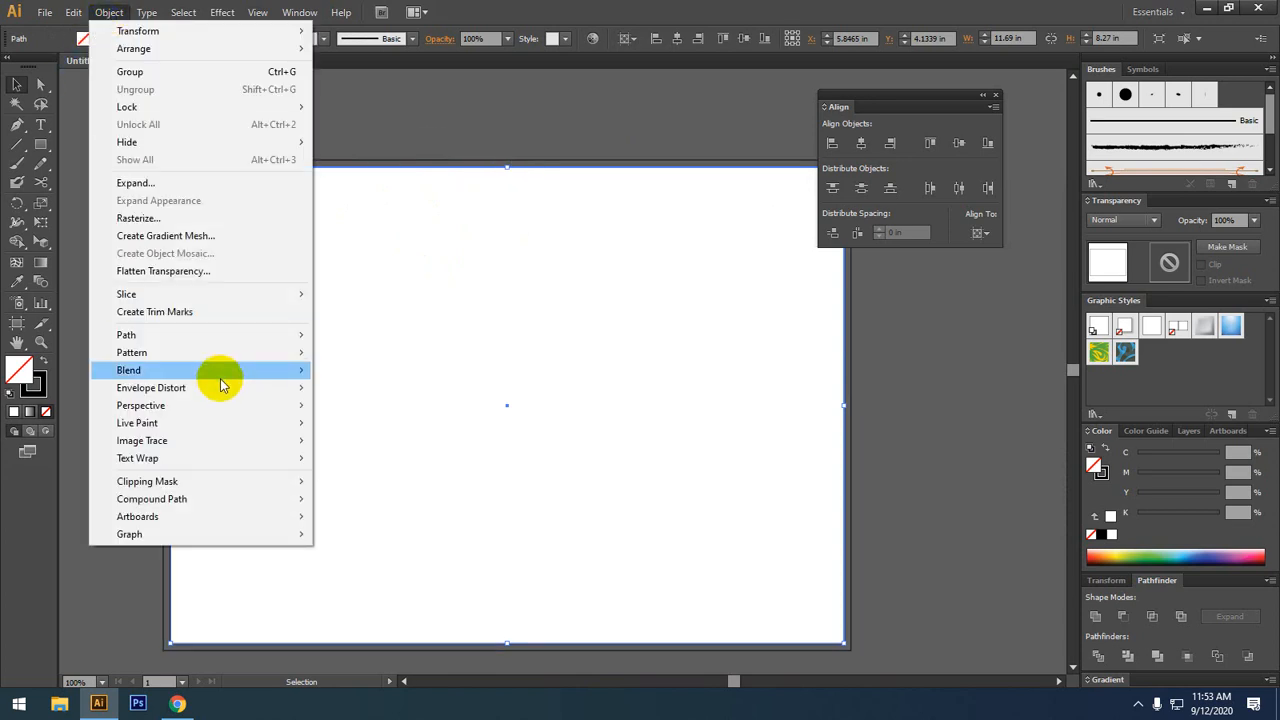
{"action": "mouse_move", "coordinate": [286, 337]}
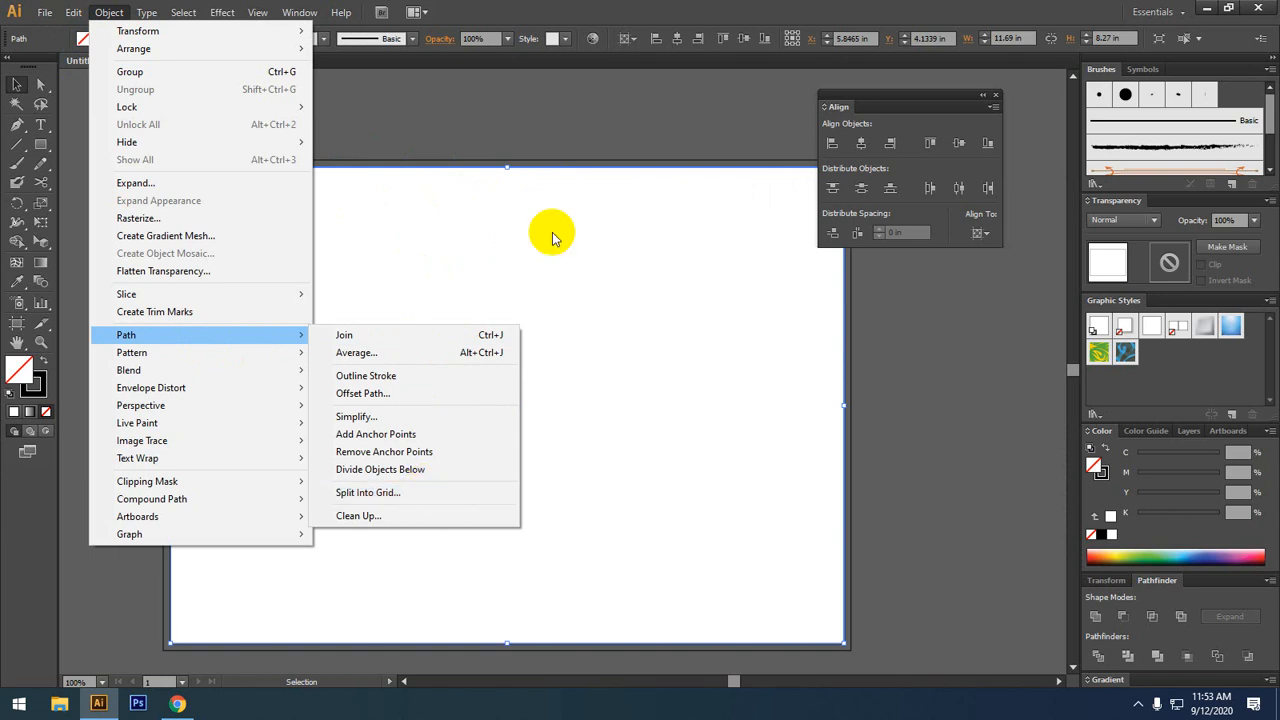
{"action": "left_click", "coordinate": [523, 180]}
{"action": "left_click", "coordinate": [242, 180]}
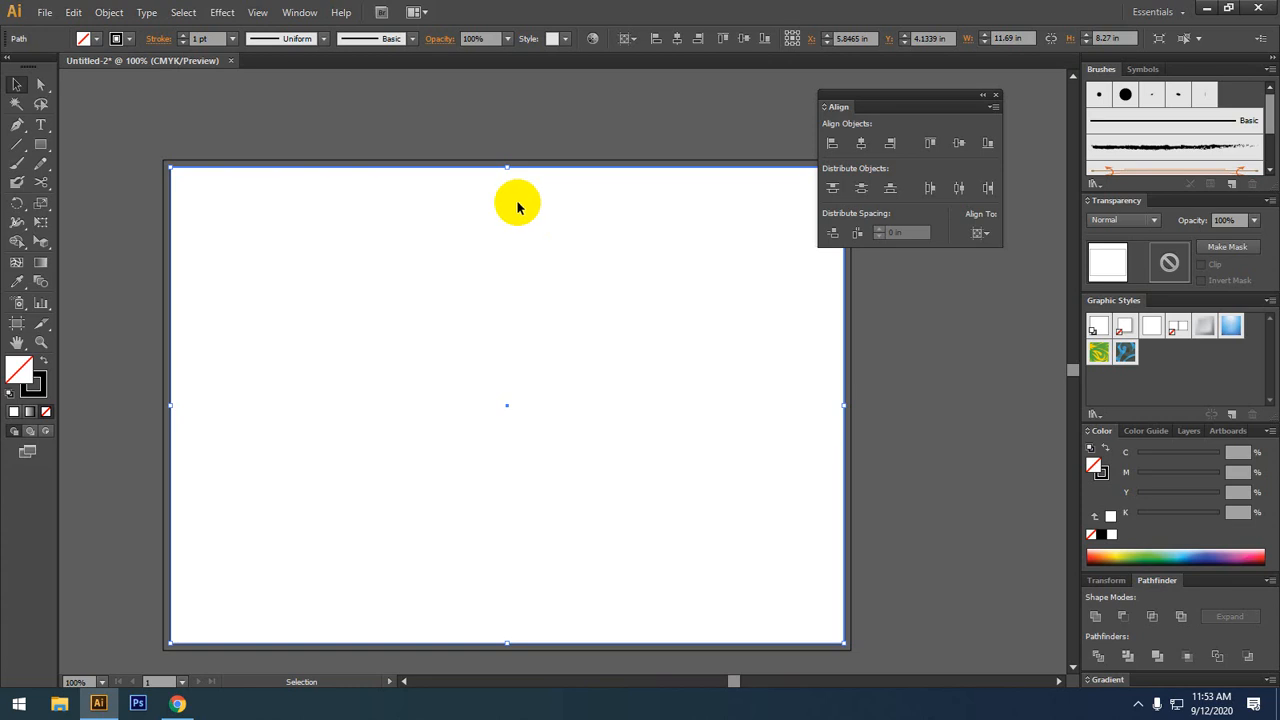
Step: Start Split Into Grid on the inner rectangle and turn on its preview
{"action": "left_click", "coordinate": [267, 165]}
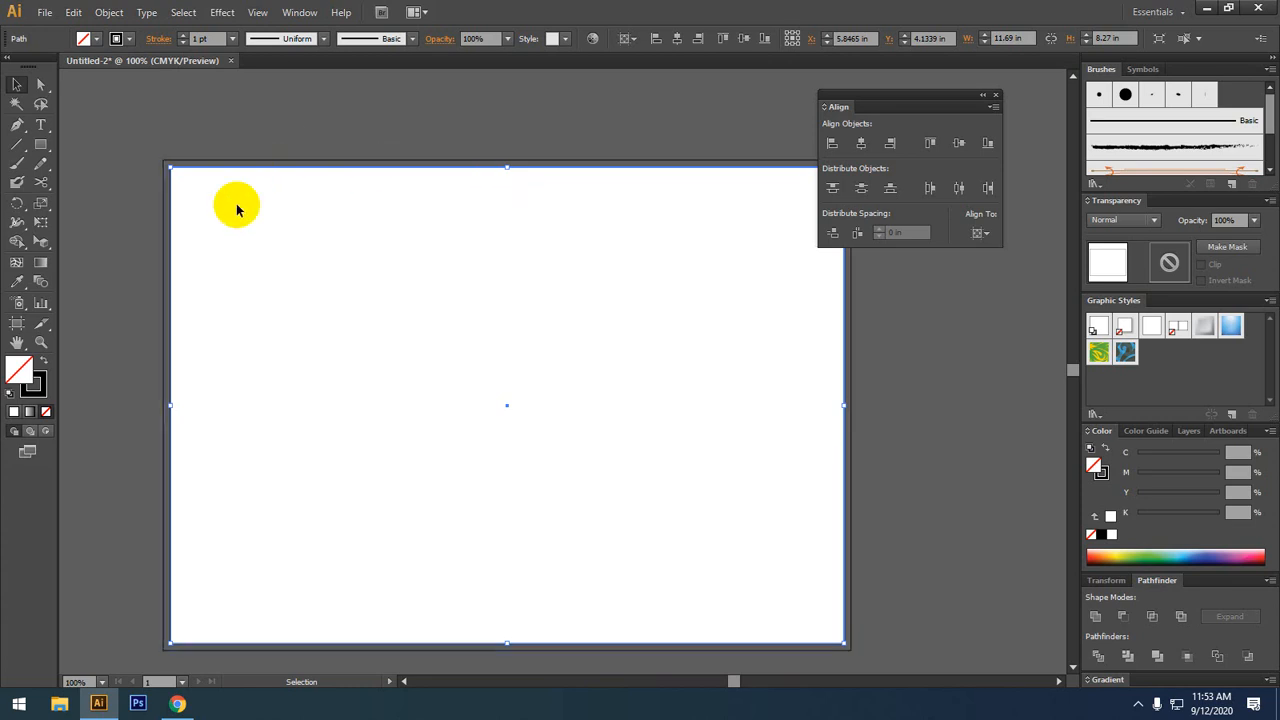
{"action": "left_click", "coordinate": [104, 12]}
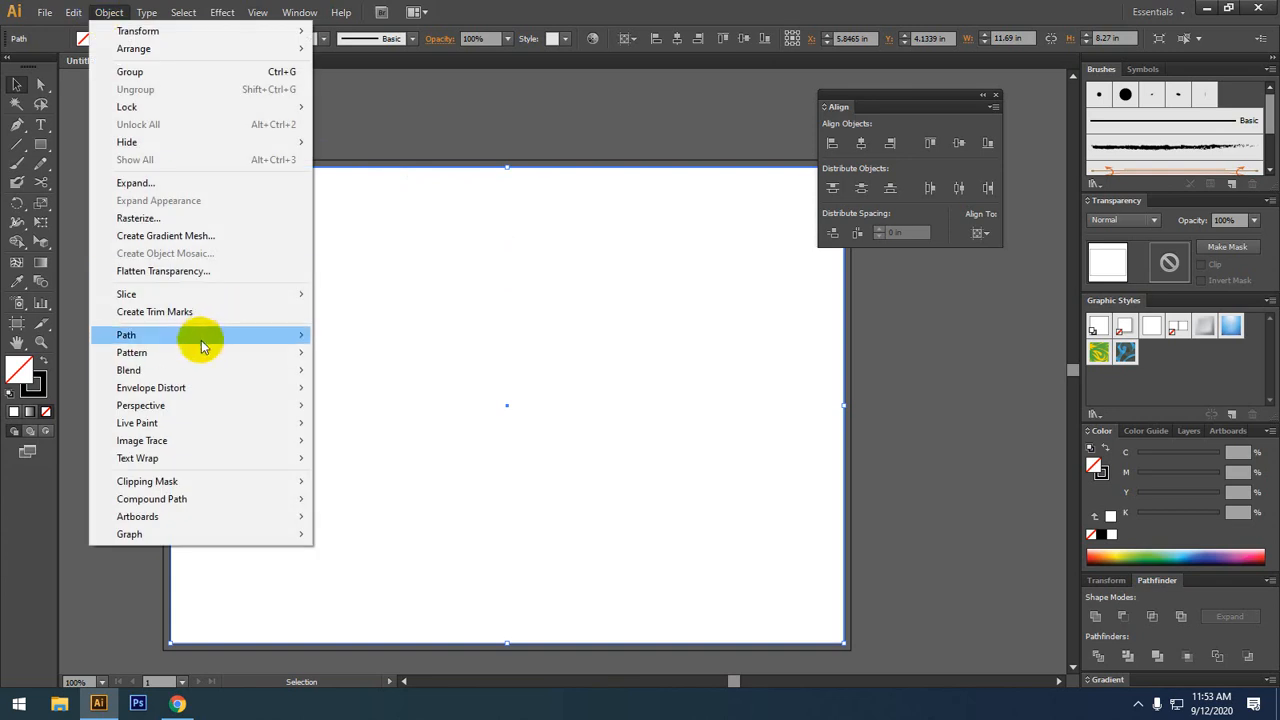
{"action": "mouse_move", "coordinate": [201, 337]}
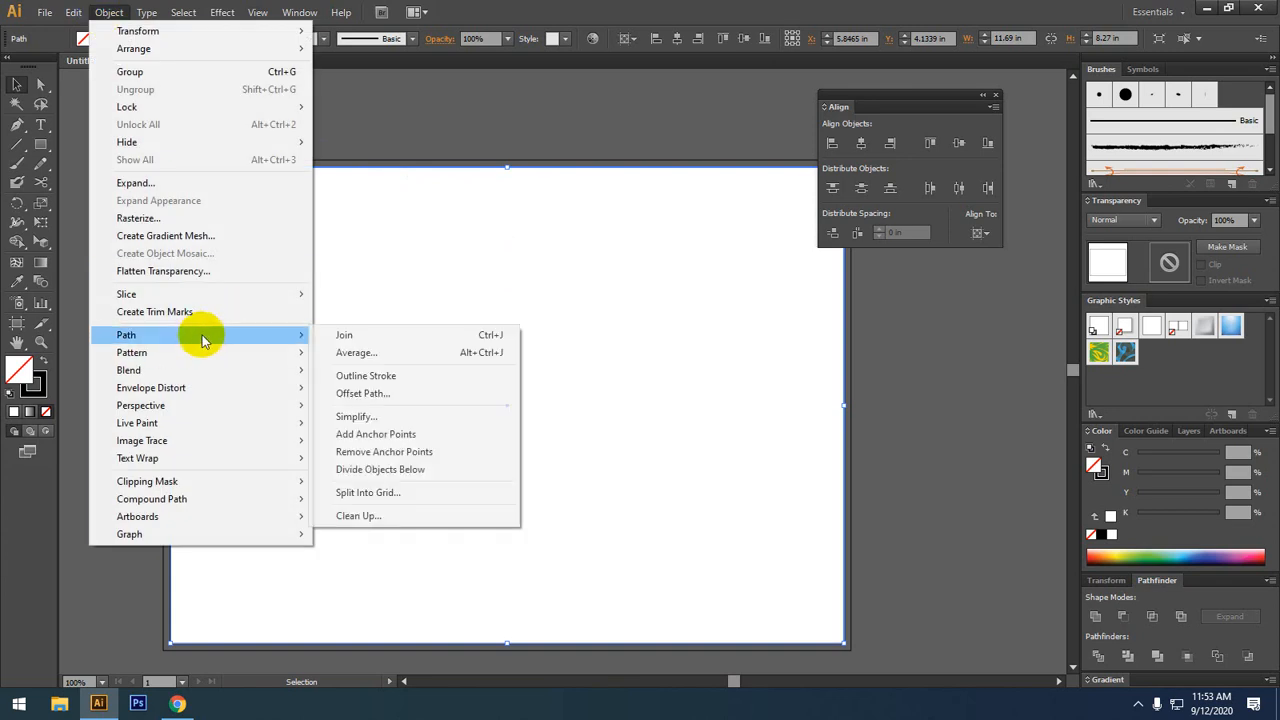
{"action": "left_click", "coordinate": [389, 494]}
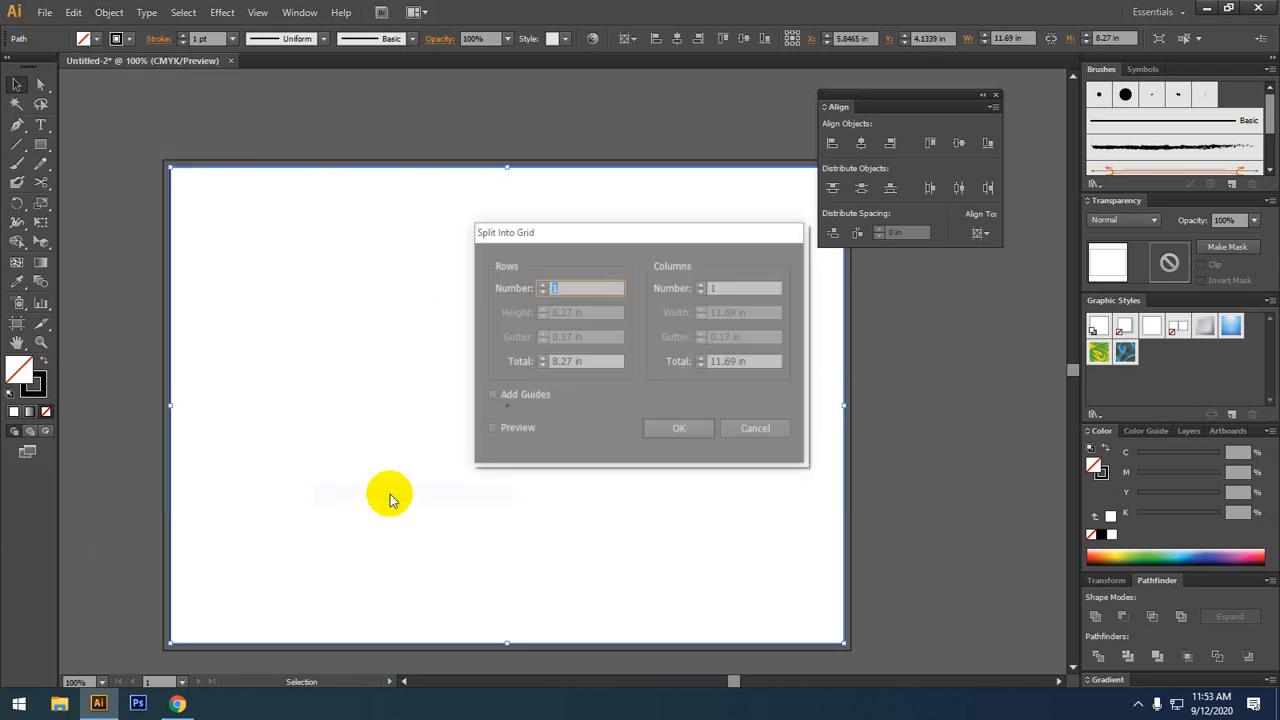
{"action": "left_click", "coordinate": [505, 430]}
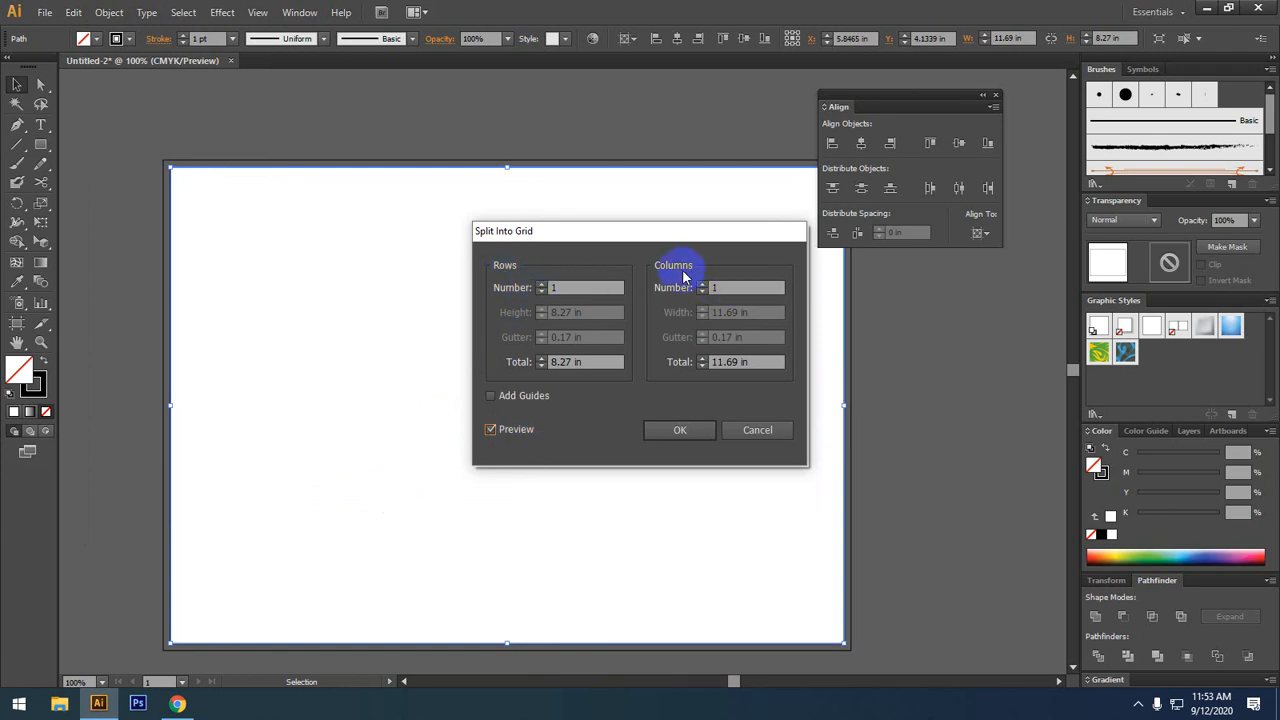
Step: Try splitting the rectangle into up to five rows, and reset the number of rows to 1
{"action": "left_click", "coordinate": [569, 289]}
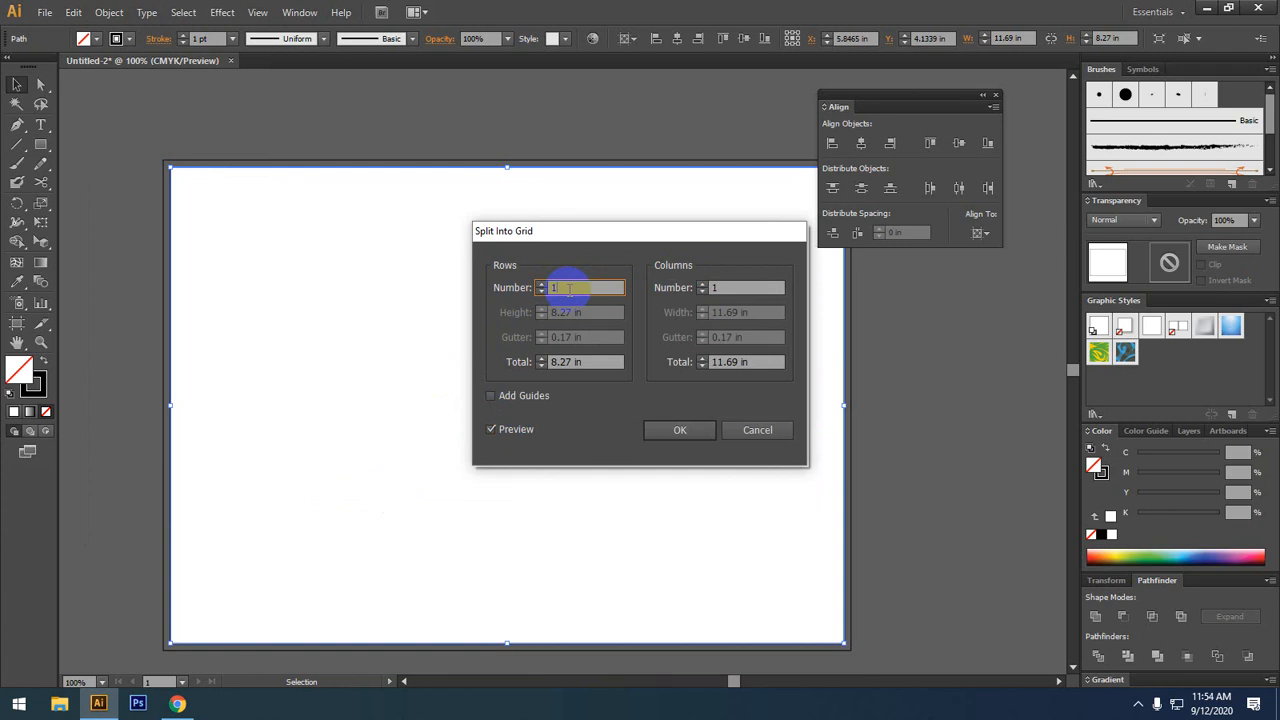
{"action": "key", "text": "Up"}
{"action": "key", "text": "Up"}
{"action": "key", "text": "Up"}
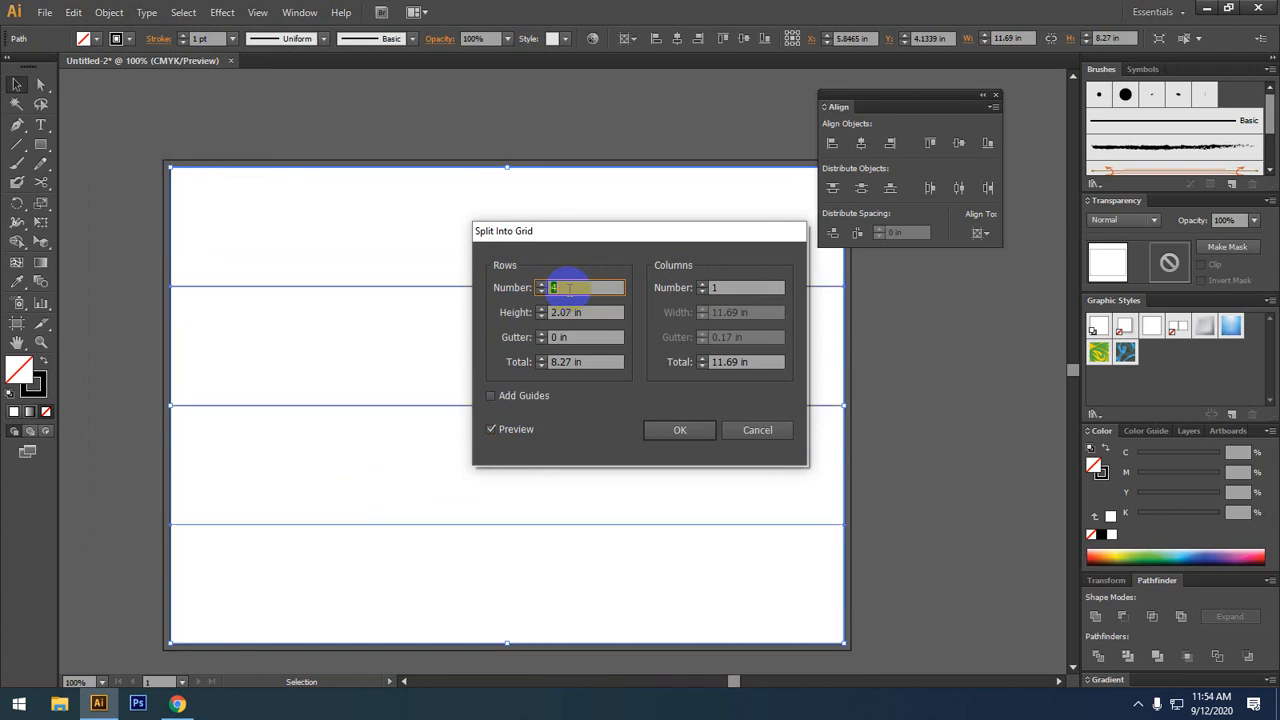
{"action": "key", "text": "Up"}
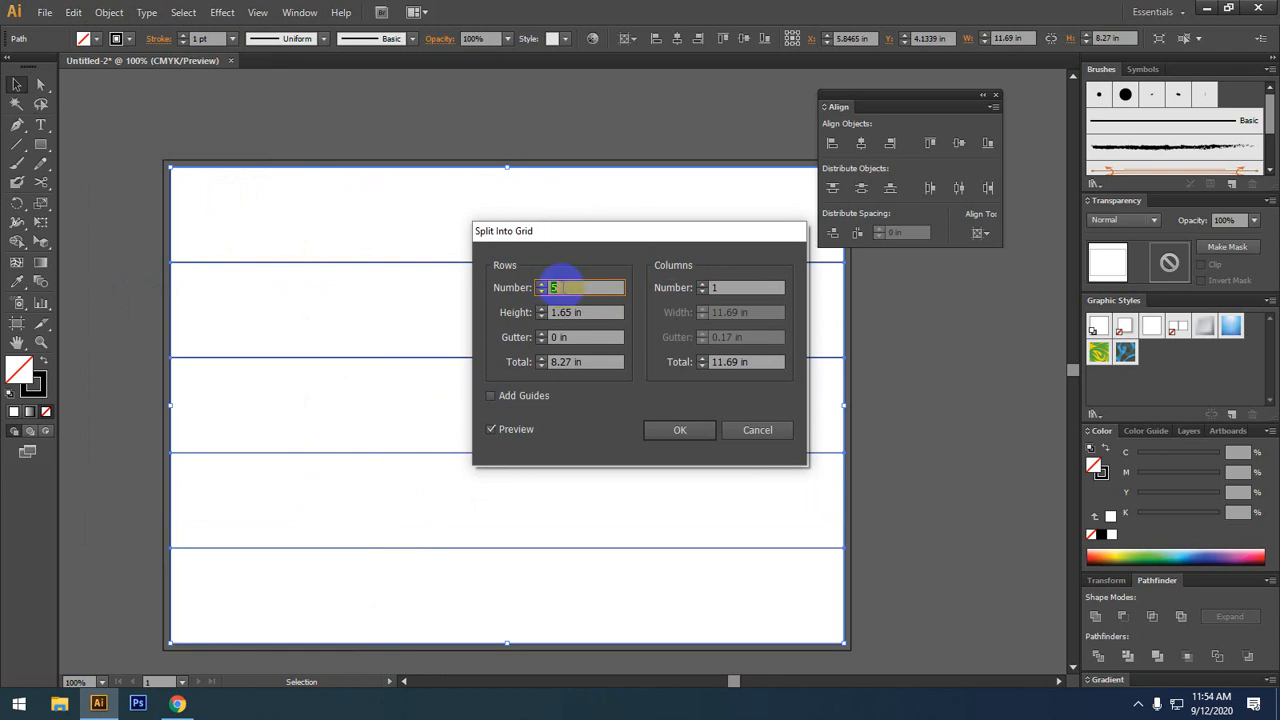
{"action": "left_click", "coordinate": [563, 287]}
{"action": "key", "text": "BackSpace"}
Step: Split the inner rectangle into 3 columns with a 0 in gutter after trying 4 and 2 columns, and clear the selection
{"action": "left_click", "coordinate": [729, 288]}
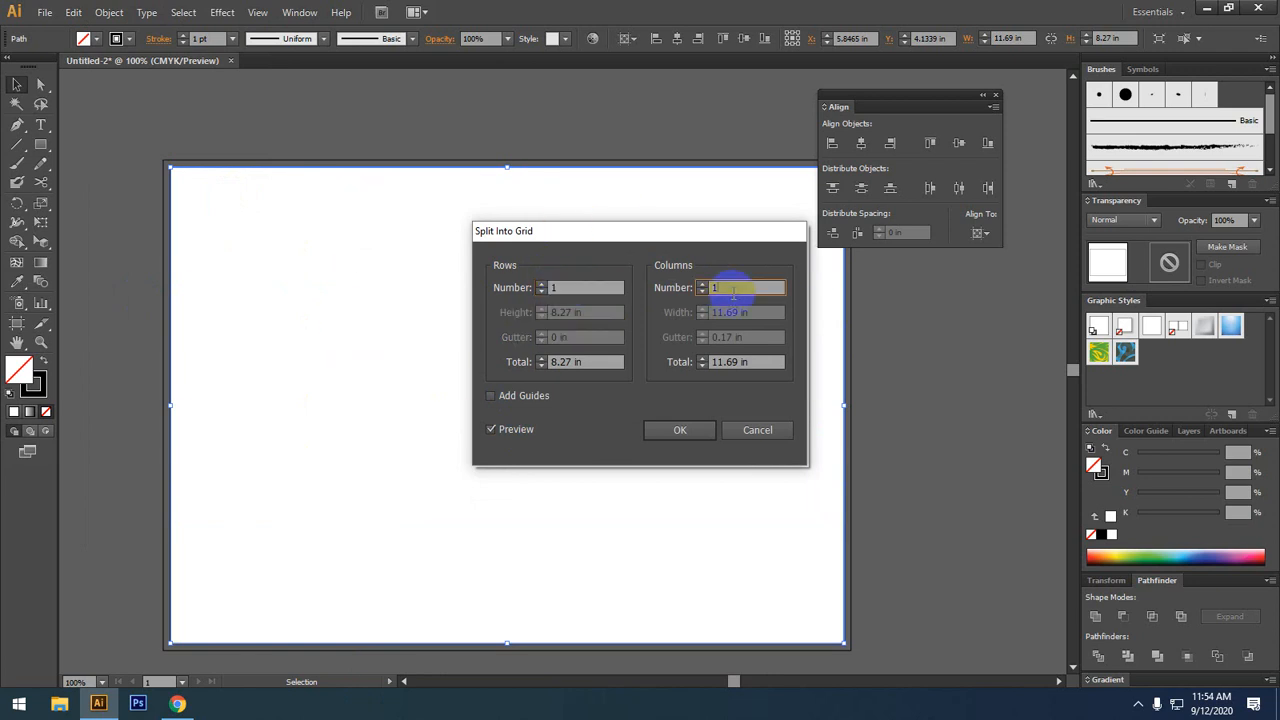
{"action": "type", "text": "4"}
{"action": "type", "text": "3"}
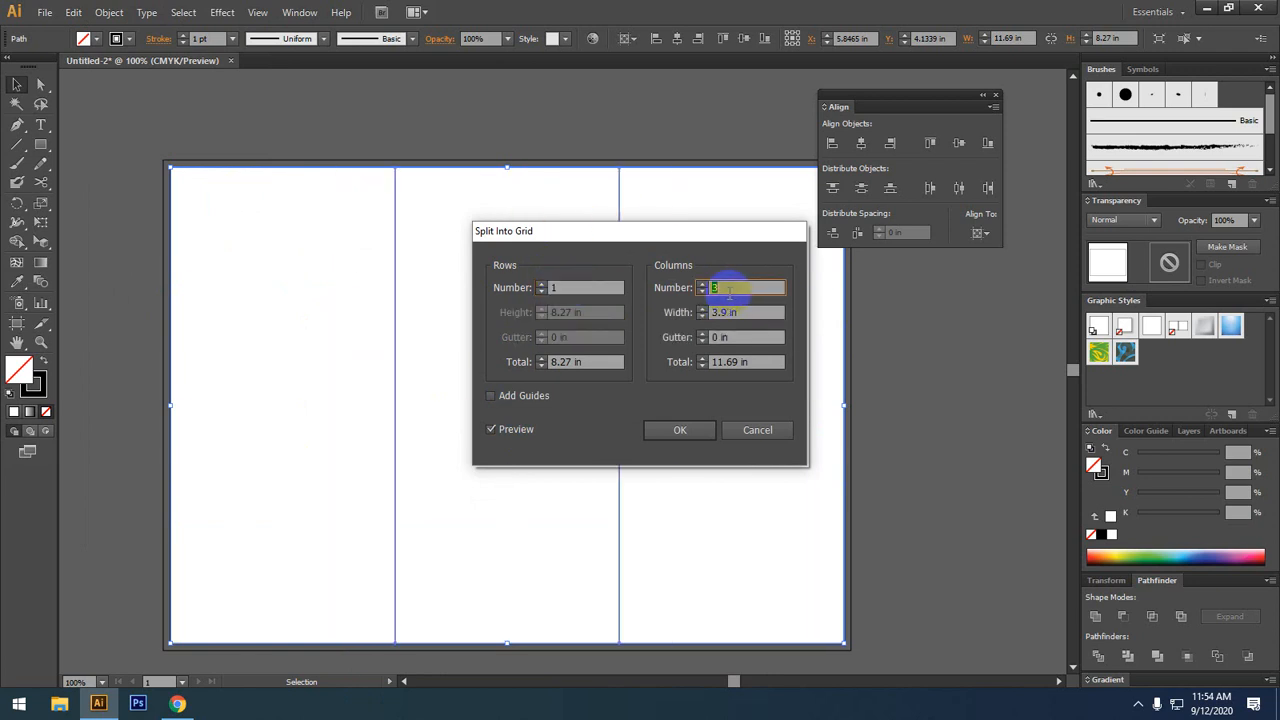
{"action": "type", "text": "4"}
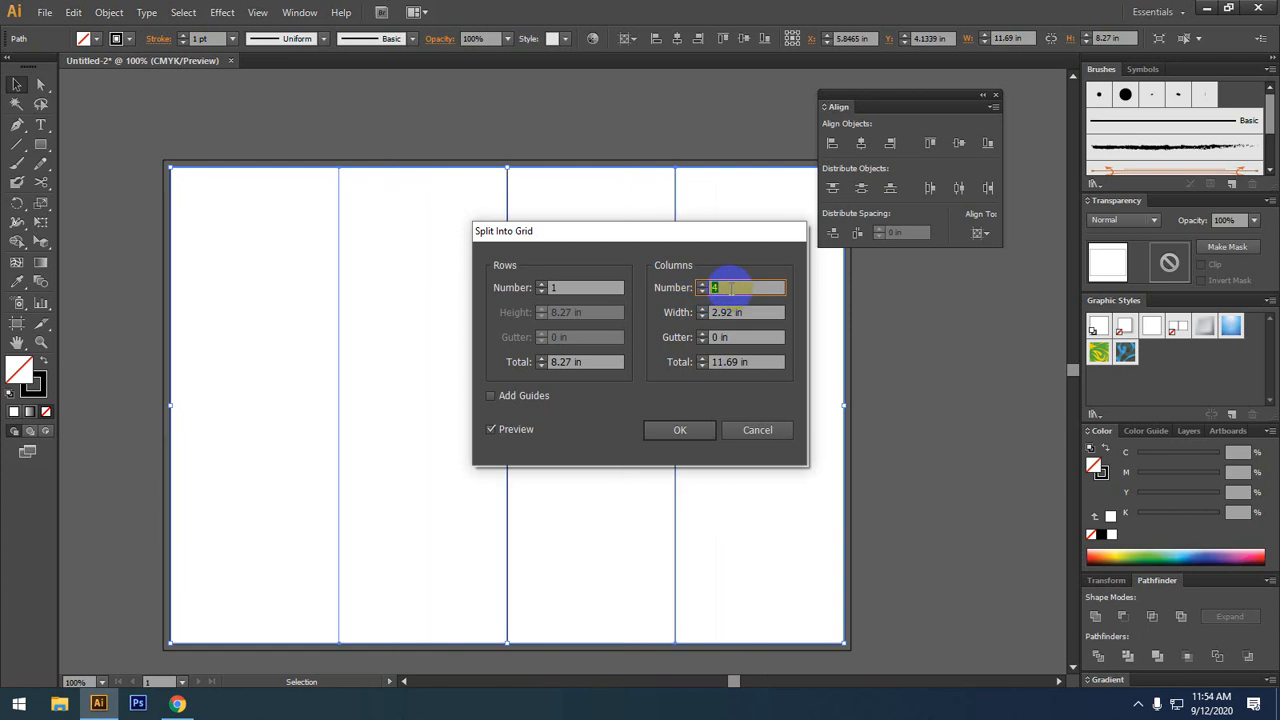
{"action": "key", "text": "Down"}
{"action": "key", "text": "Down"}
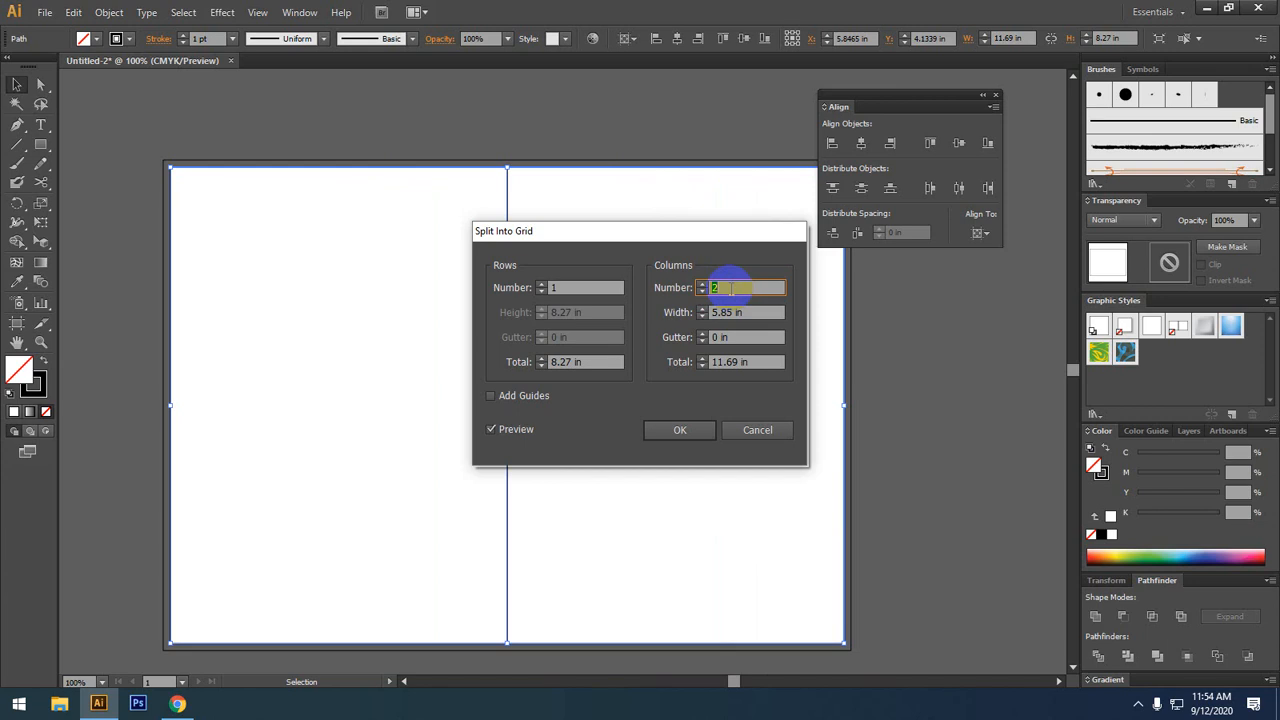
{"action": "key", "text": "Up"}
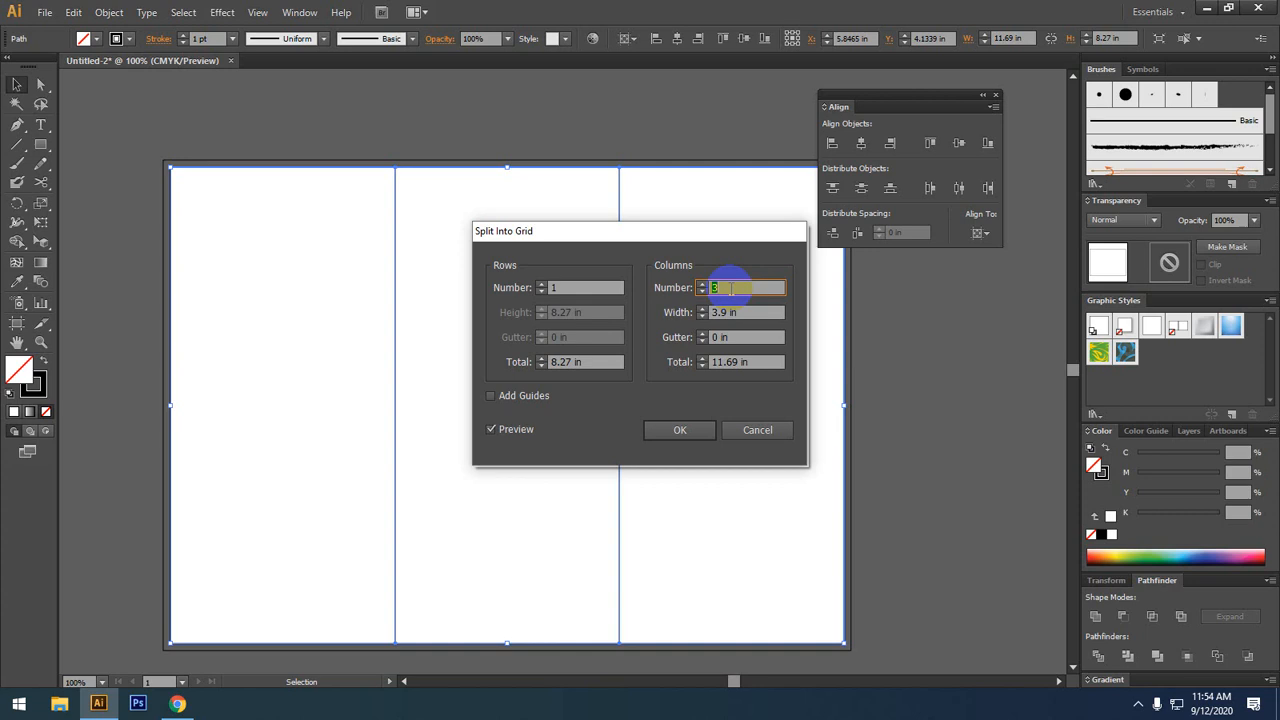
{"action": "left_click", "coordinate": [690, 433]}
{"action": "left_click", "coordinate": [900, 417]}
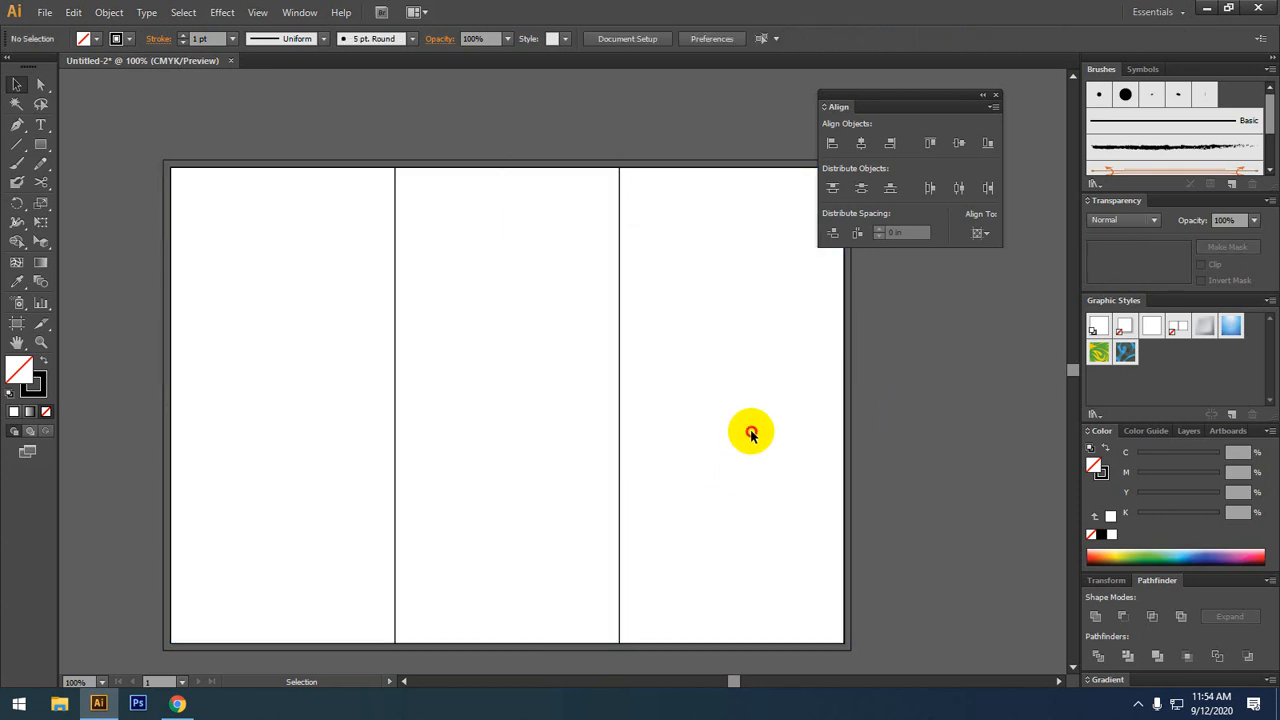
Step: Check that the three columns and the outer bleed outline are separate paths by selecting them together and individually
{"action": "left_click_drag", "start_coordinate": [751, 432], "coordinate": [360, 431]}
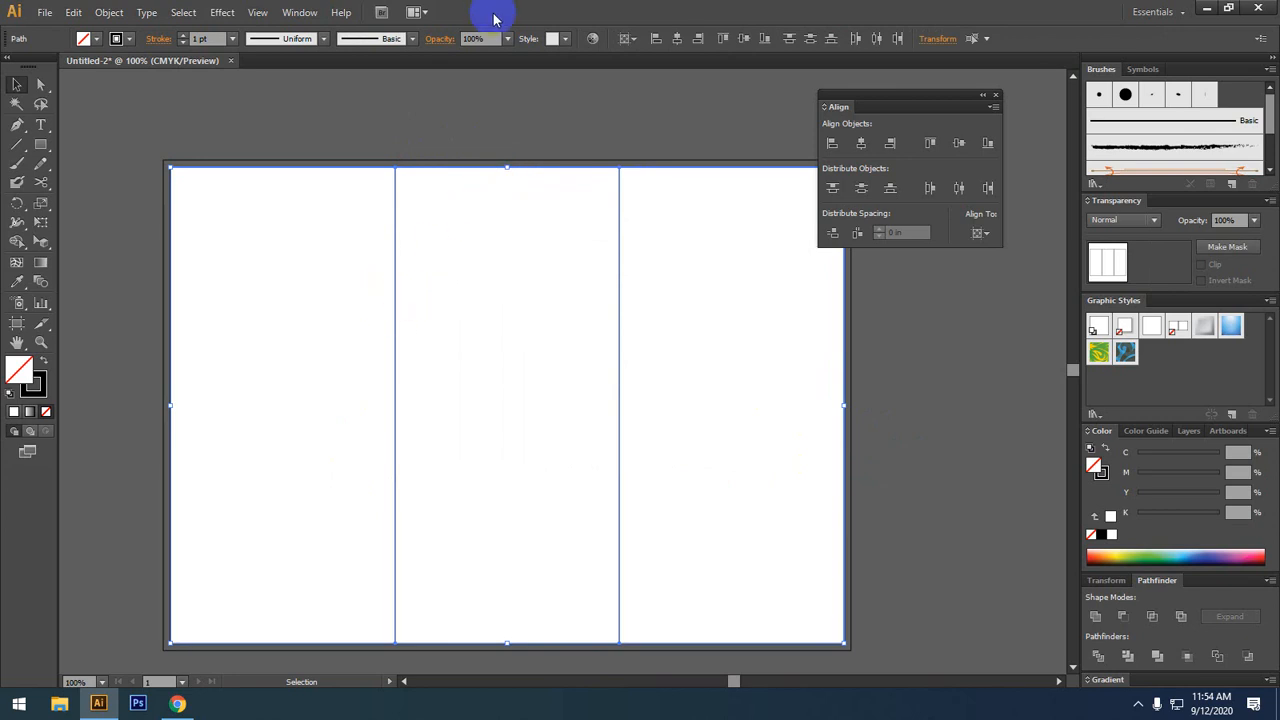
{"action": "left_click", "coordinate": [614, 106]}
{"action": "left_click", "coordinate": [689, 174]}
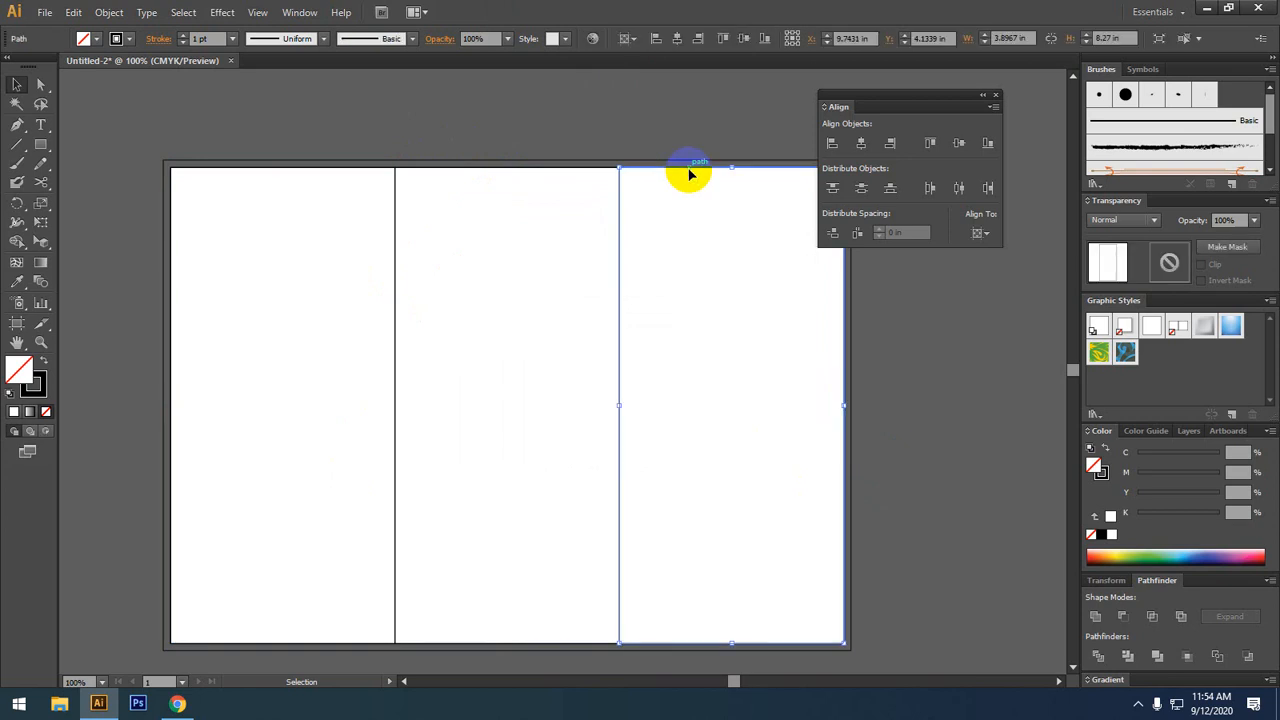
{"action": "left_click", "coordinate": [520, 163]}
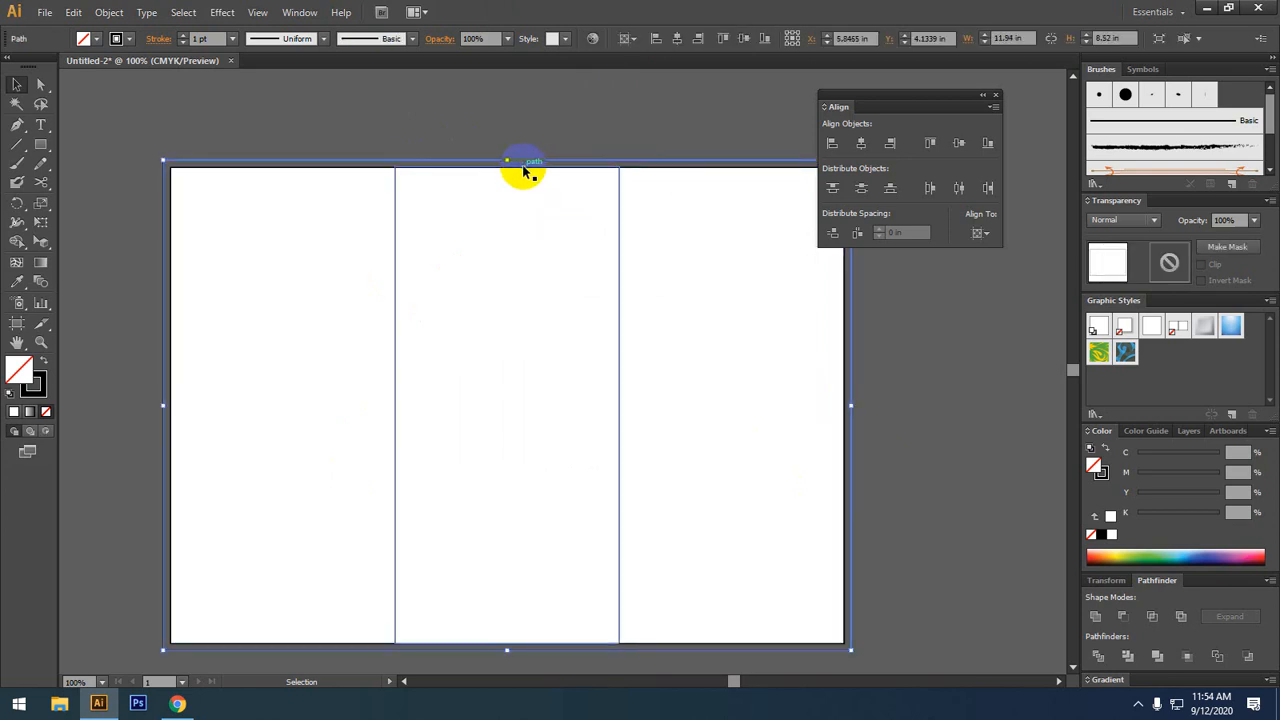
{"action": "left_click", "coordinate": [514, 171]}
{"action": "left_click", "coordinate": [354, 171]}
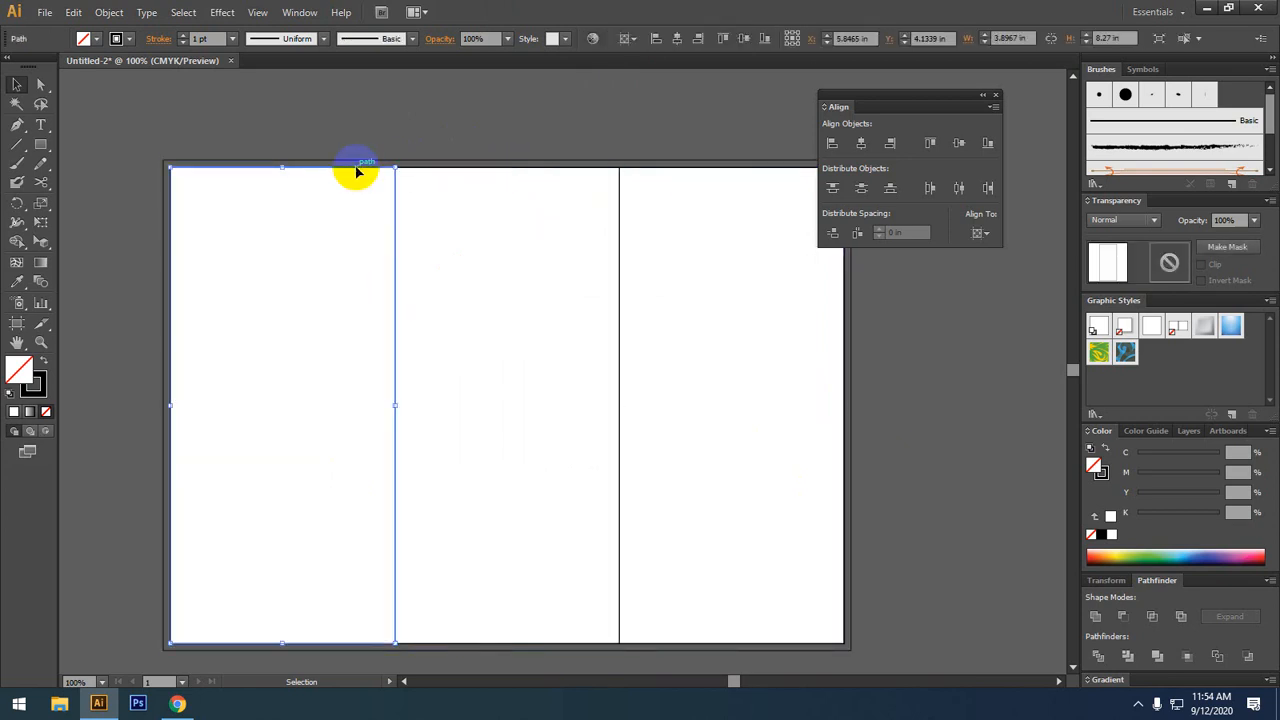
{"action": "left_click", "coordinate": [462, 125]}
Step: Select the three columns without the outer bleed outline
{"action": "left_click_drag", "start_coordinate": [666, 329], "coordinate": [106, 420]}
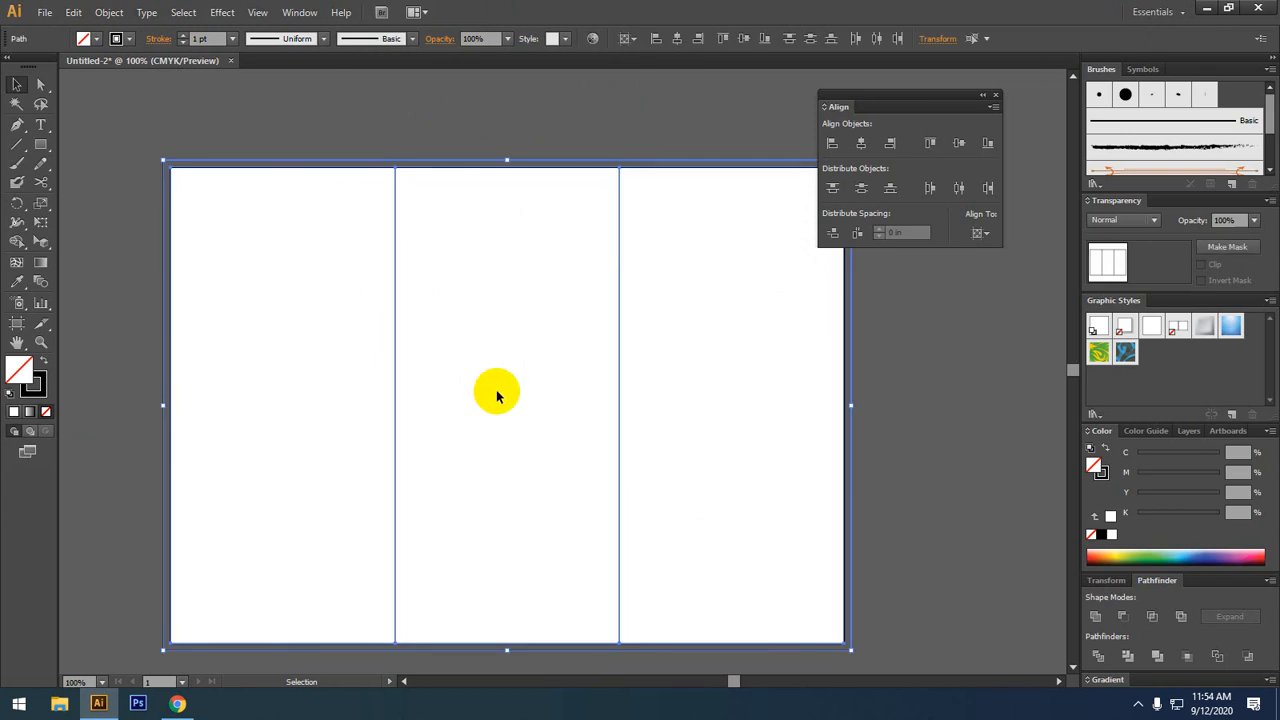
{"action": "left_click", "coordinate": [650, 316]}
{"action": "left_click_drag", "start_coordinate": [676, 313], "coordinate": [323, 349]}
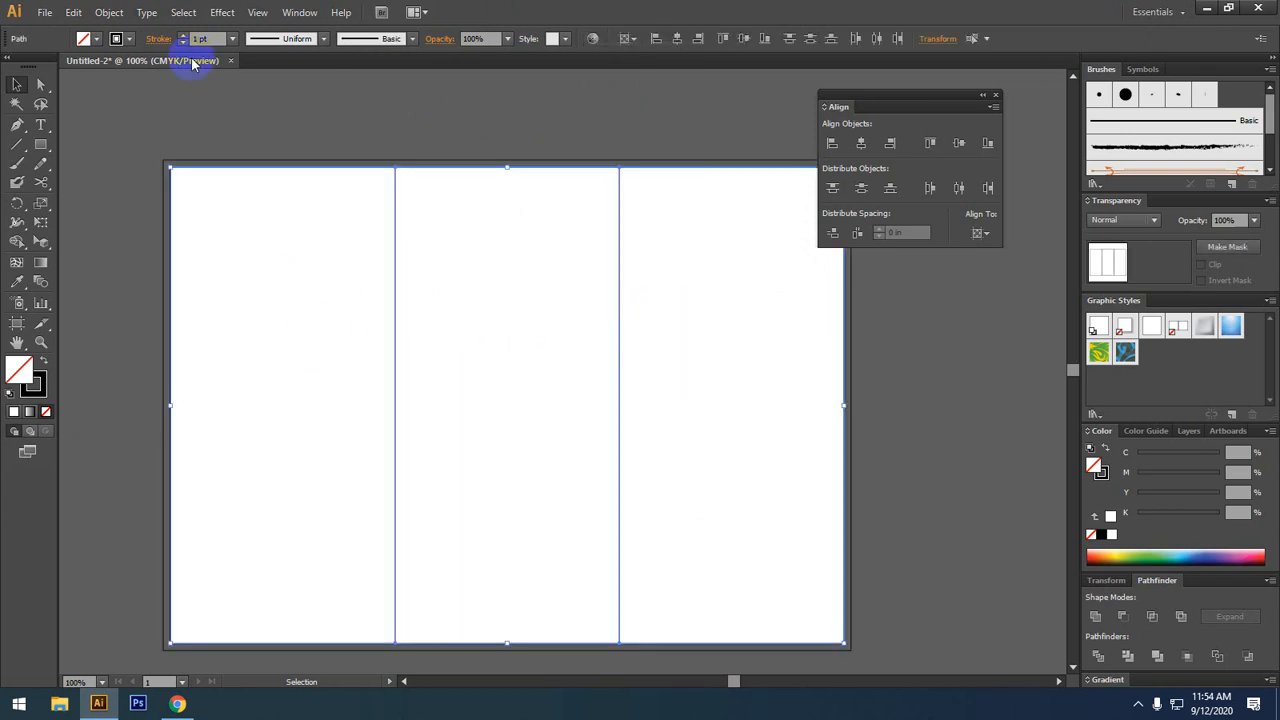
Step: Offset the three columns inward by -0.25 in with miter joins, using the preview, and clear the selection
{"action": "left_click", "coordinate": [110, 12]}
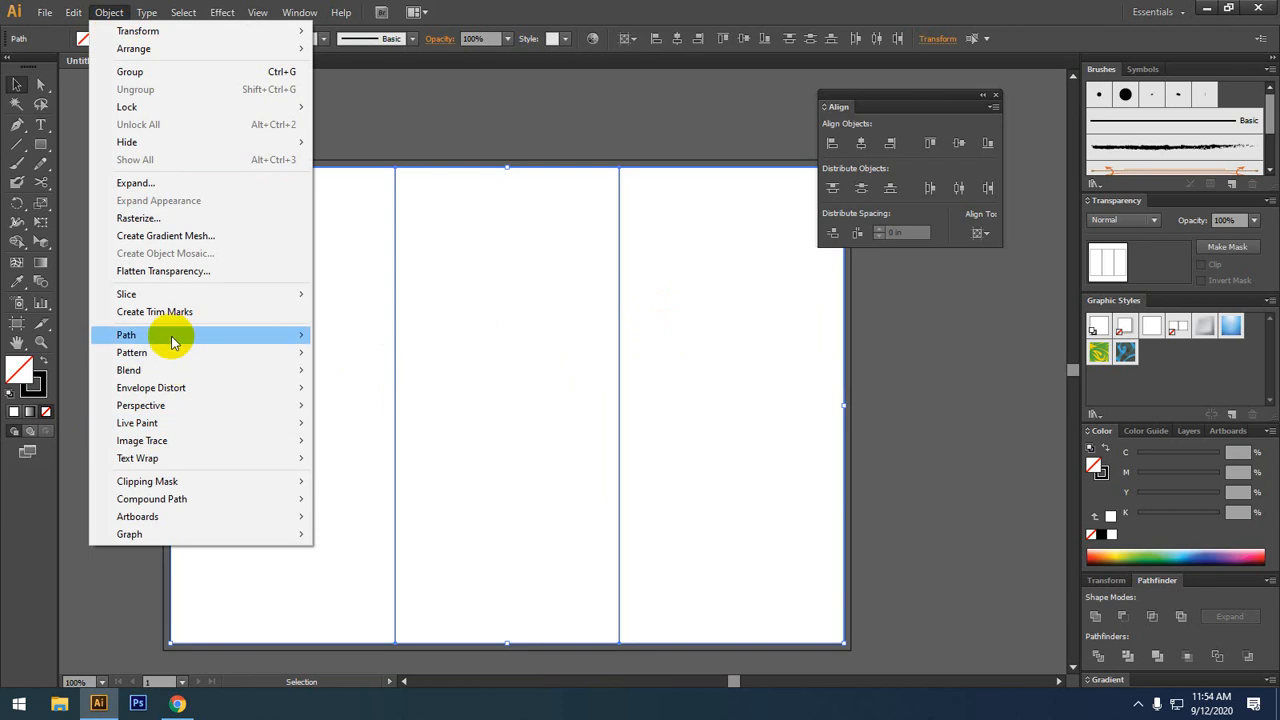
{"action": "mouse_move", "coordinate": [204, 338]}
{"action": "left_click", "coordinate": [363, 393]}
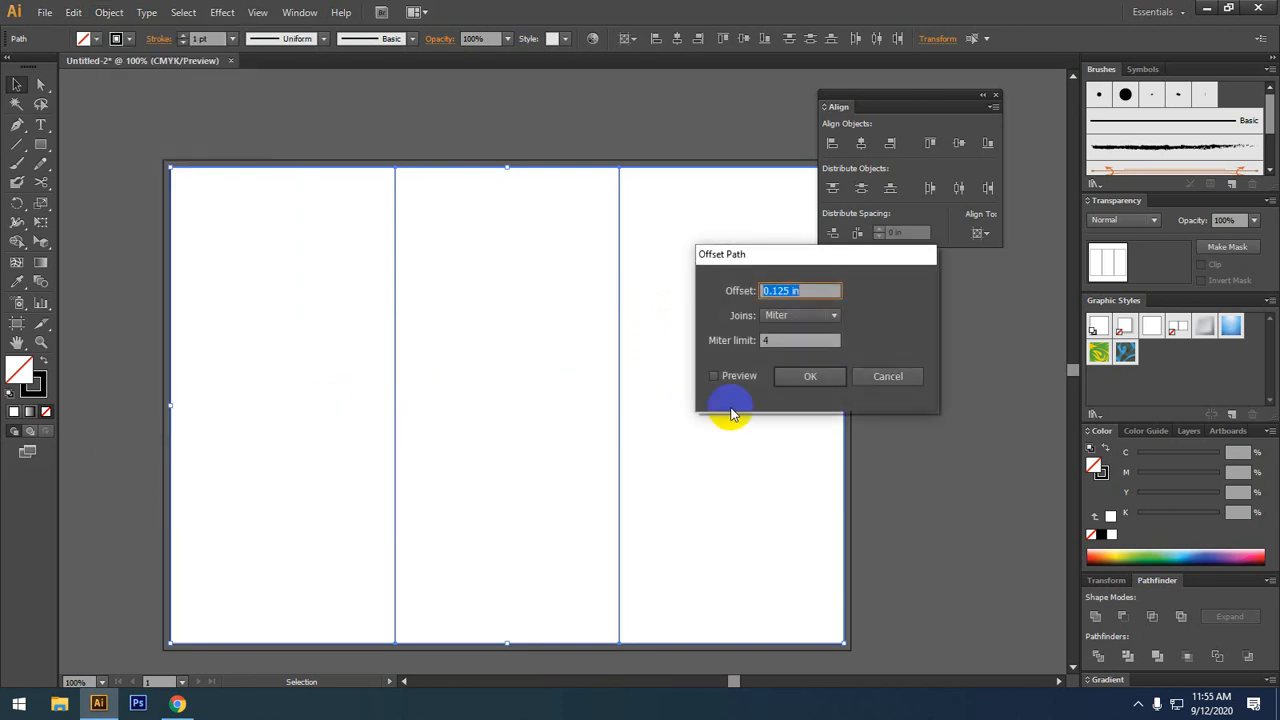
{"action": "left_click", "coordinate": [742, 377]}
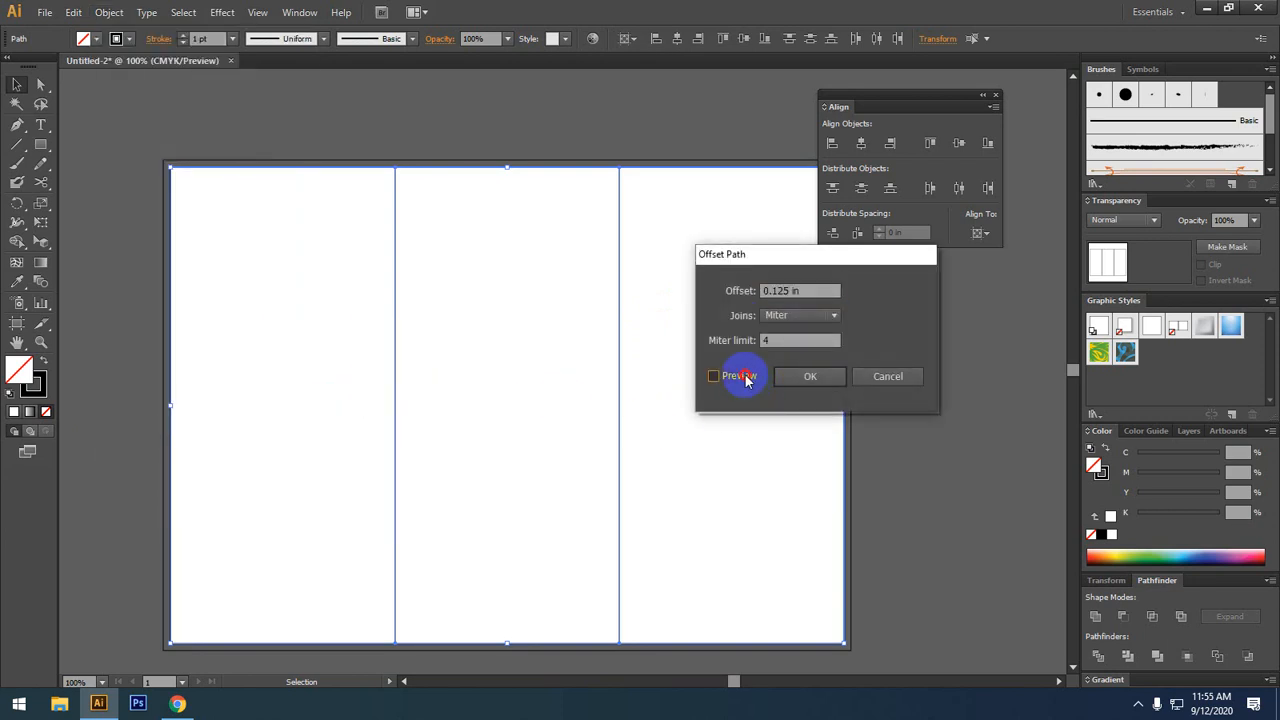
{"action": "left_click", "coordinate": [806, 290]}
{"action": "key", "text": "Down"}
{"action": "key", "text": "Down"}
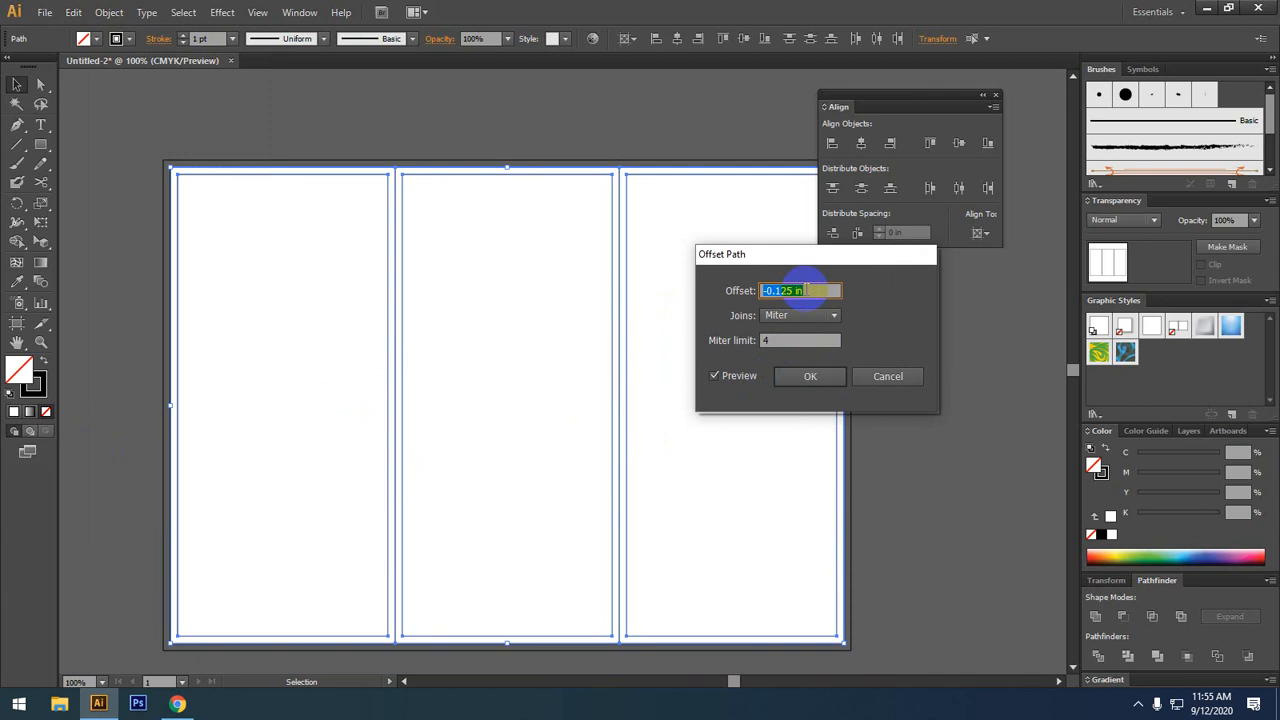
{"action": "key", "text": "Down"}
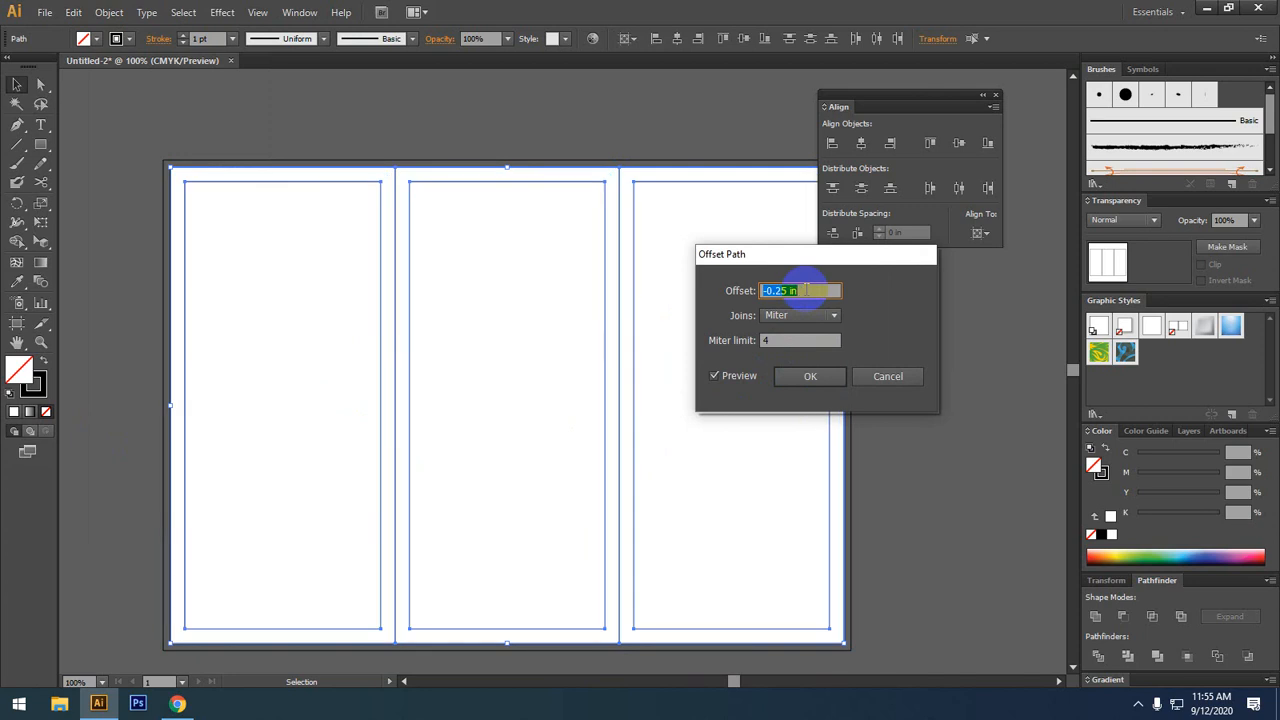
{"action": "left_click", "coordinate": [827, 368]}
{"action": "left_click", "coordinate": [924, 430]}
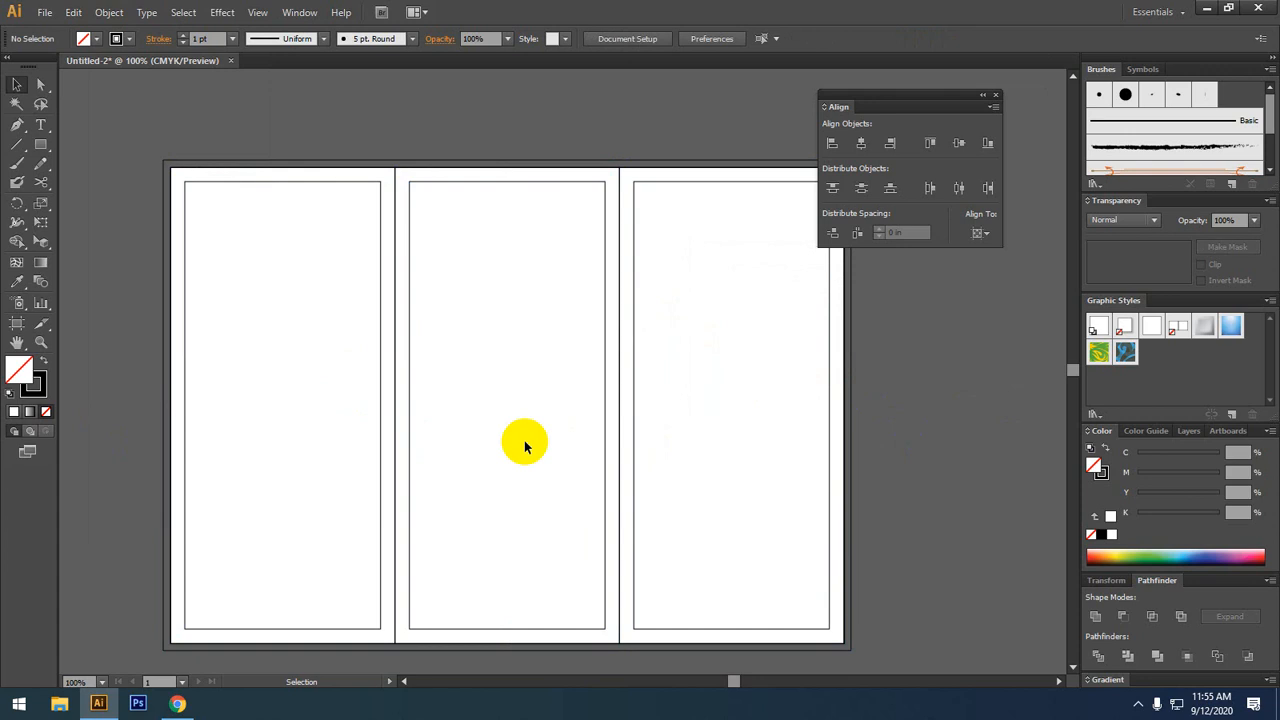
Step: Select the three inset margin rectangles and convert them to guides
{"action": "left_click", "coordinate": [379, 273]}
{"action": "left_click", "coordinate": [409, 252], "text": "shift"}
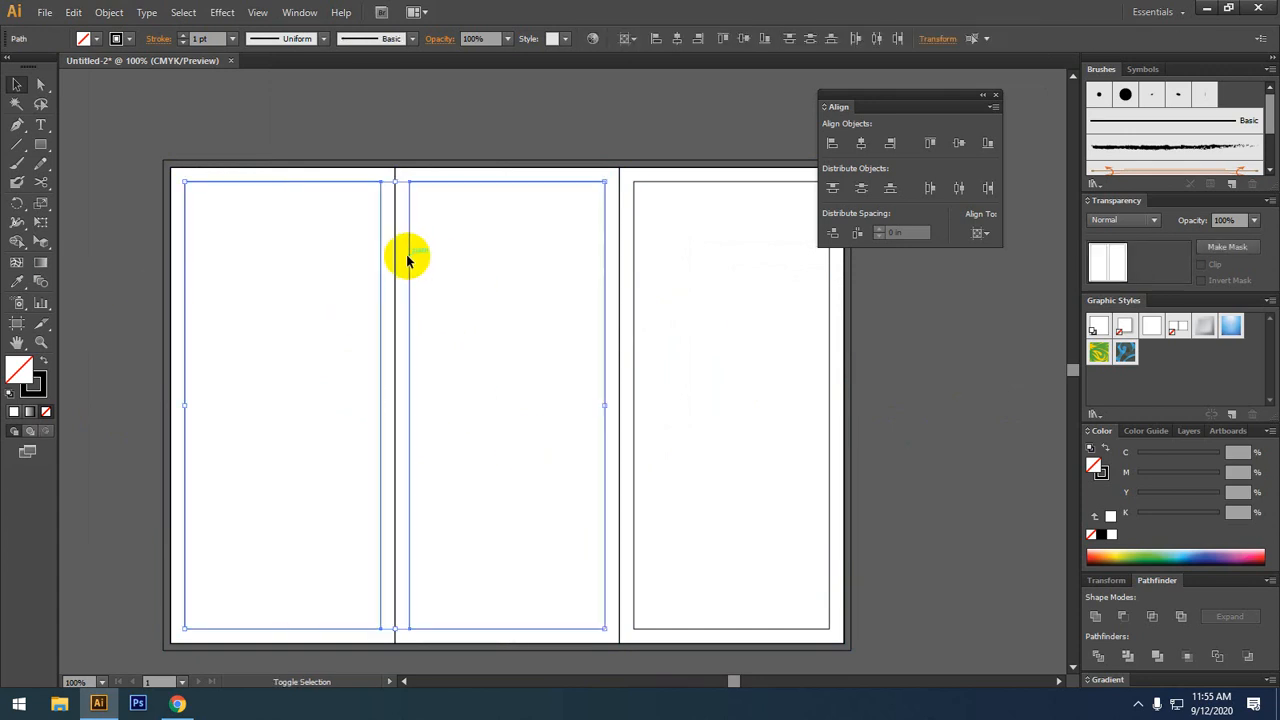
{"action": "left_click", "coordinate": [635, 262], "text": "shift"}
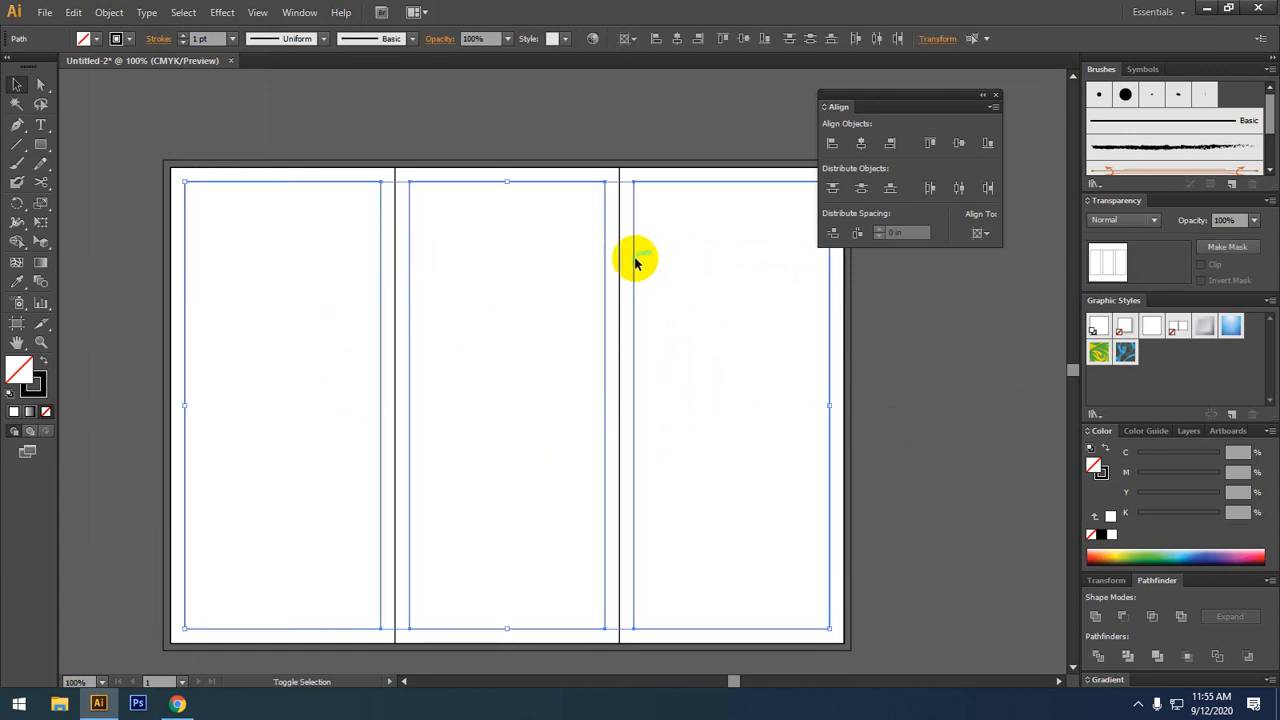
{"action": "right_click", "coordinate": [636, 262]}
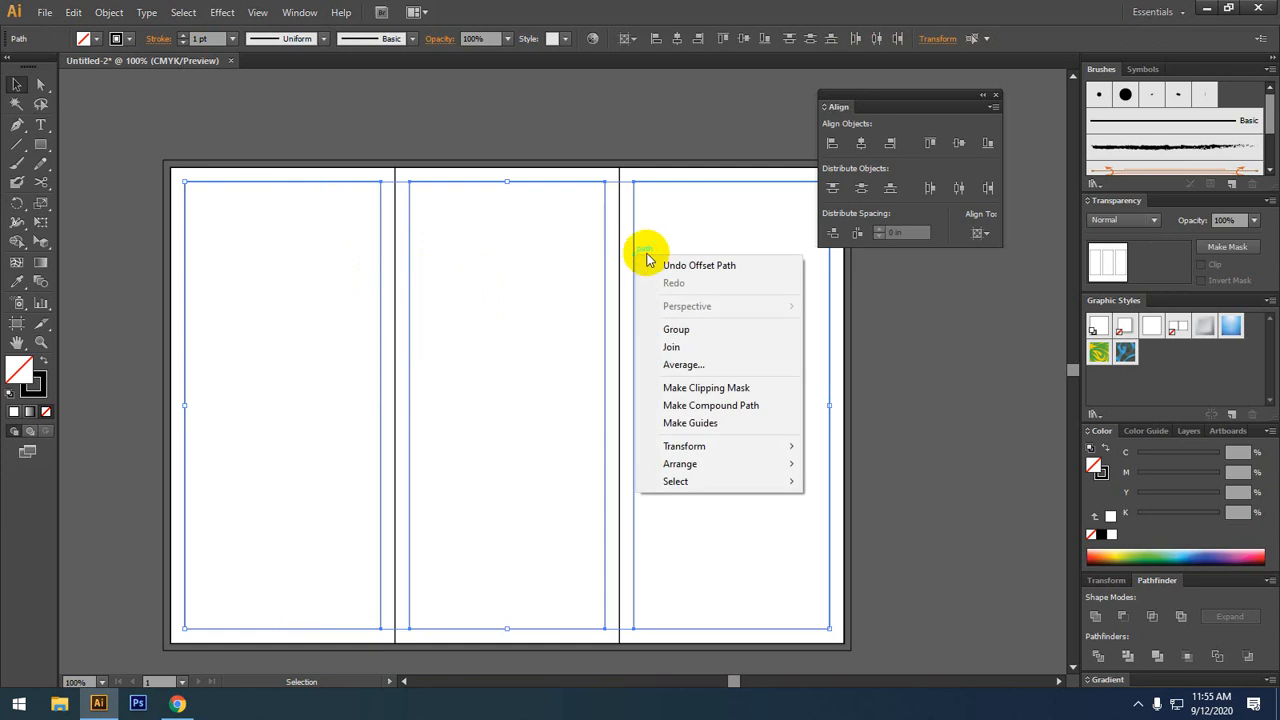
{"action": "left_click", "coordinate": [691, 427]}
{"action": "left_click", "coordinate": [929, 418]}
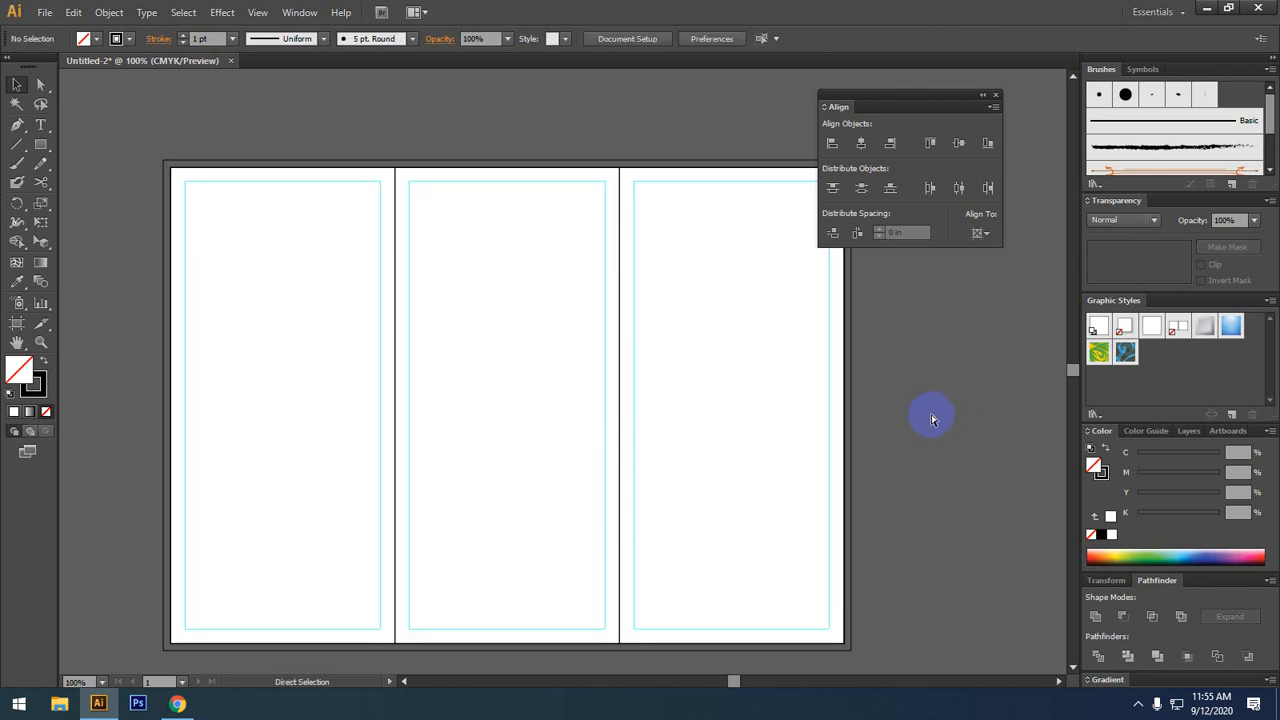
Step: Undo the margin guide conversion and make guides from all paths, including the columns and the bleed outline
{"action": "key", "text": "ctrl+alt+5"}
{"action": "left_click_drag", "start_coordinate": [915, 398], "coordinate": [267, 420]}
{"action": "right_click", "coordinate": [346, 336]}
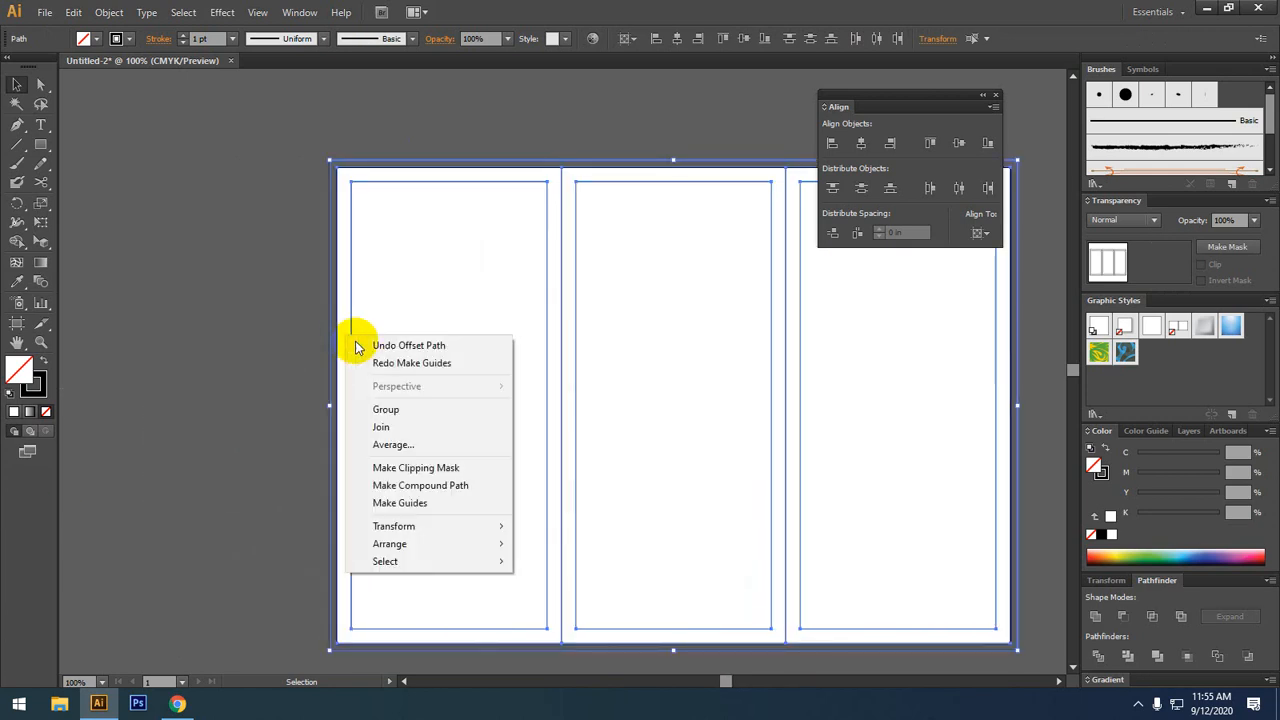
{"action": "left_click", "coordinate": [402, 503]}
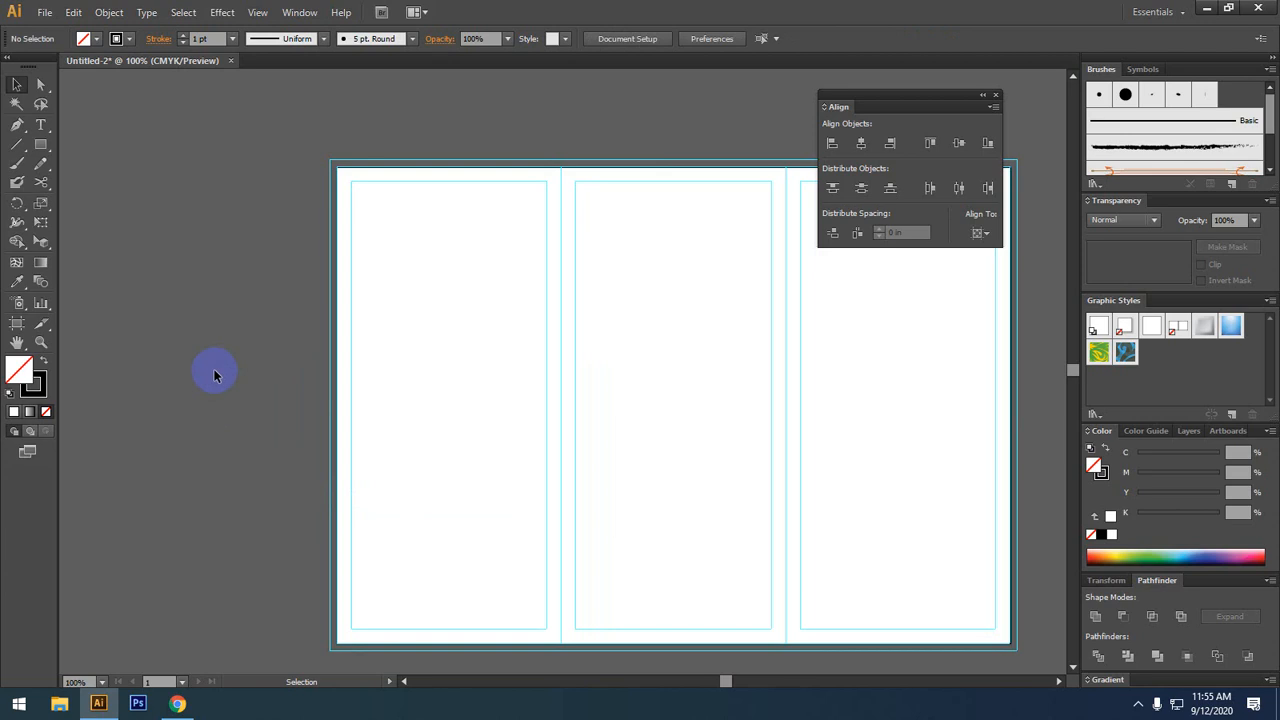
{"action": "key", "text": "space"}
{"action": "left_click_drag", "start_coordinate": [393, 398], "coordinate": [259, 357]}
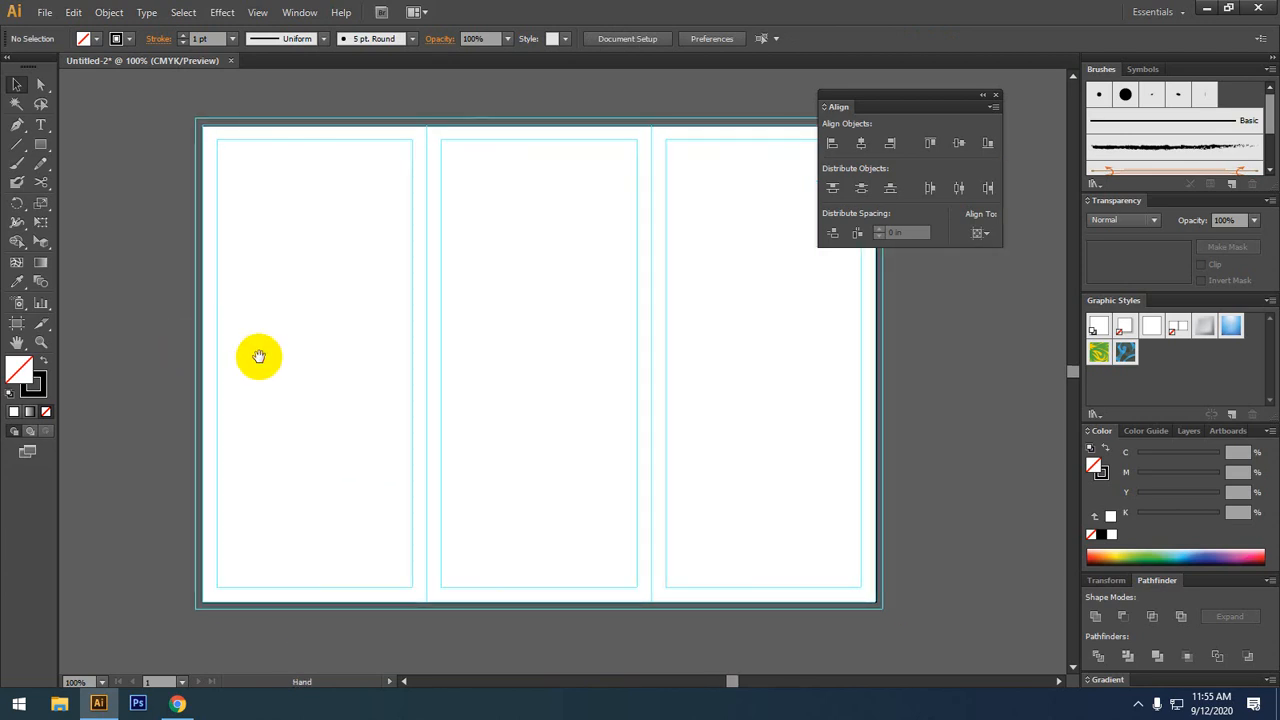
Step: Undo making the guides, reselect the bleed outline, columns and margin rectangles, and convert them all to guides again
{"action": "key", "text": "ctrl+z"}
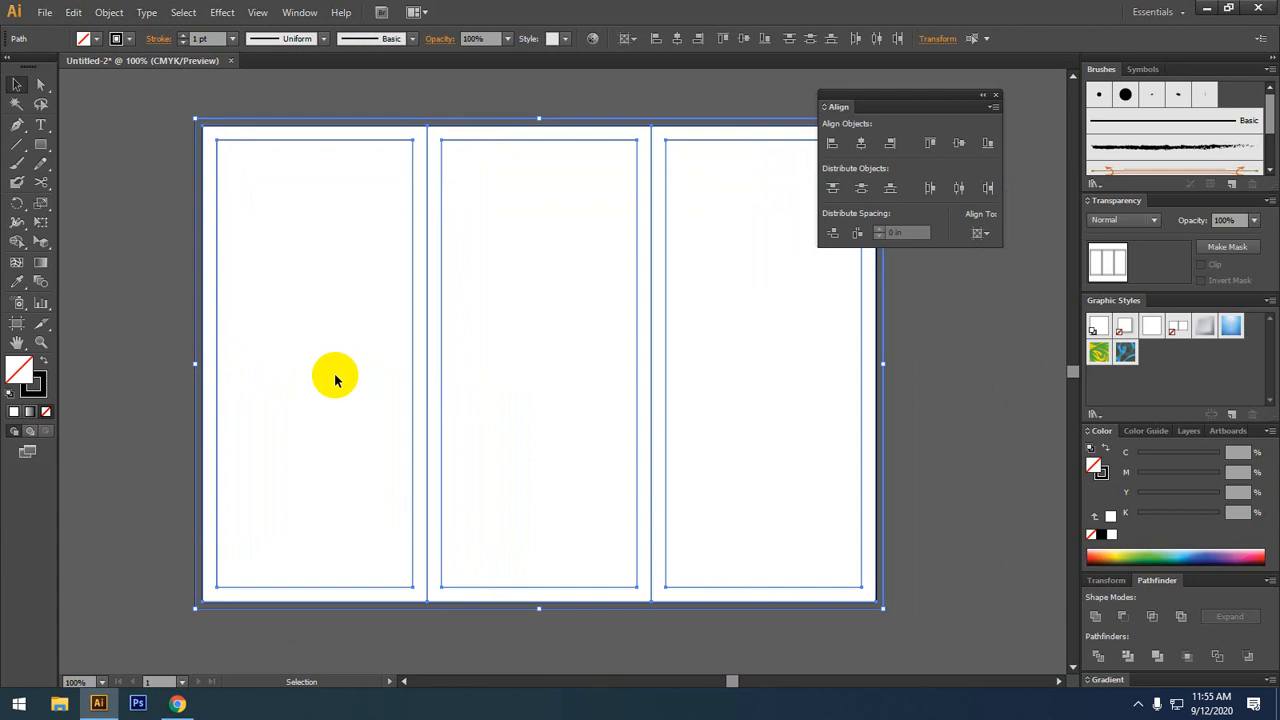
{"action": "left_click", "coordinate": [994, 329]}
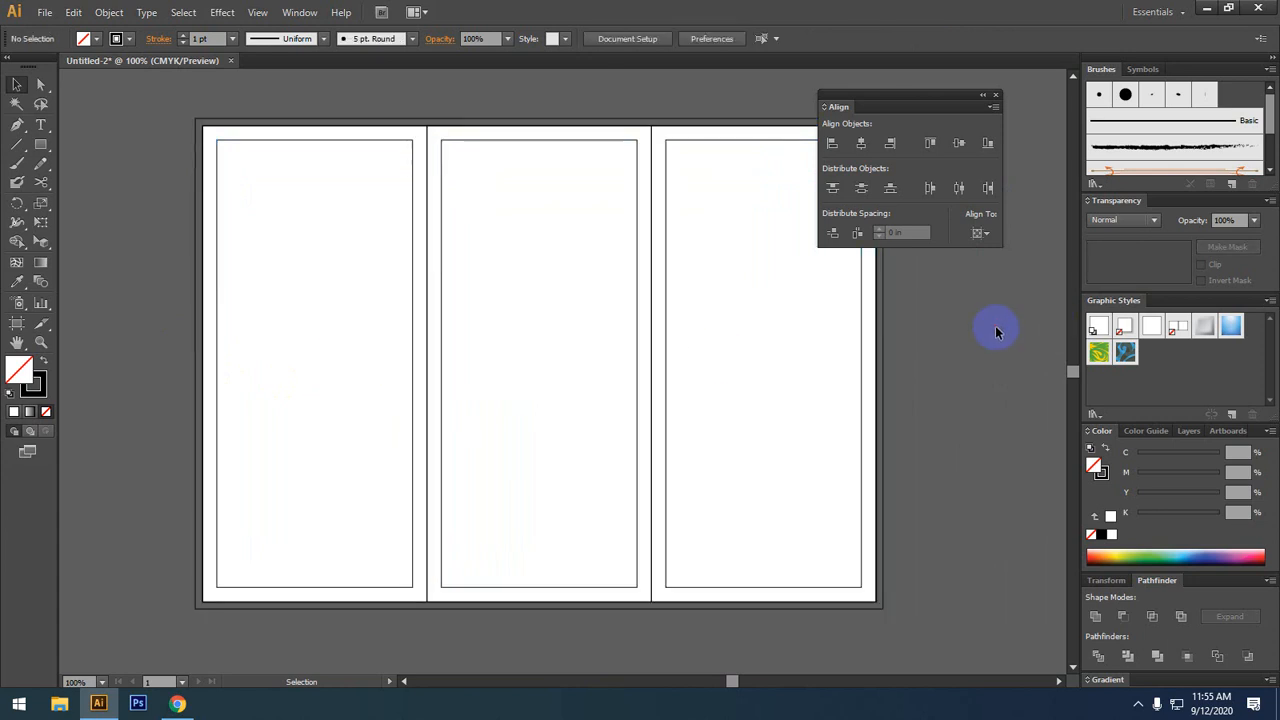
{"action": "left_click_drag", "start_coordinate": [994, 329], "coordinate": [160, 495]}
{"action": "right_click", "coordinate": [201, 396]}
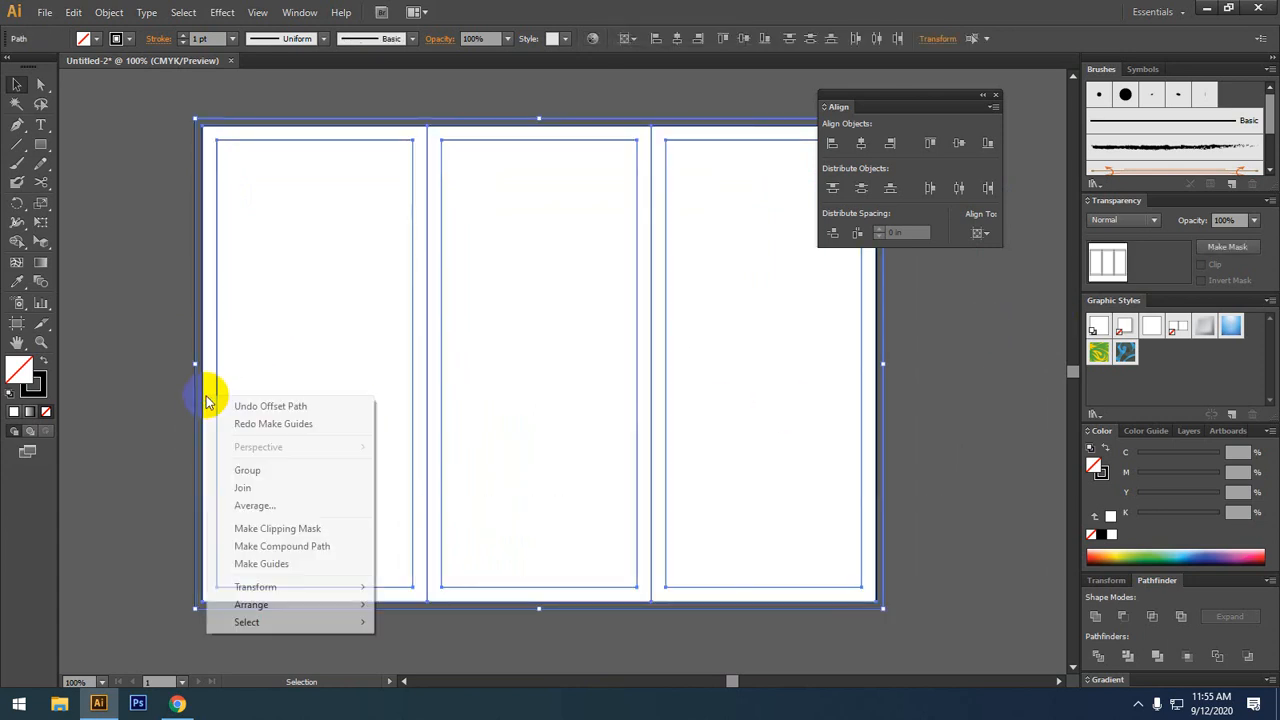
{"action": "left_click", "coordinate": [283, 568]}
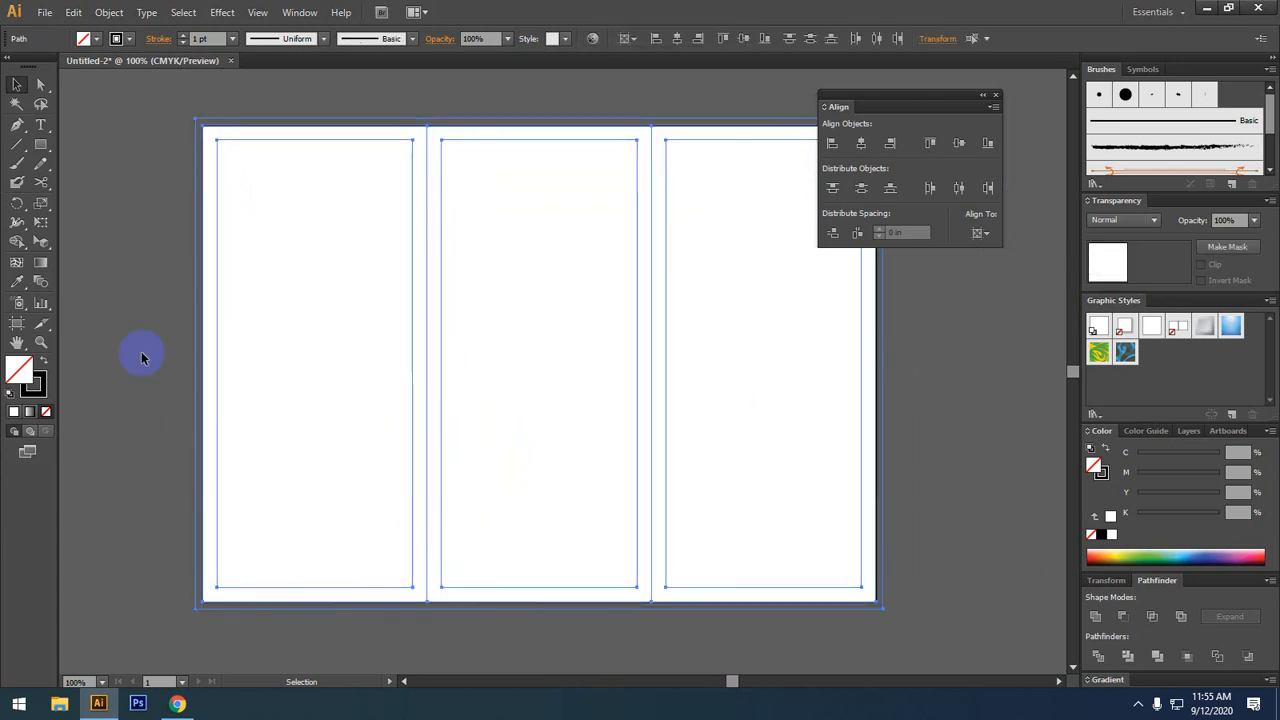
{"action": "left_click", "coordinate": [206, 423]}
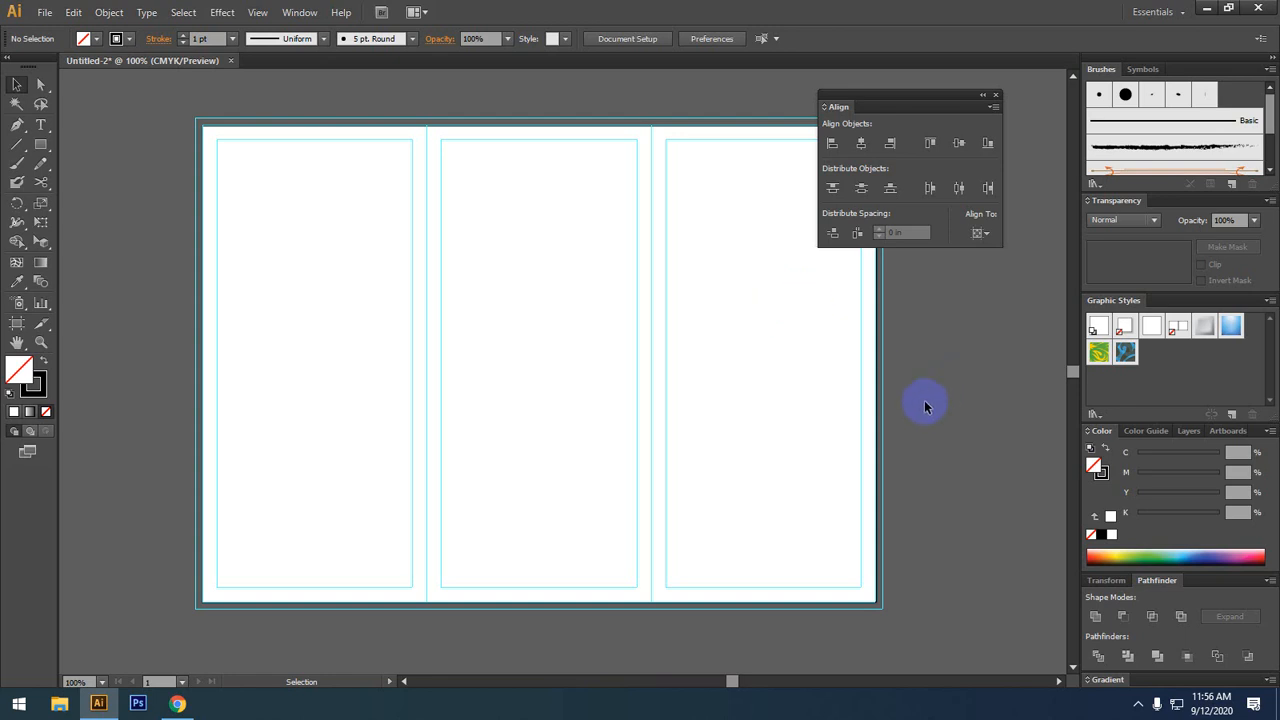
Step: Undo the guide conversion, the inward column offset and the three-column split
{"action": "left_click_drag", "start_coordinate": [943, 397], "coordinate": [840, 408]}
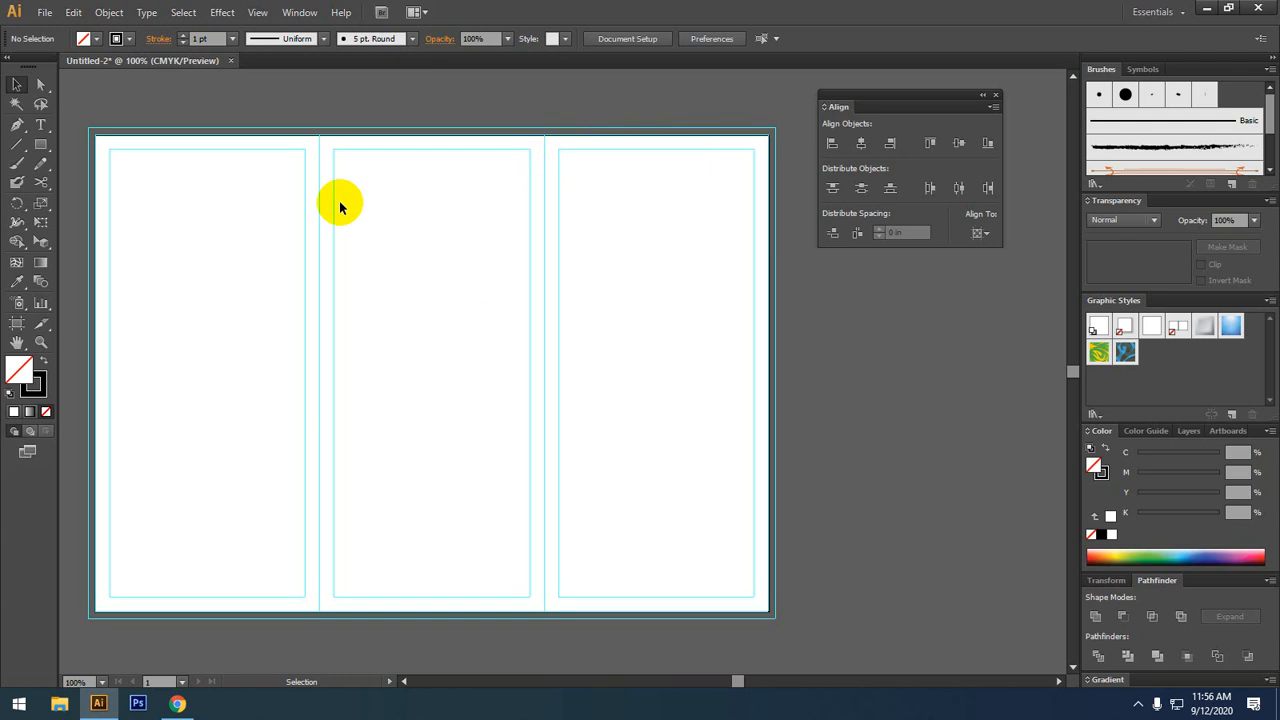
{"action": "scroll", "coordinate": [242, 366], "scroll_direction": "down", "scroll_amount": 2}
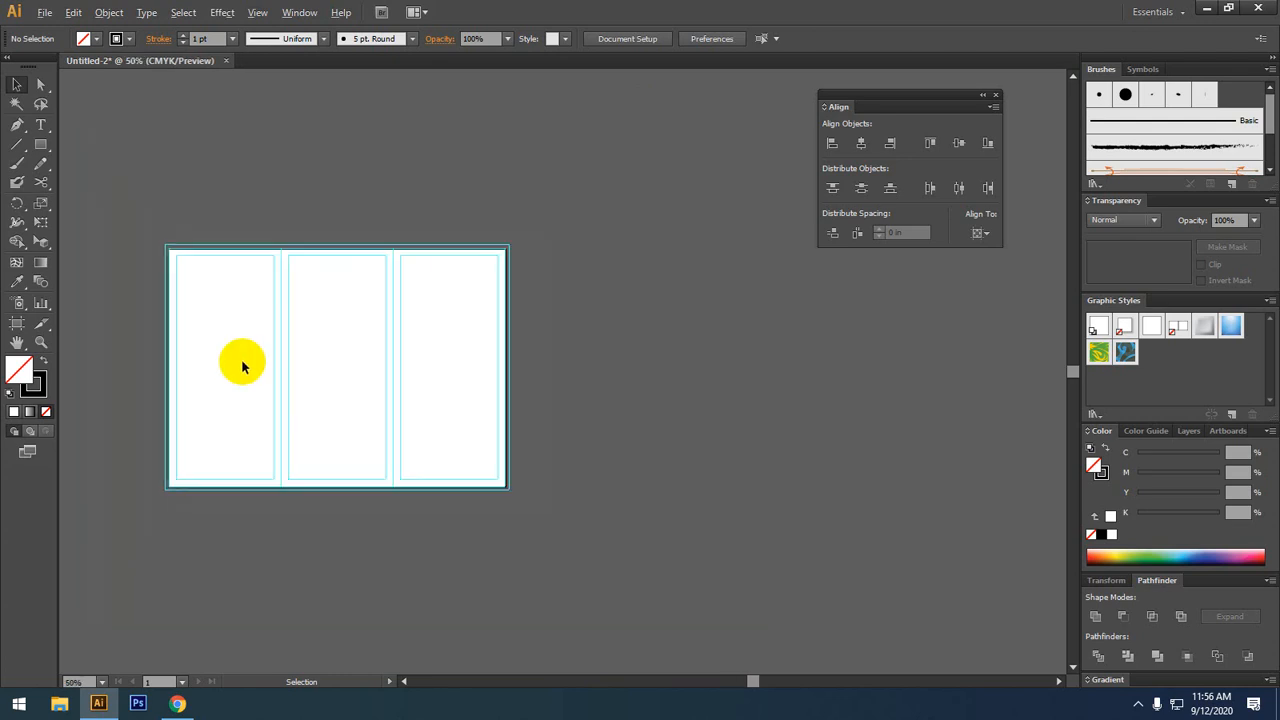
{"action": "left_click_drag", "start_coordinate": [565, 465], "coordinate": [545, 416]}
{"action": "key", "text": "ctrl+a"}
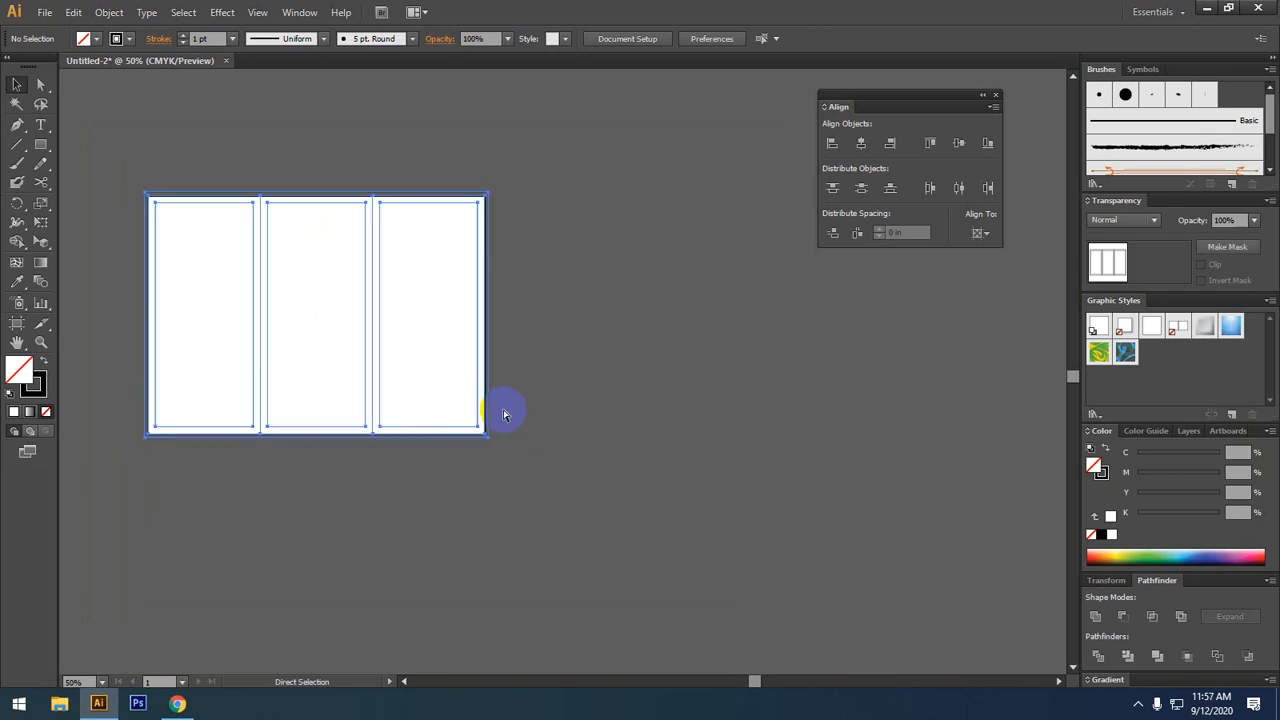
{"action": "key", "text": "ctrl+z"}
{"action": "key", "text": "ctrl+z"}
Step: Select the unsplit, artboard-sized rectangle inside the bleed outline
{"action": "left_click", "coordinate": [524, 351]}
{"action": "left_click_drag", "start_coordinate": [609, 347], "coordinate": [750, 340]}
{"action": "scroll", "coordinate": [528, 203], "scroll_direction": "up", "scroll_amount": 1}
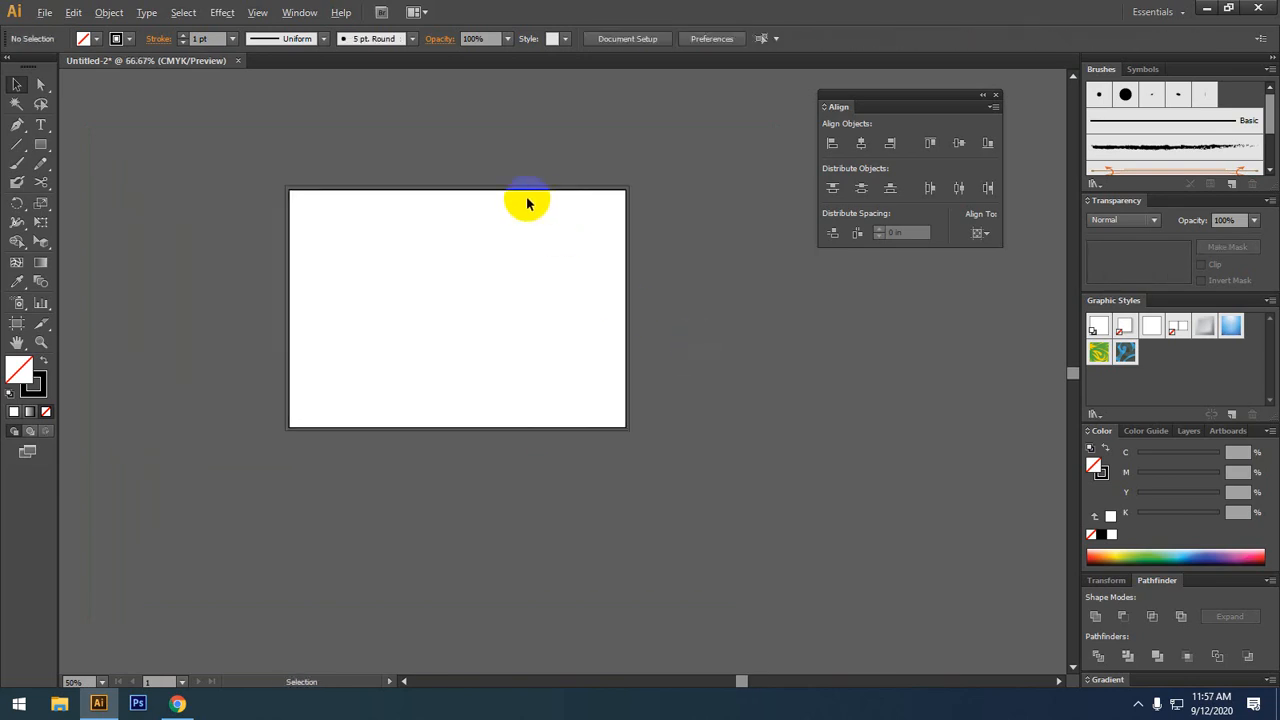
{"action": "left_click", "coordinate": [464, 190]}
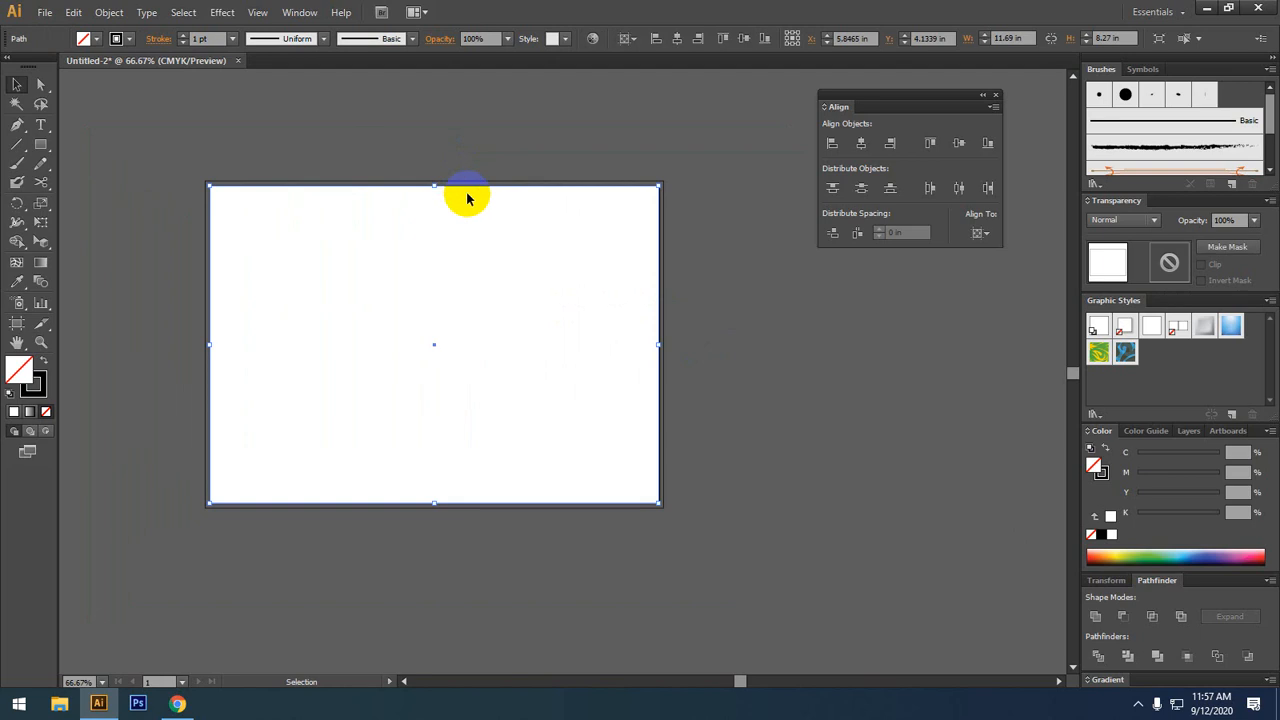
Step: Split the artboard-sized rectangle into a grid of one row and three columns with a 0 in gutter
{"action": "left_click", "coordinate": [108, 12]}
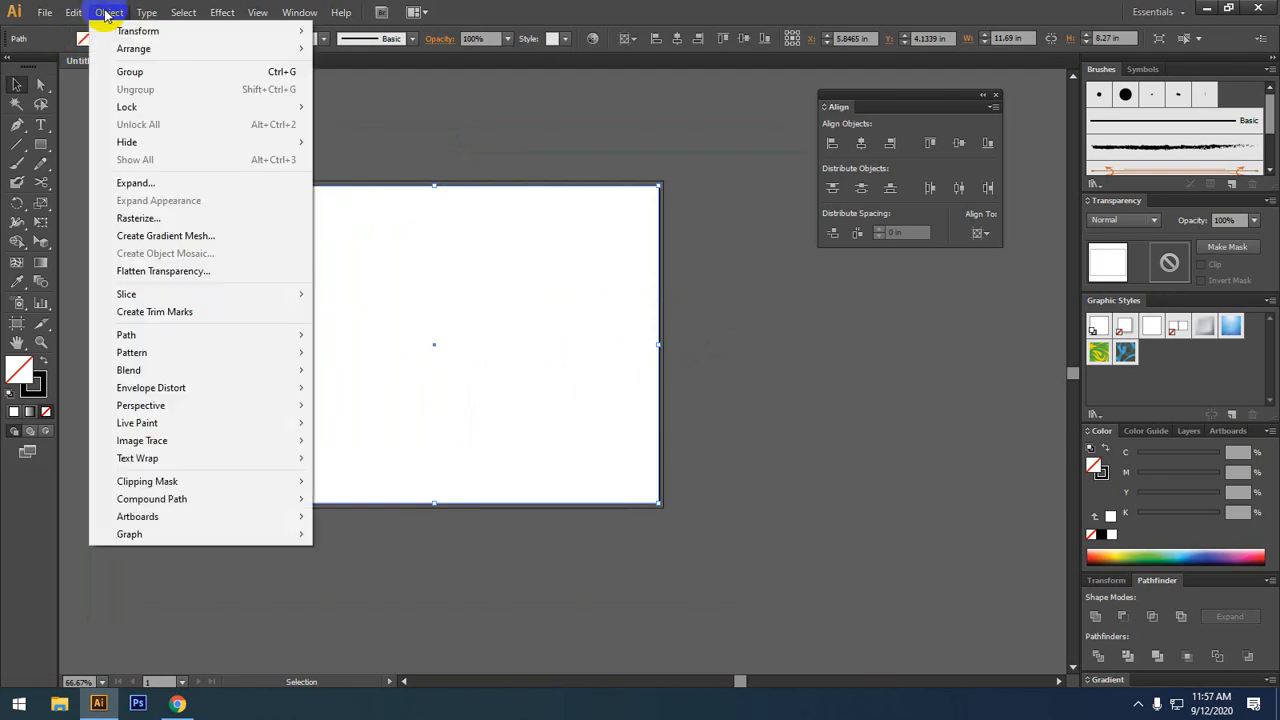
{"action": "mouse_move", "coordinate": [251, 334]}
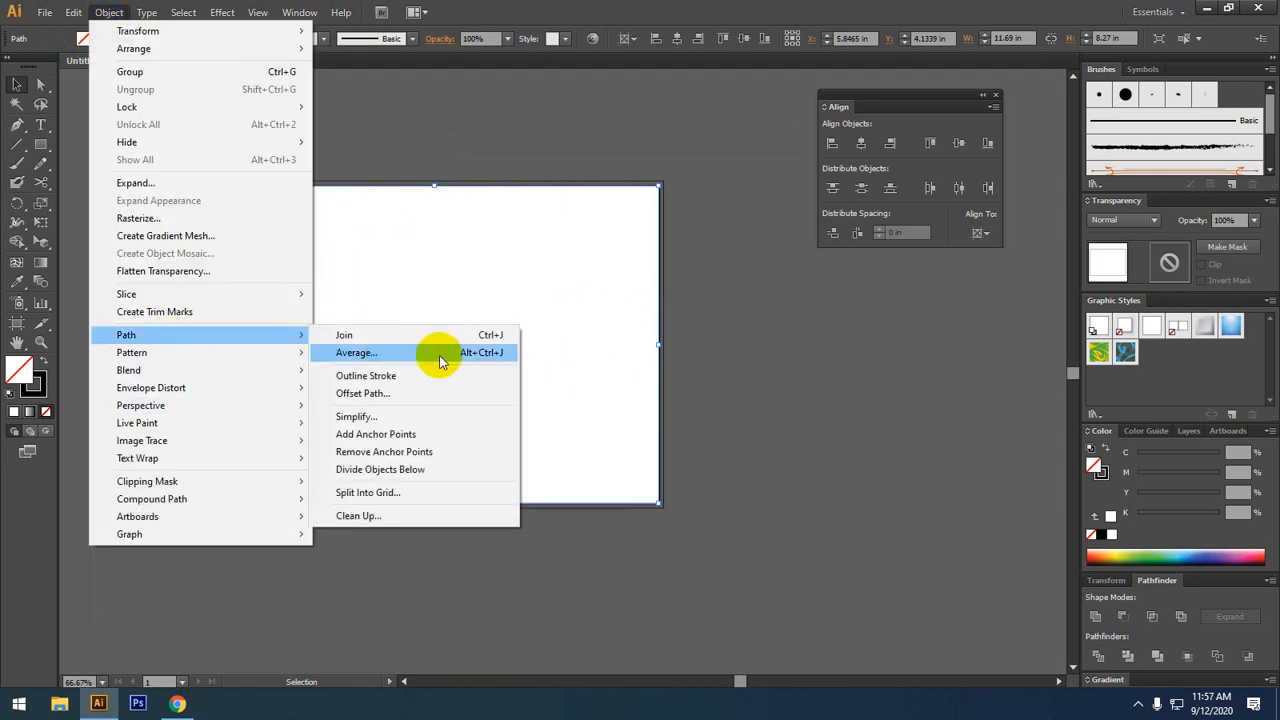
{"action": "left_click", "coordinate": [396, 494]}
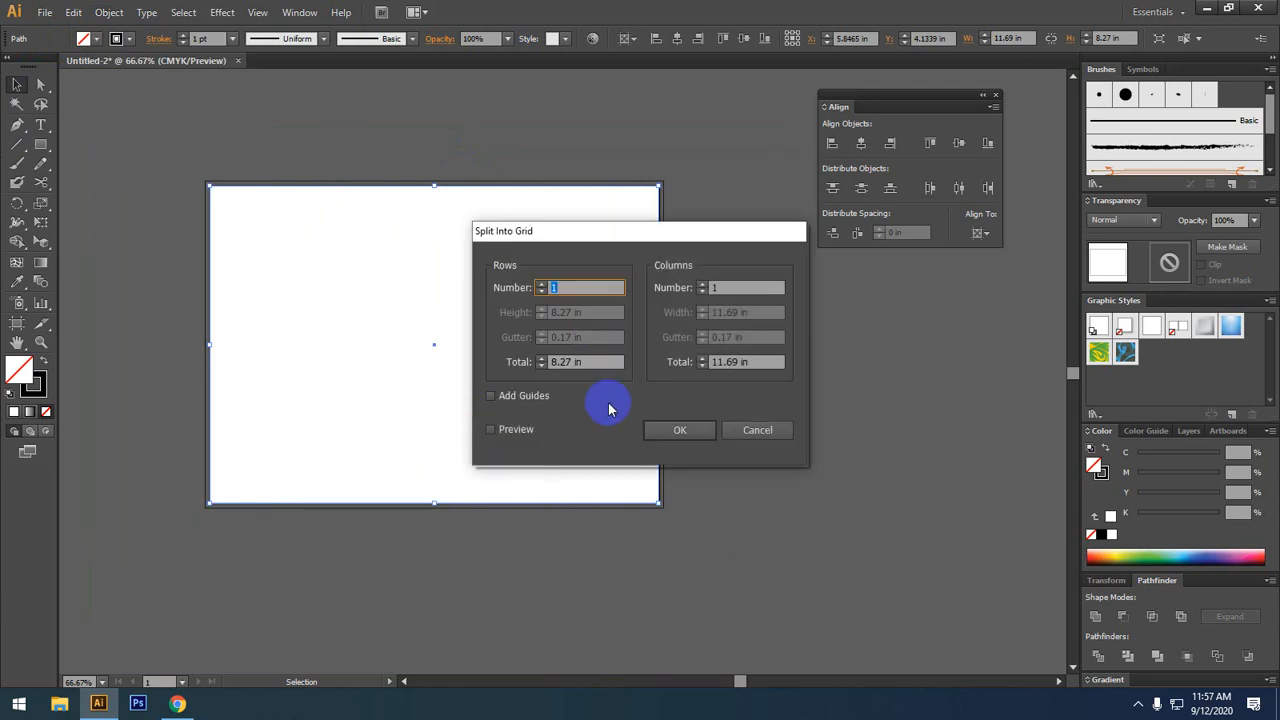
{"action": "left_click", "coordinate": [513, 434]}
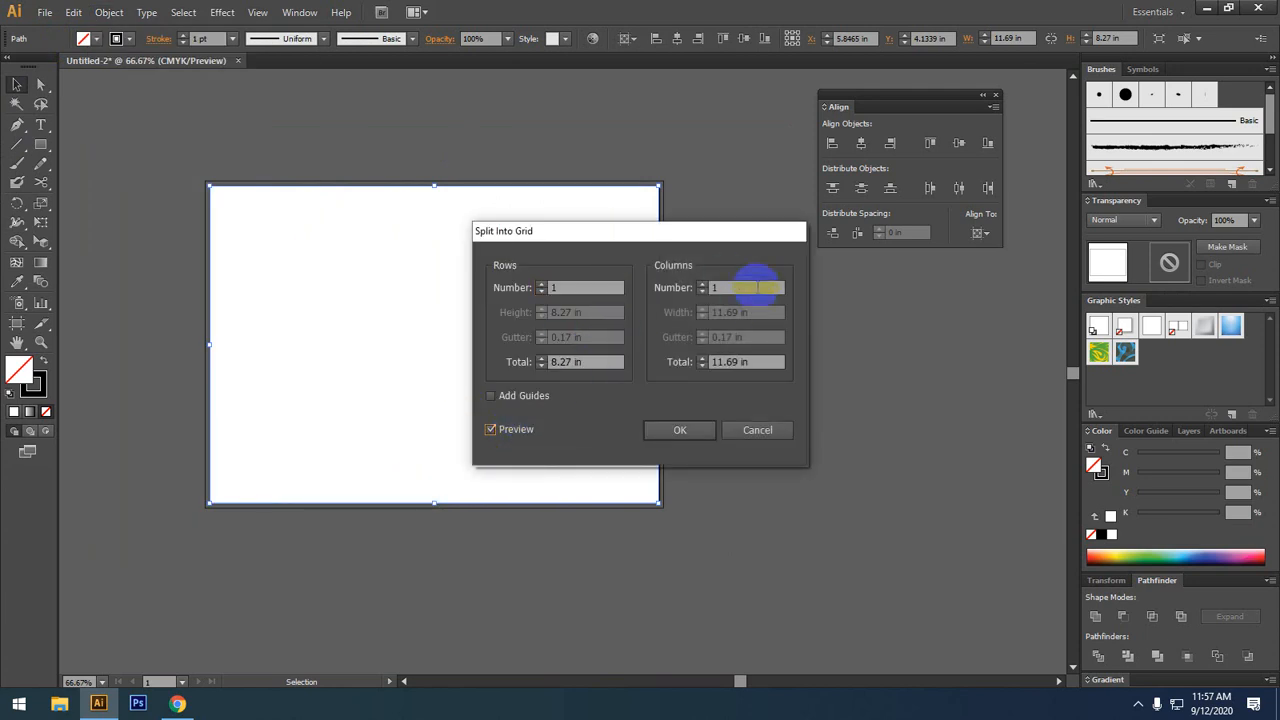
{"action": "left_click", "coordinate": [738, 294]}
{"action": "key", "text": "Up"}
{"action": "key", "text": "Up"}
{"action": "key", "text": "Up"}
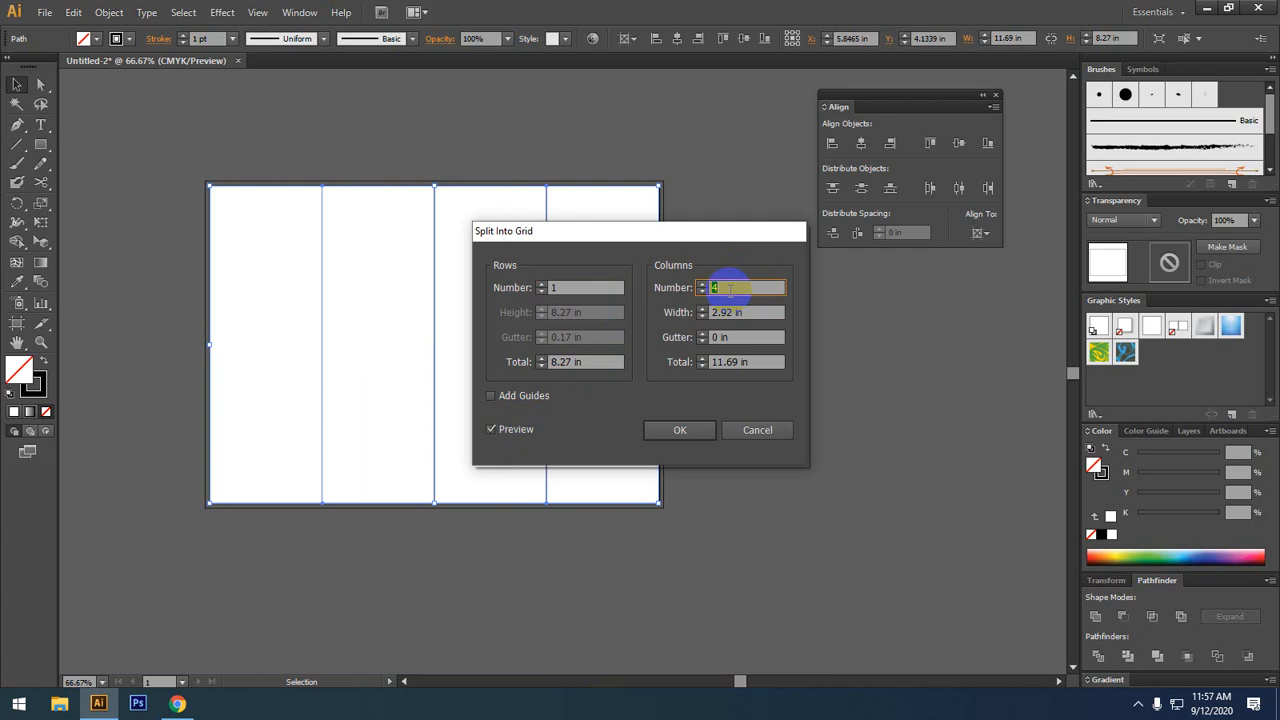
{"action": "key", "text": "Down"}
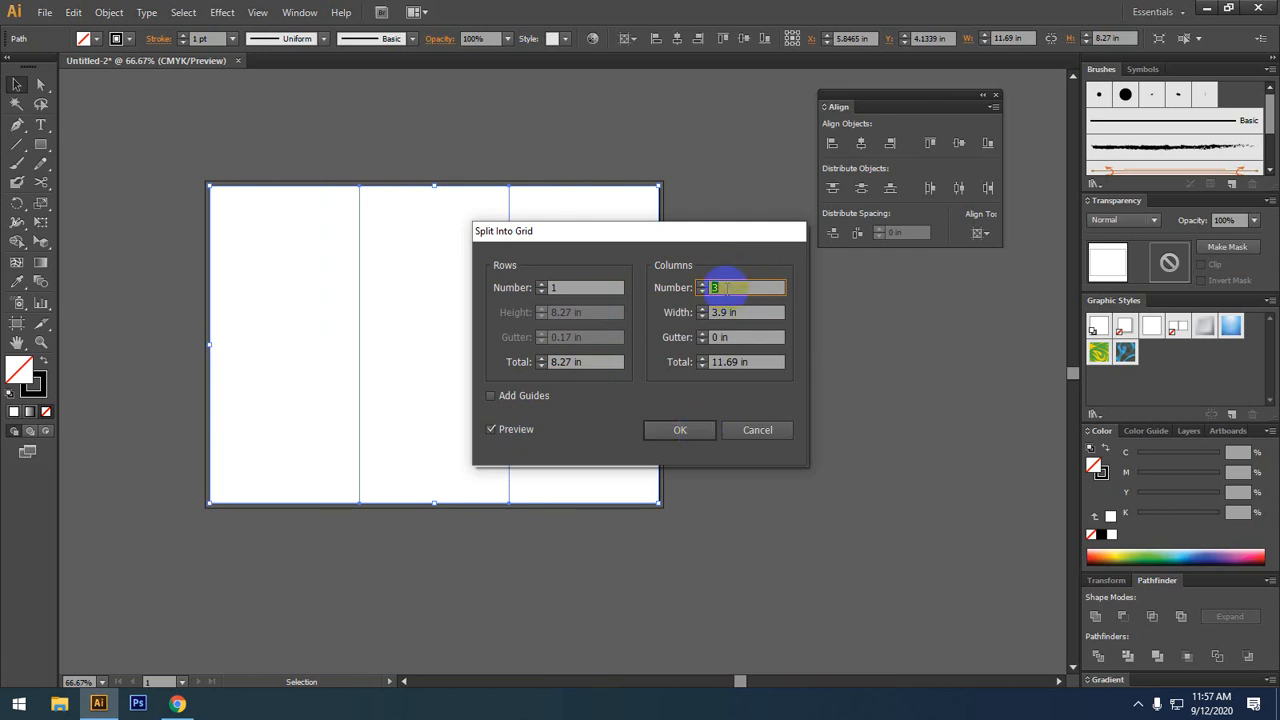
{"action": "left_click", "coordinate": [687, 430]}
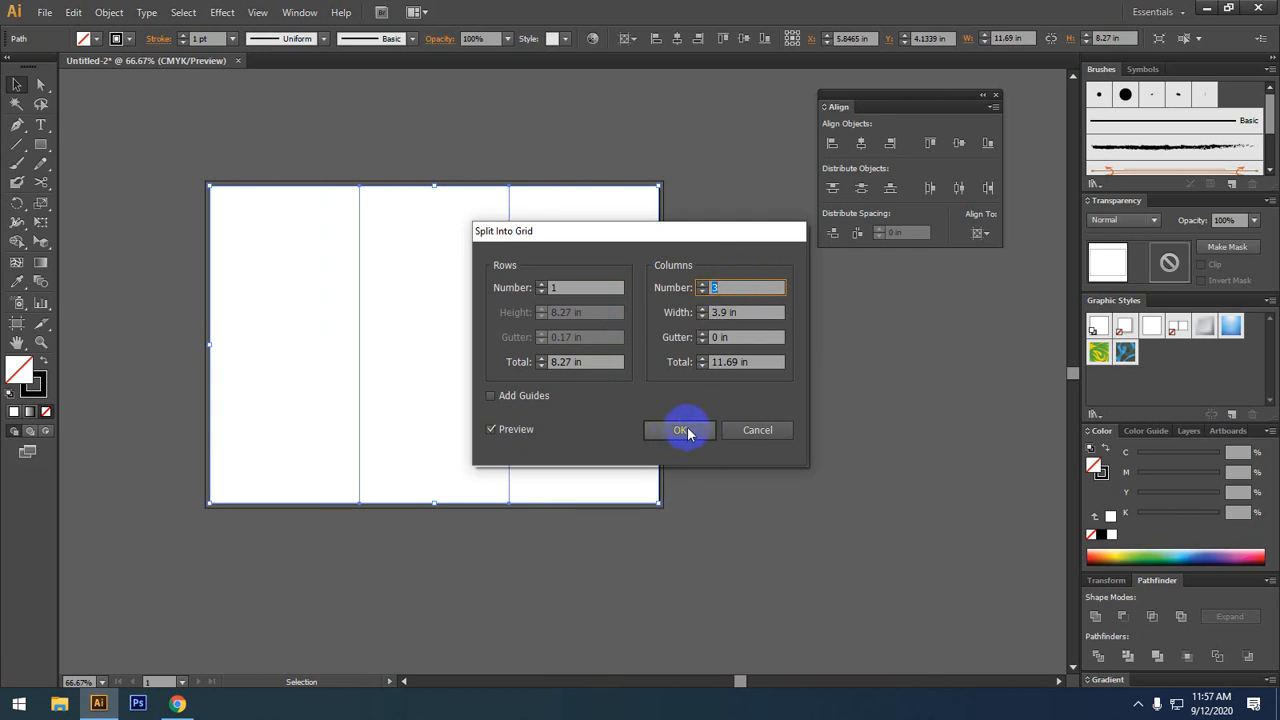
{"action": "left_click", "coordinate": [686, 431]}
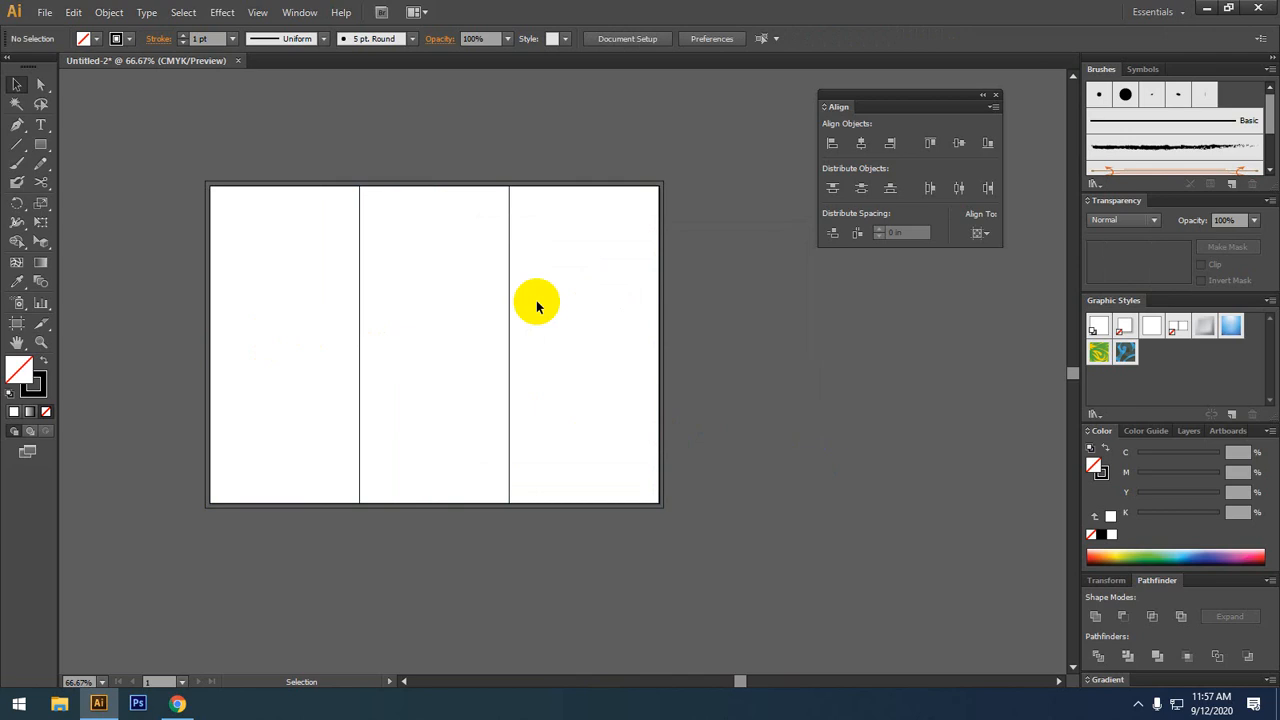
Step: Offset the paths of all three columns by -0.25 in with miter joins to create the inner margins
{"action": "left_click_drag", "start_coordinate": [611, 304], "coordinate": [329, 323]}
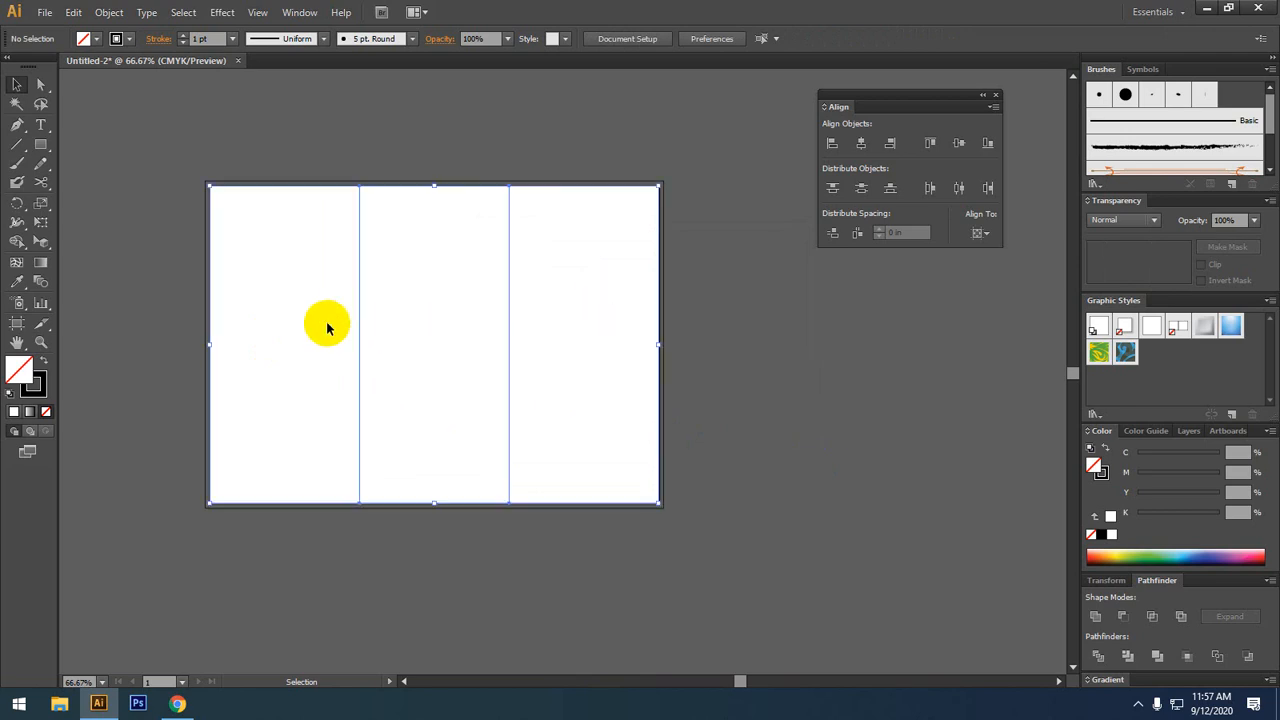
{"action": "left_click", "coordinate": [109, 12]}
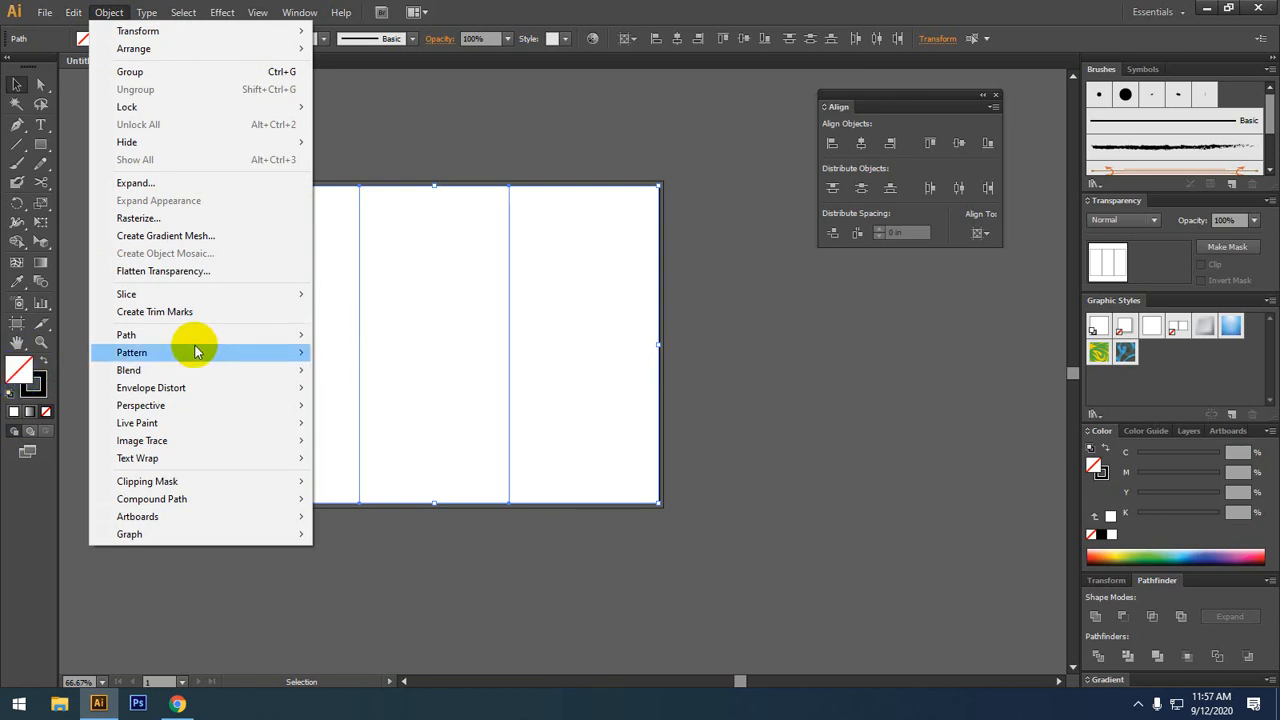
{"action": "mouse_move", "coordinate": [191, 337]}
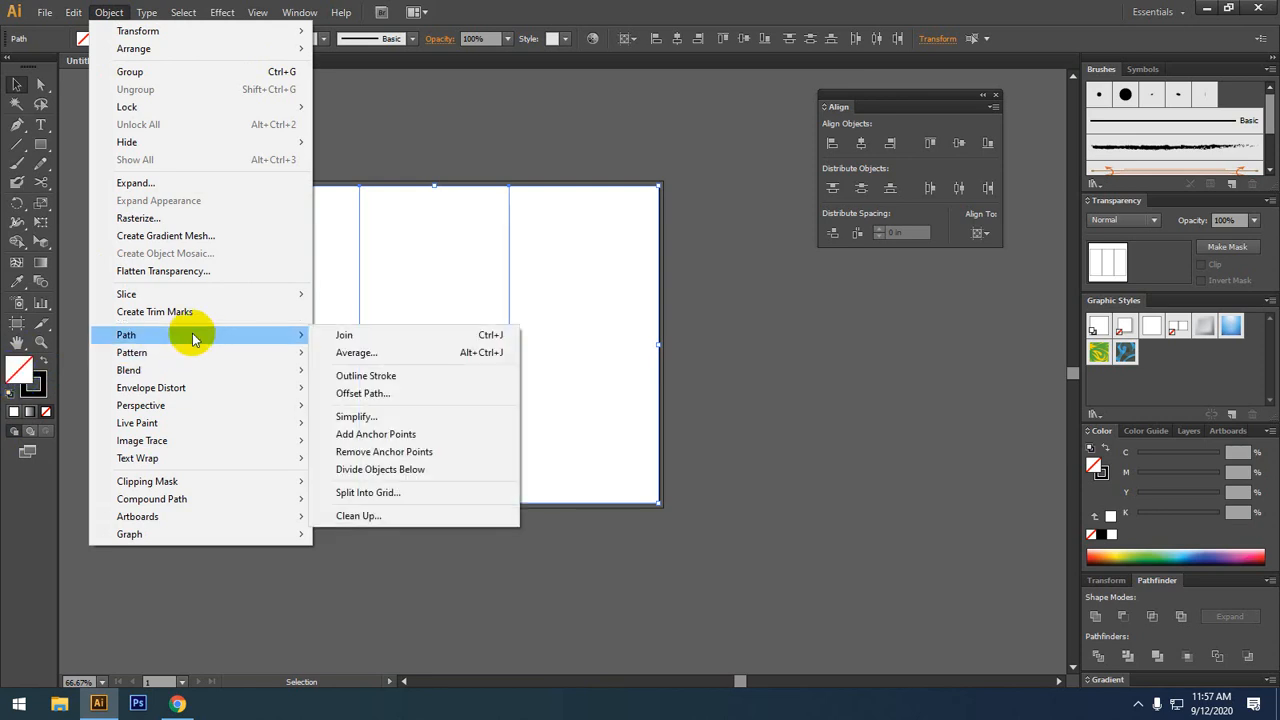
{"action": "left_click", "coordinate": [360, 395]}
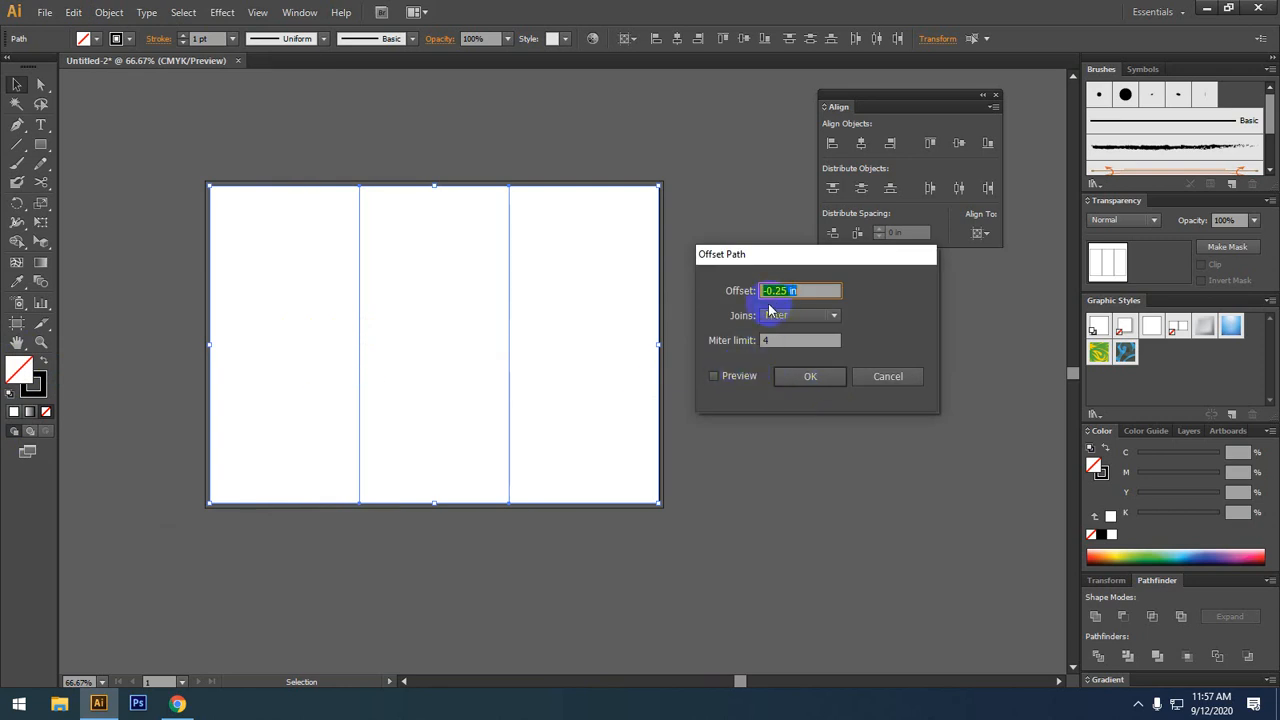
{"action": "left_click", "coordinate": [745, 384]}
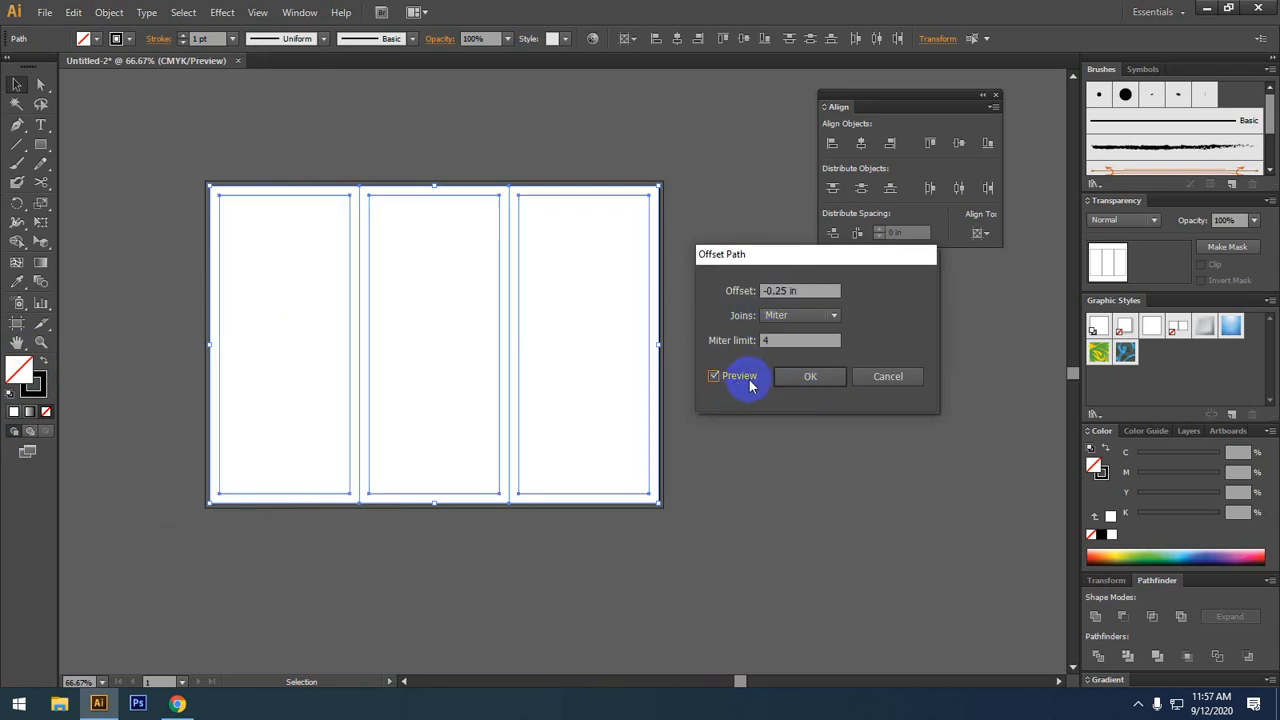
{"action": "left_click", "coordinate": [823, 381]}
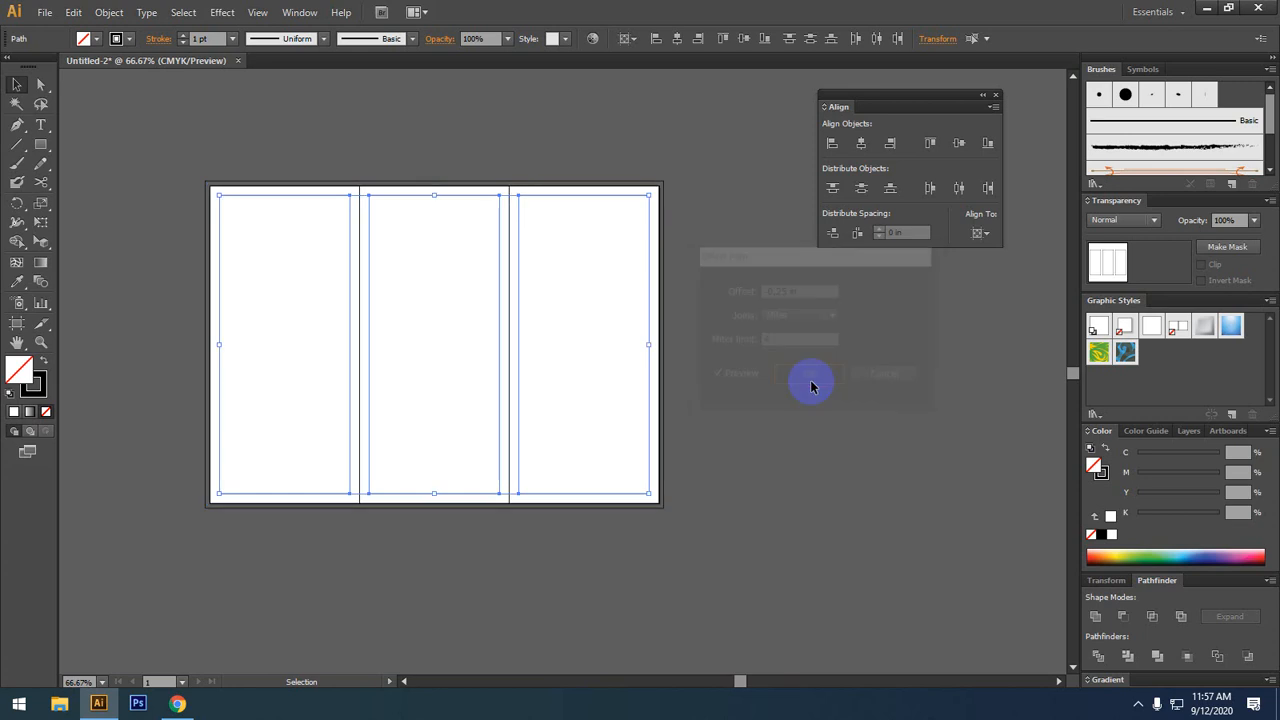
{"action": "left_click", "coordinate": [757, 366]}
Step: Convert the bleed outline, the three columns and their margin rectangles to guides
{"action": "left_click_drag", "start_coordinate": [697, 157], "coordinate": [147, 419]}
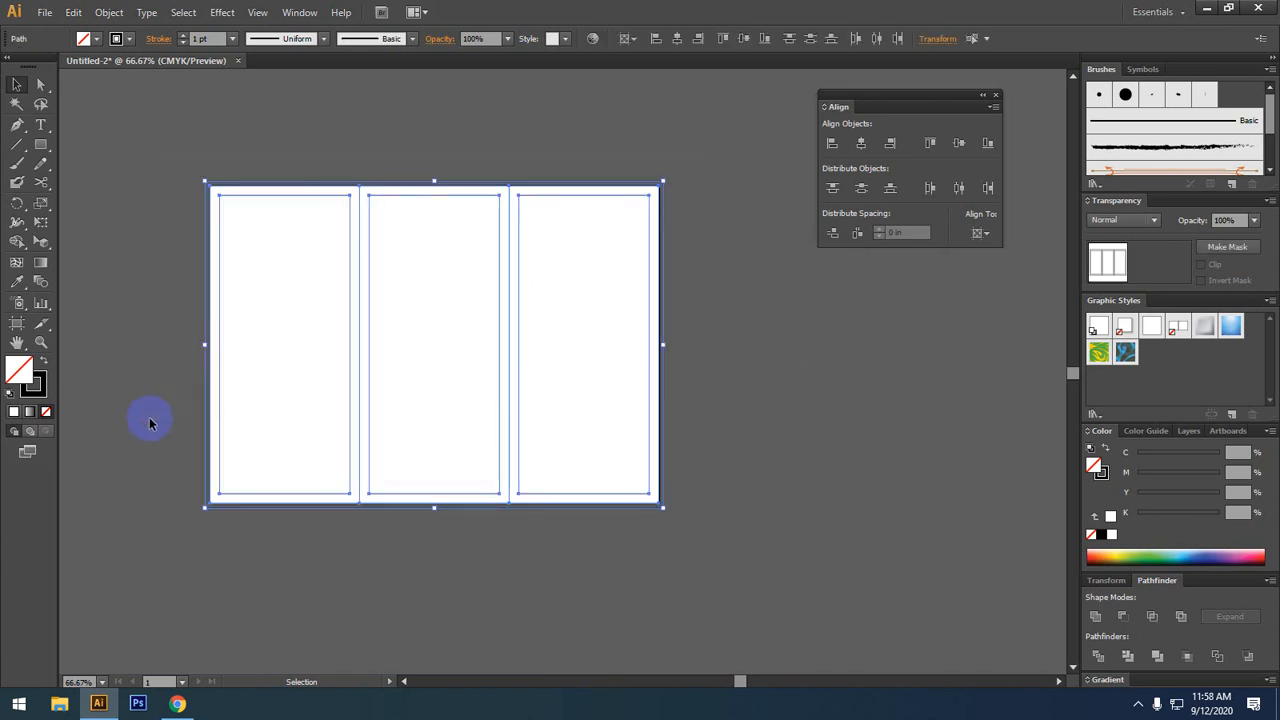
{"action": "right_click", "coordinate": [357, 217]}
{"action": "left_click", "coordinate": [430, 391]}
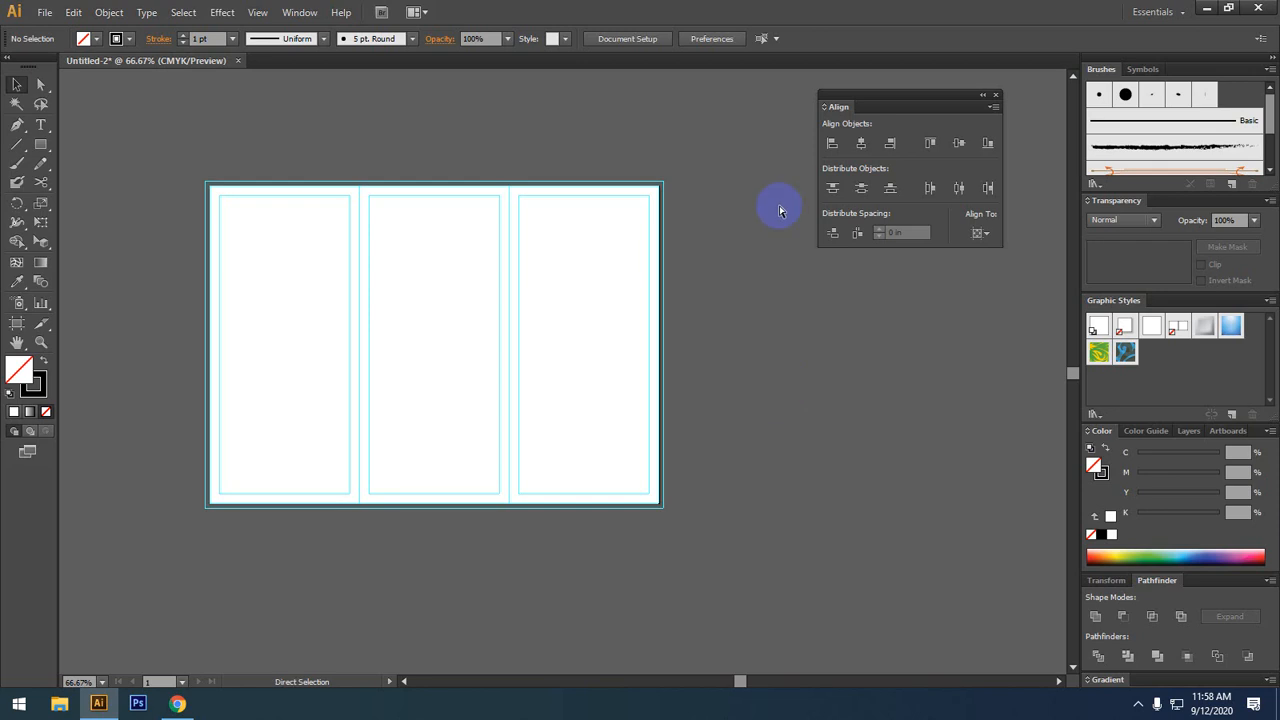
Step: Undo the guide conversion, the inward margin offset and the three-column split
{"action": "key", "text": "ctrl+z"}
{"action": "key", "text": "ctrl+z"}
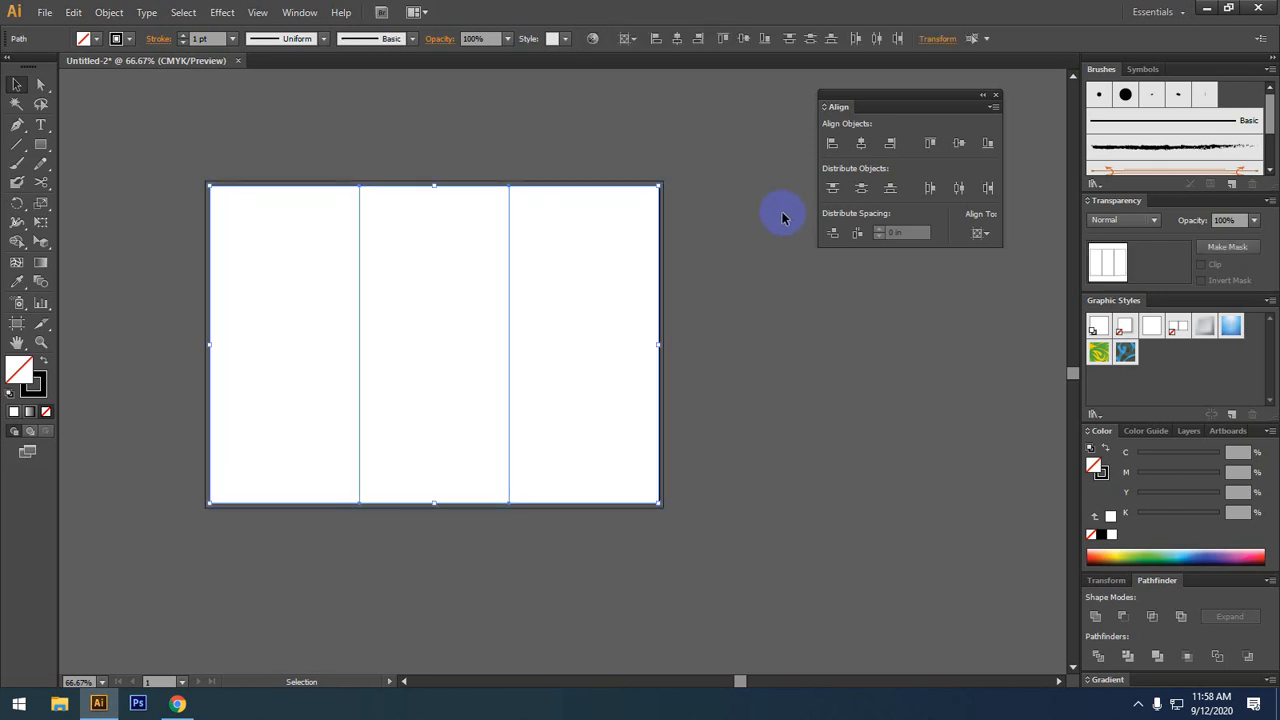
{"action": "key", "text": "ctrl+z"}
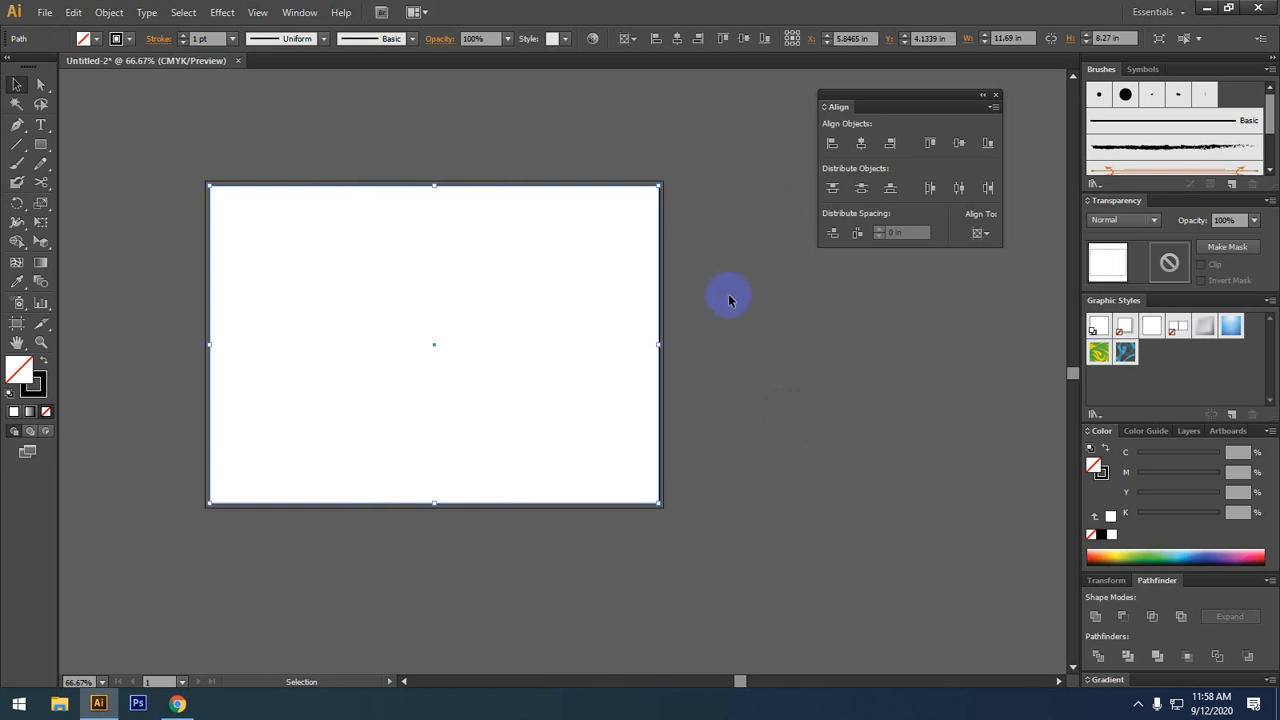
Step: Delete the bleed outline around the artboard
{"action": "left_click", "coordinate": [600, 268]}
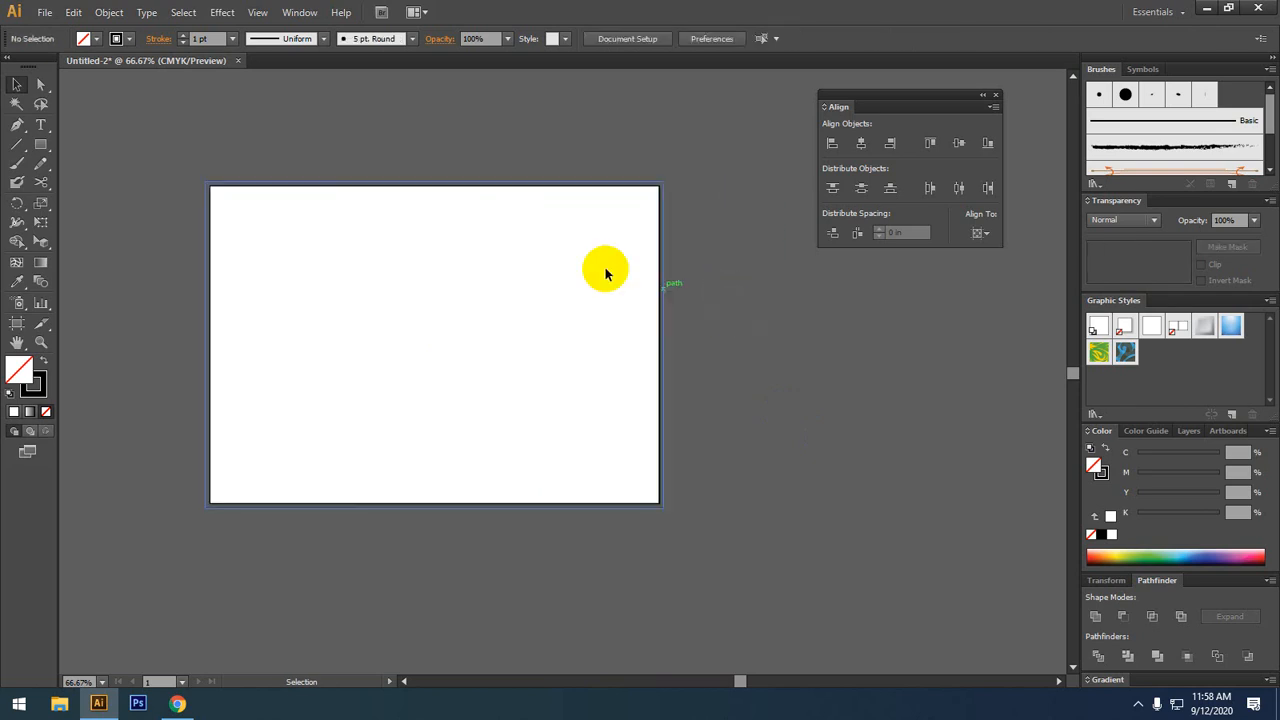
{"action": "left_click", "coordinate": [375, 181]}
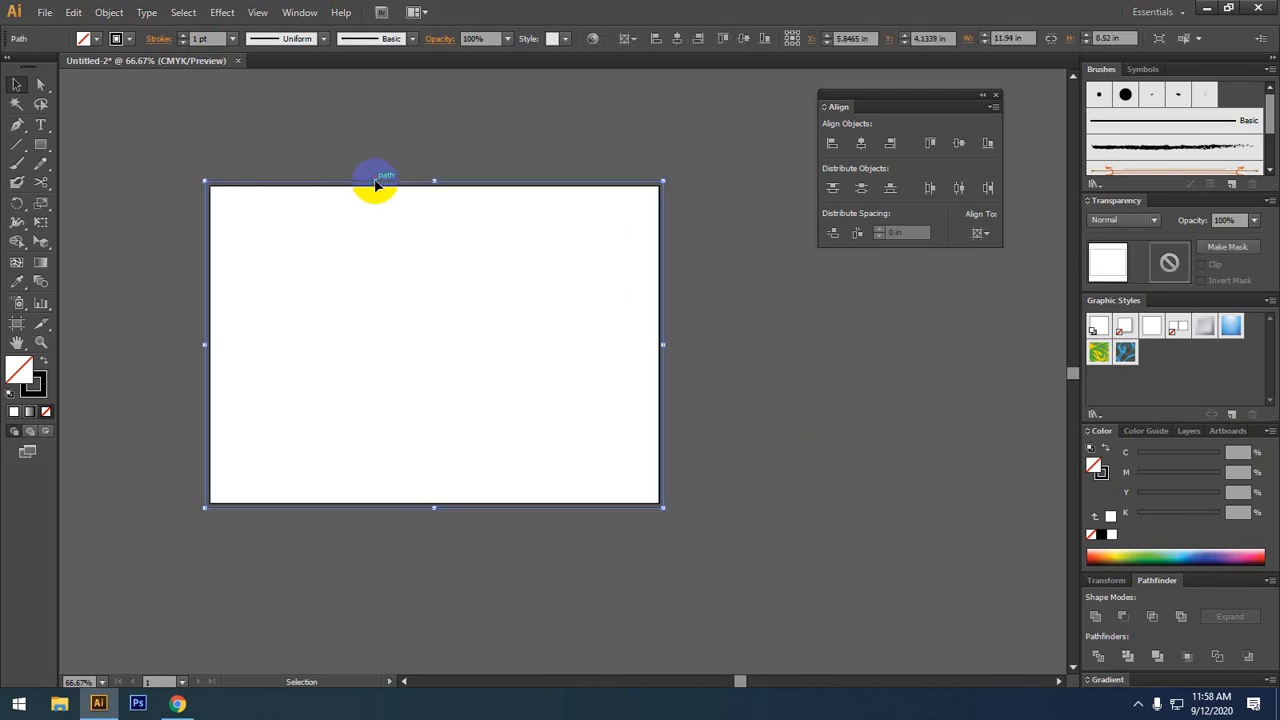
{"action": "key", "text": "Delete"}
Step: Fill the artboard-sized rectangle with solid white and move it partly off the artboard toward the lower right
{"action": "left_click_drag", "start_coordinate": [686, 183], "coordinate": [491, 326]}
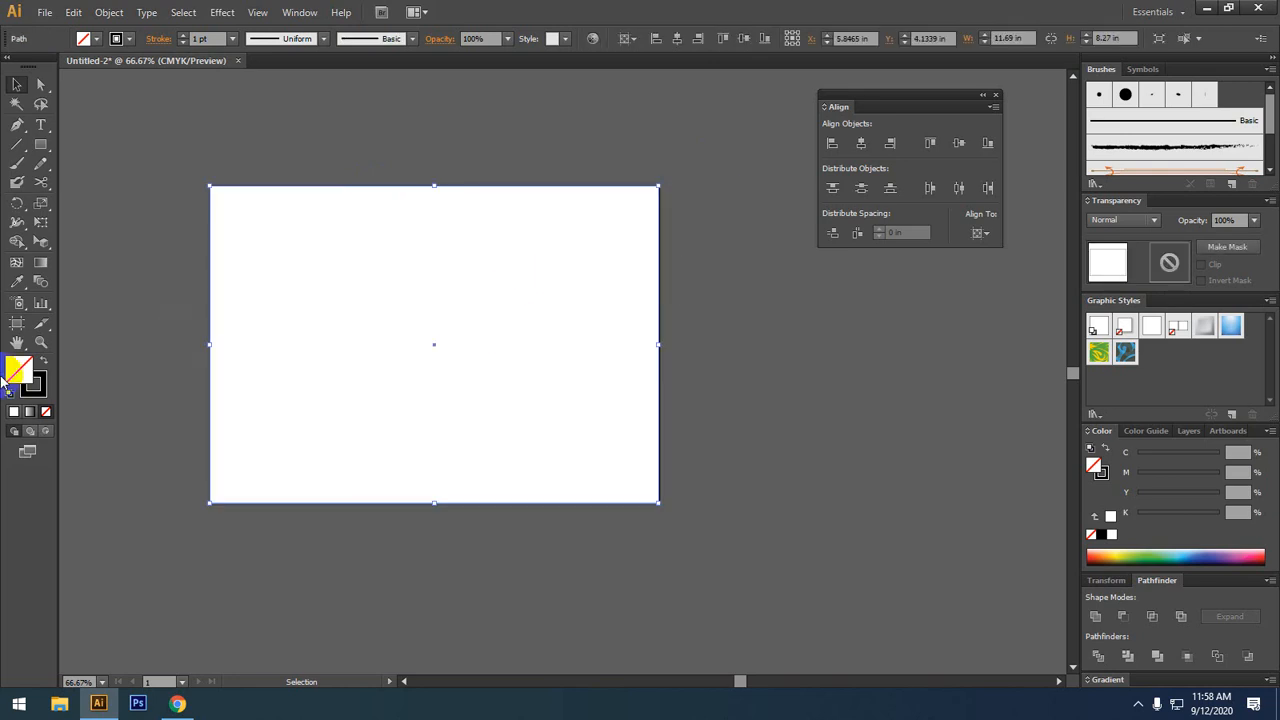
{"action": "left_click", "coordinate": [14, 411]}
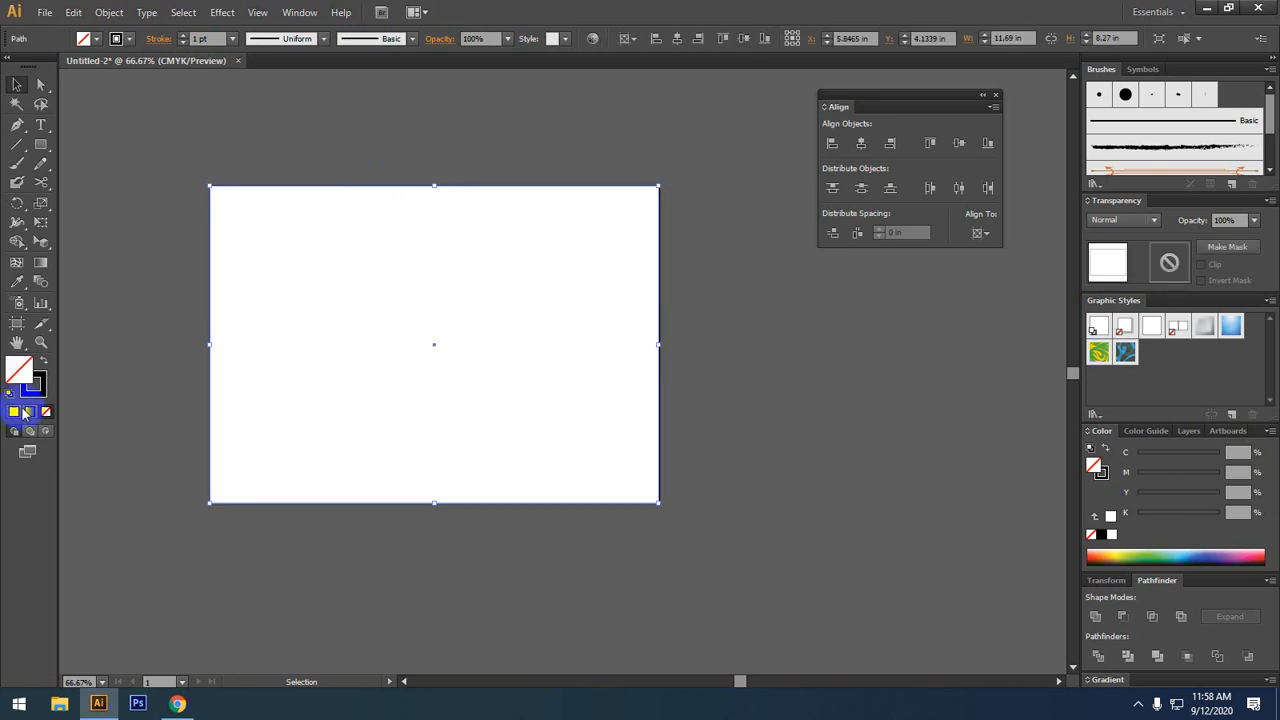
{"action": "left_click", "coordinate": [792, 338]}
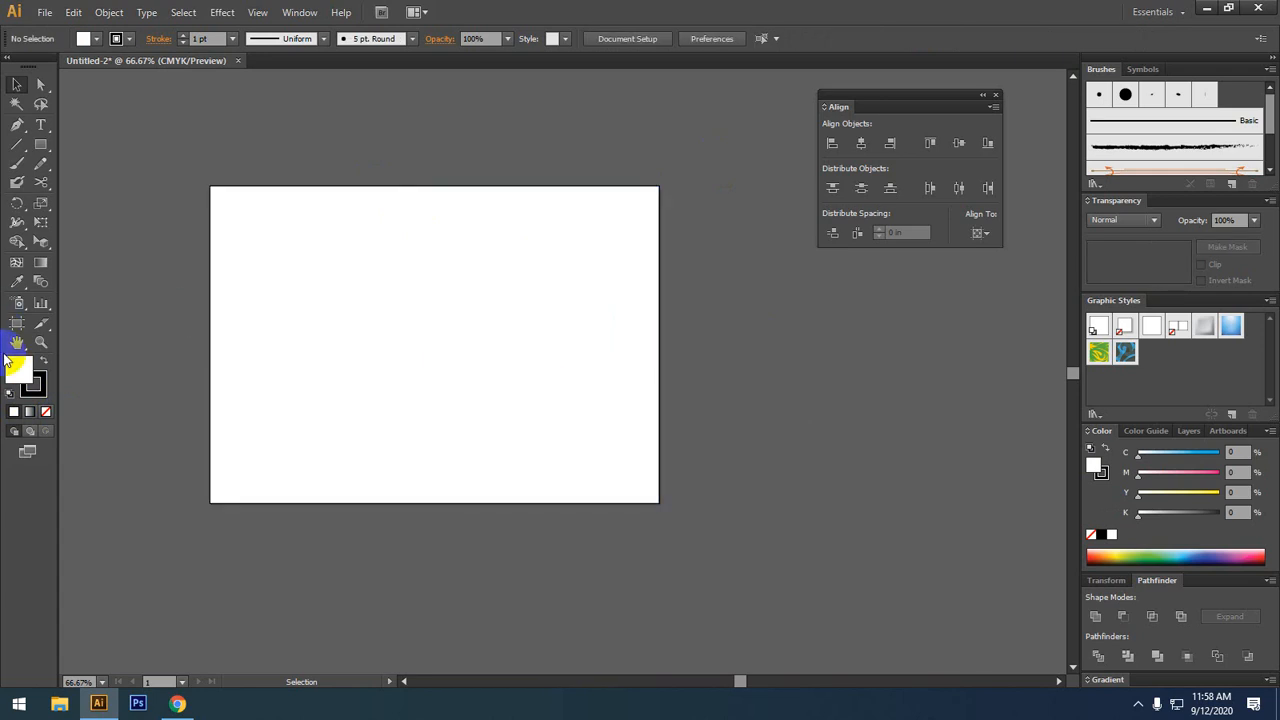
{"action": "left_click_drag", "start_coordinate": [254, 340], "coordinate": [517, 420]}
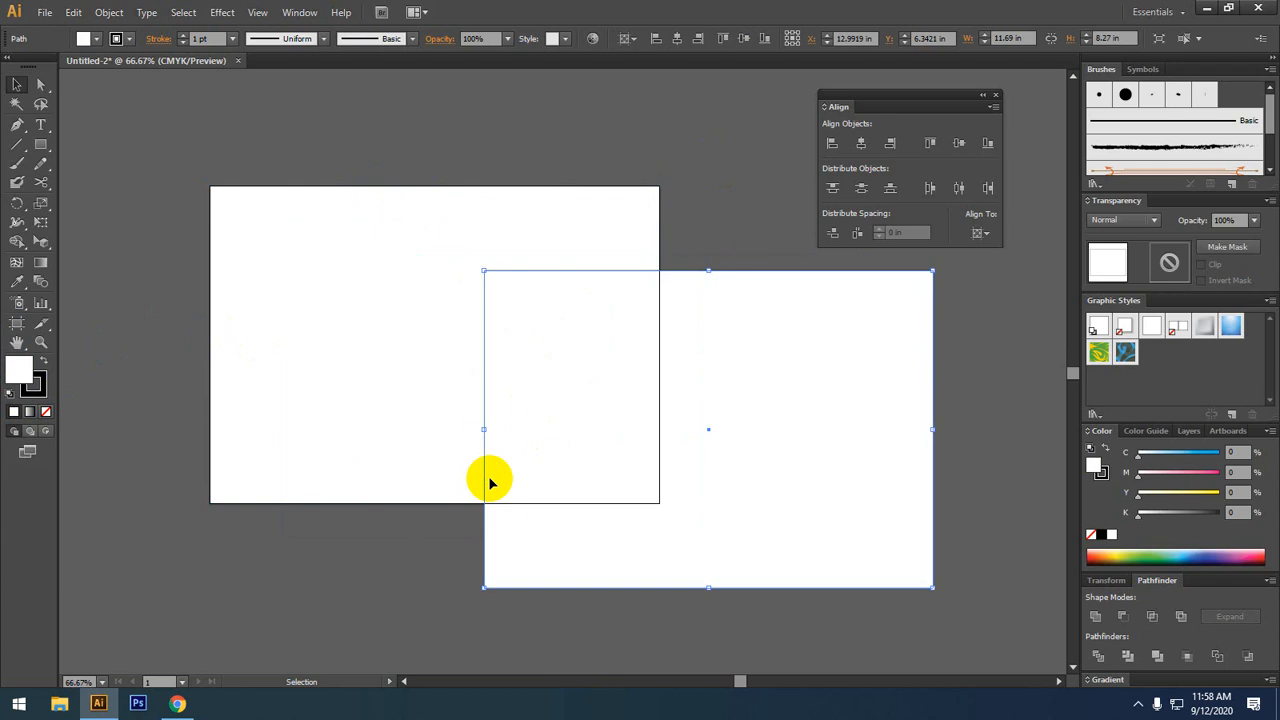
Step: Create a new 11.69 by 8.27 in rectangle starting above the artboard's top edge
{"action": "left_click", "coordinate": [41, 145]}
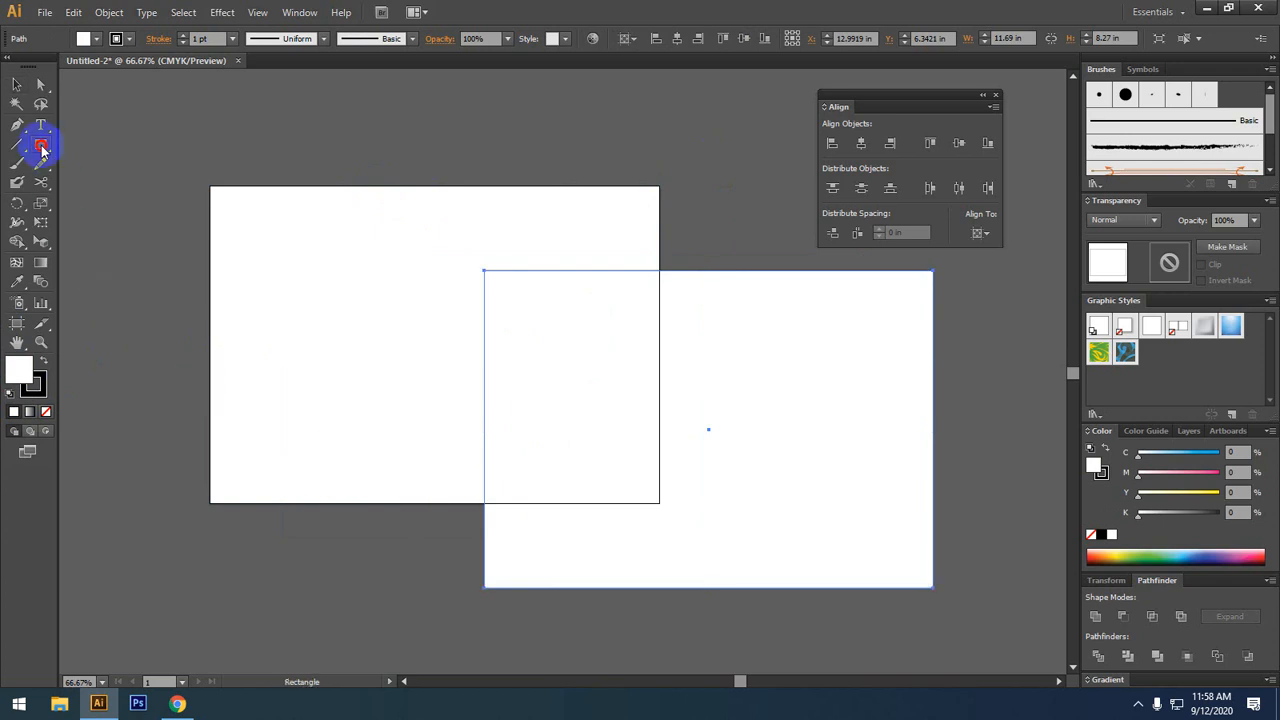
{"action": "left_click", "coordinate": [308, 141]}
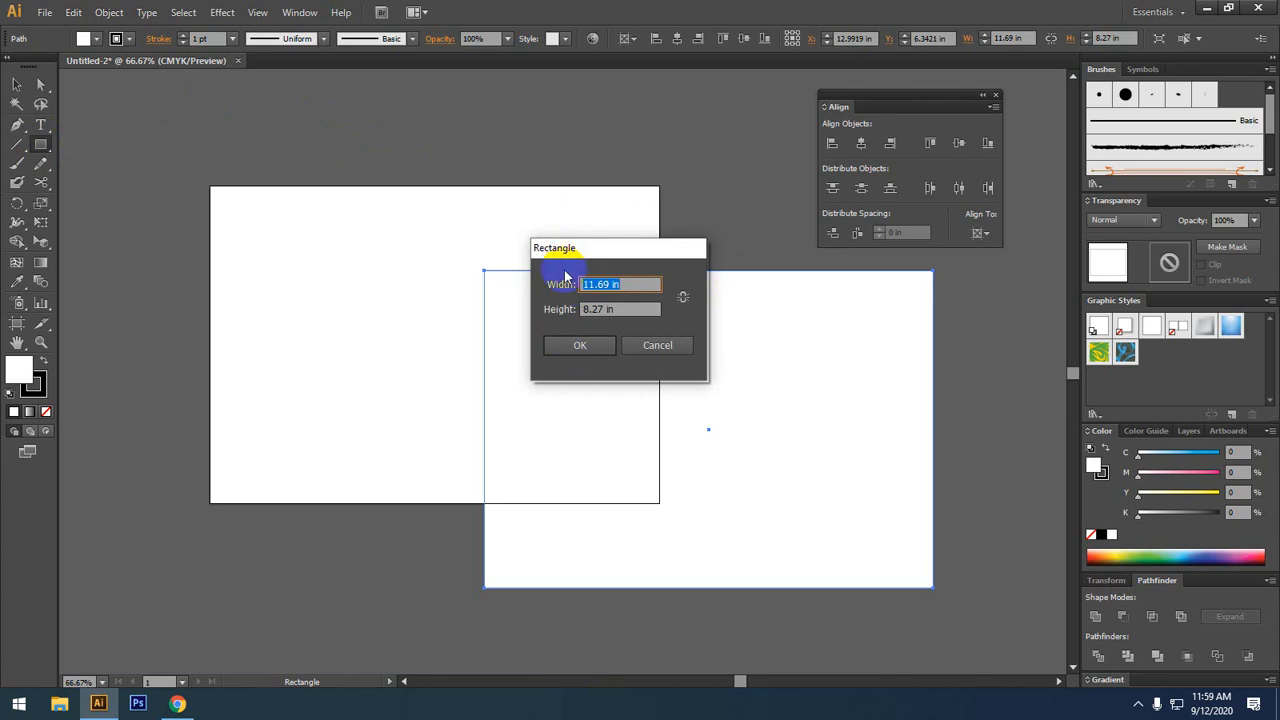
{"action": "left_click", "coordinate": [588, 345]}
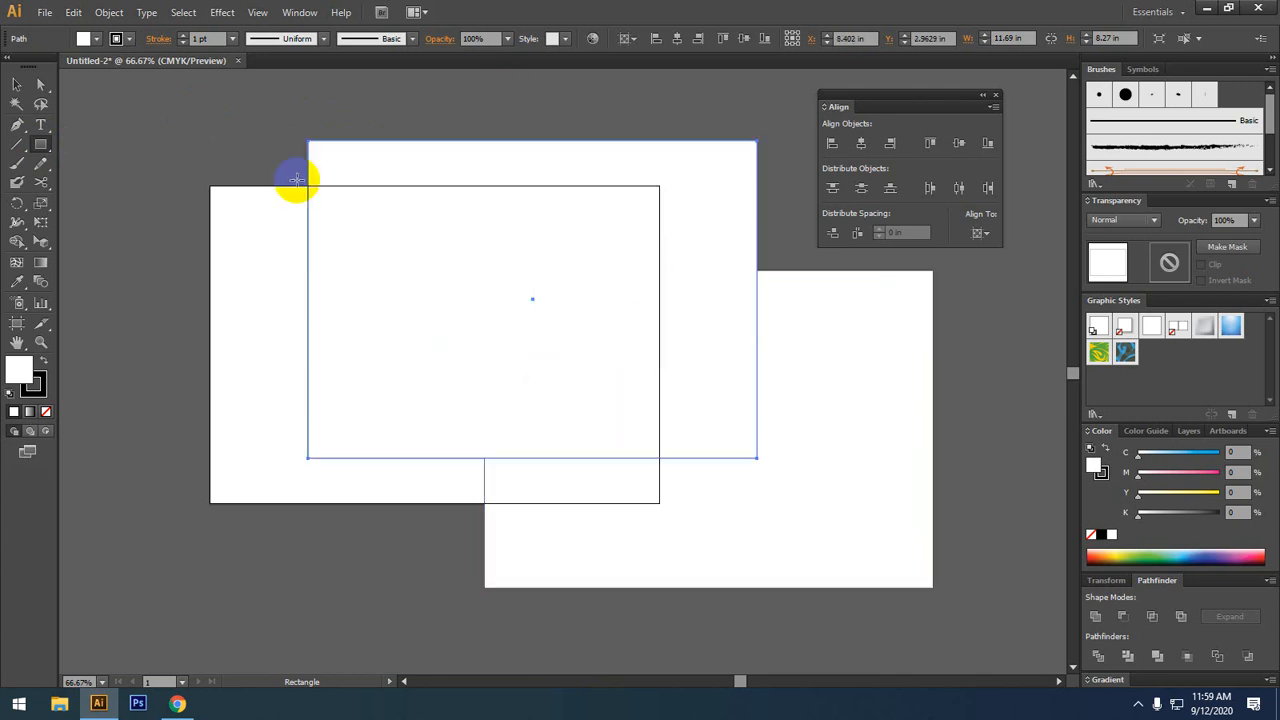
Step: Delete the older rectangle offset to the artboard's lower right and select the newly created one
{"action": "left_click", "coordinate": [16, 84]}
{"action": "left_click", "coordinate": [838, 426]}
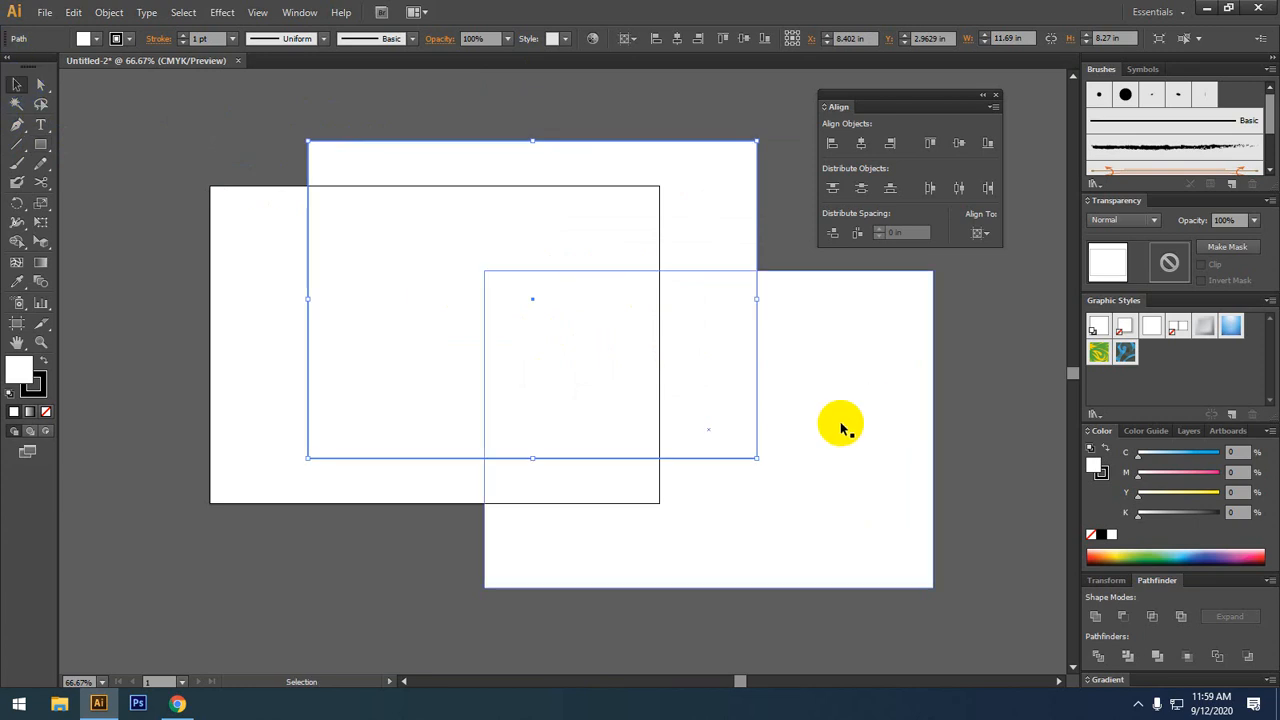
{"action": "key", "text": "Delete"}
{"action": "left_click", "coordinate": [591, 346]}
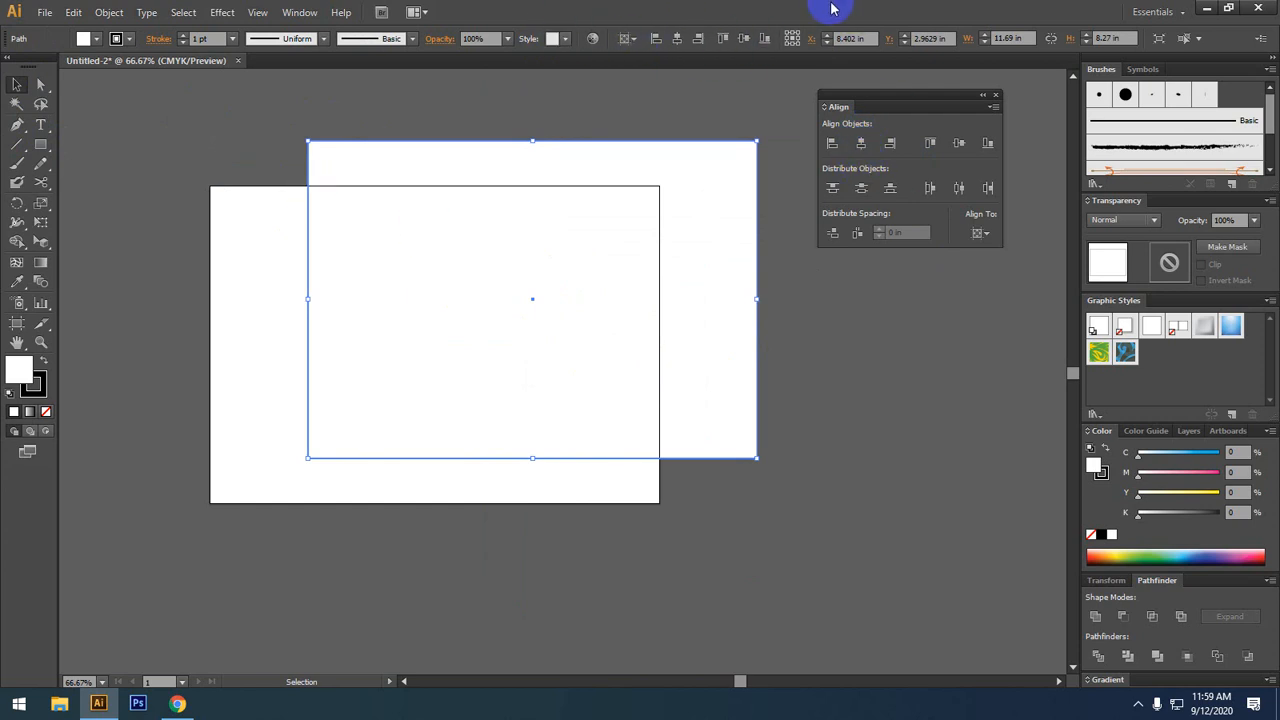
{"action": "left_click", "coordinate": [302, 12]}
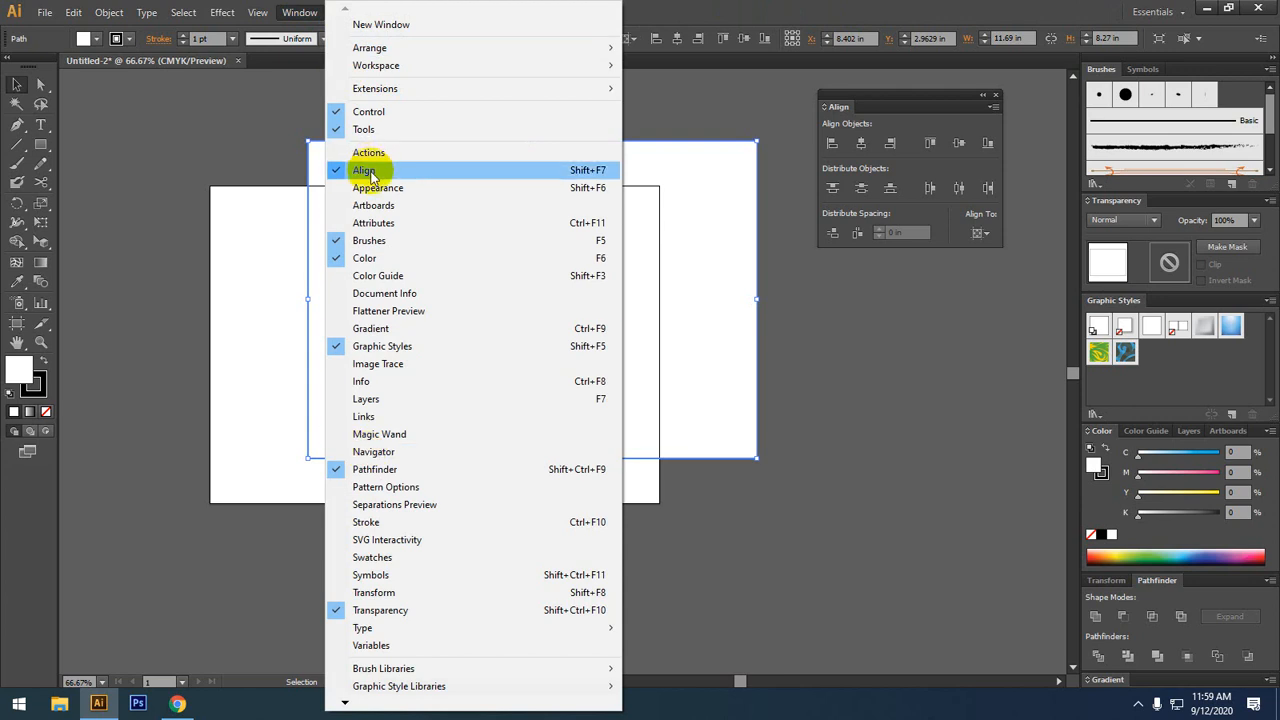
{"action": "left_click", "coordinate": [930, 101]}
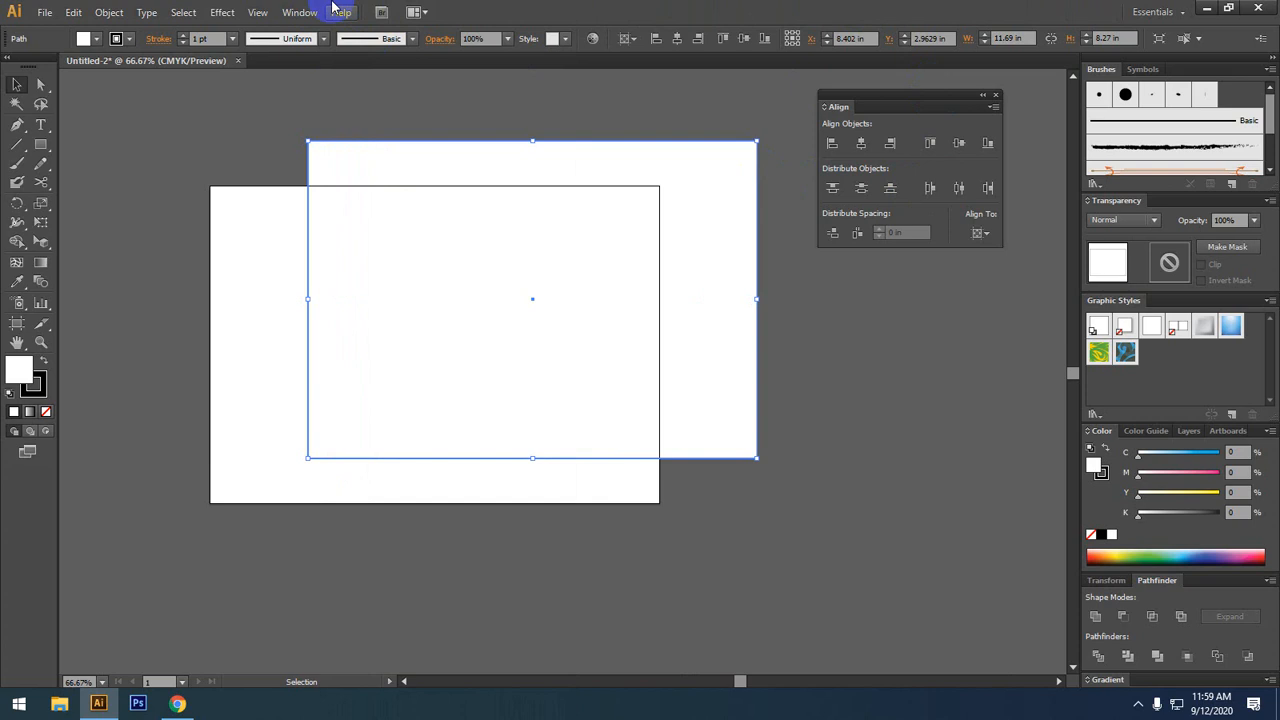
{"action": "left_click", "coordinate": [300, 12]}
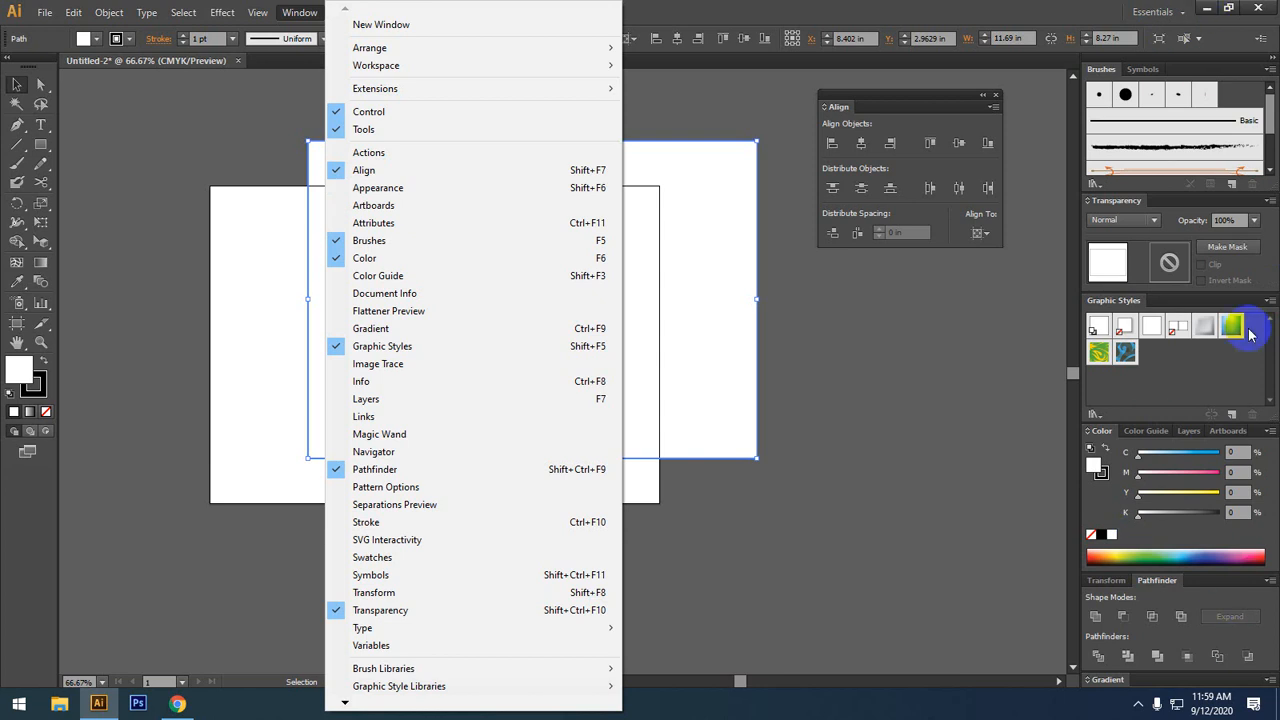
{"action": "left_click", "coordinate": [811, 286]}
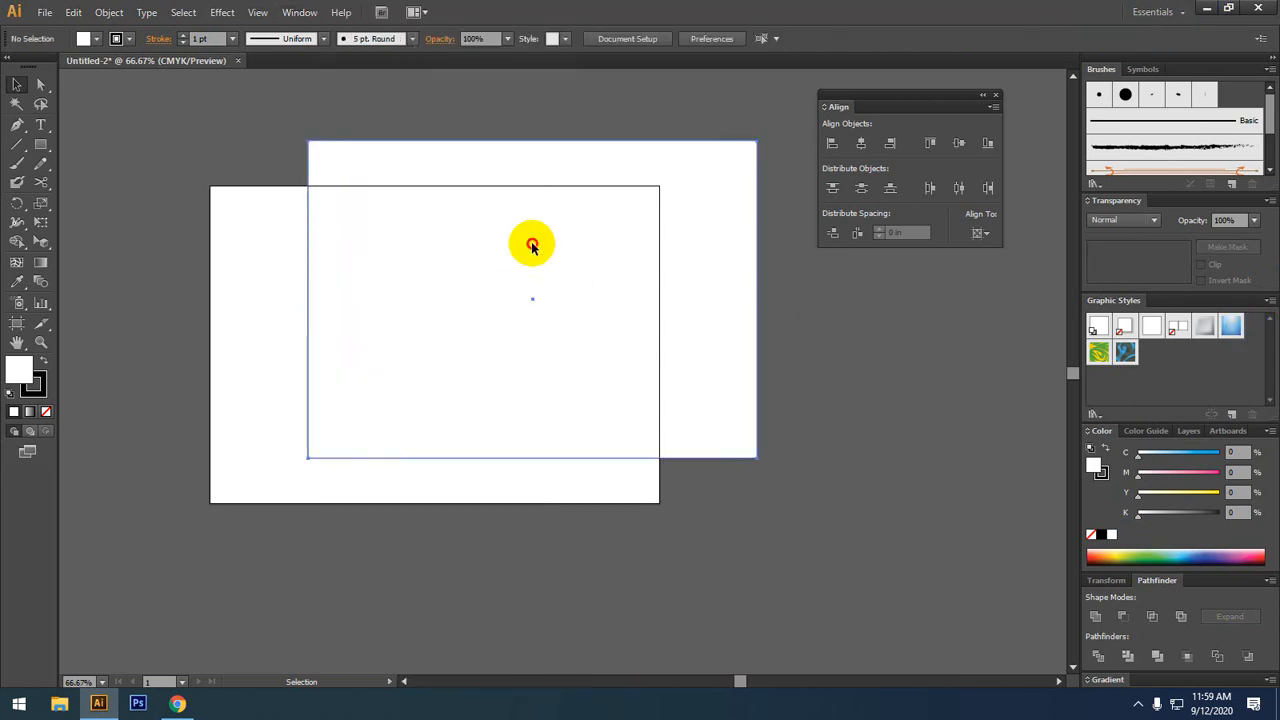
{"action": "left_click", "coordinate": [299, 12]}
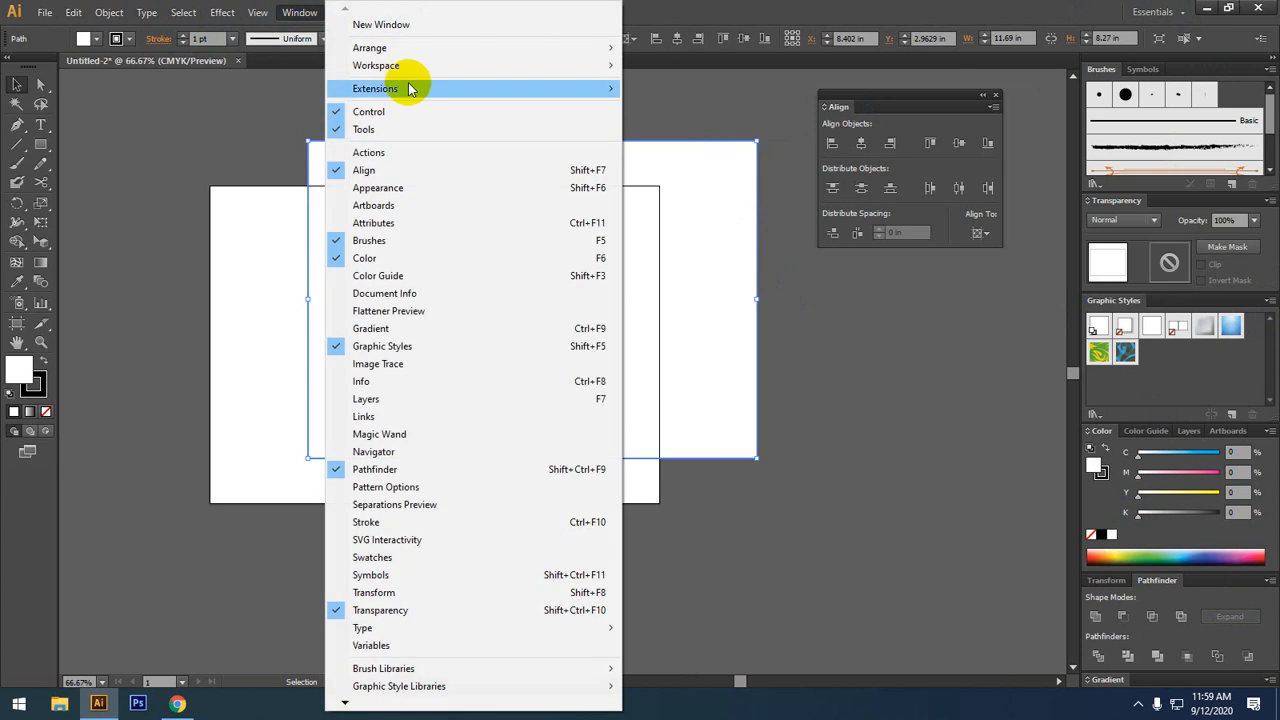
{"action": "left_click", "coordinate": [1001, 495]}
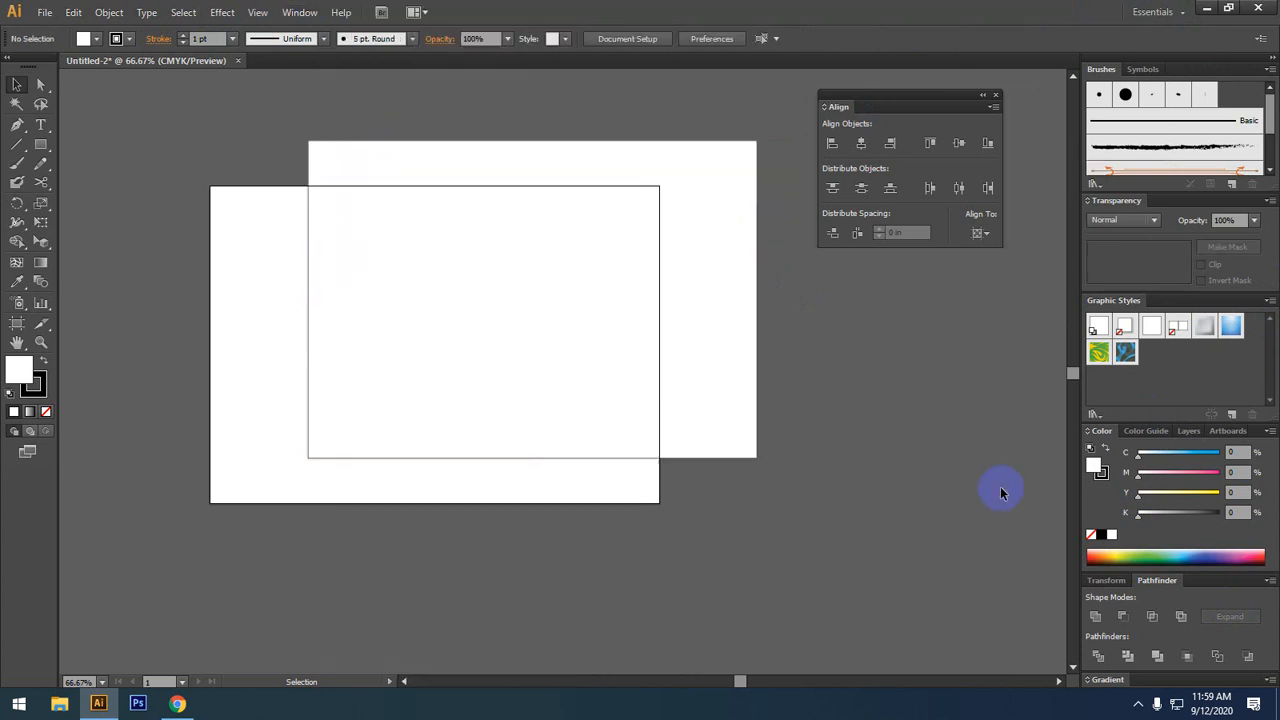
Step: Select the rectangle overhanging the artboard and set alignment relative to the artboard, with the full Align options shown
{"action": "left_click", "coordinate": [755, 265]}
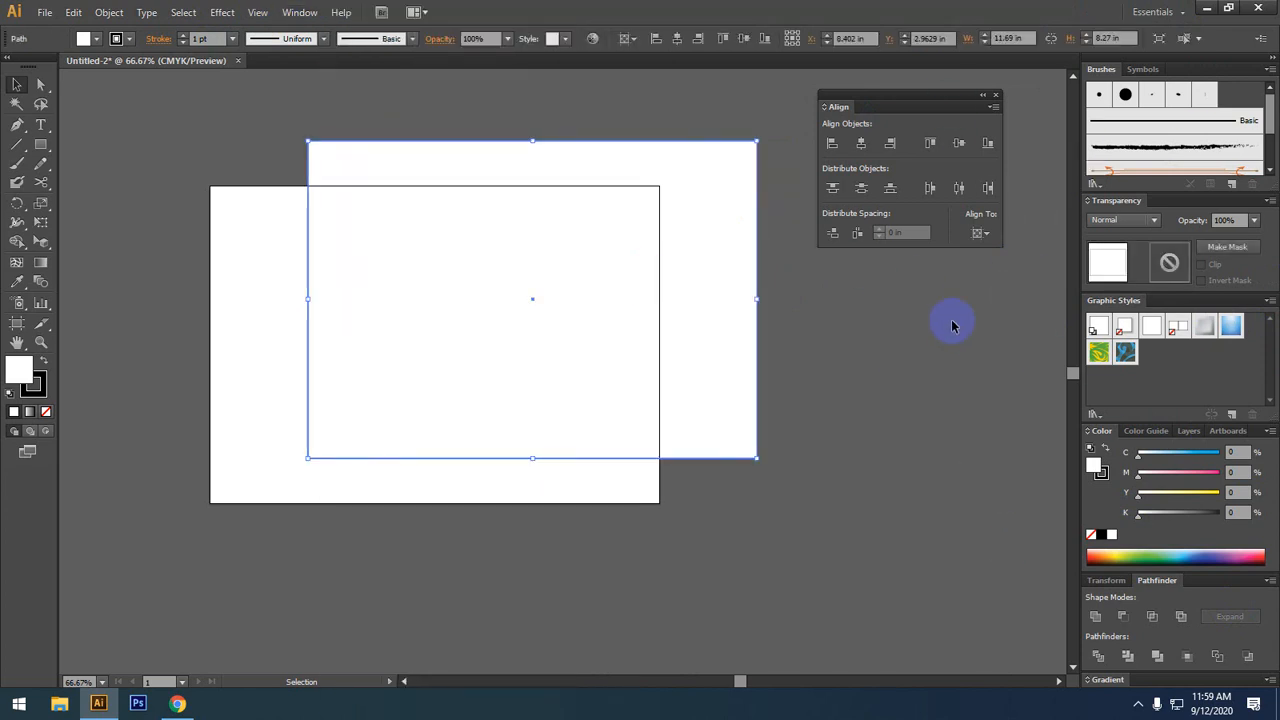
{"action": "left_click", "coordinate": [993, 106]}
{"action": "left_click", "coordinate": [1045, 114]}
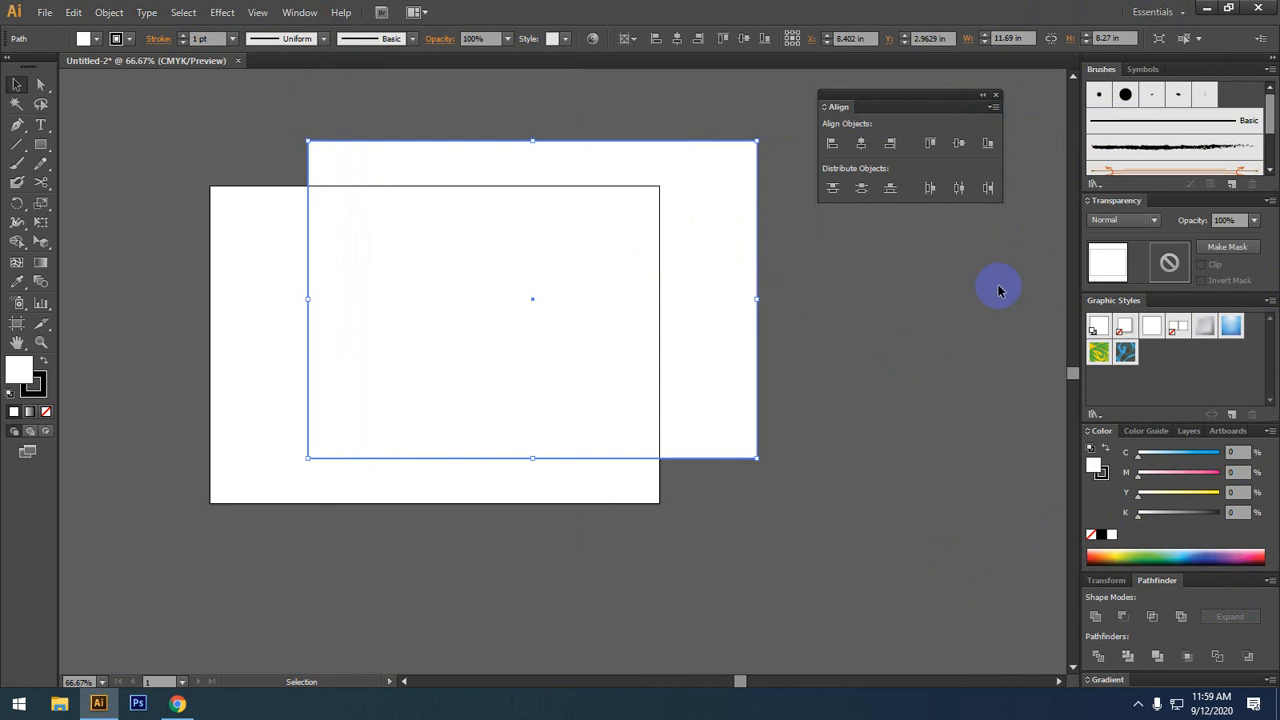
{"action": "left_click", "coordinate": [993, 106]}
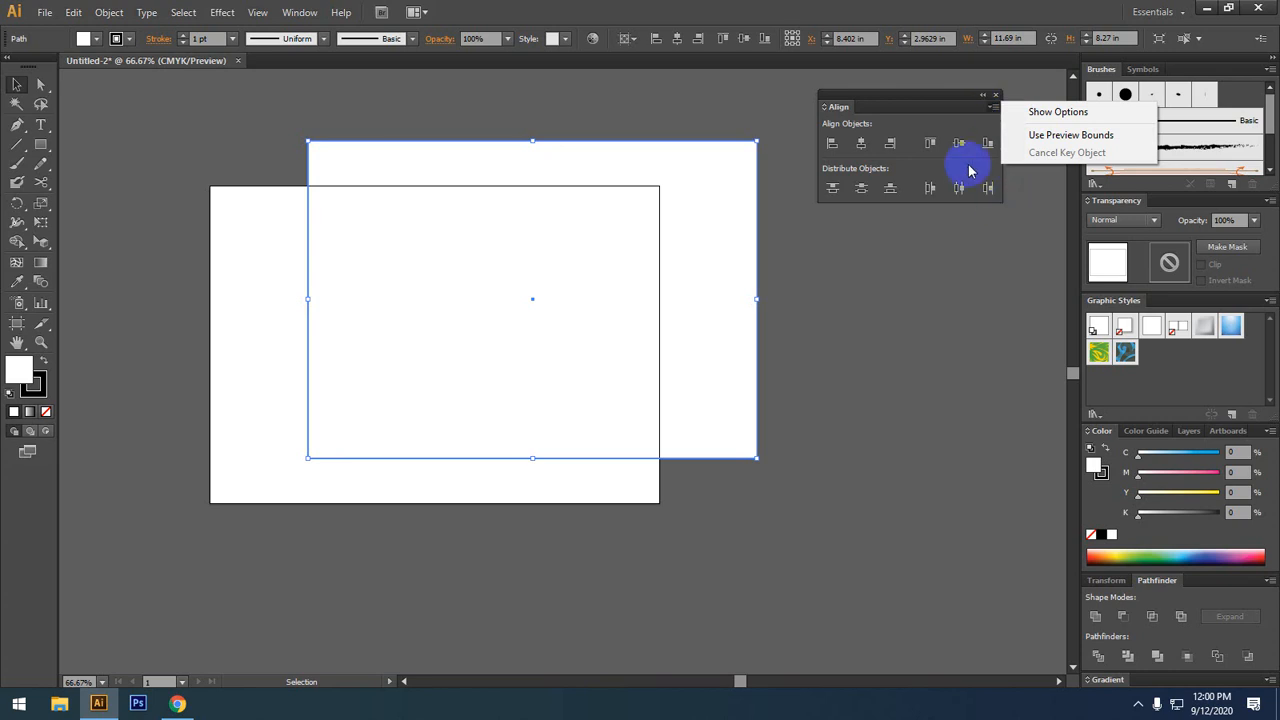
{"action": "left_click", "coordinate": [1052, 114]}
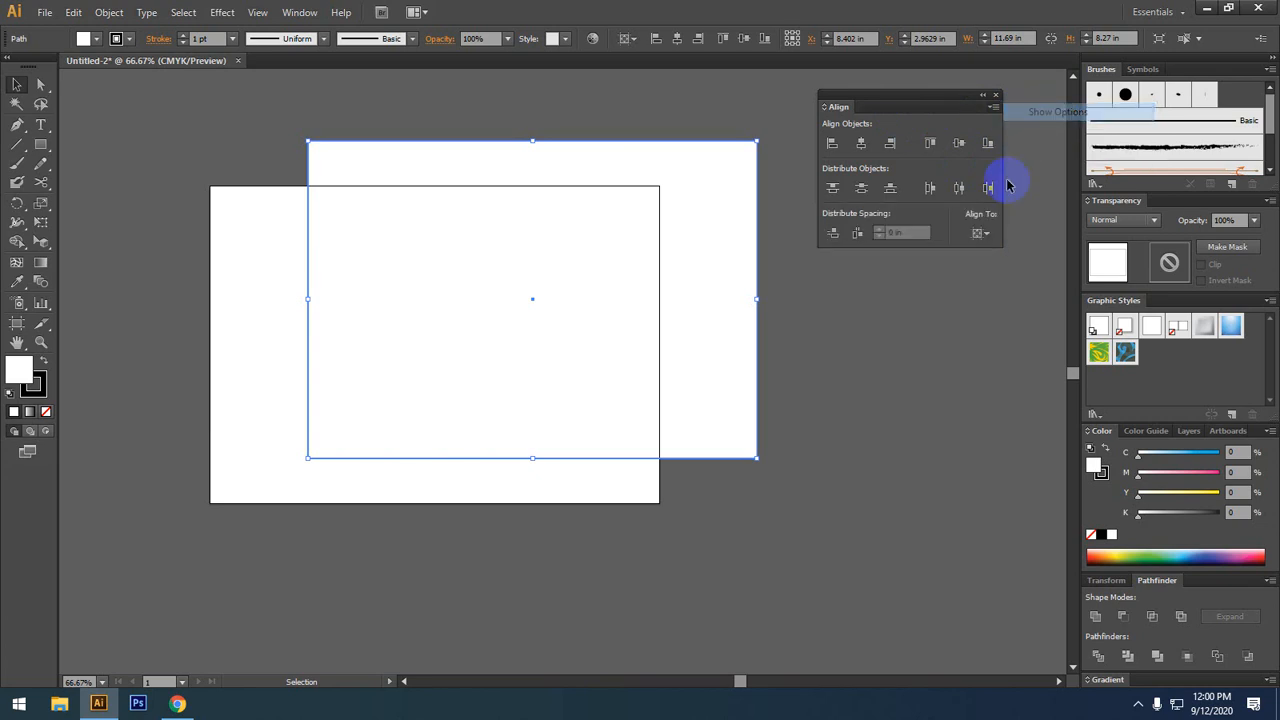
{"action": "left_click", "coordinate": [979, 235]}
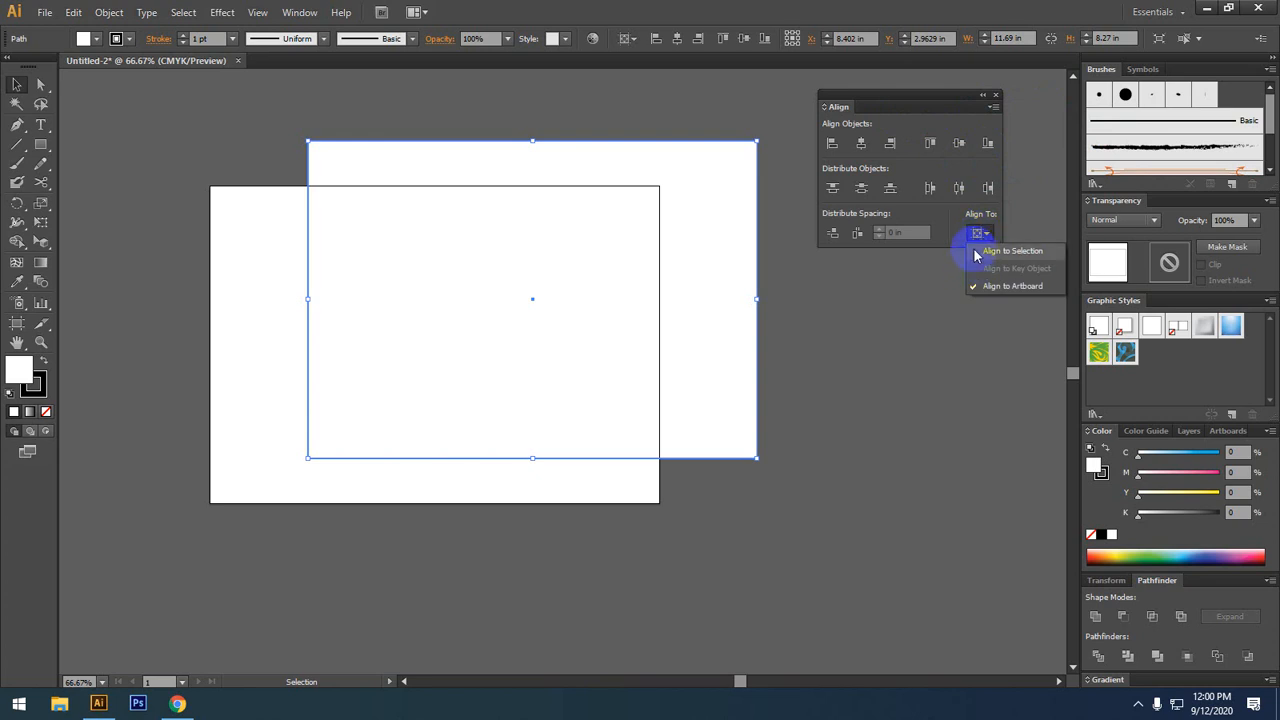
{"action": "left_click", "coordinate": [977, 252]}
{"action": "left_click", "coordinate": [981, 233]}
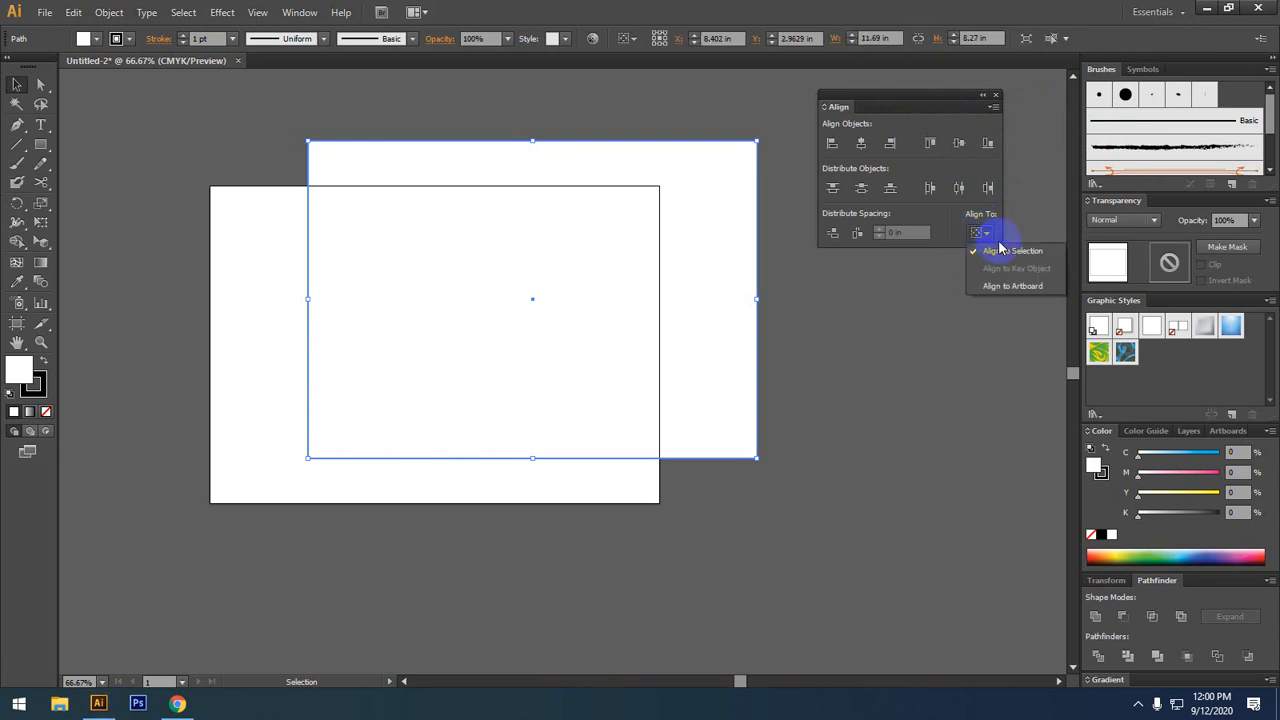
{"action": "left_click", "coordinate": [977, 288]}
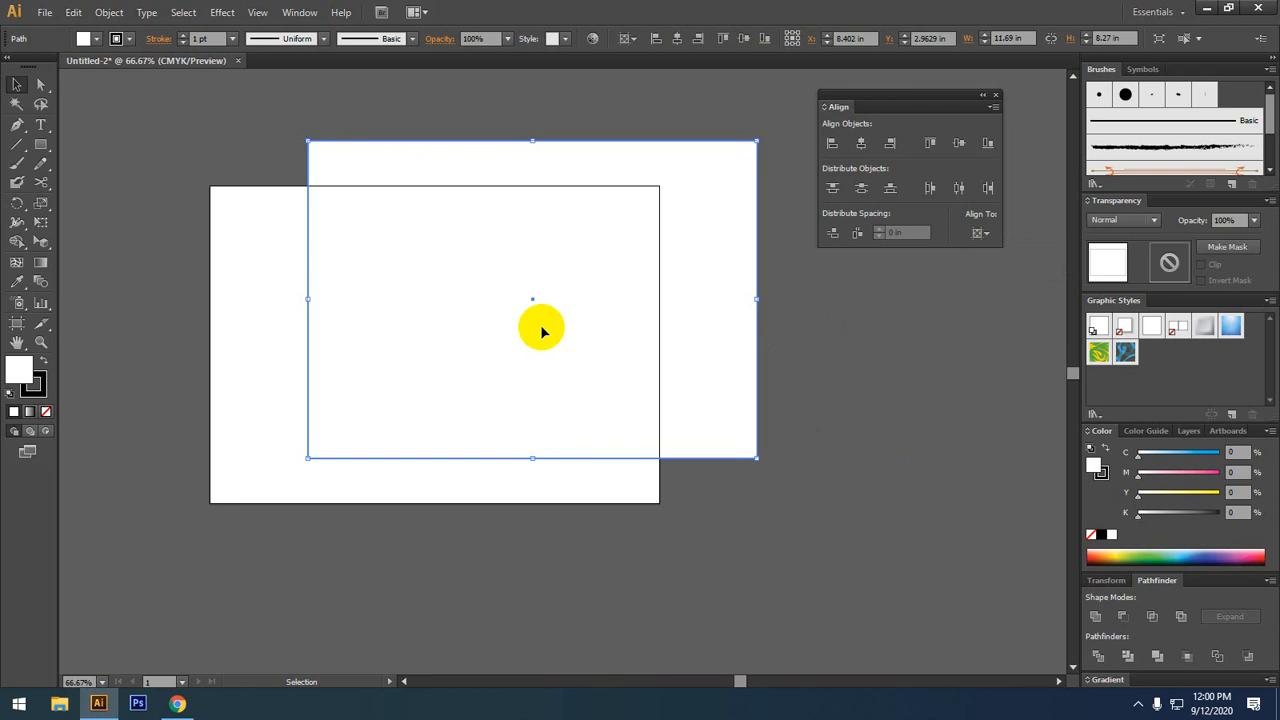
Step: Center the 11.69 by 8.27 in rectangle horizontally and vertically on the artboard
{"action": "left_click", "coordinate": [861, 145]}
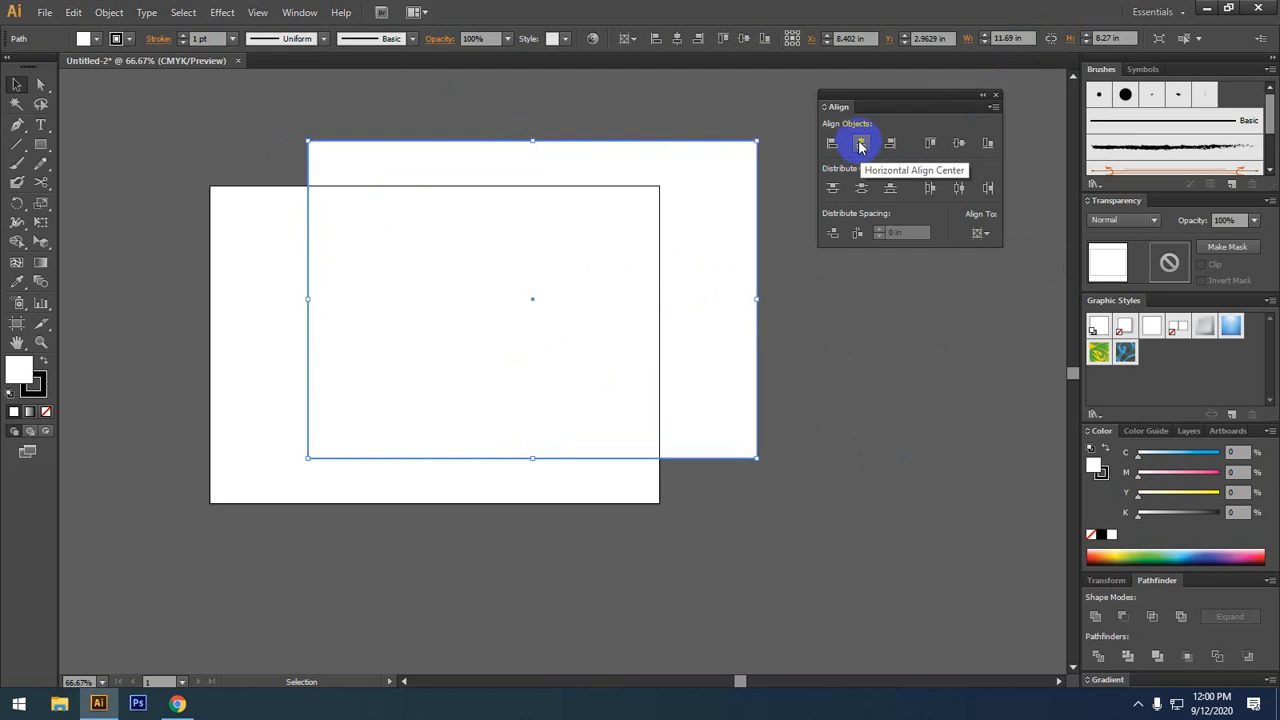
{"action": "left_click", "coordinate": [861, 145]}
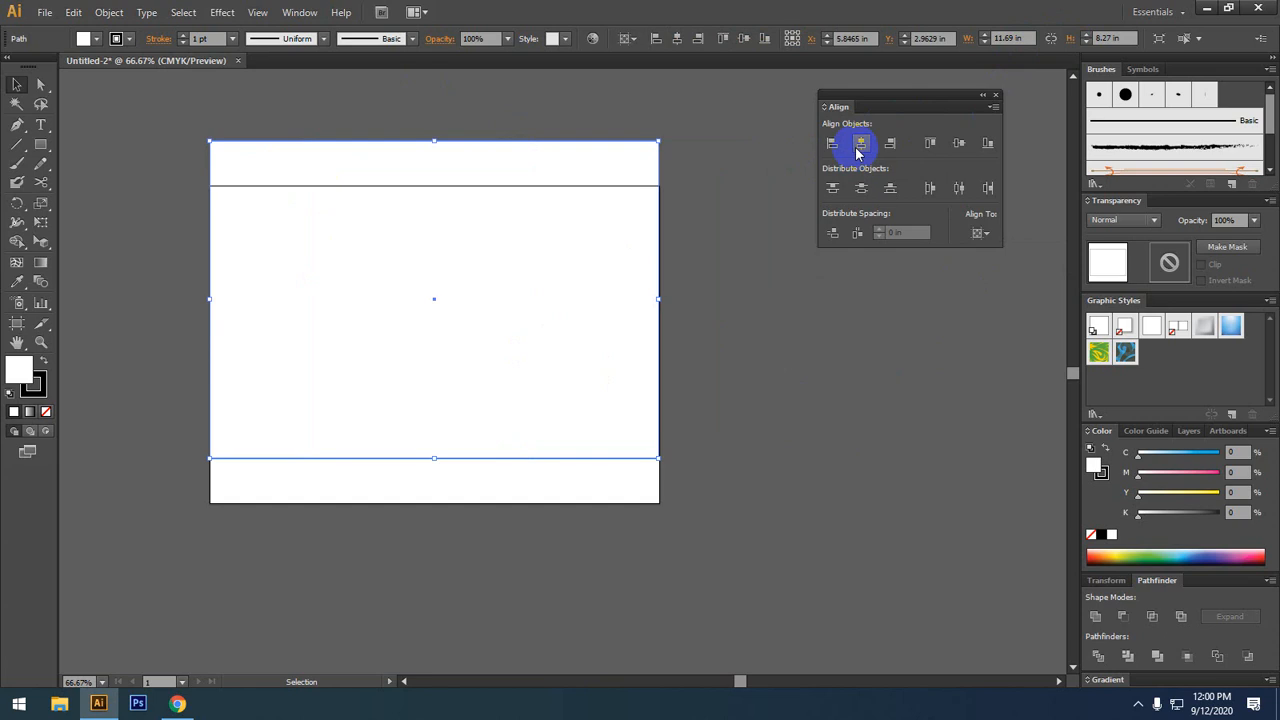
{"action": "left_click", "coordinate": [958, 143]}
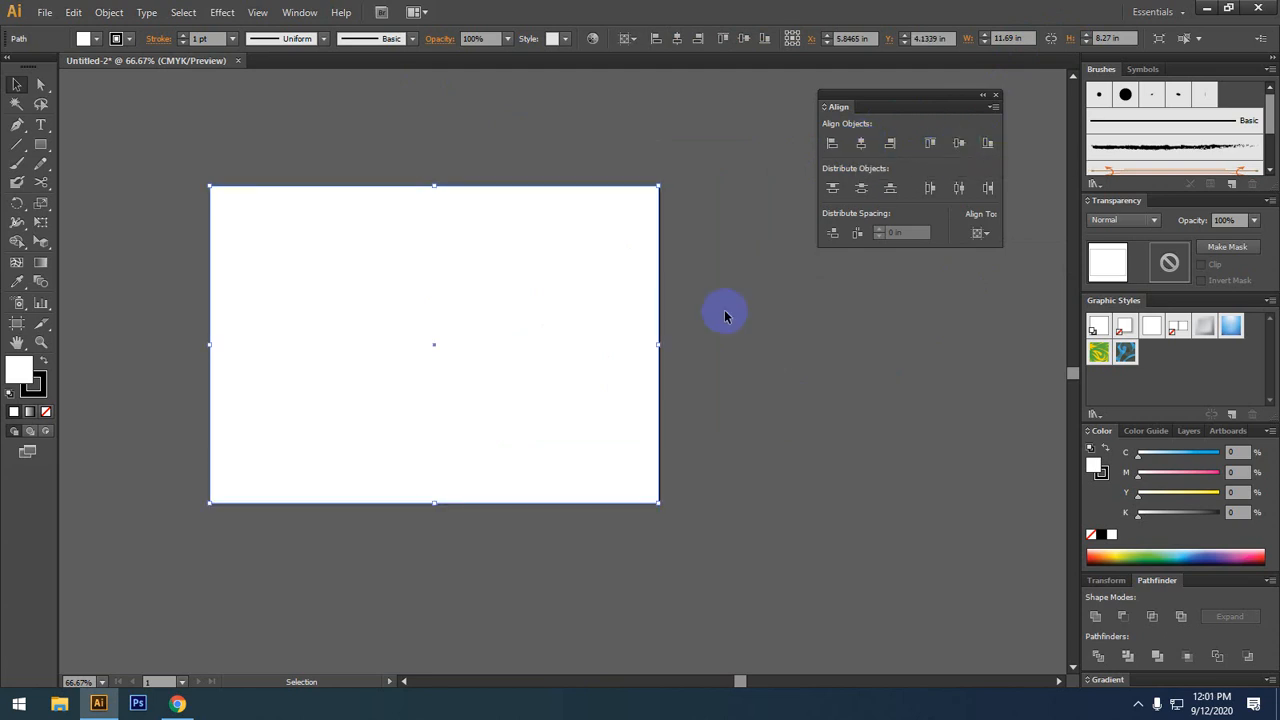
Step: Remove the fill from the artboard-sized rectangle and reselect it
{"action": "left_click", "coordinate": [44, 418]}
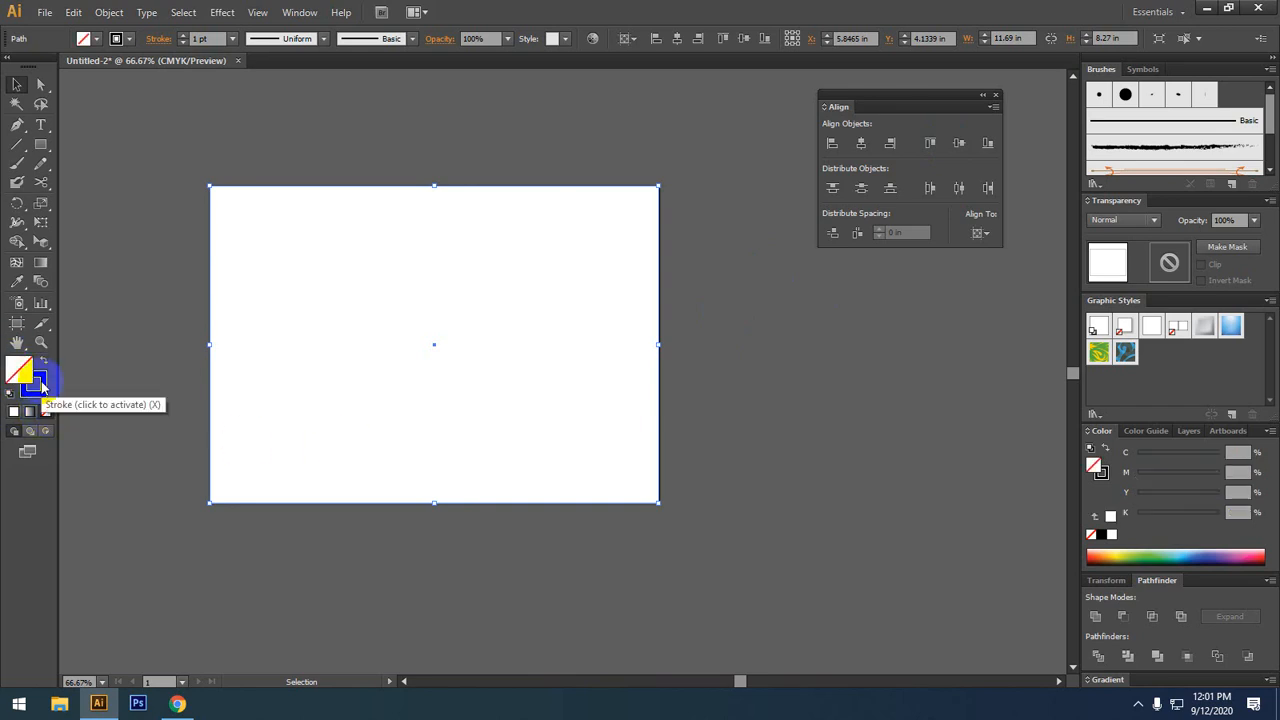
{"action": "left_click", "coordinate": [660, 251]}
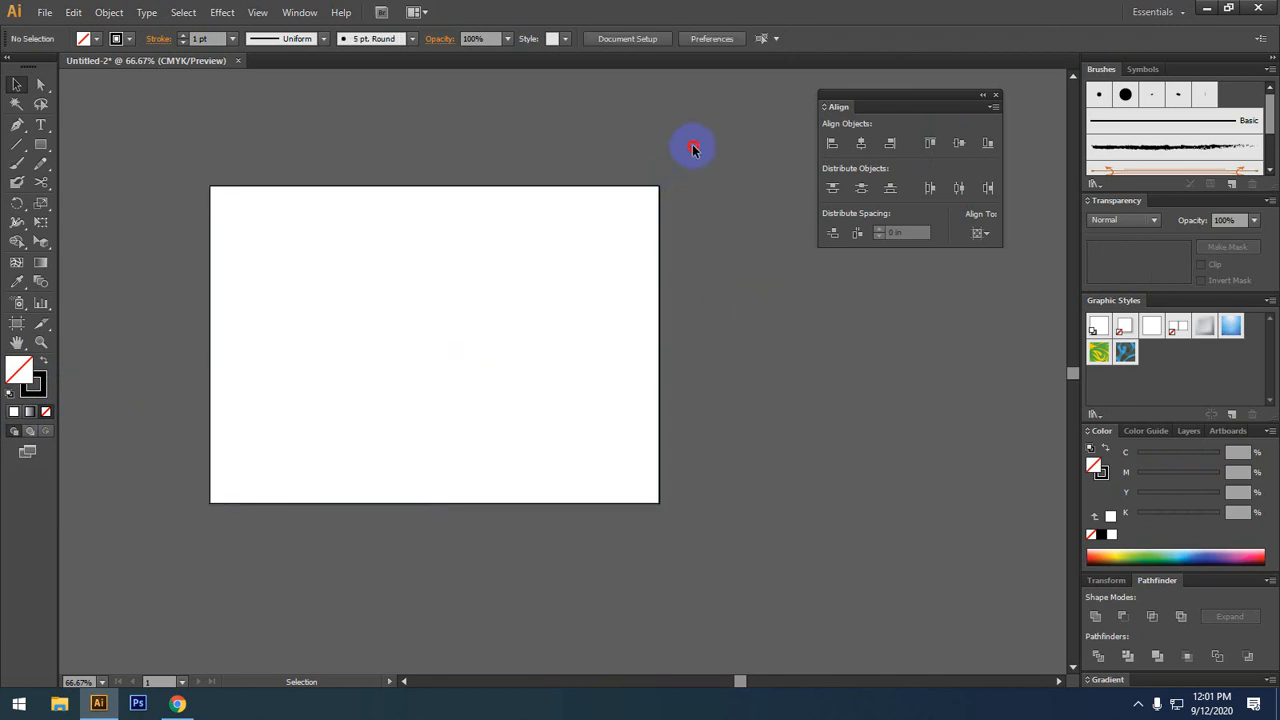
{"action": "left_click", "coordinate": [497, 271]}
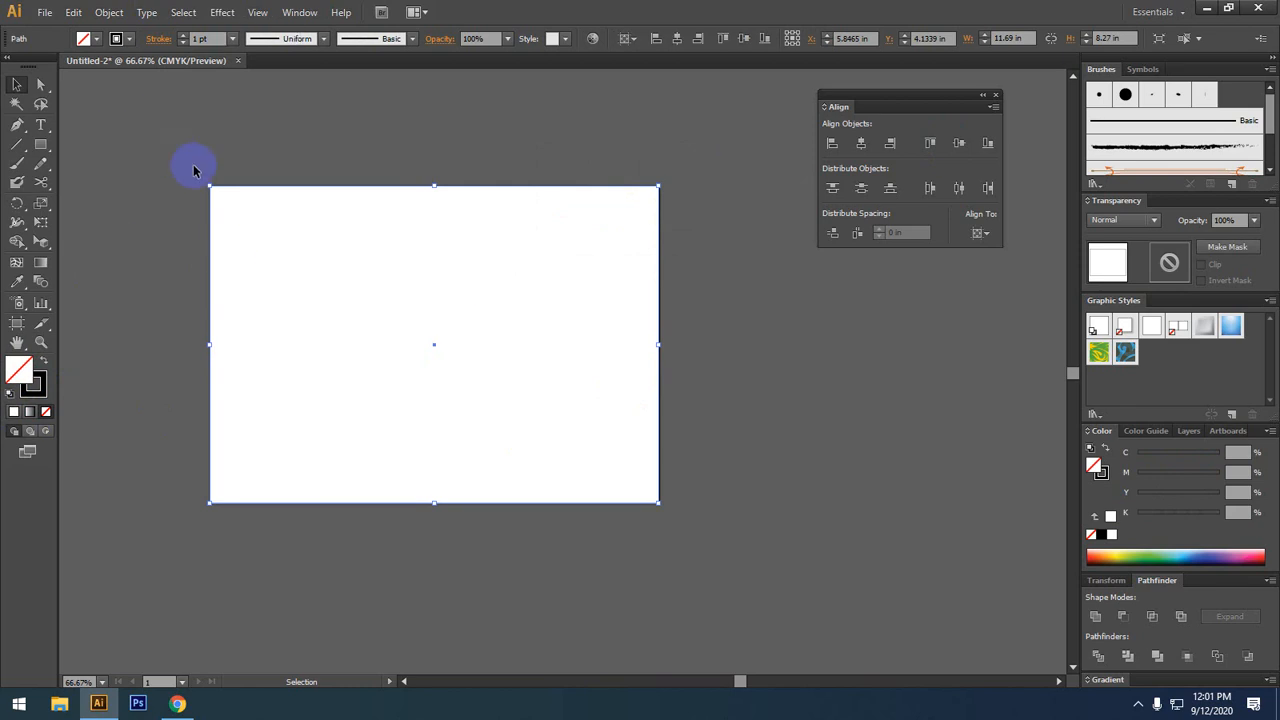
Step: Create a bleed outline around the rectangle with Offset Path at 0.125 in, previewing the result
{"action": "left_click", "coordinate": [109, 12]}
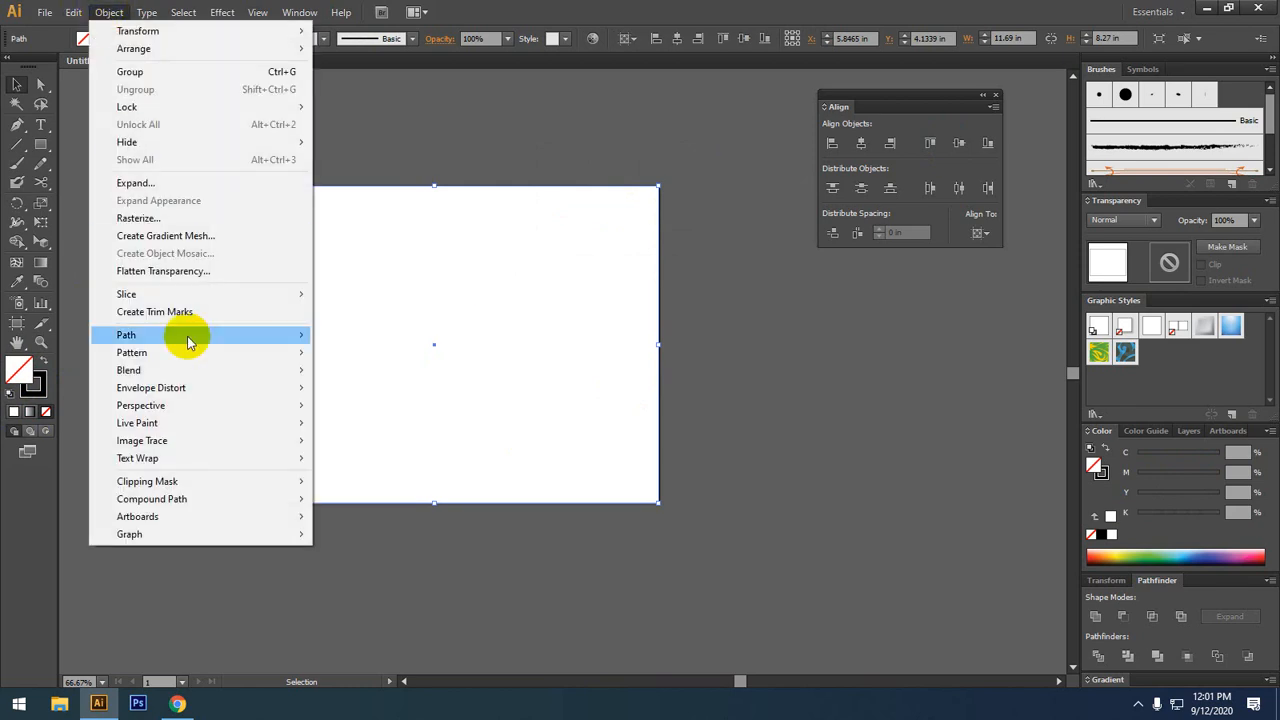
{"action": "mouse_move", "coordinate": [186, 337]}
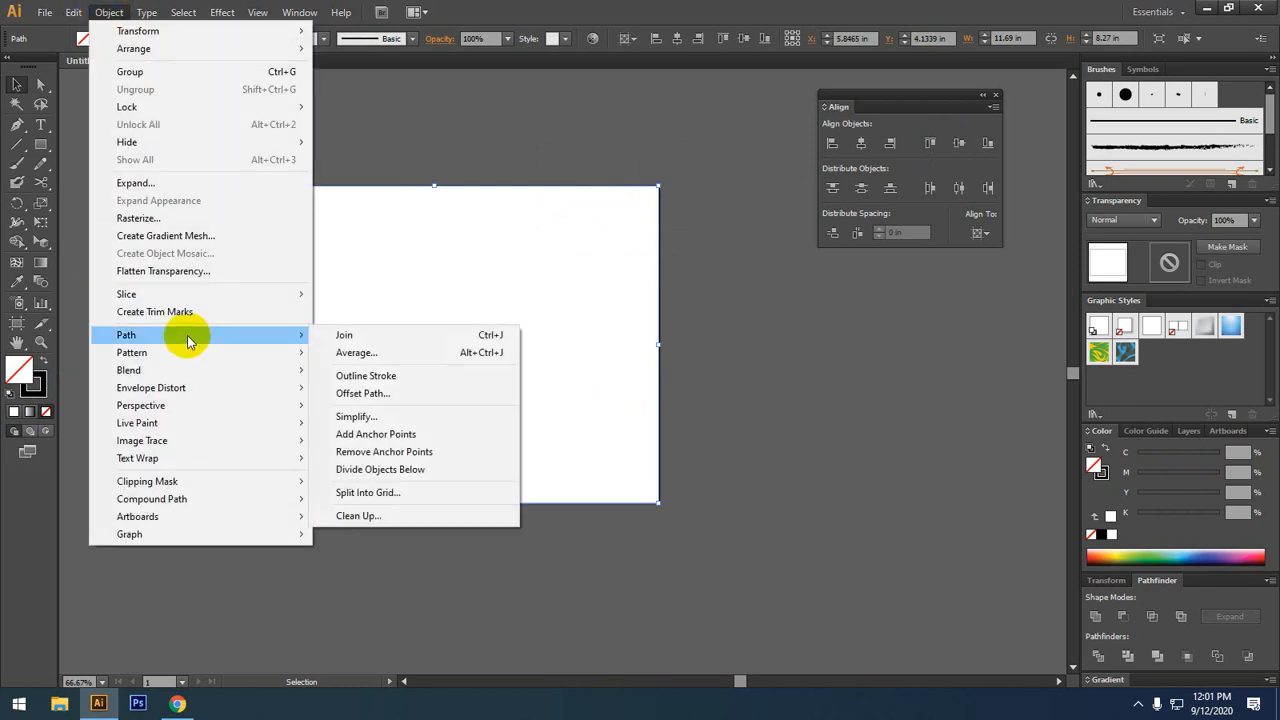
{"action": "left_click", "coordinate": [390, 393]}
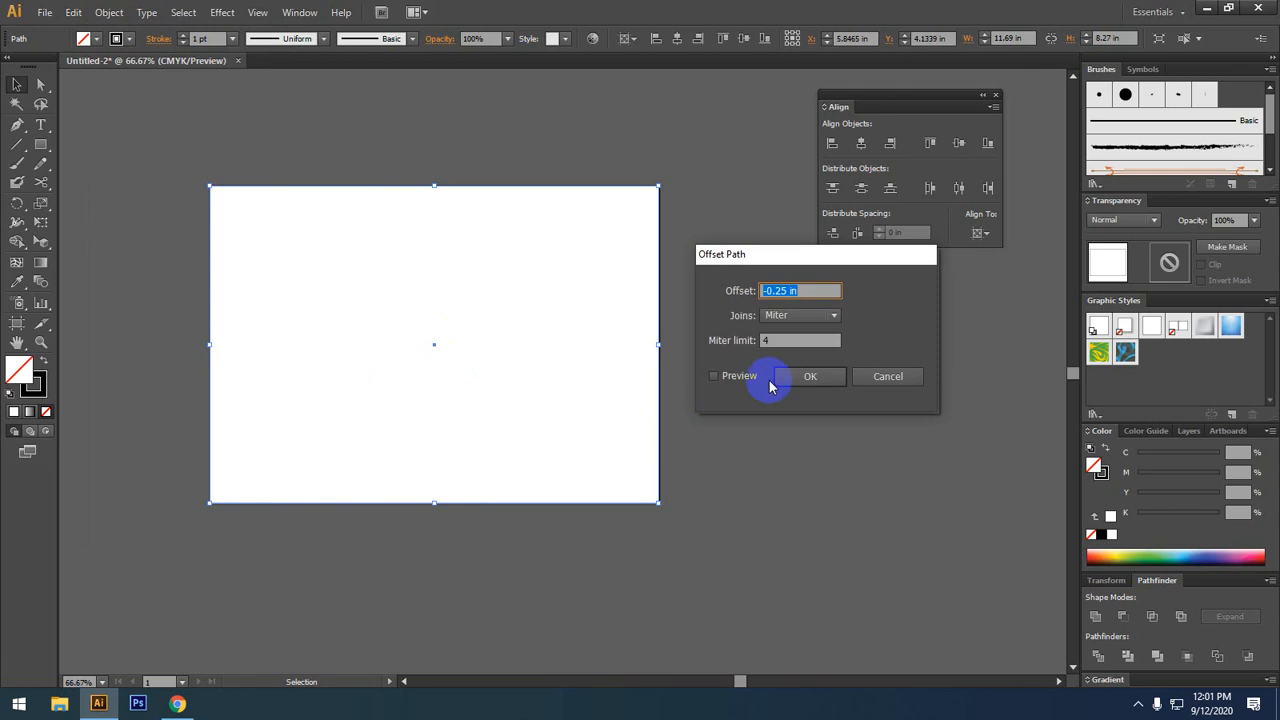
{"action": "left_click", "coordinate": [731, 376]}
{"action": "left_click", "coordinate": [805, 291]}
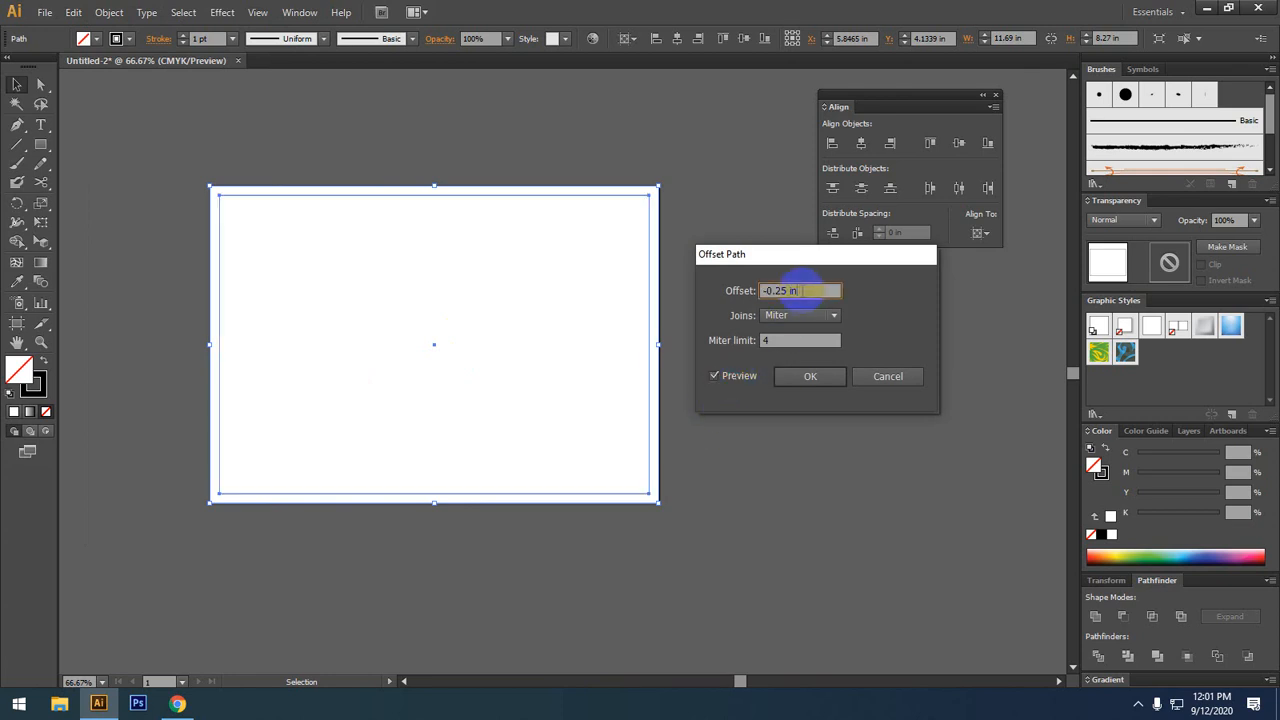
{"action": "scroll", "coordinate": [802, 291], "scroll_direction": "up", "scroll_amount": 1}
{"action": "scroll", "coordinate": [800, 291], "scroll_direction": "up", "scroll_amount": 1}
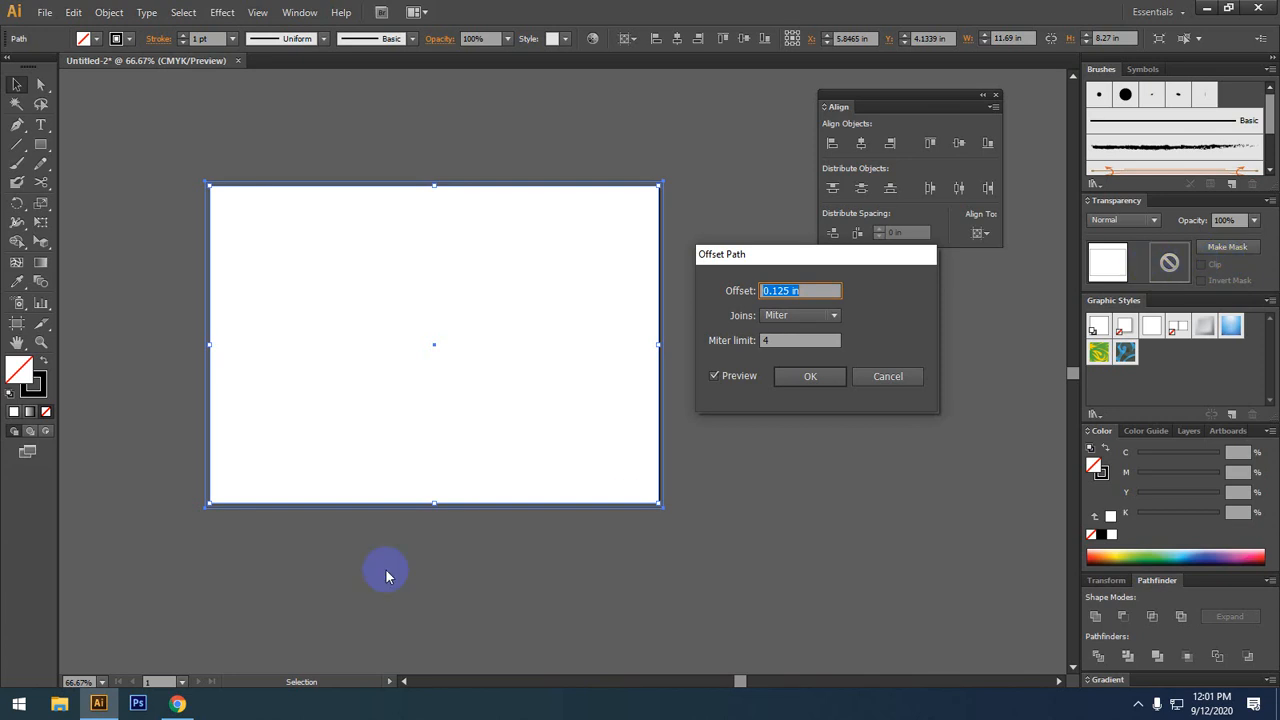
{"action": "left_click", "coordinate": [785, 290]}
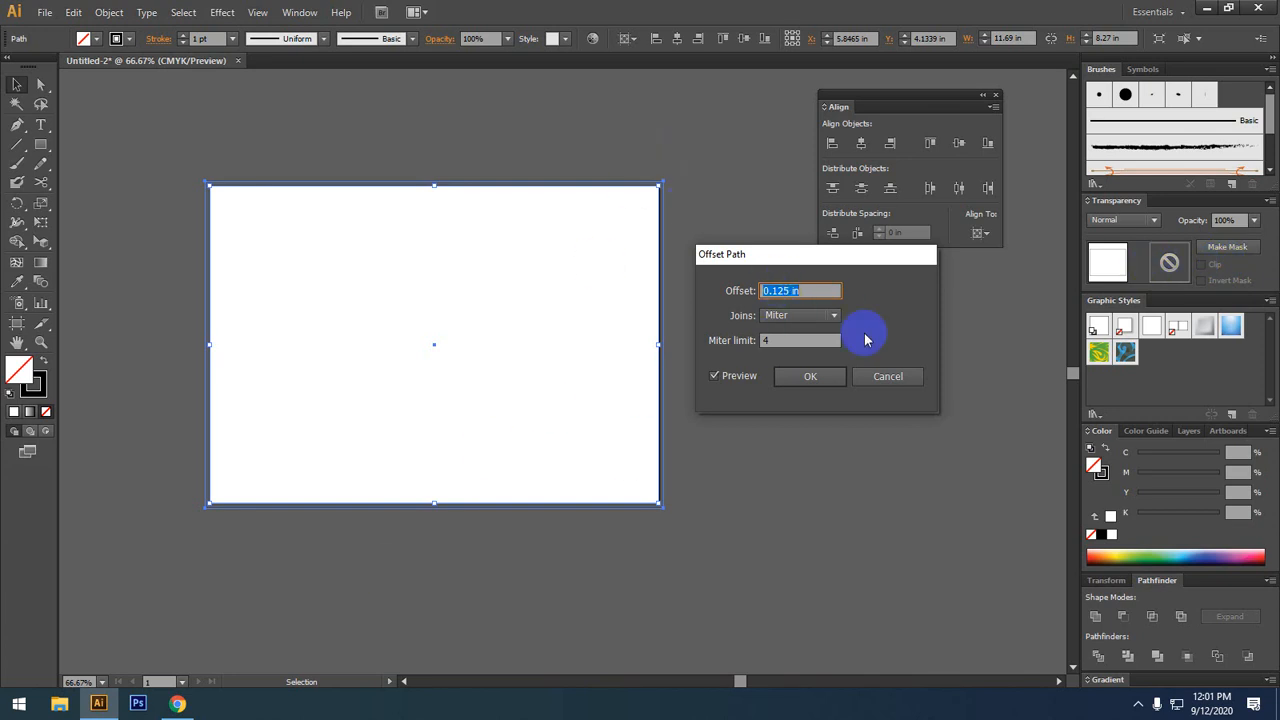
{"action": "left_click", "coordinate": [809, 376]}
Step: Examine the spacing between the bleed outline and the artboard-sized rectangle near the upper-left corner, selecting the inner rectangle
{"action": "left_click", "coordinate": [635, 208]}
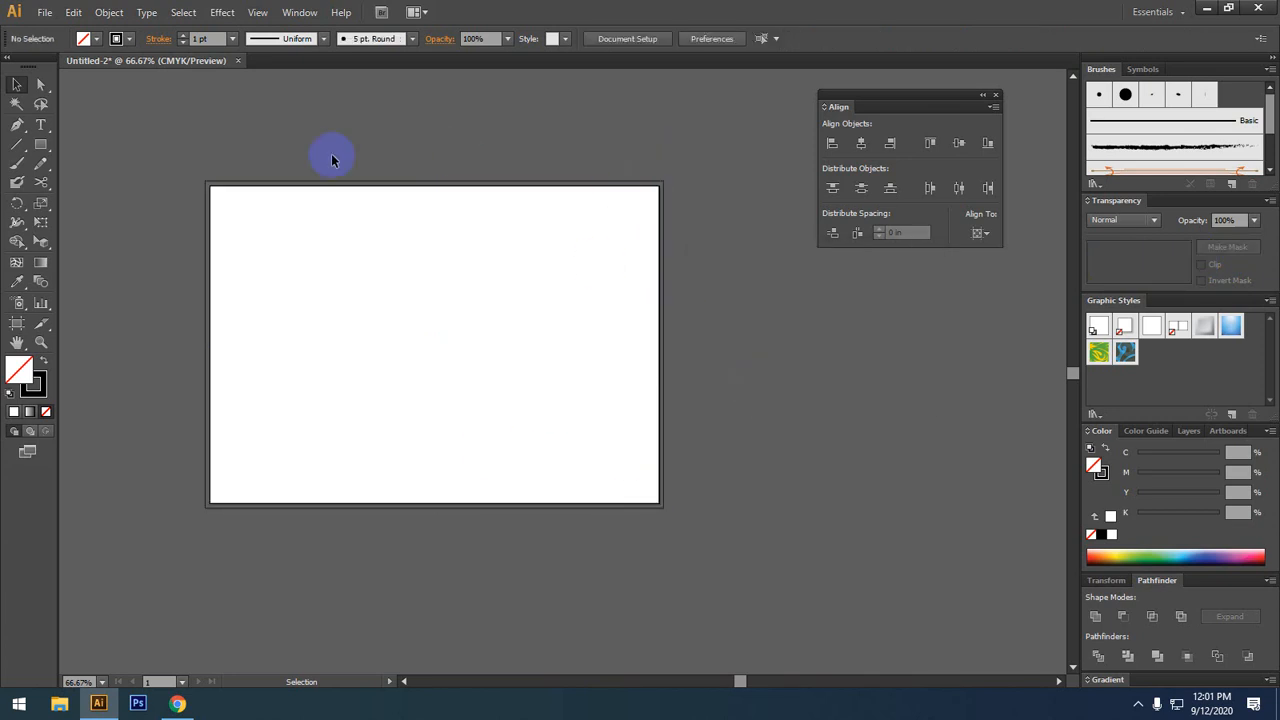
{"action": "scroll", "coordinate": [301, 168], "scroll_direction": "up", "scroll_amount": 1}
{"action": "scroll", "coordinate": [291, 195], "scroll_direction": "up", "scroll_amount": 3}
{"action": "scroll", "coordinate": [290, 195], "scroll_direction": "up", "scroll_amount": 1}
{"action": "scroll", "coordinate": [316, 328], "scroll_direction": "up", "scroll_amount": 1}
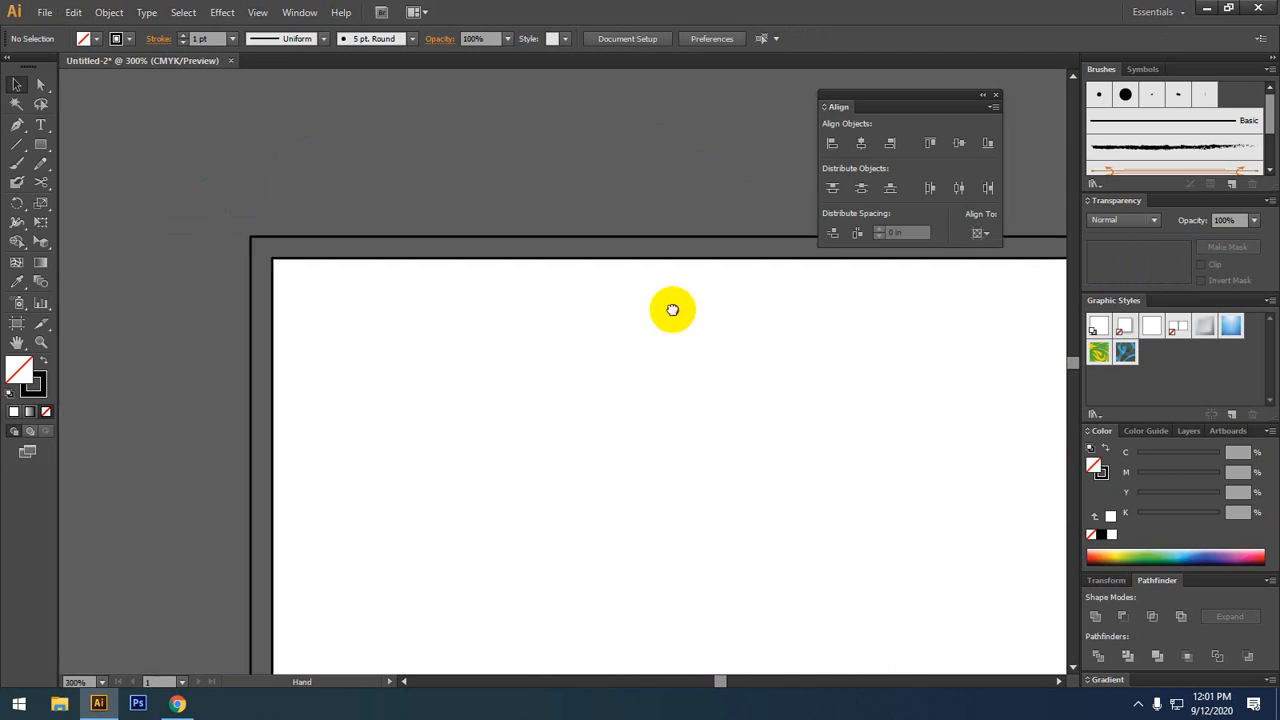
{"action": "left_click", "coordinate": [494, 260]}
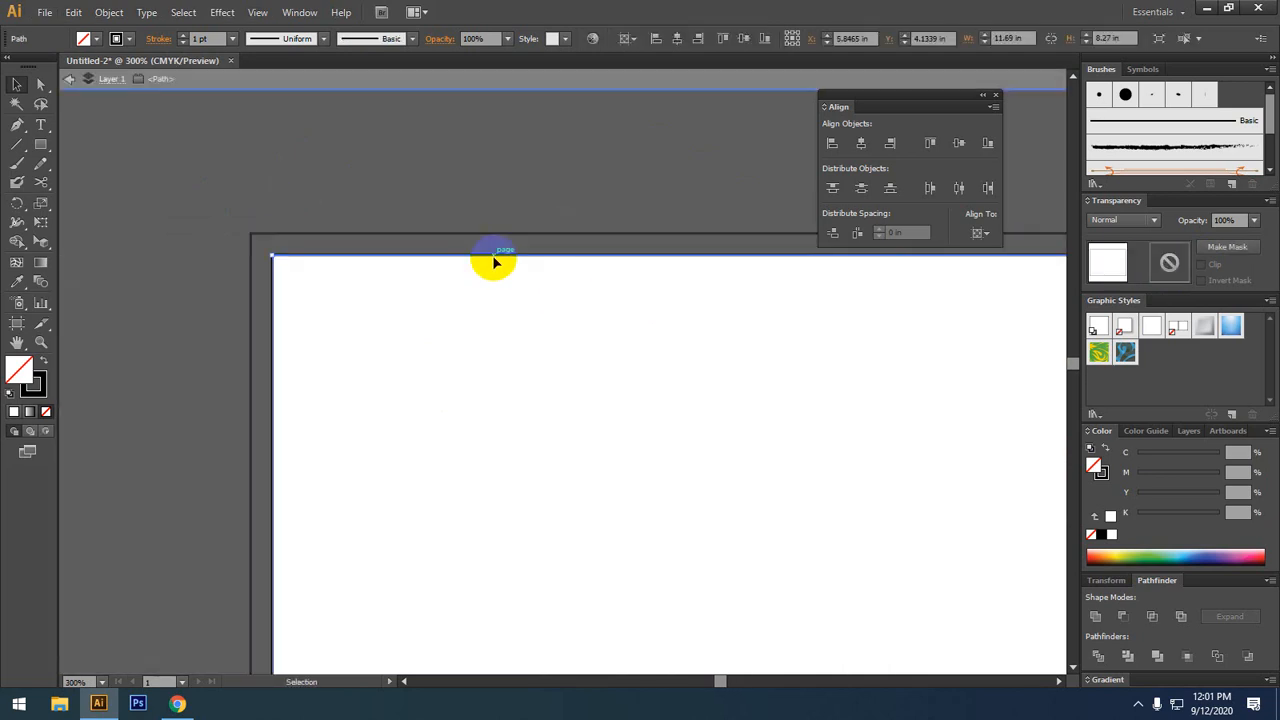
{"action": "left_click", "coordinate": [508, 197]}
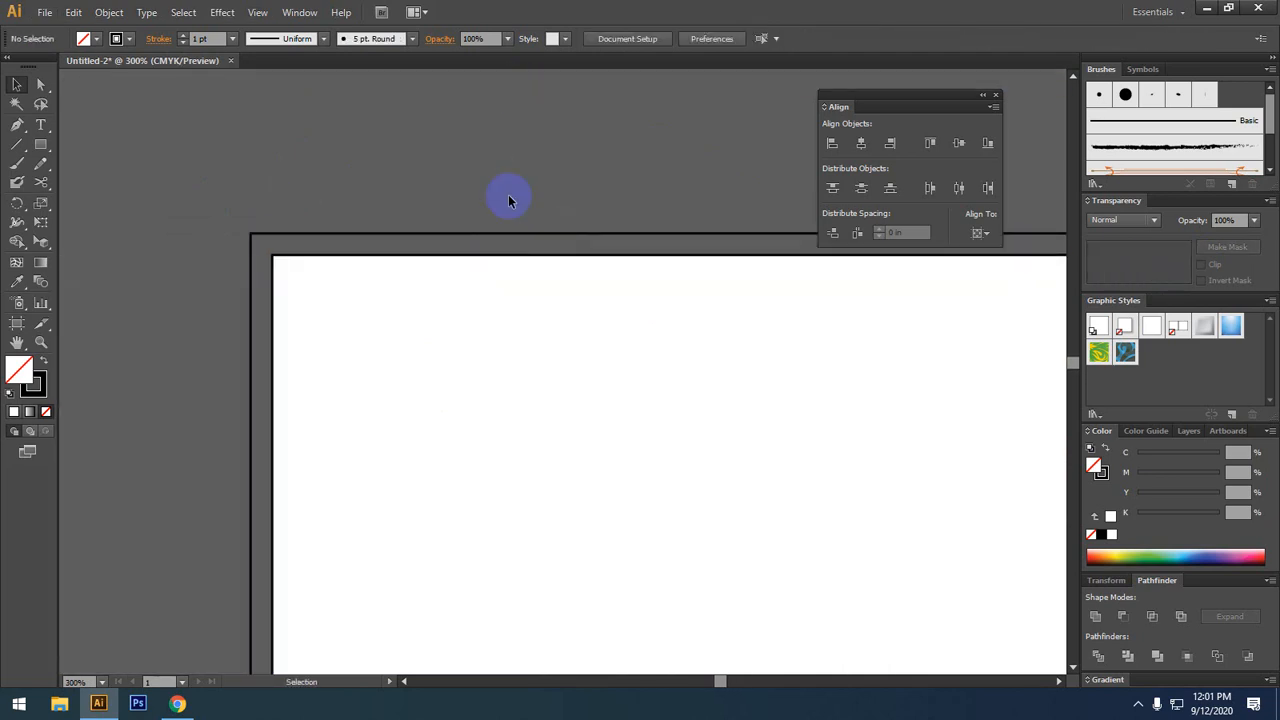
{"action": "left_click", "coordinate": [500, 256]}
{"action": "scroll", "coordinate": [496, 260], "scroll_direction": "down", "scroll_amount": 5}
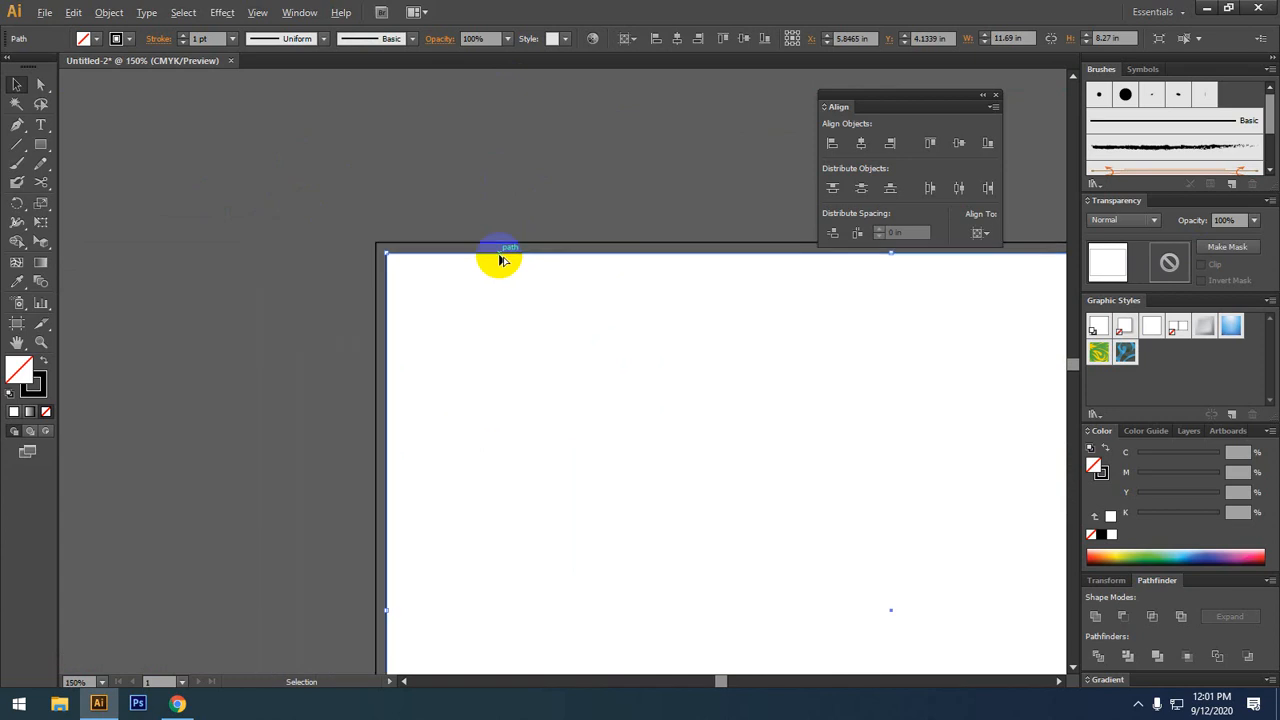
Step: Enlarge the artboard on all sides around the rectangle to about 14.29 by 10.1 in
{"action": "left_click", "coordinate": [17, 322]}
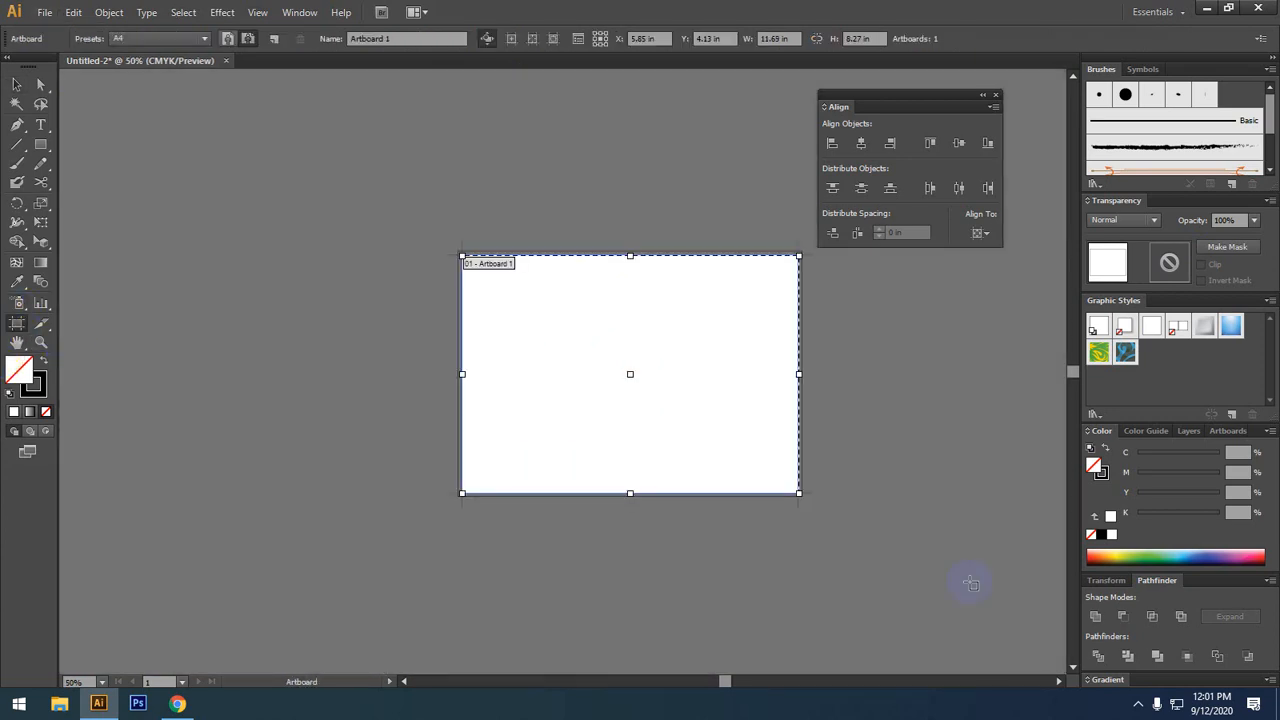
{"action": "left_click", "coordinate": [17, 84]}
{"action": "left_click", "coordinate": [18, 322]}
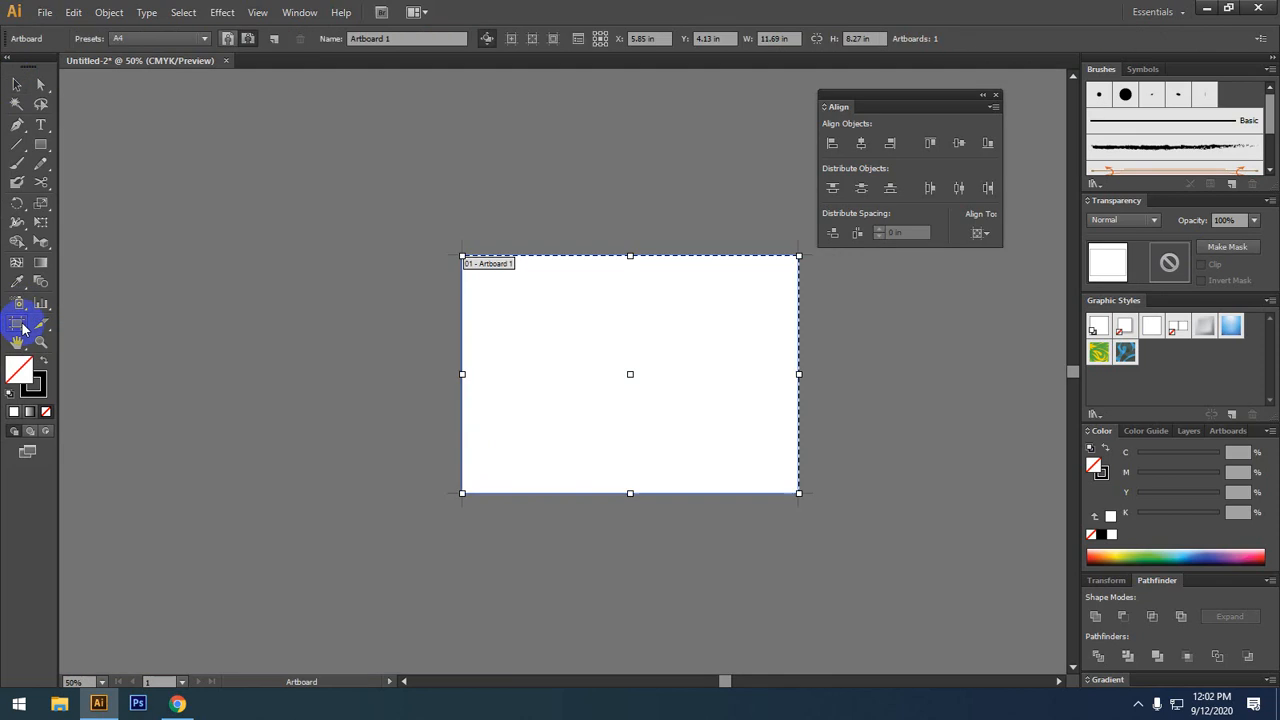
{"action": "left_click_drag", "start_coordinate": [798, 492], "coordinate": [836, 519]}
{"action": "left_click_drag", "start_coordinate": [462, 256], "coordinate": [413, 232]}
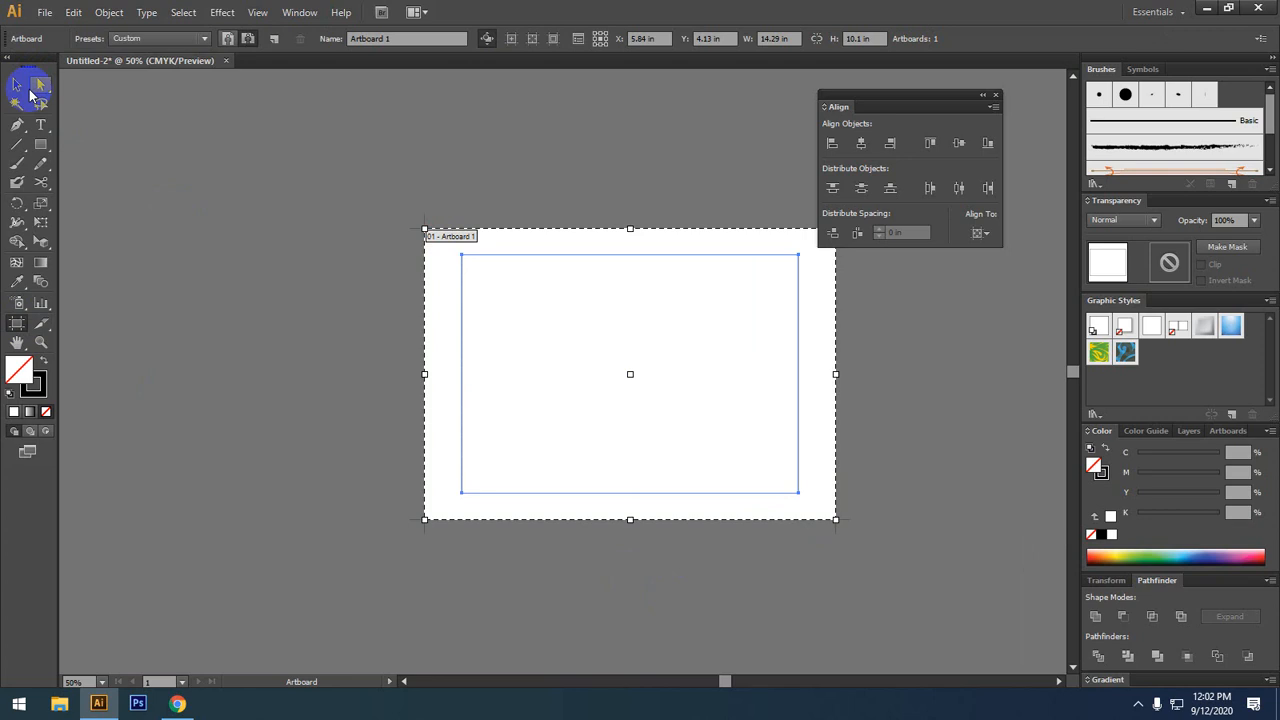
{"action": "left_click", "coordinate": [17, 84]}
Step: Undo the artboard enlargement, the fill removal and the rectangle's alignment
{"action": "left_click_drag", "start_coordinate": [703, 211], "coordinate": [517, 364]}
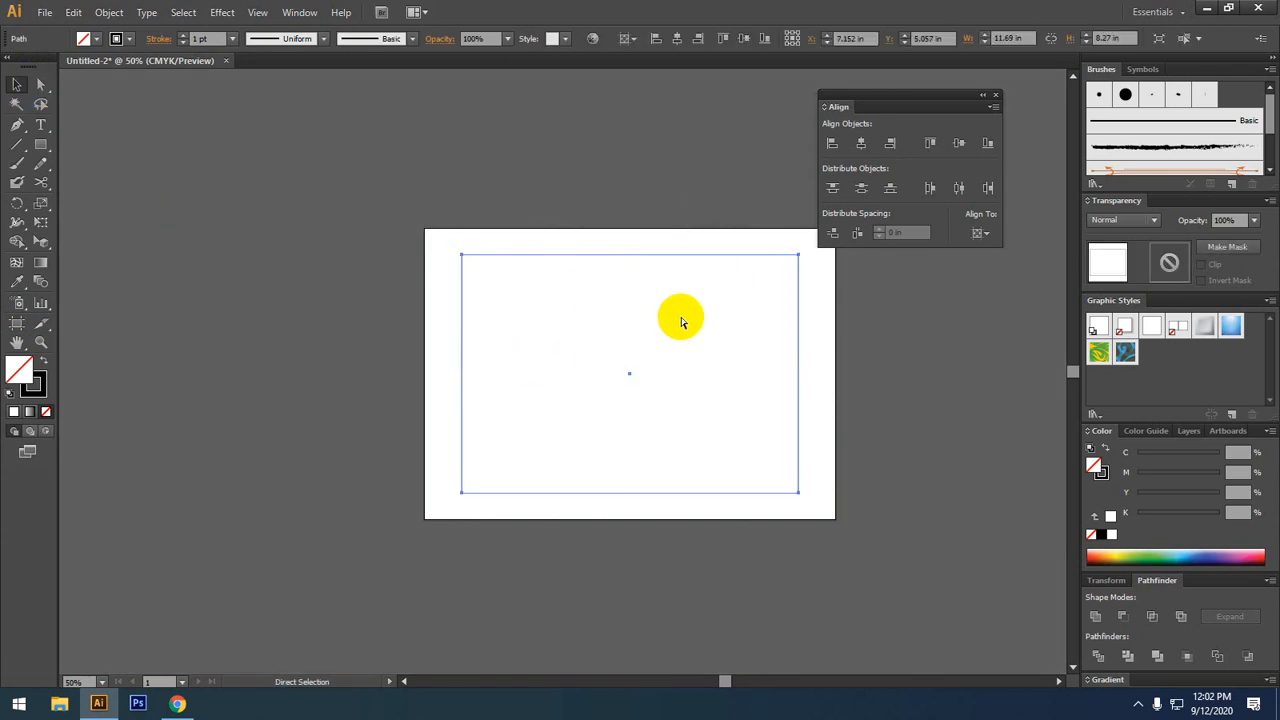
{"action": "key", "text": "ctrl+z"}
{"action": "key", "text": "ctrl+z"}
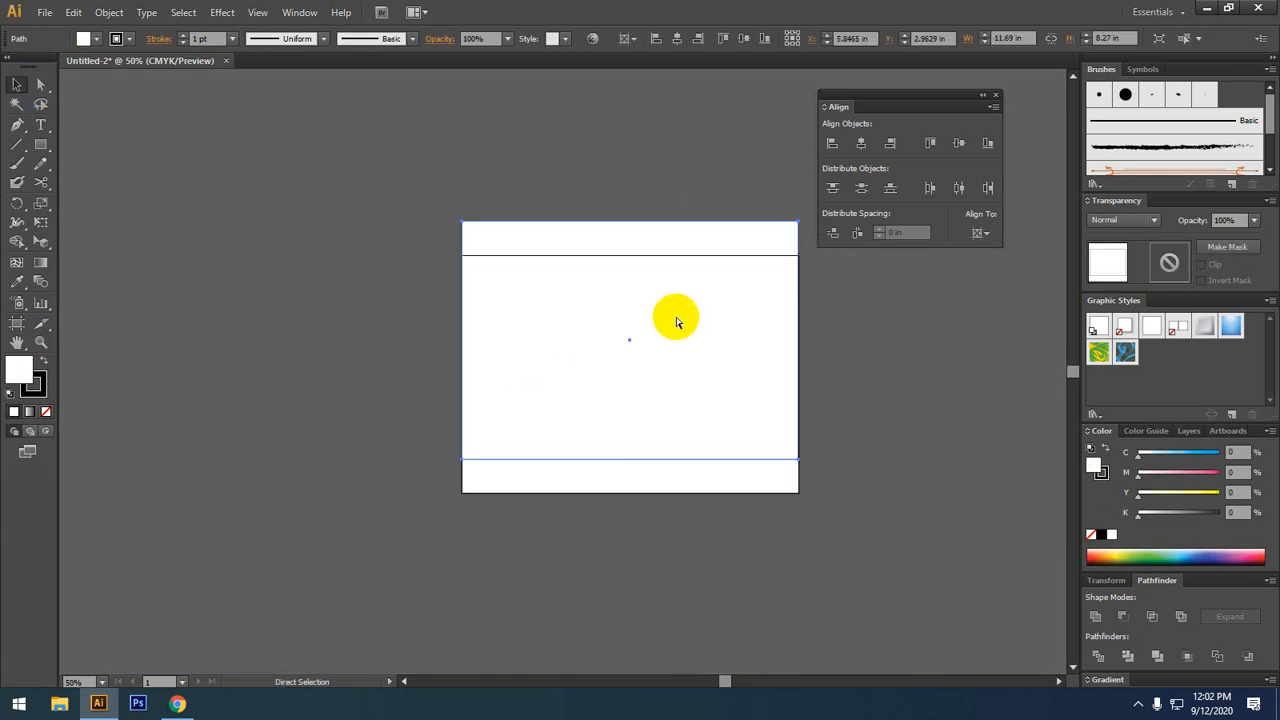
{"action": "key", "text": "ctrl+shift+z"}
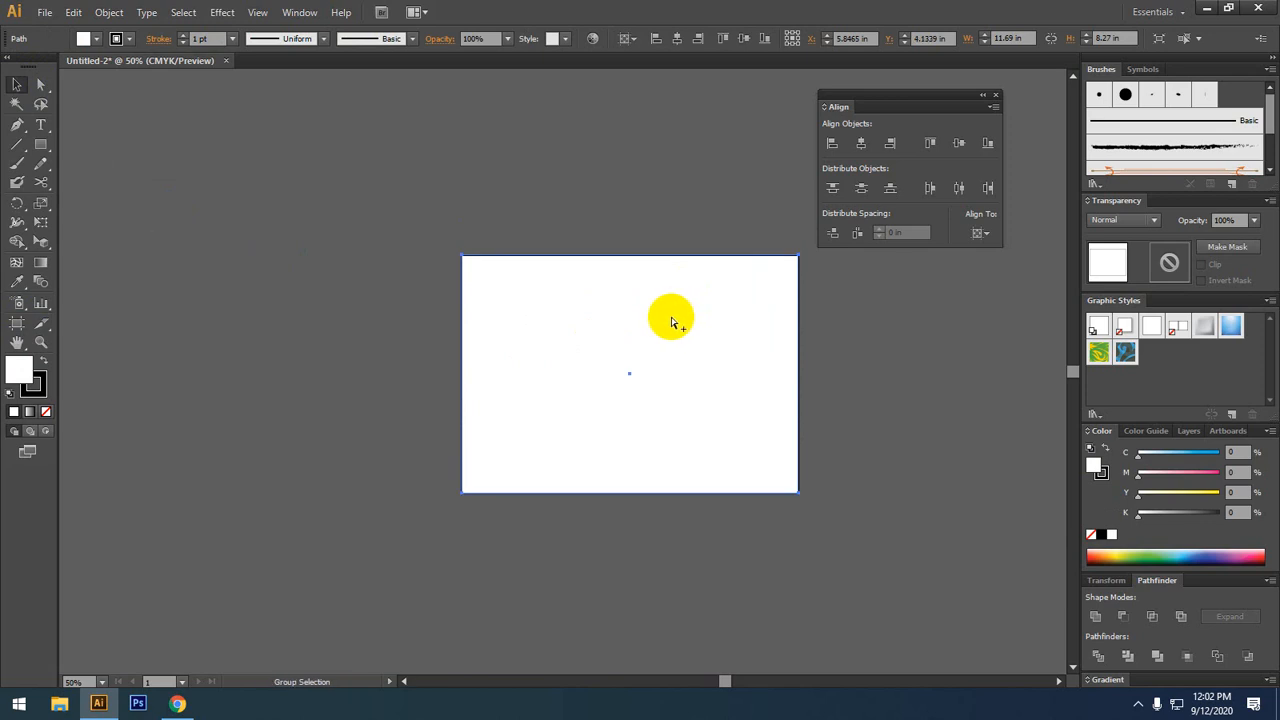
{"action": "key", "text": "ctrl+z"}
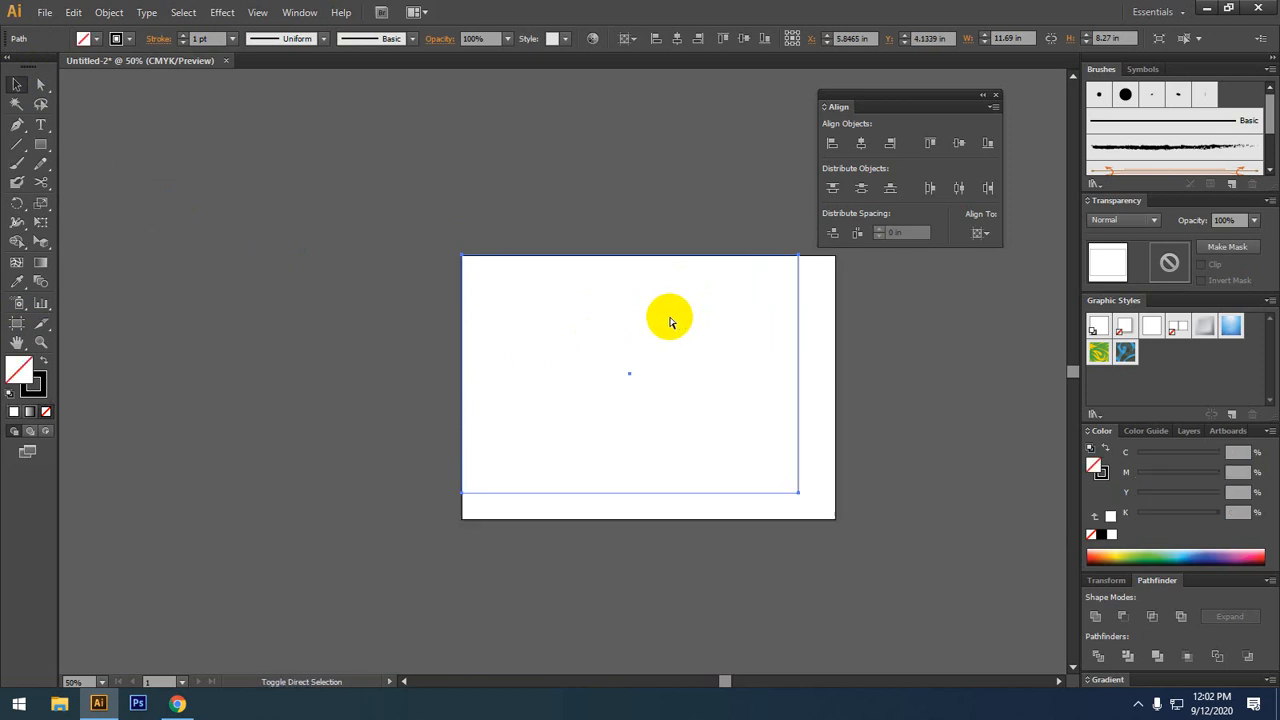
{"action": "key", "text": "ctrl+z"}
{"action": "key", "text": "ctrl+z"}
{"action": "key", "text": "ctrl+z"}
{"action": "key", "text": "ctrl+z"}
{"action": "key", "text": "ctrl+z"}
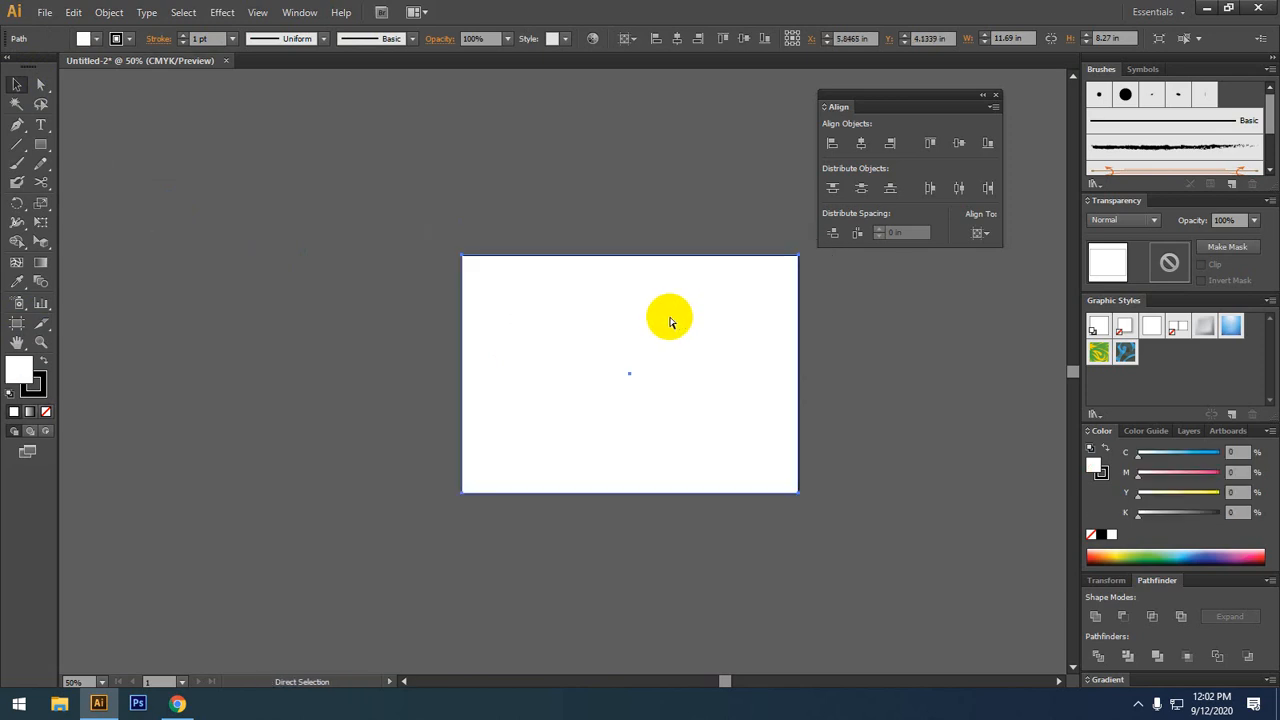
Step: Align the white-filled rectangle to the artboard's horizontal and vertical center again
{"action": "key", "text": "v"}
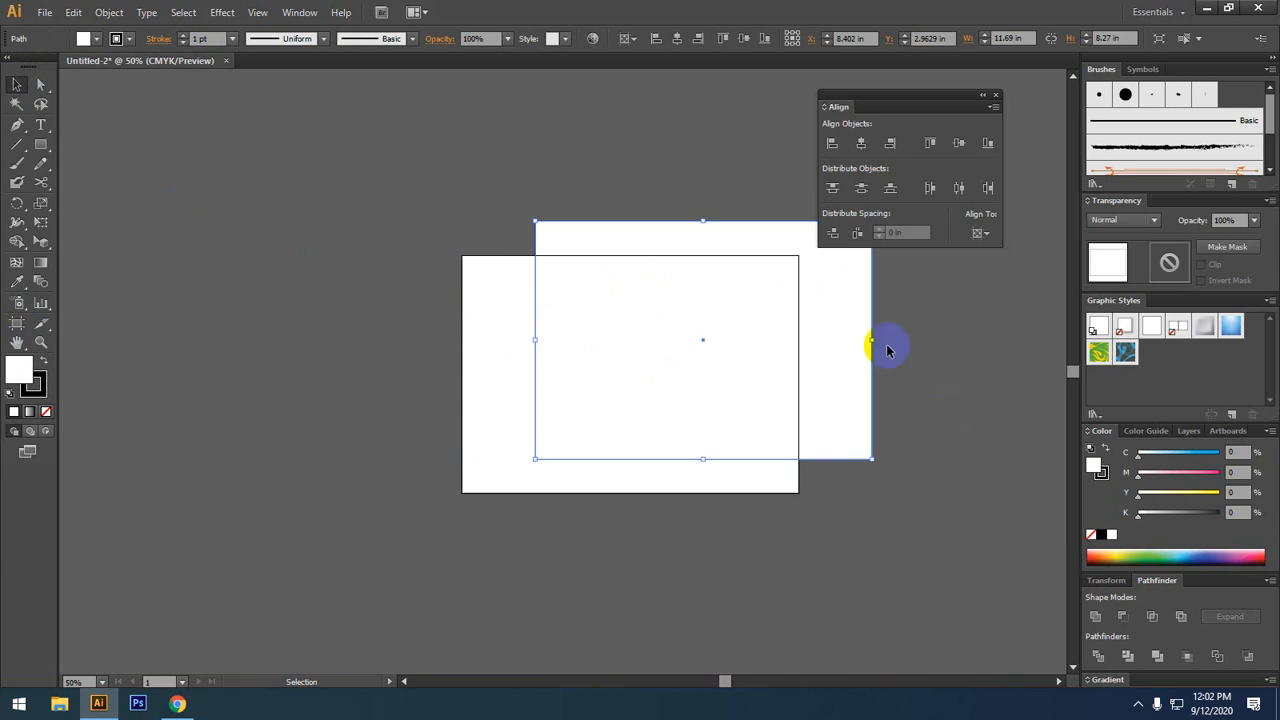
{"action": "left_click", "coordinate": [861, 143]}
{"action": "left_click", "coordinate": [957, 143]}
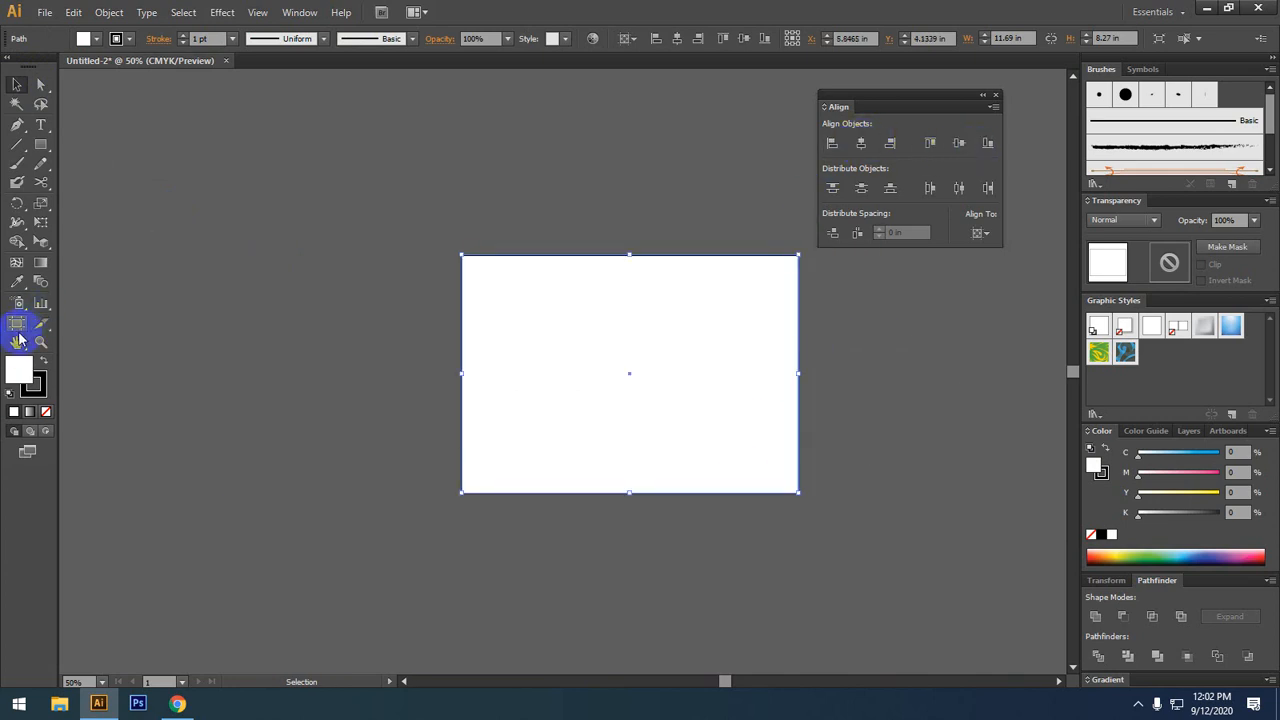
Step: Enlarge the artboard around the rectangle to about 16.36 by 11.57 in and deselect the rectangle
{"action": "left_click", "coordinate": [17, 323]}
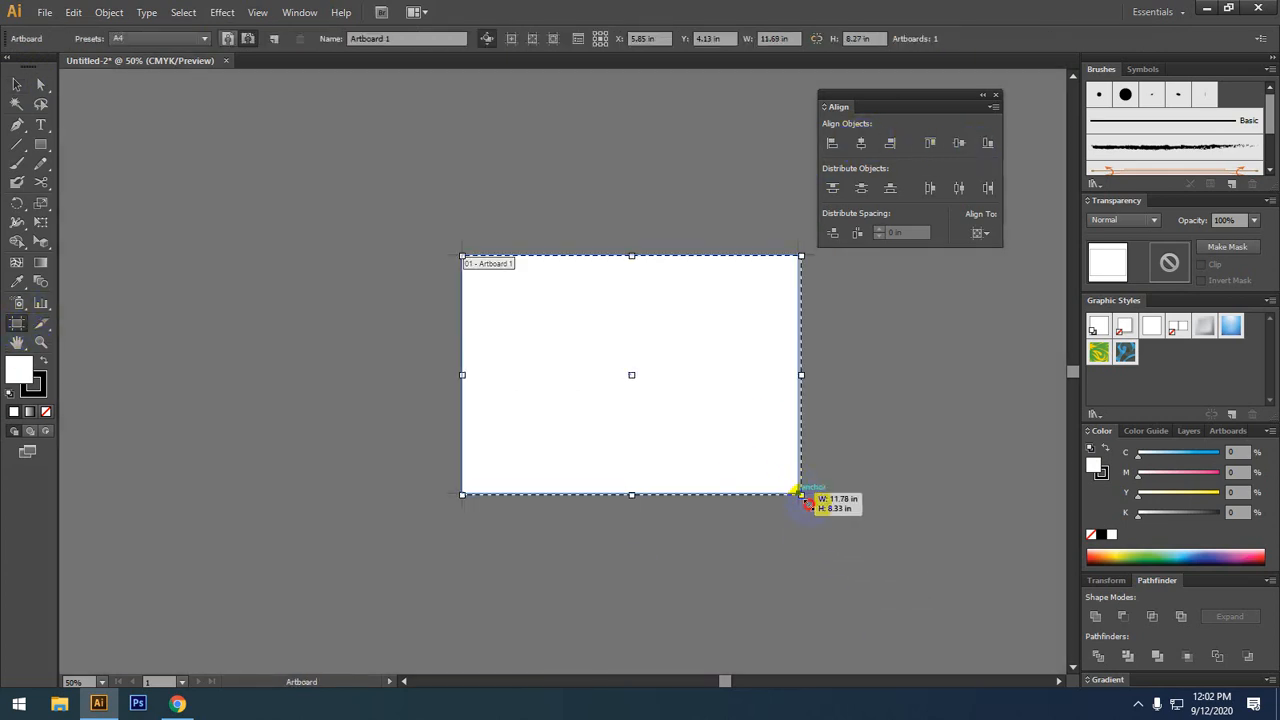
{"action": "left_click_drag", "start_coordinate": [799, 494], "coordinate": [870, 543]}
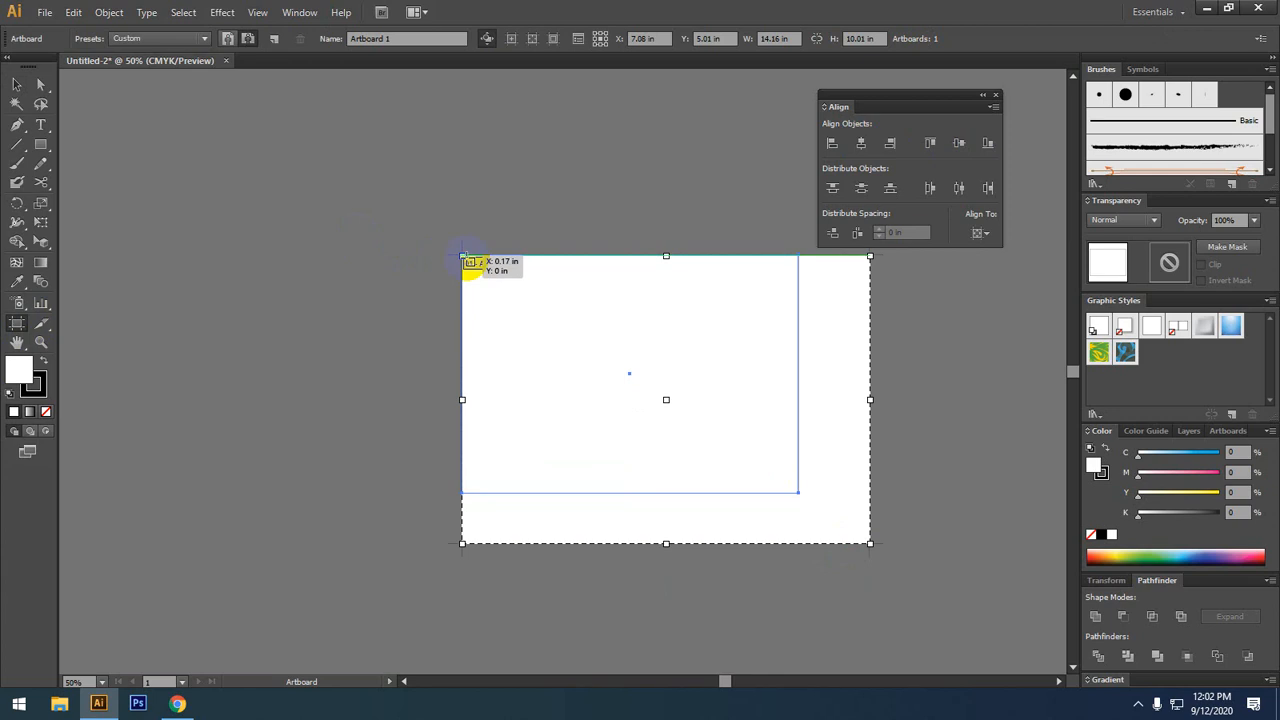
{"action": "left_click_drag", "start_coordinate": [462, 256], "coordinate": [399, 215]}
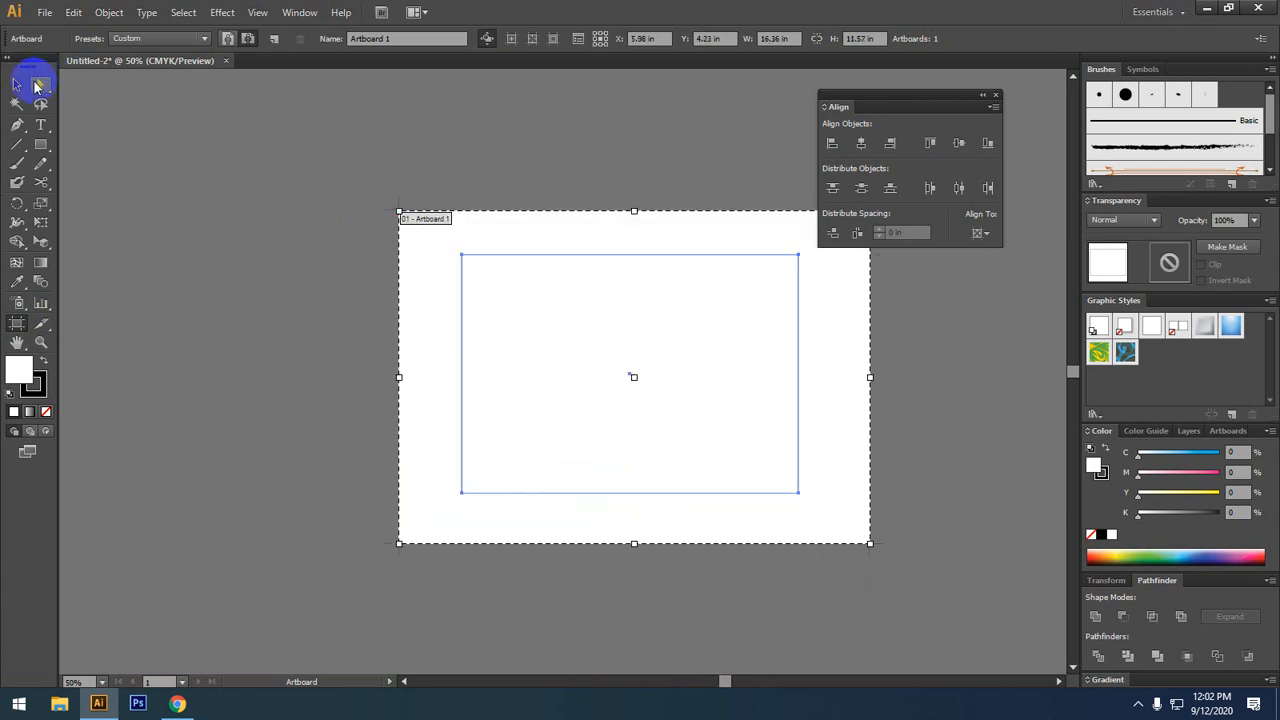
{"action": "left_click", "coordinate": [16, 84]}
{"action": "key", "text": "space"}
{"action": "left_click_drag", "start_coordinate": [401, 127], "coordinate": [217, 123]}
{"action": "left_click", "coordinate": [743, 444]}
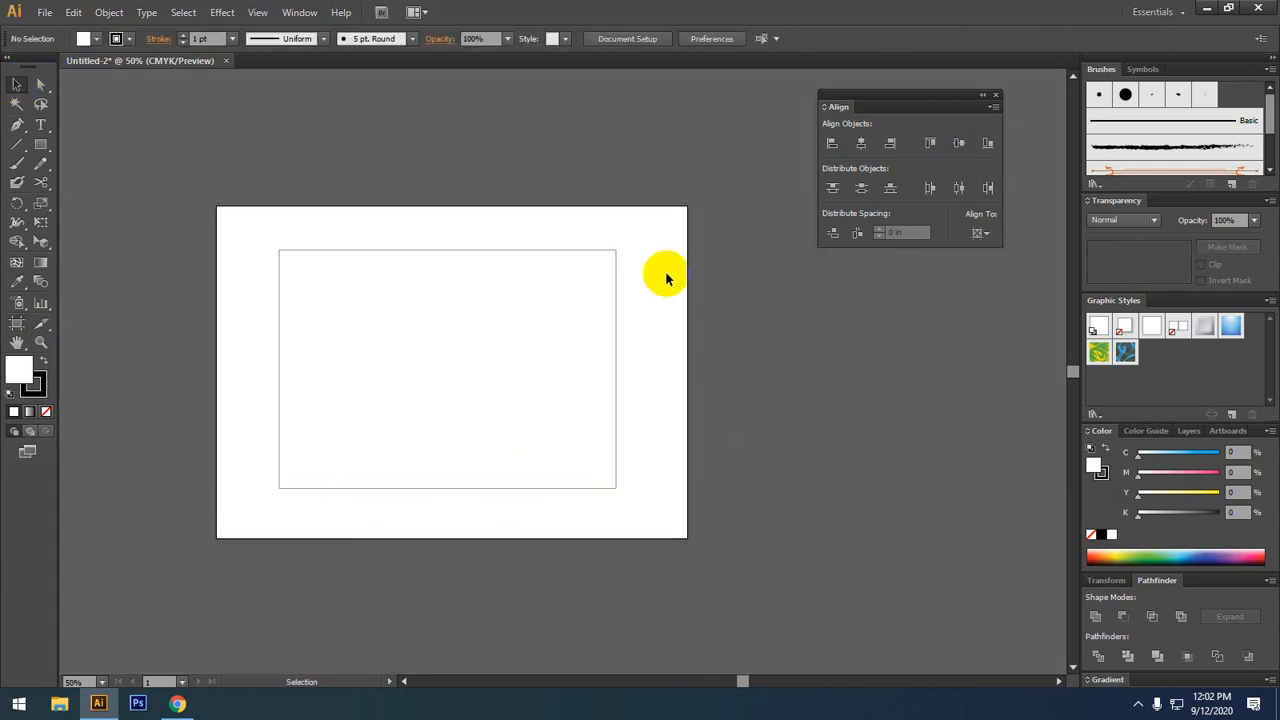
Step: Remove the rectangle's fill and offset its path outward by 0.125 in to create the bleed outline
{"action": "left_click_drag", "start_coordinate": [655, 285], "coordinate": [337, 537]}
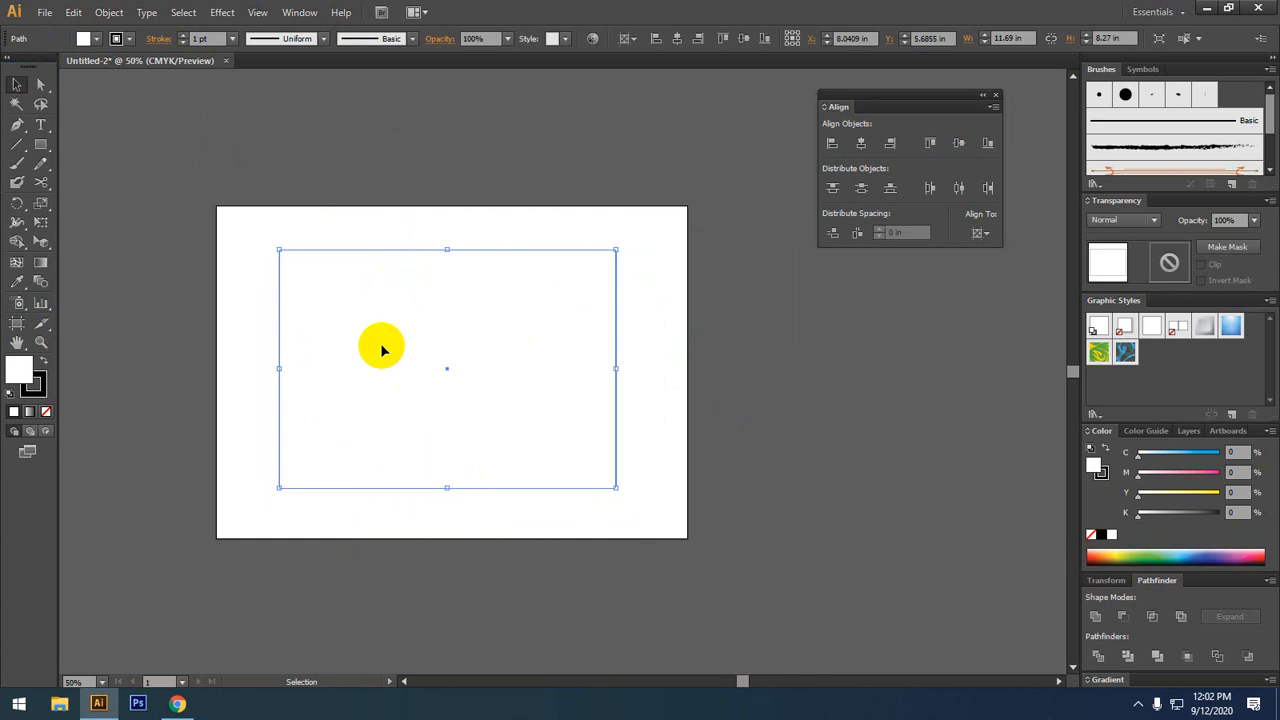
{"action": "left_click", "coordinate": [45, 411]}
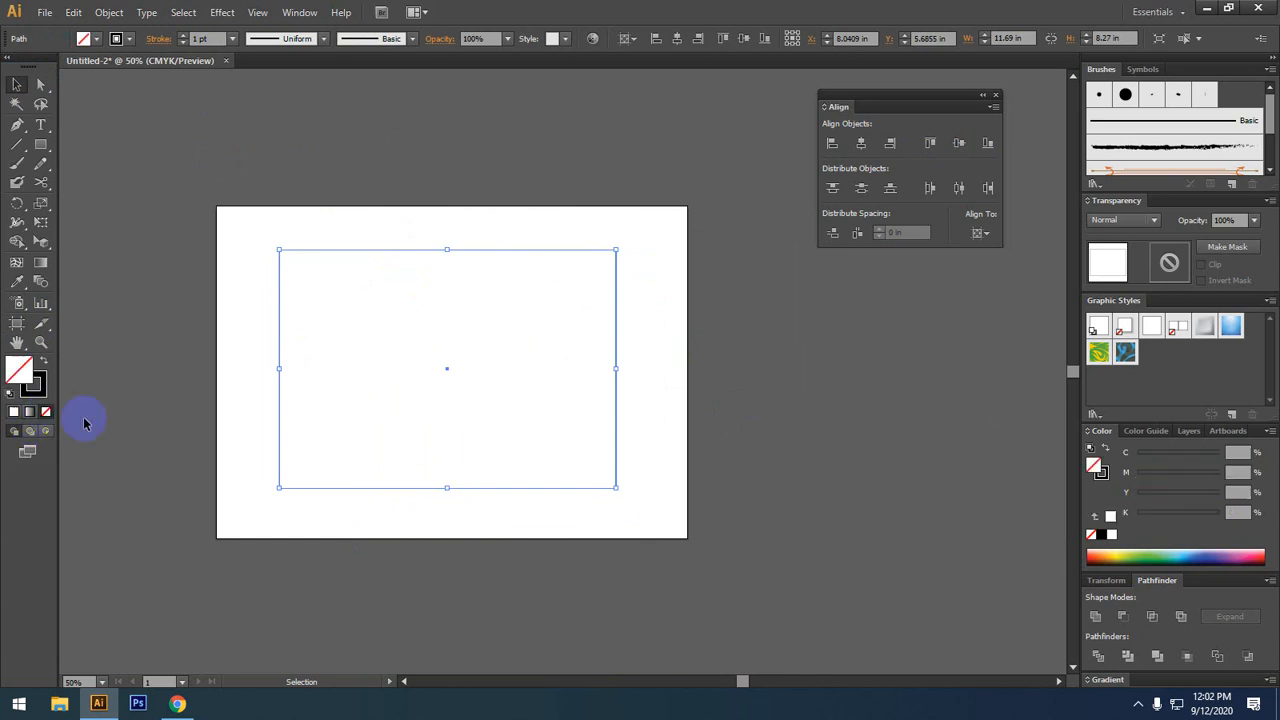
{"action": "left_click", "coordinate": [109, 12]}
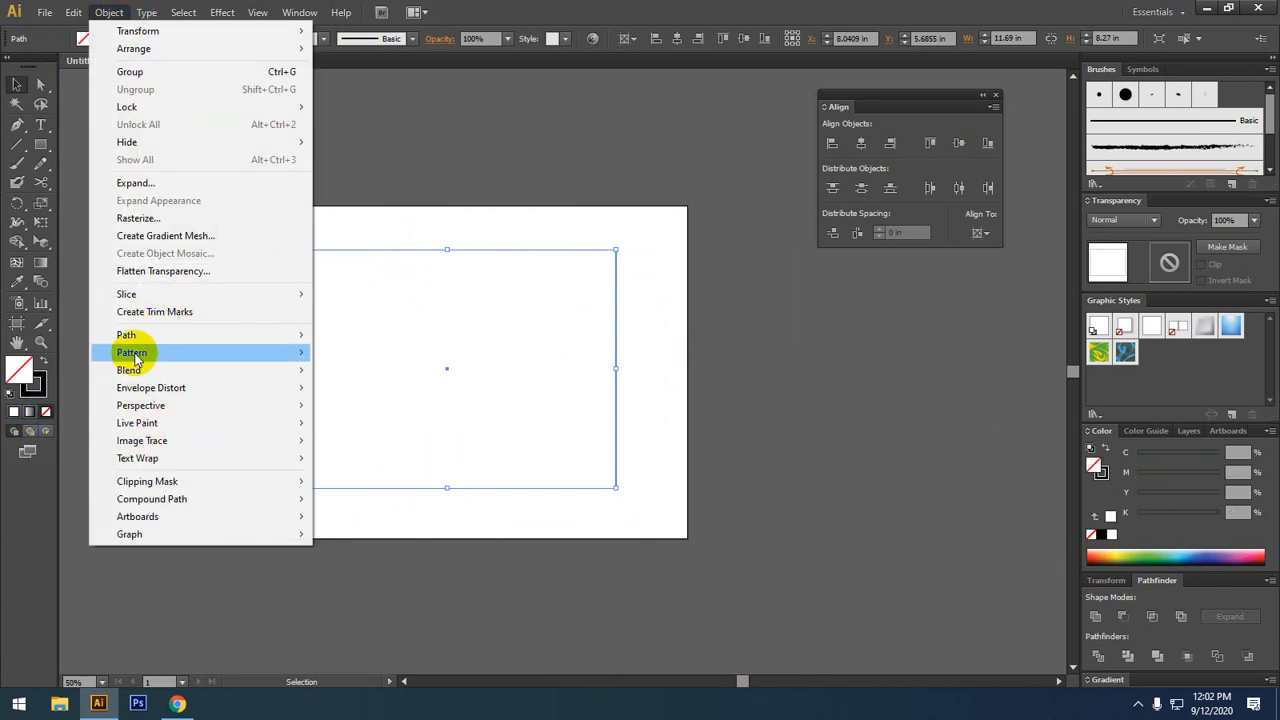
{"action": "mouse_move", "coordinate": [300, 335]}
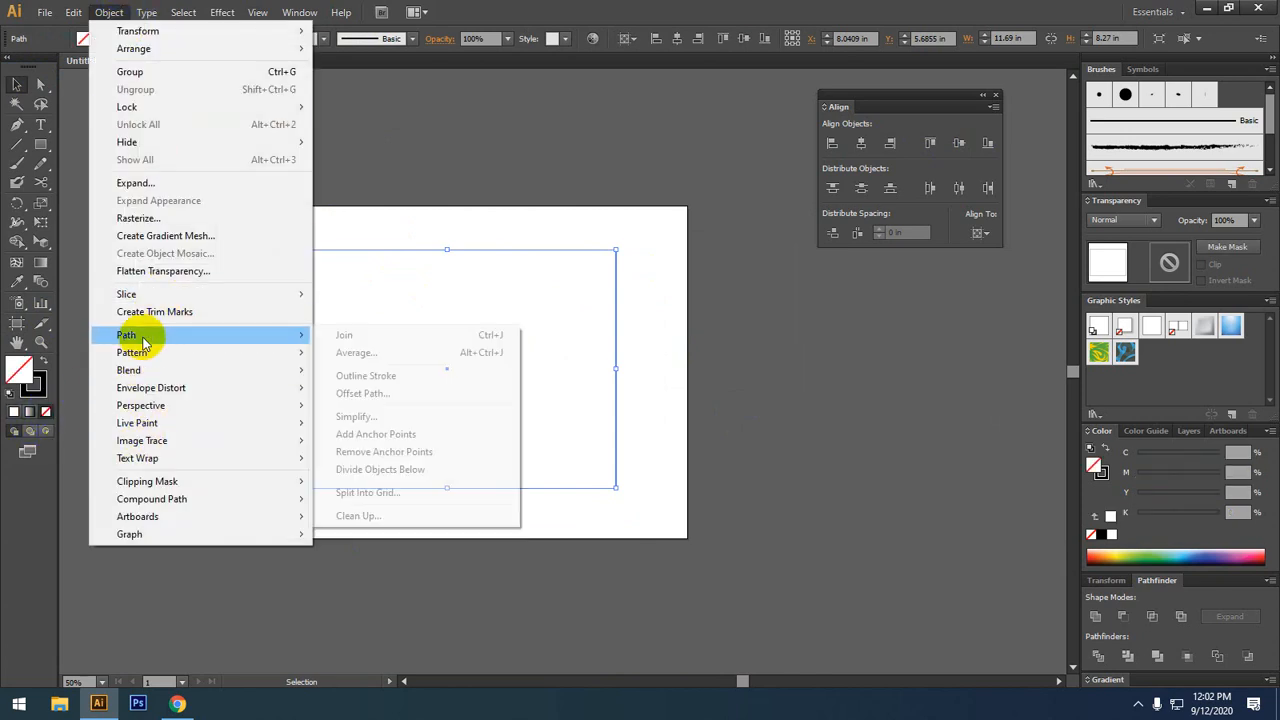
{"action": "left_click", "coordinate": [363, 394]}
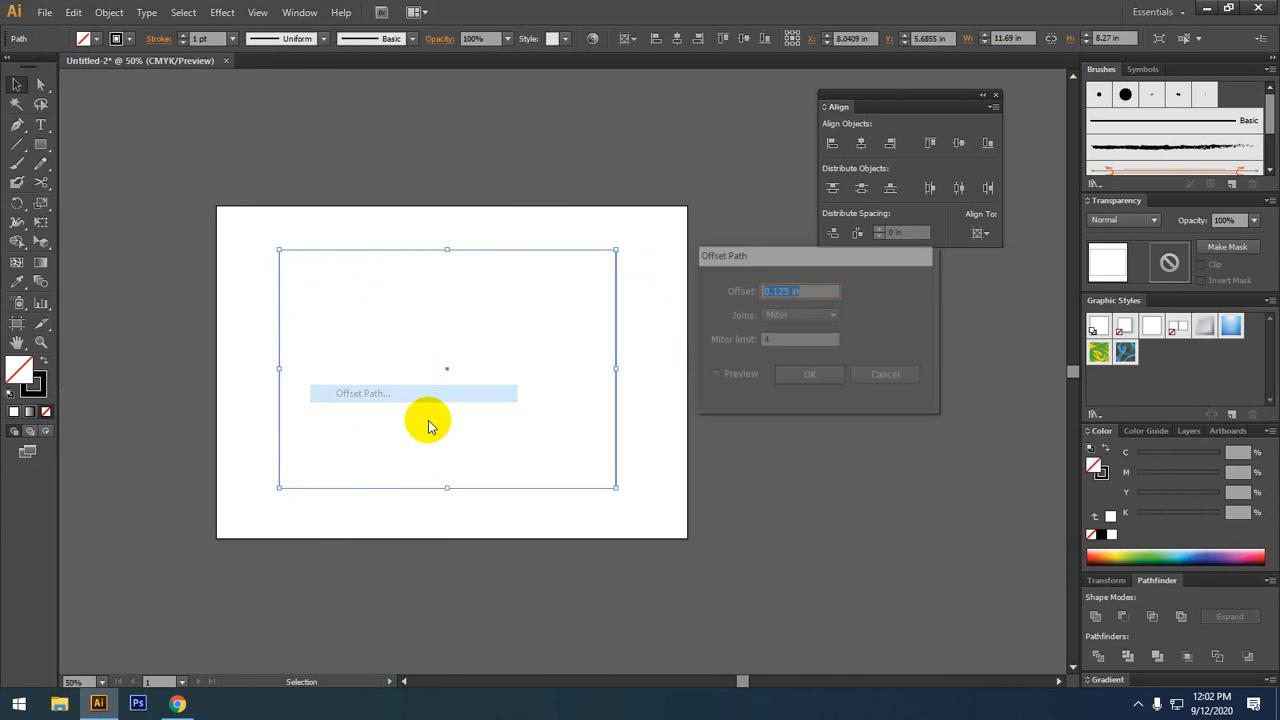
{"action": "left_click", "coordinate": [731, 379]}
{"action": "left_click", "coordinate": [812, 379]}
{"action": "left_click", "coordinate": [728, 519]}
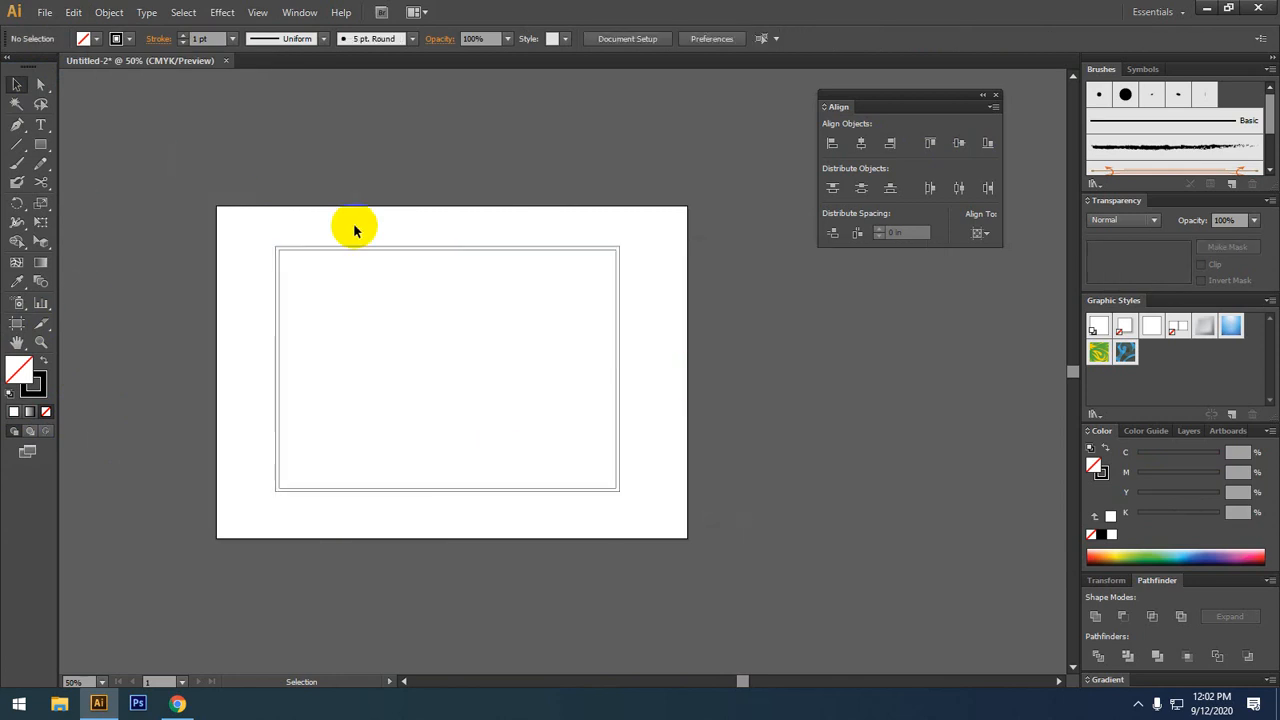
Step: Split the inner rectangle into a grid of 1 row and 3 columns with a 0 in gutter
{"action": "scroll", "coordinate": [306, 240], "scroll_direction": "up", "scroll_amount": 4}
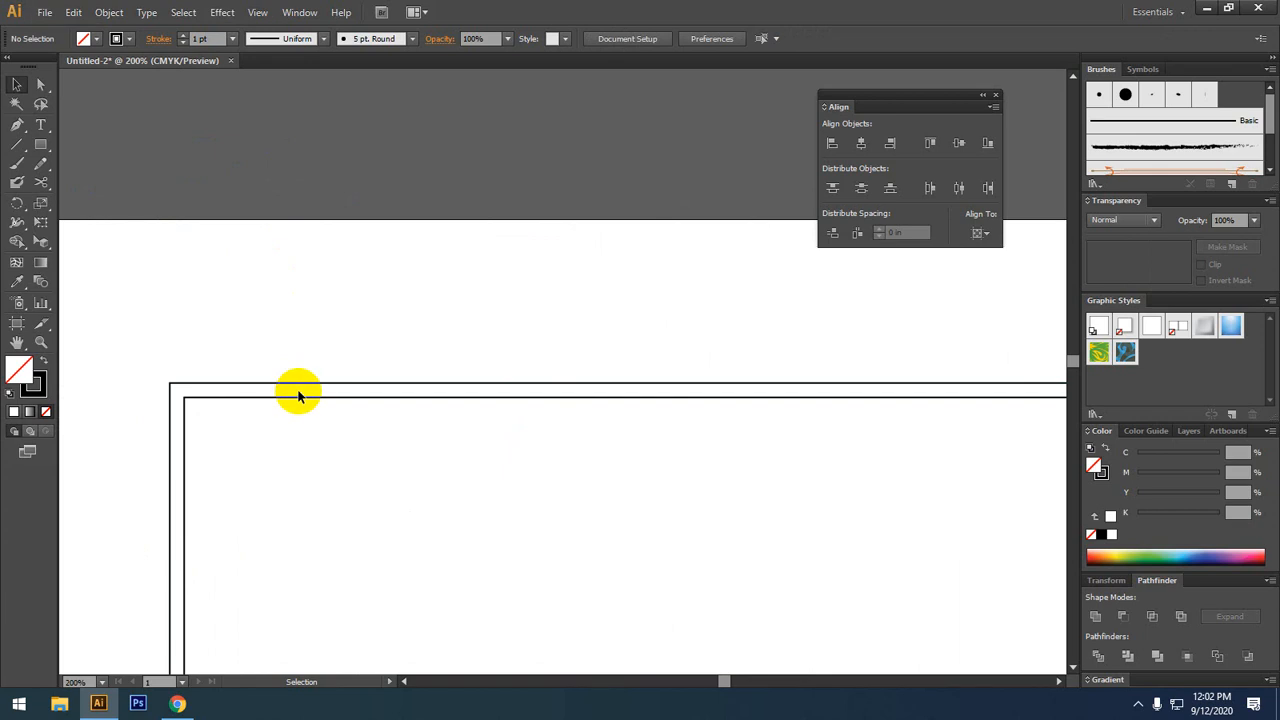
{"action": "scroll", "coordinate": [298, 395], "scroll_direction": "down", "scroll_amount": 3}
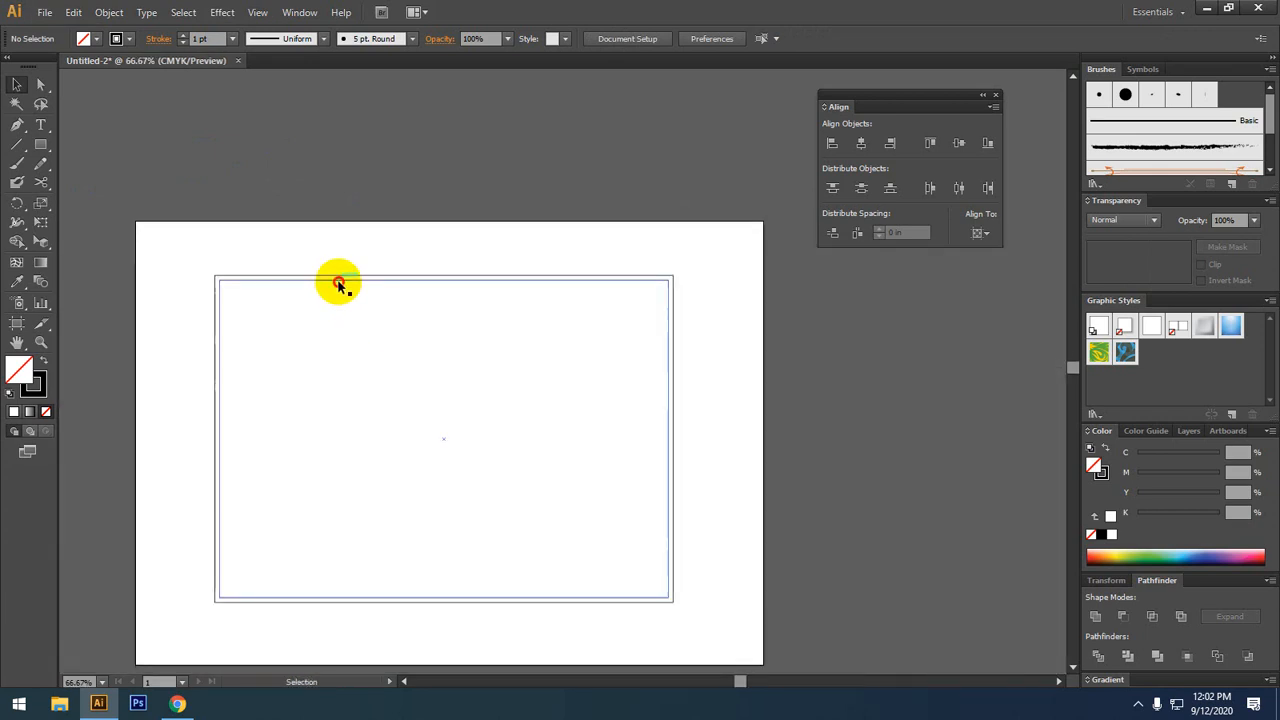
{"action": "left_click", "coordinate": [340, 284]}
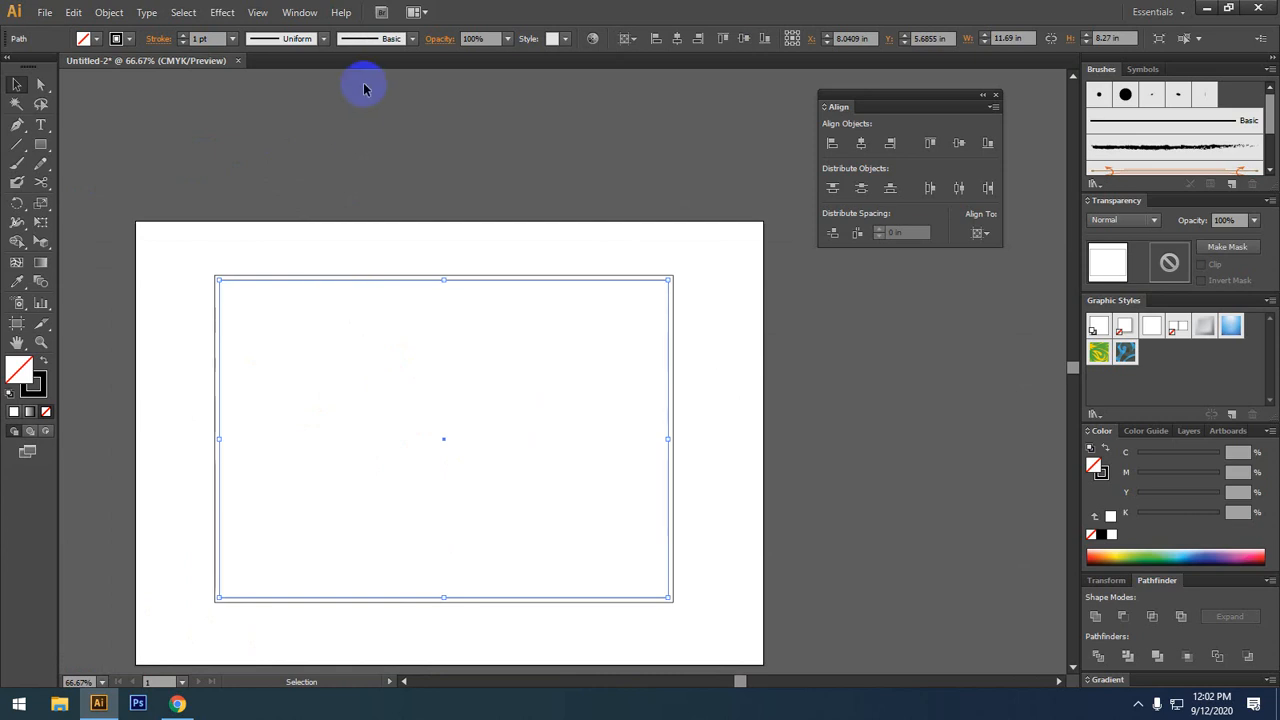
{"action": "left_click", "coordinate": [109, 12]}
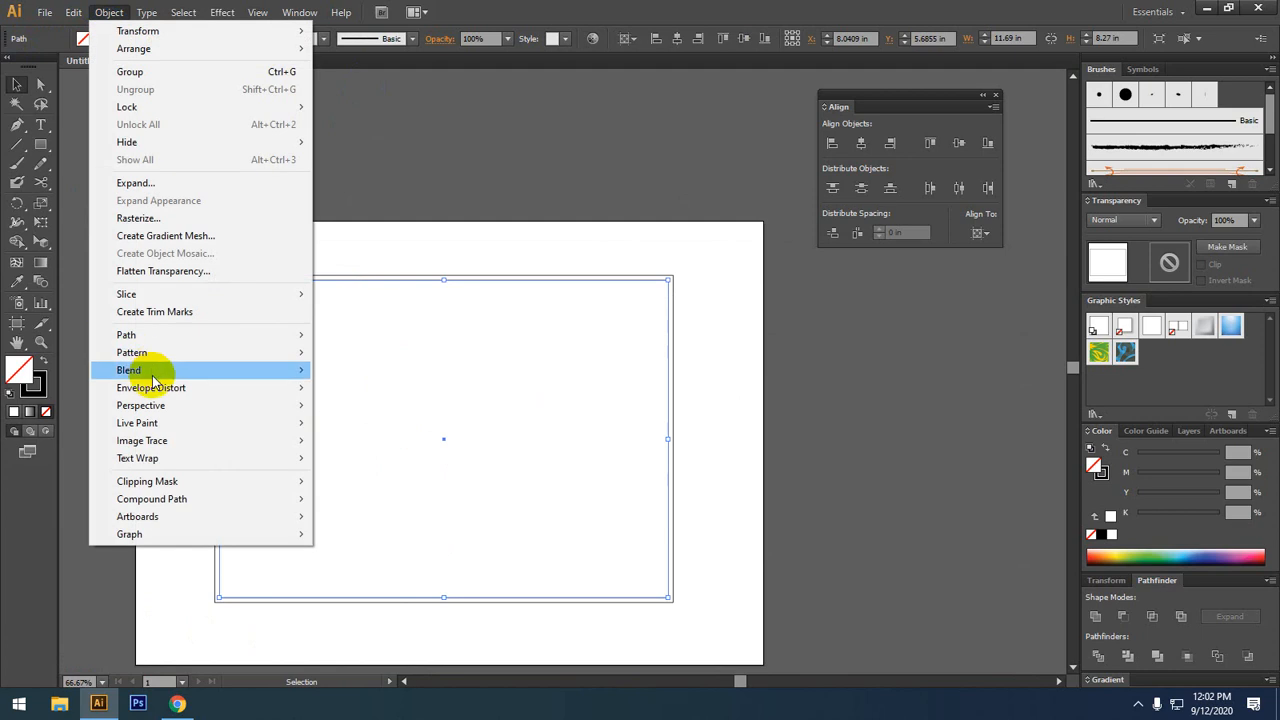
{"action": "mouse_move", "coordinate": [163, 334]}
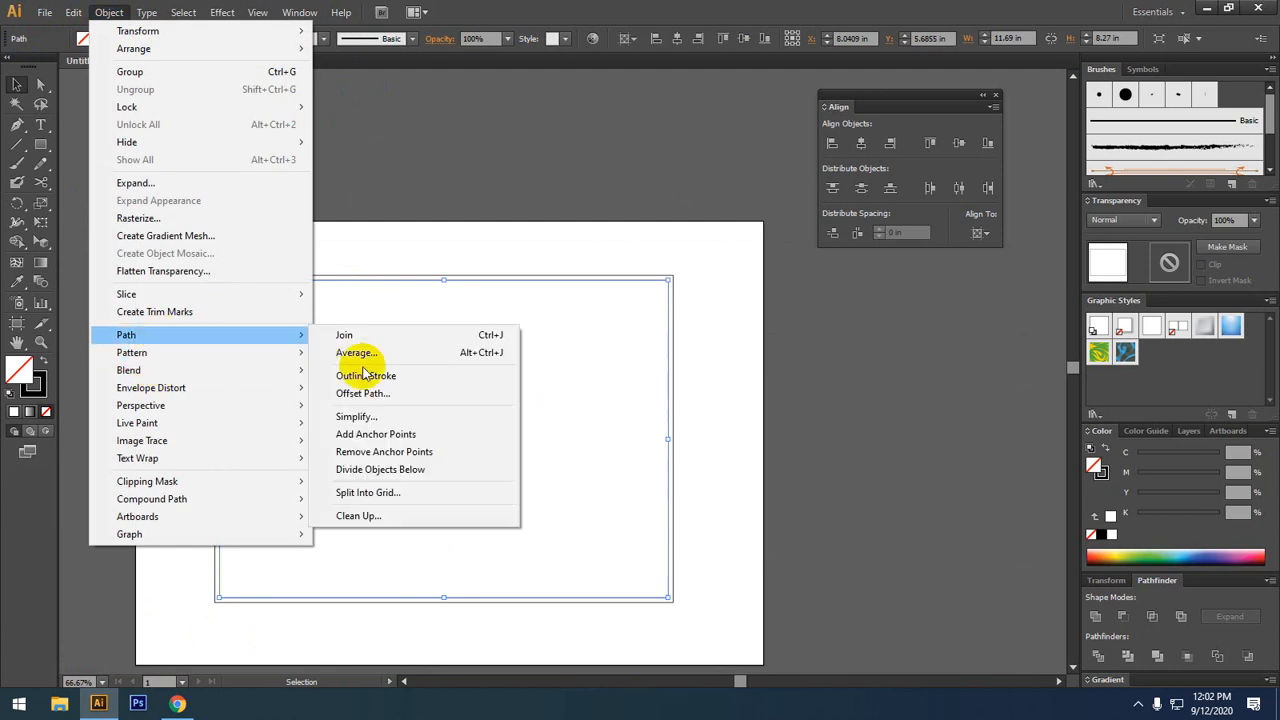
{"action": "left_click", "coordinate": [376, 490]}
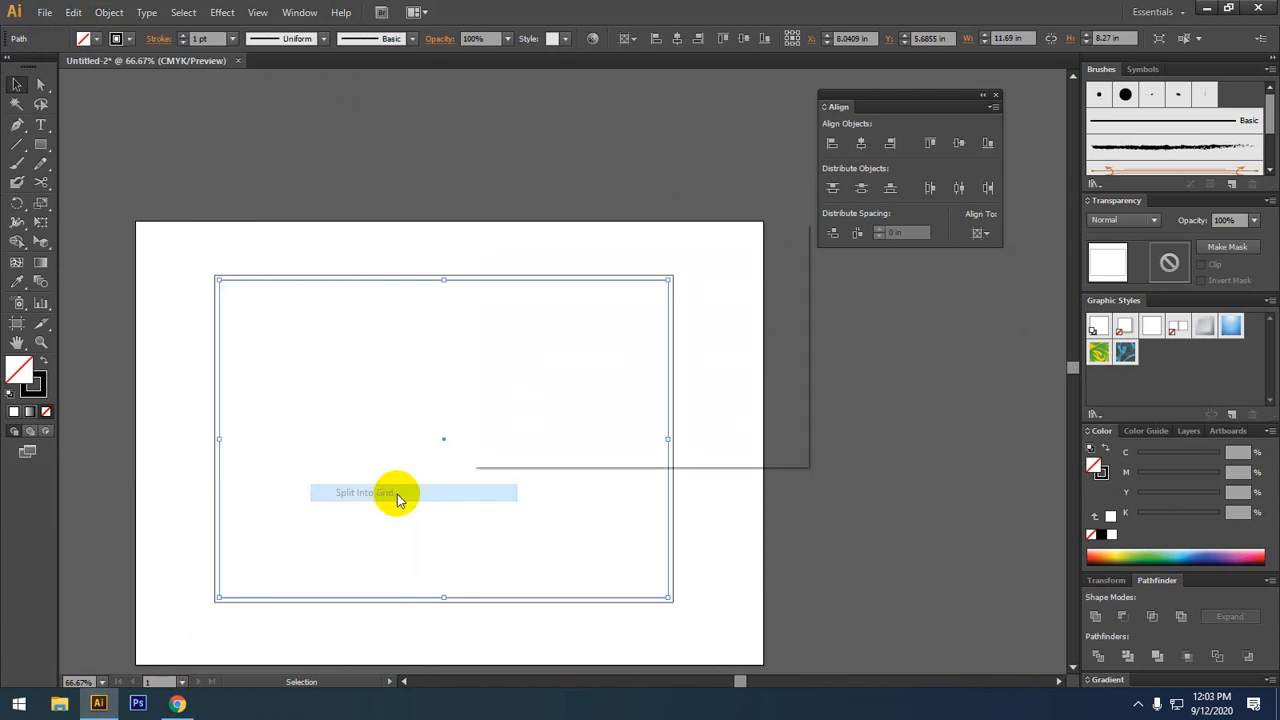
{"action": "left_click_drag", "start_coordinate": [634, 237], "coordinate": [610, 82]}
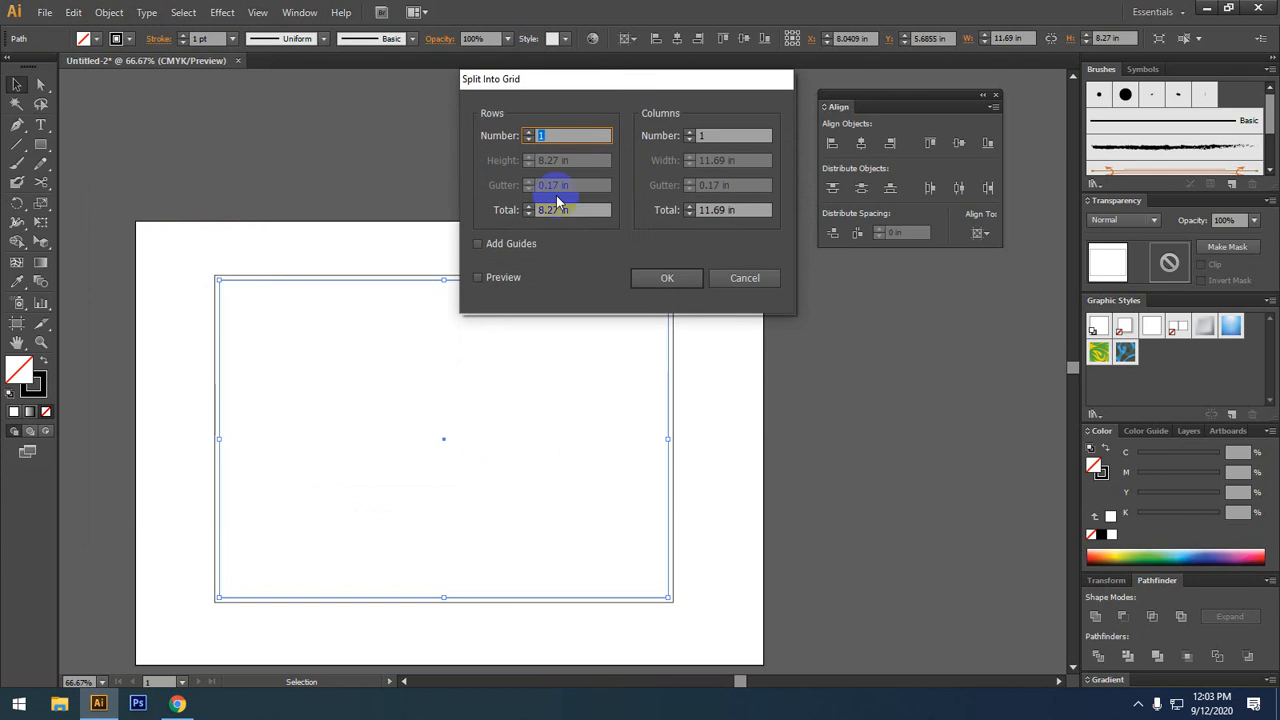
{"action": "left_click", "coordinate": [478, 277]}
{"action": "left_click", "coordinate": [733, 133]}
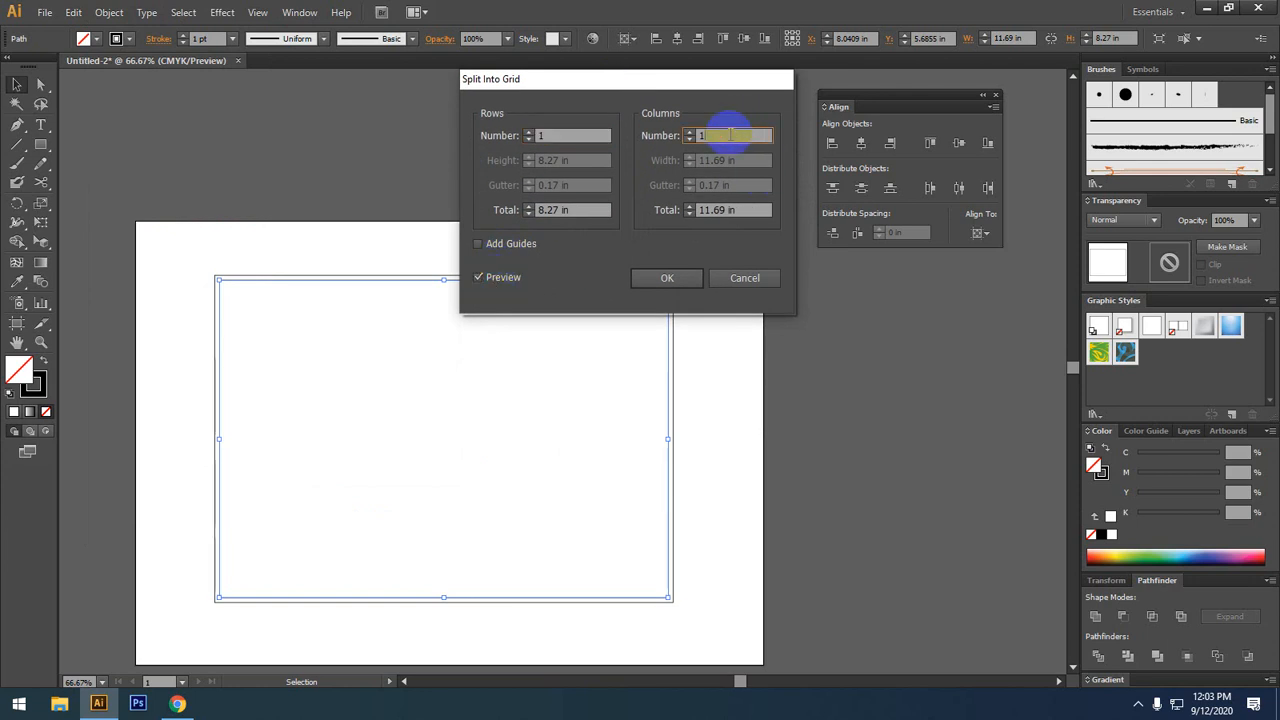
{"action": "key", "text": "Up"}
{"action": "key", "text": "Up"}
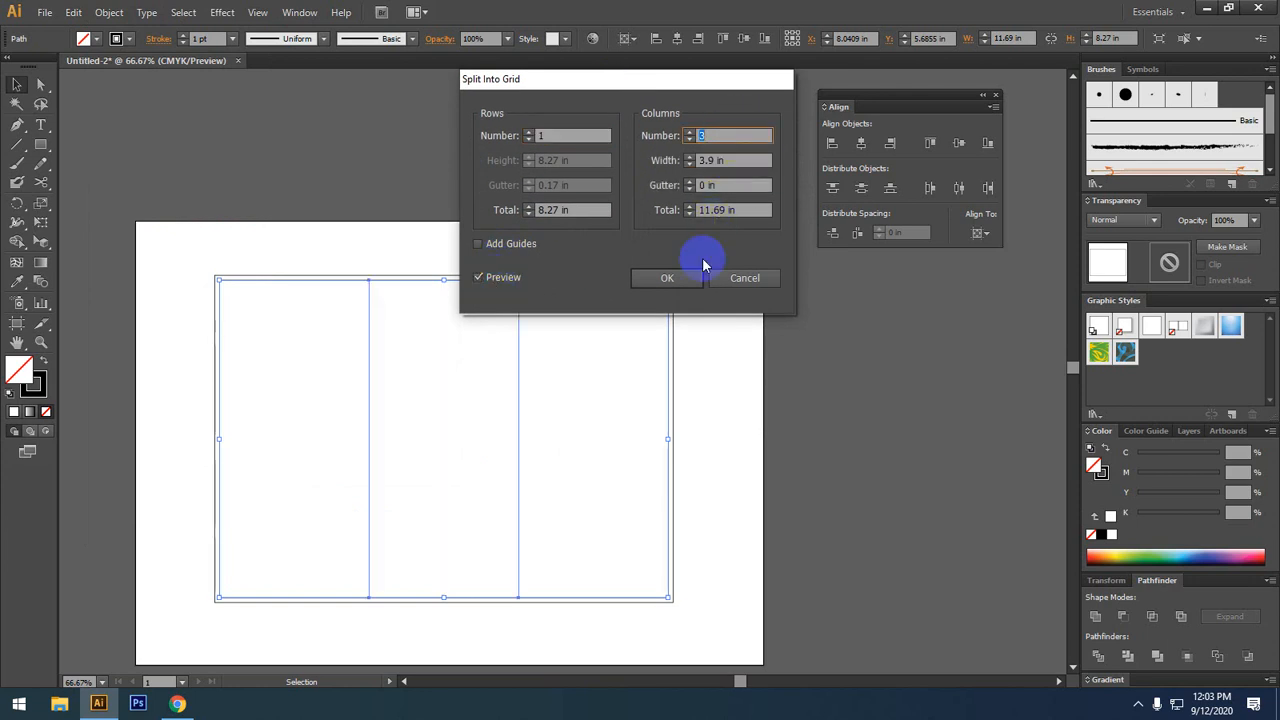
{"action": "left_click", "coordinate": [672, 277]}
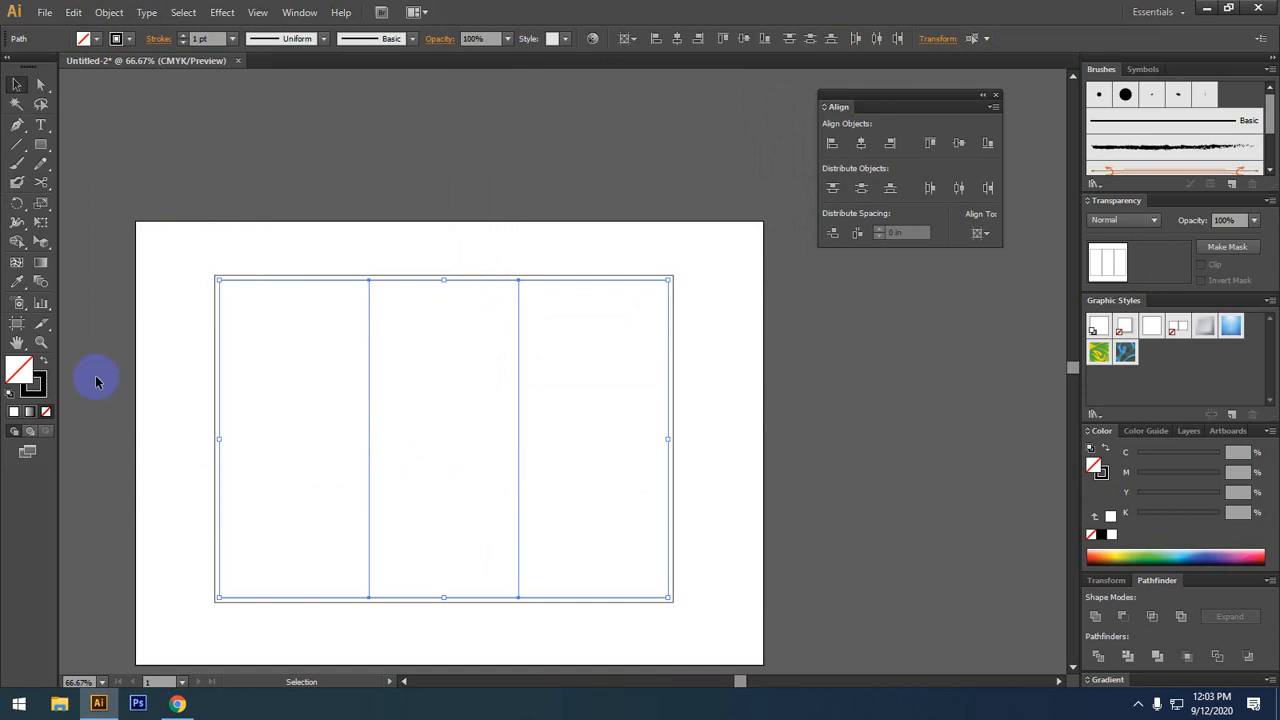
Step: Offset the three column rectangles by -0.25 in to create inner margin rectangles, also previewing a -0.125 in offset
{"action": "left_click", "coordinate": [106, 12]}
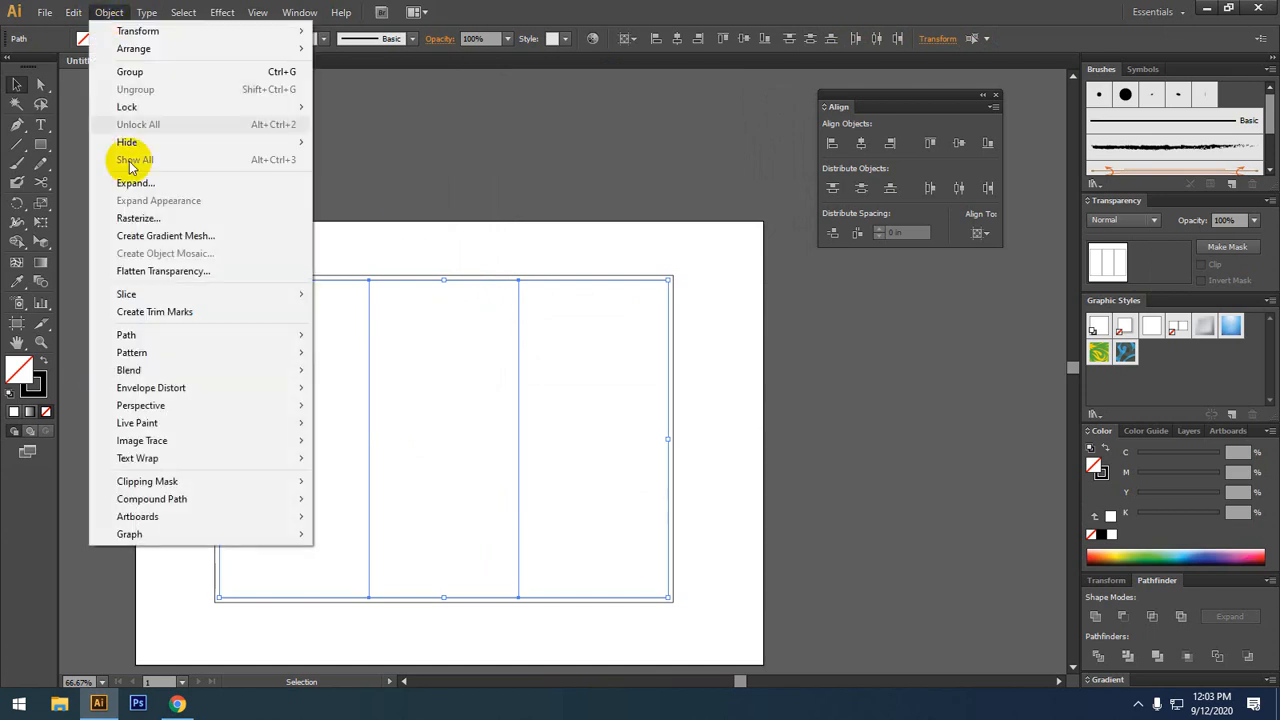
{"action": "mouse_move", "coordinate": [168, 334]}
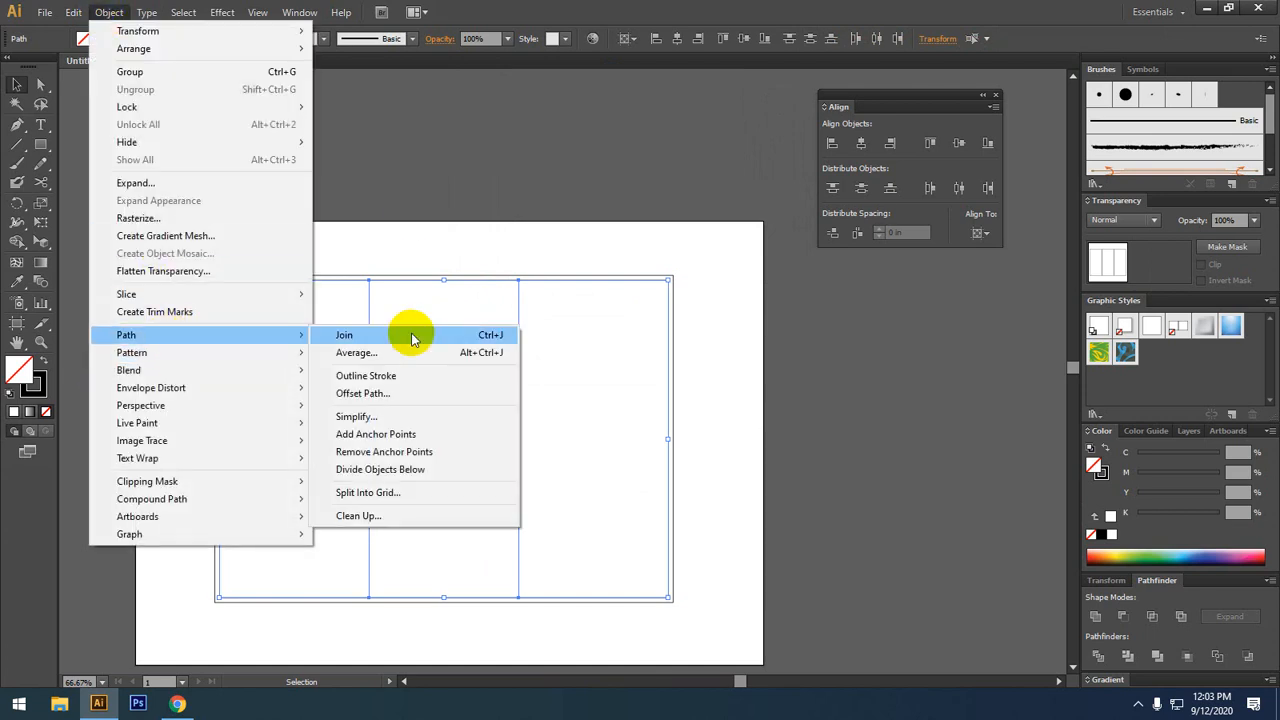
{"action": "left_click", "coordinate": [378, 396]}
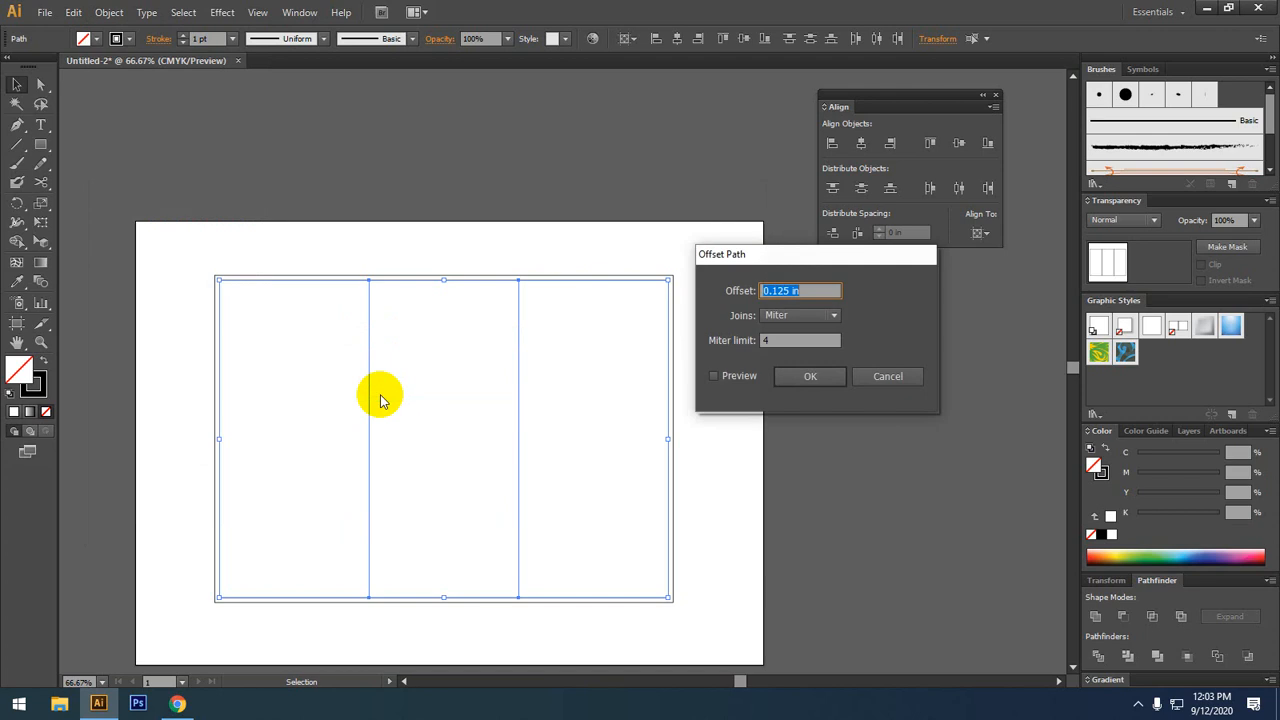
{"action": "left_click", "coordinate": [737, 375]}
{"action": "left_click", "coordinate": [815, 288]}
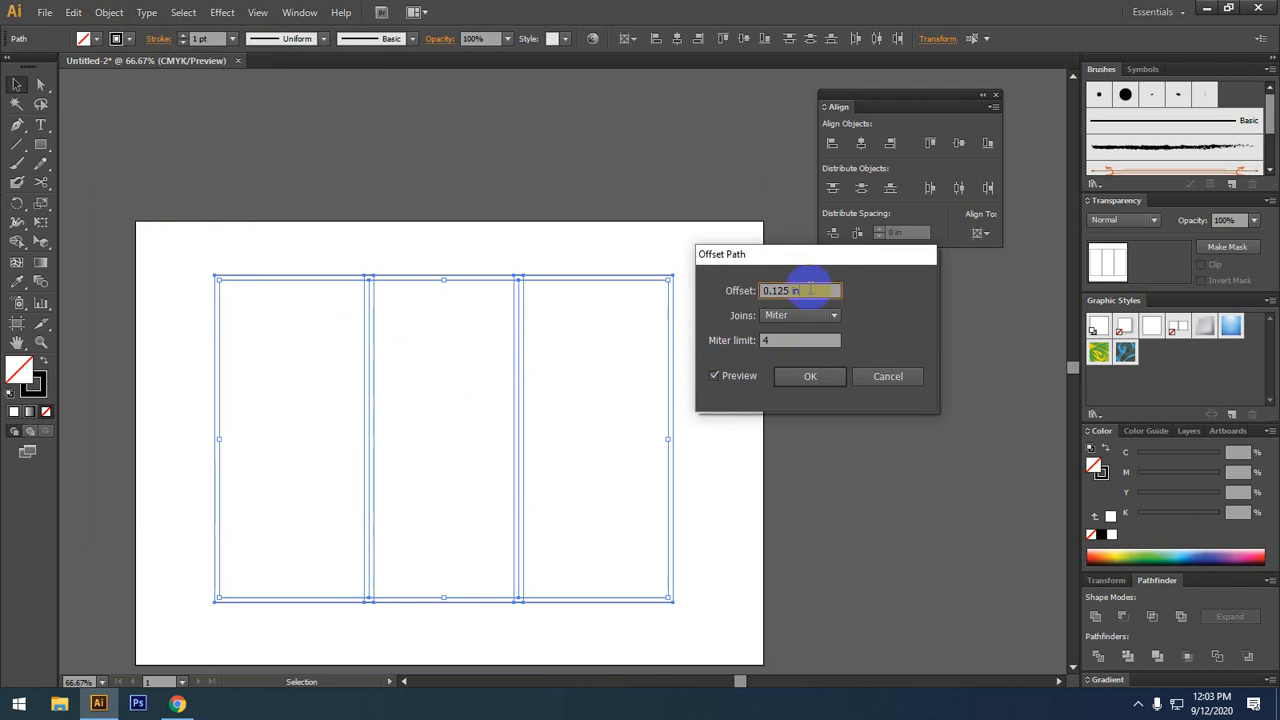
{"action": "type", "text": "-0.25"}
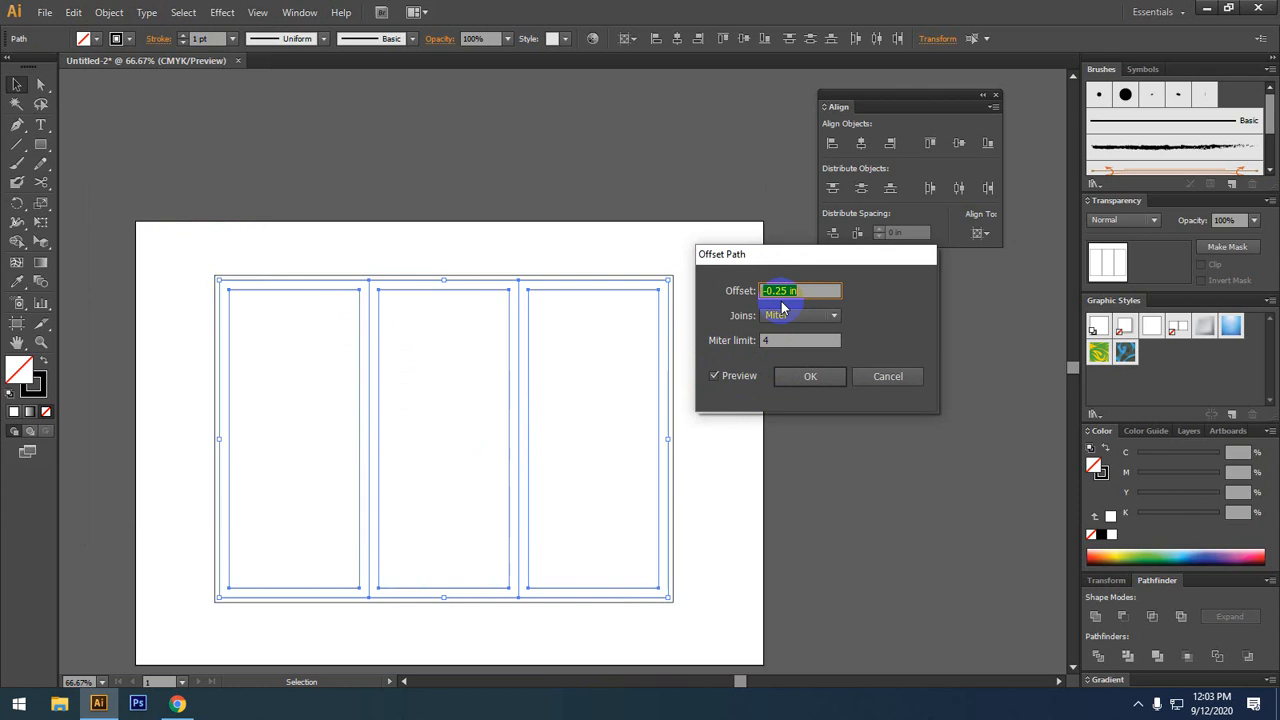
{"action": "type", "text": "-0.125"}
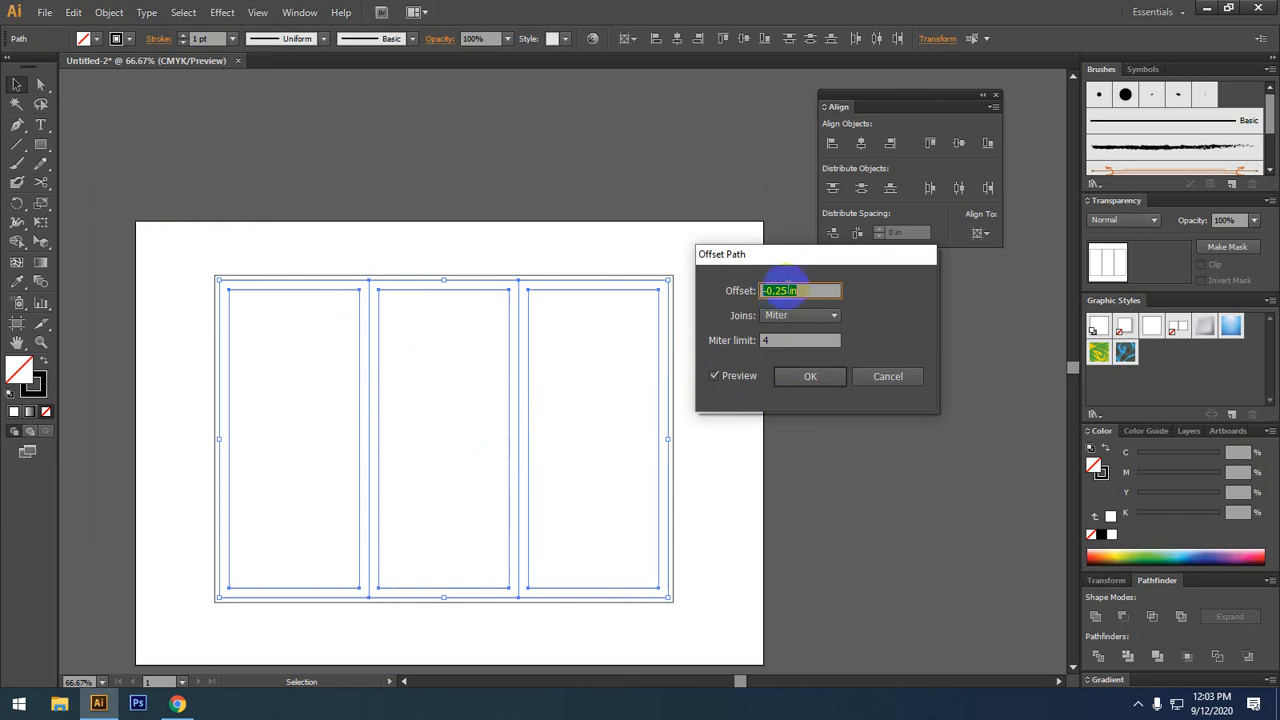
{"action": "left_click", "coordinate": [808, 288]}
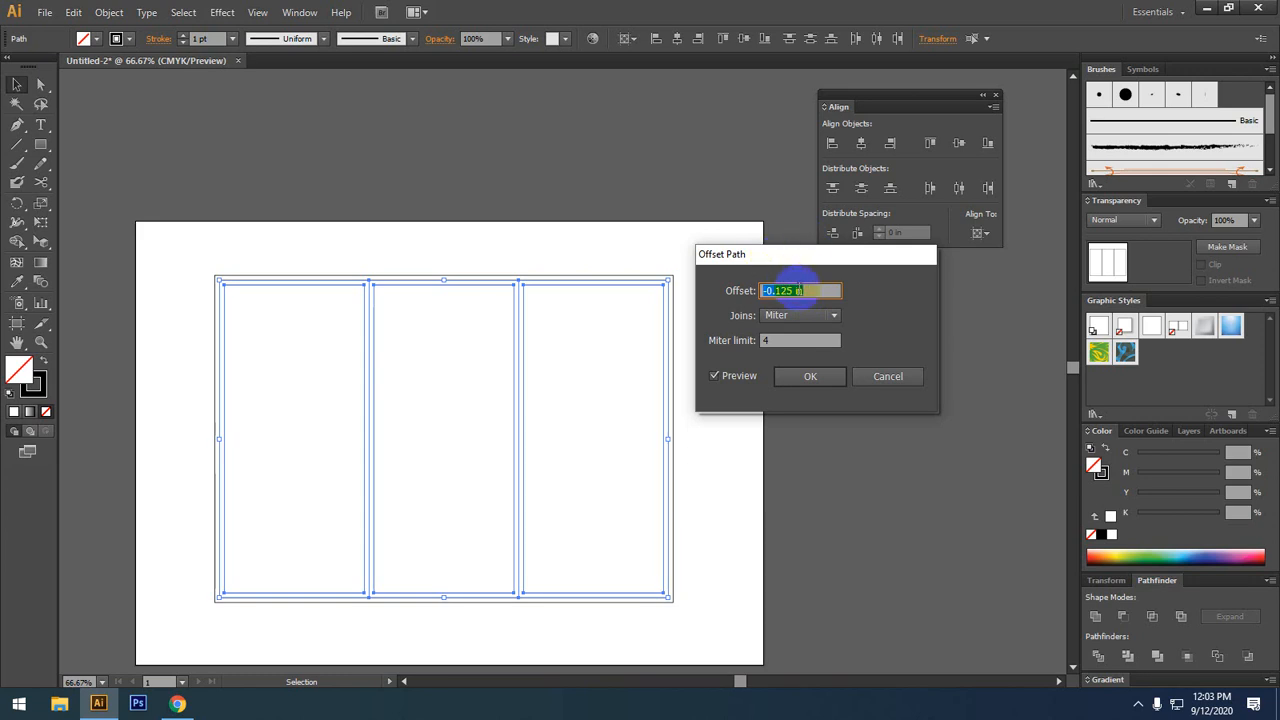
{"action": "scroll", "coordinate": [798, 289], "scroll_direction": "down", "scroll_amount": 1}
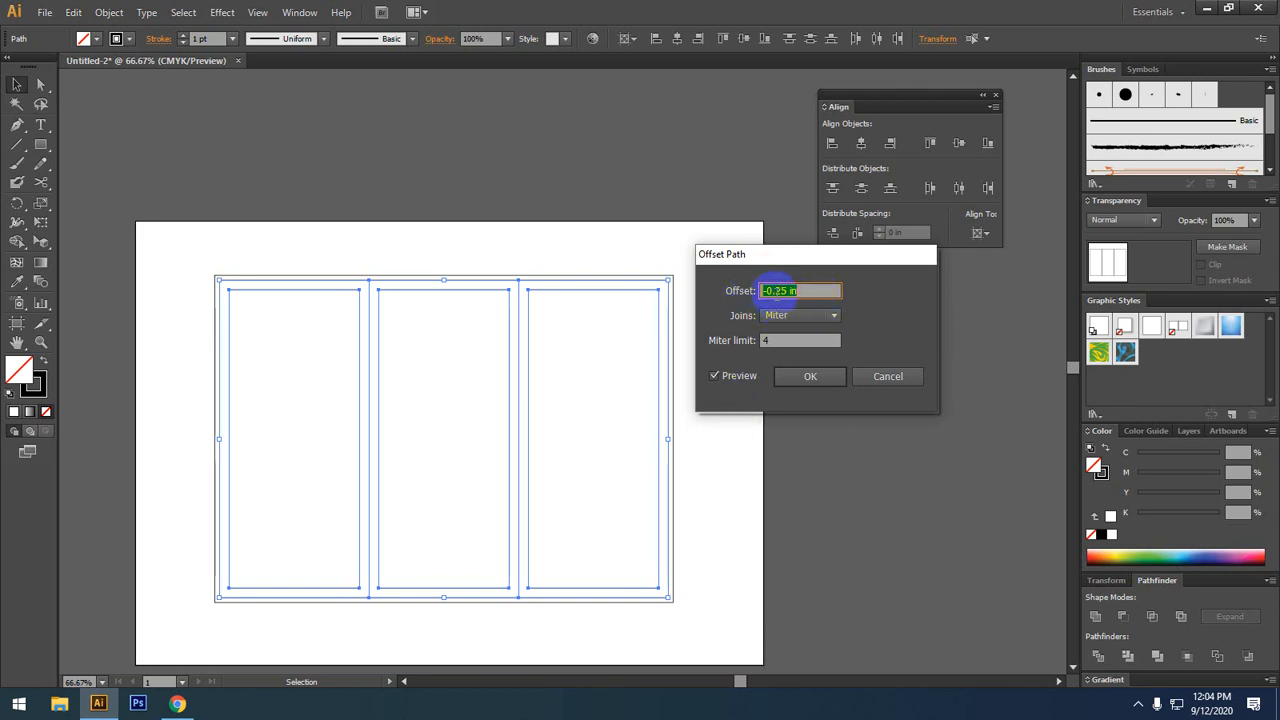
{"action": "left_click", "coordinate": [818, 375]}
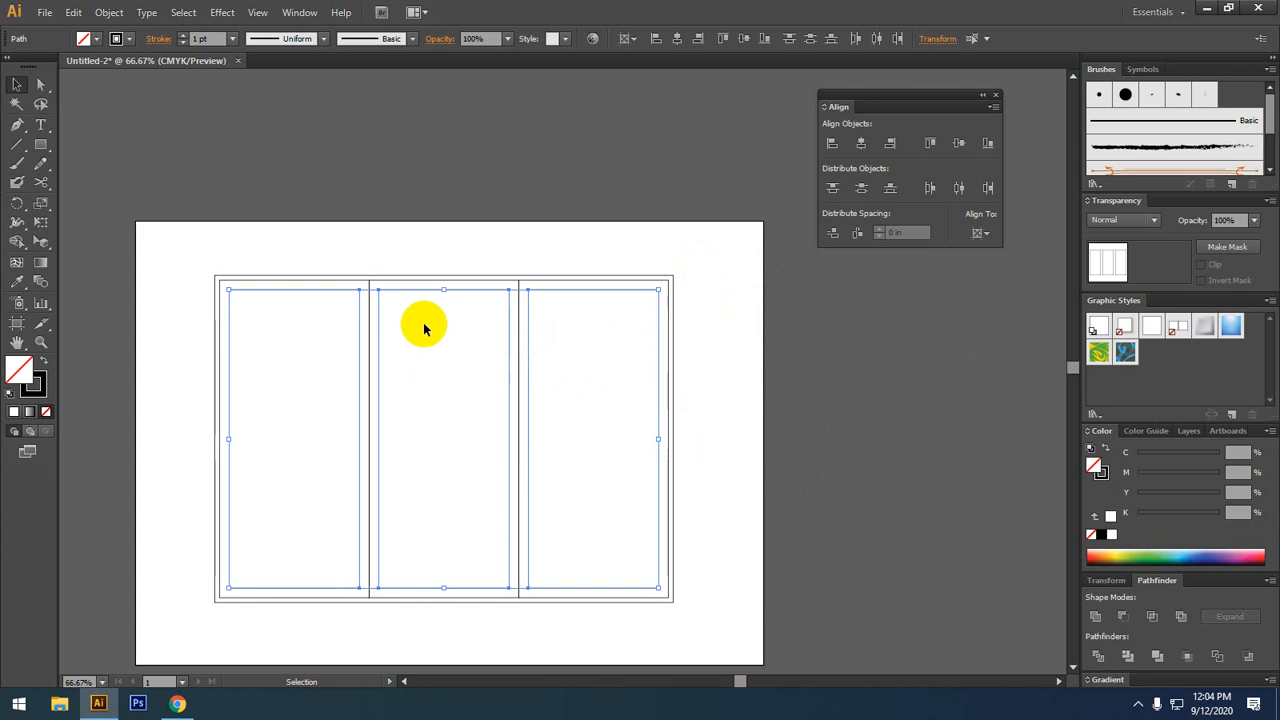
Step: Try converting only the three inner margin rectangles into guides, and undo the conversion
{"action": "right_click", "coordinate": [420, 290]}
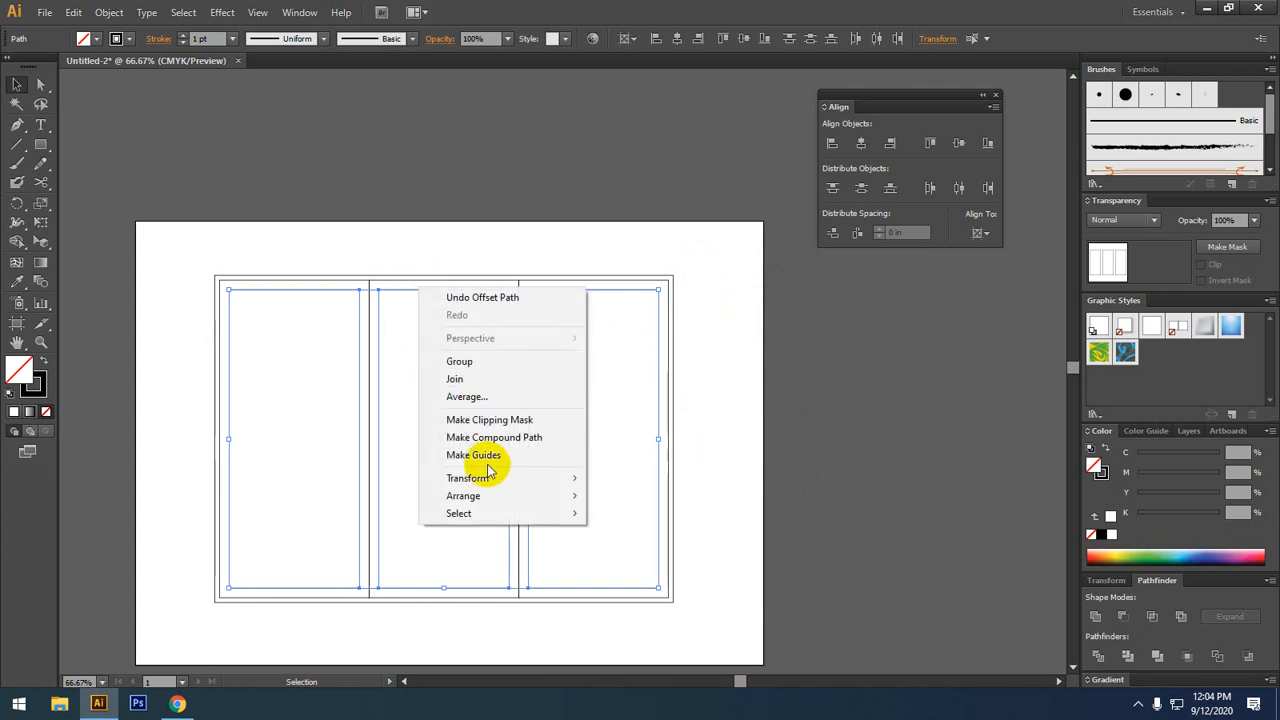
{"action": "right_click", "coordinate": [348, 289]}
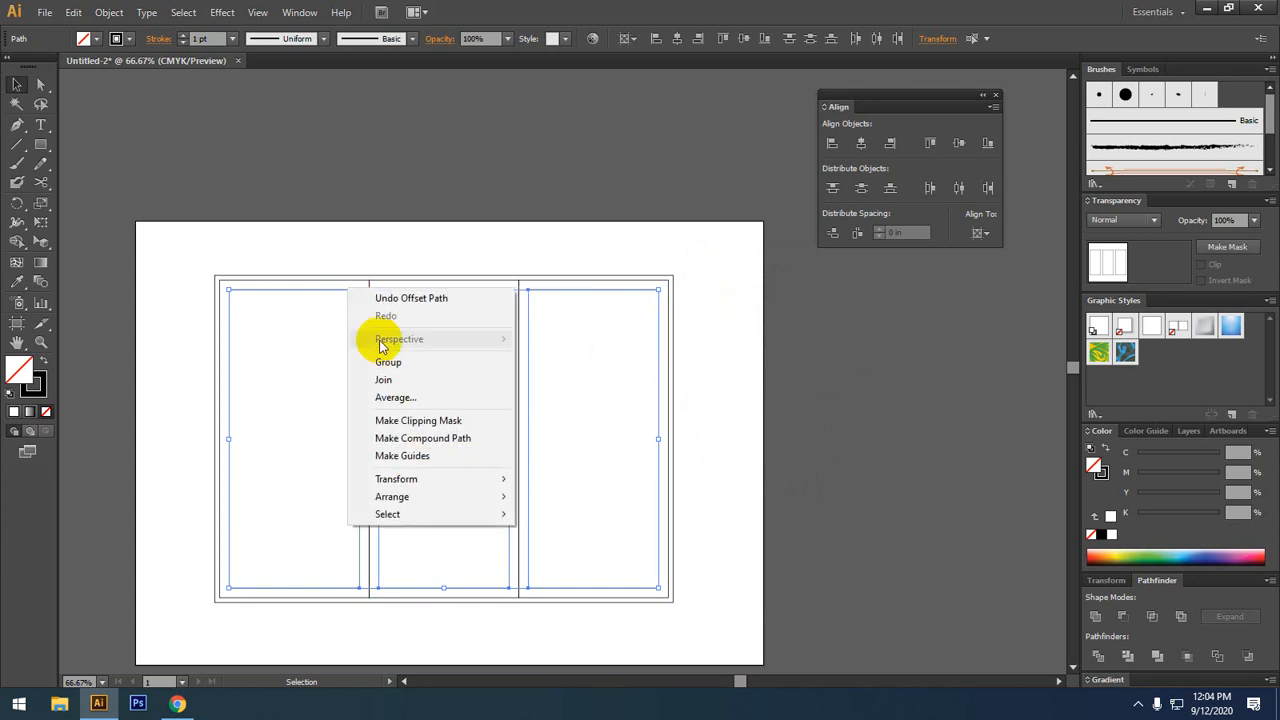
{"action": "left_click", "coordinate": [411, 458]}
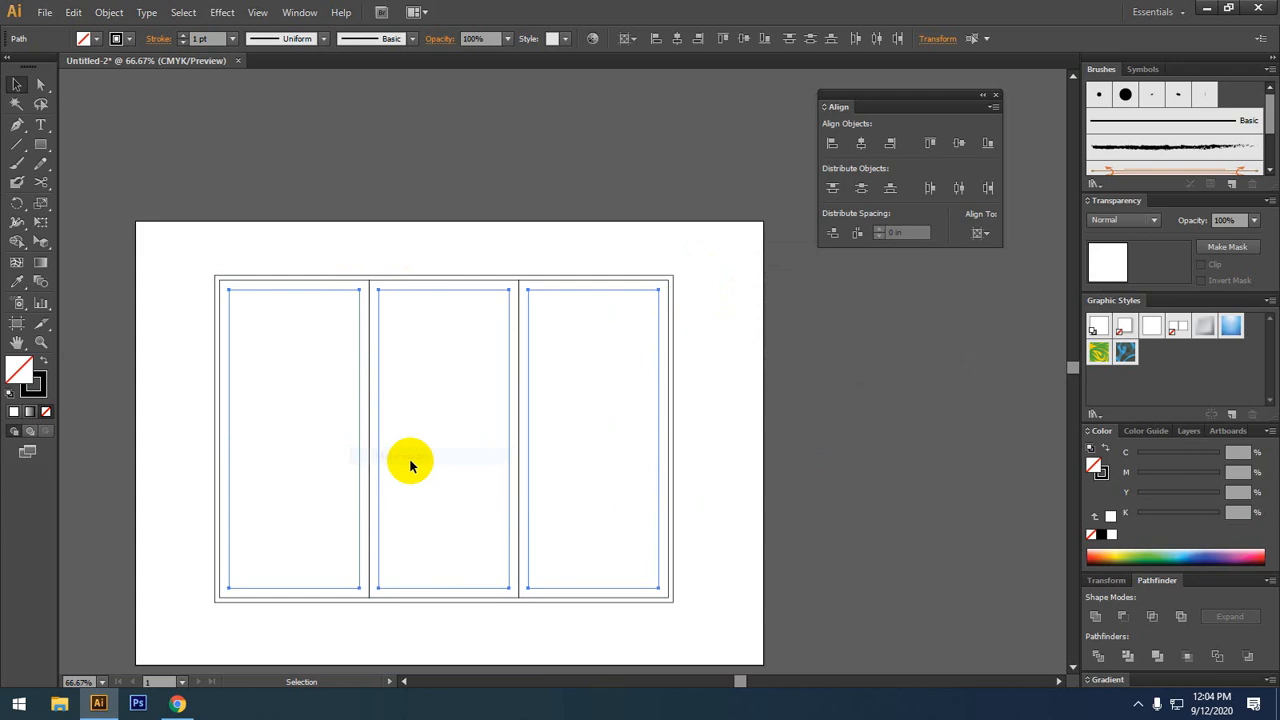
{"action": "left_click", "coordinate": [704, 430]}
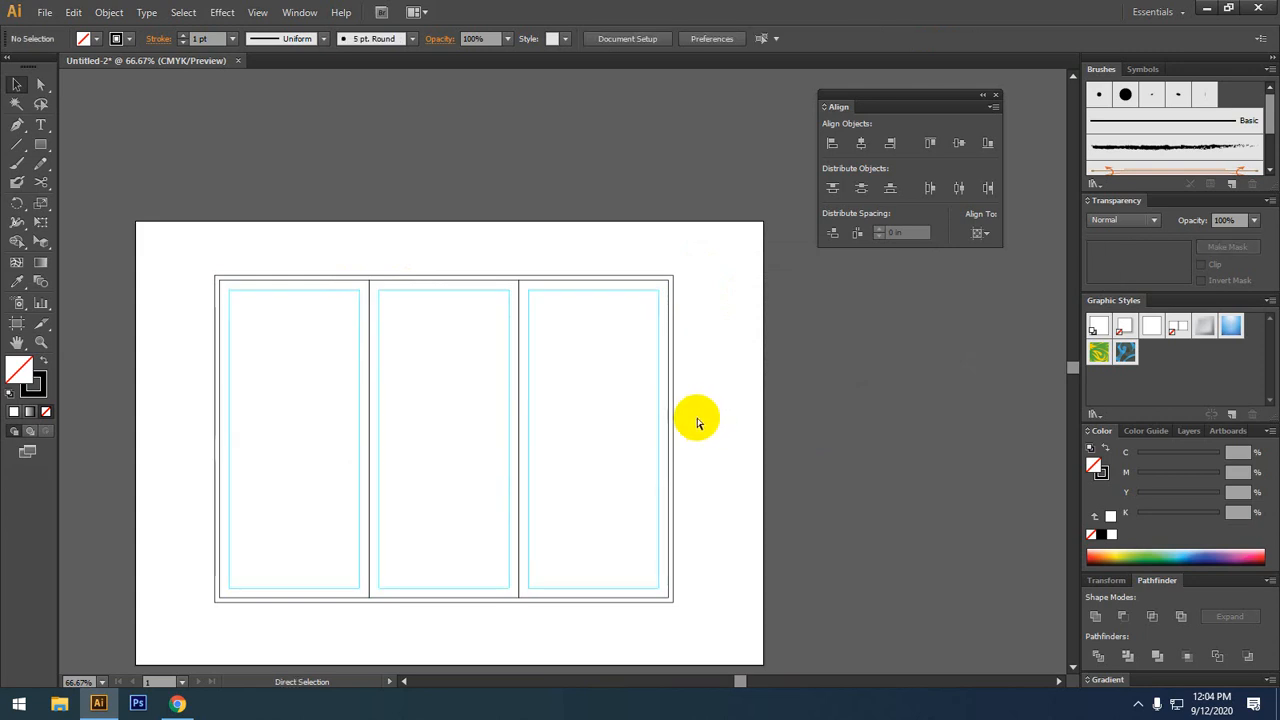
{"action": "key", "text": "ctrl+z"}
Step: Convert the bleed outline, the three column rectangles and their inner margin rectangles all into guides
{"action": "left_click_drag", "start_coordinate": [714, 288], "coordinate": [178, 450]}
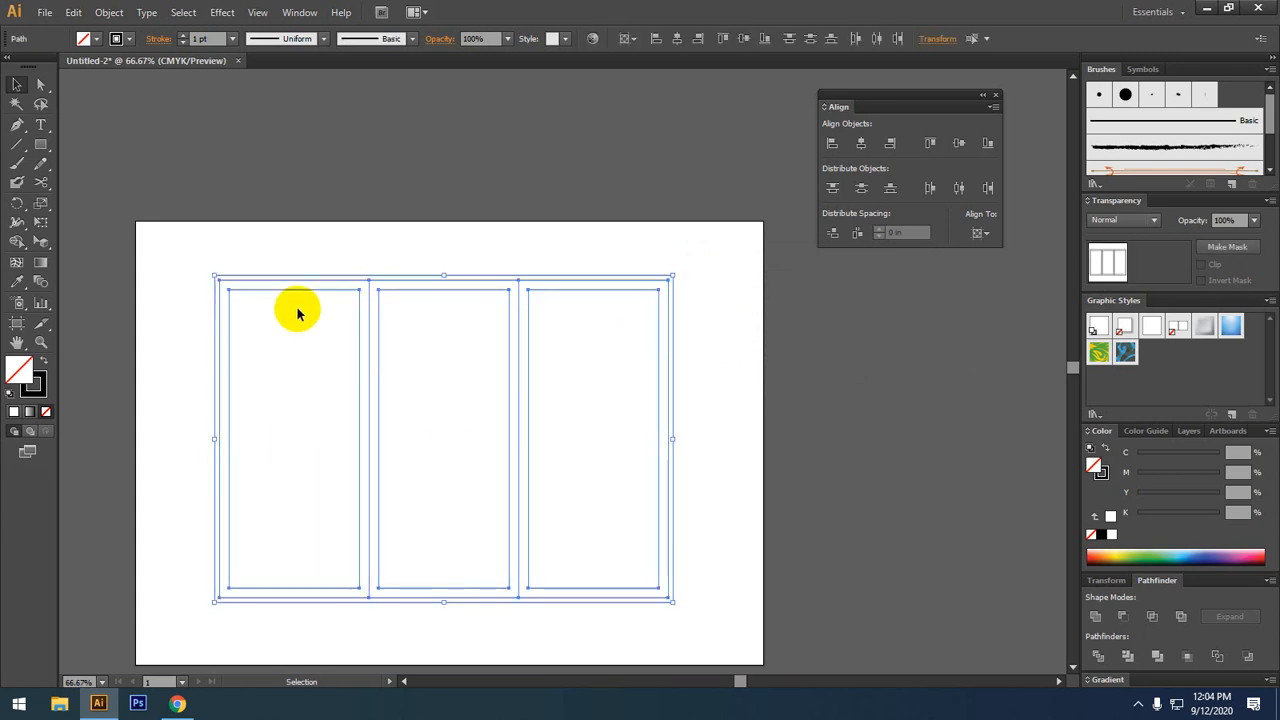
{"action": "right_click", "coordinate": [297, 309]}
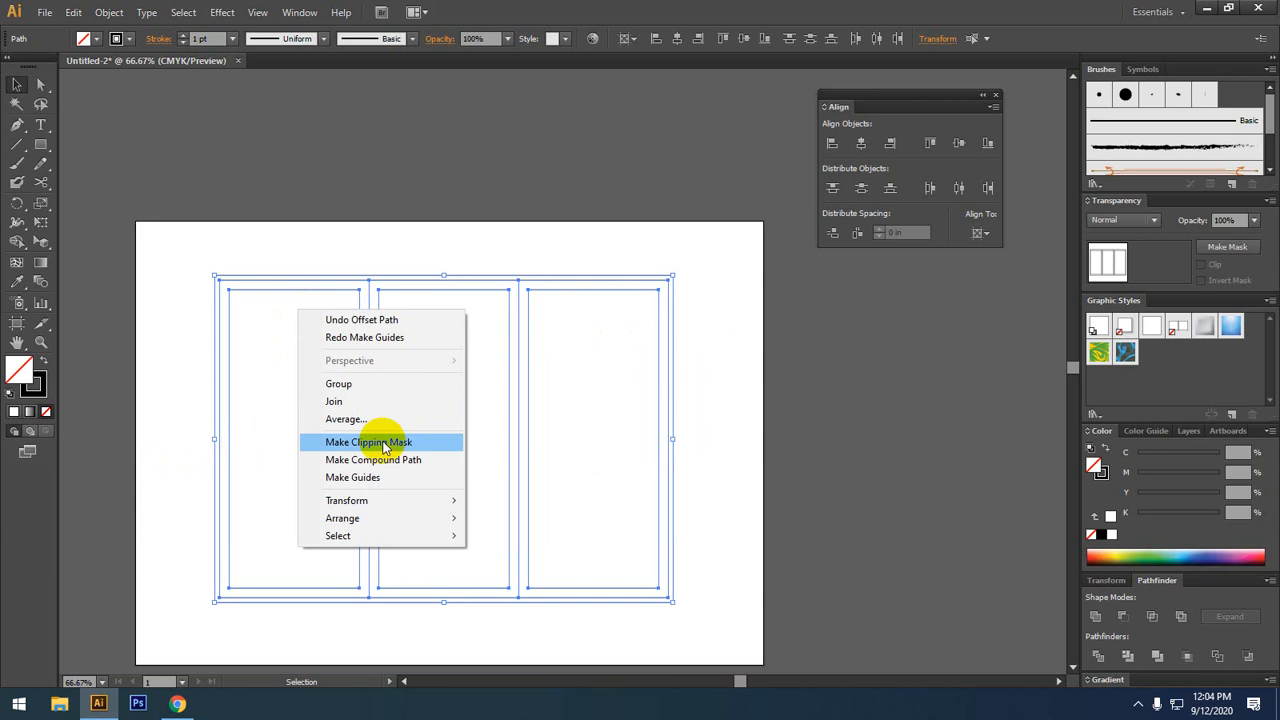
{"action": "left_click", "coordinate": [315, 478]}
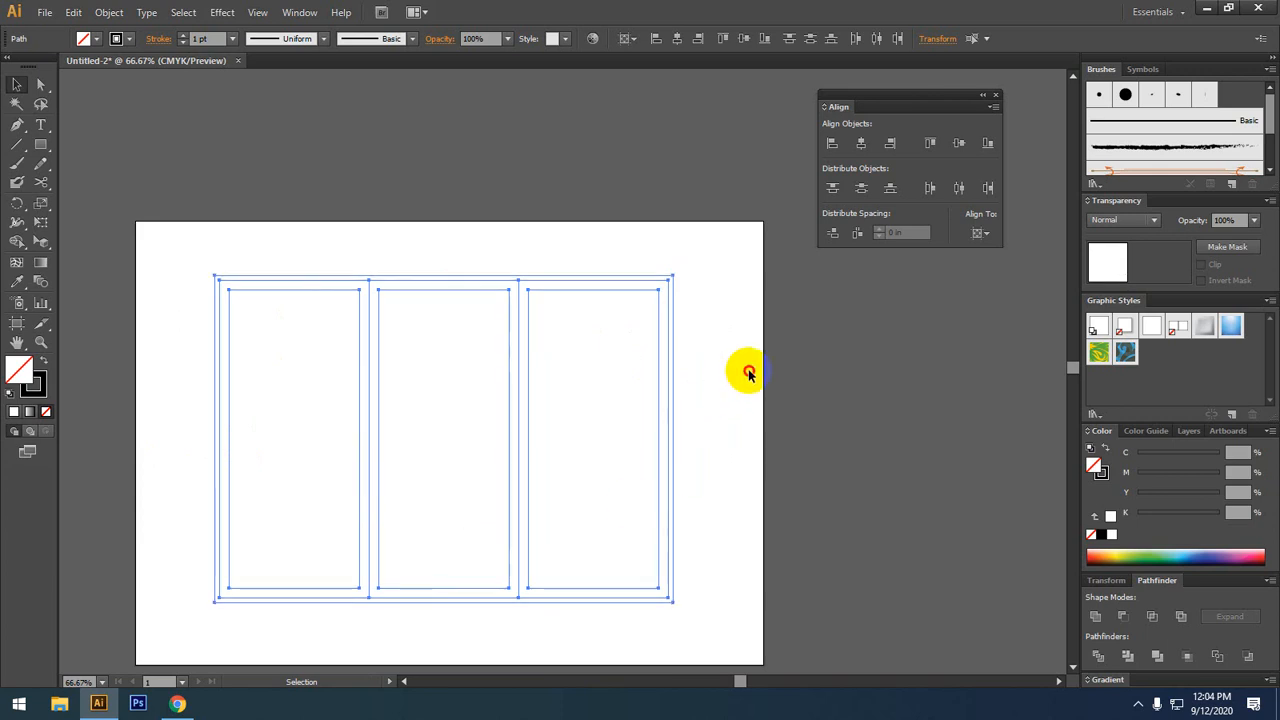
{"action": "left_click", "coordinate": [700, 367]}
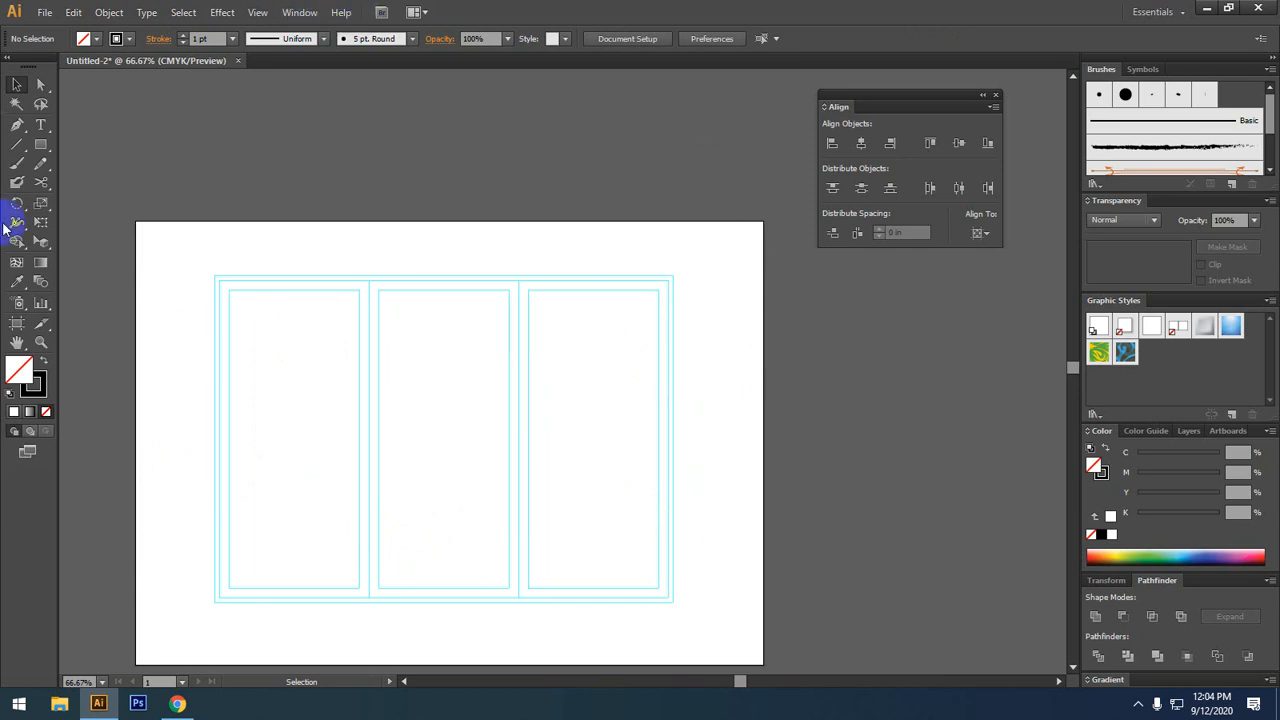
Step: Shrink the artboard on all four sides to the trim guides inside the bleed outline, making it 11.69 in by 8.27 in
{"action": "left_click", "coordinate": [17, 323]}
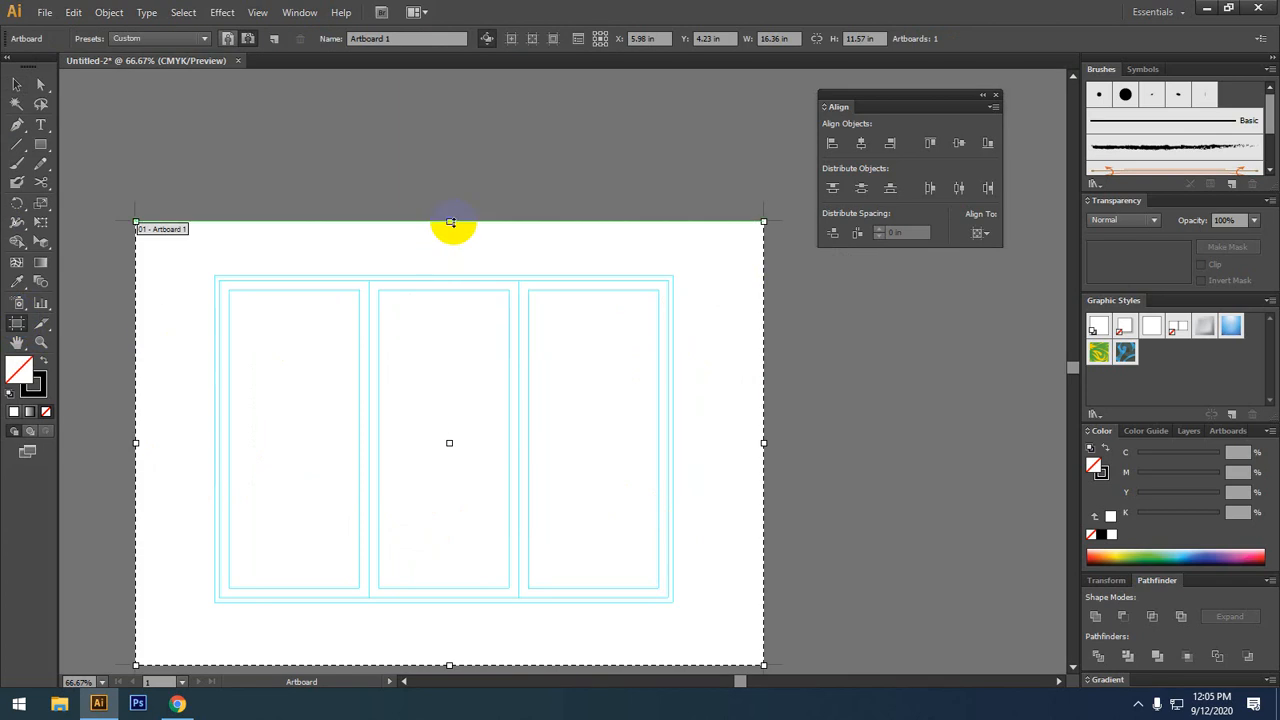
{"action": "left_click_drag", "start_coordinate": [449, 221], "coordinate": [449, 280]}
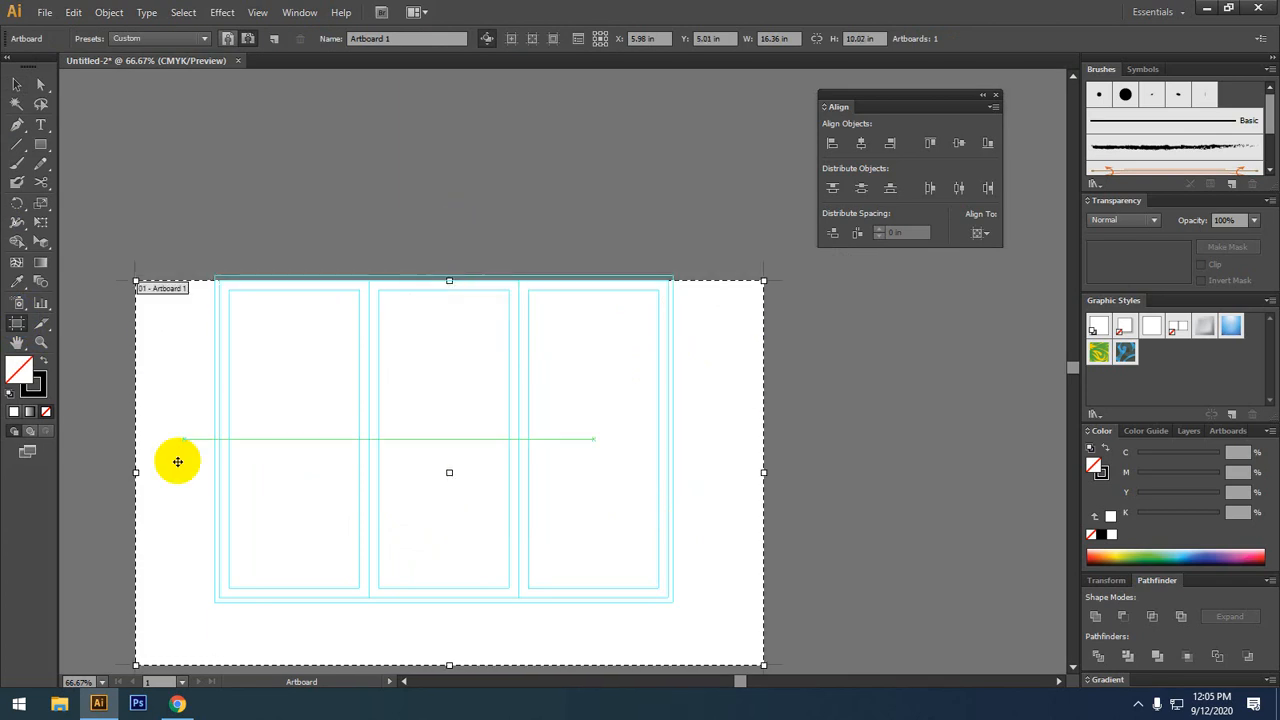
{"action": "left_click_drag", "start_coordinate": [137, 472], "coordinate": [219, 468]}
{"action": "scroll", "coordinate": [278, 471], "scroll_direction": "down", "scroll_amount": 7}
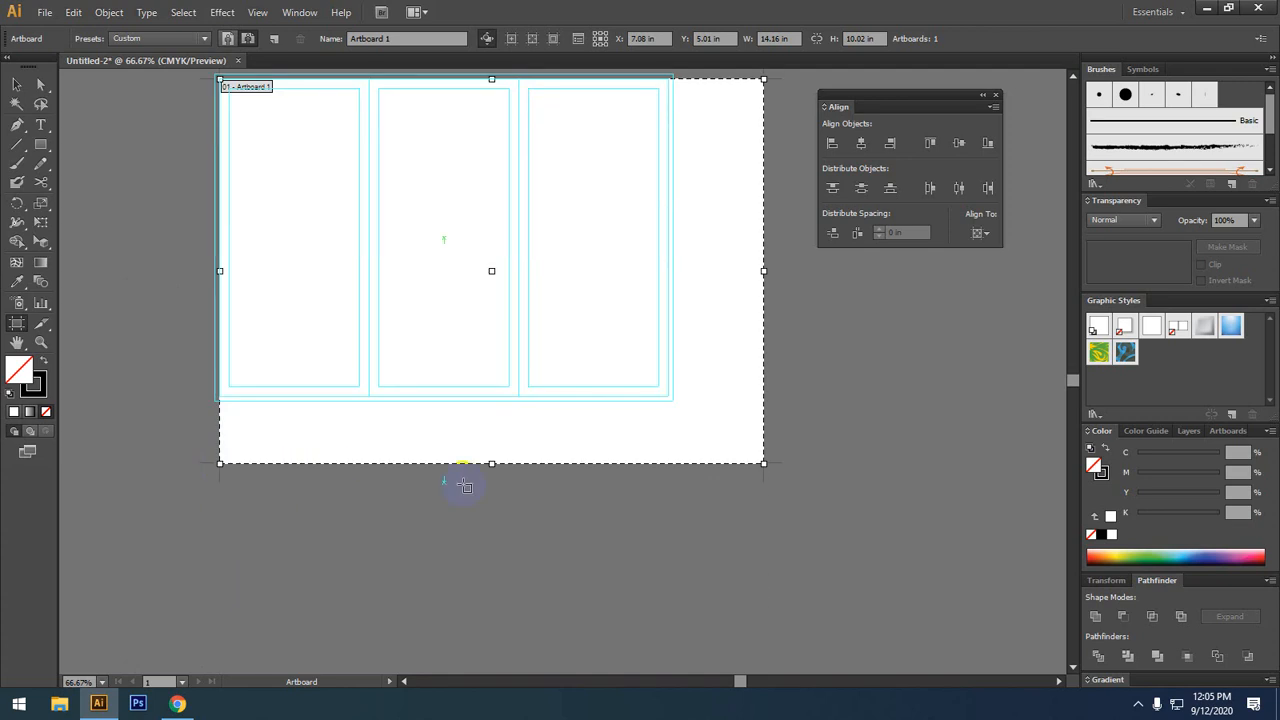
{"action": "left_click_drag", "start_coordinate": [495, 462], "coordinate": [489, 396]}
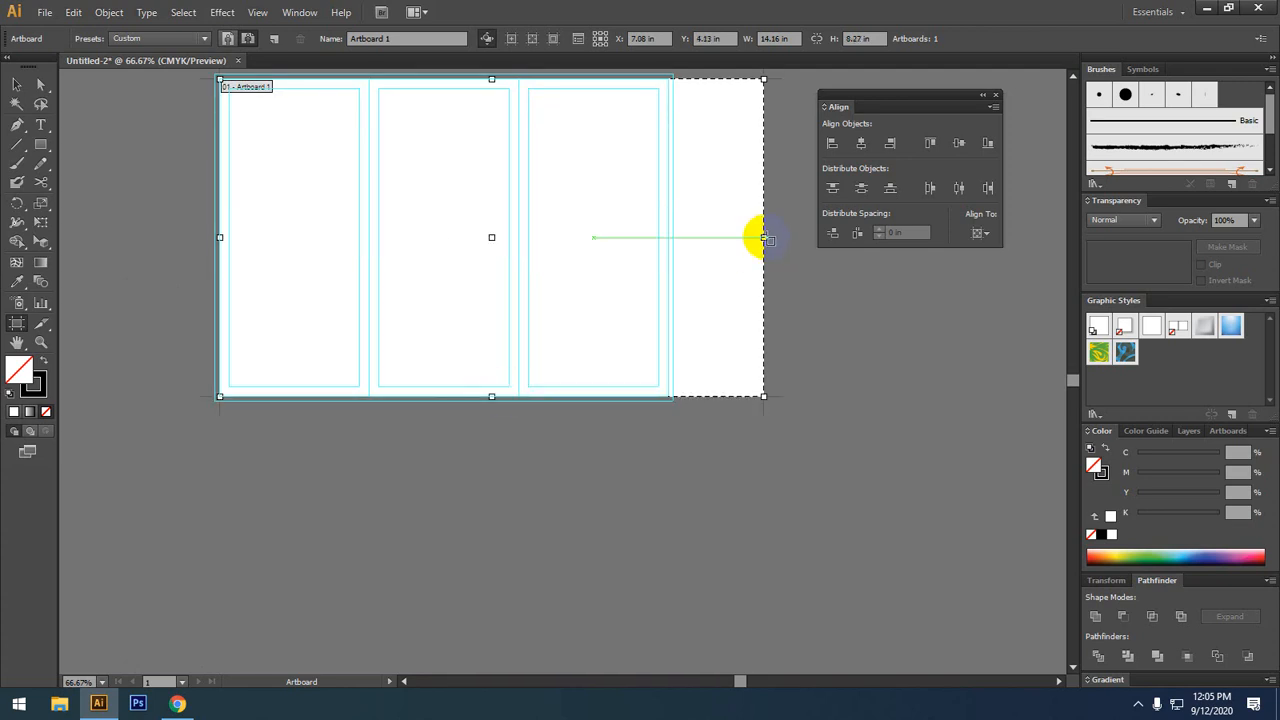
{"action": "left_click_drag", "start_coordinate": [763, 237], "coordinate": [668, 240]}
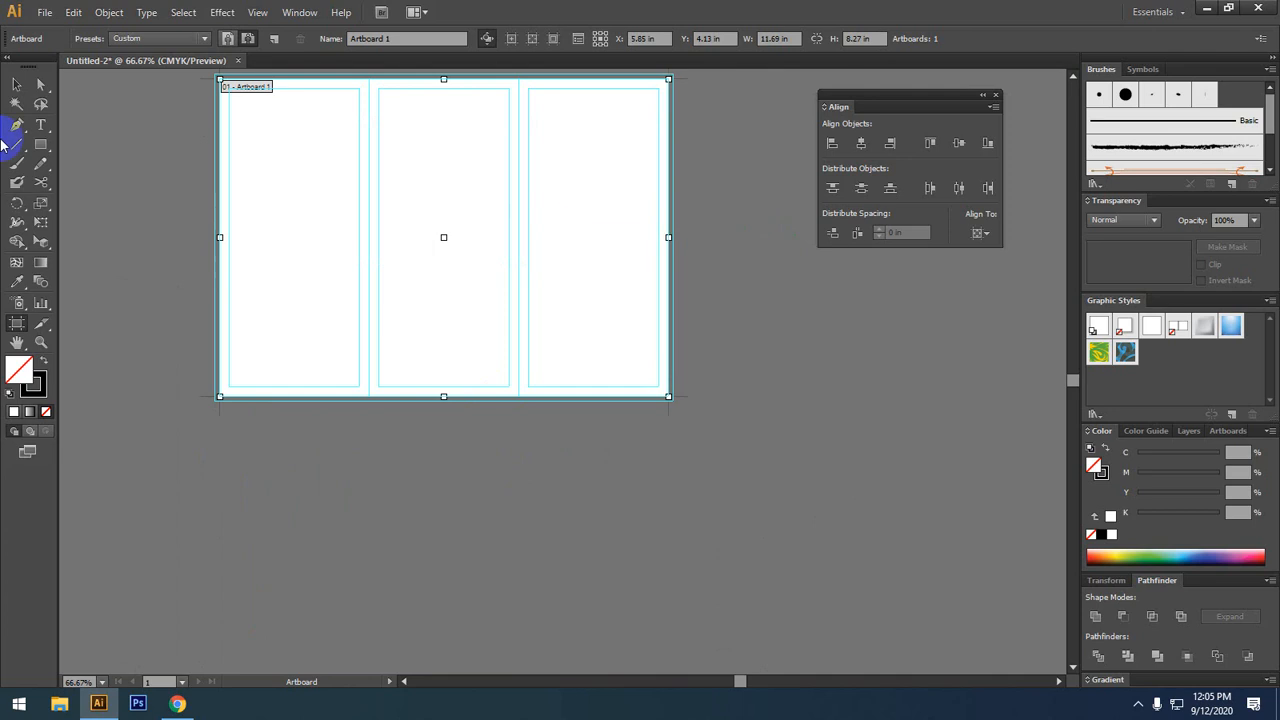
{"action": "left_click", "coordinate": [15, 91]}
{"action": "key", "text": "space"}
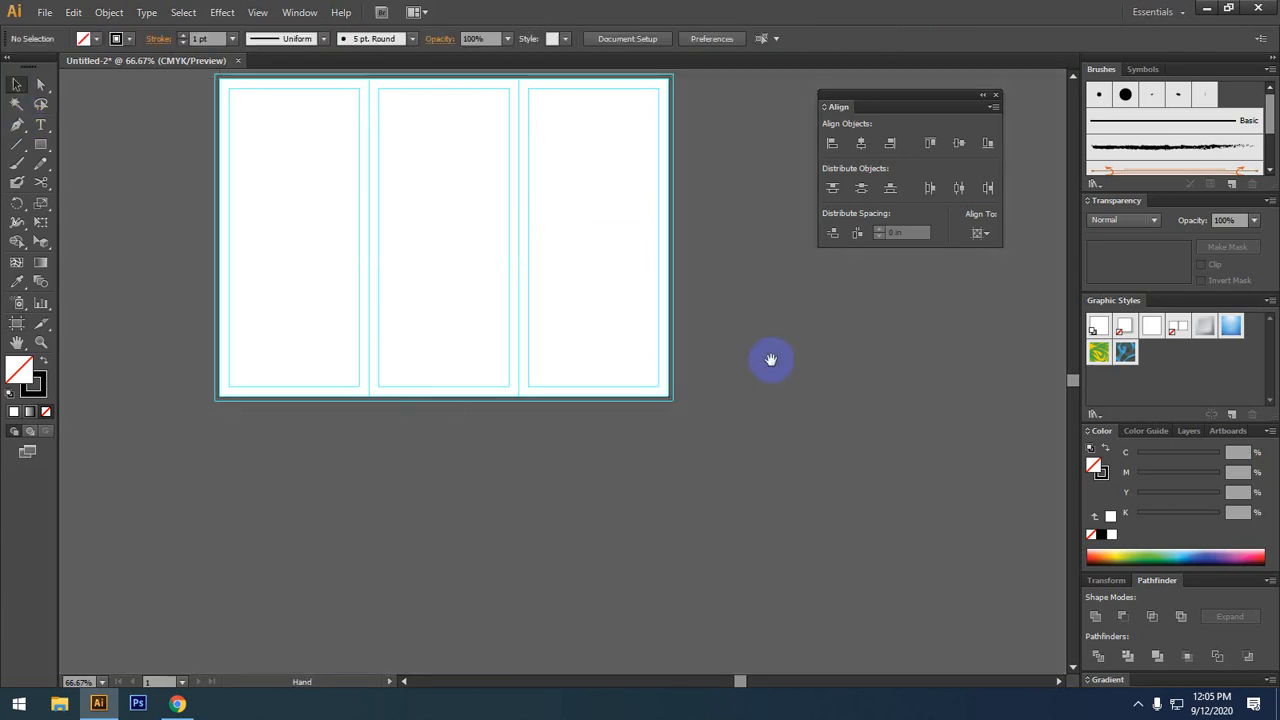
{"action": "left_click_drag", "start_coordinate": [771, 360], "coordinate": [663, 411]}
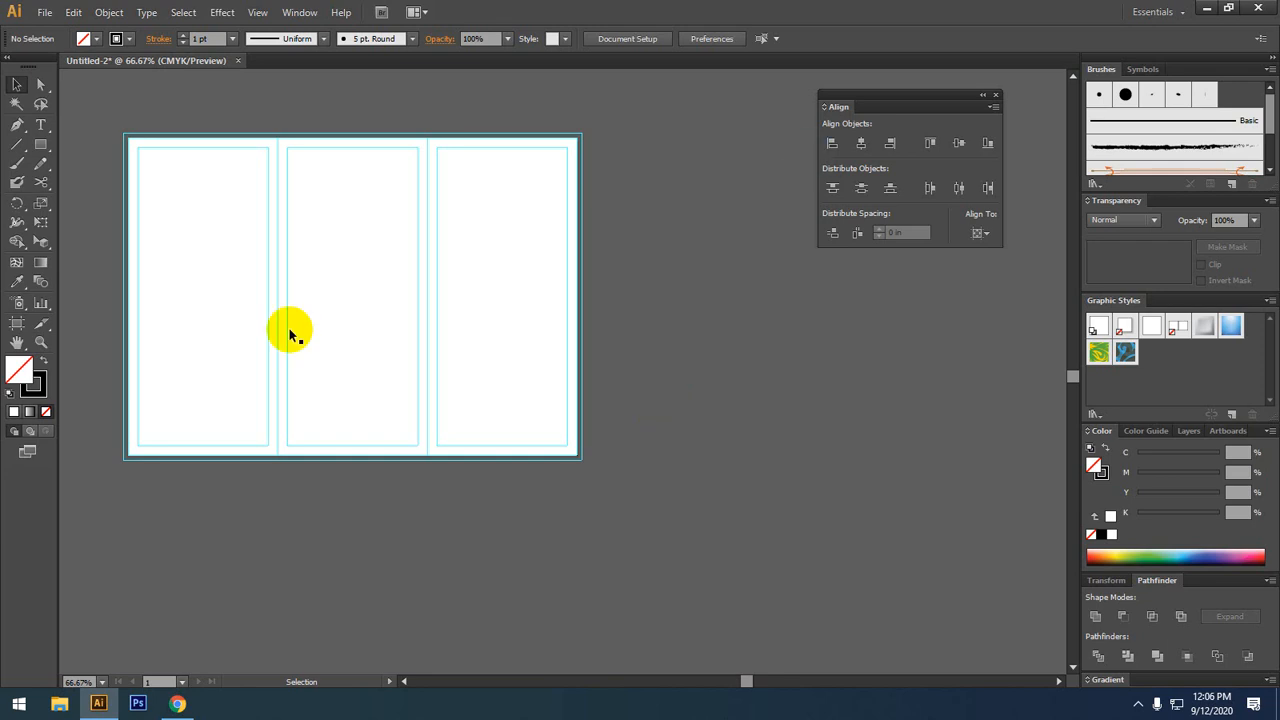
Step: Try duplicating the artboard with its guides to a spot beside the original at X 18.53 in, and undo the copy
{"action": "left_click", "coordinate": [18, 322]}
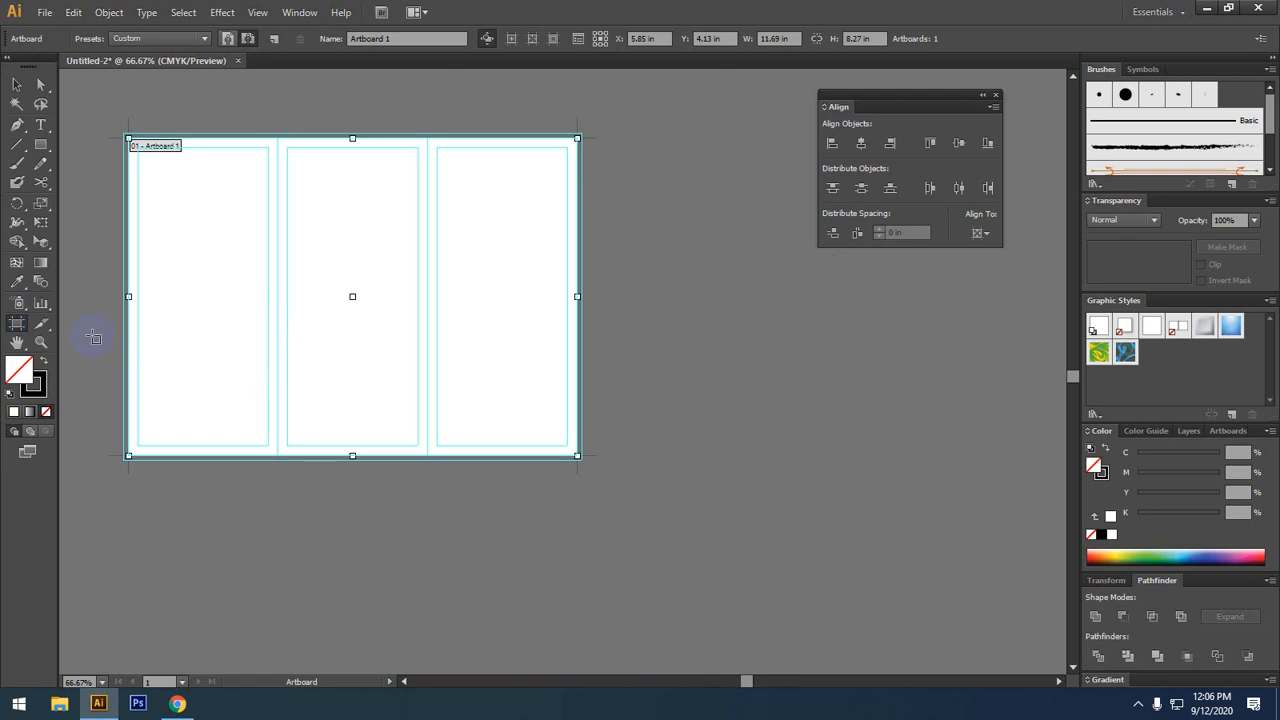
{"action": "left_click_drag", "start_coordinate": [286, 350], "coordinate": [442, 350]}
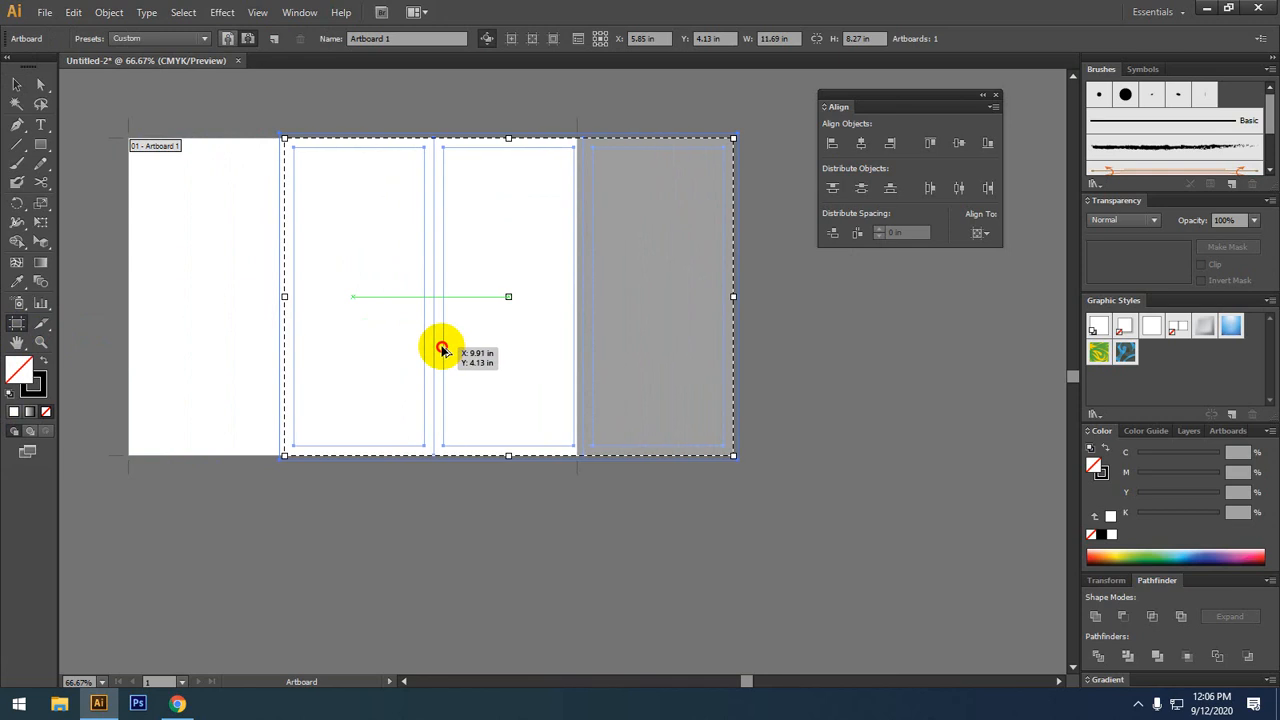
{"action": "left_click_drag", "start_coordinate": [442, 350], "coordinate": [775, 354]}
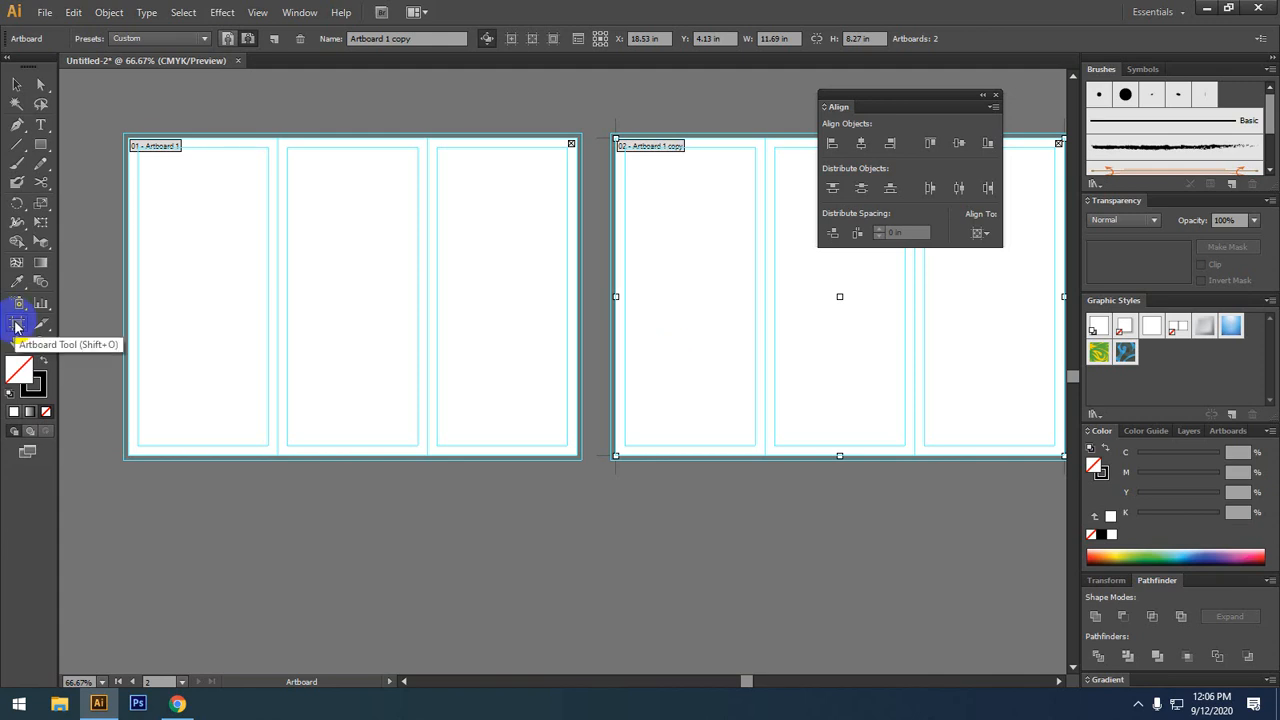
{"action": "left_click", "coordinate": [16, 84]}
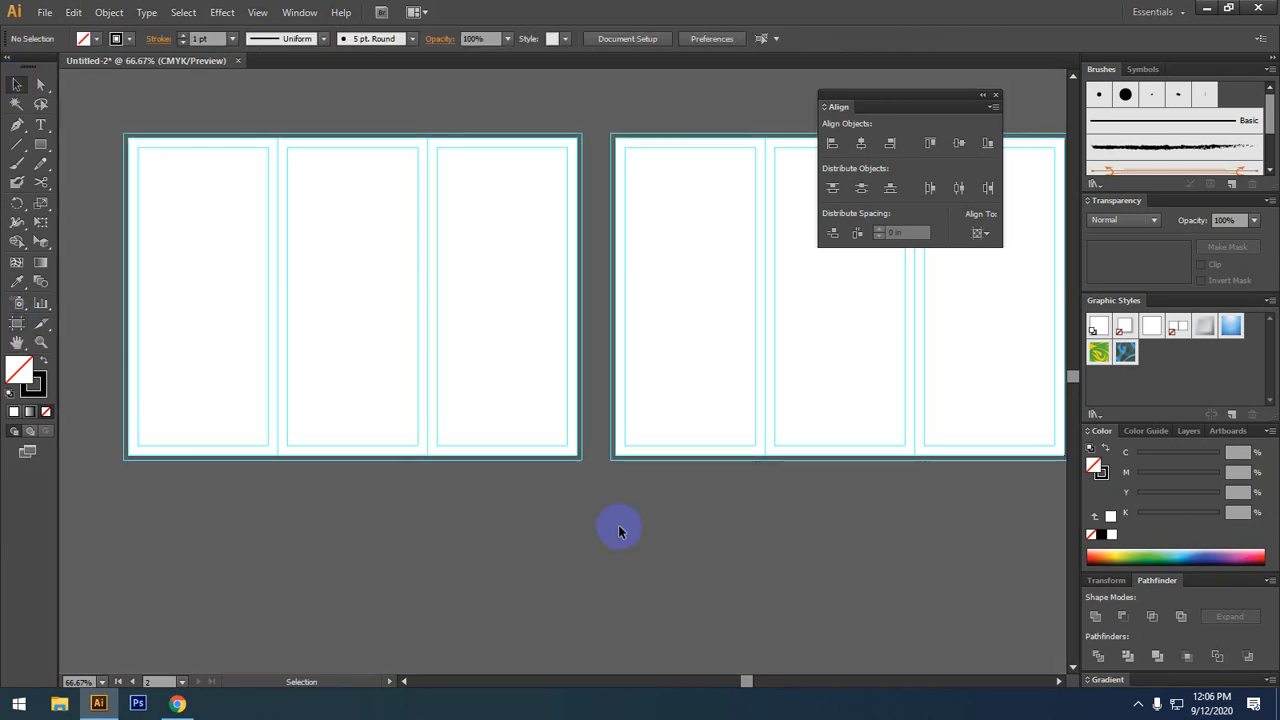
{"action": "left_click_drag", "start_coordinate": [704, 526], "coordinate": [579, 526]}
{"action": "scroll", "coordinate": [563, 517], "scroll_direction": "down", "scroll_amount": 1}
{"action": "left_click_drag", "start_coordinate": [694, 518], "coordinate": [640, 487]}
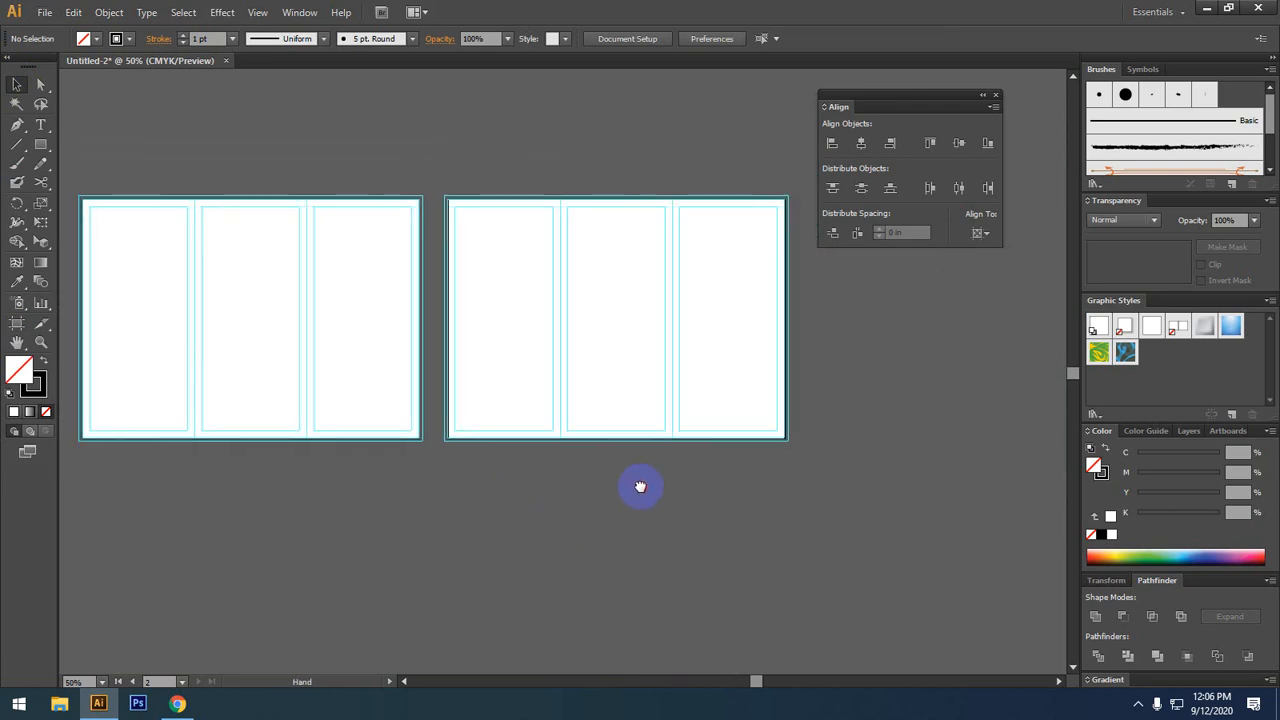
{"action": "scroll", "coordinate": [640, 487], "scroll_direction": "down", "scroll_amount": 1}
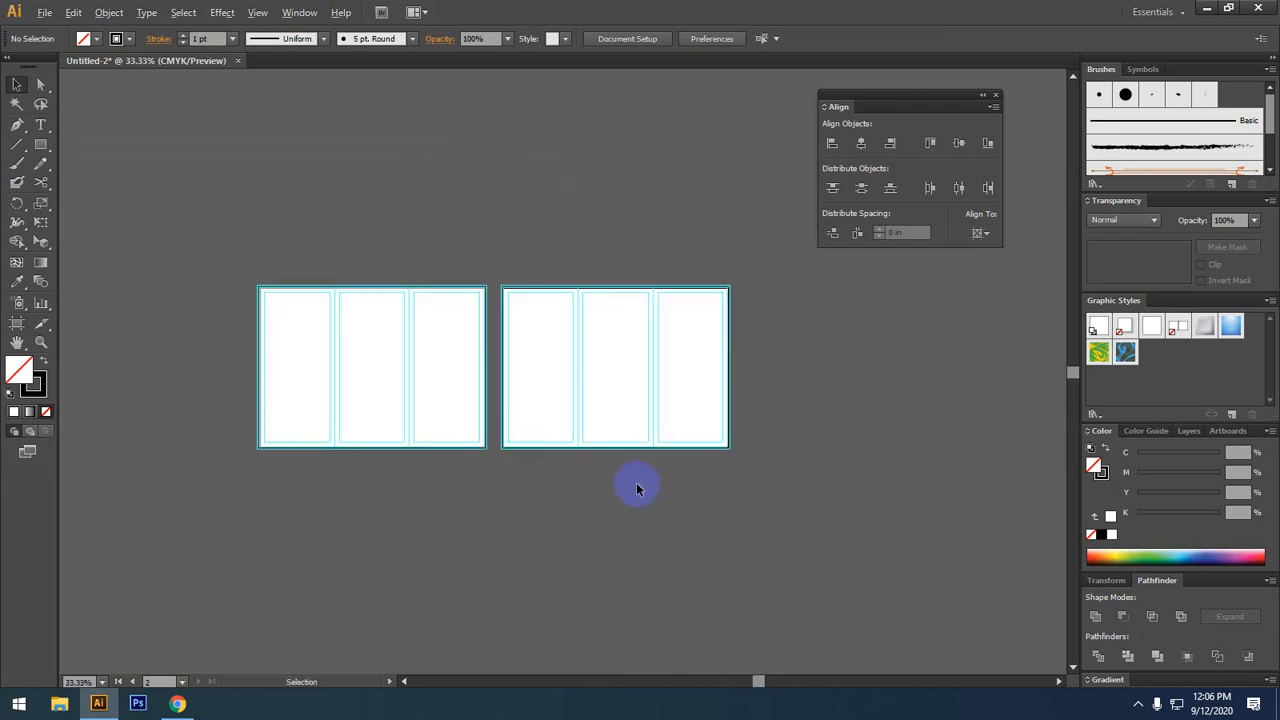
{"action": "scroll", "coordinate": [637, 488], "scroll_direction": "up", "scroll_amount": 1}
{"action": "left_click_drag", "start_coordinate": [643, 486], "coordinate": [654, 449]}
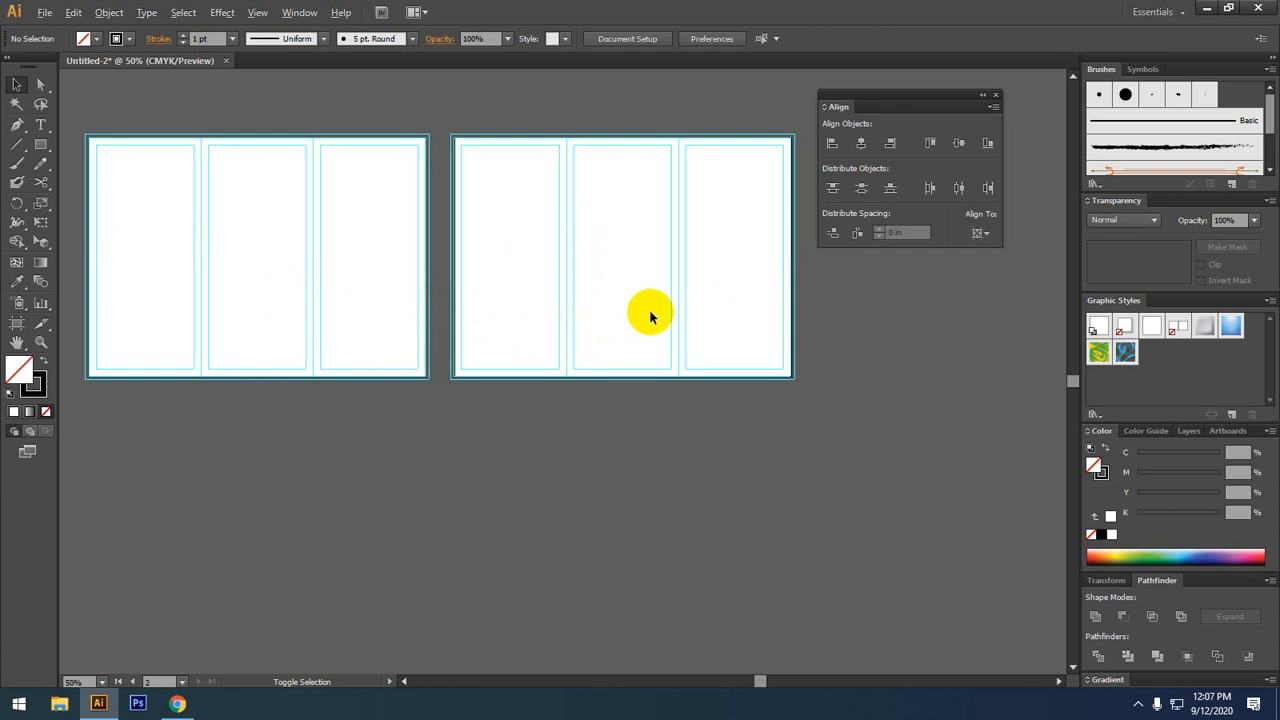
{"action": "key", "text": "ctrl+z"}
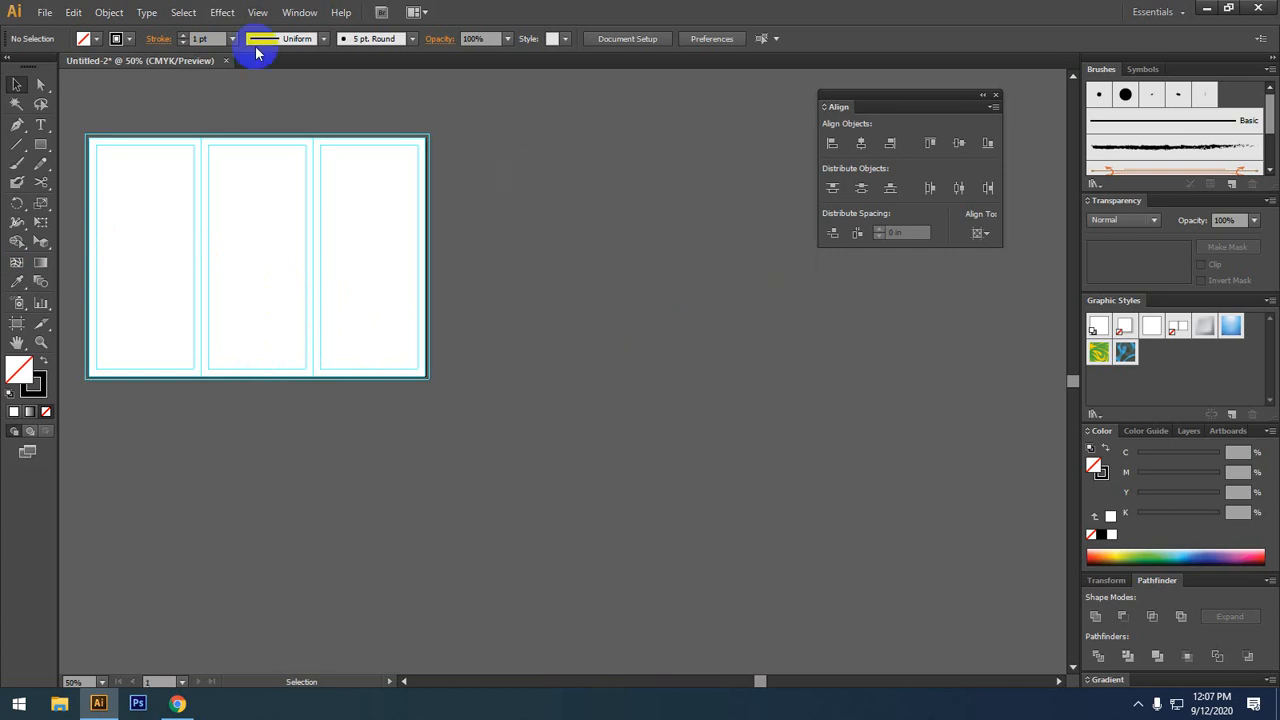
Step: Duplicate the trifold artboard together with its guides and place the copy beside the original at X 18.96 in, Y 4.13 in
{"action": "left_click", "coordinate": [7, 322]}
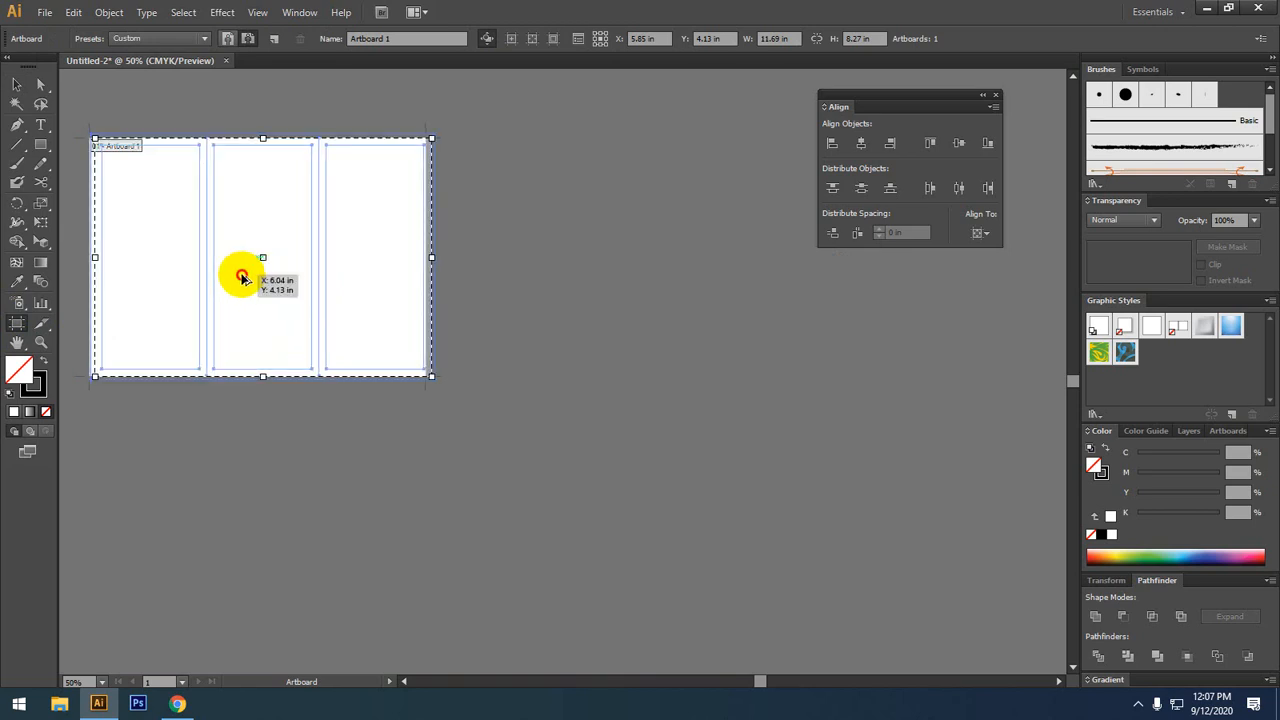
{"action": "left_click_drag", "start_coordinate": [242, 277], "coordinate": [613, 266]}
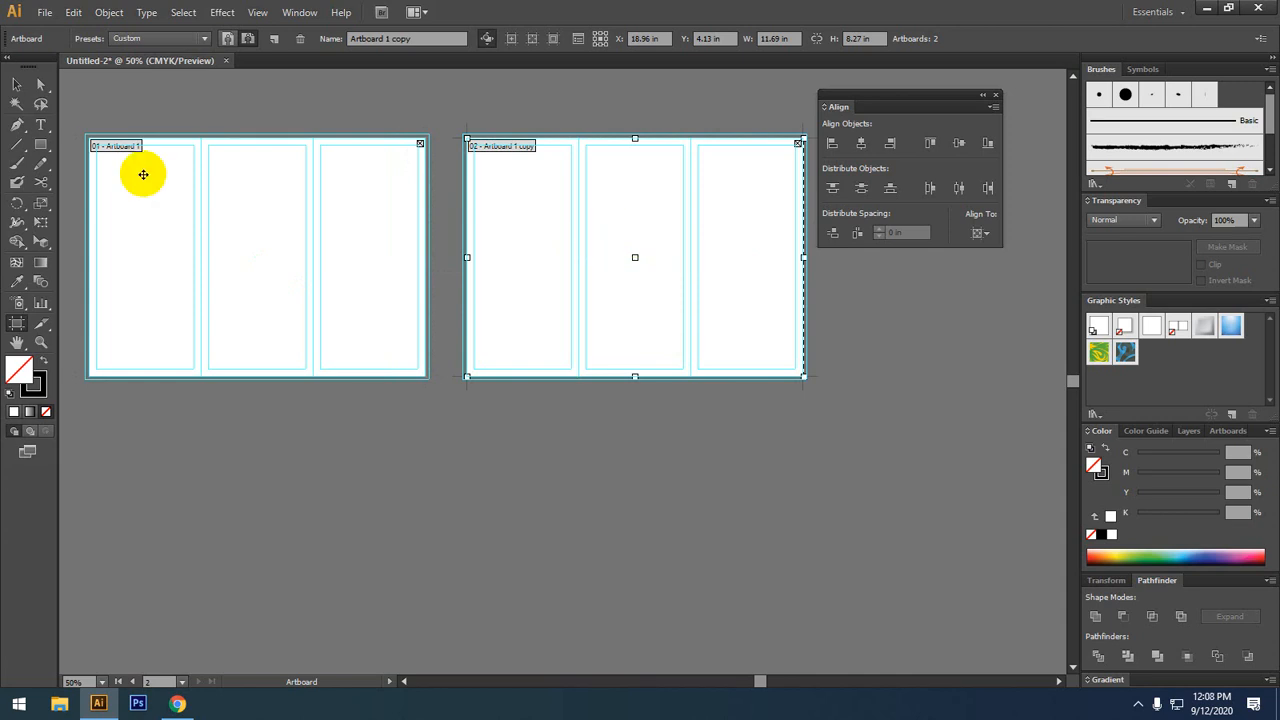
{"action": "left_click", "coordinate": [17, 84]}
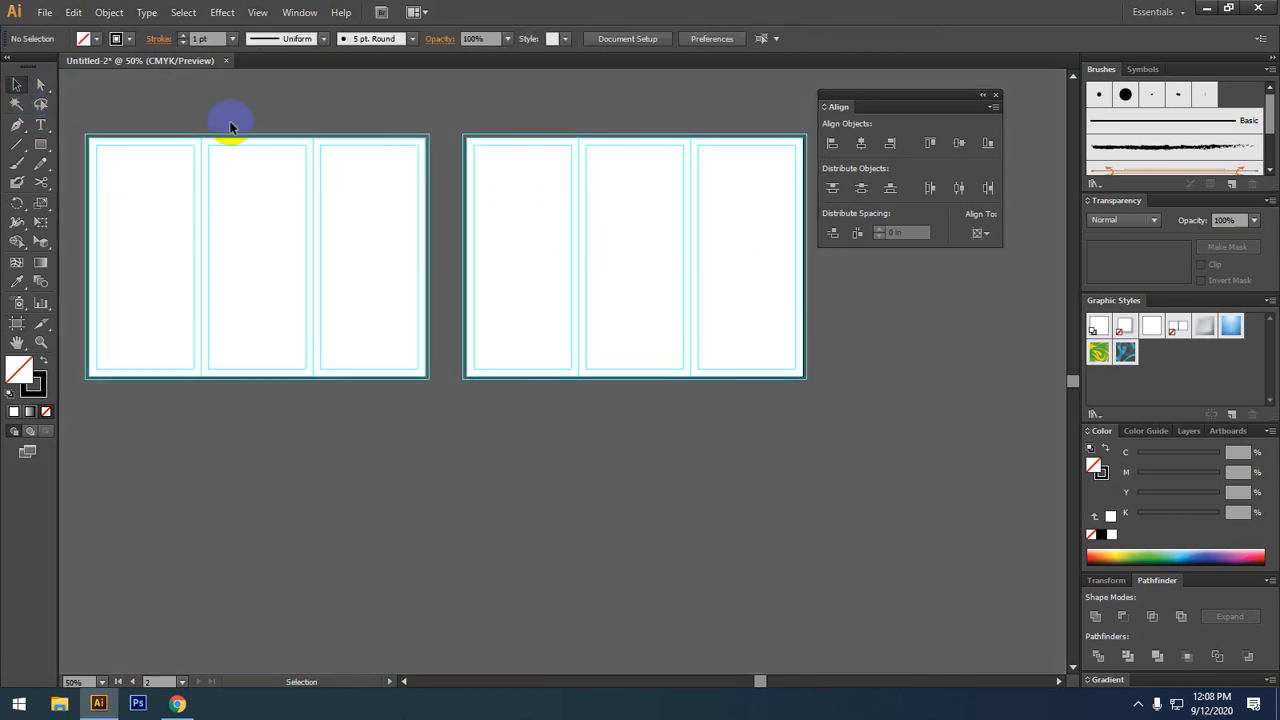
Step: Create a new A4 landscape document with 2 artboards as a demonstration, and close it to return to the trifold document
{"action": "left_click", "coordinate": [44, 12]}
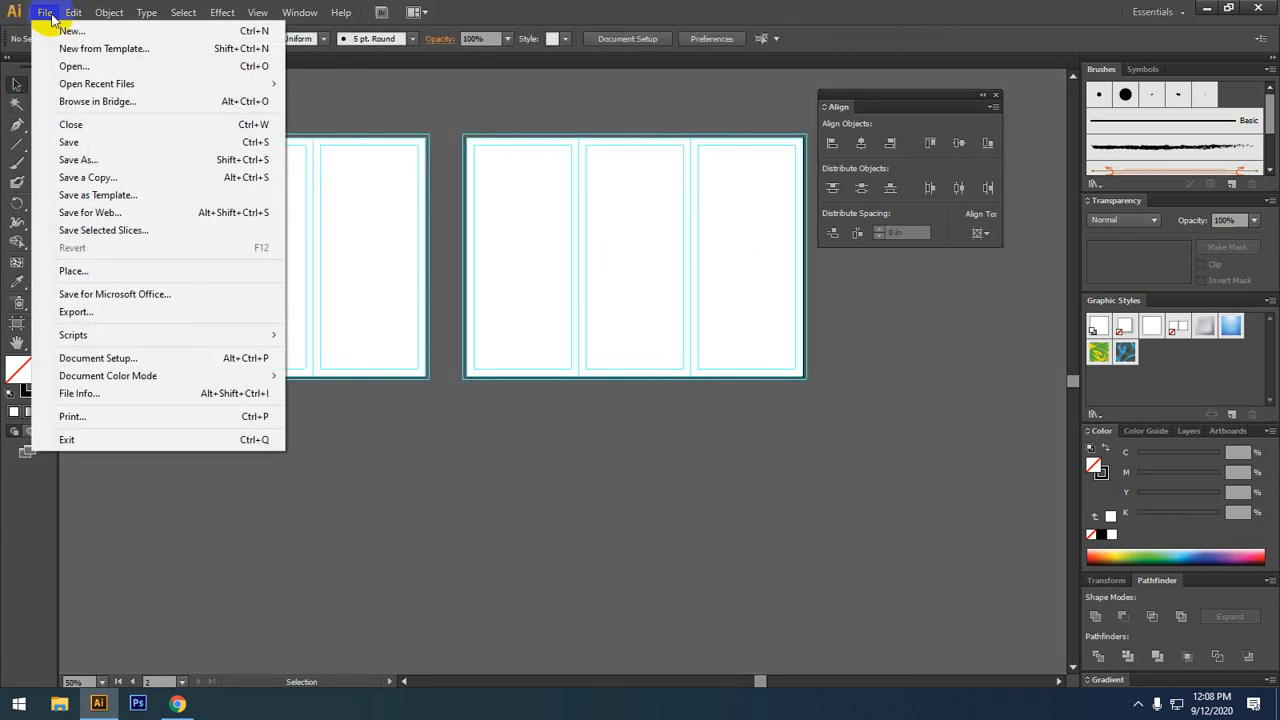
{"action": "left_click", "coordinate": [48, 31]}
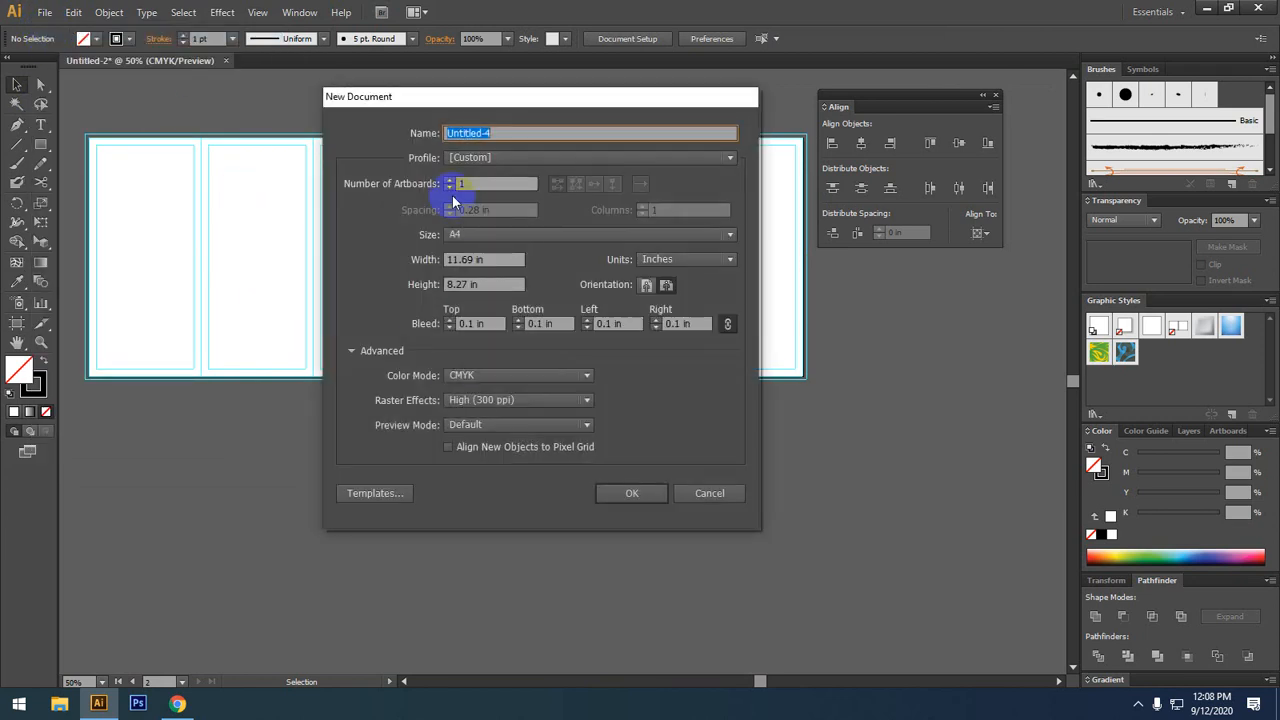
{"action": "left_click", "coordinate": [490, 185]}
{"action": "type", "text": "2"}
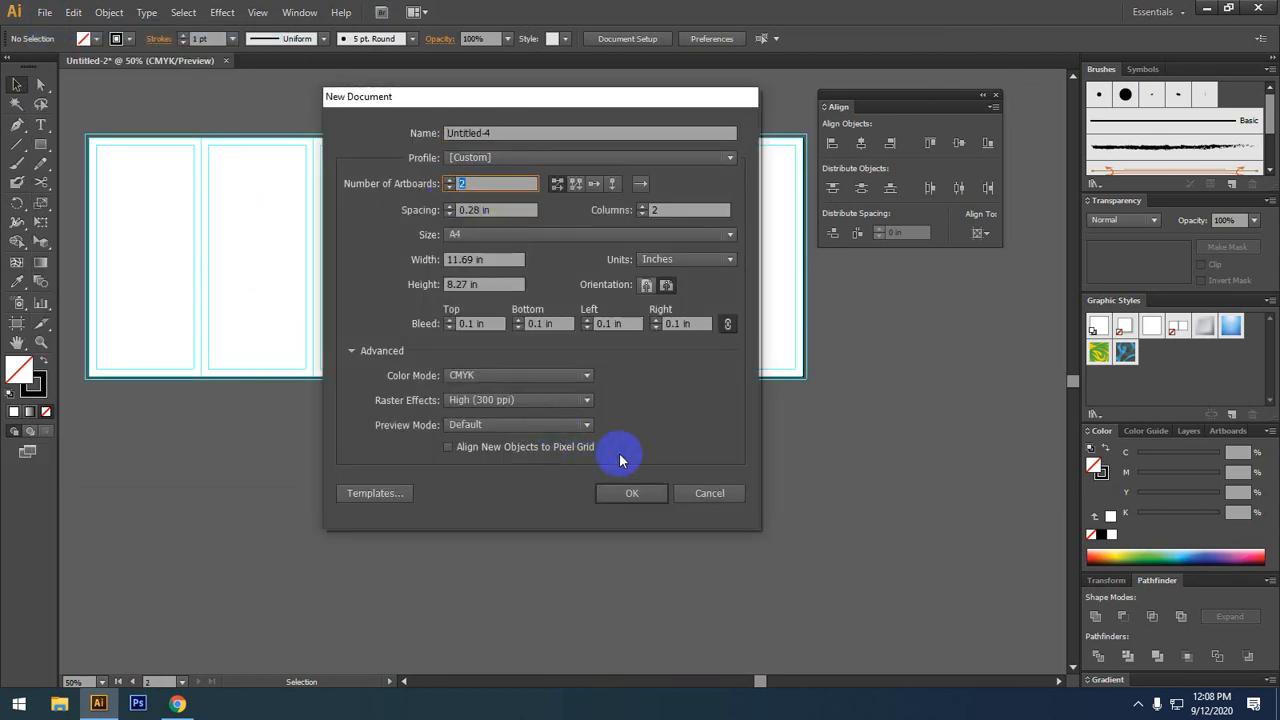
{"action": "left_click", "coordinate": [648, 503]}
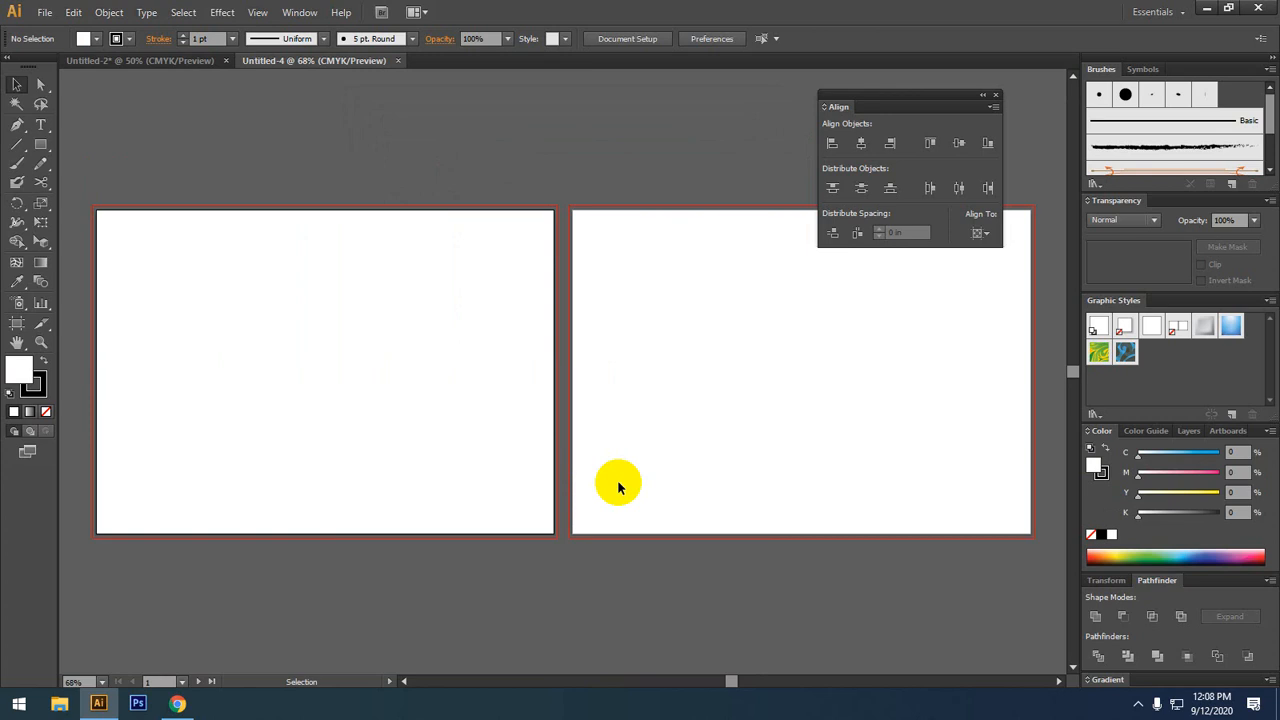
{"action": "left_click", "coordinate": [397, 60]}
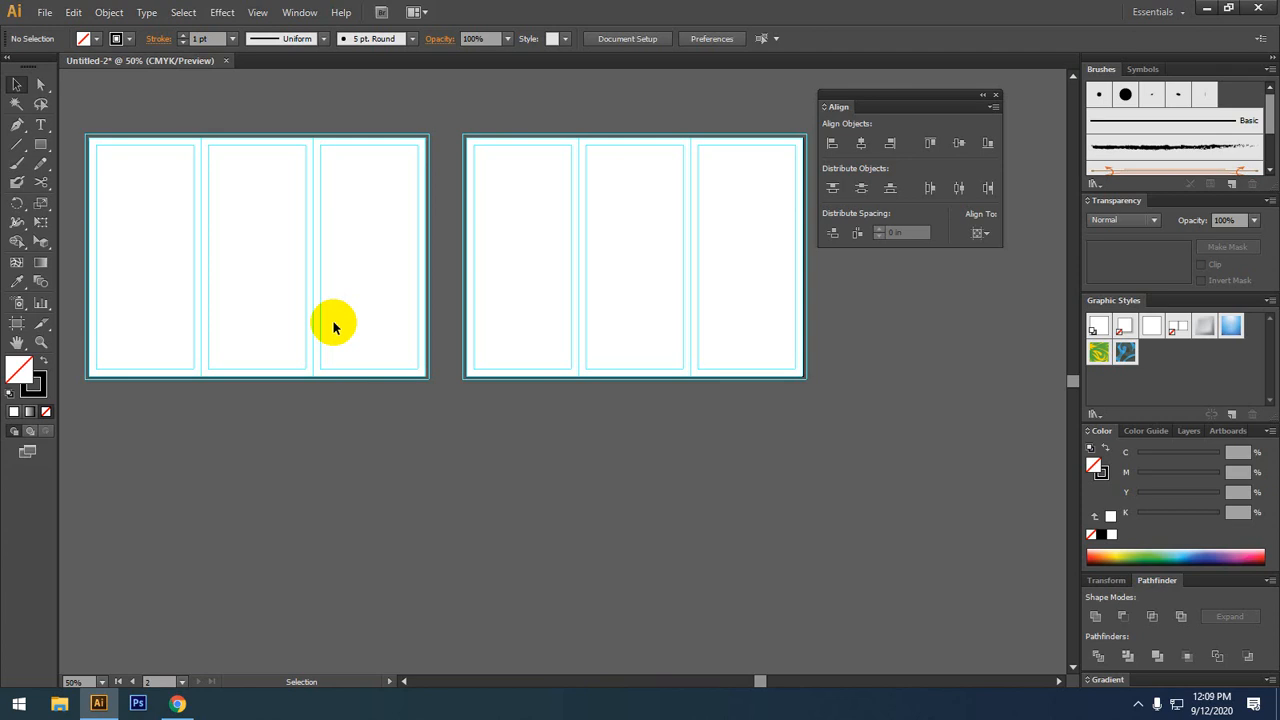
{"action": "left_click", "coordinate": [412, 103]}
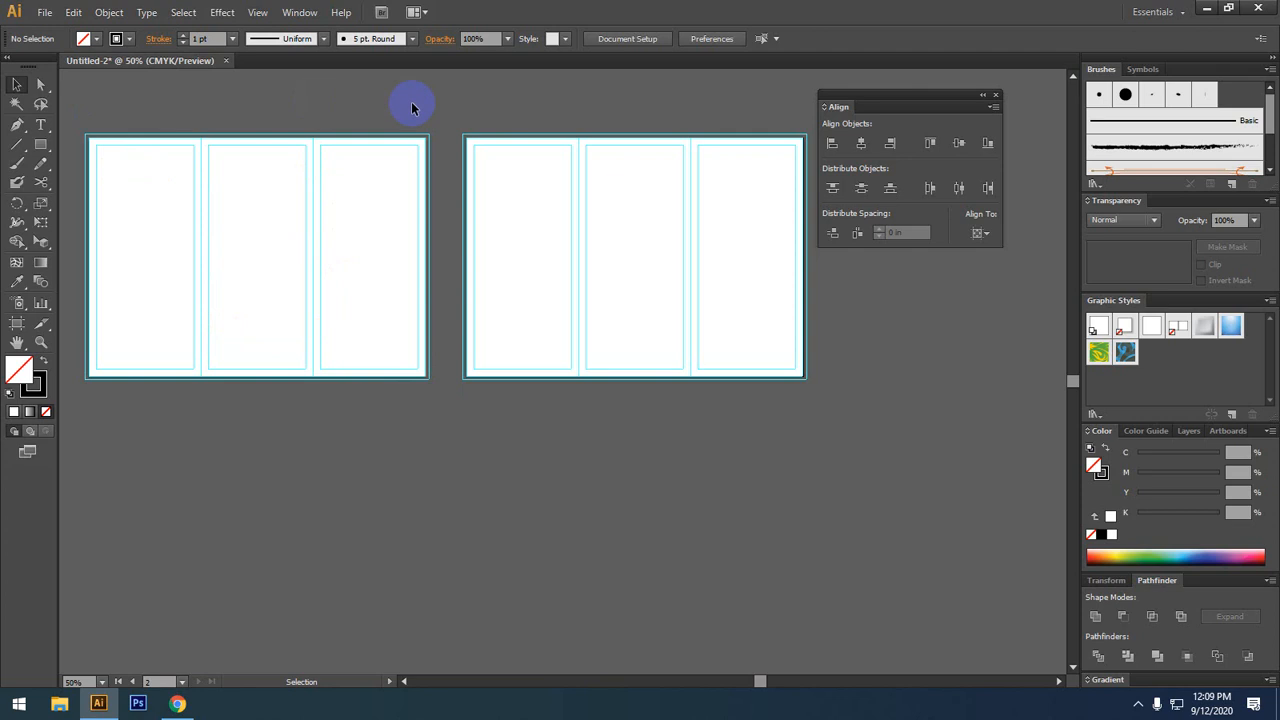
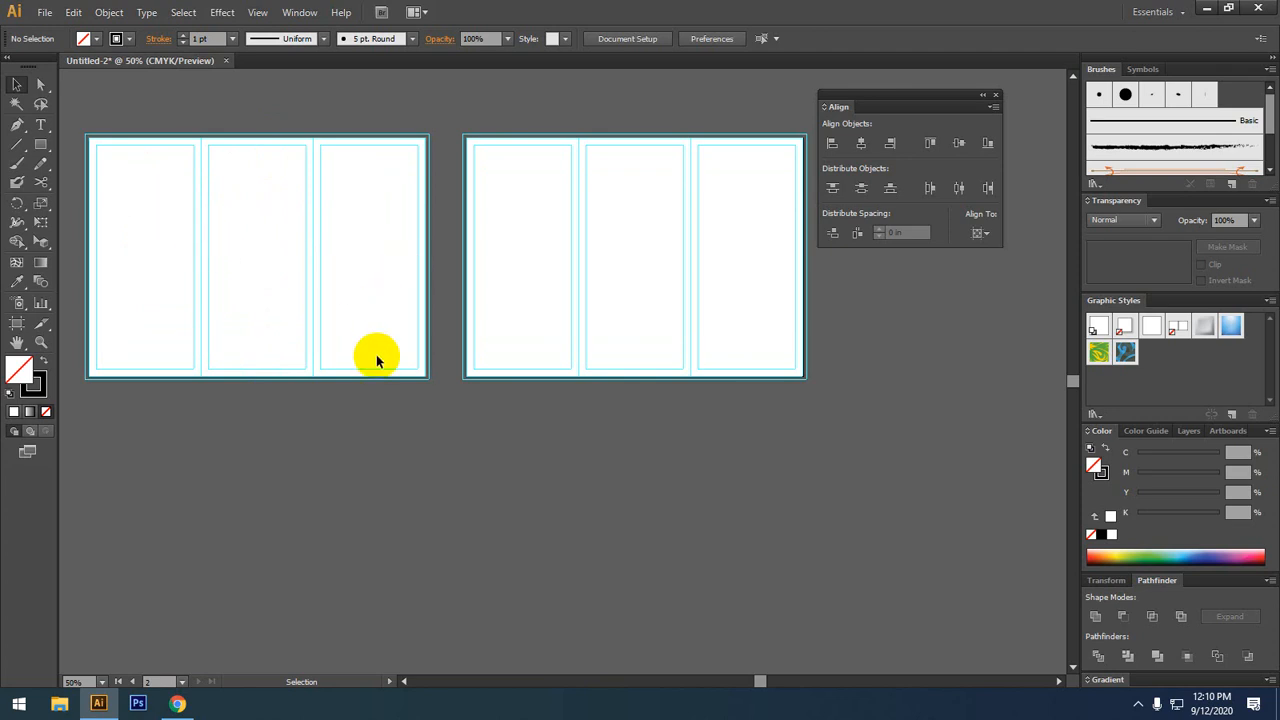
{"action": "left_click", "coordinate": [361, 206]}
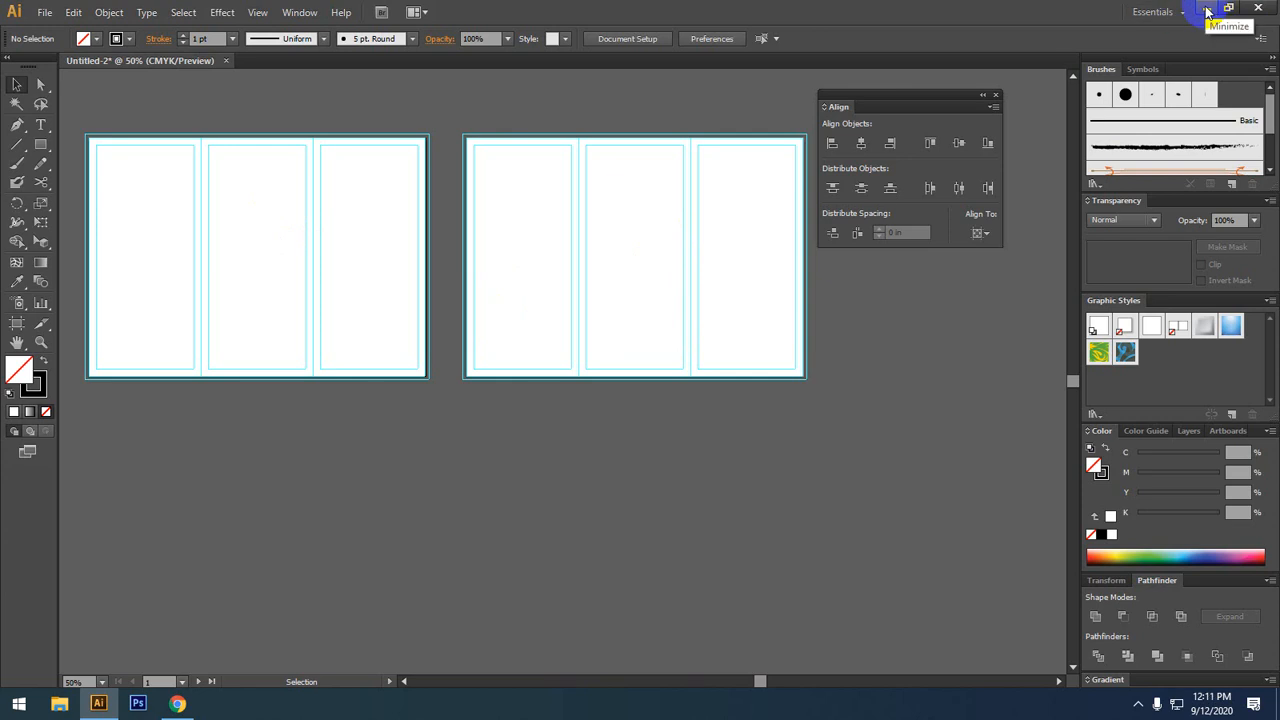
{"action": "left_click_drag", "start_coordinate": [391, 466], "coordinate": [494, 450]}
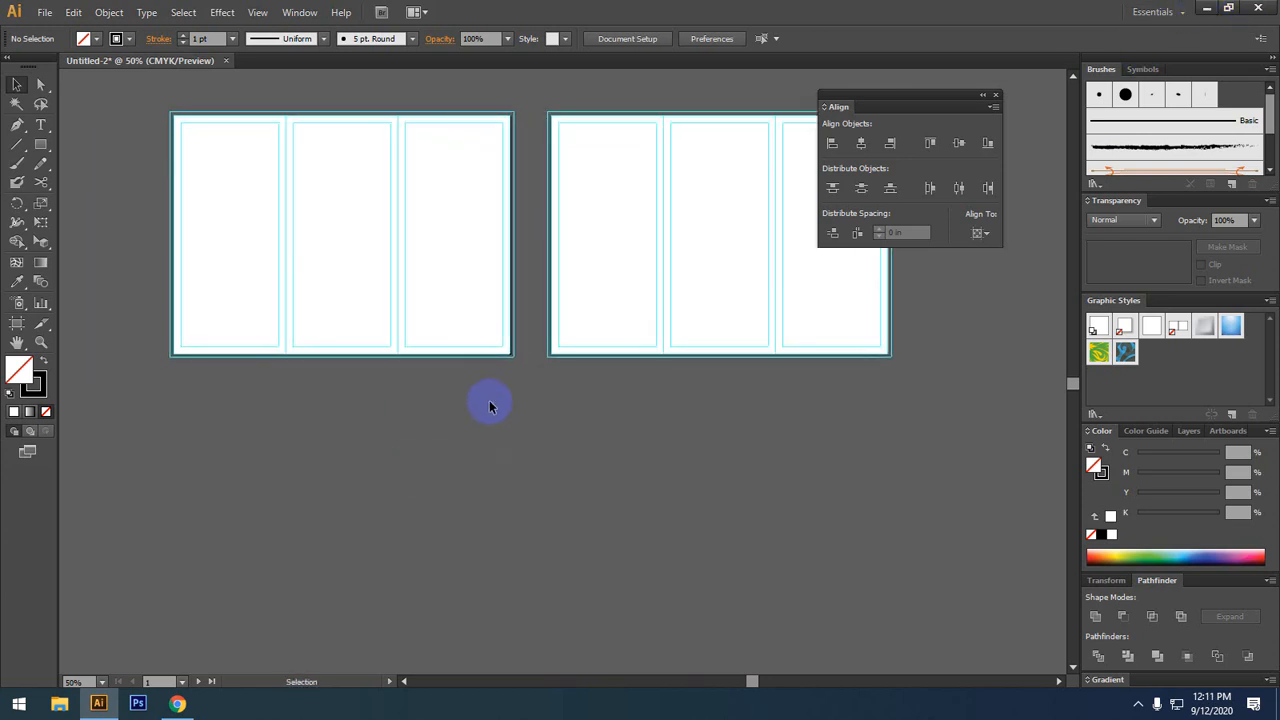
{"action": "left_click_drag", "start_coordinate": [551, 216], "coordinate": [543, 243]}
{"action": "scroll", "coordinate": [465, 256], "scroll_direction": "up", "scroll_amount": 1}
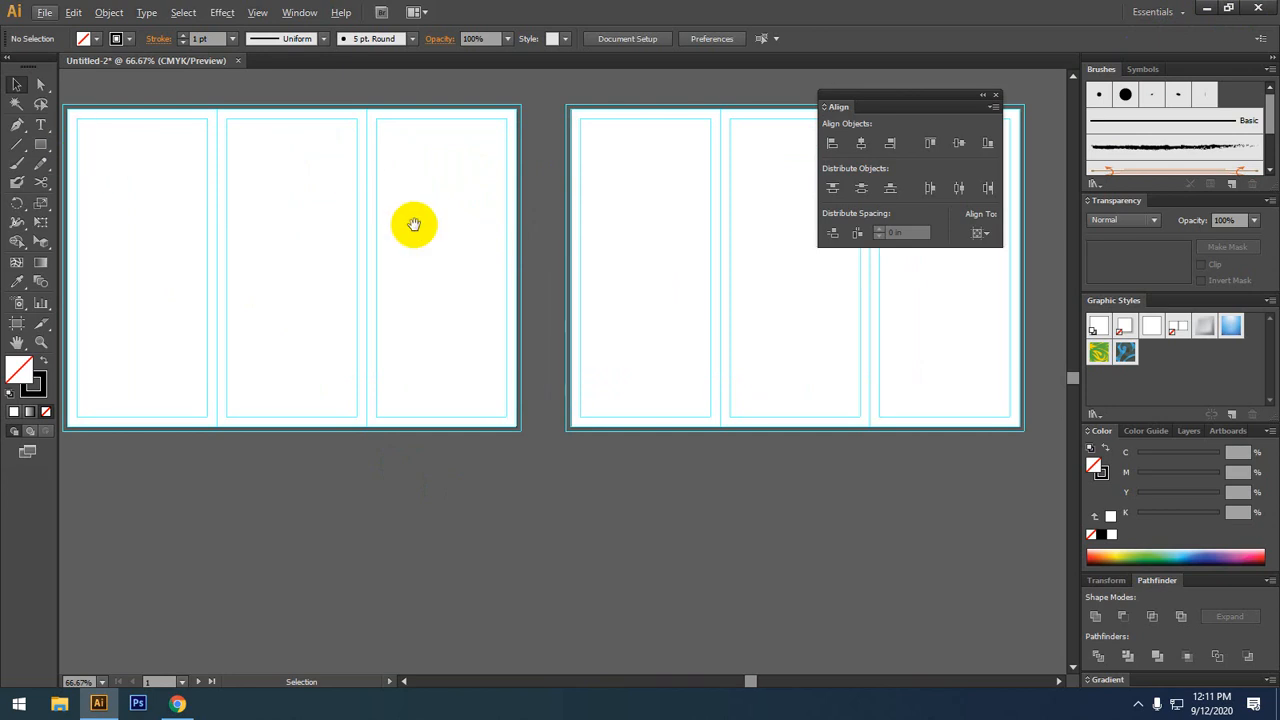
{"action": "left_click_drag", "start_coordinate": [414, 223], "coordinate": [449, 229]}
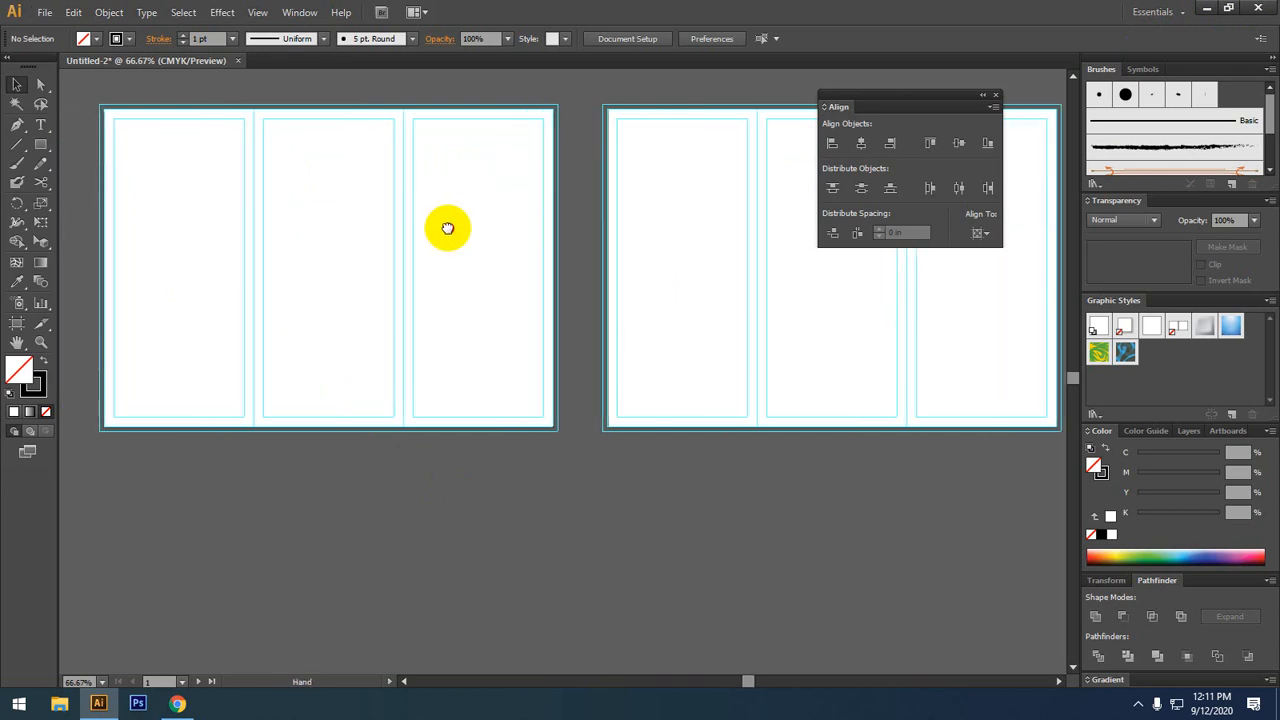
Step: Try starting a rectangle and a Pen path on the first artboard's right-hand bleed guide
{"action": "left_click", "coordinate": [41, 145]}
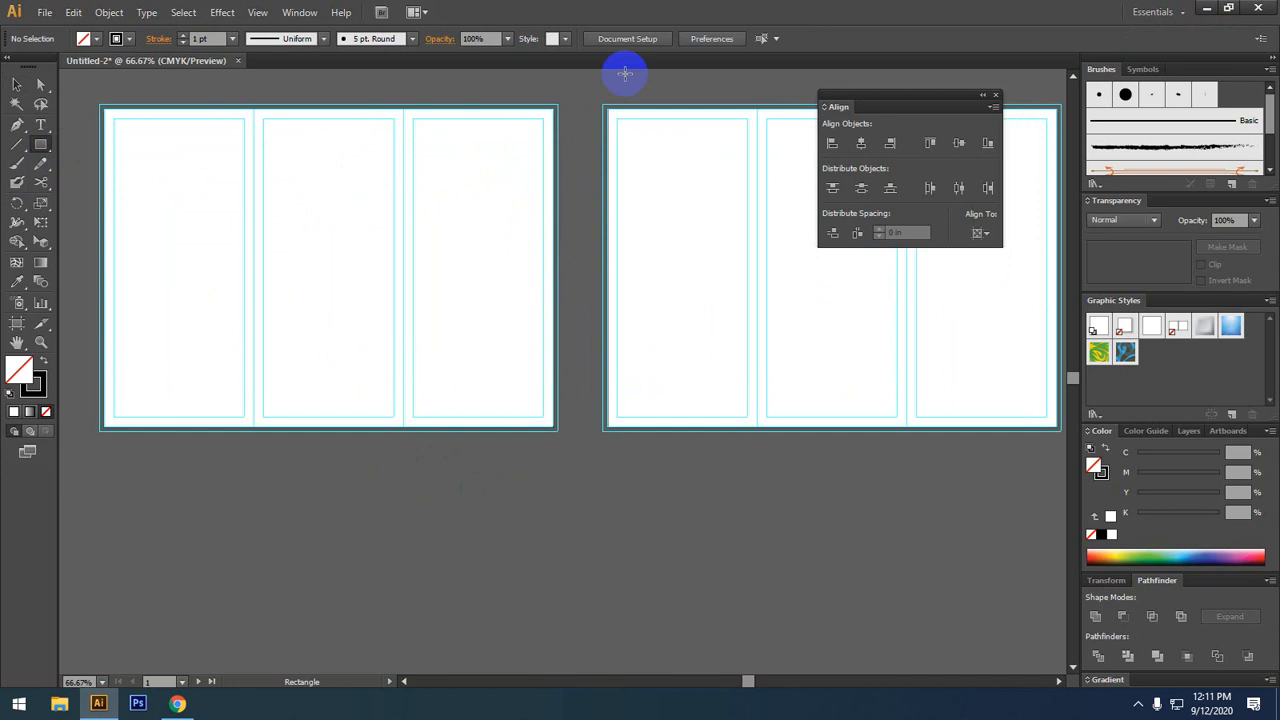
{"action": "left_click", "coordinate": [561, 157]}
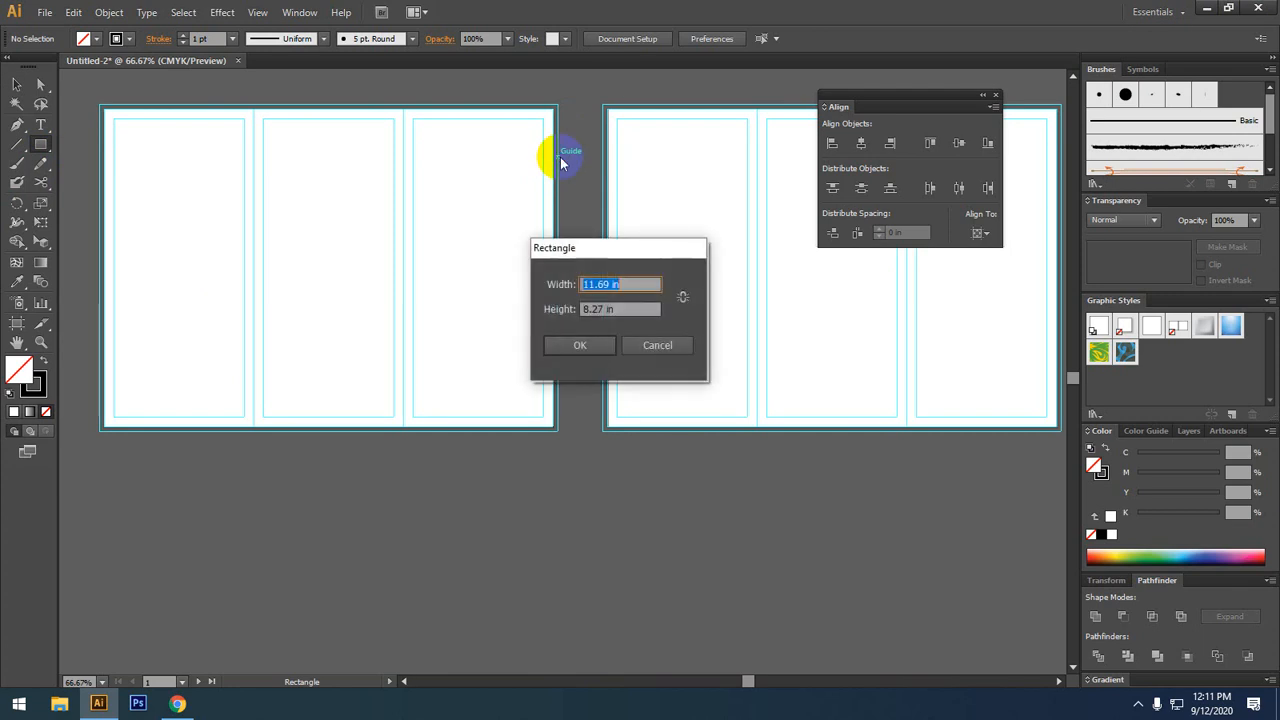
{"action": "left_click", "coordinate": [658, 348]}
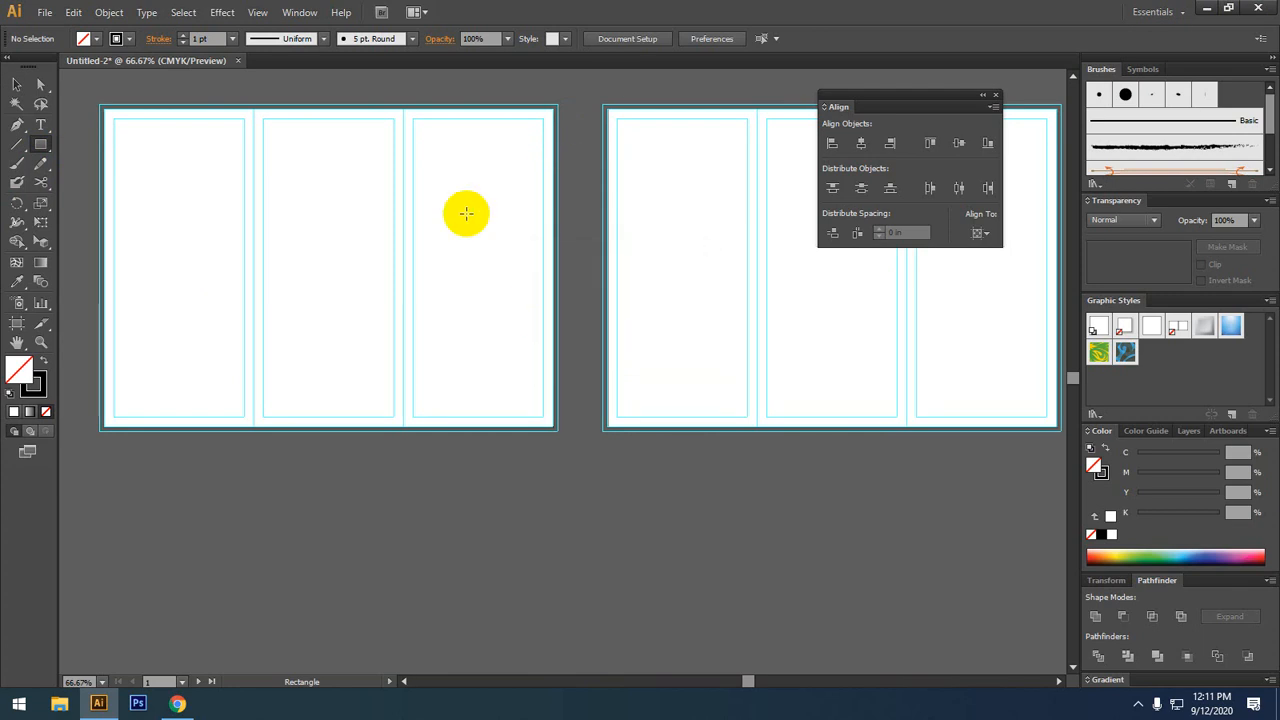
{"action": "left_click", "coordinate": [17, 125]}
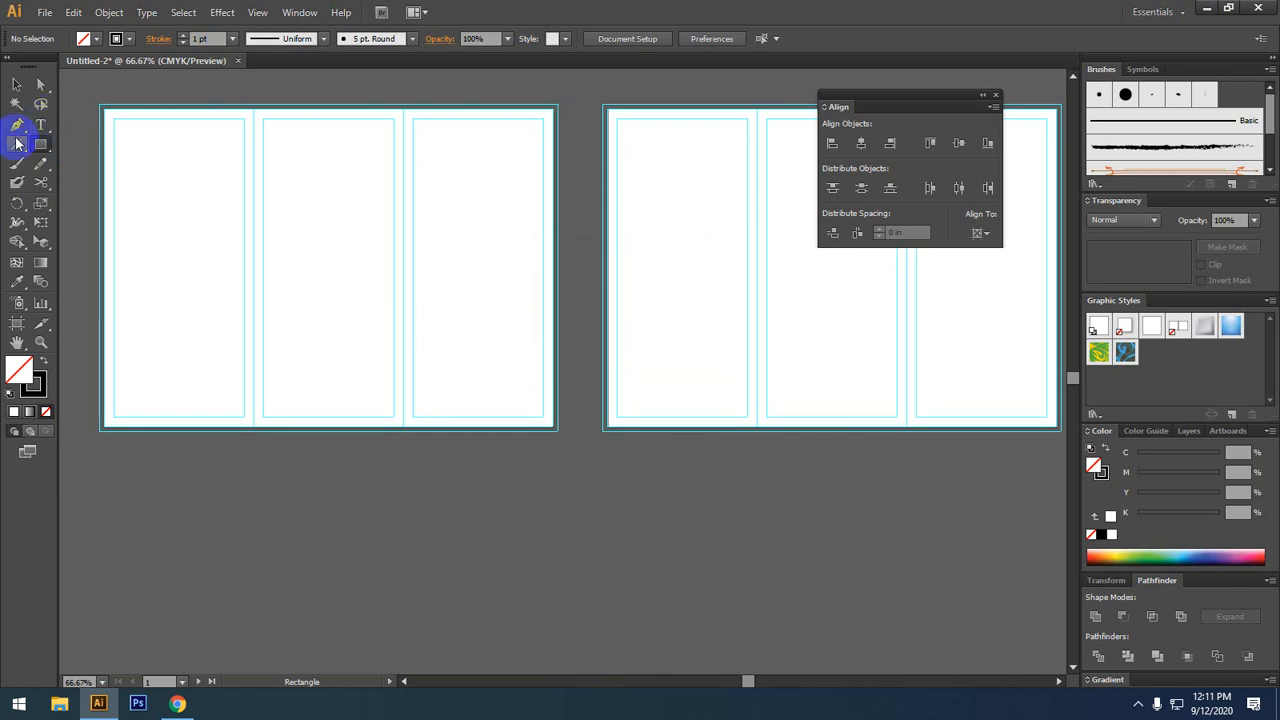
{"action": "left_click", "coordinate": [559, 174]}
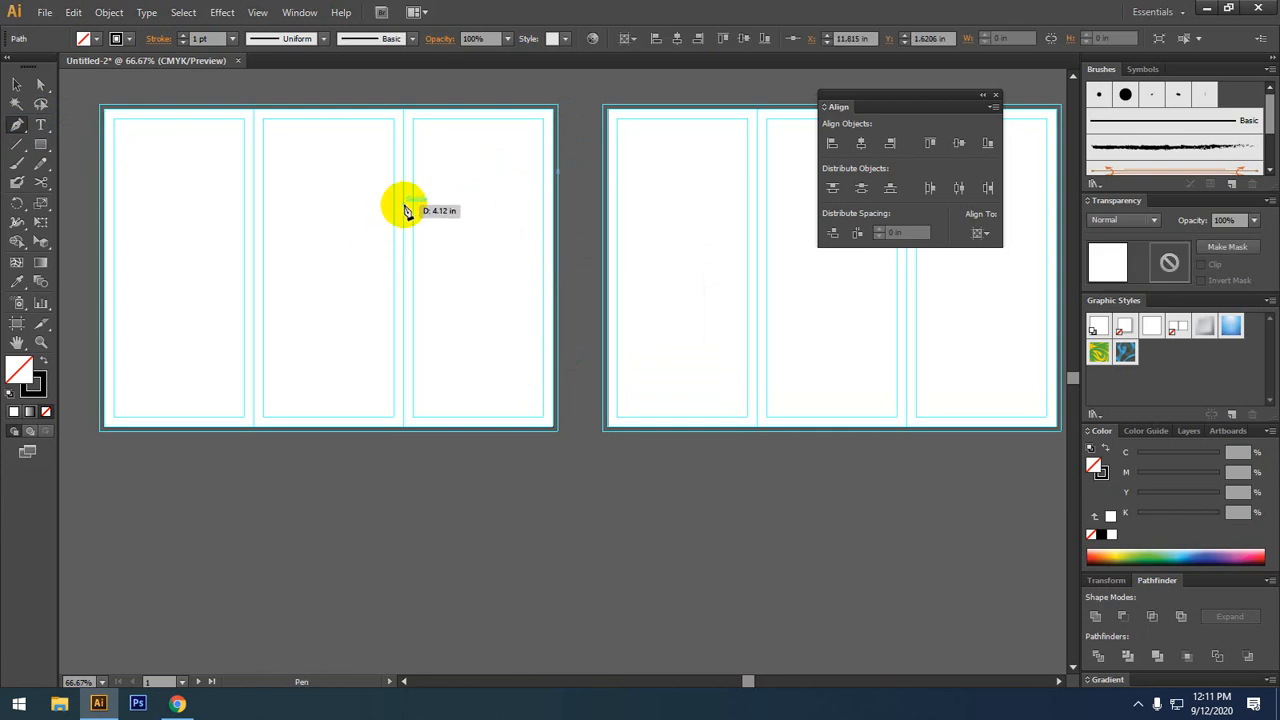
{"action": "left_click", "coordinate": [15, 85]}
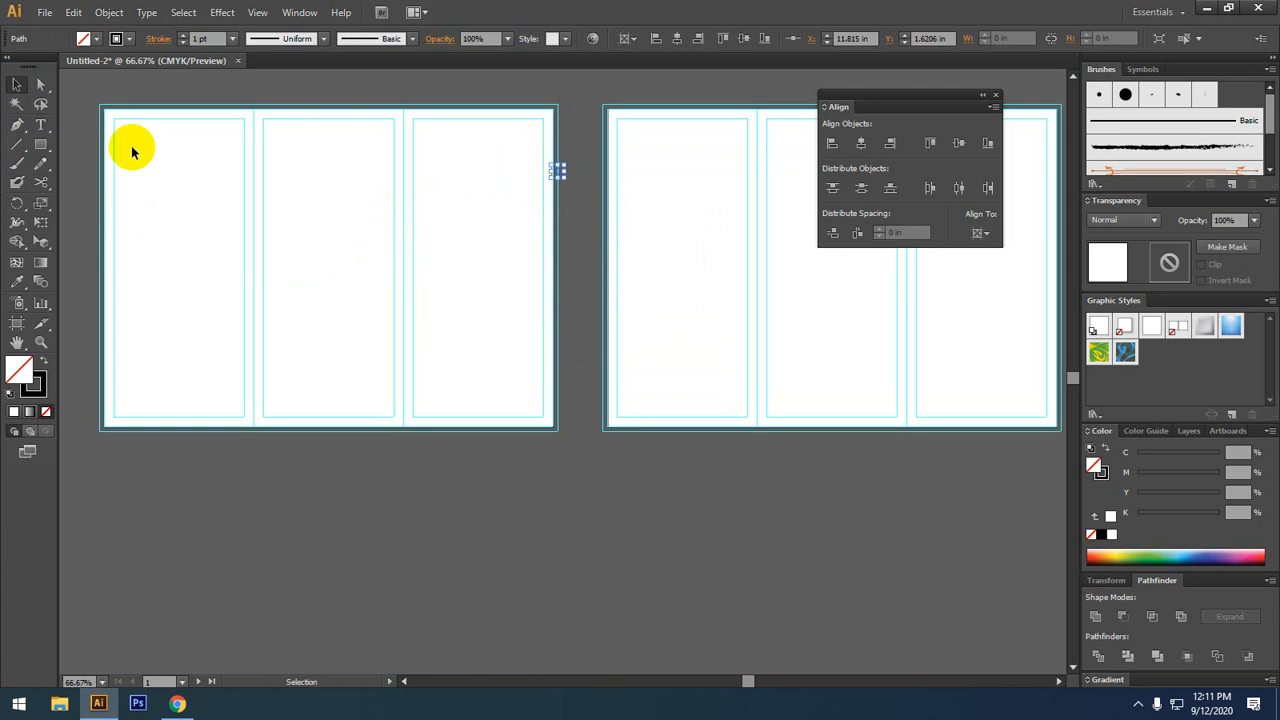
{"action": "left_click", "coordinate": [246, 190]}
Step: Examine the bleed, column and margin guides across both trifold artboards
{"action": "scroll", "coordinate": [480, 146], "scroll_direction": "up", "scroll_amount": 2}
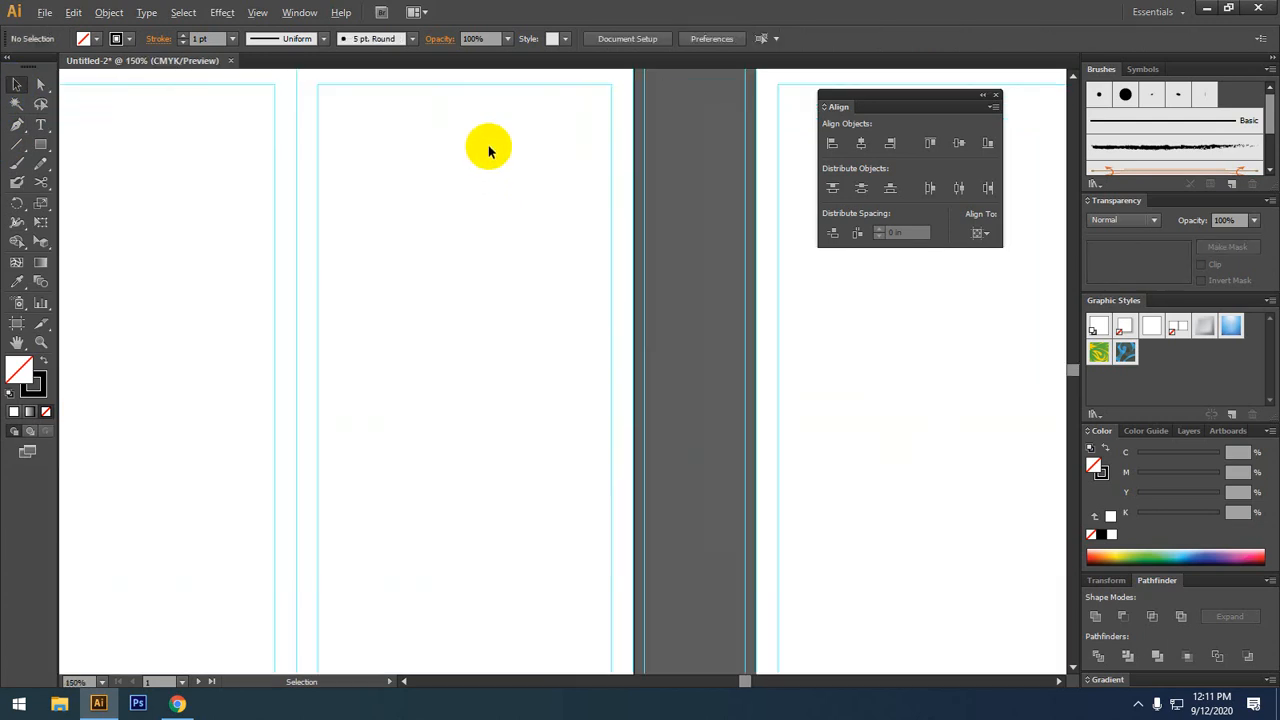
{"action": "left_click_drag", "start_coordinate": [520, 149], "coordinate": [603, 211]}
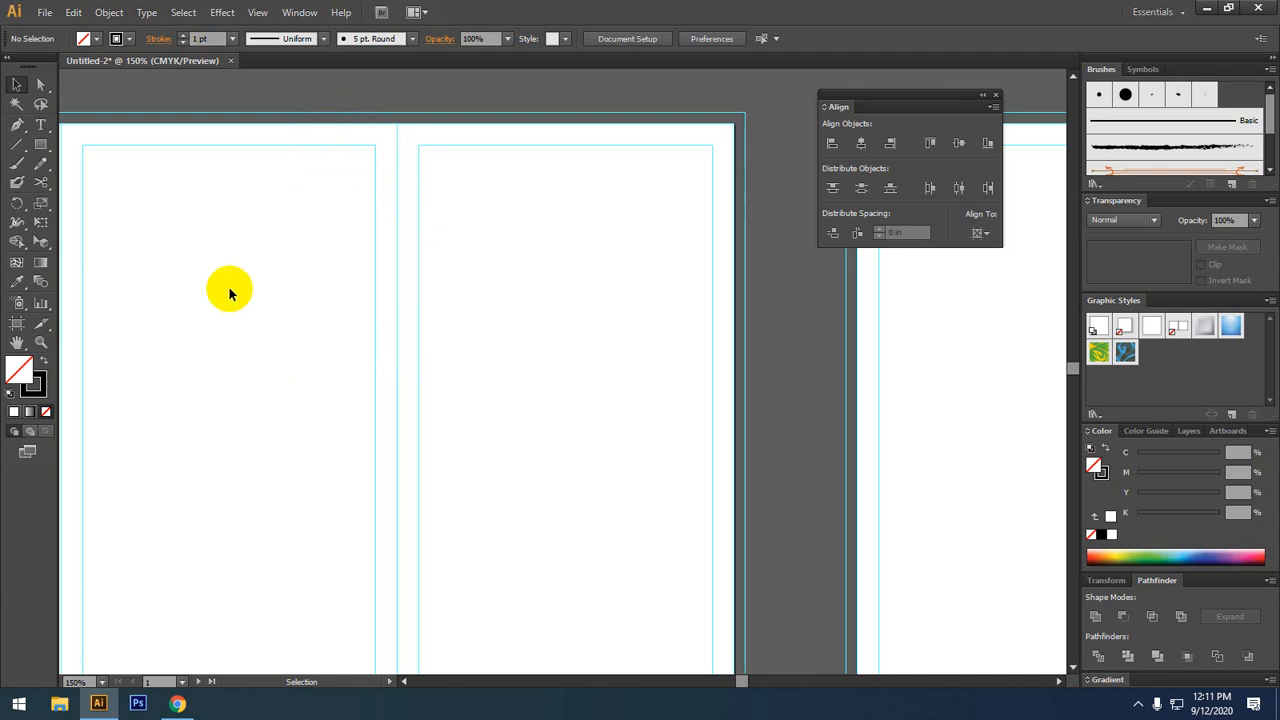
{"action": "scroll", "coordinate": [214, 285], "scroll_direction": "down", "scroll_amount": 4}
{"action": "scroll", "coordinate": [497, 310], "scroll_direction": "up", "scroll_amount": 2}
{"action": "scroll", "coordinate": [452, 303], "scroll_direction": "up", "scroll_amount": 2}
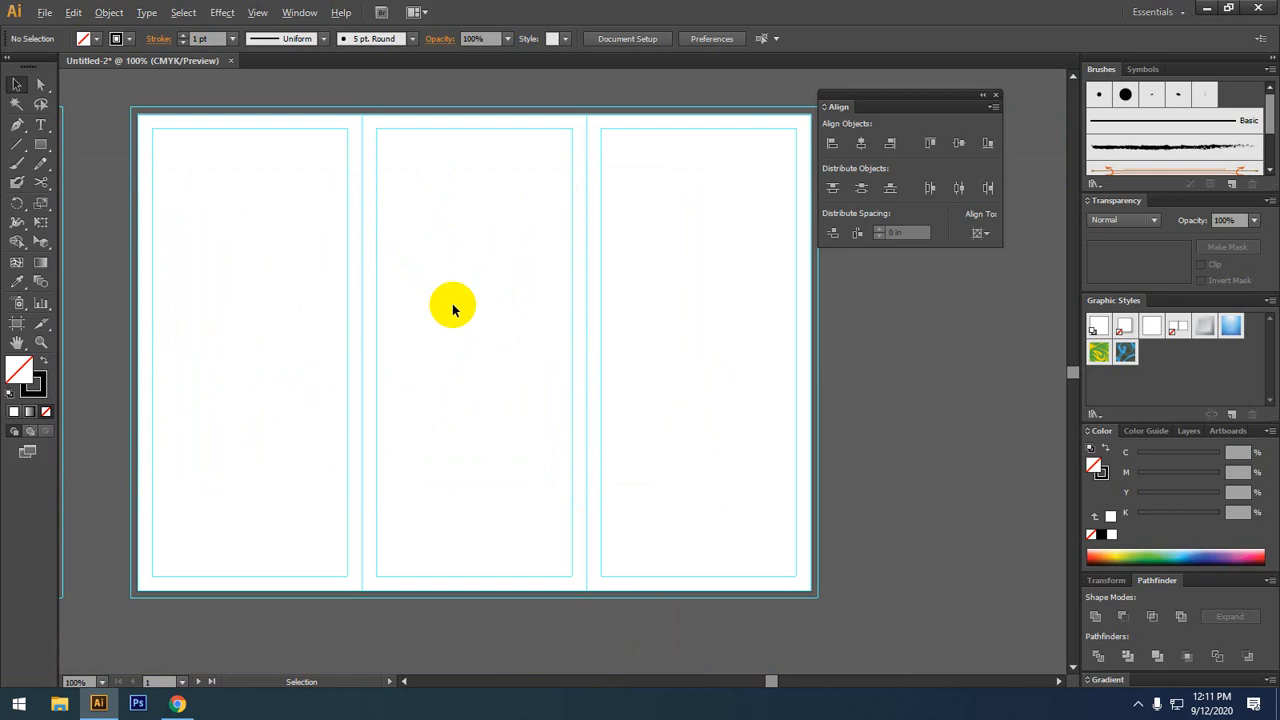
{"action": "scroll", "coordinate": [452, 303], "scroll_direction": "down", "scroll_amount": 2}
{"action": "left_click_drag", "start_coordinate": [197, 316], "coordinate": [365, 298]}
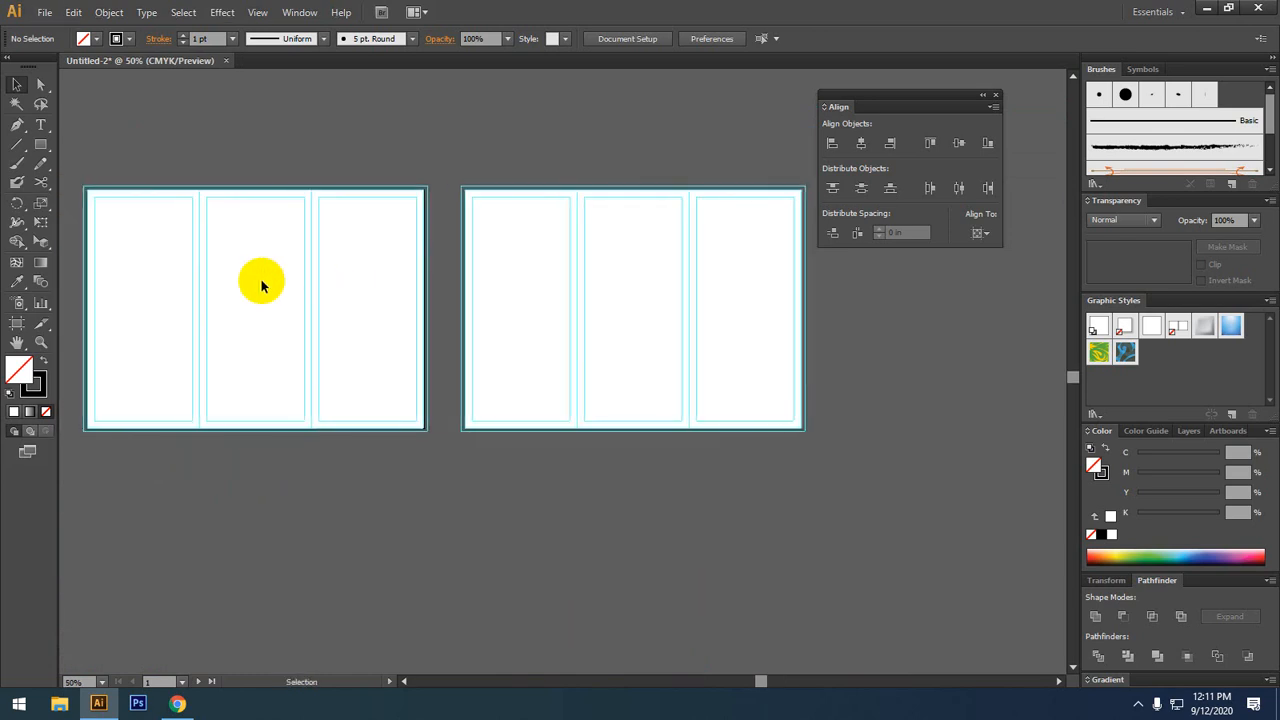
{"action": "scroll", "coordinate": [246, 240], "scroll_direction": "up", "scroll_amount": 2}
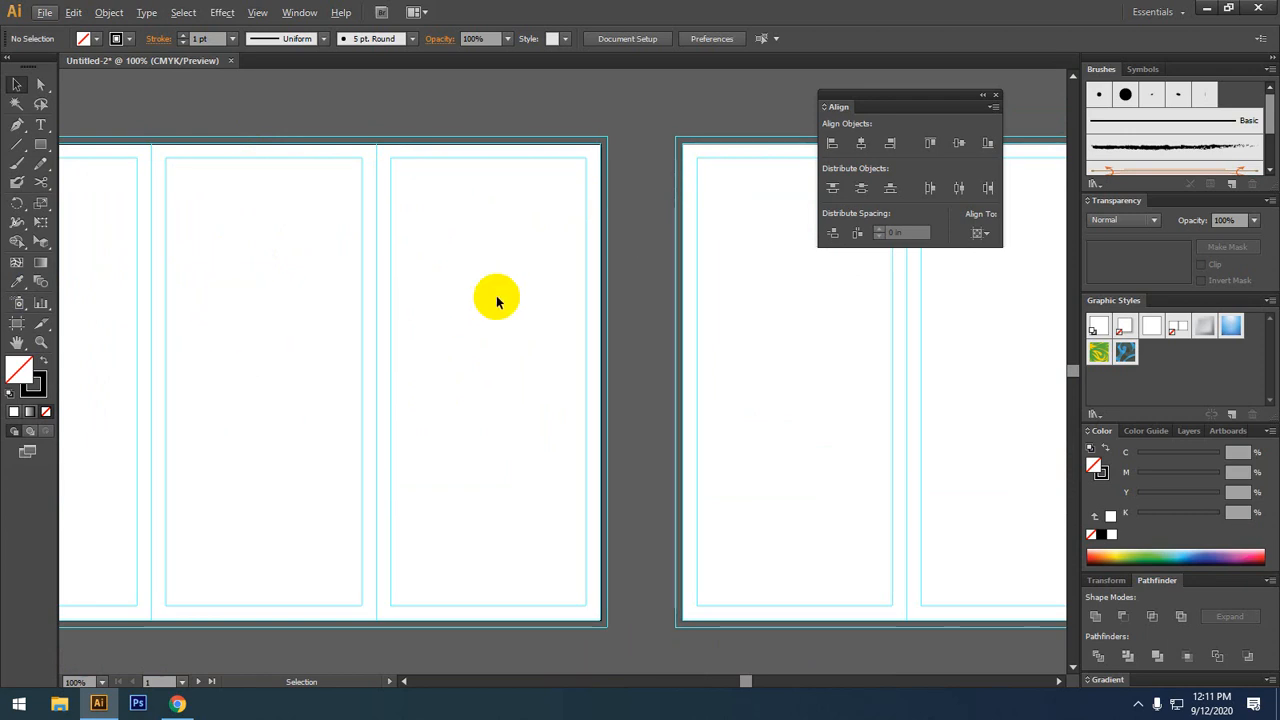
{"action": "left_click_drag", "start_coordinate": [497, 306], "coordinate": [575, 289]}
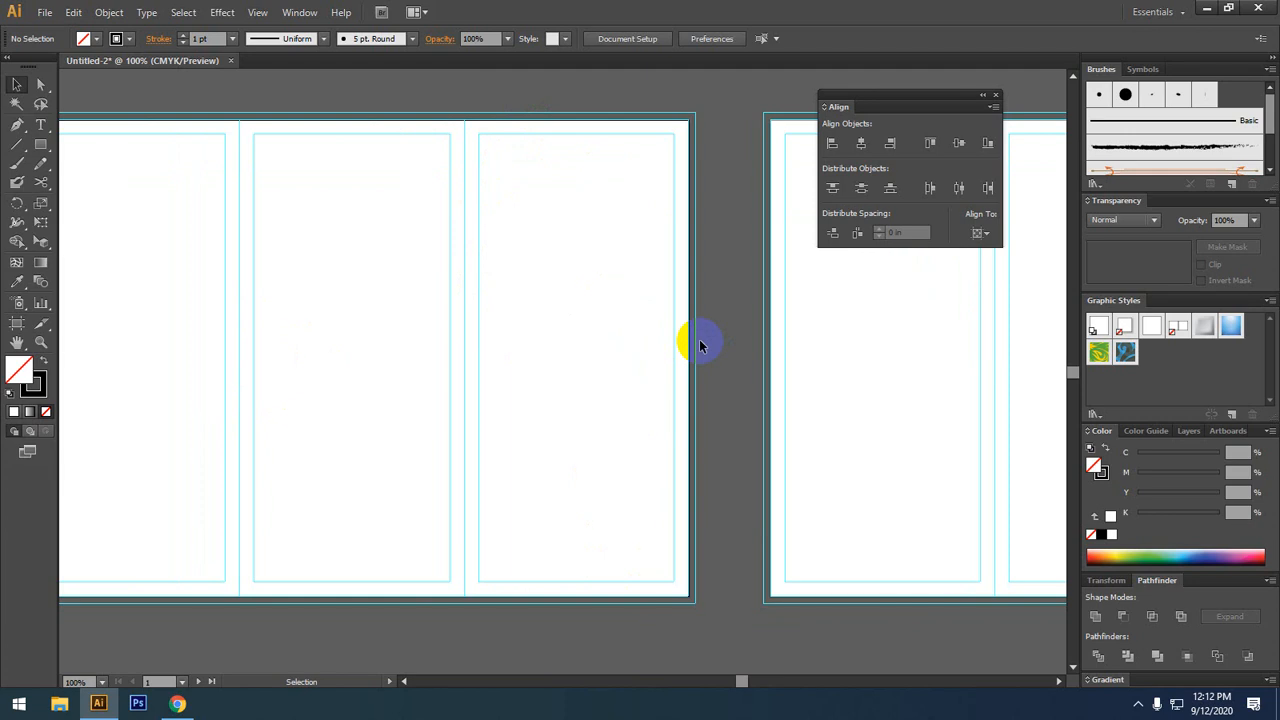
{"action": "left_click_drag", "start_coordinate": [357, 349], "coordinate": [688, 358]}
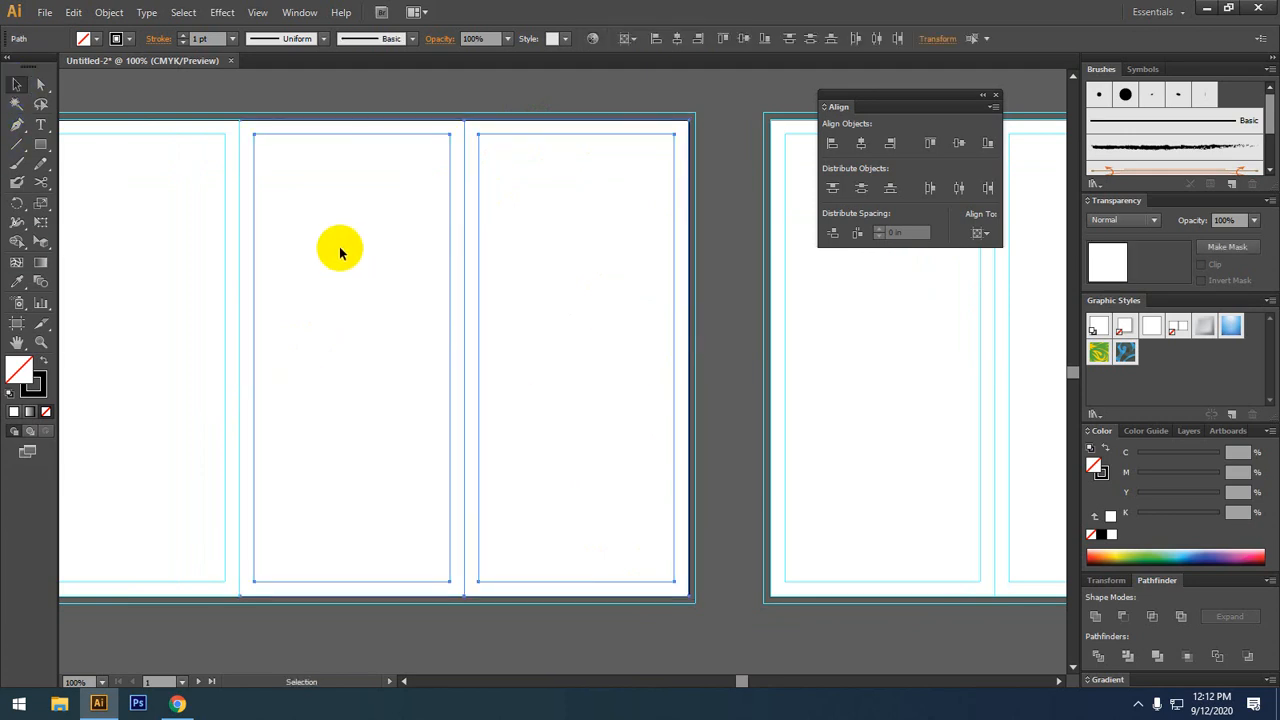
{"action": "left_click", "coordinate": [308, 99]}
{"action": "left_click_drag", "start_coordinate": [308, 320], "coordinate": [557, 290]}
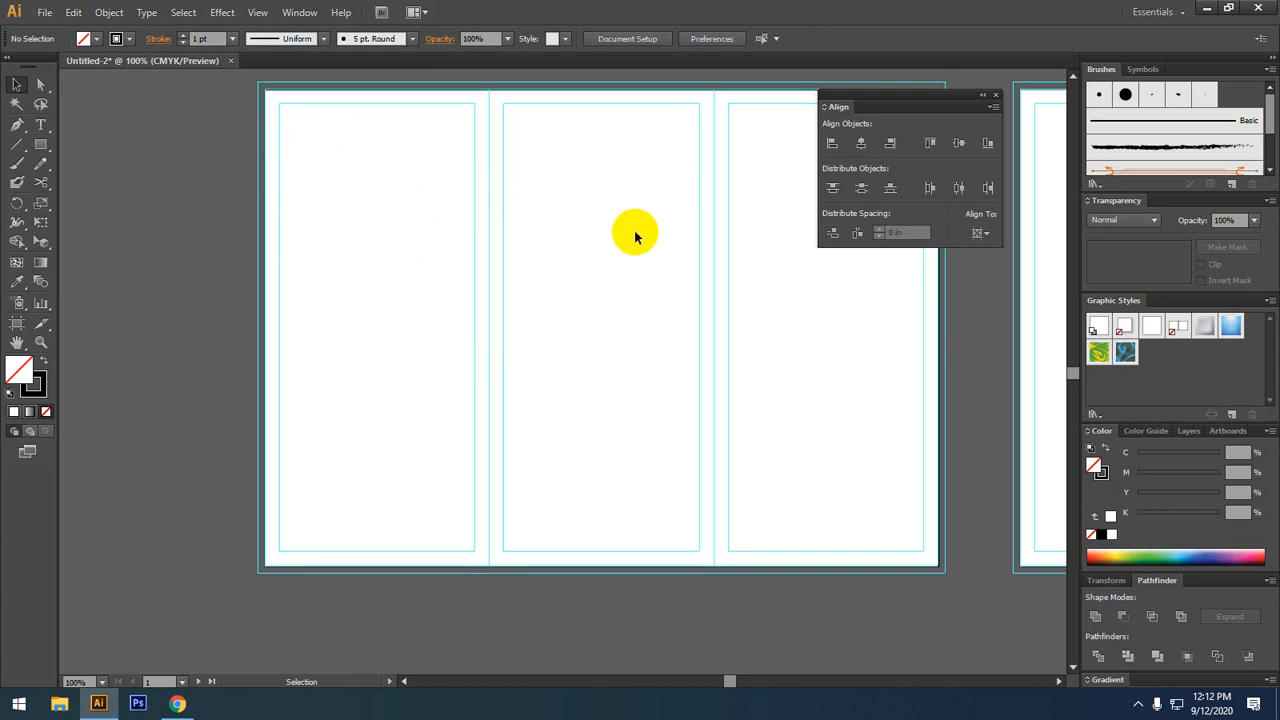
{"action": "scroll", "coordinate": [540, 306], "scroll_direction": "right", "scroll_amount": 5}
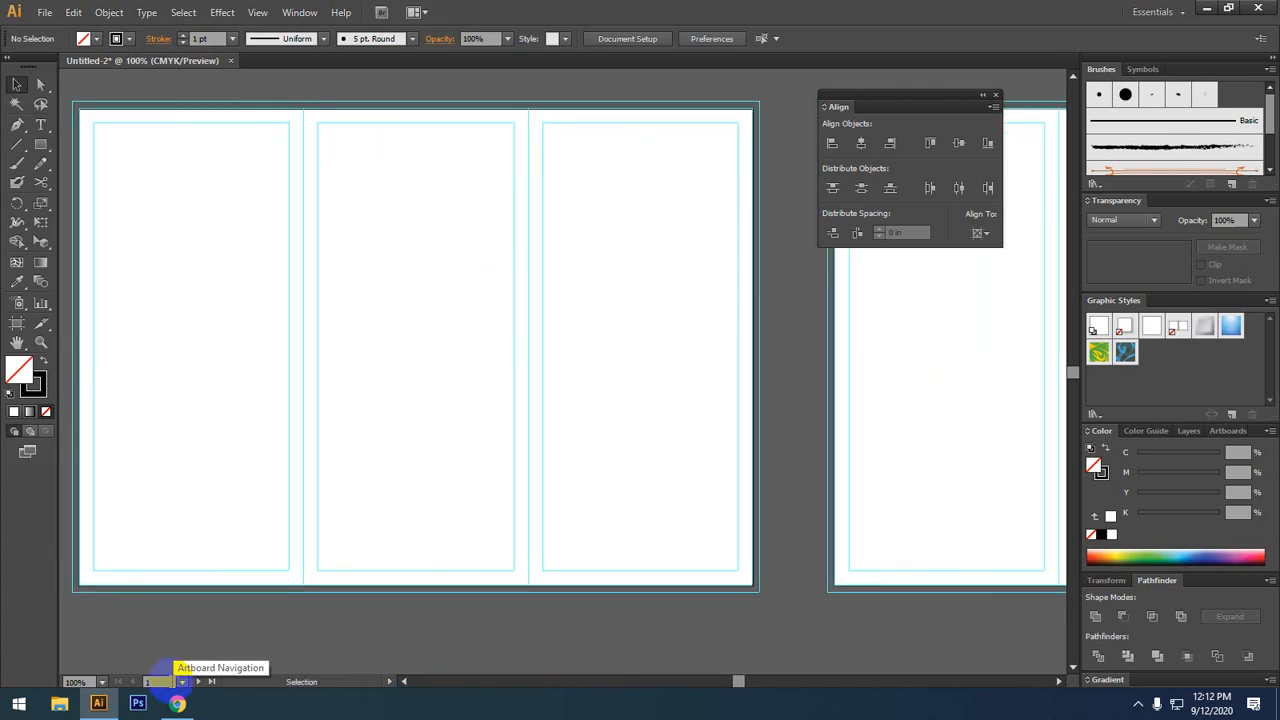
Step: Switch to Chrome, search for "lorem ipsum" in the blank browser tab, and open the lipsum.com result
{"action": "left_click", "coordinate": [177, 704]}
{"action": "left_click", "coordinate": [412, 13]}
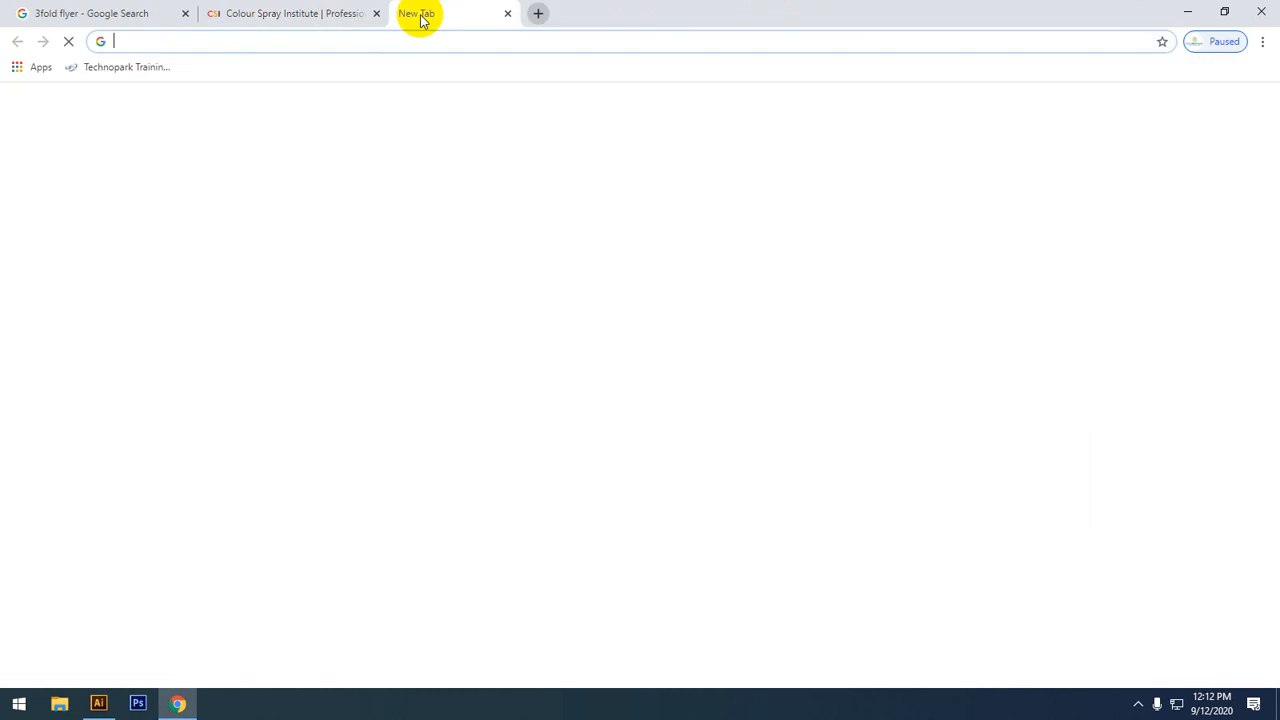
{"action": "type", "text": "lo r"}
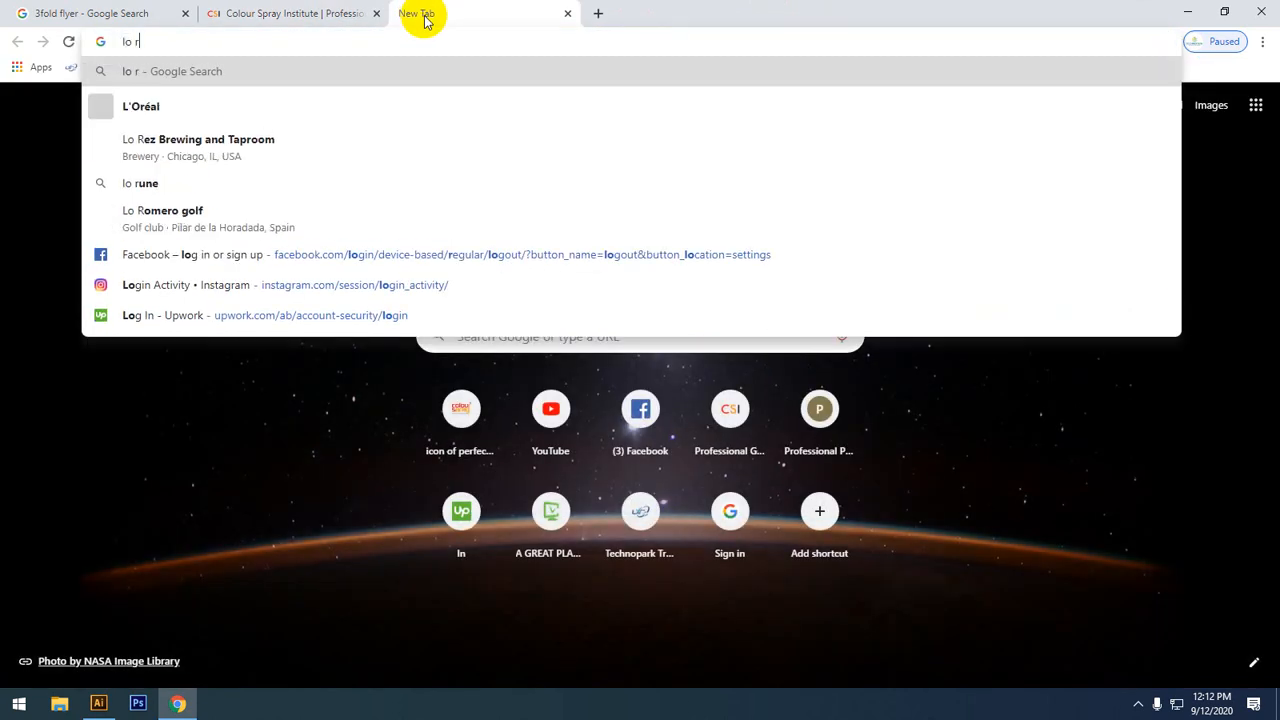
{"action": "type", "text": "er"}
{"action": "key", "text": "BackSpace"}
{"action": "key", "text": "BackSpace"}
{"action": "key", "text": "BackSpace"}
{"action": "key", "text": "BackSpace"}
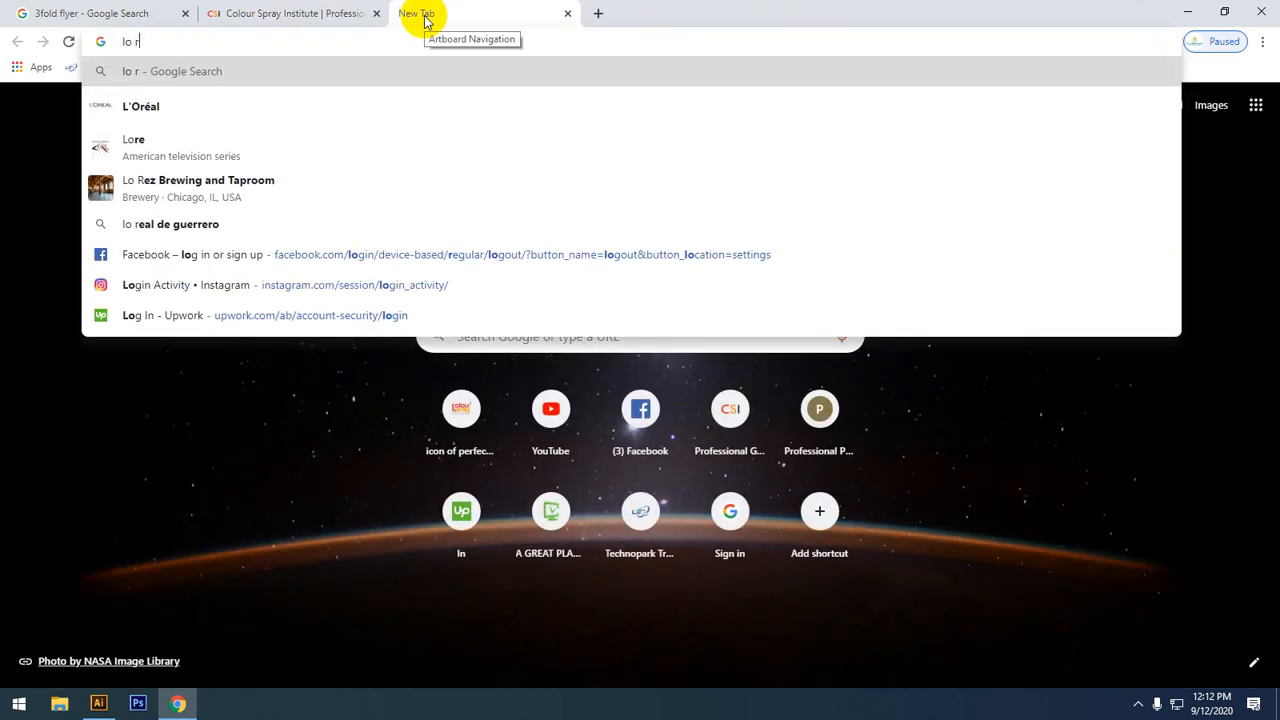
{"action": "type", "text": "rem i"}
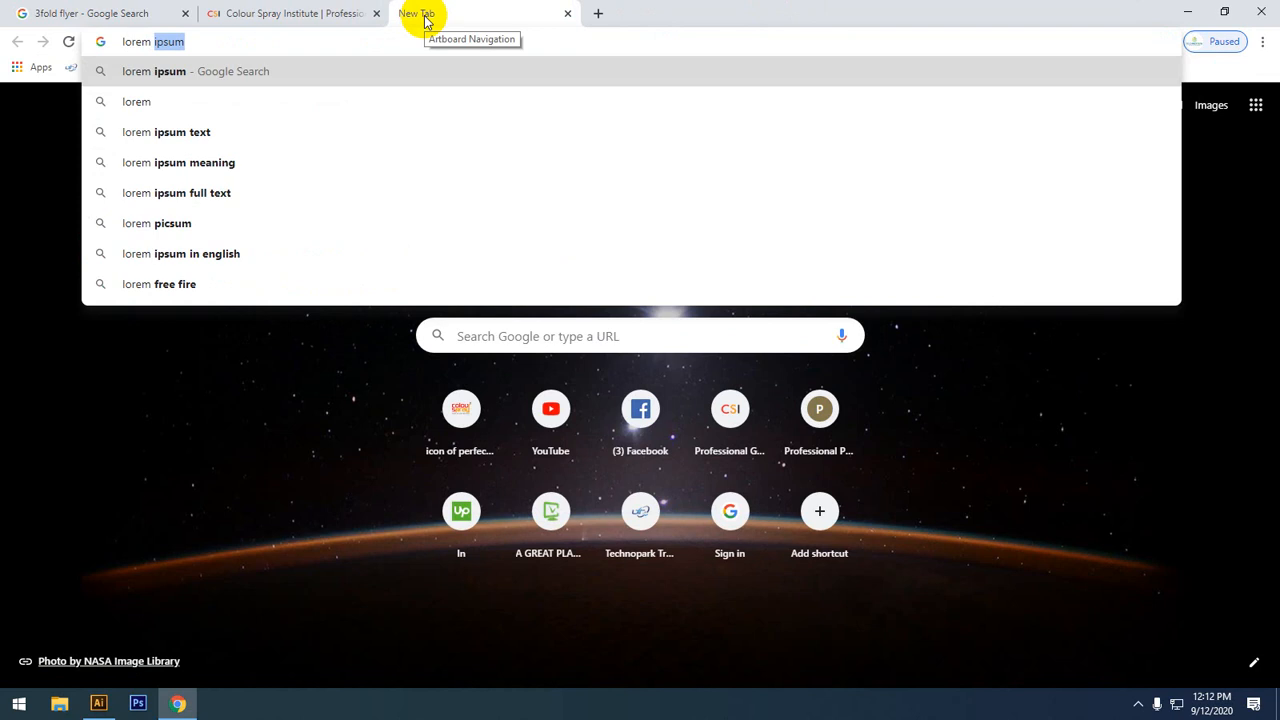
{"action": "left_click", "coordinate": [206, 68]}
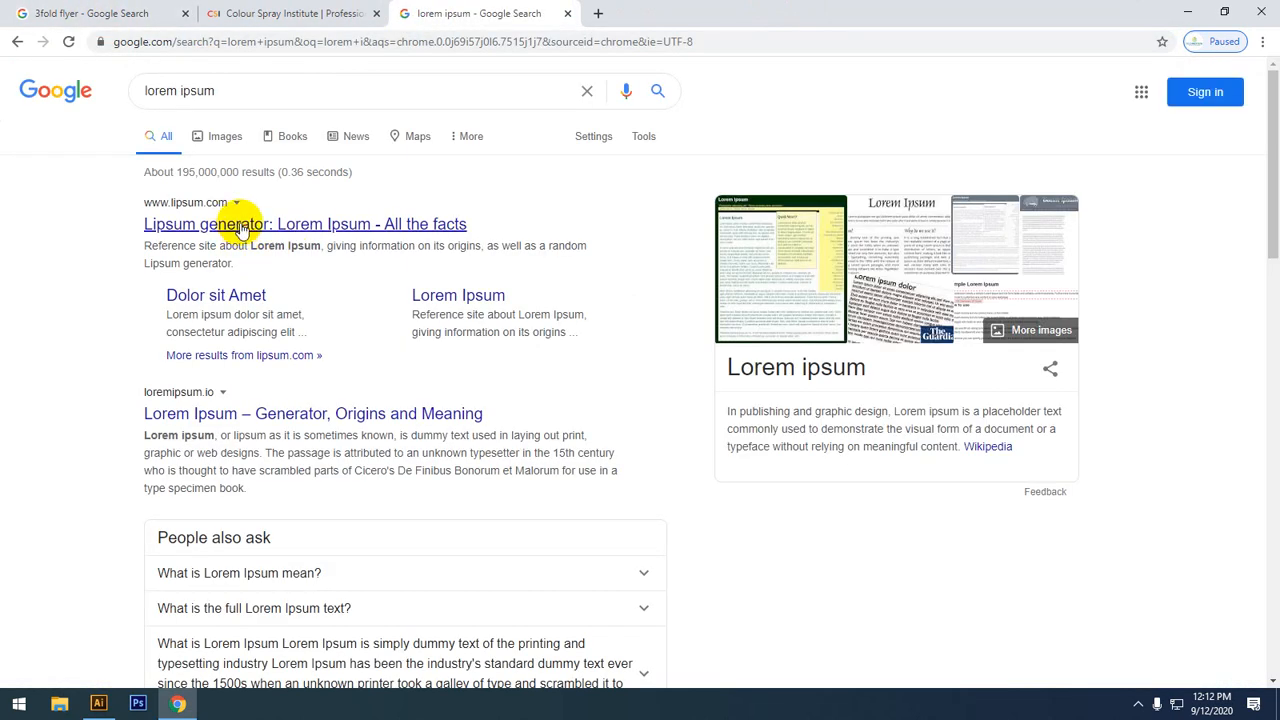
{"action": "left_click", "coordinate": [243, 220]}
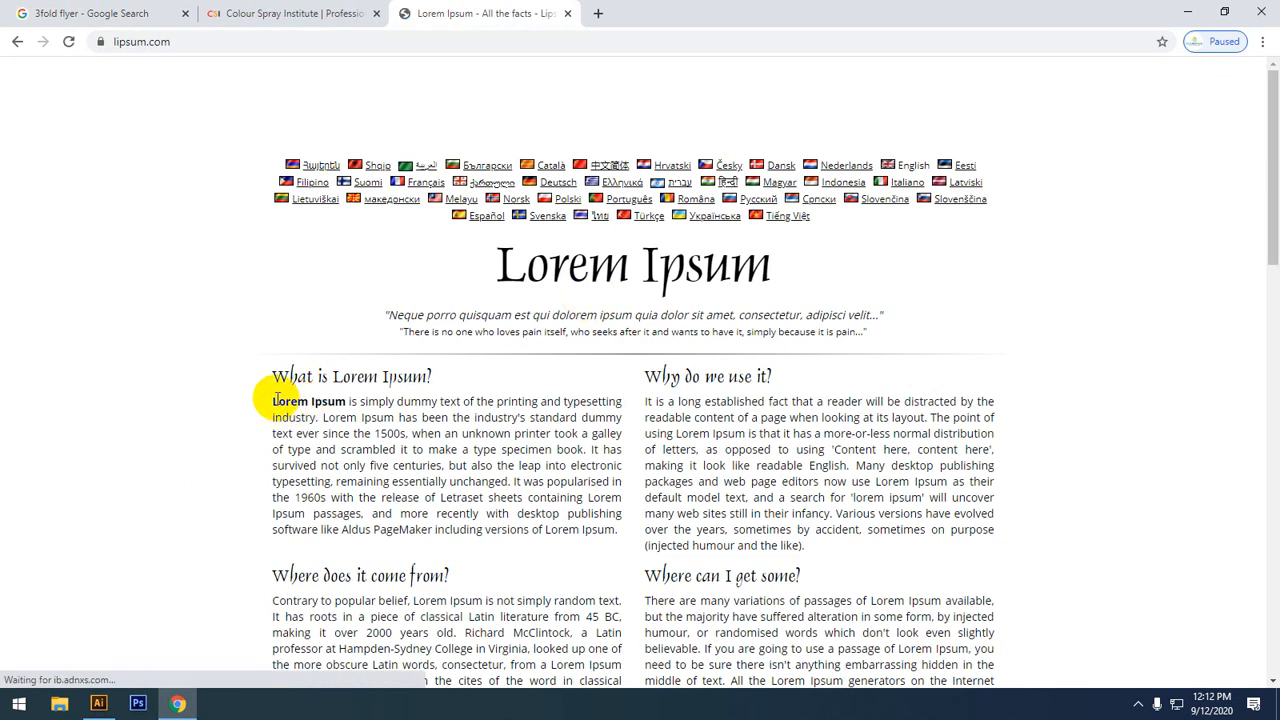
Step: Copy the "What is Lorem Ipsum?" paragraph and paste it in Illustrator as point text below the artboards
{"action": "left_click_drag", "start_coordinate": [271, 400], "coordinate": [615, 528]}
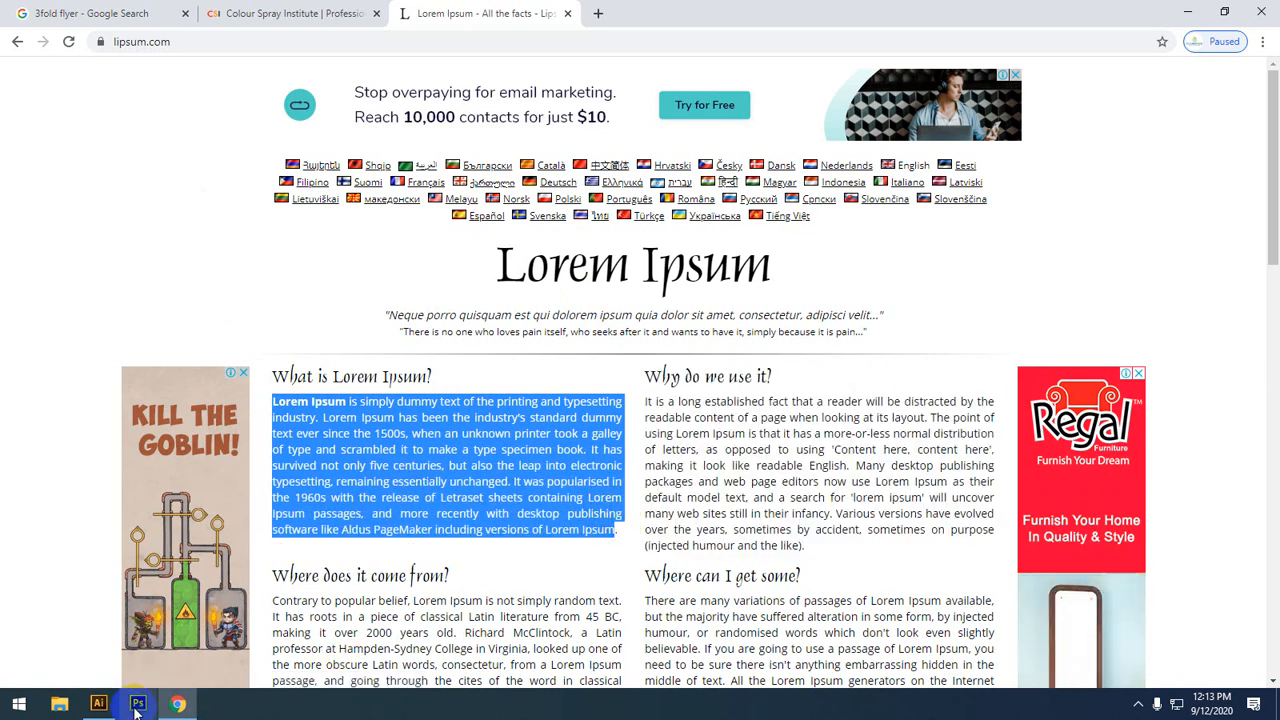
{"action": "left_click", "coordinate": [98, 703]}
{"action": "left_click", "coordinate": [41, 124]}
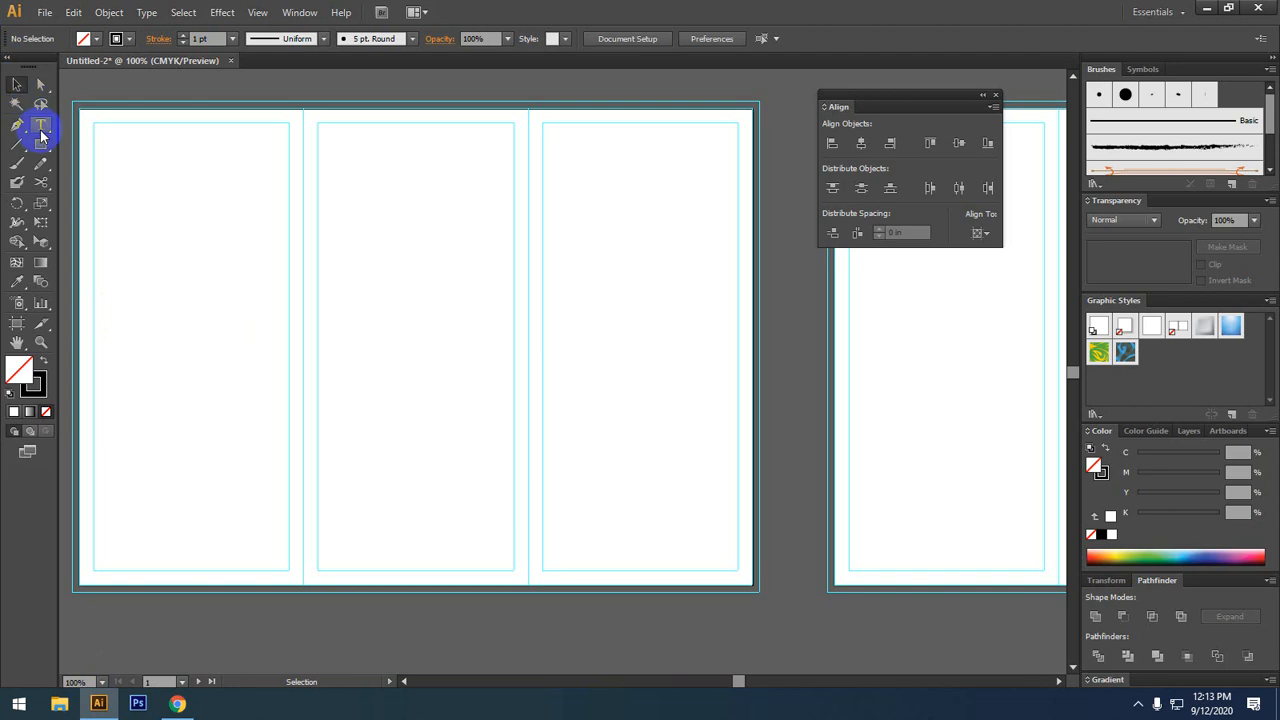
{"action": "scroll", "coordinate": [289, 274], "scroll_direction": "down", "scroll_amount": 3}
{"action": "left_click", "coordinate": [302, 470]}
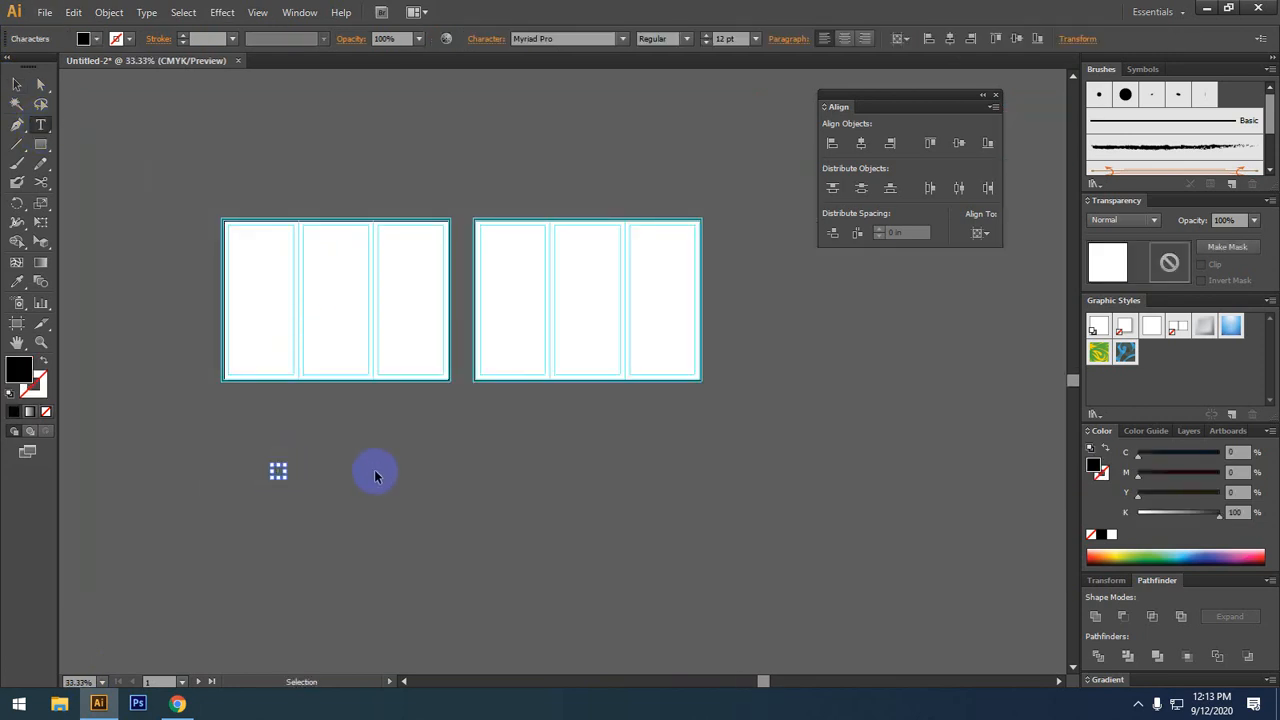
{"action": "key", "text": "ctrl+v"}
{"action": "left_click", "coordinate": [16, 84]}
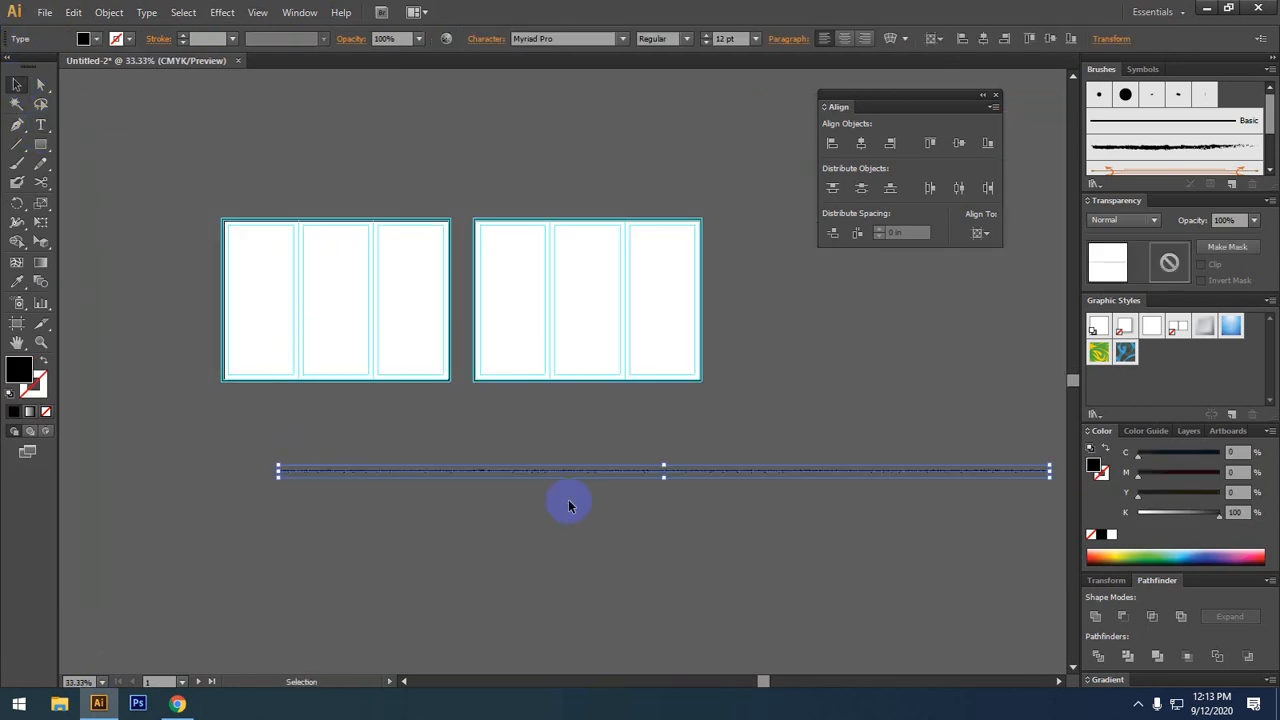
Step: Move the pasted text line onto the second artboard, starting at the left margin guide near the top of its first column
{"action": "left_click_drag", "start_coordinate": [466, 474], "coordinate": [574, 248]}
{"action": "scroll", "coordinate": [458, 242], "scroll_direction": "up", "scroll_amount": 3}
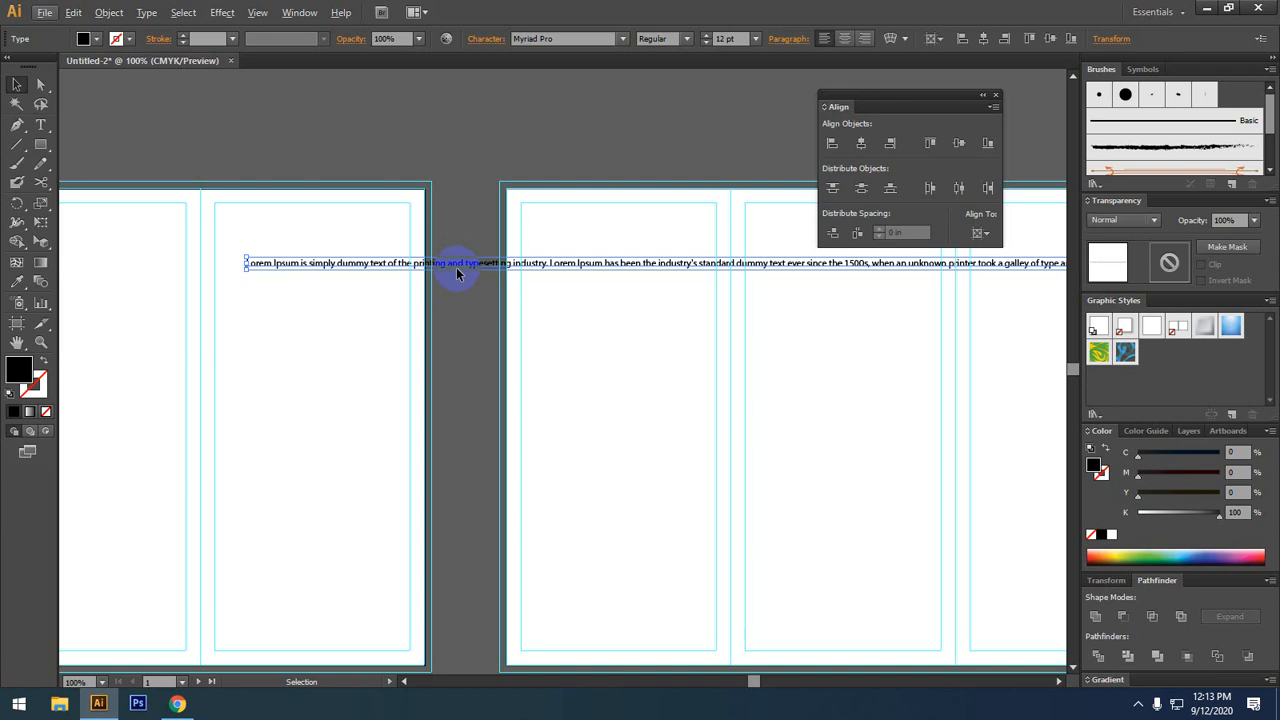
{"action": "key", "text": "ctrl+minus"}
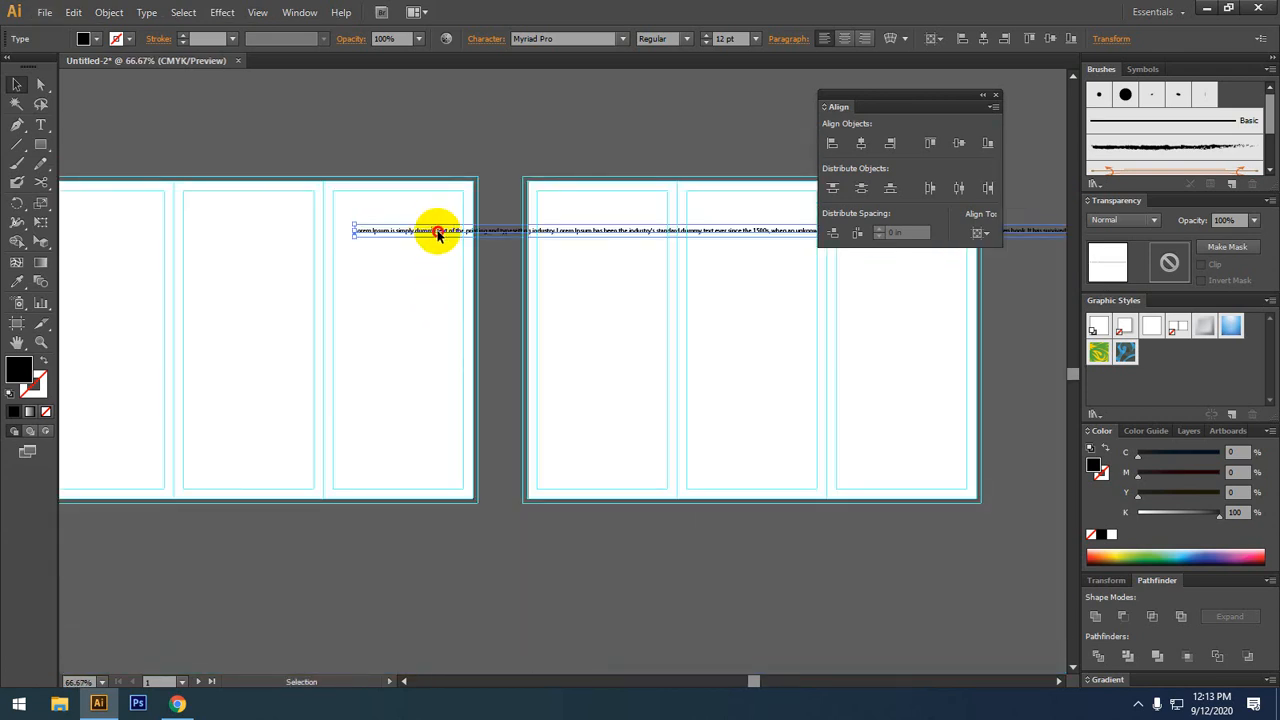
{"action": "left_click_drag", "start_coordinate": [438, 234], "coordinate": [598, 235]}
{"action": "left_click", "coordinate": [489, 268]}
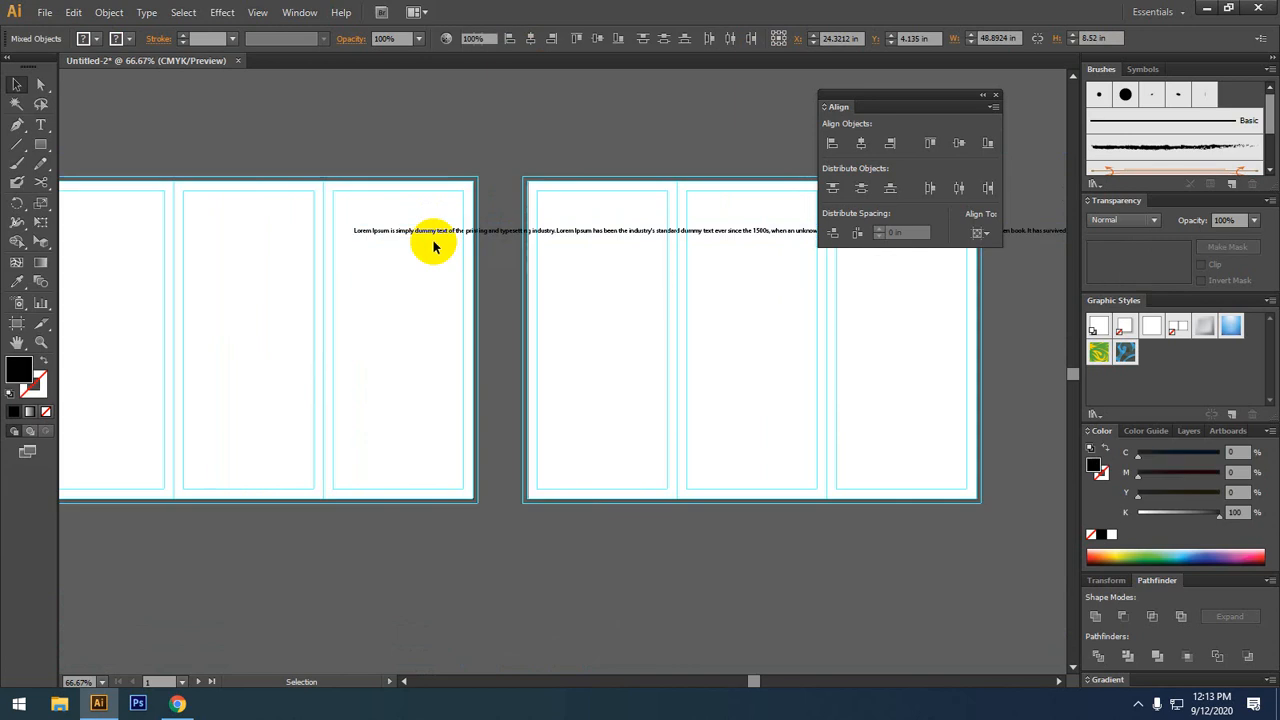
{"action": "left_click_drag", "start_coordinate": [409, 230], "coordinate": [590, 206]}
{"action": "left_click_drag", "start_coordinate": [580, 257], "coordinate": [423, 254]}
{"action": "scroll", "coordinate": [452, 200], "scroll_direction": "up", "scroll_amount": 2}
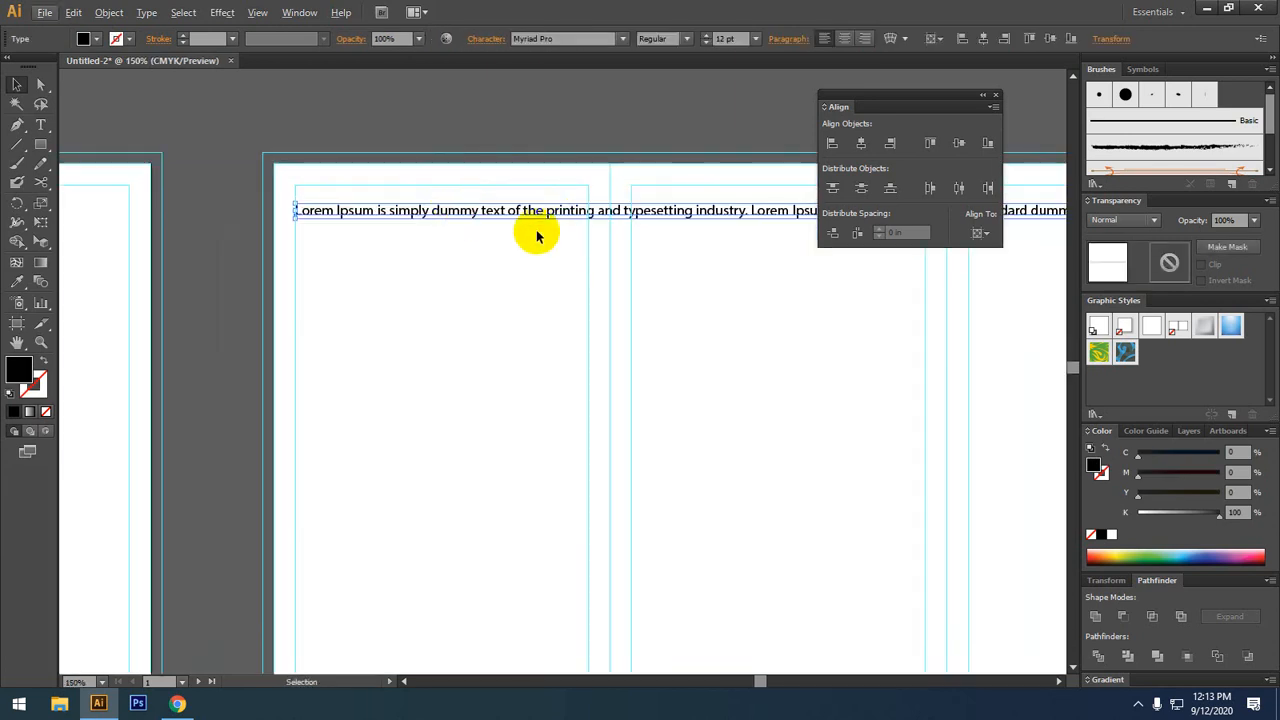
Step: Break the long text line to the first column's width, after "printing", "has been", "since the" and "galley of"
{"action": "scroll", "coordinate": [536, 236], "scroll_direction": "up", "scroll_amount": 1}
{"action": "double_click", "coordinate": [619, 205]}
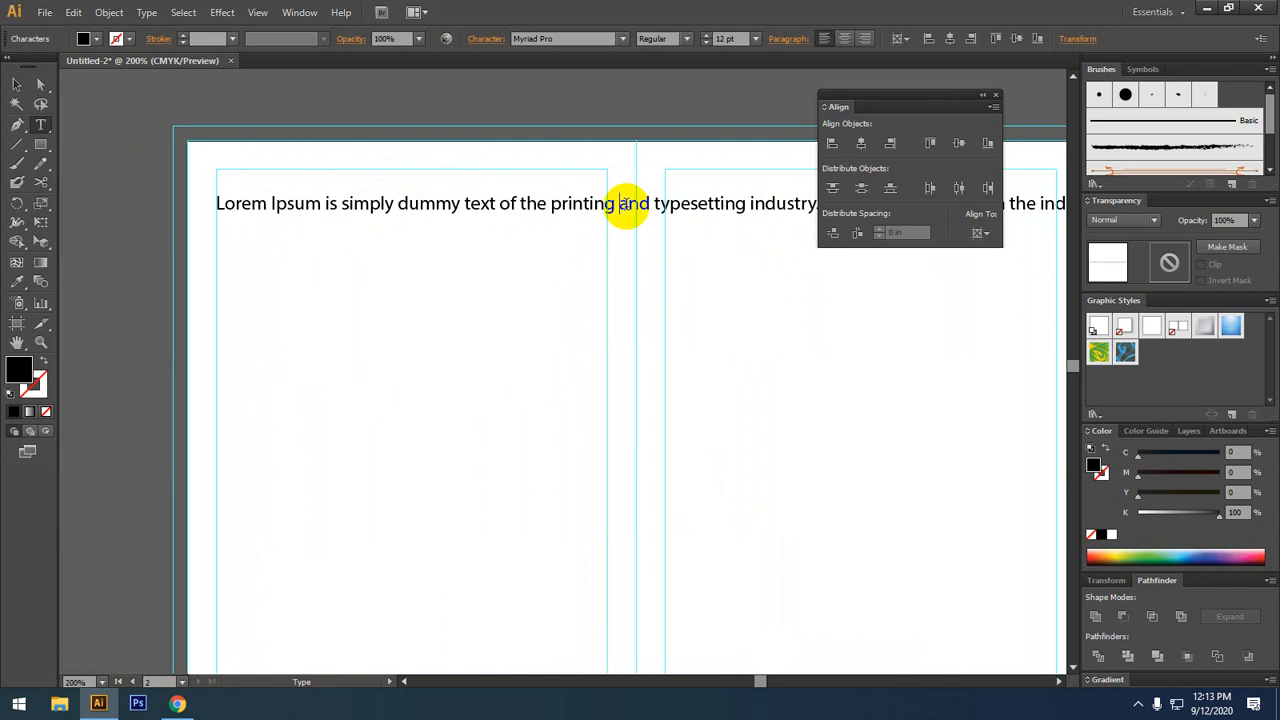
{"action": "key", "text": "BackSpace"}
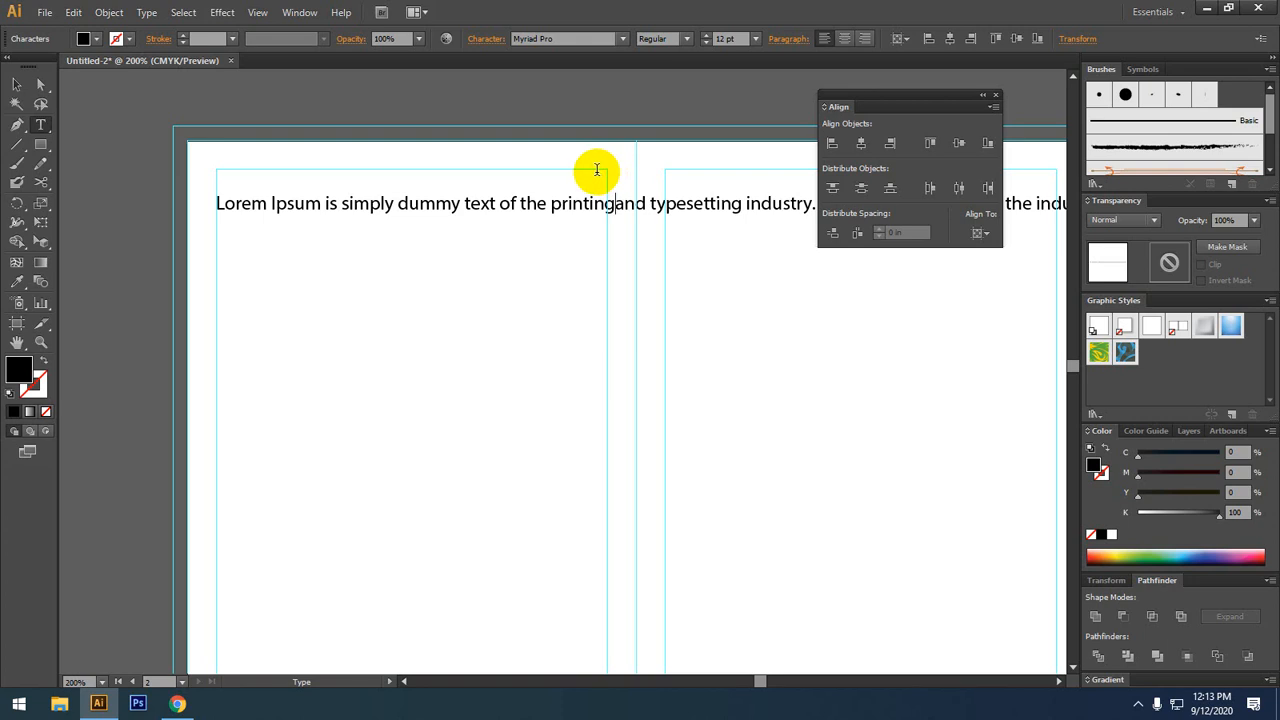
{"action": "key", "text": "Return"}
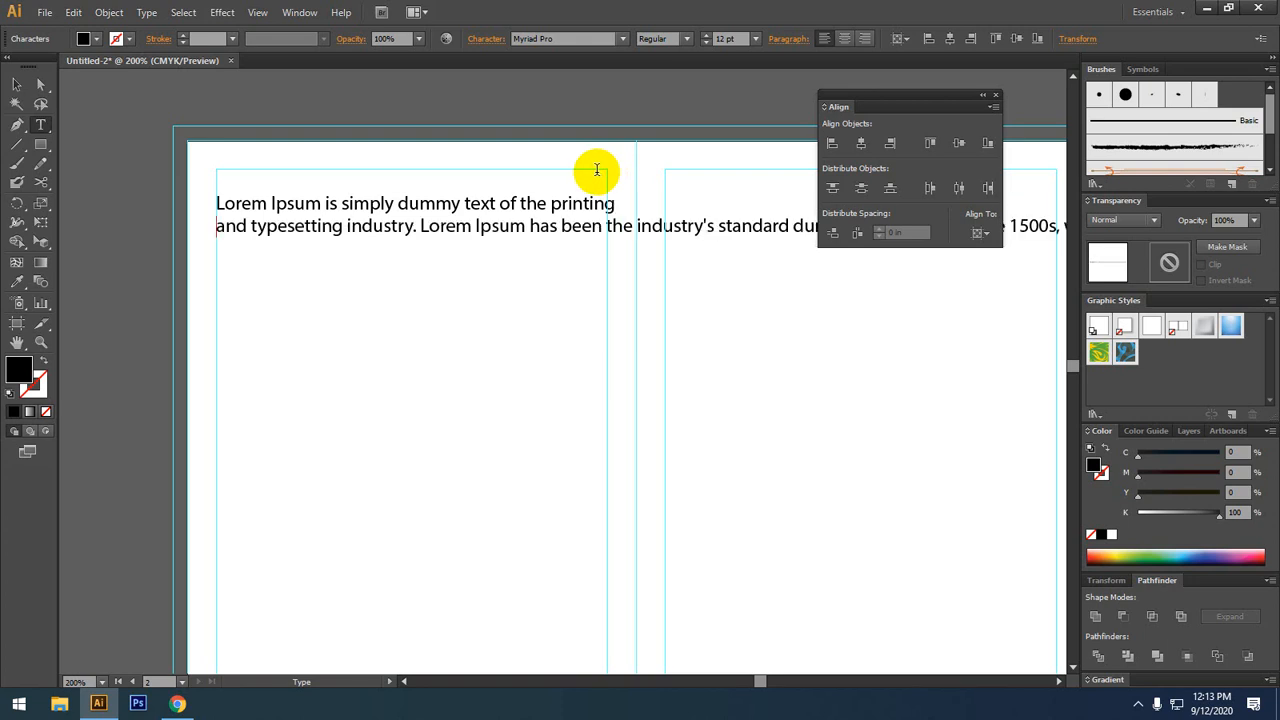
{"action": "left_click", "coordinate": [607, 226]}
{"action": "key", "text": "Return"}
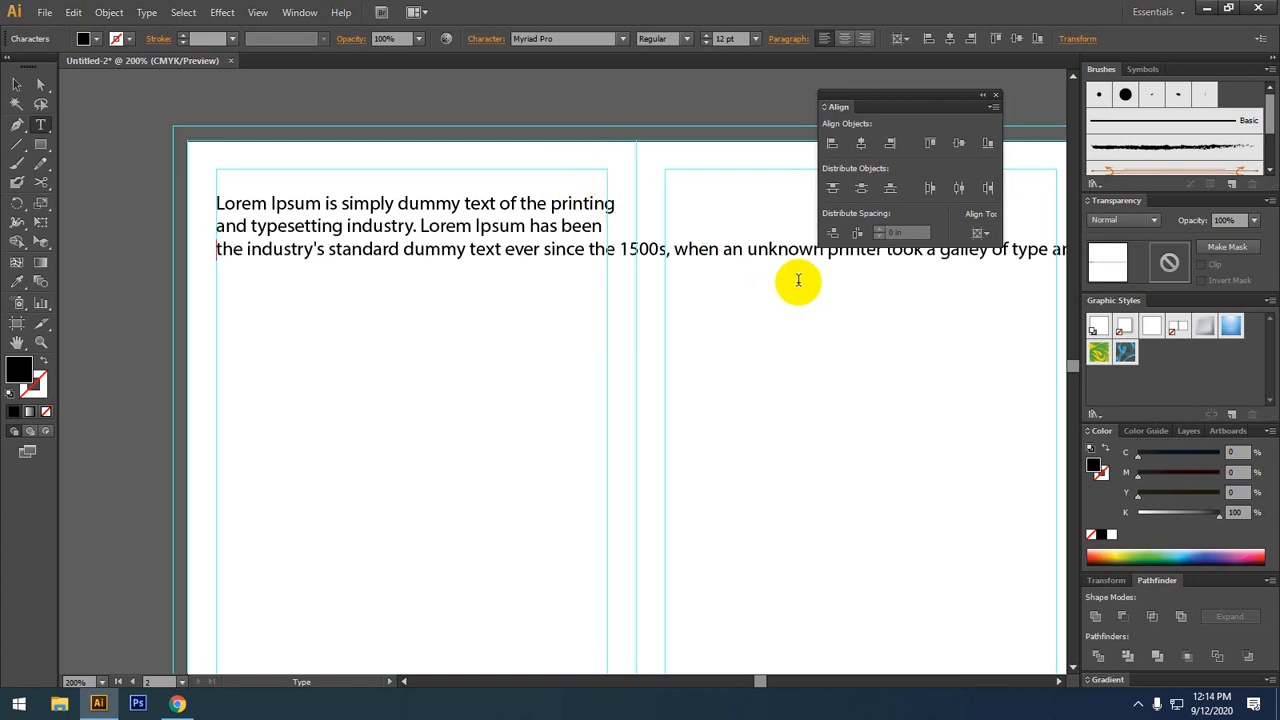
{"action": "left_click", "coordinate": [621, 250]}
{"action": "key", "text": "Return"}
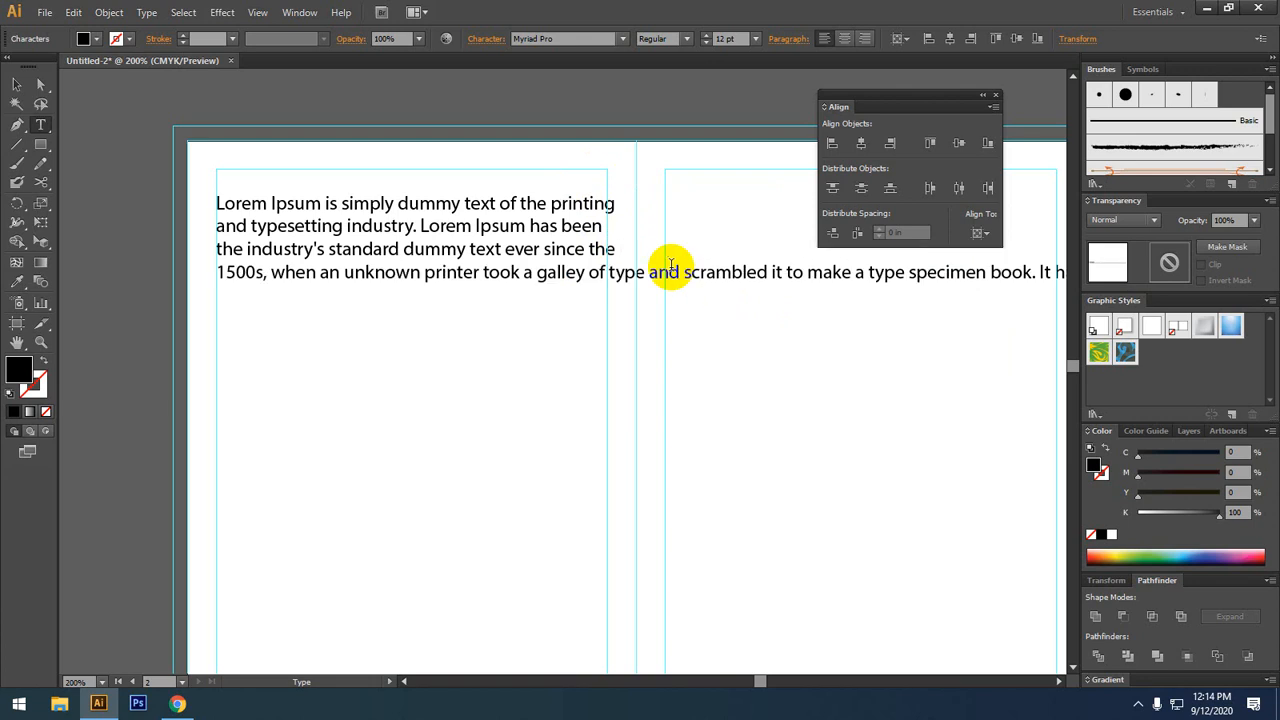
{"action": "left_click", "coordinate": [608, 274]}
{"action": "key", "text": "Return"}
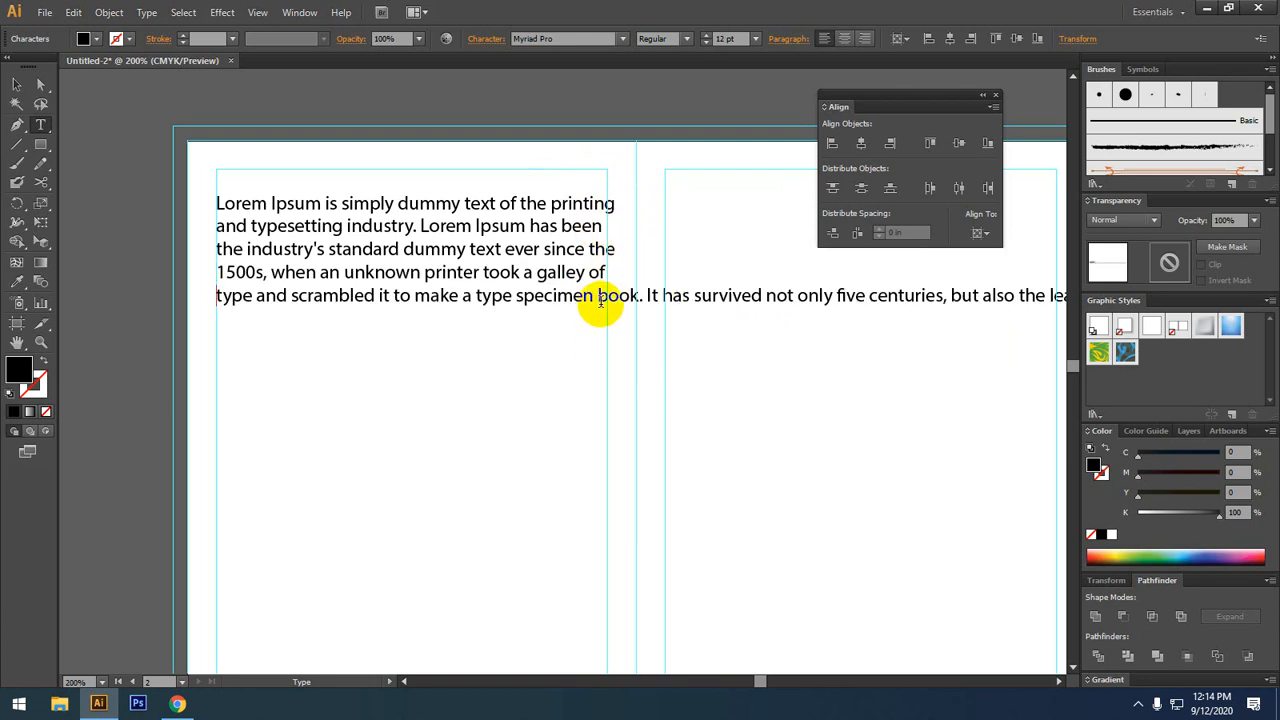
Step: Delete all the text following "type specimen book." and deselect the shortened paragraph
{"action": "left_click_drag", "start_coordinate": [641, 292], "coordinate": [1171, 323]}
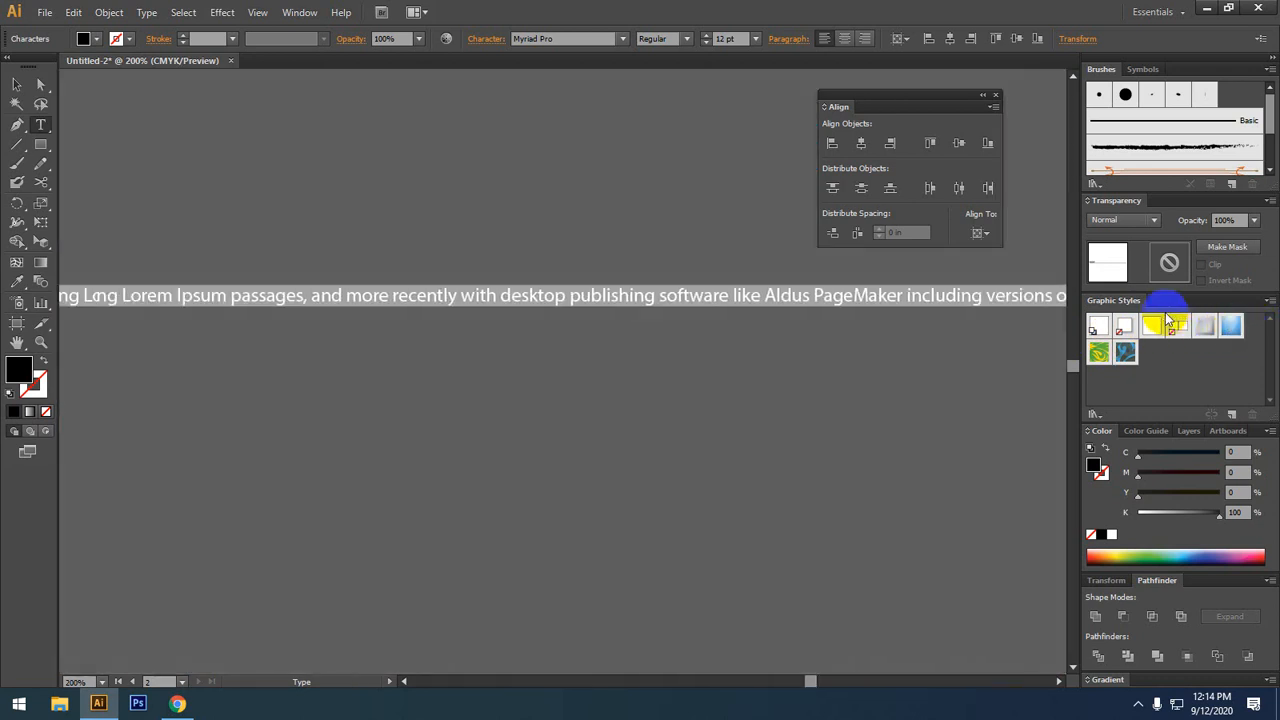
{"action": "key", "text": "BackSpace"}
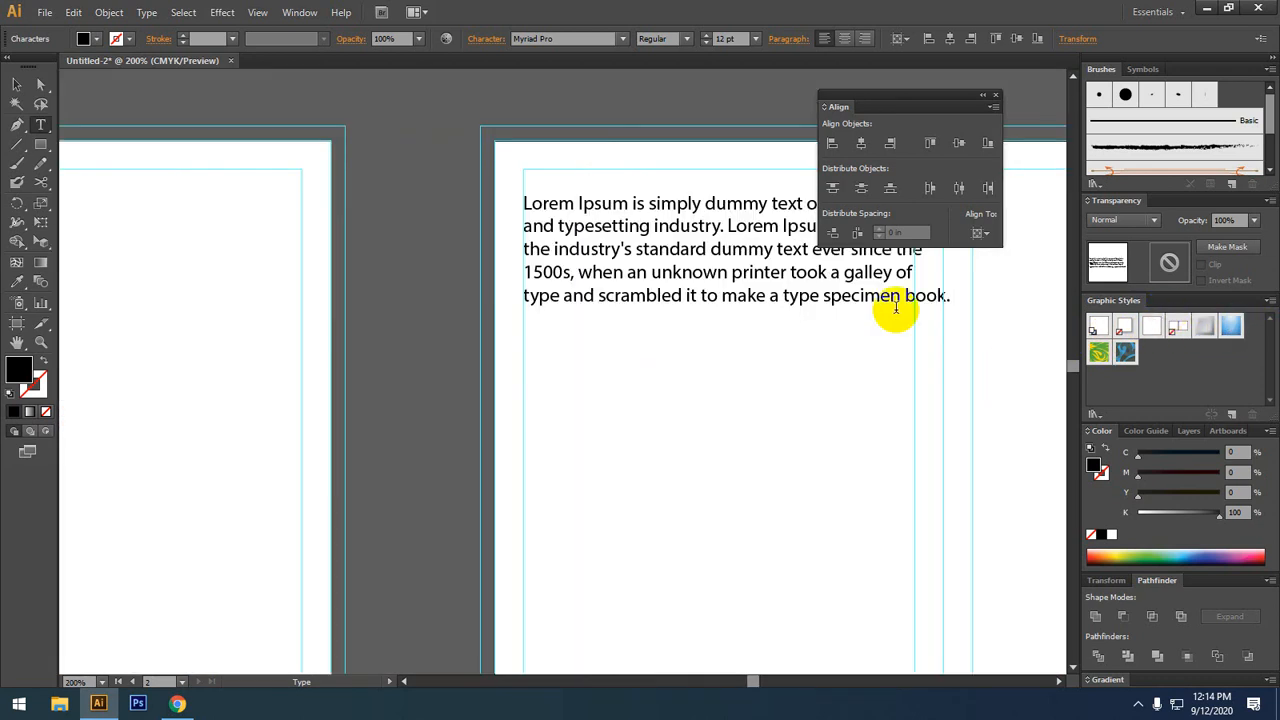
{"action": "left_click", "coordinate": [17, 85]}
{"action": "left_click_drag", "start_coordinate": [746, 366], "coordinate": [530, 359]}
{"action": "scroll", "coordinate": [468, 256], "scroll_direction": "up", "scroll_amount": 1}
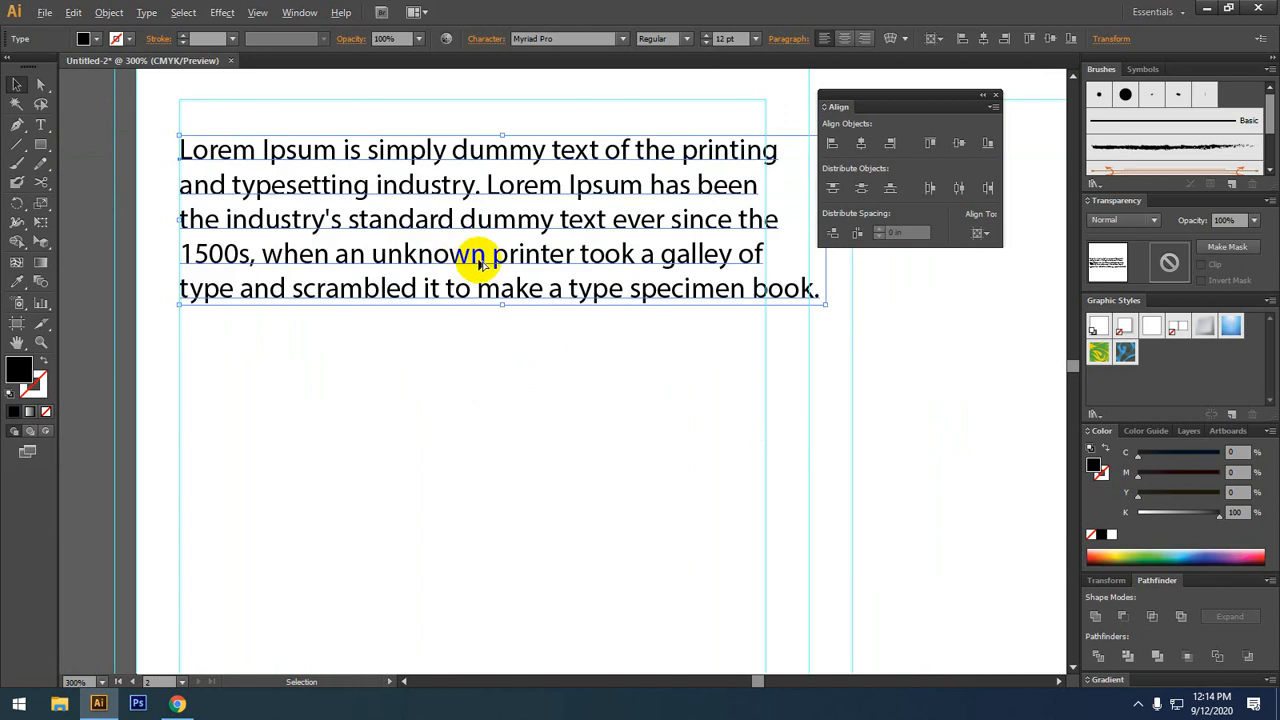
{"action": "left_click_drag", "start_coordinate": [602, 374], "coordinate": [566, 348]}
{"action": "left_click_drag", "start_coordinate": [585, 304], "coordinate": [568, 341]}
{"action": "key", "text": "v"}
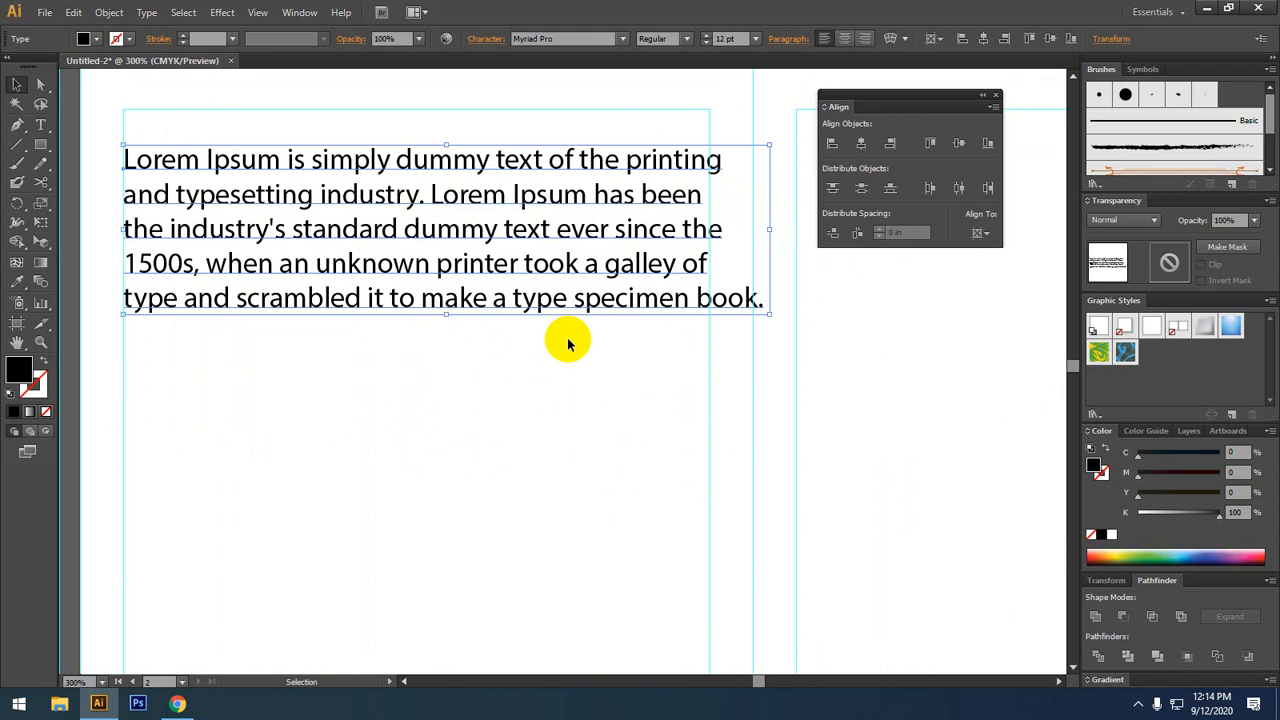
{"action": "left_click", "coordinate": [655, 360]}
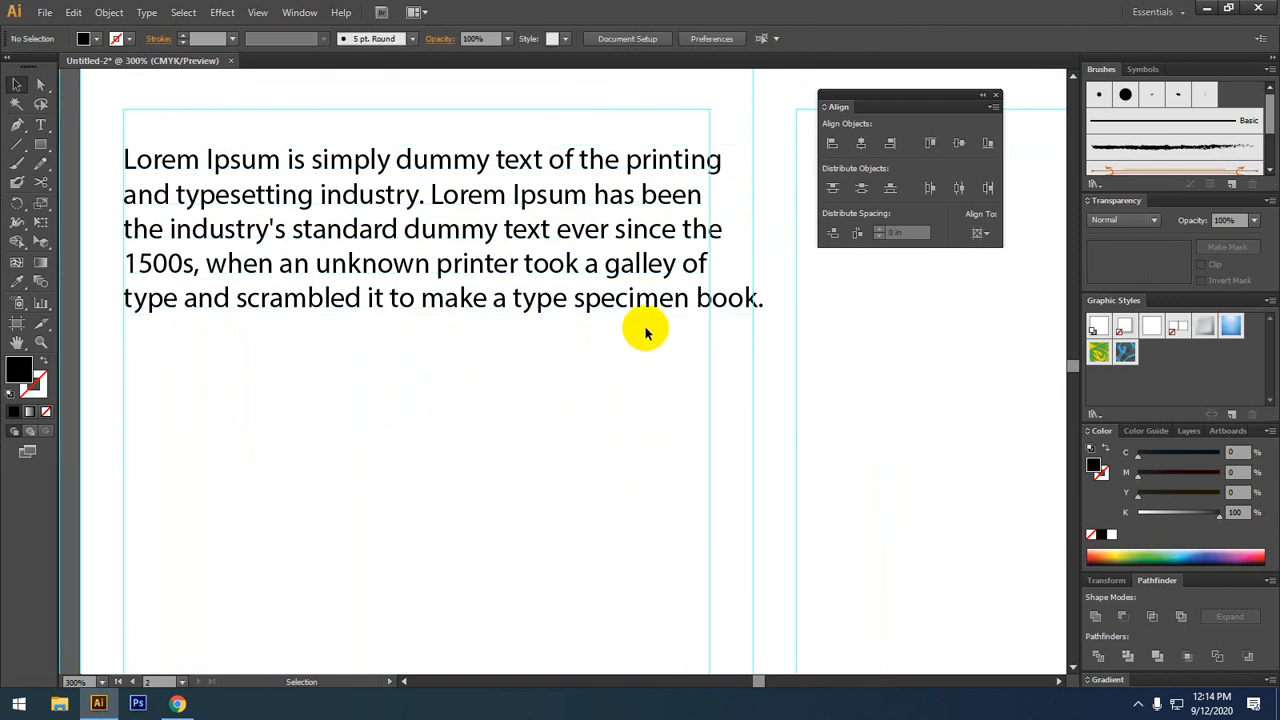
Step: Tighten the tracking of the paragraph's first line until it ends at the column's right margin guide
{"action": "left_click_drag", "start_coordinate": [634, 334], "coordinate": [620, 321]}
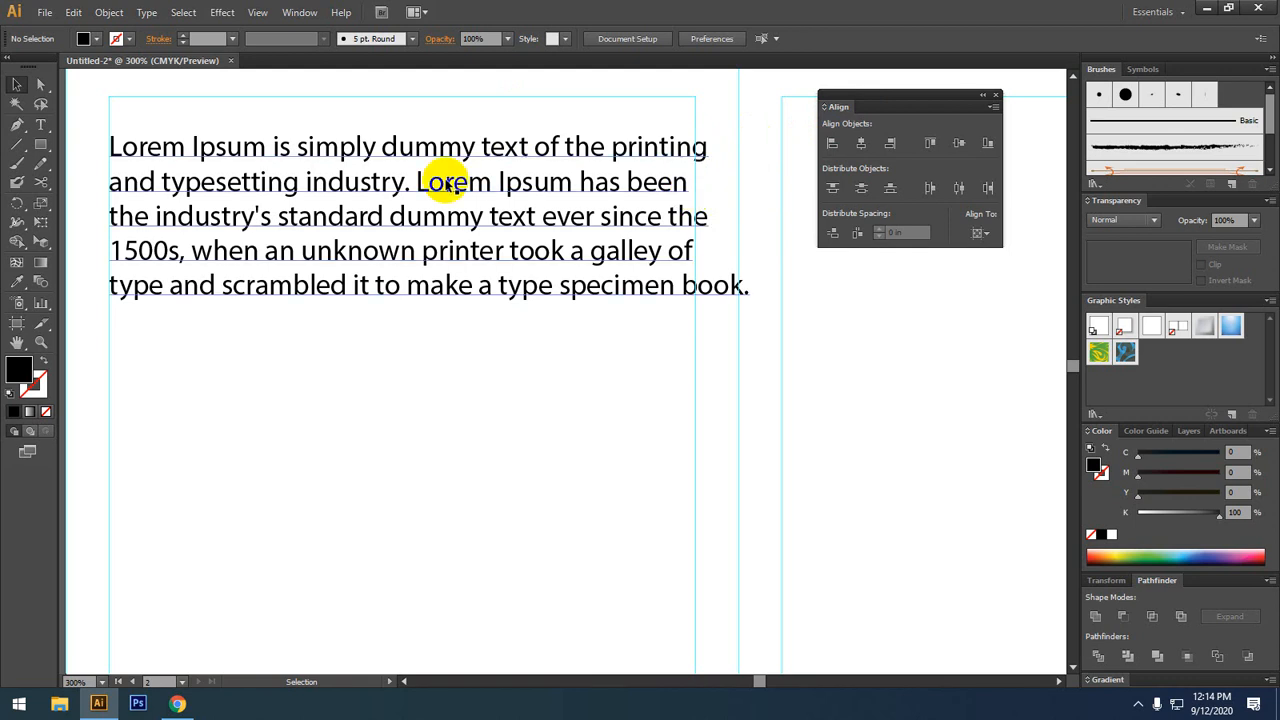
{"action": "double_click", "coordinate": [391, 143]}
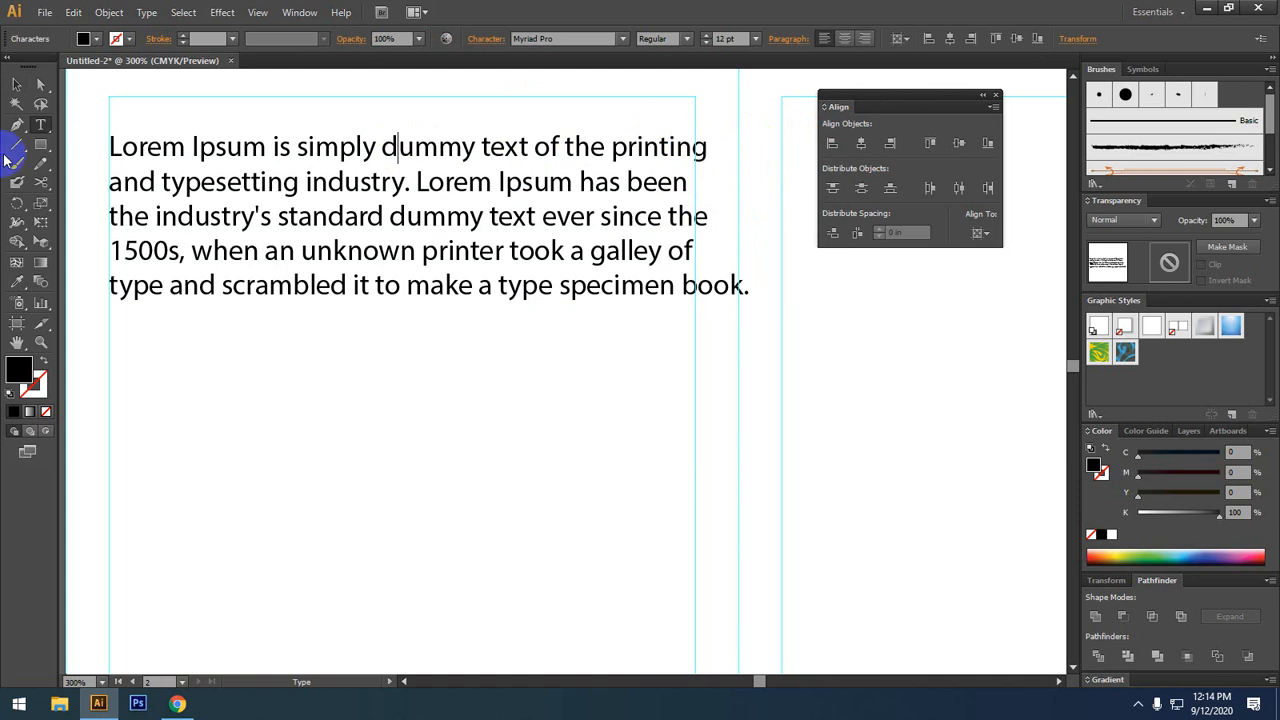
{"action": "left_click", "coordinate": [161, 147]}
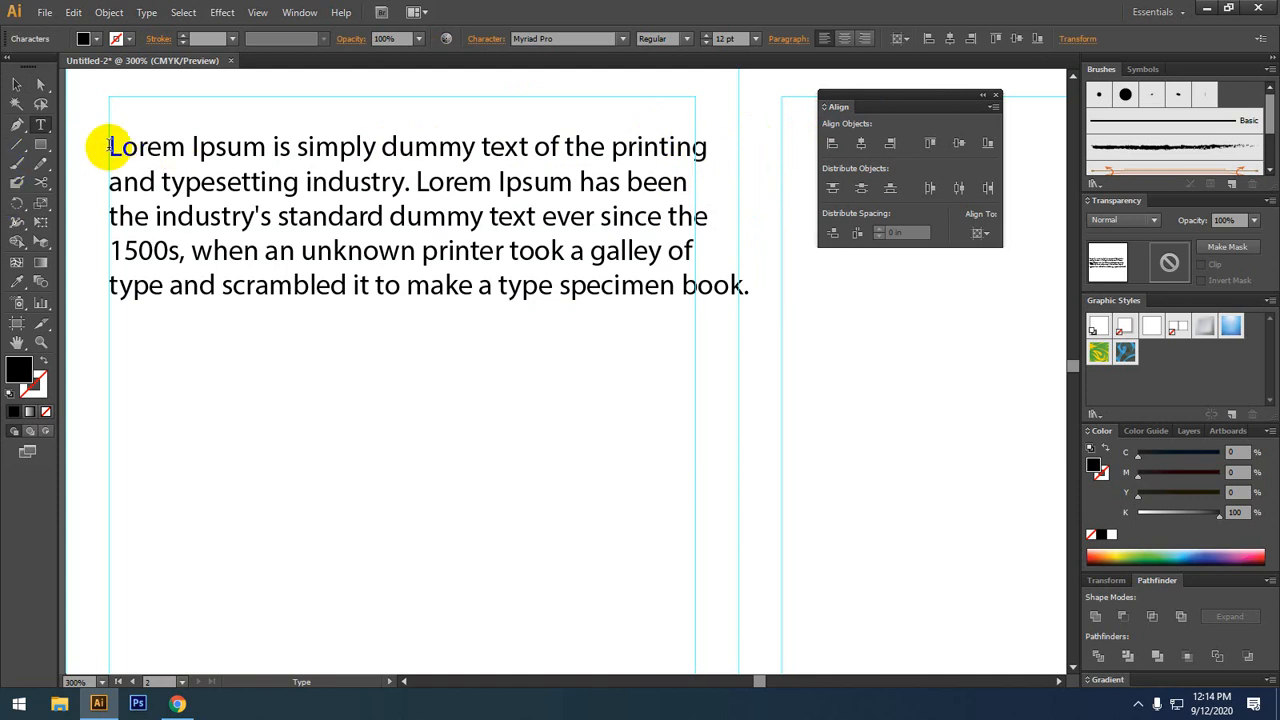
{"action": "left_click_drag", "start_coordinate": [109, 147], "coordinate": [708, 149]}
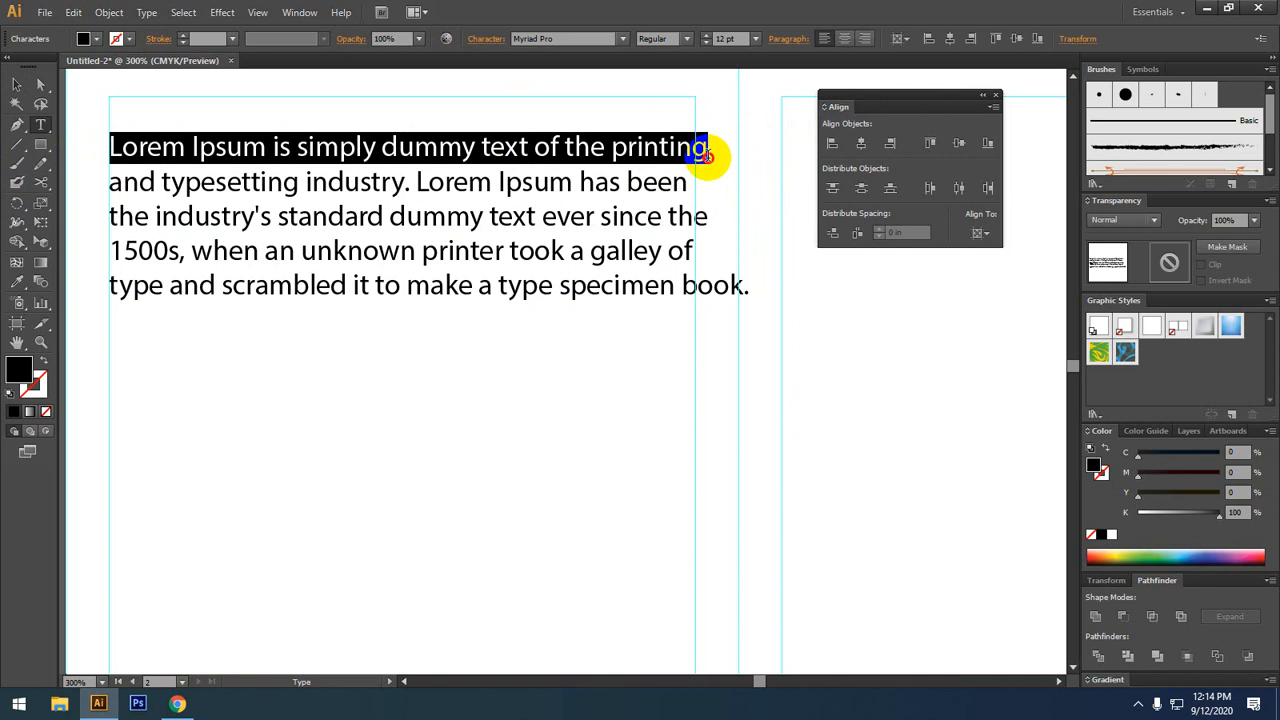
{"action": "left_click", "coordinate": [485, 40]}
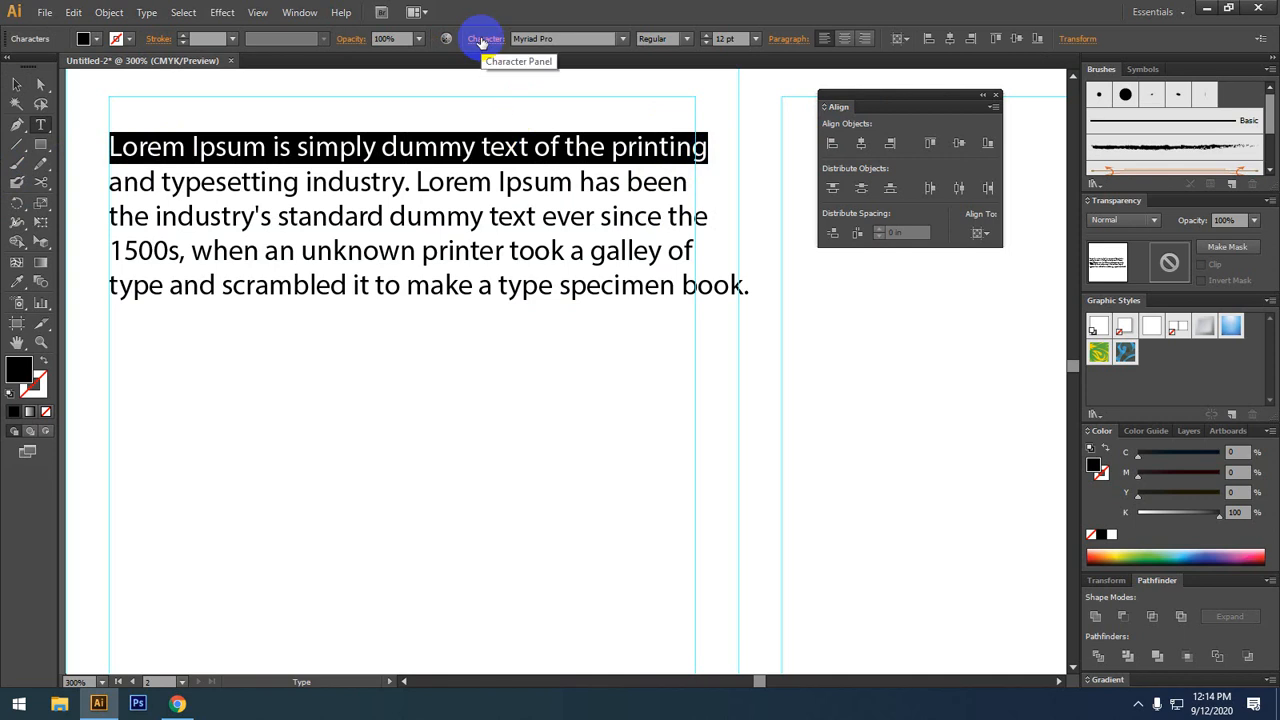
{"action": "left_click", "coordinate": [481, 45]}
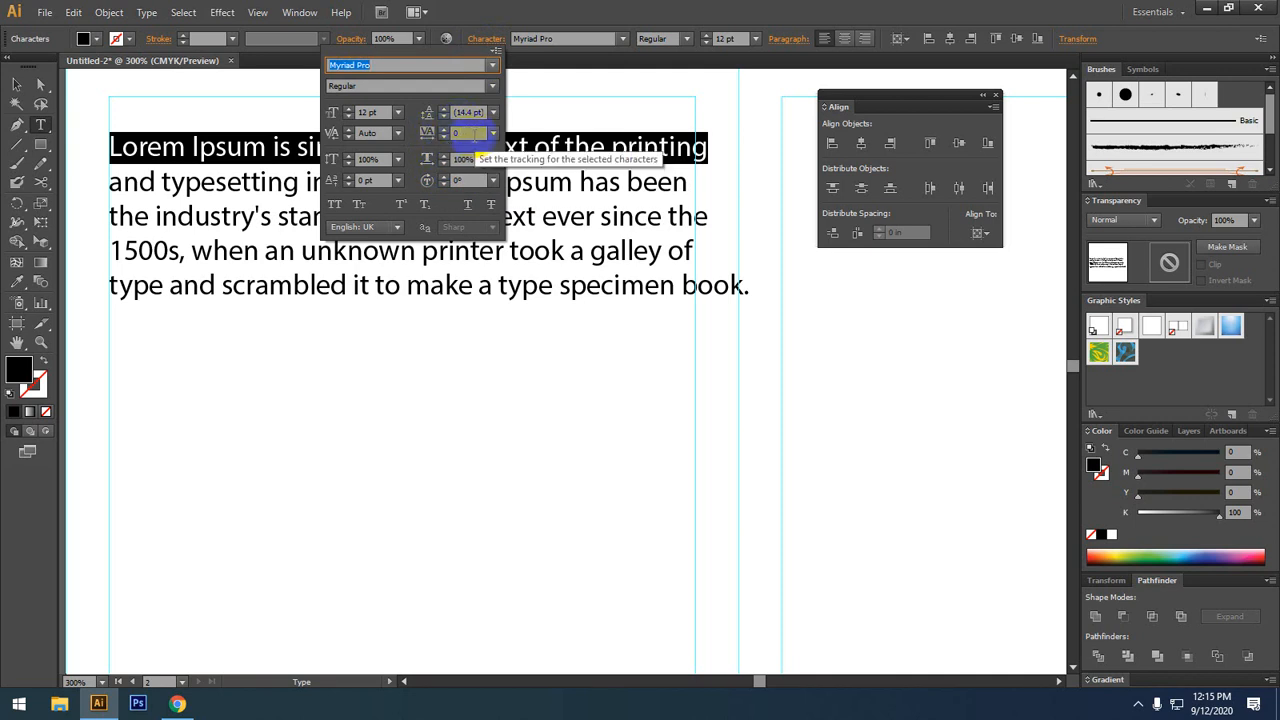
{"action": "left_click", "coordinate": [470, 134]}
{"action": "key", "text": "Down"}
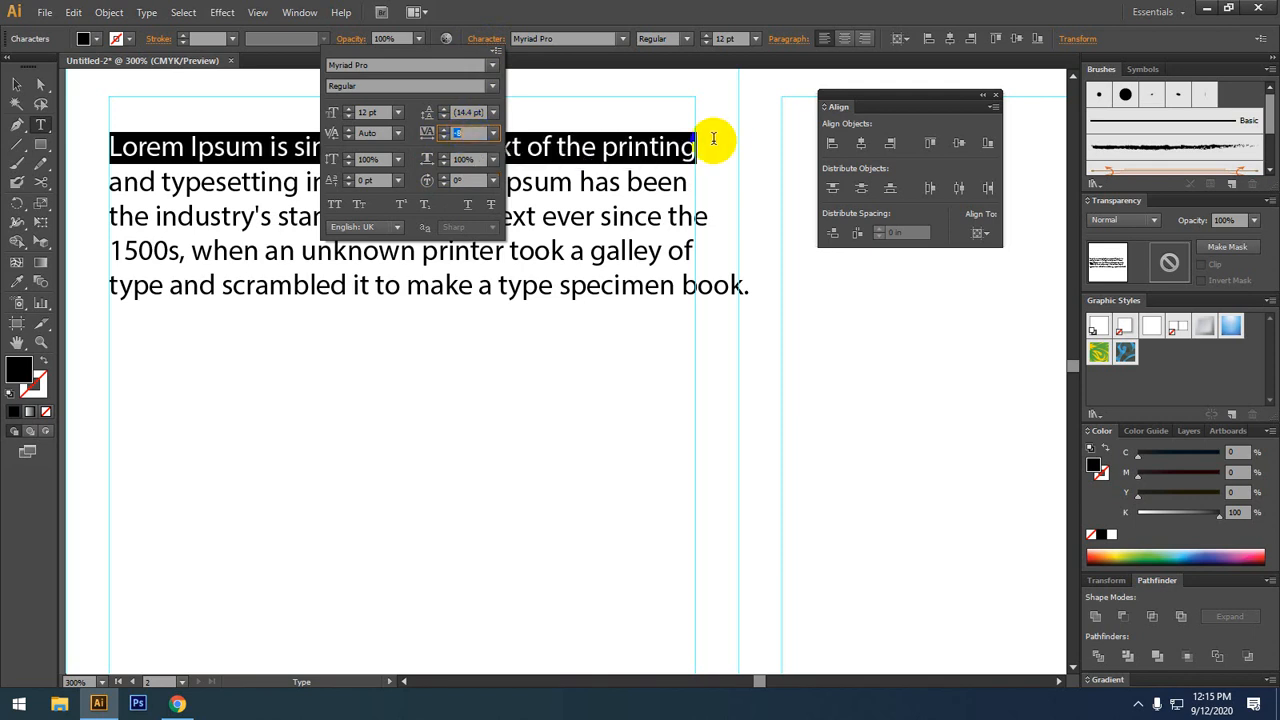
{"action": "left_click", "coordinate": [676, 150]}
{"action": "left_click", "coordinate": [681, 159]}
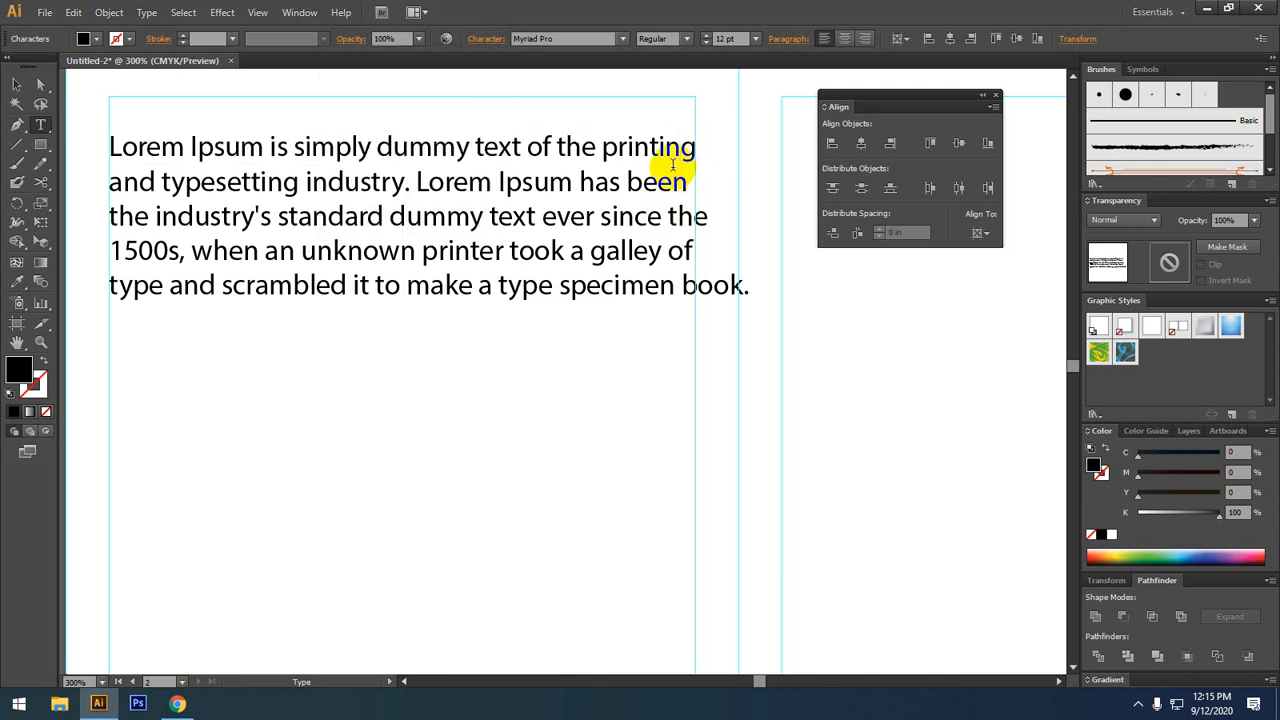
Step: Widen the tracking of the second line, "and typesetting industry. Lorem Ipsum has been", until it reaches the right margin guide
{"action": "left_click_drag", "start_coordinate": [649, 147], "coordinate": [616, 147]}
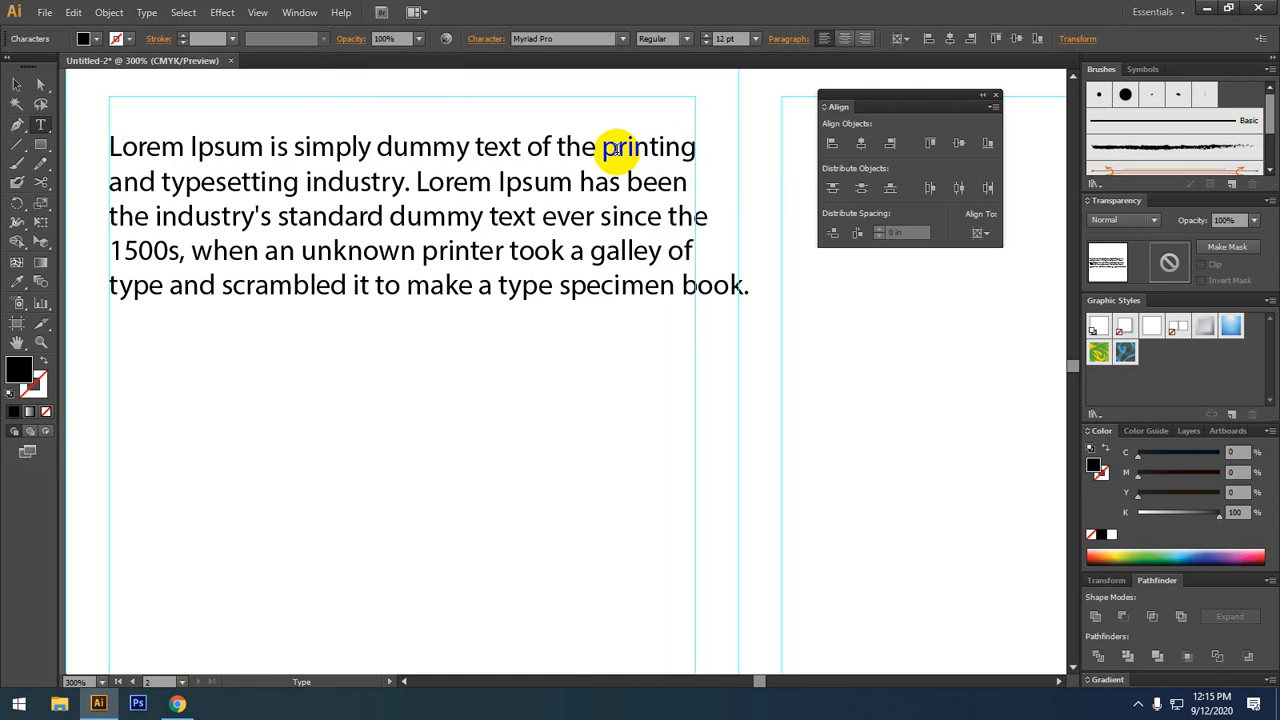
{"action": "left_click_drag", "start_coordinate": [122, 145], "coordinate": [147, 135]}
{"action": "left_click_drag", "start_coordinate": [110, 183], "coordinate": [690, 186]}
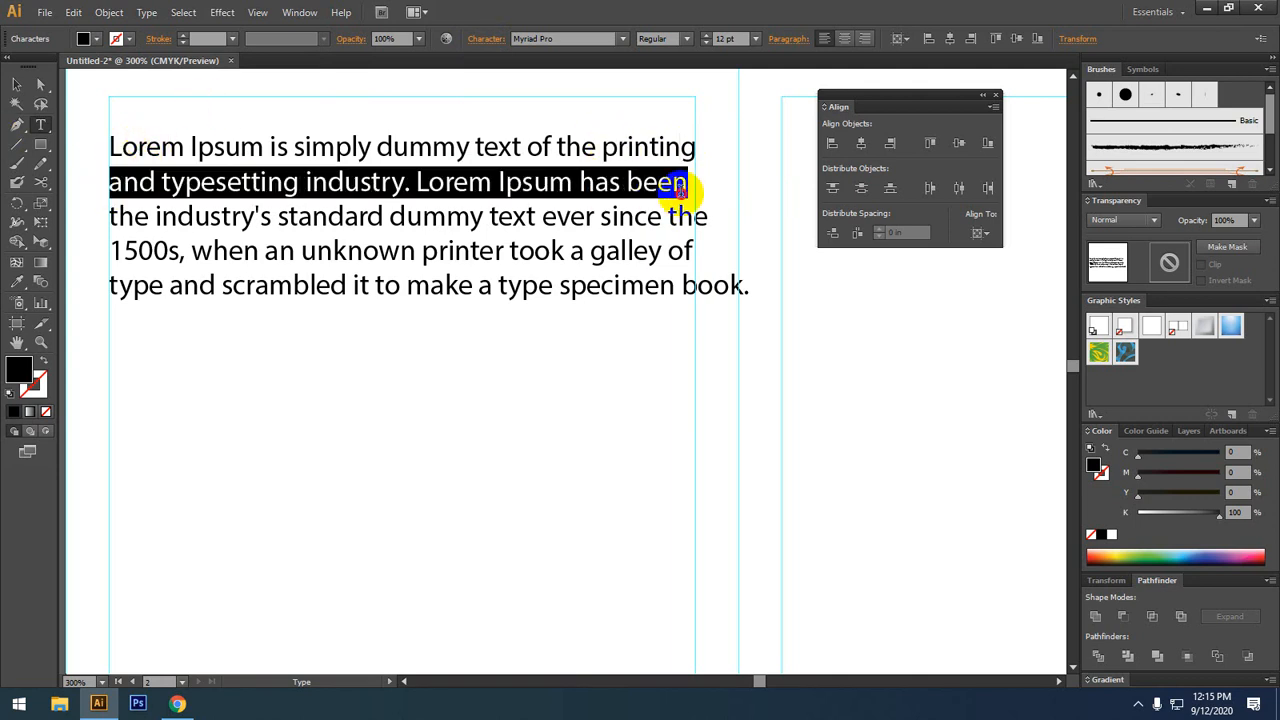
{"action": "left_click", "coordinate": [487, 38]}
{"action": "left_click", "coordinate": [470, 133]}
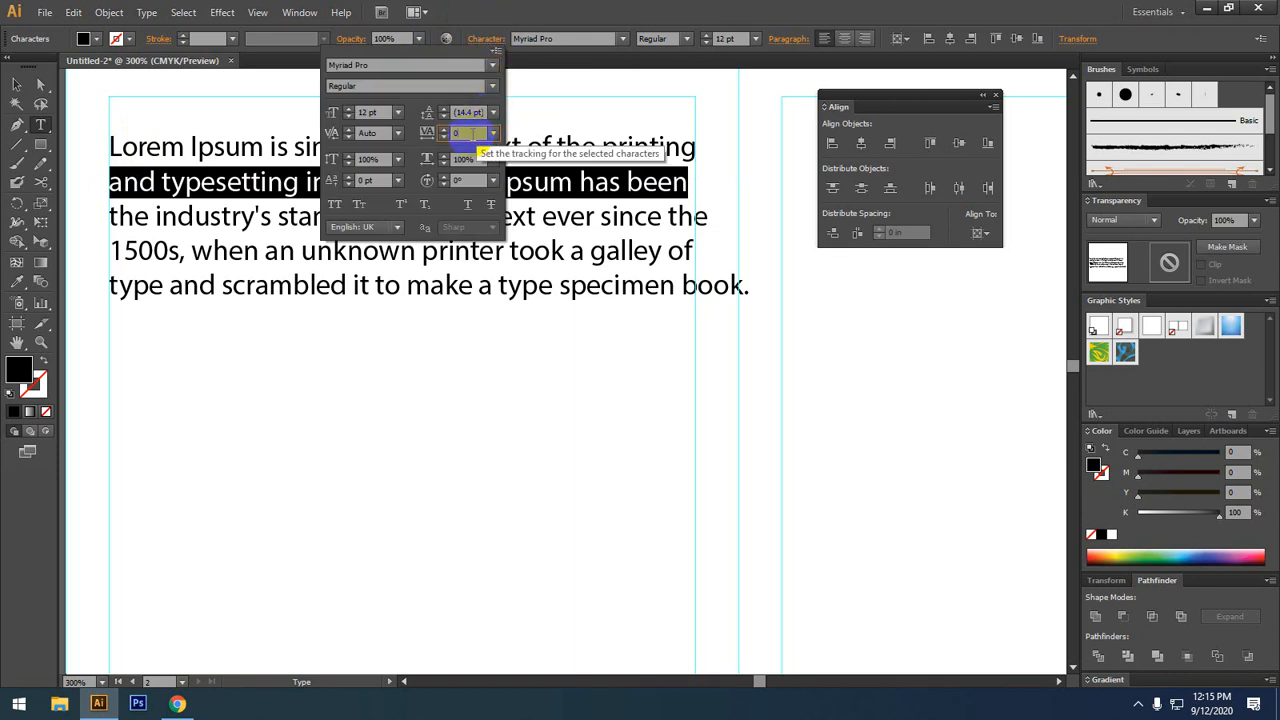
{"action": "key", "text": "Up"}
{"action": "key", "text": "Up"}
{"action": "key", "text": "Up"}
{"action": "key", "text": "Up"}
{"action": "key", "text": "Up"}
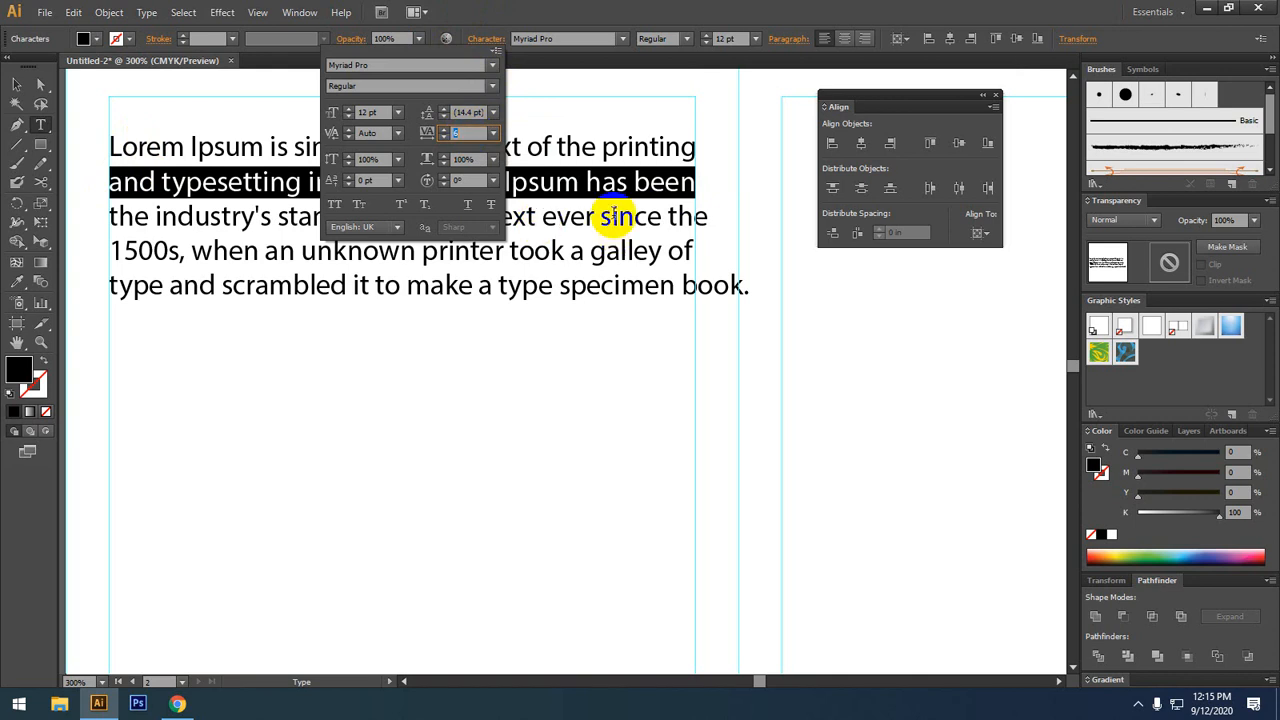
{"action": "left_click", "coordinate": [604, 183]}
{"action": "left_click", "coordinate": [601, 181]}
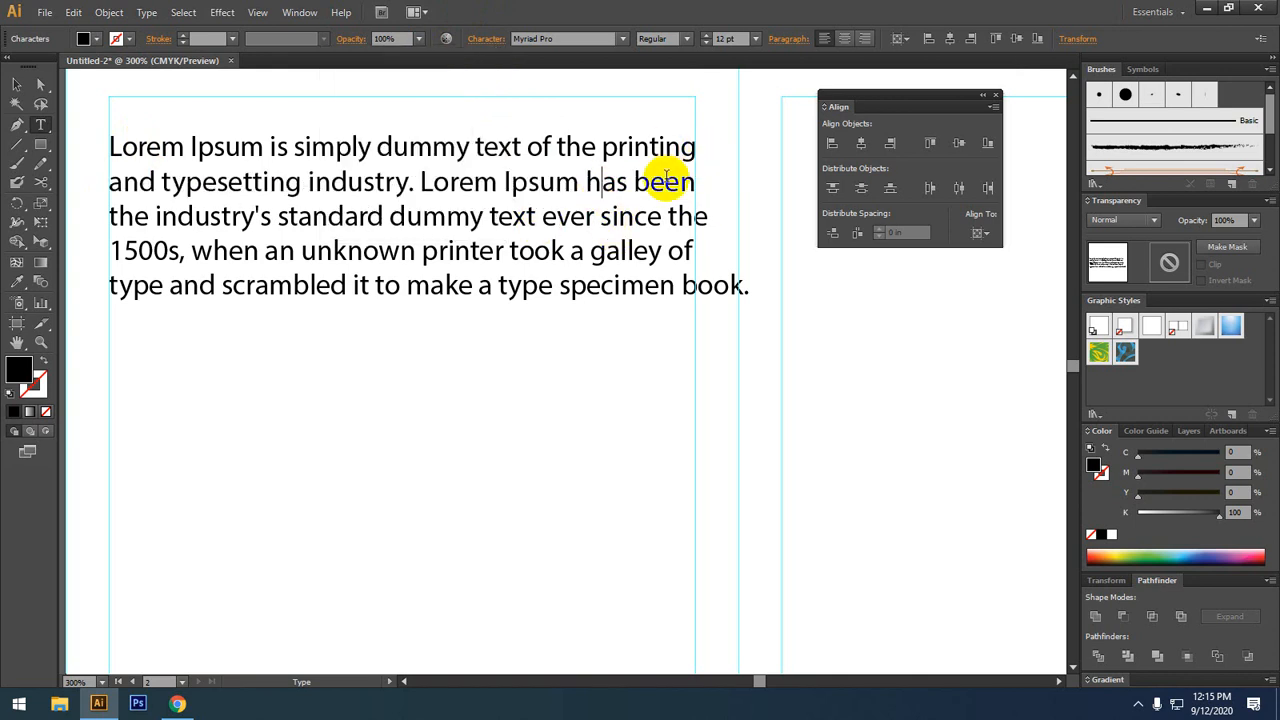
Step: Reduce the tracking of the third line, "the industry's standard dummy text ever since the", until it fits within the right margin guide
{"action": "left_click", "coordinate": [684, 216]}
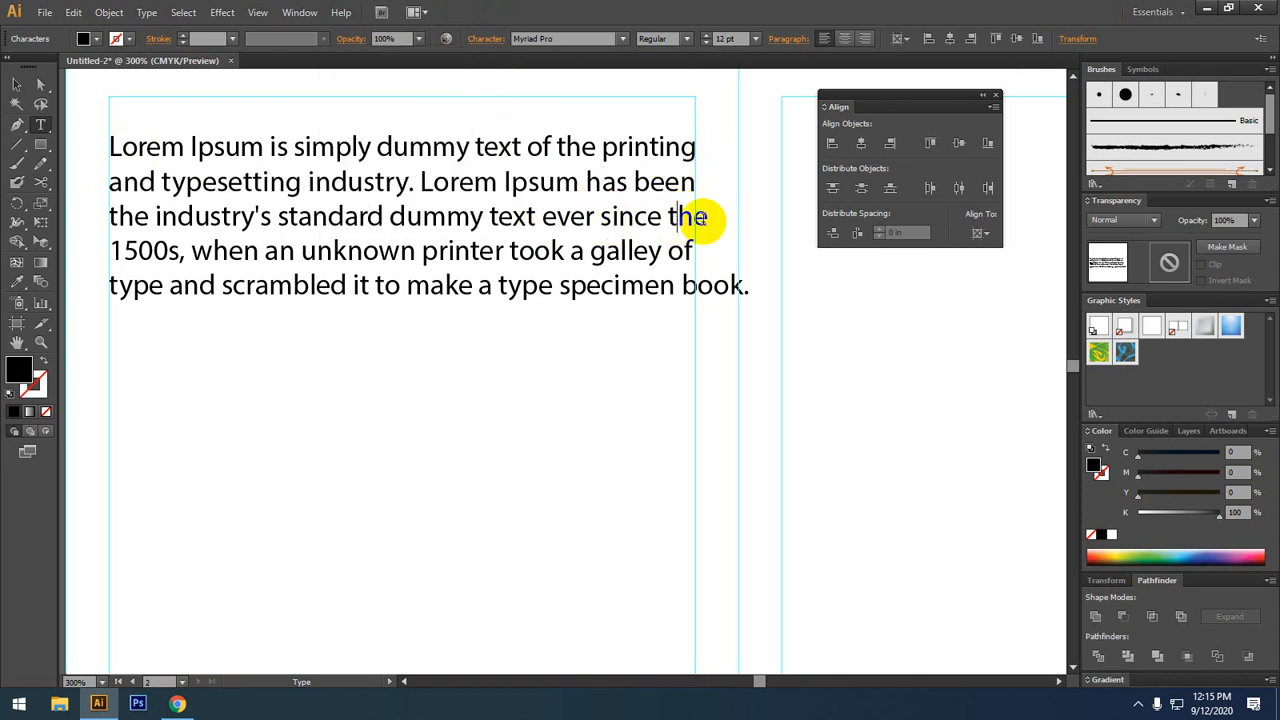
{"action": "left_click_drag", "start_coordinate": [710, 216], "coordinate": [128, 210]}
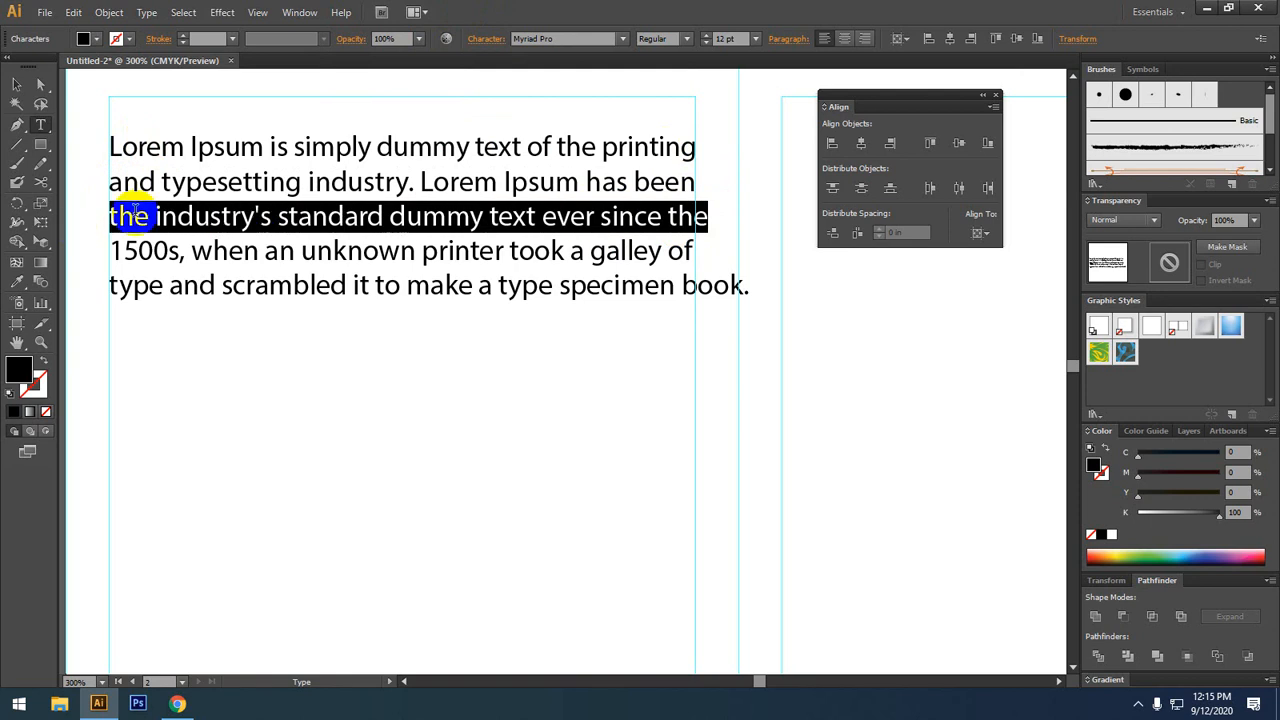
{"action": "left_click", "coordinate": [485, 38]}
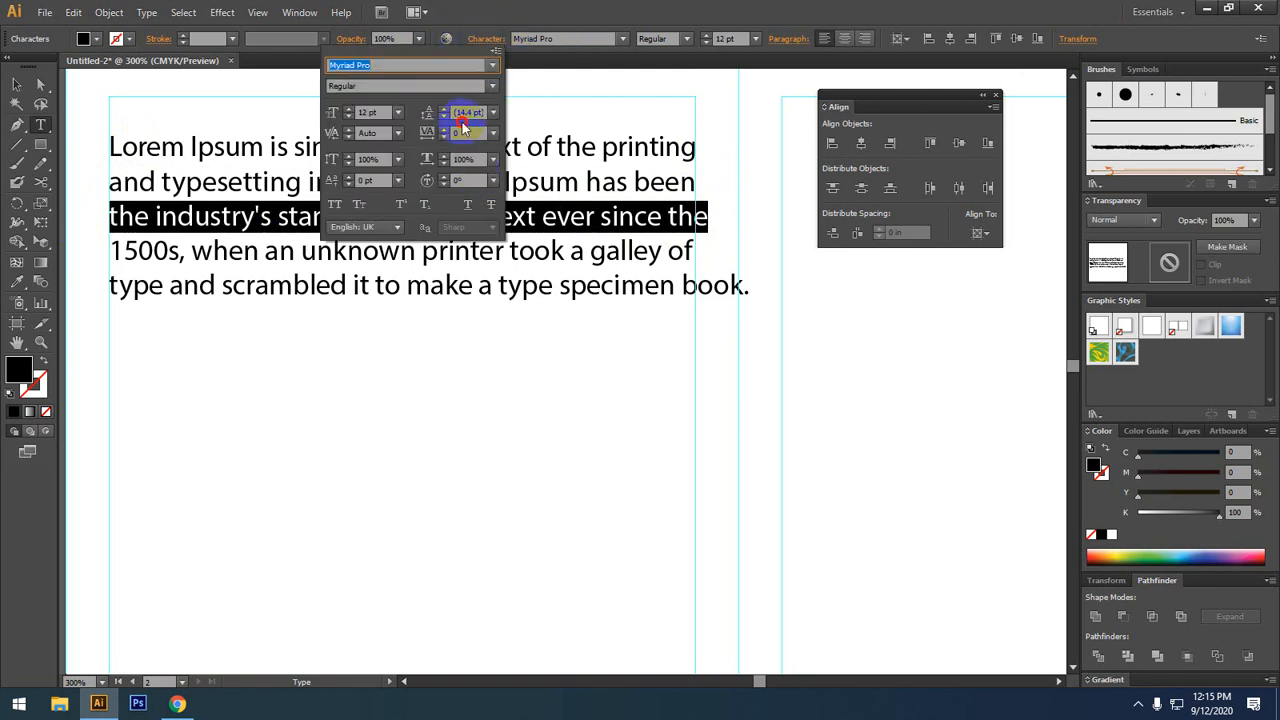
{"action": "left_click", "coordinate": [461, 132]}
{"action": "key", "text": "Down"}
{"action": "key", "text": "Down"}
{"action": "key", "text": "Down"}
{"action": "key", "text": "Down"}
{"action": "key", "text": "Down"}
{"action": "key", "text": "Down"}
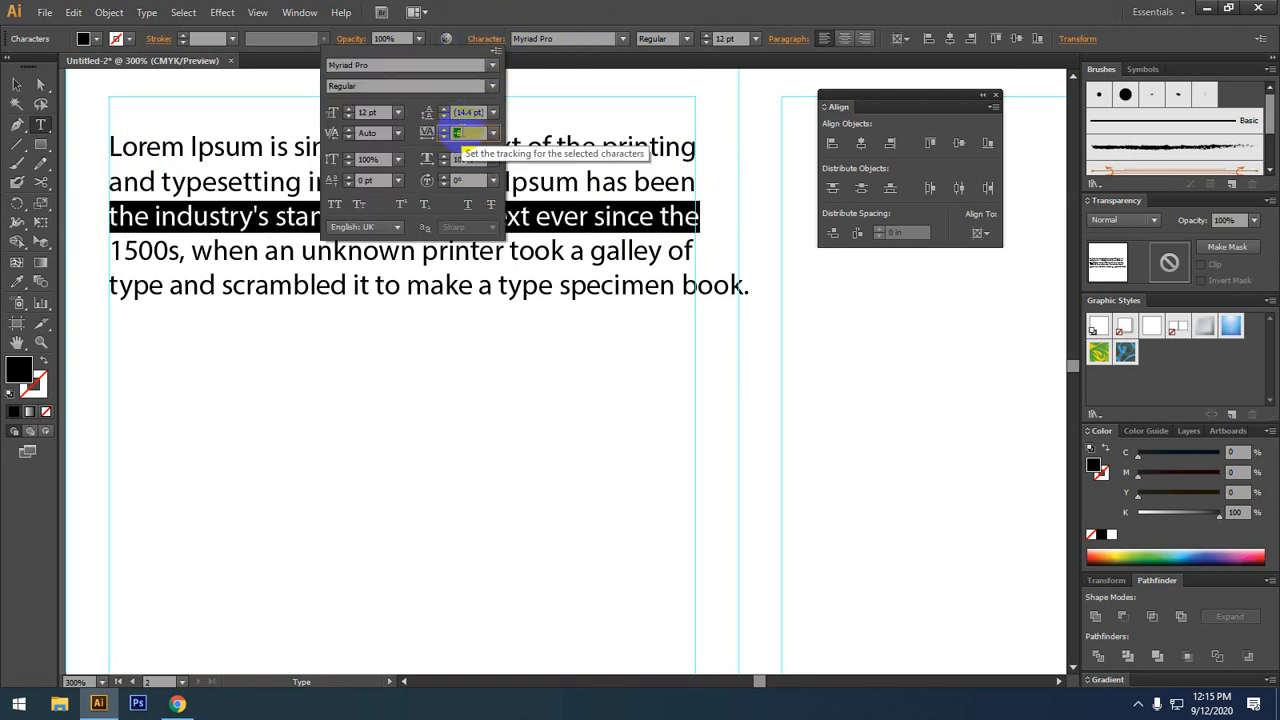
{"action": "key", "text": "Down"}
{"action": "key", "text": "Down"}
{"action": "left_click", "coordinate": [665, 260]}
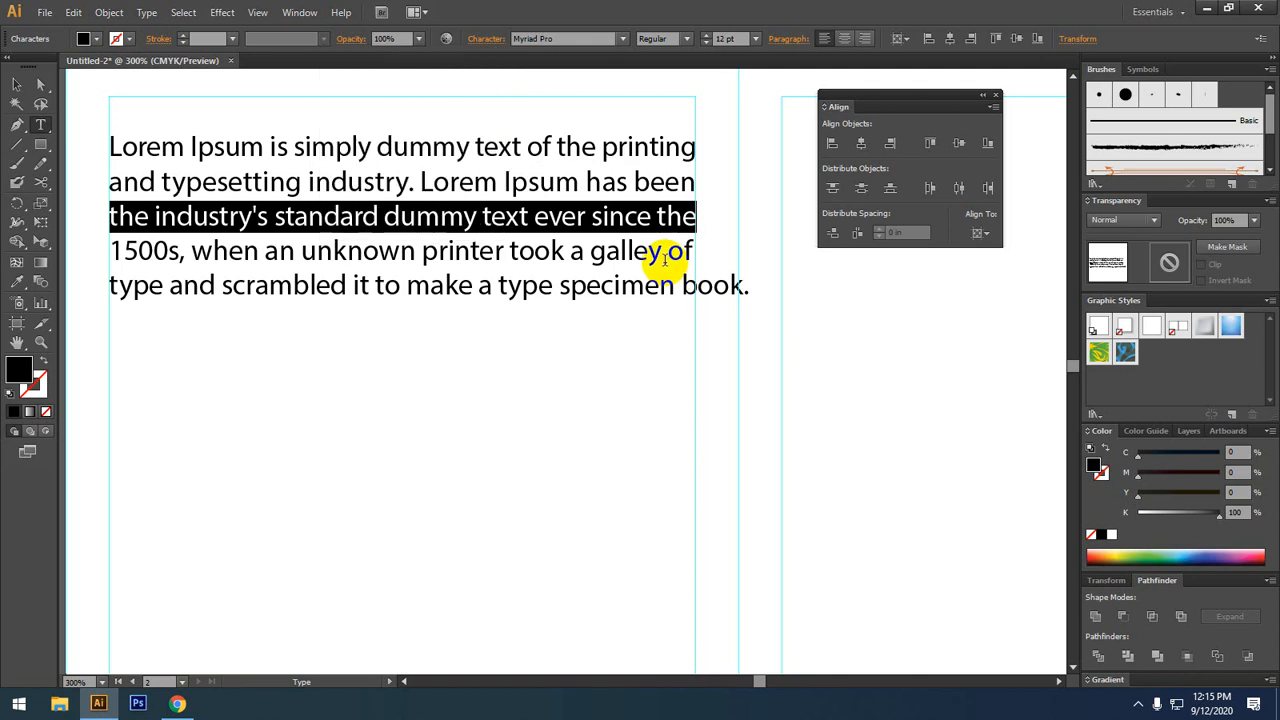
{"action": "double_click", "coordinate": [665, 258]}
Step: Reduce the tracking of the last line, "type and scrambled it to make a type specimen book.", to below -32 so it fits the column
{"action": "left_click", "coordinate": [749, 289]}
{"action": "left_click_drag", "start_coordinate": [749, 288], "coordinate": [106, 285]}
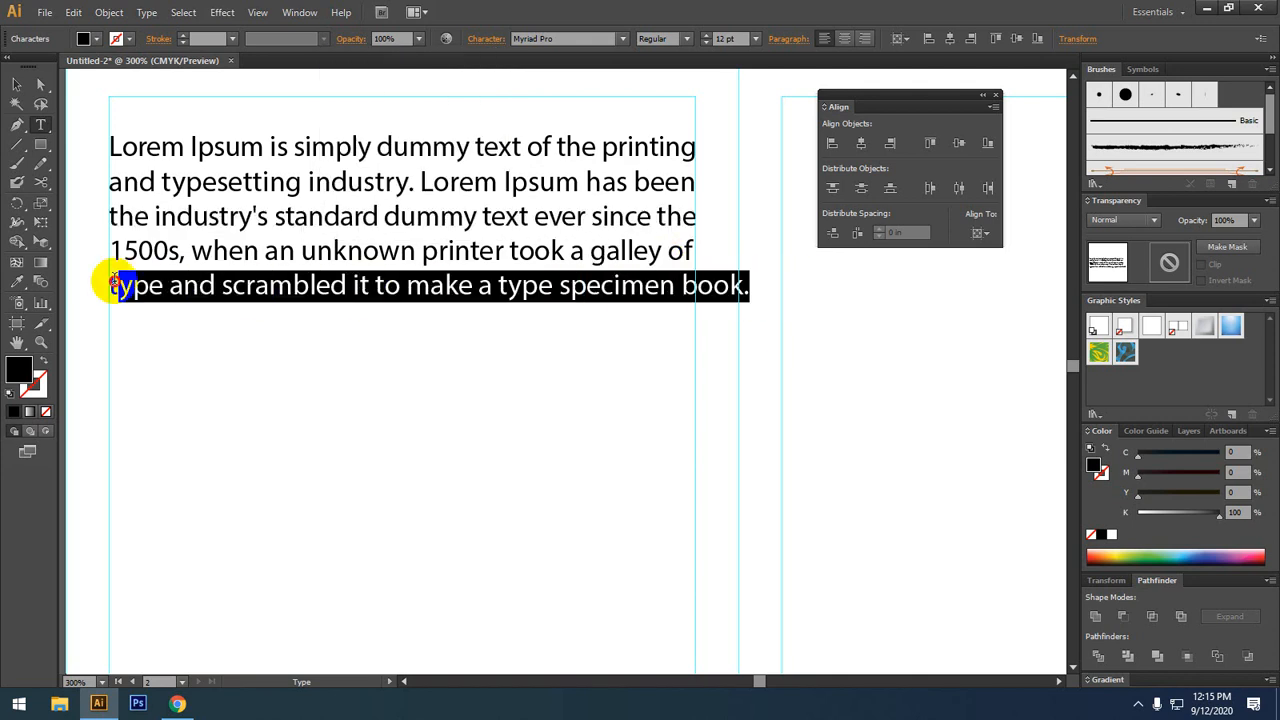
{"action": "left_click", "coordinate": [486, 45]}
{"action": "left_click", "coordinate": [468, 133]}
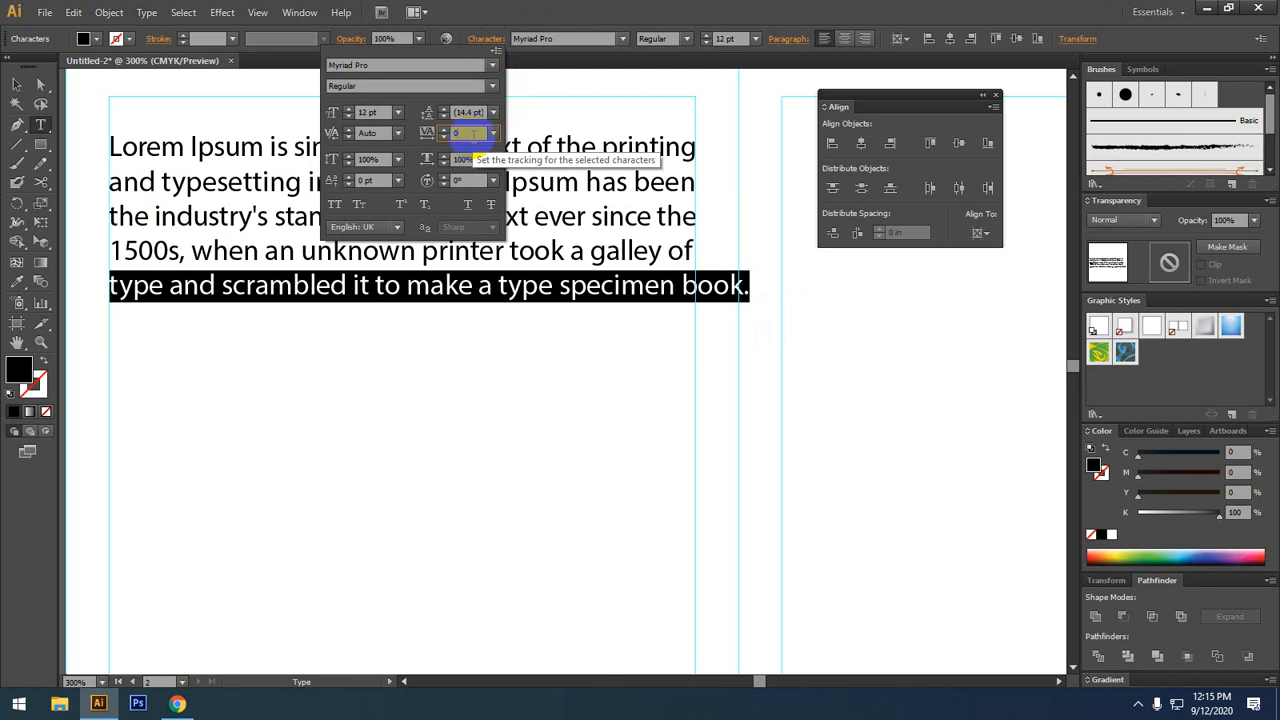
{"action": "scroll", "coordinate": [473, 134], "scroll_direction": "down", "scroll_amount": 20}
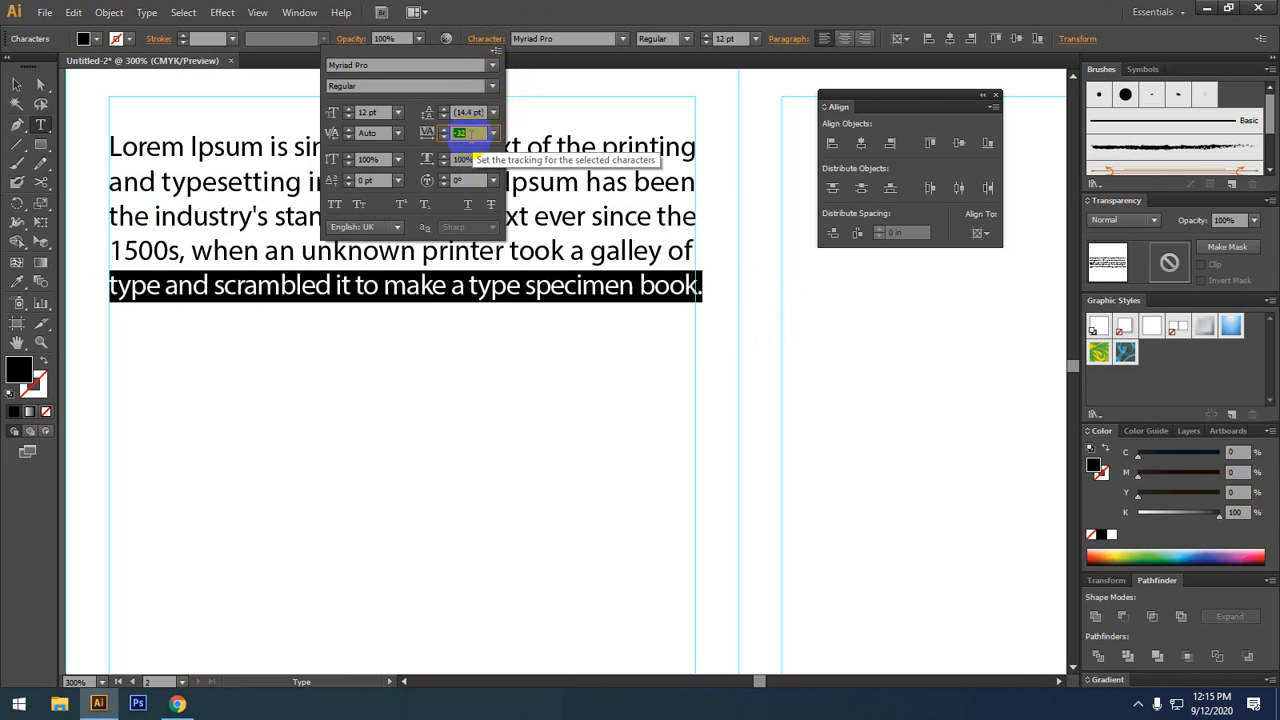
{"action": "key", "text": "Down"}
{"action": "key", "text": "Down"}
{"action": "key", "text": "Down"}
{"action": "key", "text": "Down"}
{"action": "key", "text": "Down"}
{"action": "left_click", "coordinate": [553, 291]}
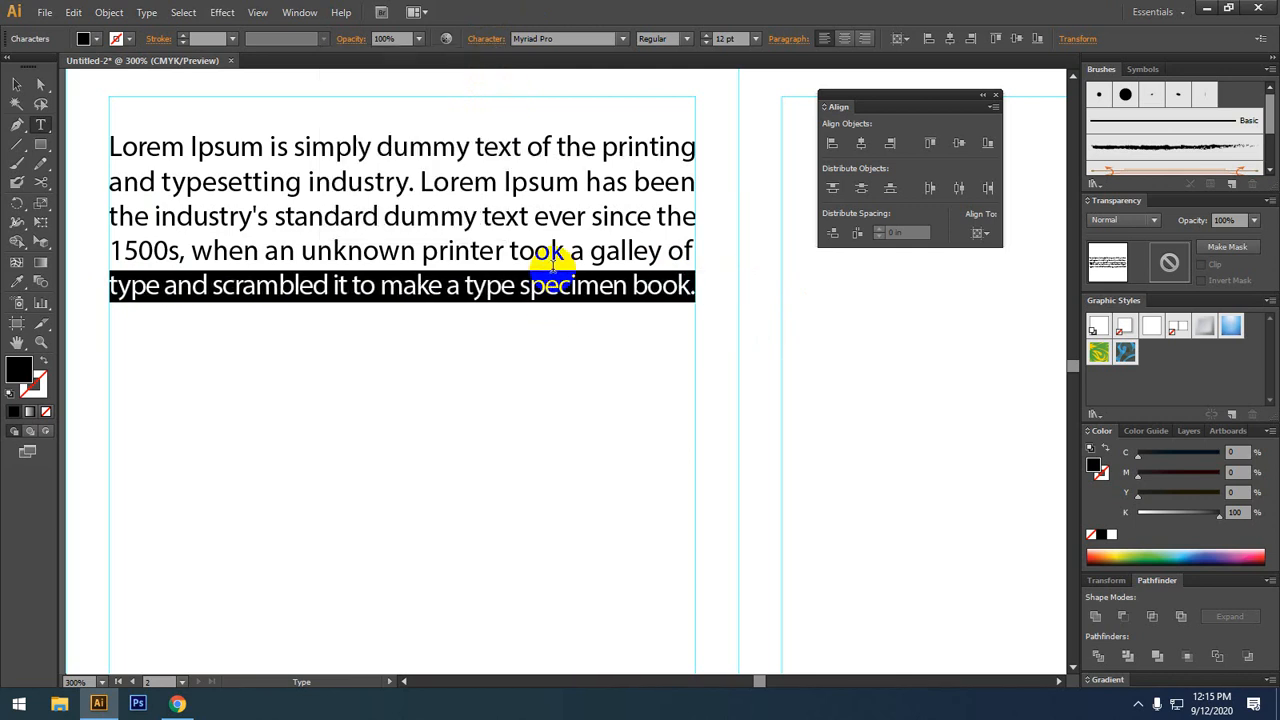
{"action": "left_click", "coordinate": [552, 255]}
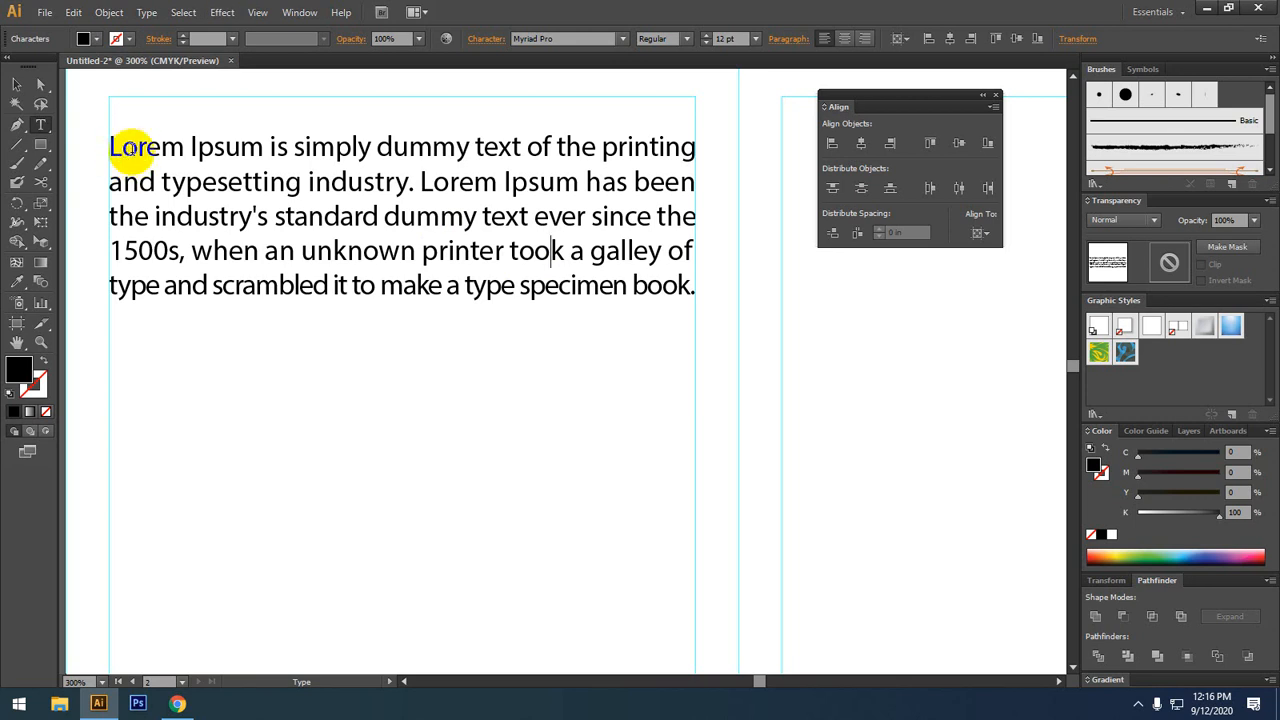
{"action": "left_click", "coordinate": [485, 39]}
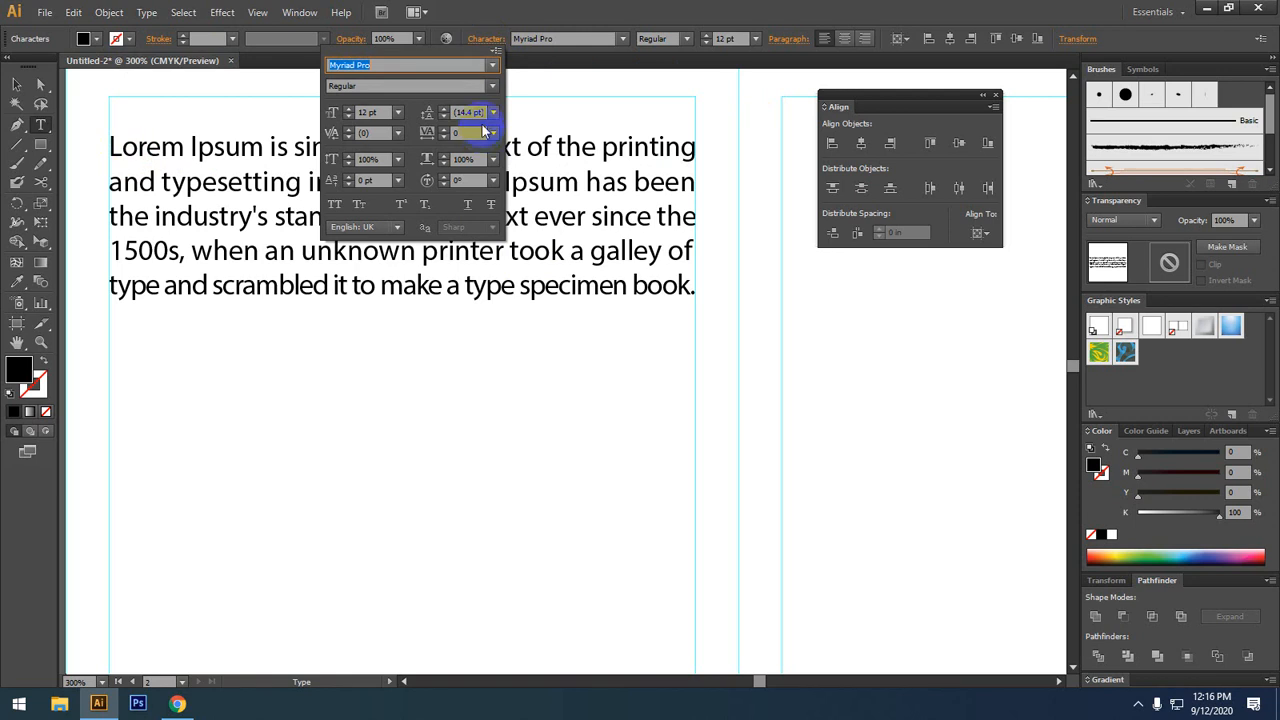
{"action": "left_click", "coordinate": [428, 290]}
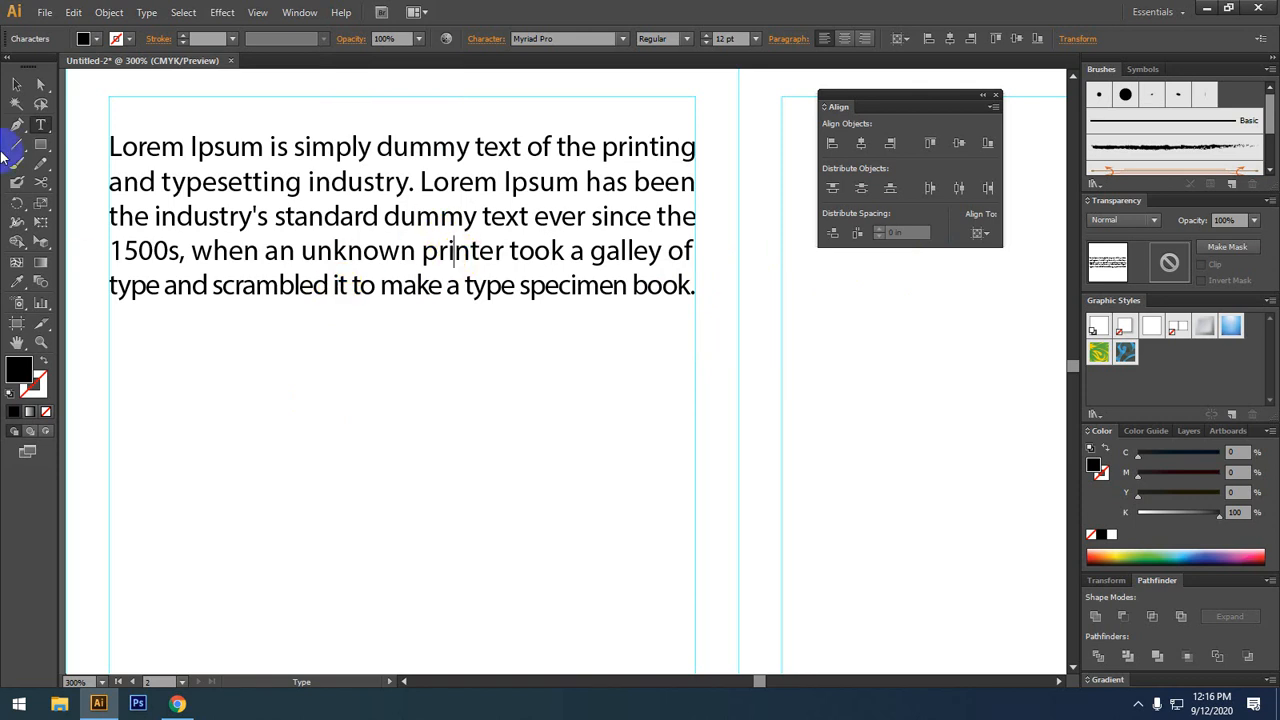
{"action": "left_click", "coordinate": [18, 88]}
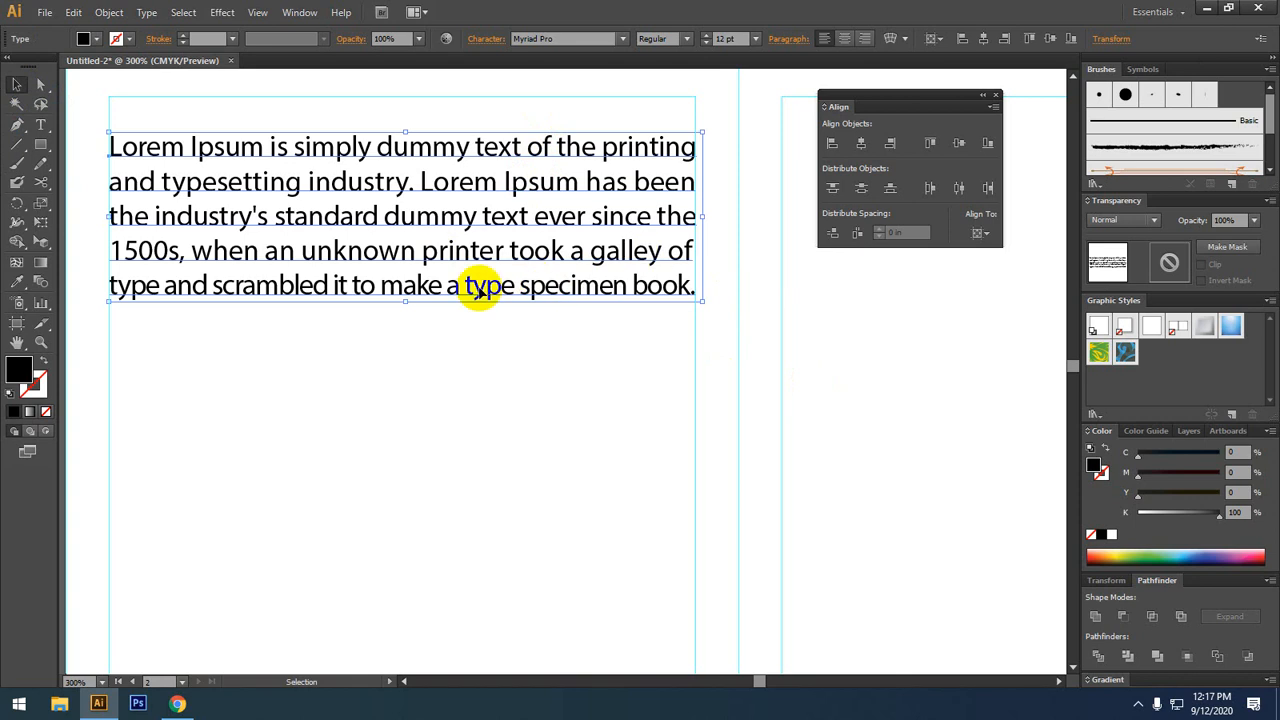
Step: Move the last line break so "type" joins the fourth line and the fifth line starts with "and scrambled"
{"action": "double_click", "coordinate": [106, 286]}
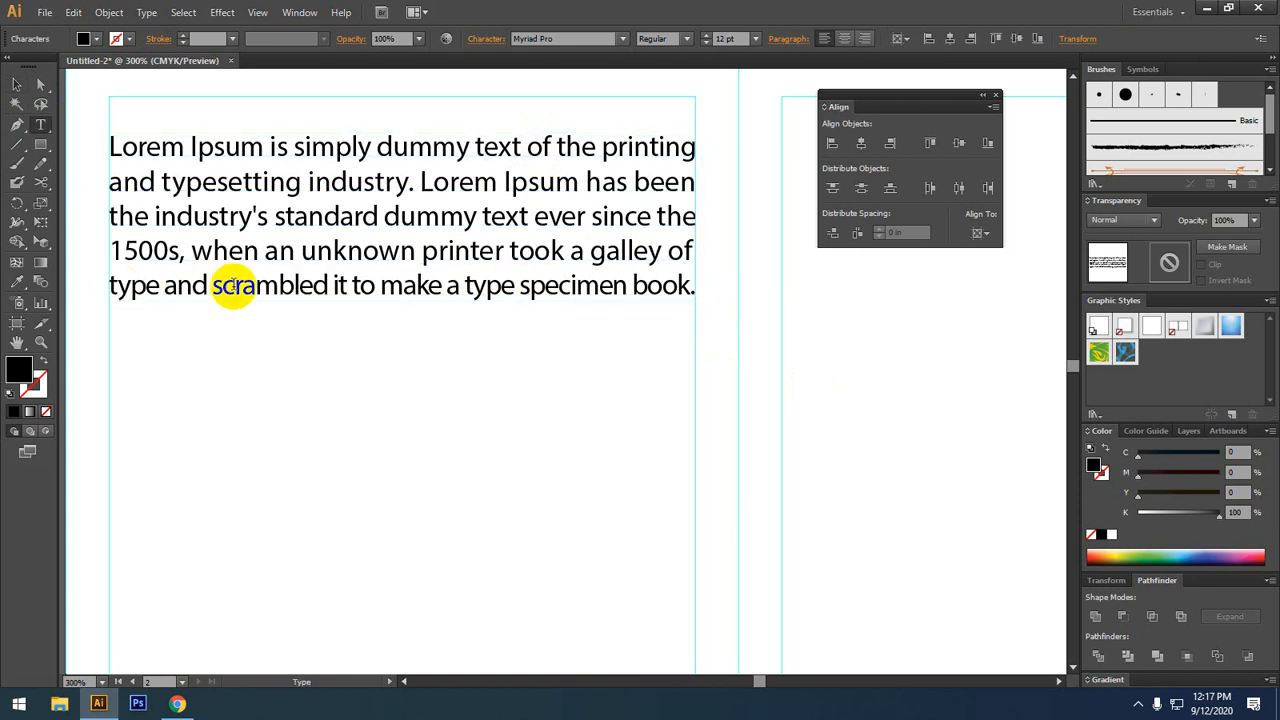
{"action": "key", "text": "BackSpace"}
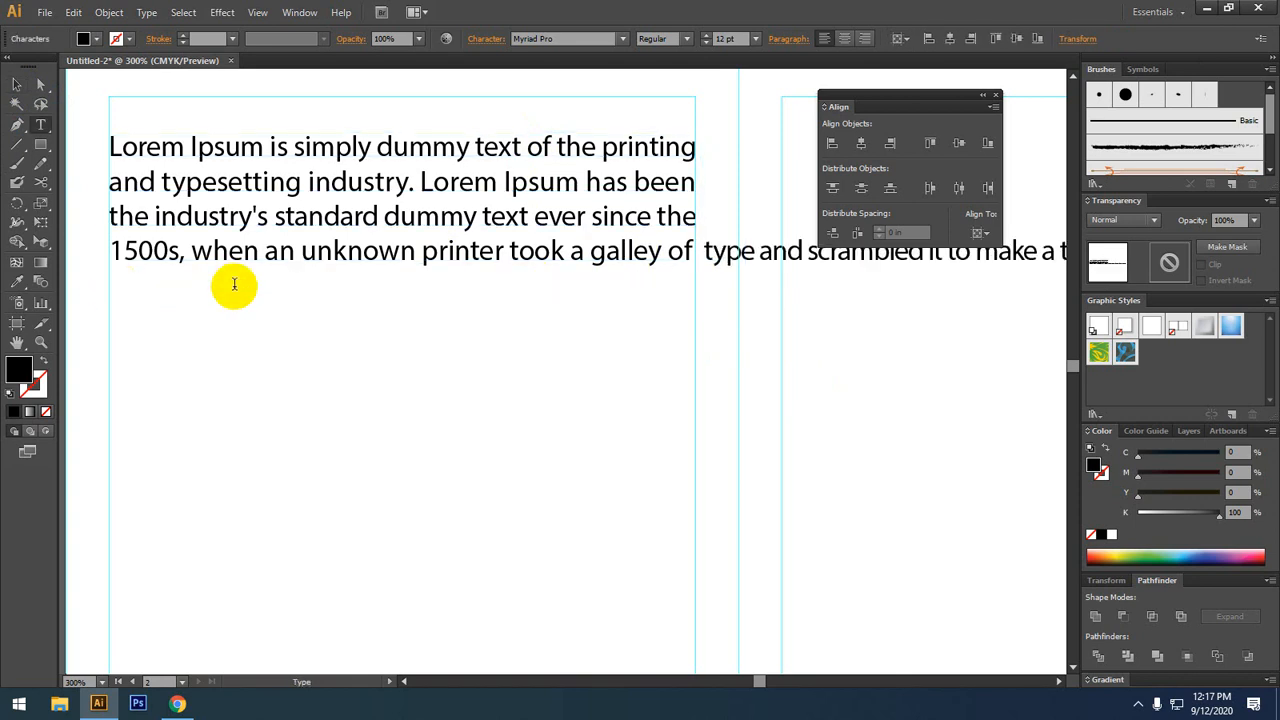
{"action": "key", "text": "BackSpace"}
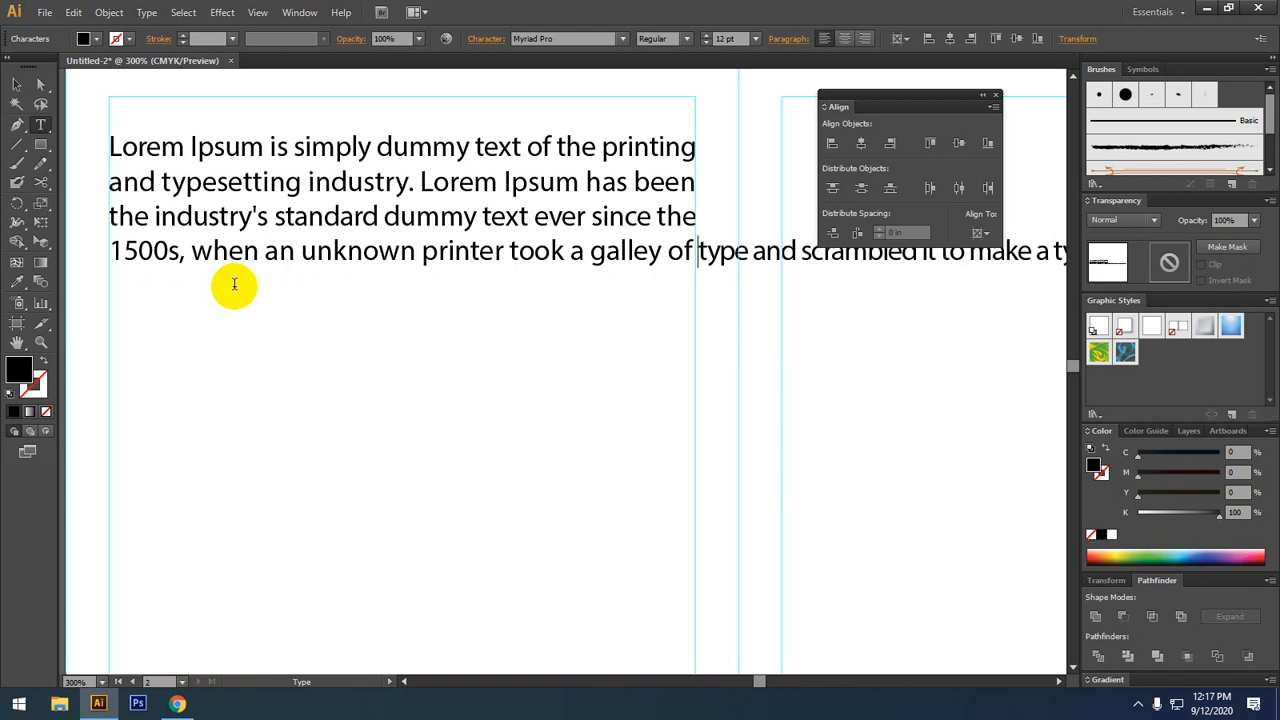
{"action": "left_click", "coordinate": [757, 251]}
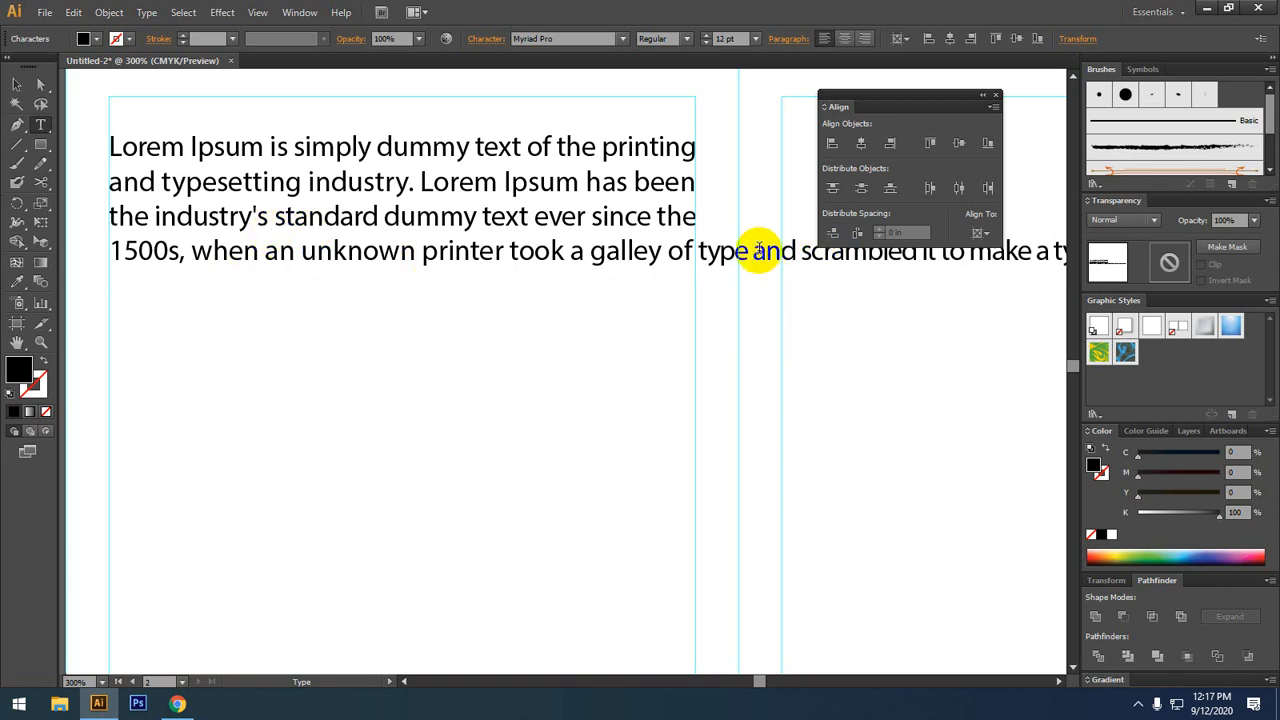
{"action": "key", "text": "BackSpace"}
{"action": "key", "text": "Return"}
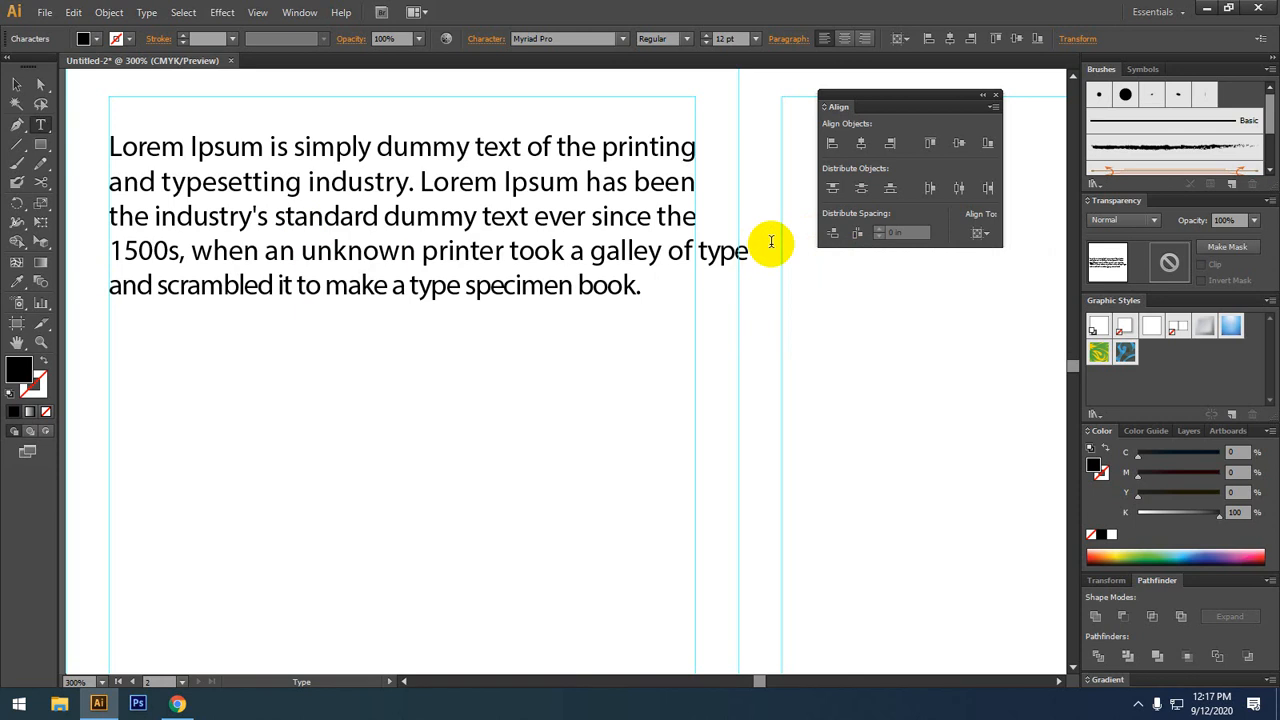
Step: Break the fourth line before "type" again and rejoin that word with "and scrambled it to make a type specimen book."
{"action": "left_click_drag", "start_coordinate": [669, 251], "coordinate": [702, 252]}
{"action": "left_click", "coordinate": [699, 251]}
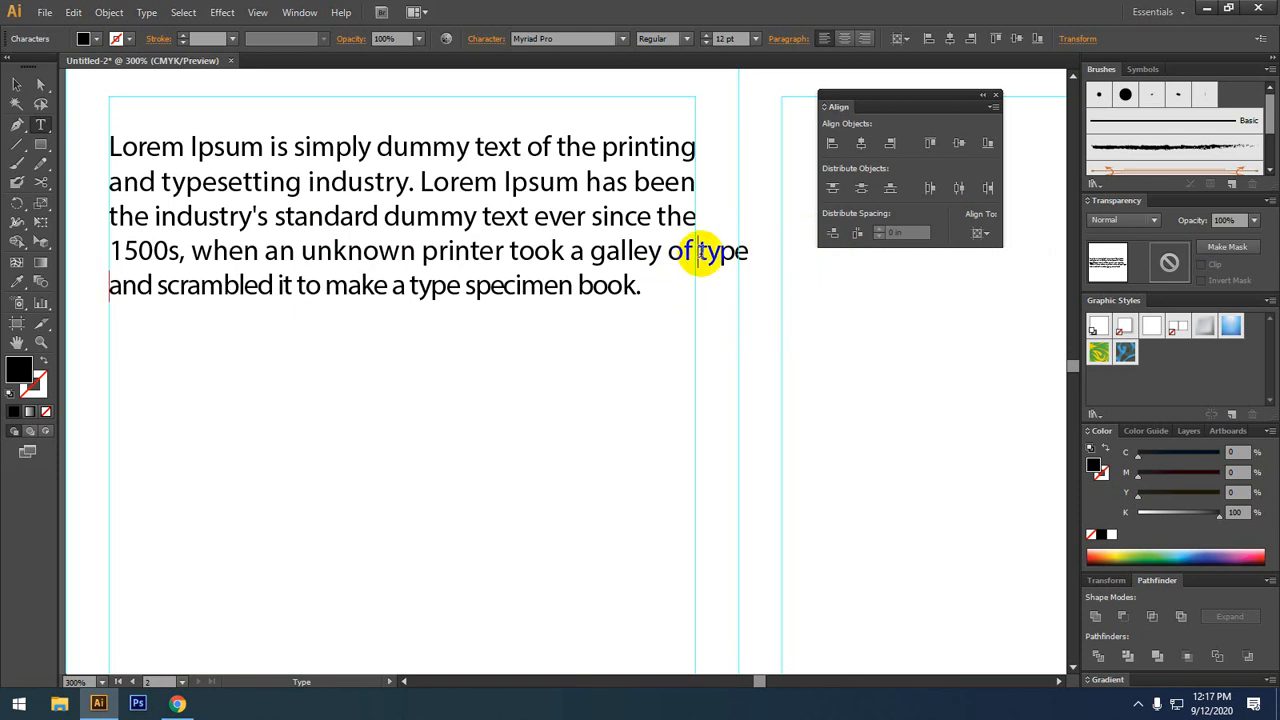
{"action": "key", "text": "Return"}
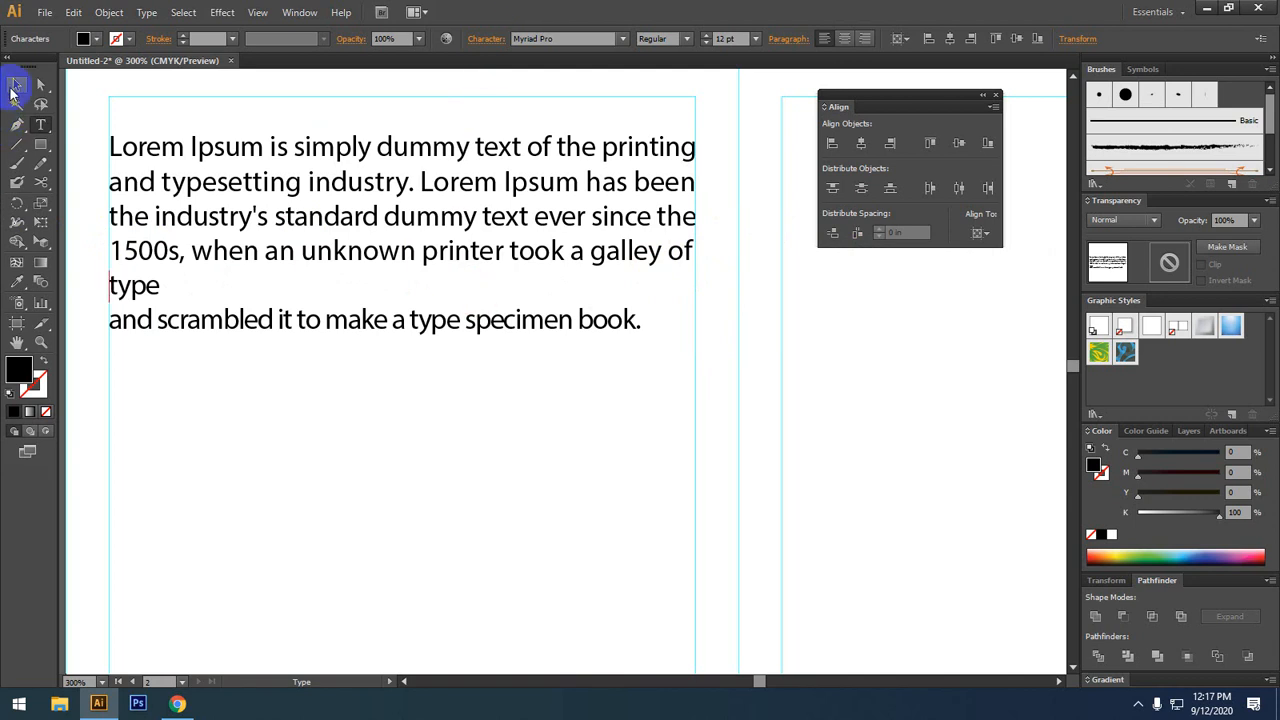
{"action": "left_click", "coordinate": [112, 326]}
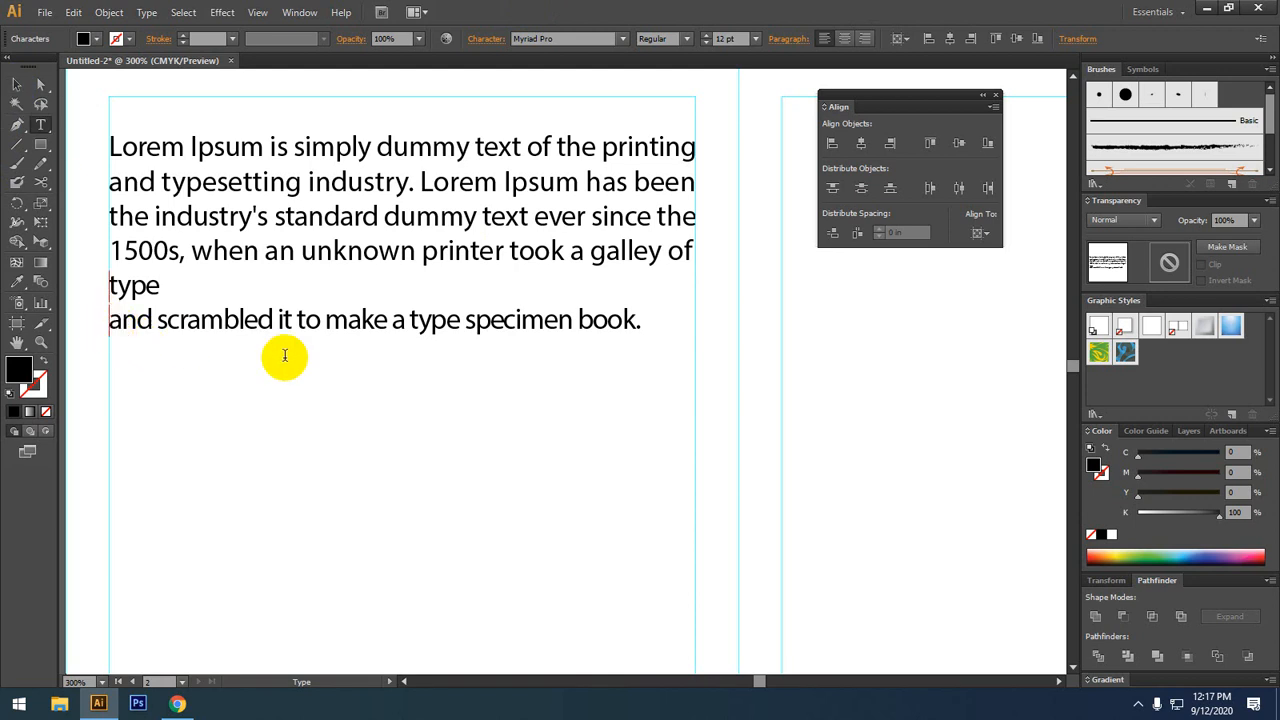
{"action": "key", "text": "BackSpace"}
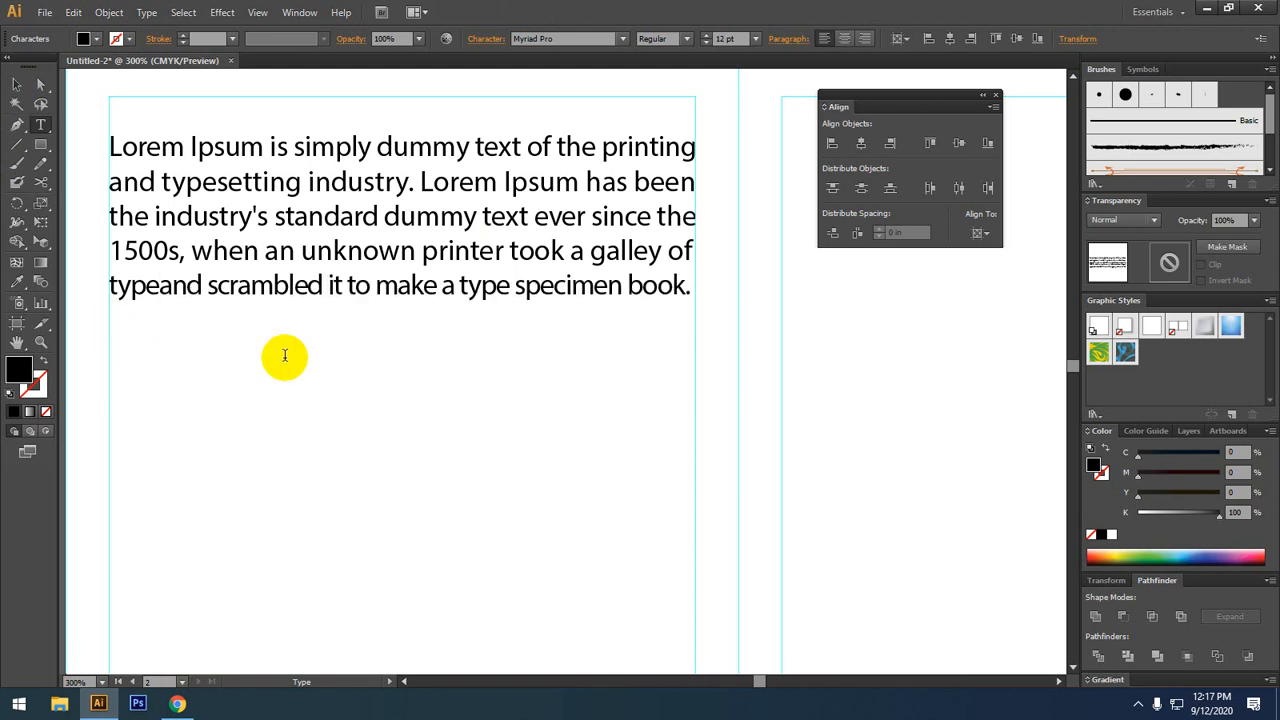
{"action": "left_click", "coordinate": [16, 86]}
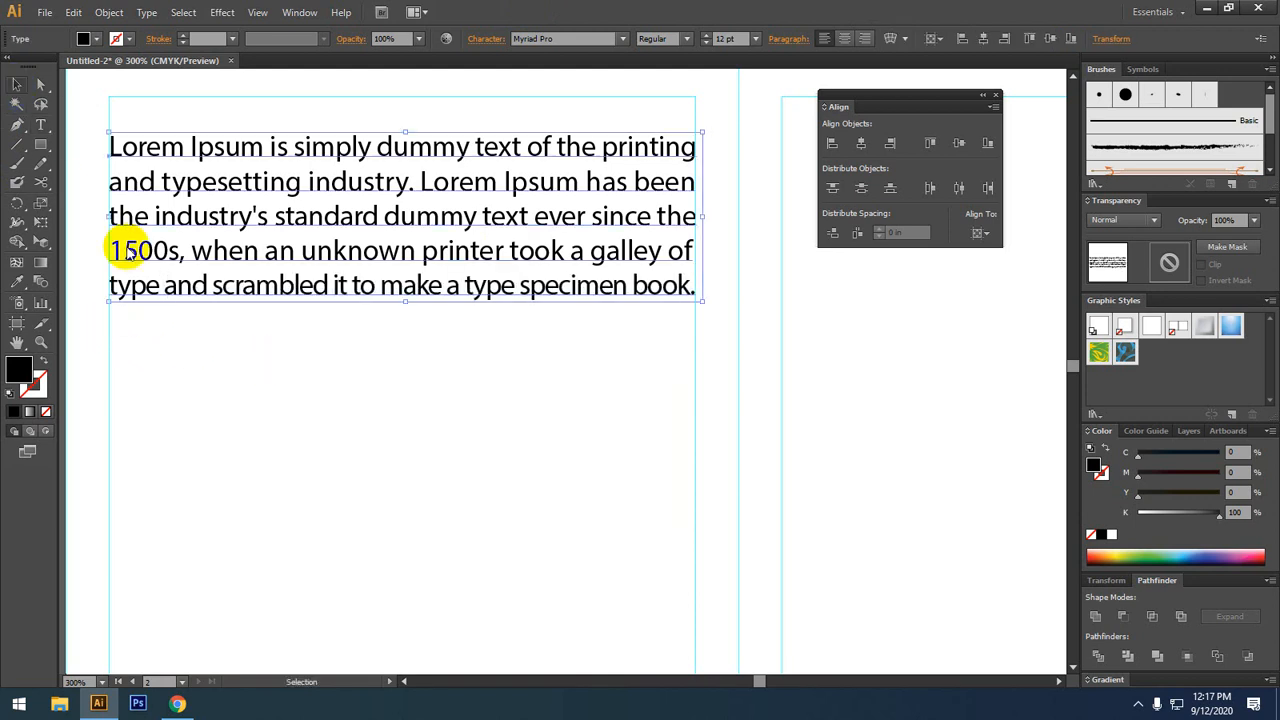
Step: Examine the fitted paragraph and the column guides across both trifold artboards
{"action": "left_click", "coordinate": [367, 450]}
{"action": "scroll", "coordinate": [365, 451], "scroll_direction": "down", "scroll_amount": 3}
{"action": "left_click_drag", "start_coordinate": [557, 473], "coordinate": [516, 321]}
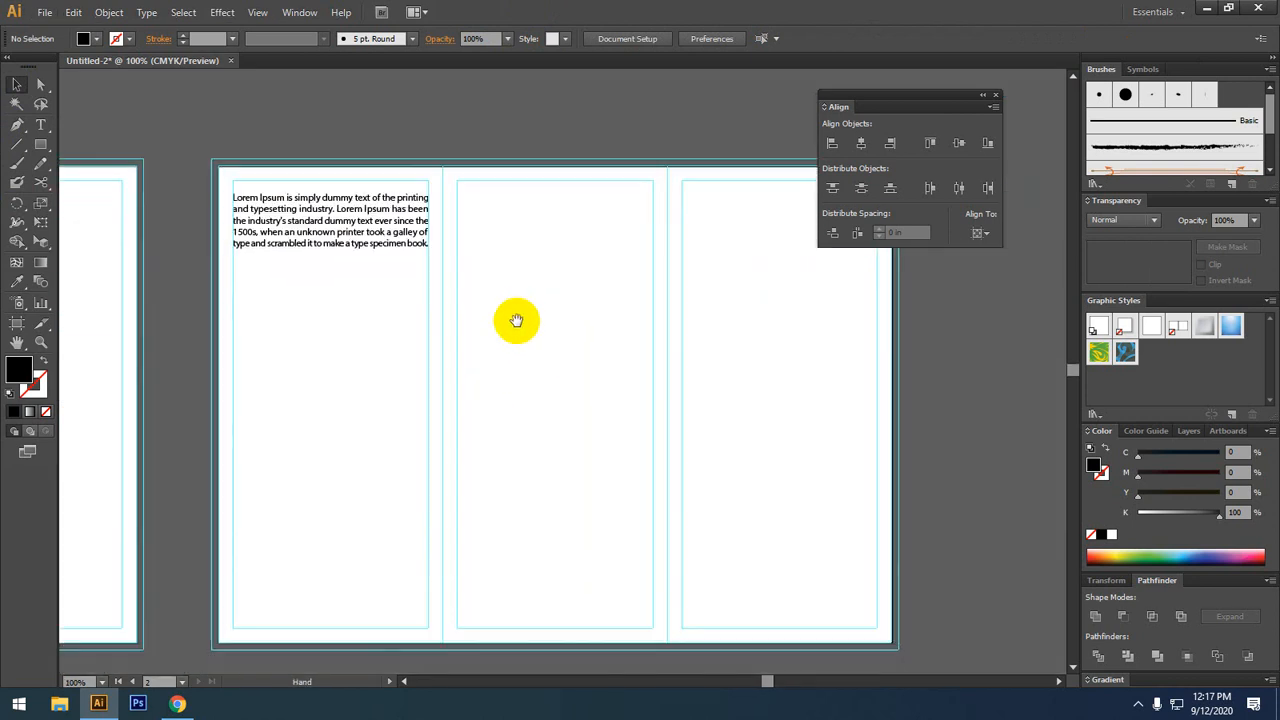
{"action": "scroll", "coordinate": [477, 360], "scroll_direction": "down", "scroll_amount": 2}
{"action": "left_click_drag", "start_coordinate": [334, 380], "coordinate": [479, 421]}
{"action": "scroll", "coordinate": [429, 391], "scroll_direction": "up", "scroll_amount": 1}
{"action": "scroll", "coordinate": [453, 367], "scroll_direction": "up", "scroll_amount": 2}
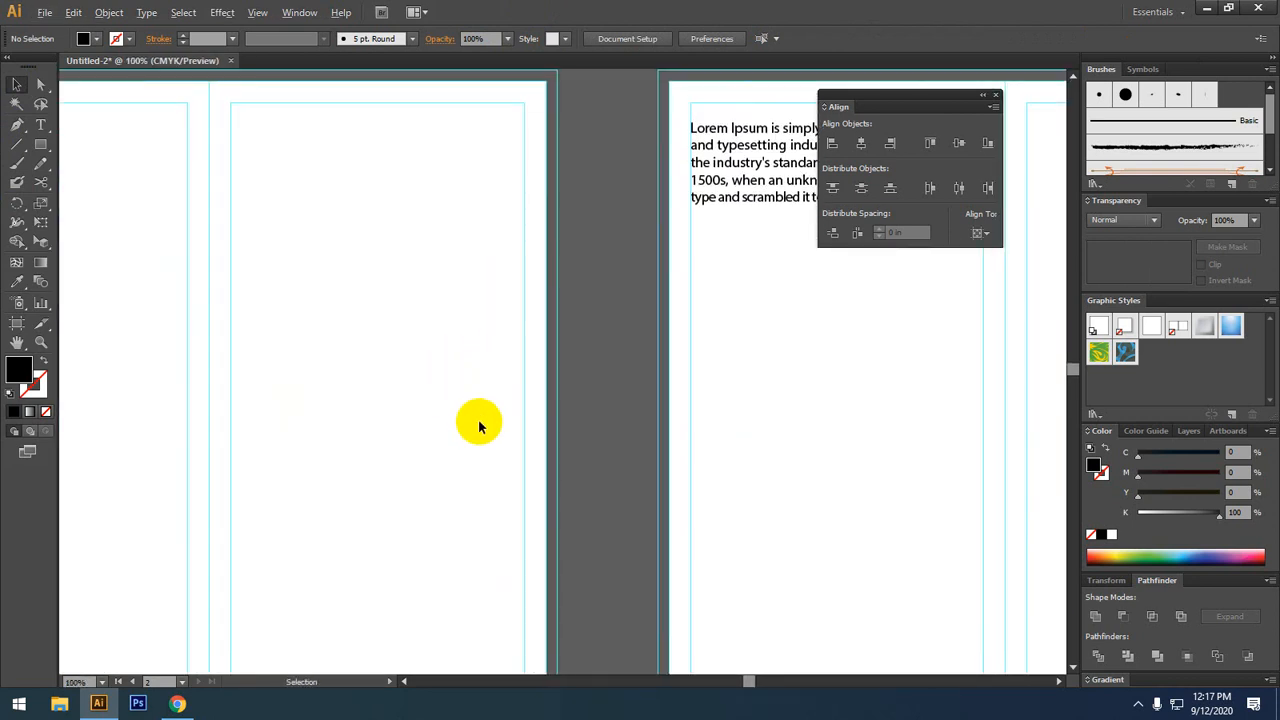
{"action": "scroll", "coordinate": [478, 419], "scroll_direction": "down", "scroll_amount": 1}
{"action": "left_click_drag", "start_coordinate": [526, 486], "coordinate": [491, 425]}
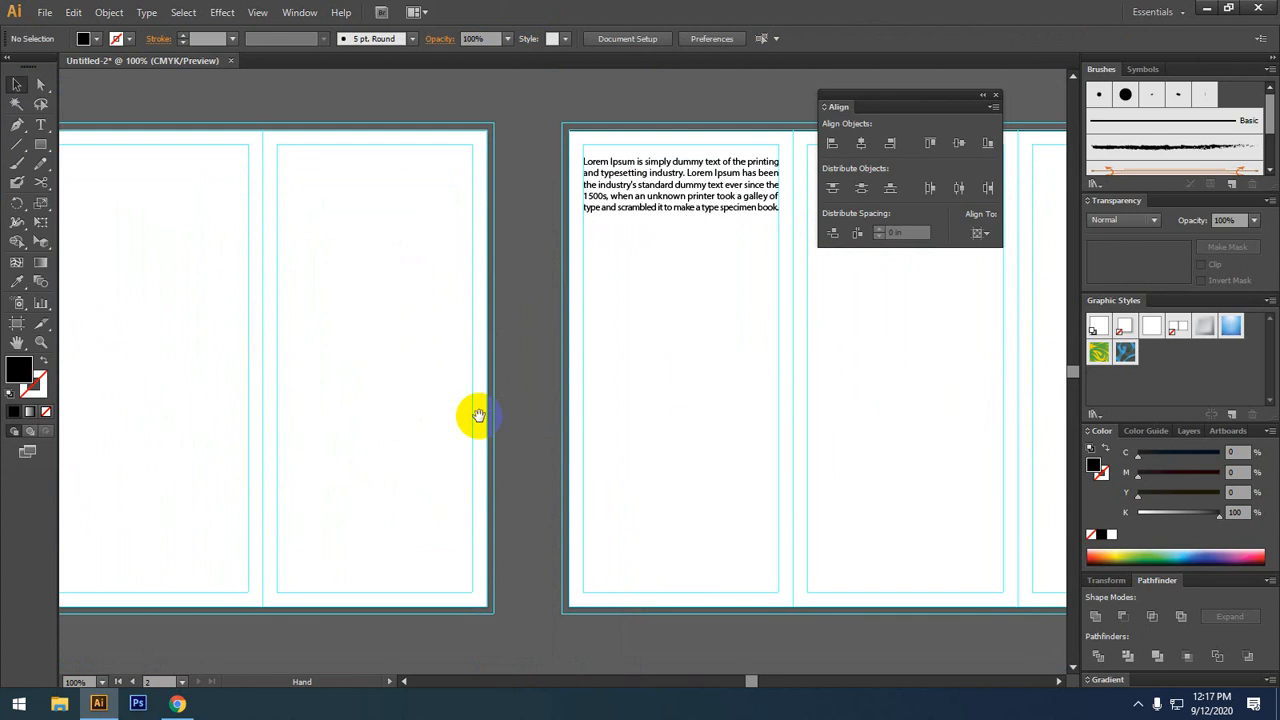
Step: Draw a curved edge with the Pen tool from the first artboard's right bleed guide to the right panel's fold guide
{"action": "left_click", "coordinate": [17, 127]}
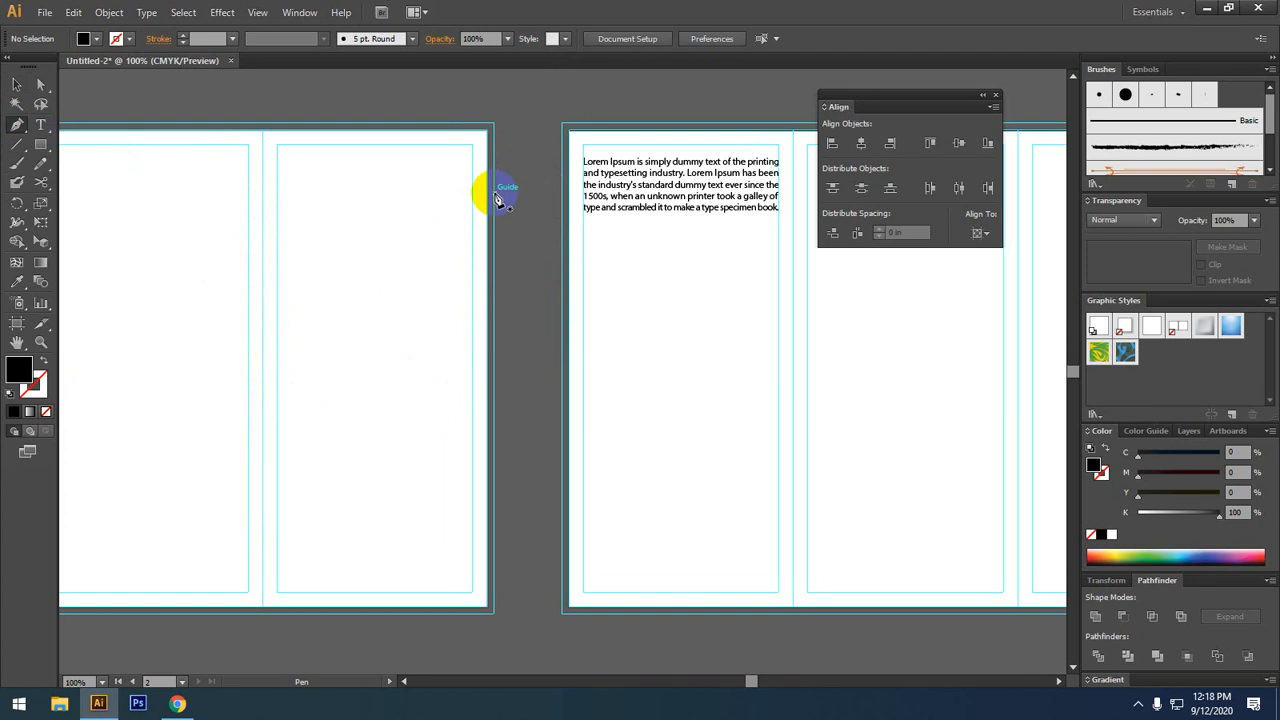
{"action": "left_click", "coordinate": [497, 197]}
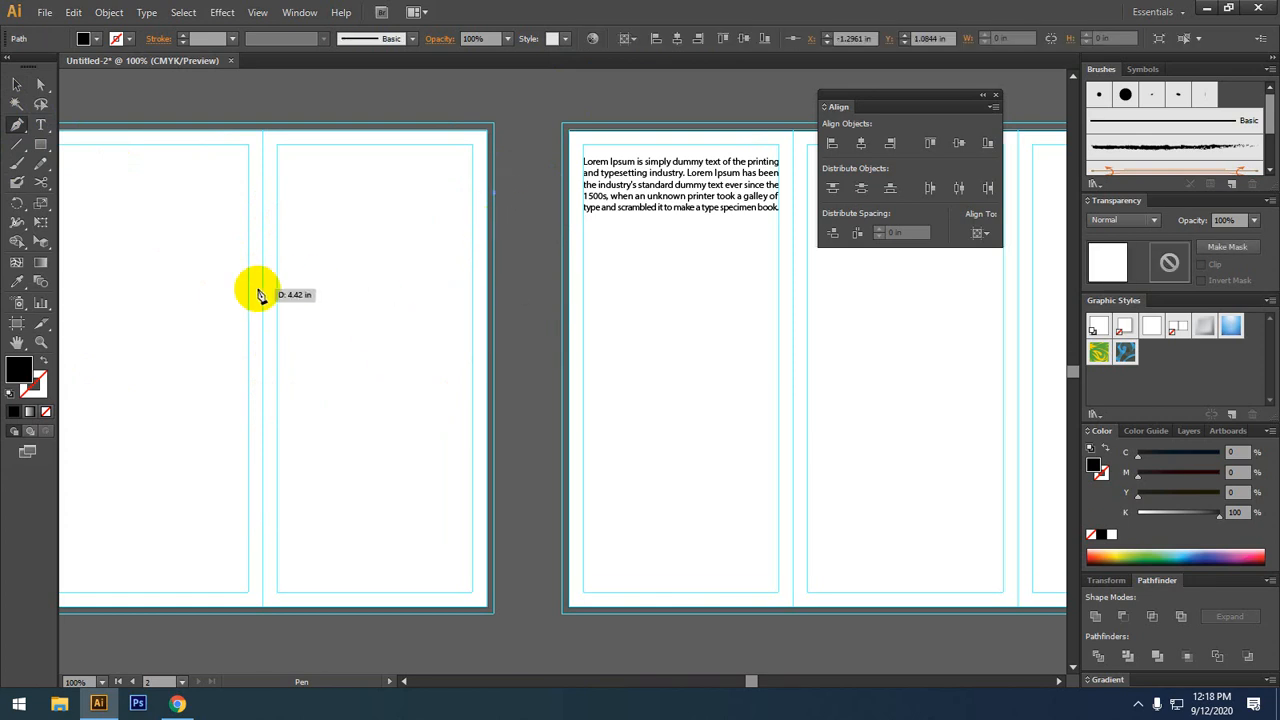
{"action": "left_click_drag", "start_coordinate": [263, 285], "coordinate": [116, 290]}
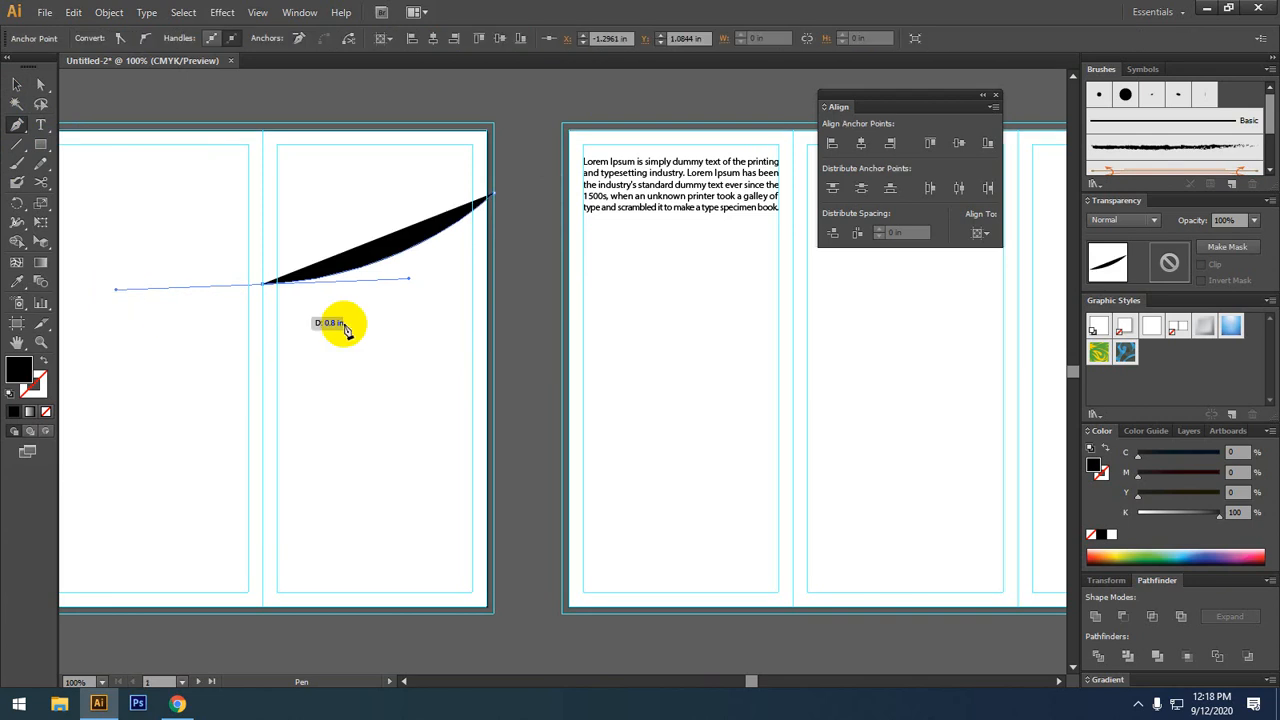
Step: Extend the curve along the fold and bottom bleed guides and close it into a filled shape about 4.0 by 7.3 in
{"action": "left_click_drag", "start_coordinate": [480, 334], "coordinate": [487, 248]}
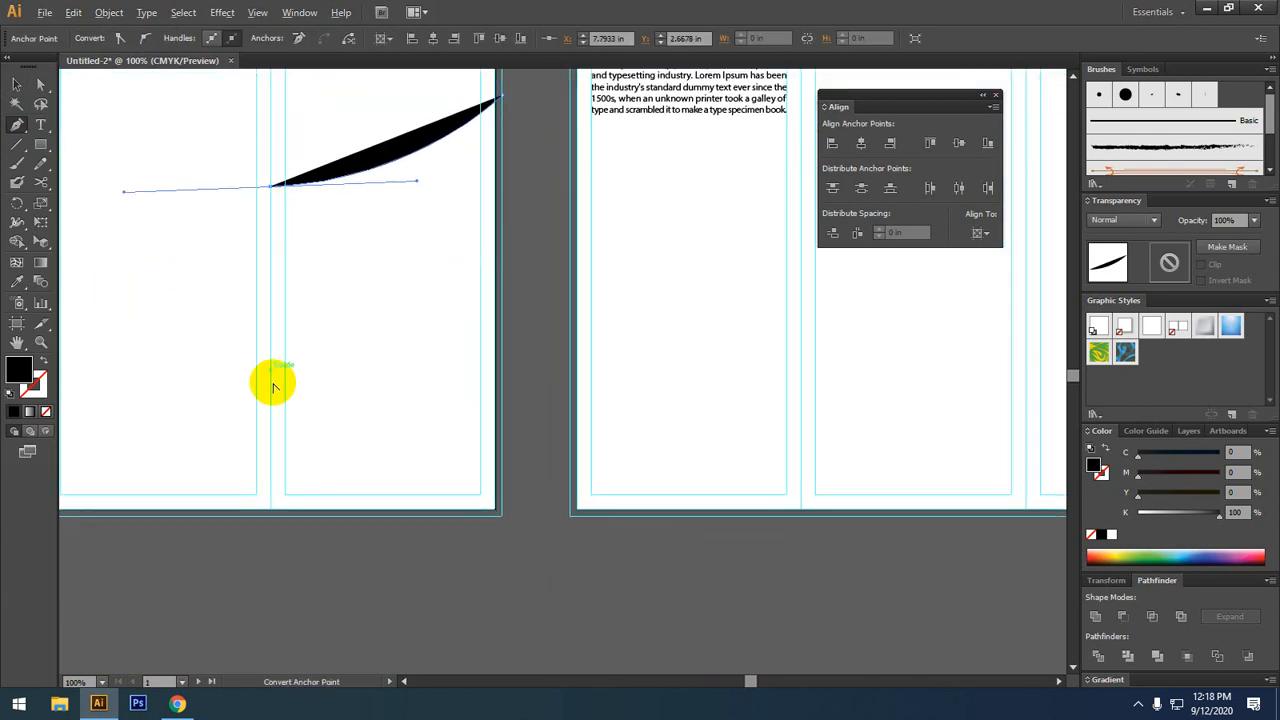
{"action": "left_click", "coordinate": [272, 521]}
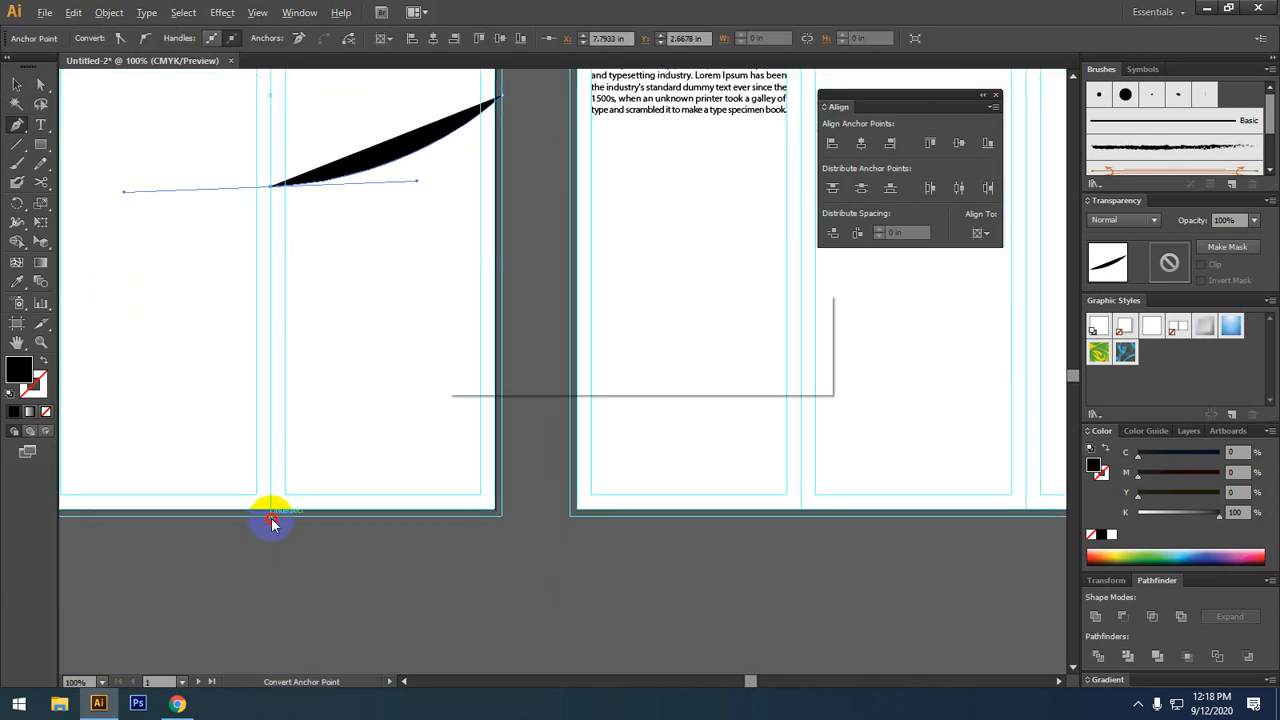
{"action": "left_click", "coordinate": [770, 368]}
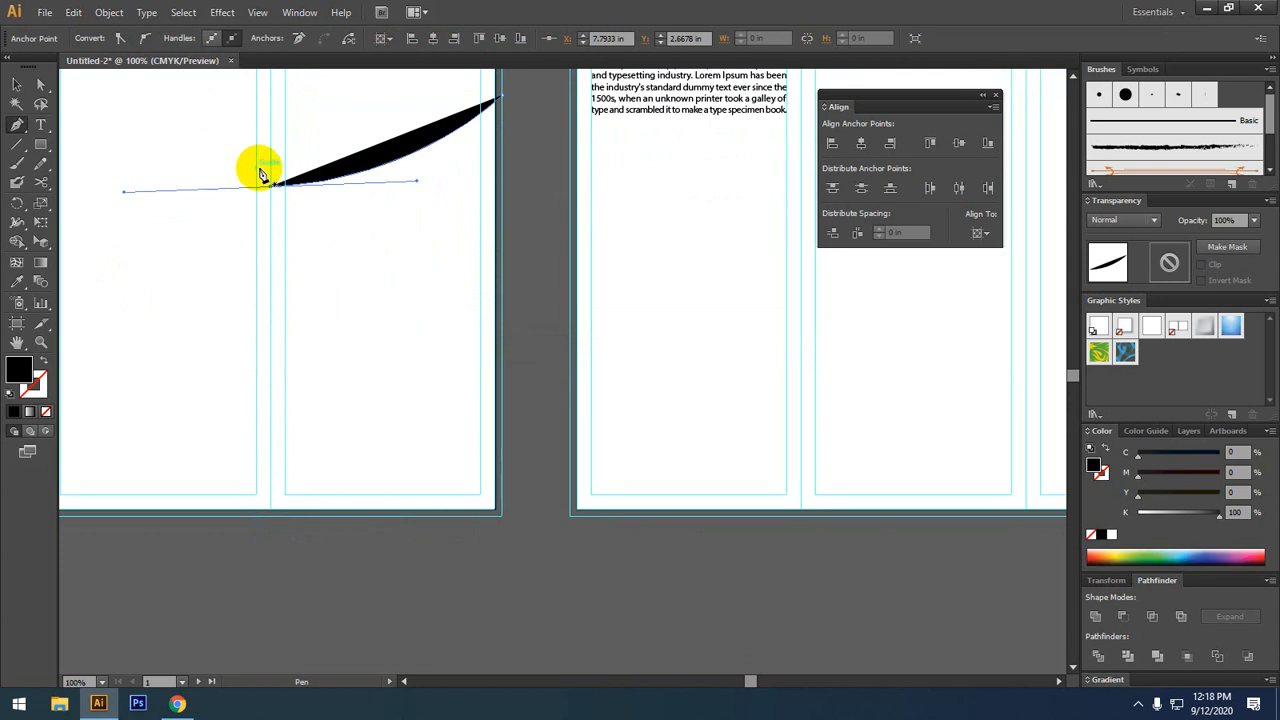
{"action": "left_click", "coordinate": [271, 186], "text": "alt"}
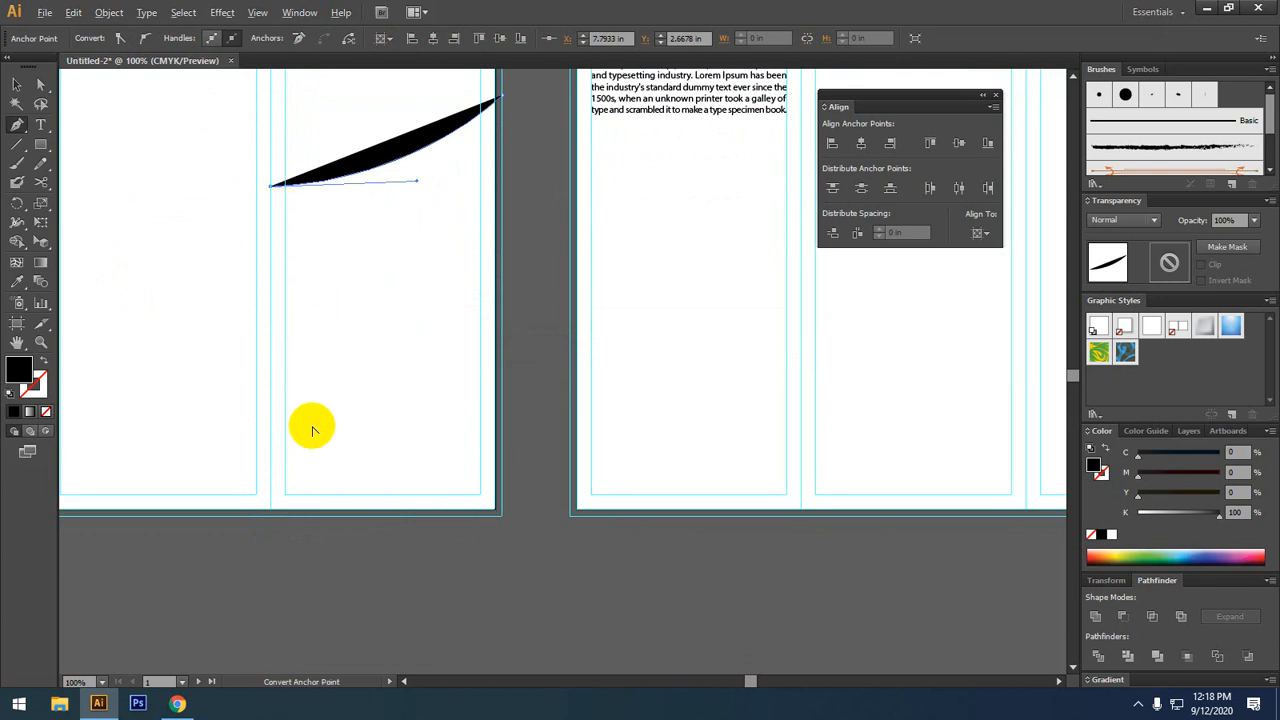
{"action": "left_click", "coordinate": [272, 518]}
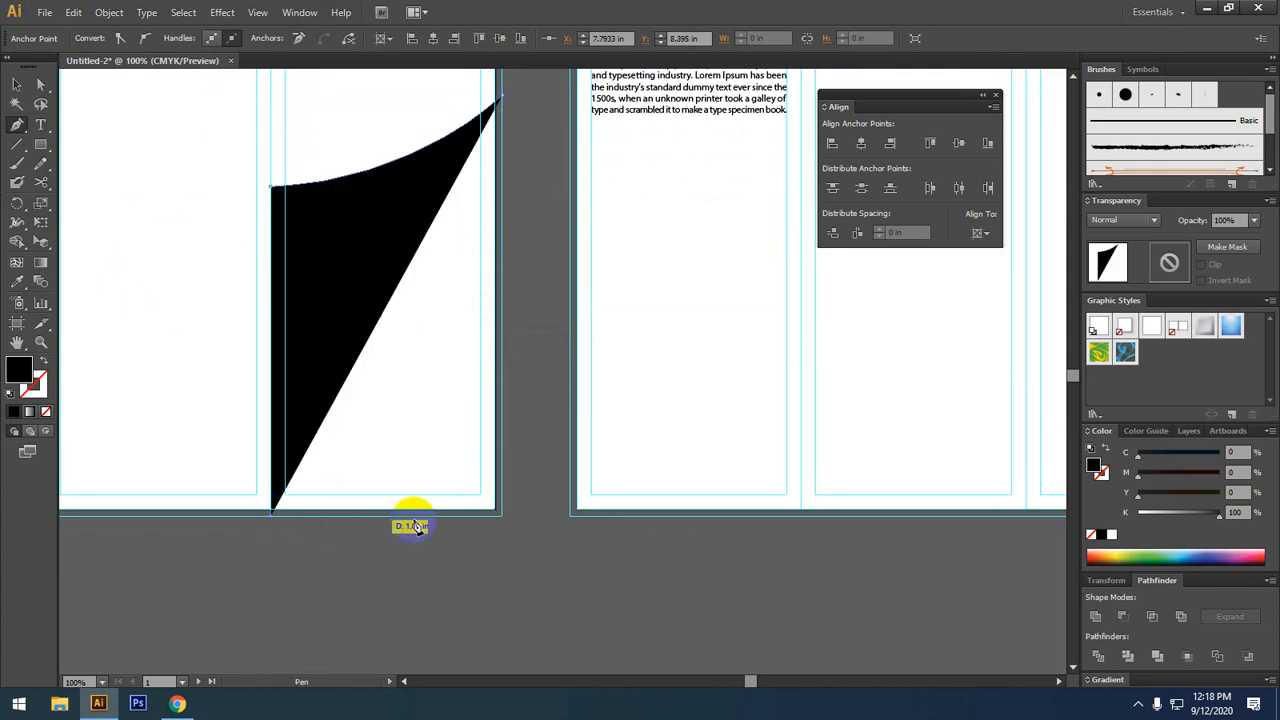
{"action": "left_click", "coordinate": [500, 514]}
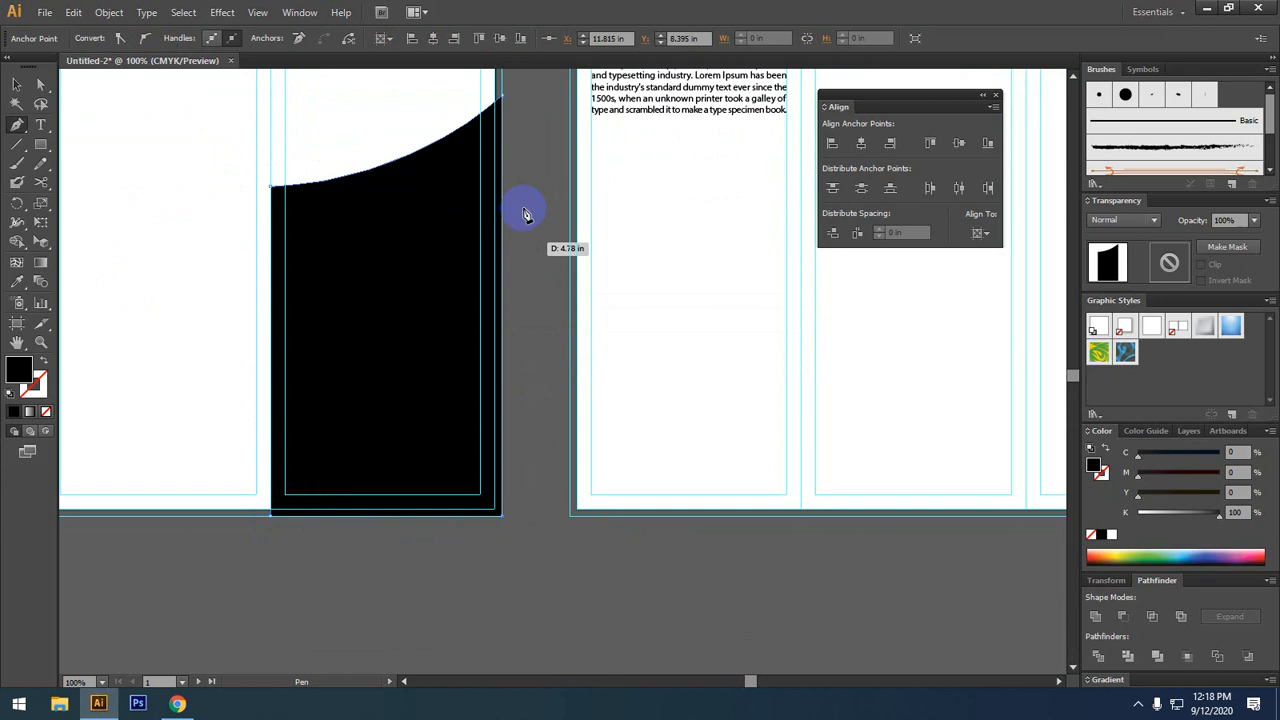
{"action": "left_click", "coordinate": [506, 101]}
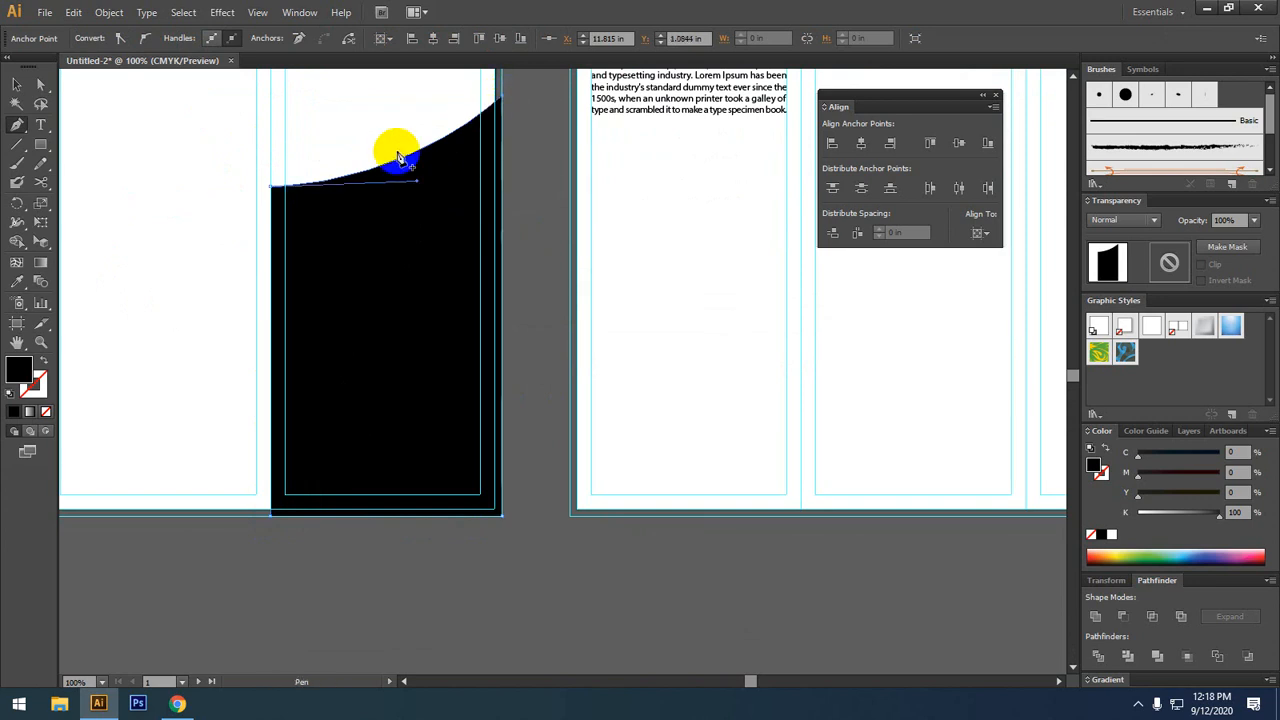
{"action": "left_click", "coordinate": [17, 88]}
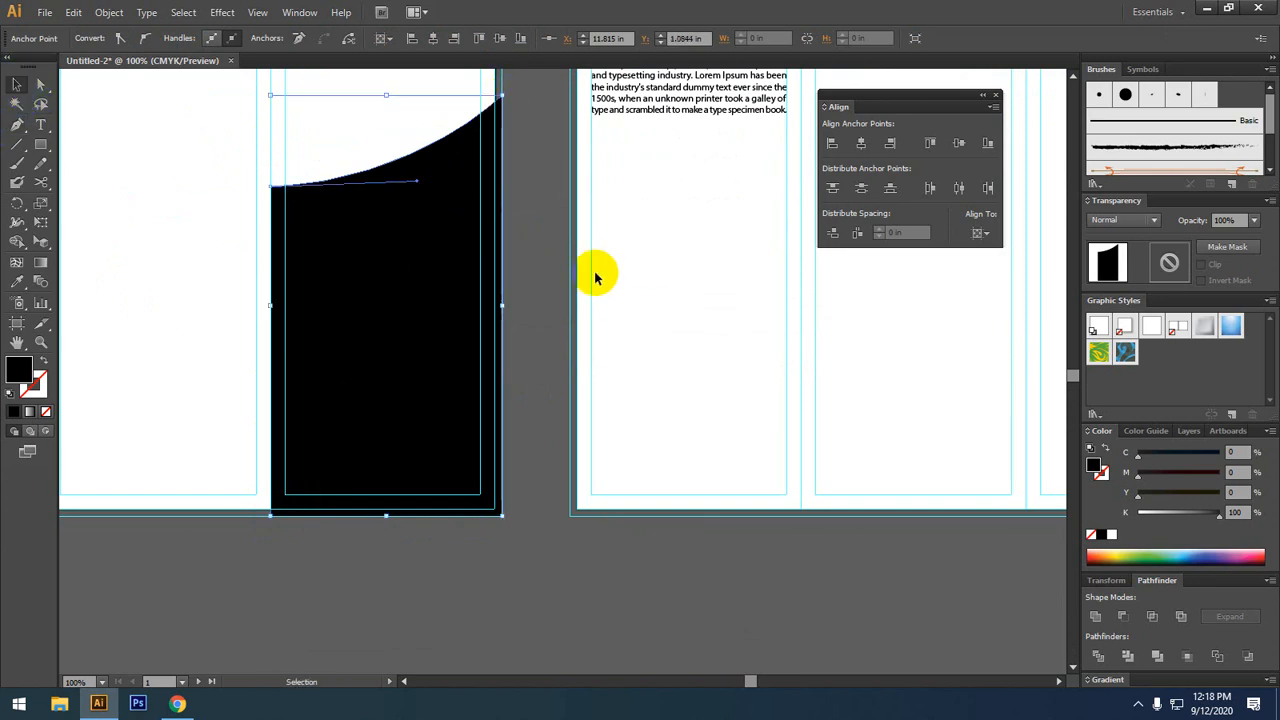
{"action": "left_click", "coordinate": [542, 243]}
Step: Examine how the black curved shape sits against the fold, margin and bleed guides of the first artboard's right panel
{"action": "key", "text": "space"}
{"action": "left_click_drag", "start_coordinate": [554, 236], "coordinate": [645, 378]}
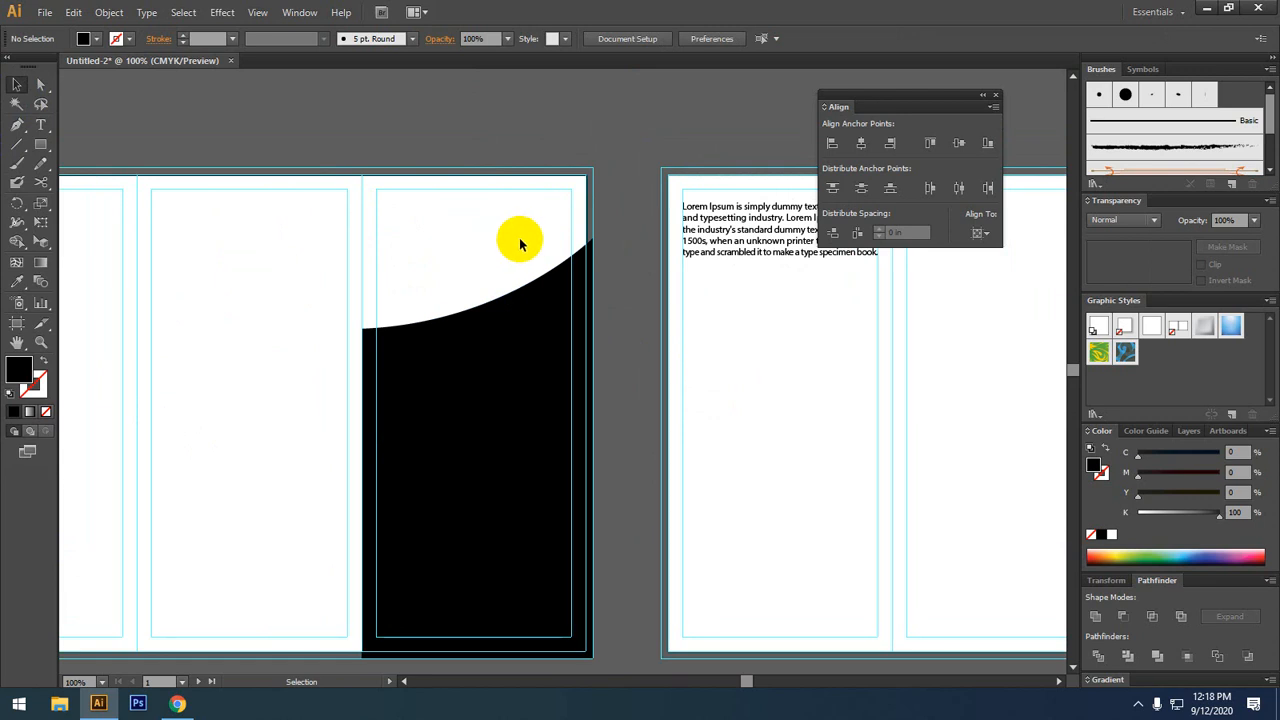
{"action": "scroll", "coordinate": [486, 217], "scroll_direction": "up", "scroll_amount": 1}
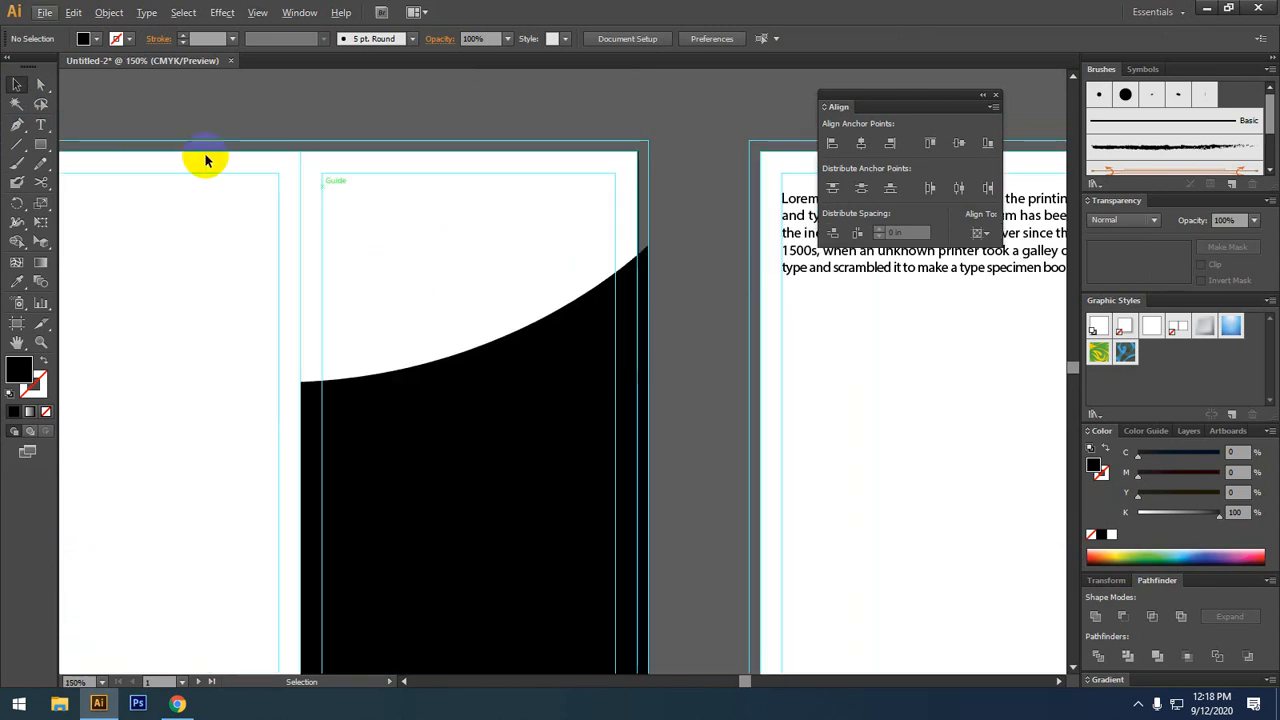
{"action": "left_click", "coordinate": [41, 145]}
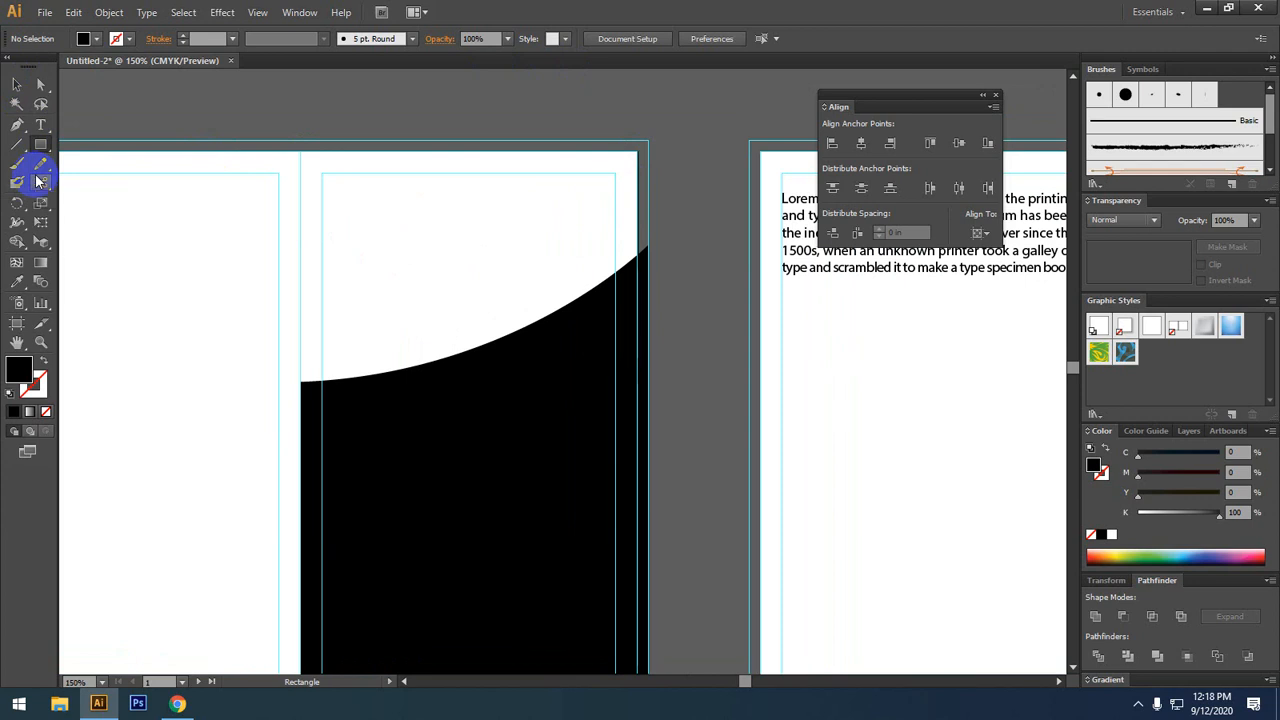
{"action": "left_click", "coordinate": [17, 85]}
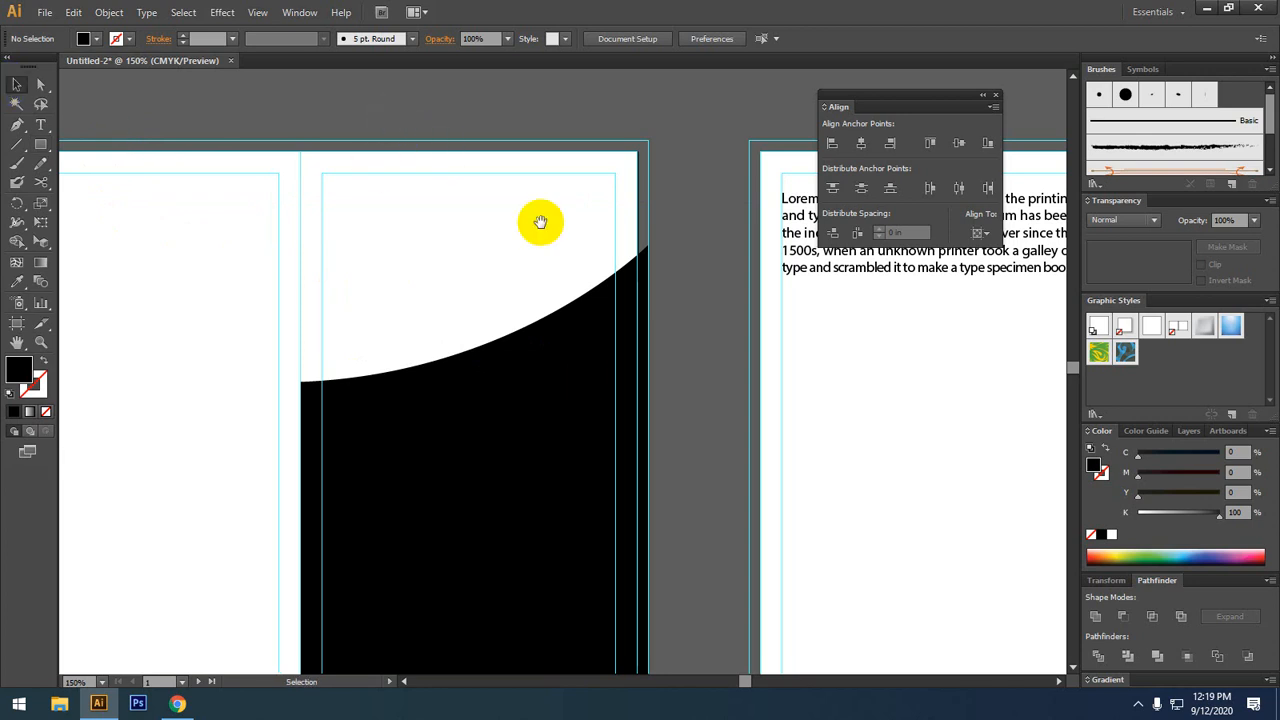
{"action": "left_click_drag", "start_coordinate": [618, 288], "coordinate": [568, 228]}
{"action": "key", "text": "ctrl+minus"}
{"action": "key", "text": "ctrl+minus"}
Step: Undo the curved black shape on the first artboard's right panel and remove its leftover anchor point on the bleed guide
{"action": "left_click", "coordinate": [517, 350]}
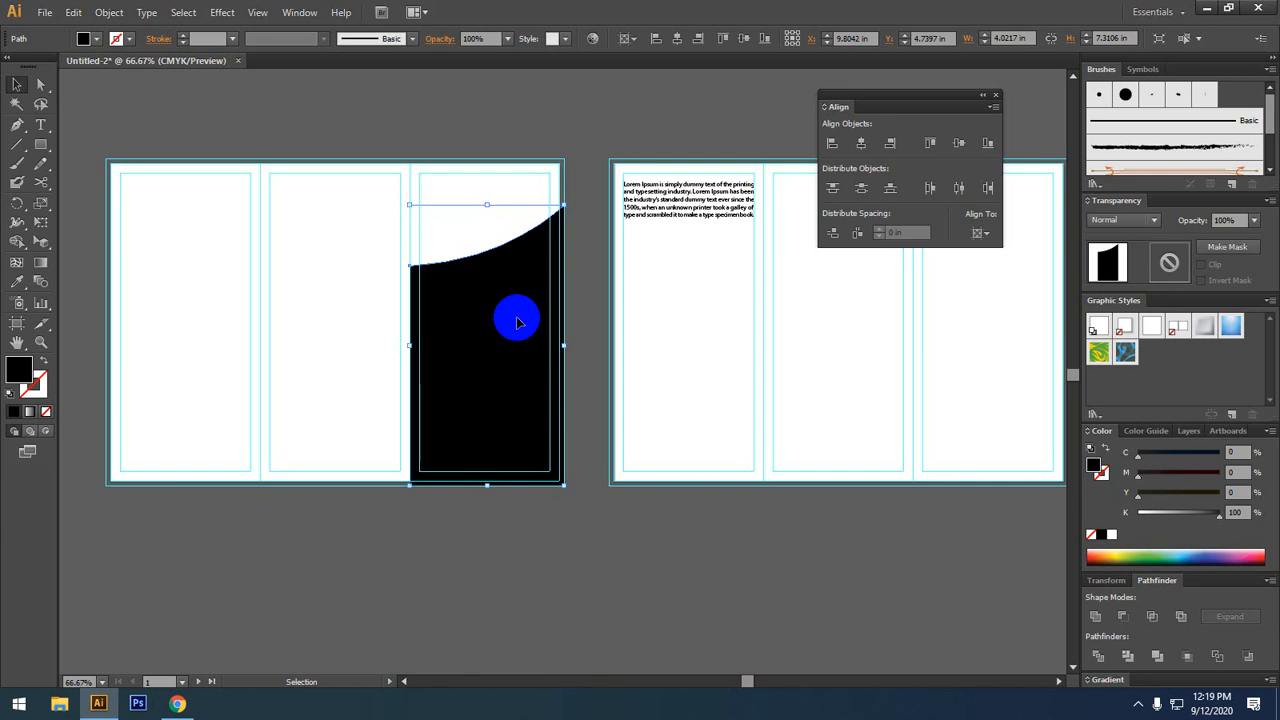
{"action": "key", "text": "ctrl"}
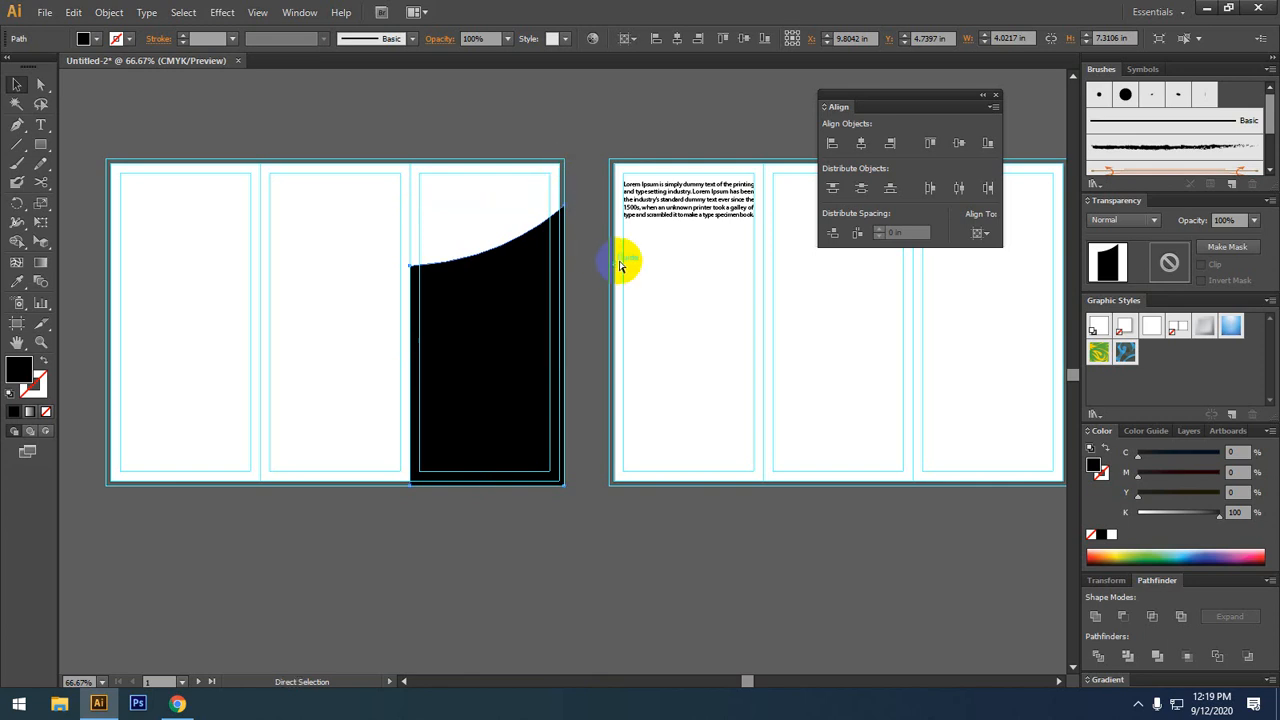
{"action": "key", "text": "ctrl+z"}
{"action": "key", "text": "ctrl+z"}
{"action": "key", "text": "ctrl+z"}
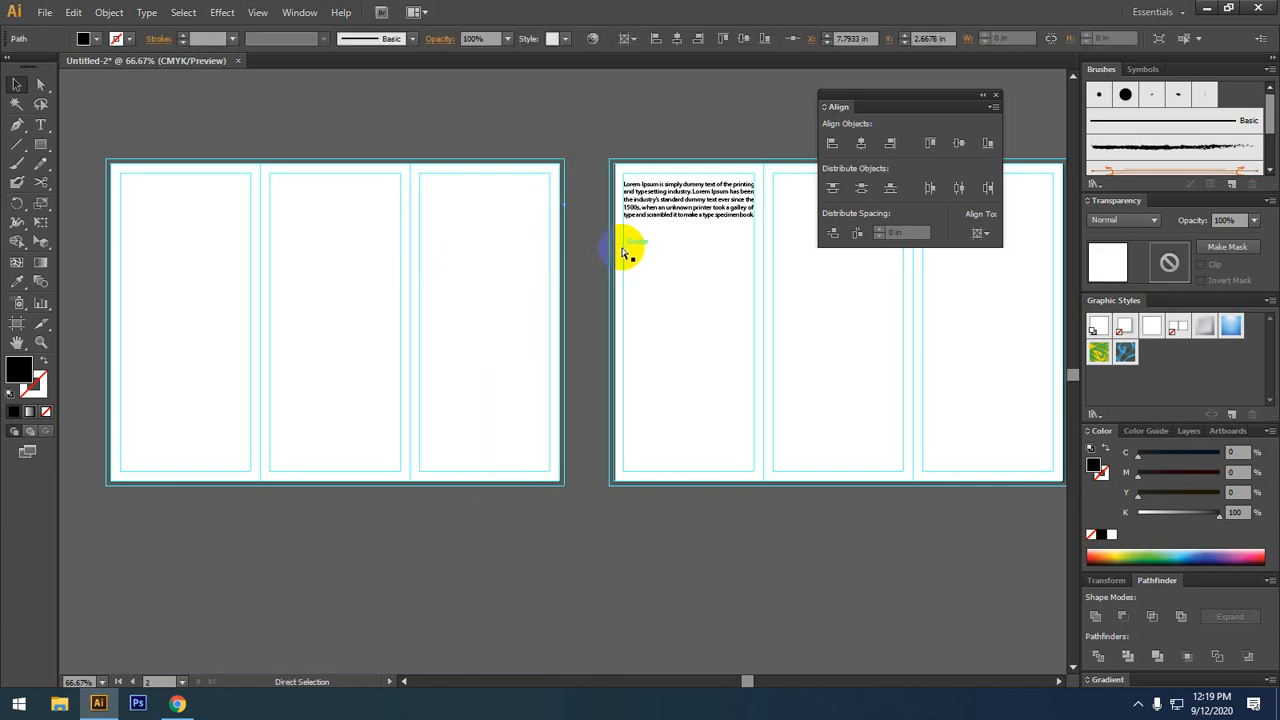
{"action": "left_click", "coordinate": [565, 204]}
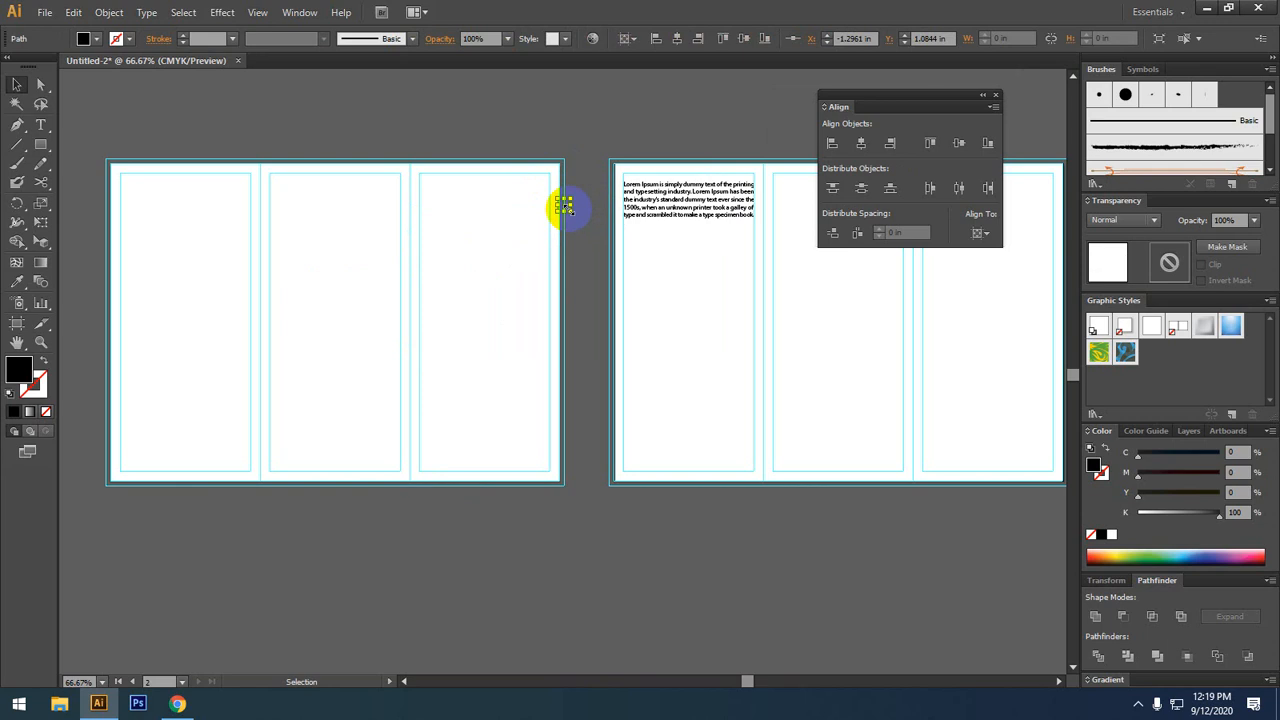
{"action": "left_click", "coordinate": [17, 125]}
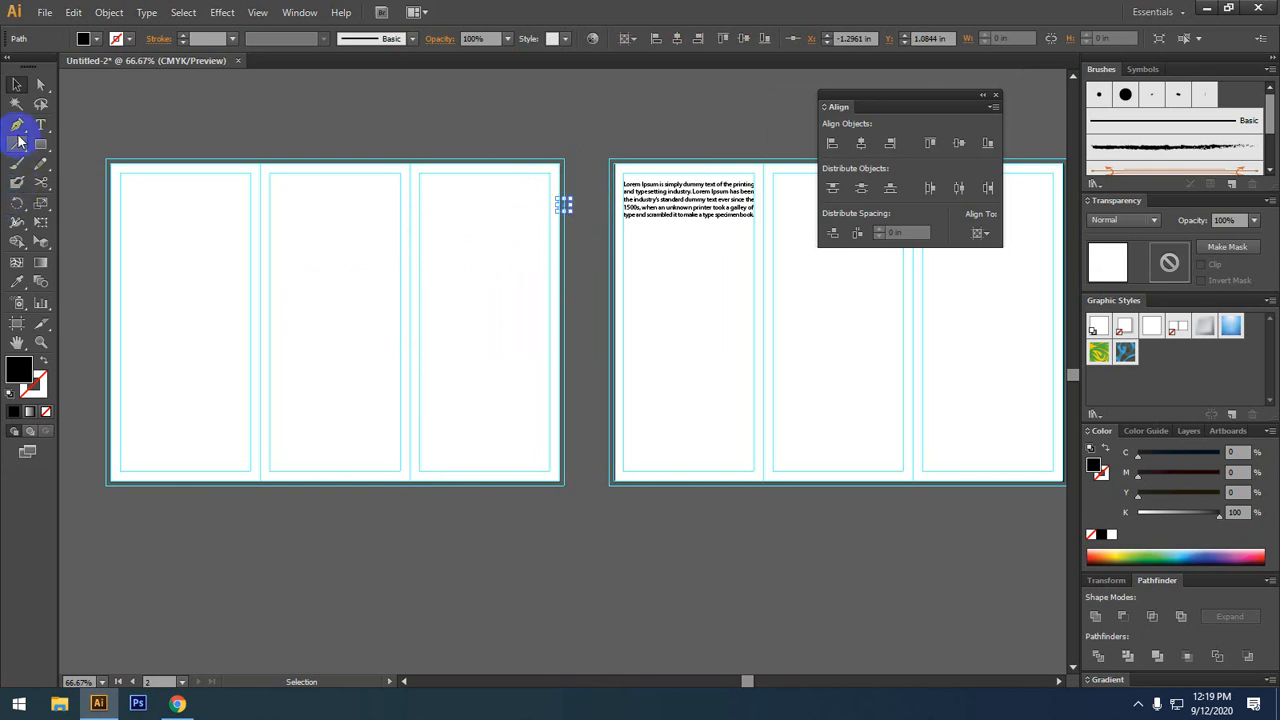
{"action": "scroll", "coordinate": [530, 207], "scroll_direction": "up", "scroll_amount": 2}
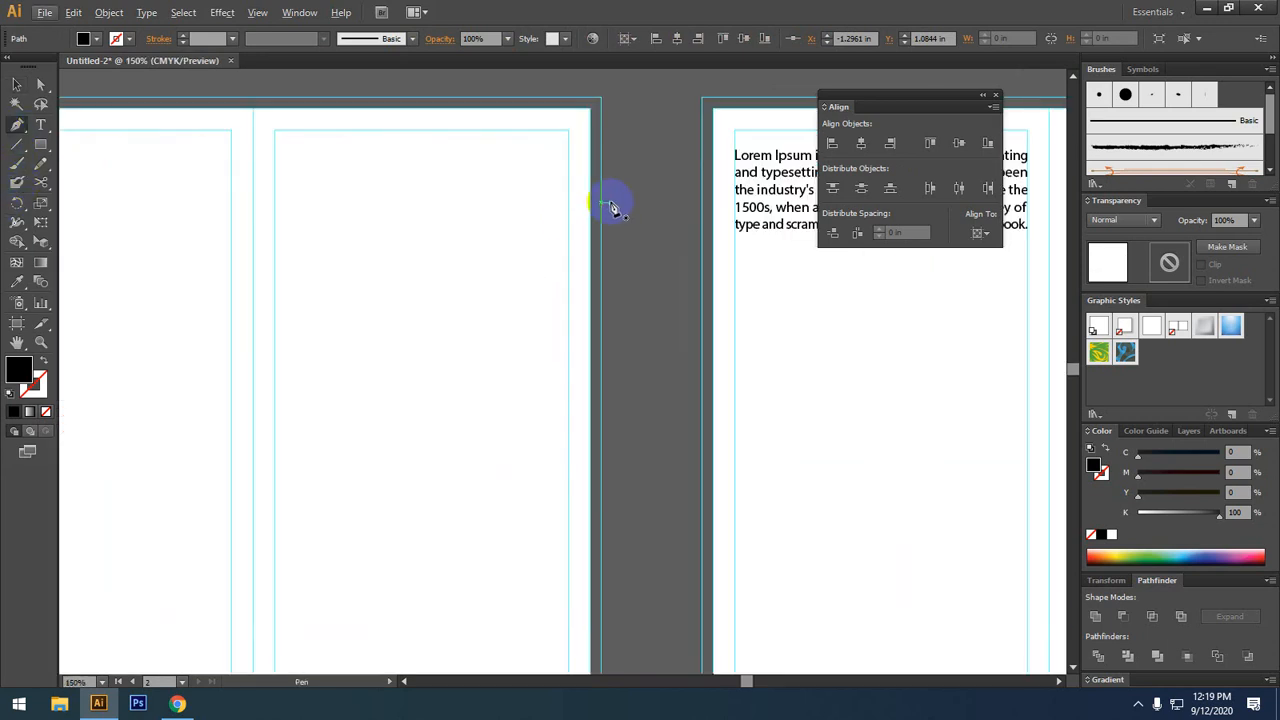
{"action": "left_click", "coordinate": [602, 204]}
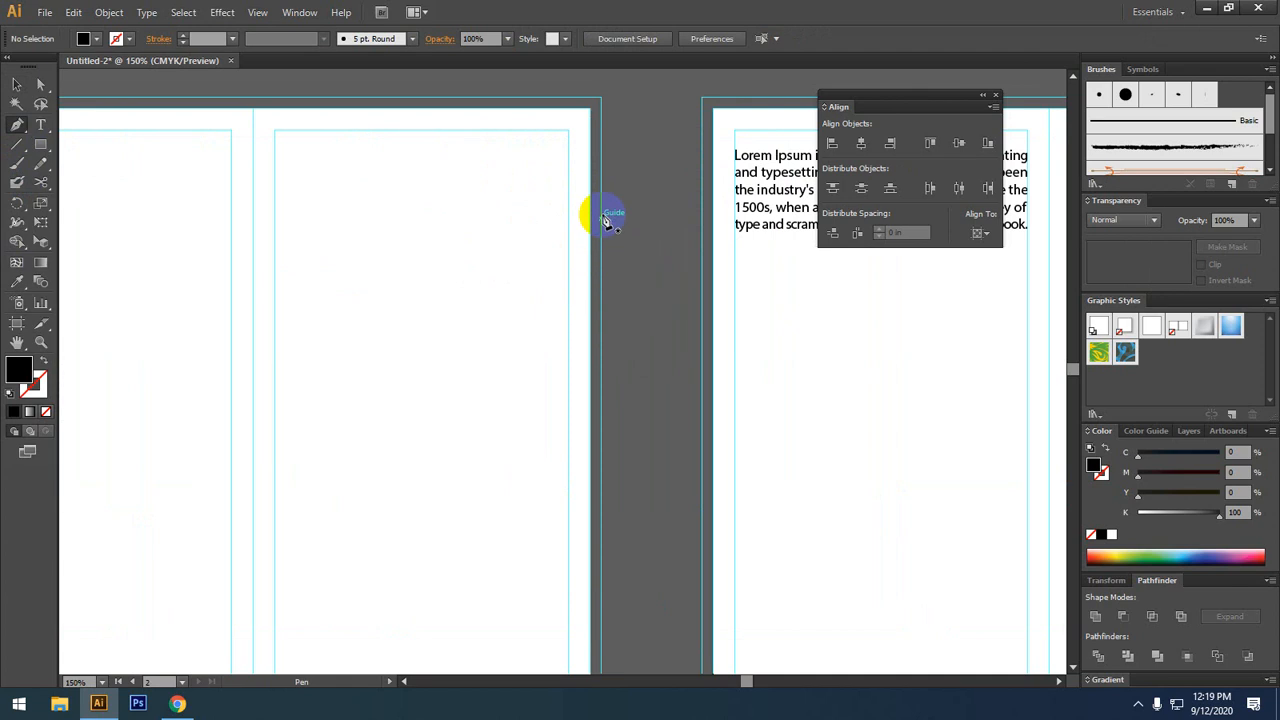
Step: Draw a curved edge with the Pen tool from the right bleed guide at about 1.09 in to the fold guide at about 2.05 in
{"action": "left_click", "coordinate": [602, 207]}
{"action": "scroll", "coordinate": [686, 371], "scroll_direction": "left", "scroll_amount": 3}
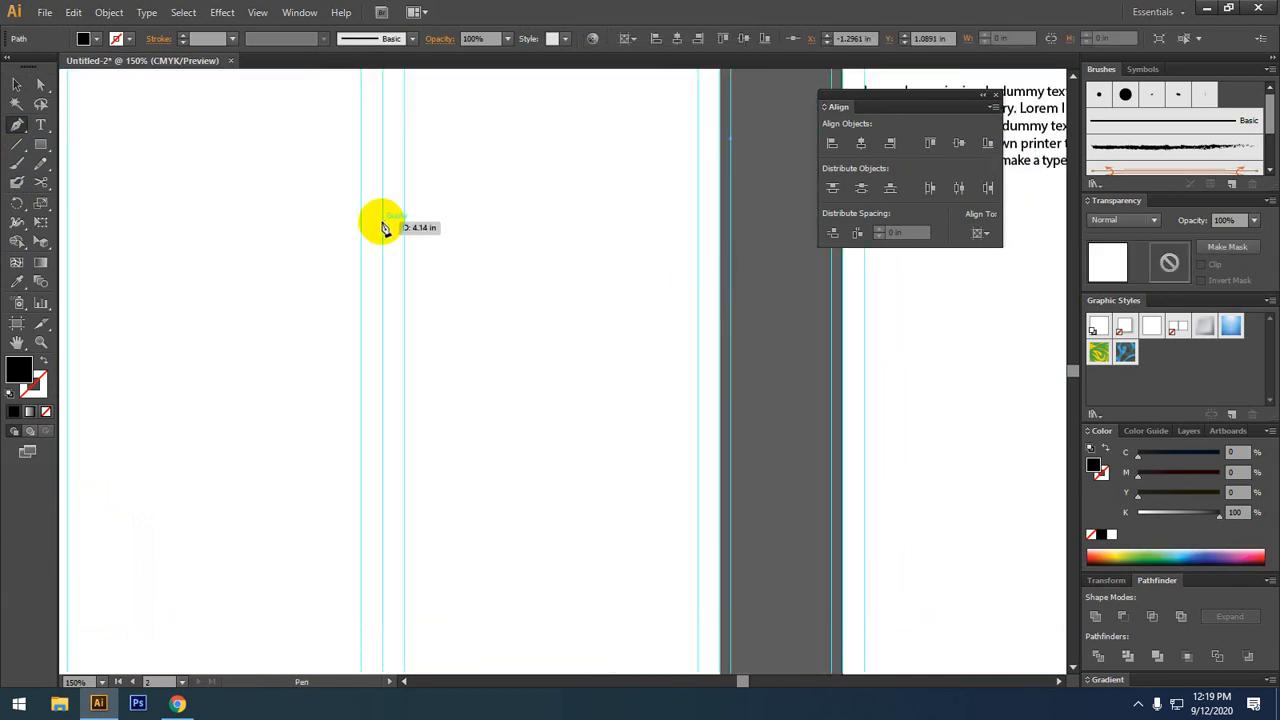
{"action": "left_click_drag", "start_coordinate": [383, 222], "coordinate": [333, 236]}
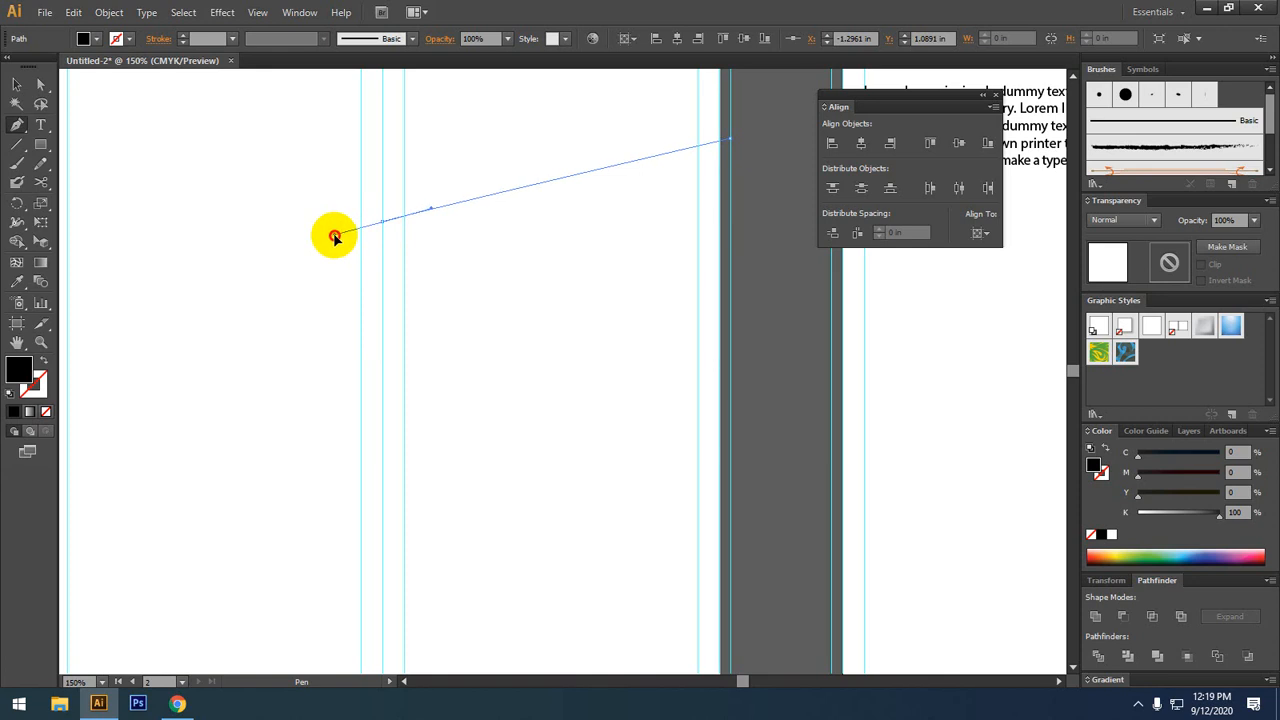
{"action": "left_click_drag", "start_coordinate": [333, 236], "coordinate": [171, 179]}
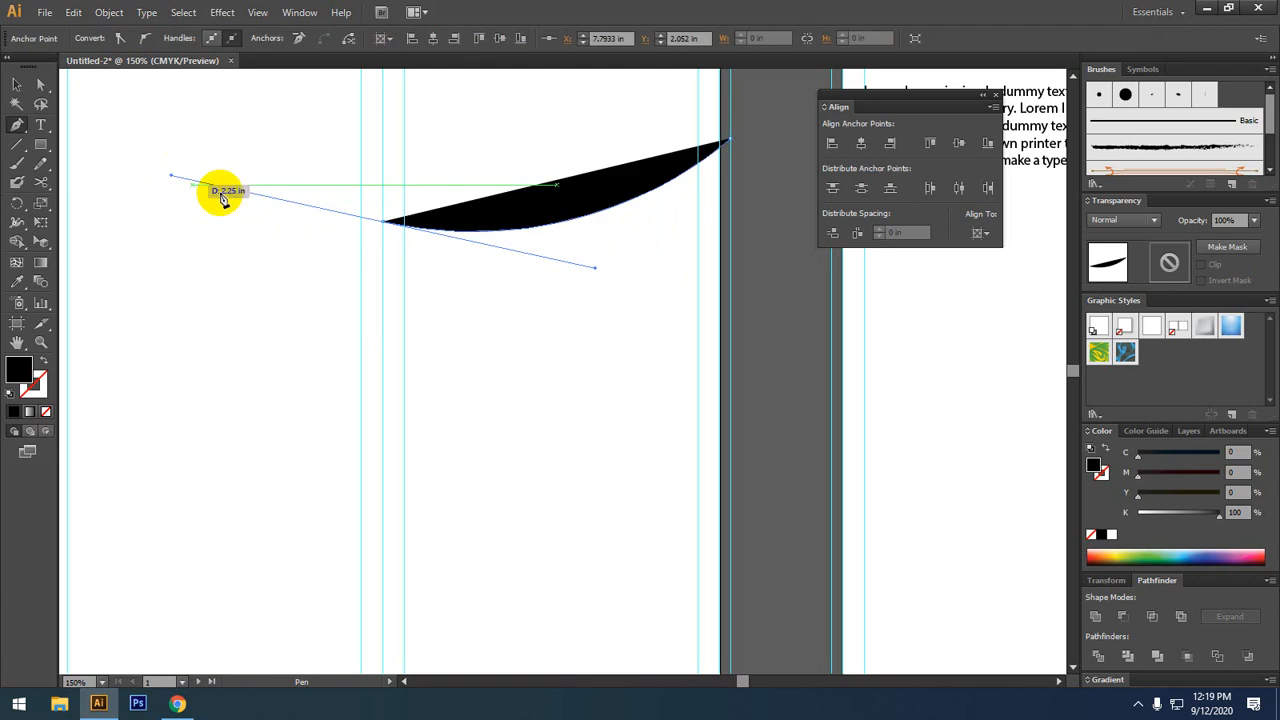
Step: Try to extend the curve from its fold anchor down to the bottom bleed guide with the handle still attached, and undo it
{"action": "scroll", "coordinate": [434, 300], "scroll_direction": "down", "scroll_amount": 1}
{"action": "scroll", "coordinate": [408, 391], "scroll_direction": "down", "scroll_amount": 1}
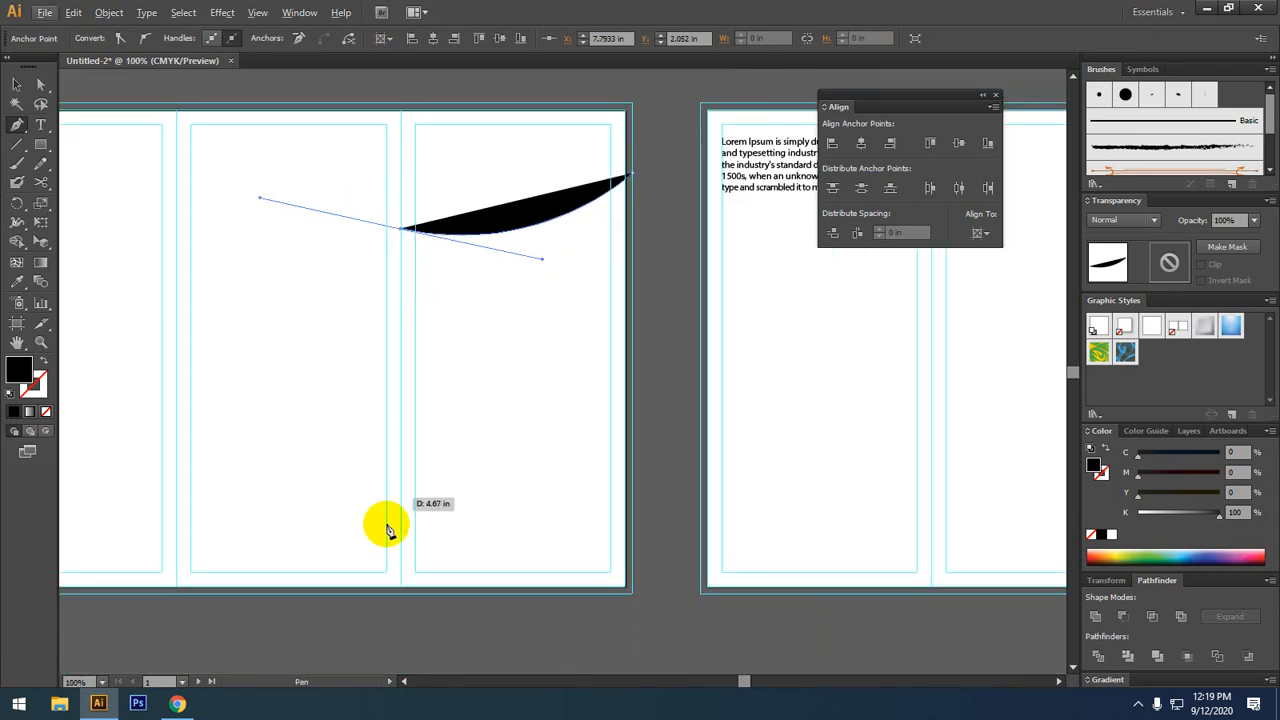
{"action": "left_click", "coordinate": [401, 595]}
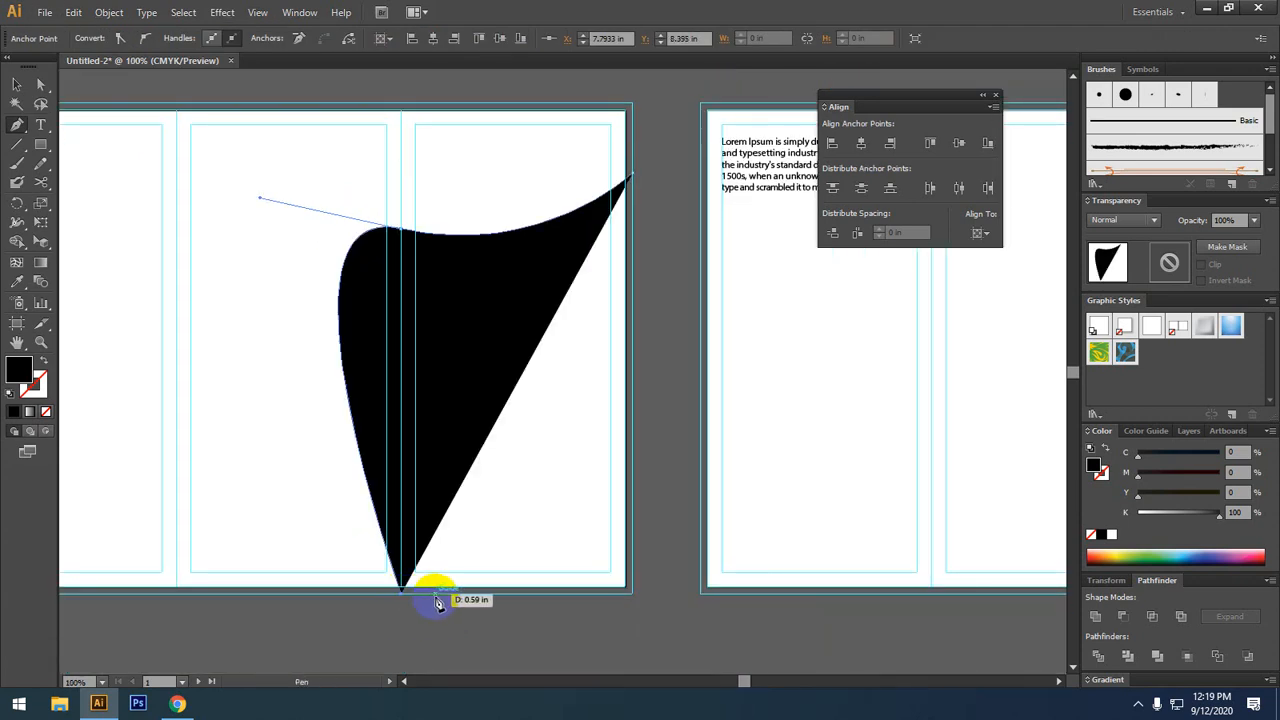
{"action": "key", "text": "ctrl+z"}
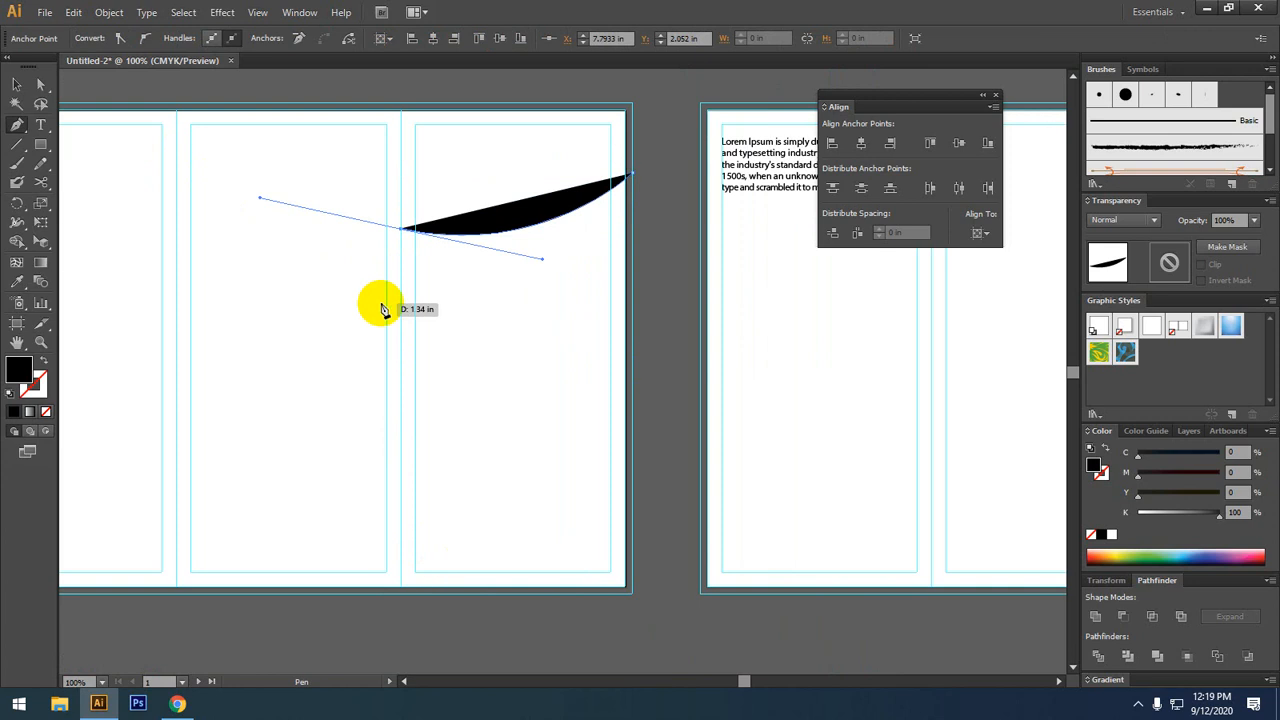
{"action": "left_click", "coordinate": [401, 592]}
{"action": "left_click", "coordinate": [407, 238]}
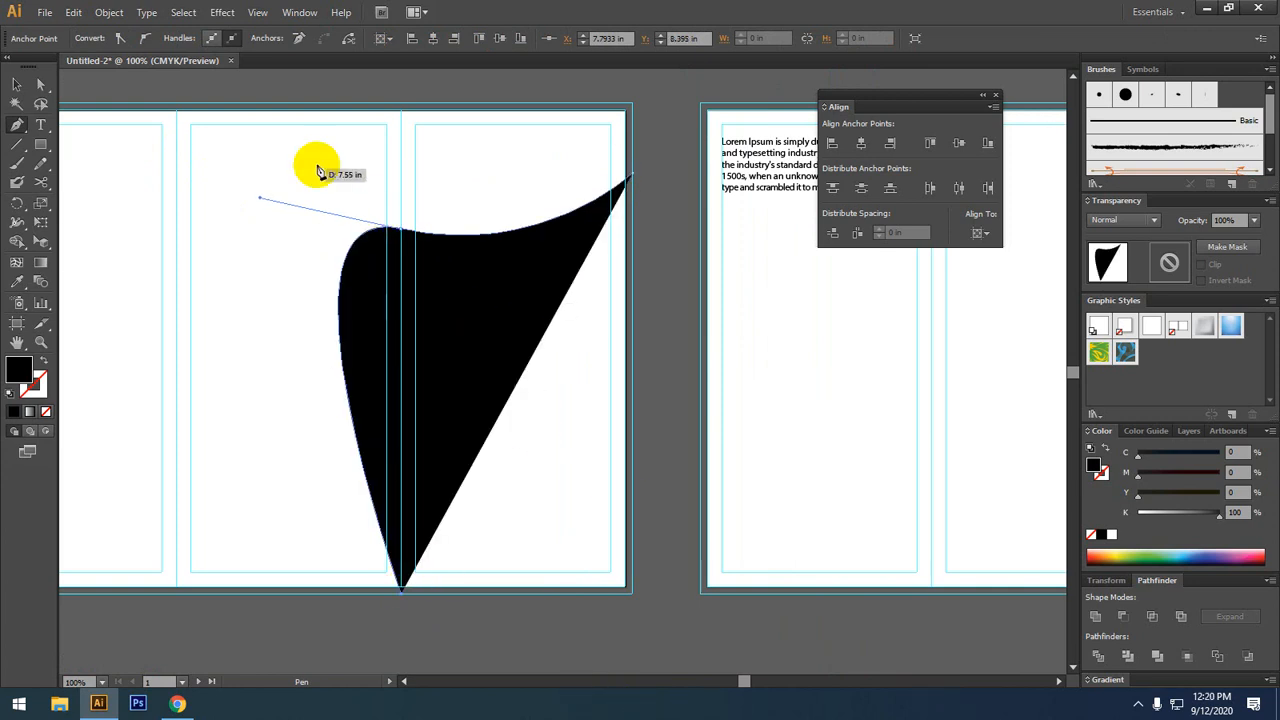
{"action": "key", "text": "v"}
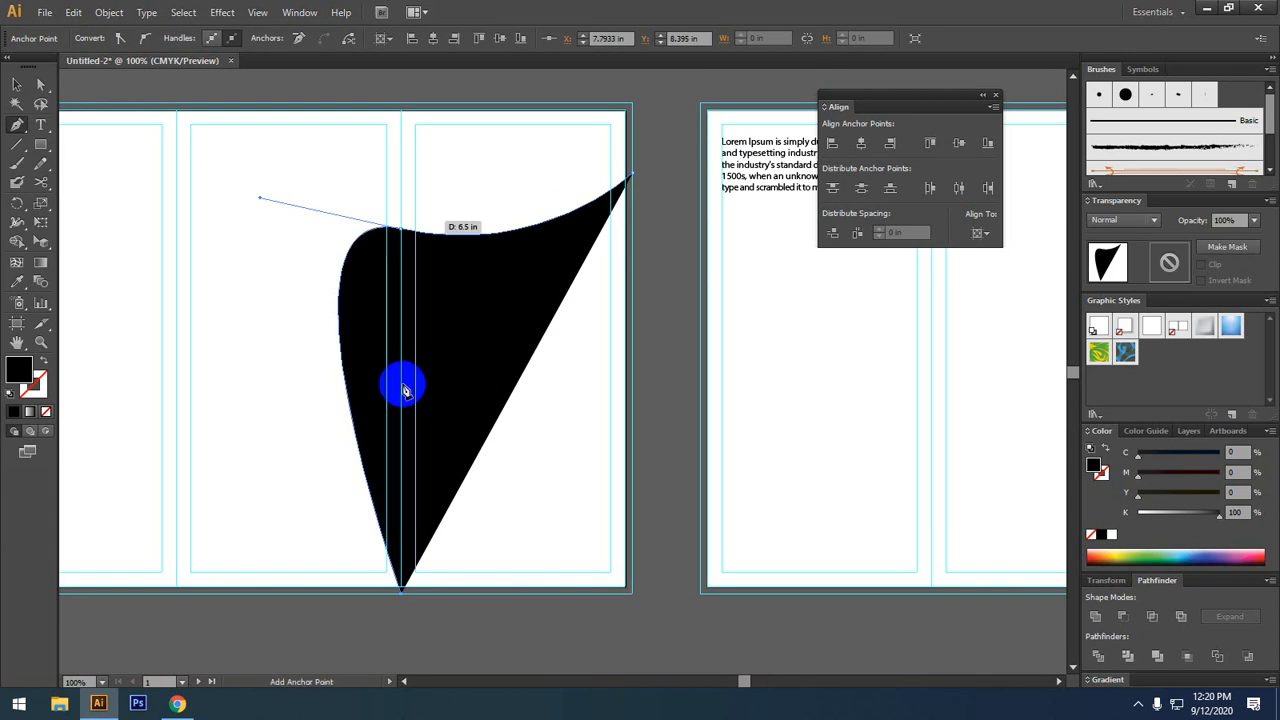
{"action": "left_click", "coordinate": [452, 378]}
{"action": "key", "text": "ctrl+z"}
{"action": "key", "text": "p"}
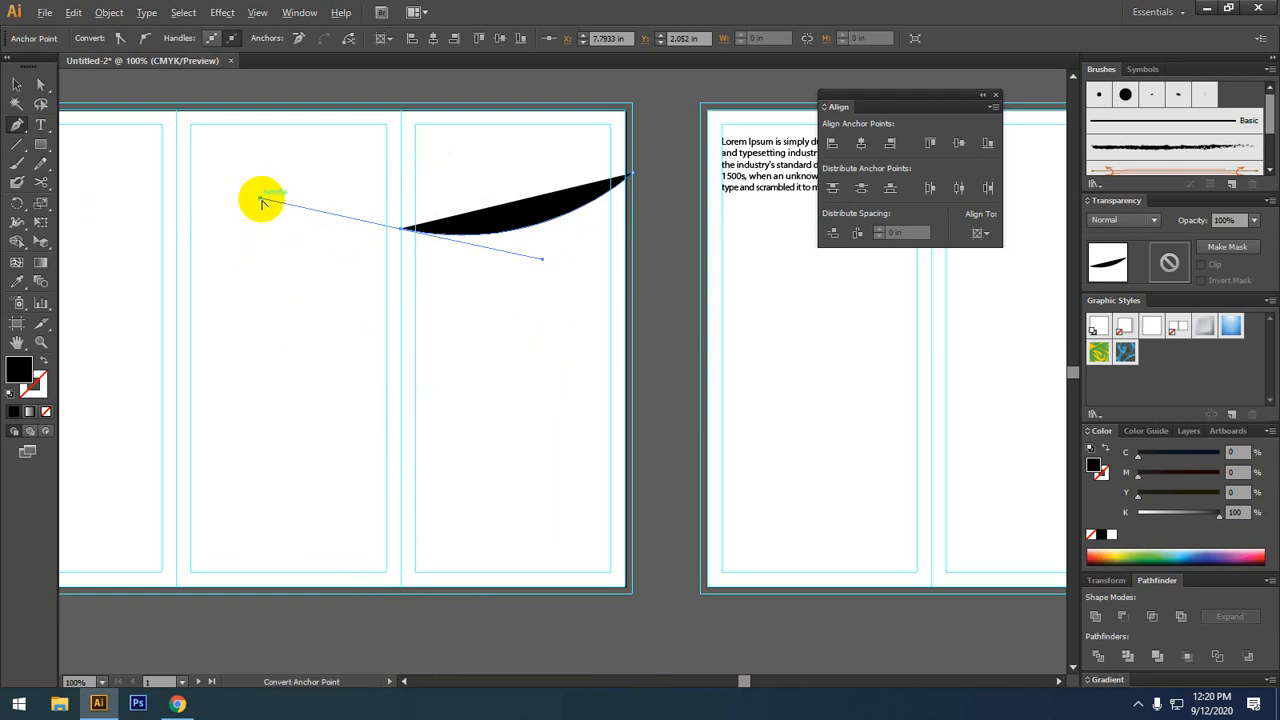
Step: Remove the outgoing direction handle from the curve's anchor on the fold guide, keeping the handle that shapes the curve
{"action": "left_click_drag", "start_coordinate": [261, 198], "coordinate": [403, 388]}
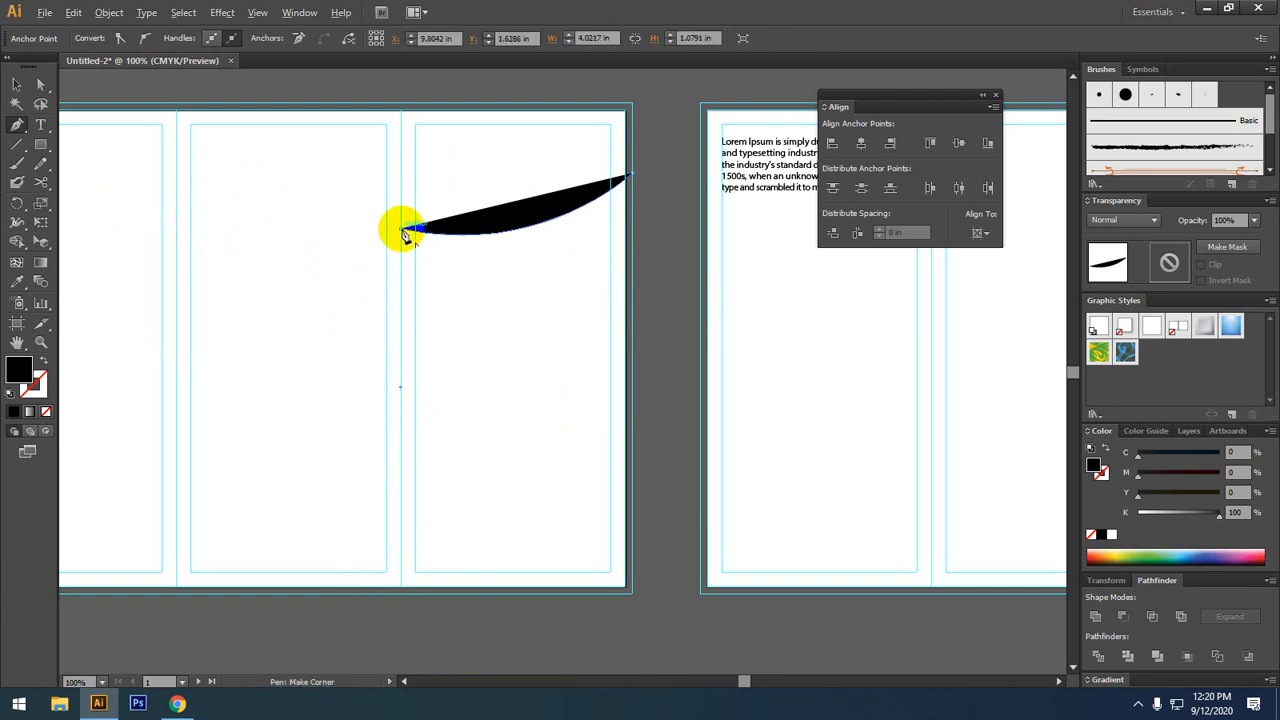
{"action": "key", "text": "alt"}
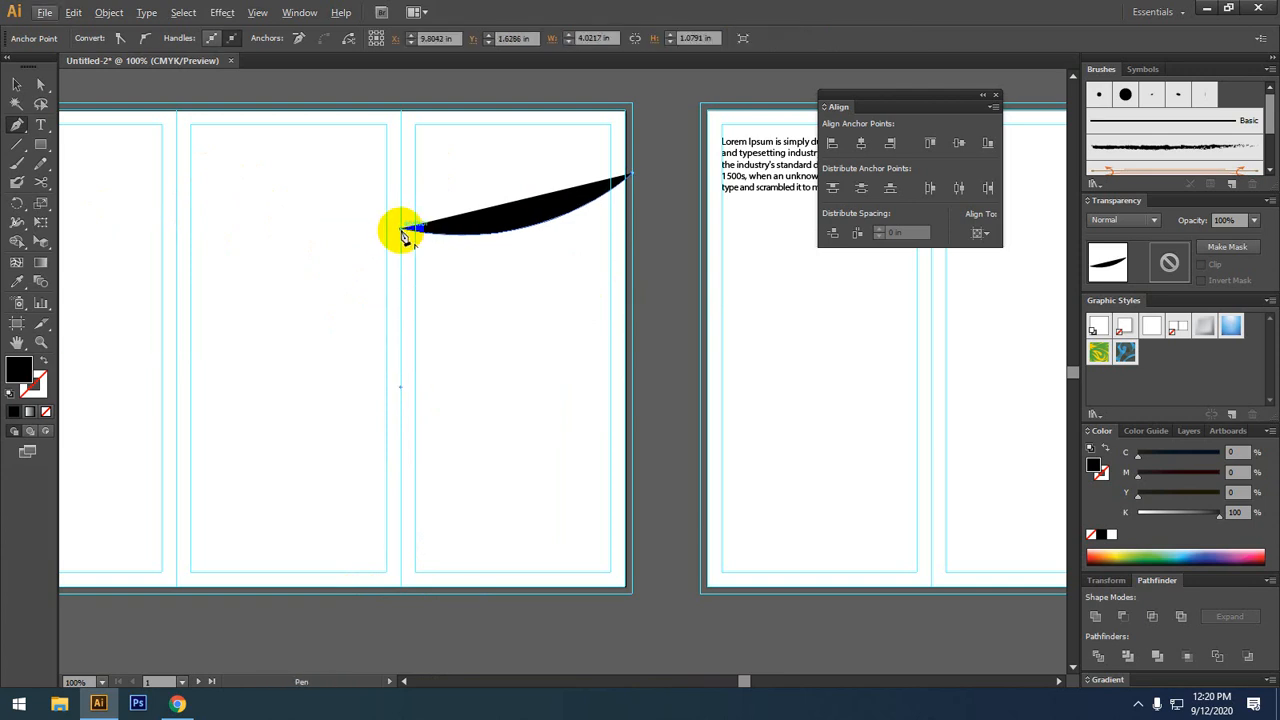
{"action": "left_click", "coordinate": [403, 236]}
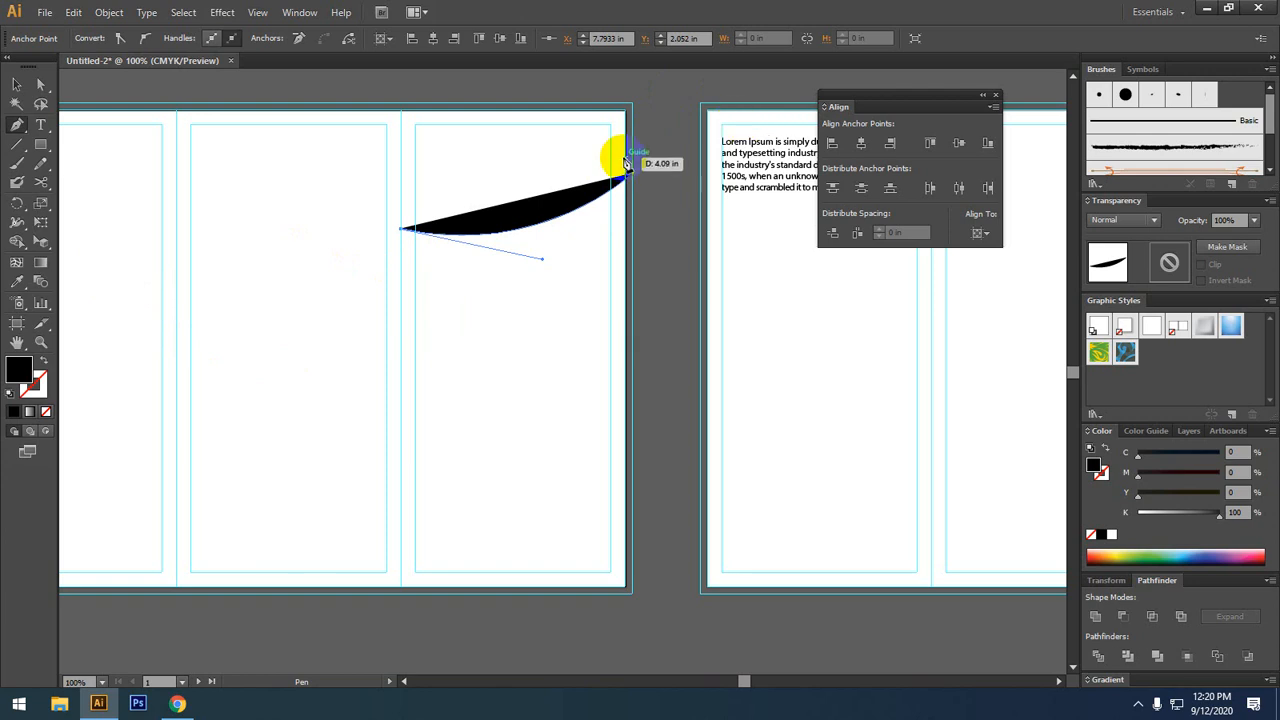
Step: Close the path with straight edges along the fold, bottom bleed and right bleed guides, making a shape about 7.3 in tall
{"action": "left_click", "coordinate": [402, 591]}
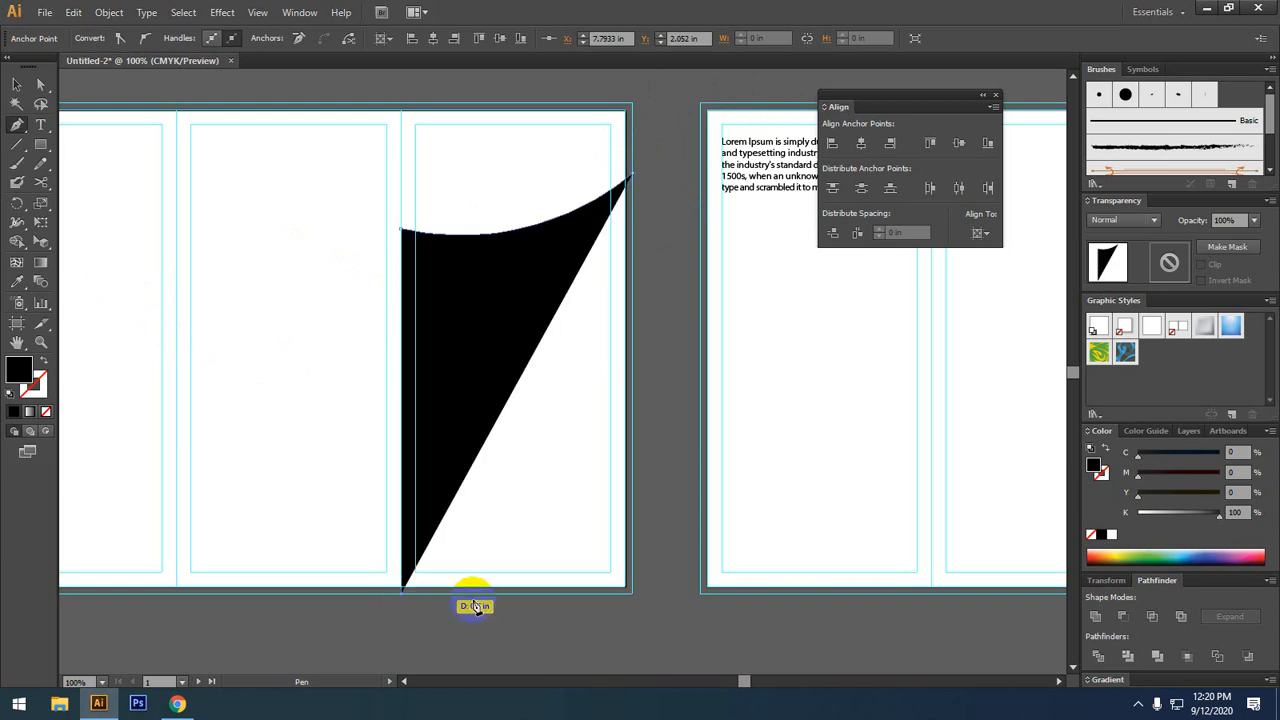
{"action": "left_click", "coordinate": [632, 593]}
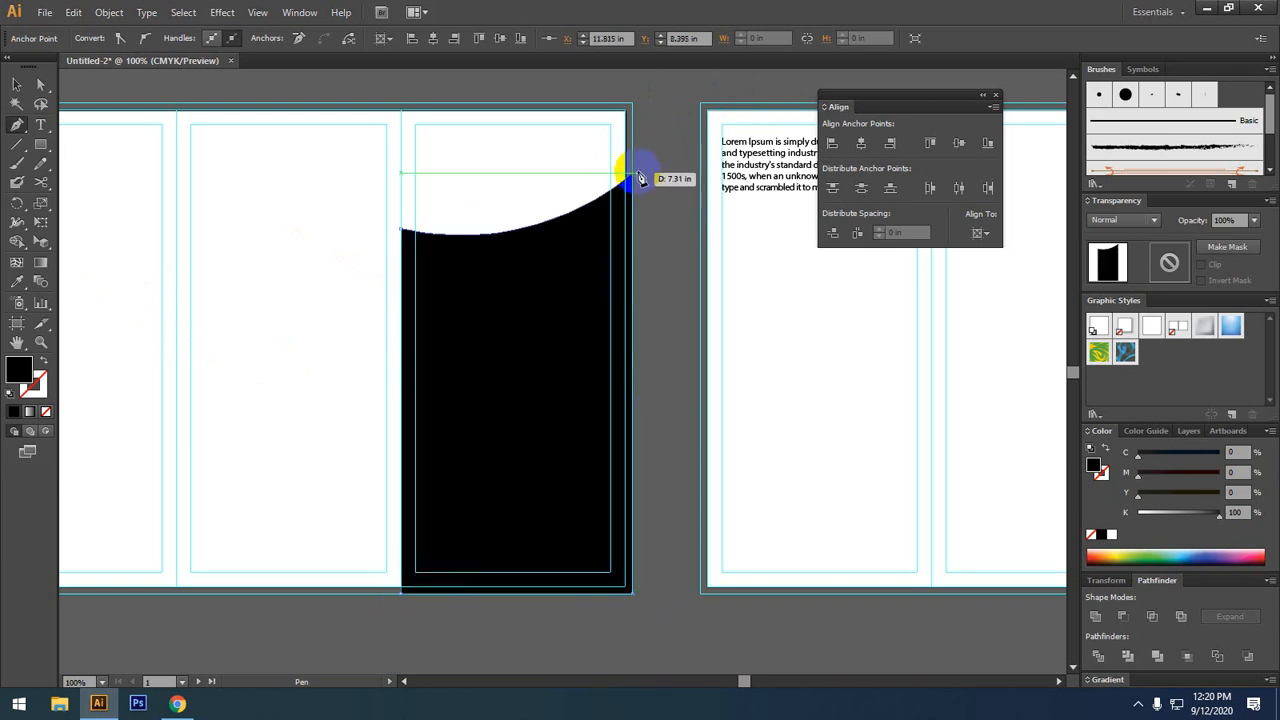
{"action": "left_click", "coordinate": [628, 175]}
{"action": "left_click", "coordinate": [16, 84]}
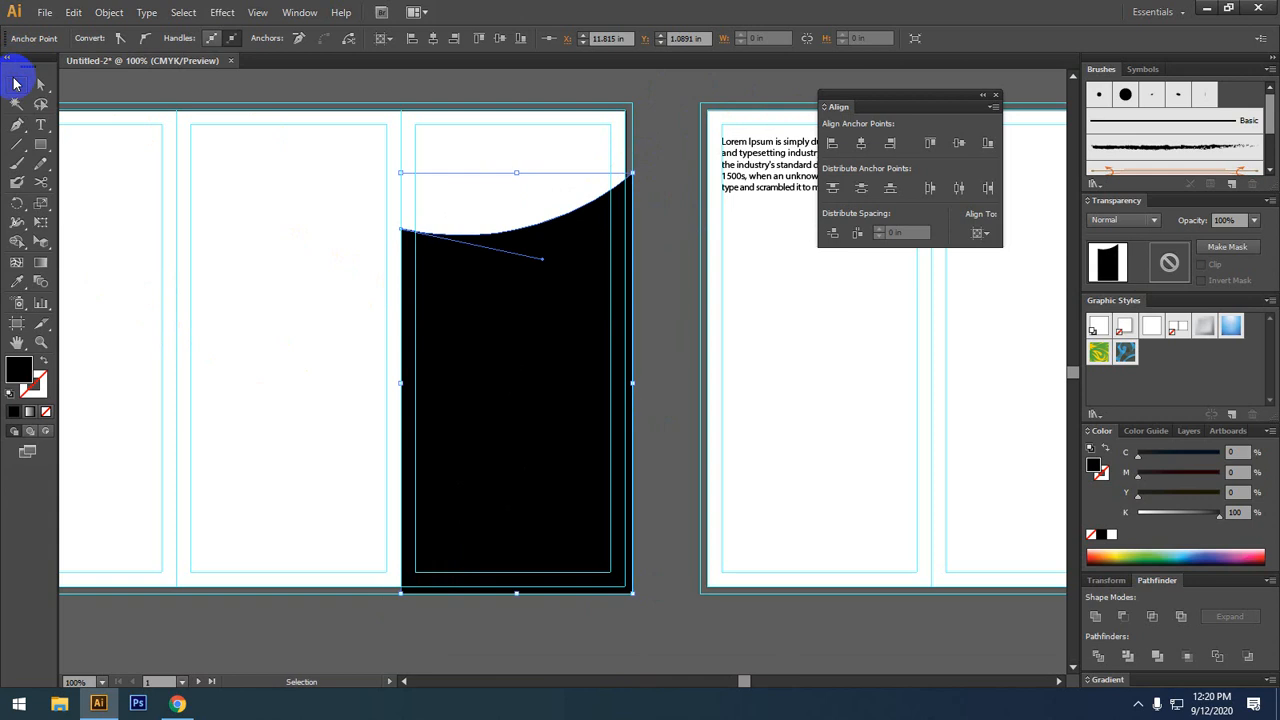
Step: Replace the curved shape with a rectangle about 4.02 by 6.88 in, spanning from the fold guide to the bottom-right bleed corner
{"action": "left_click", "coordinate": [457, 329]}
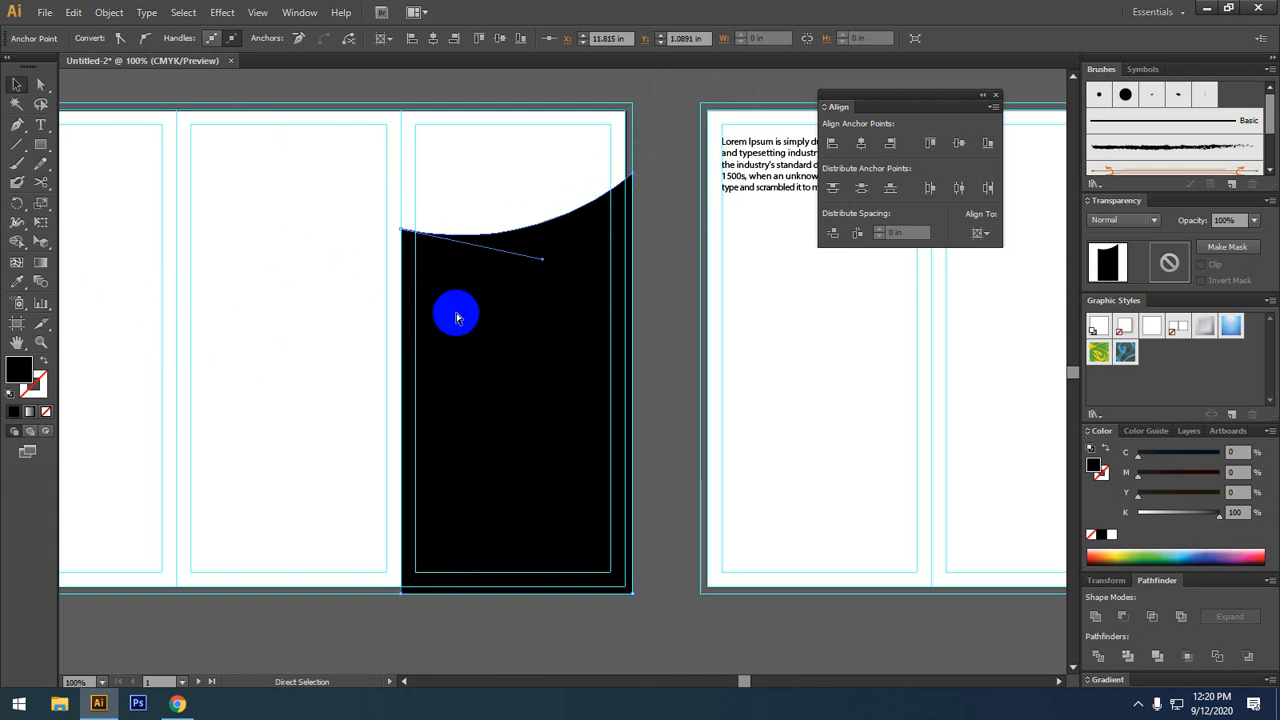
{"action": "key", "text": "Delete"}
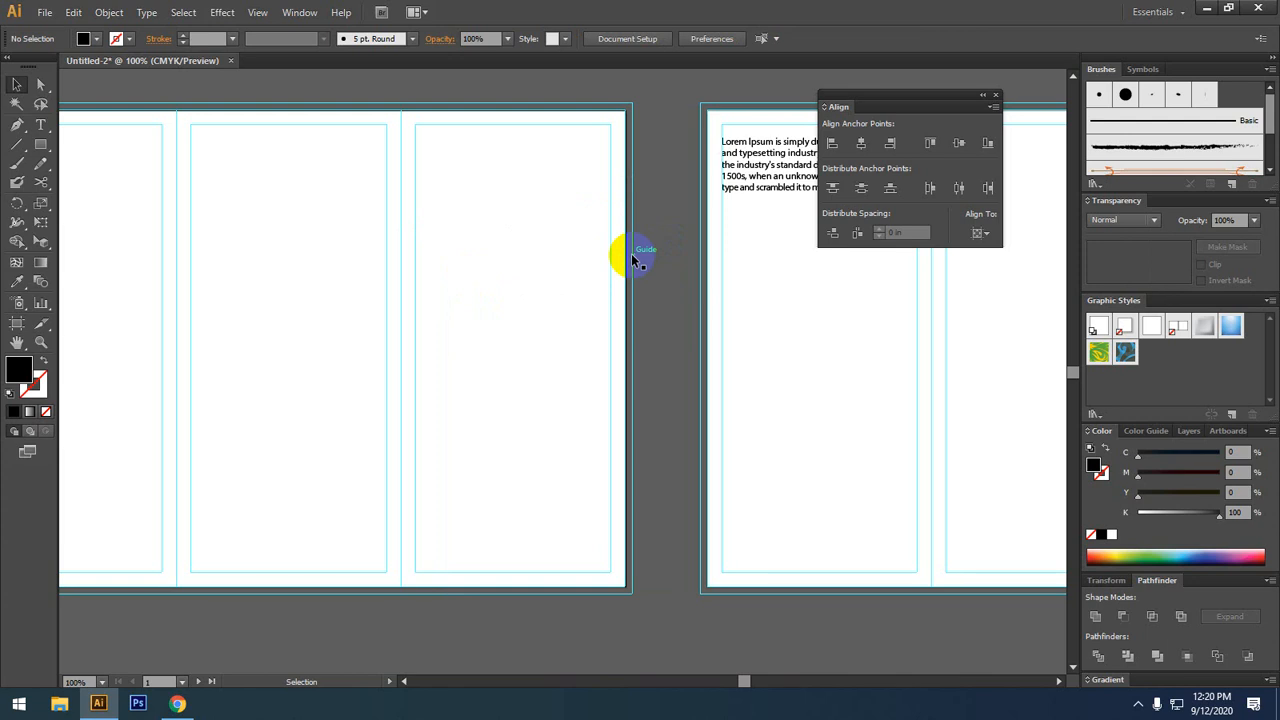
{"action": "left_click", "coordinate": [40, 146]}
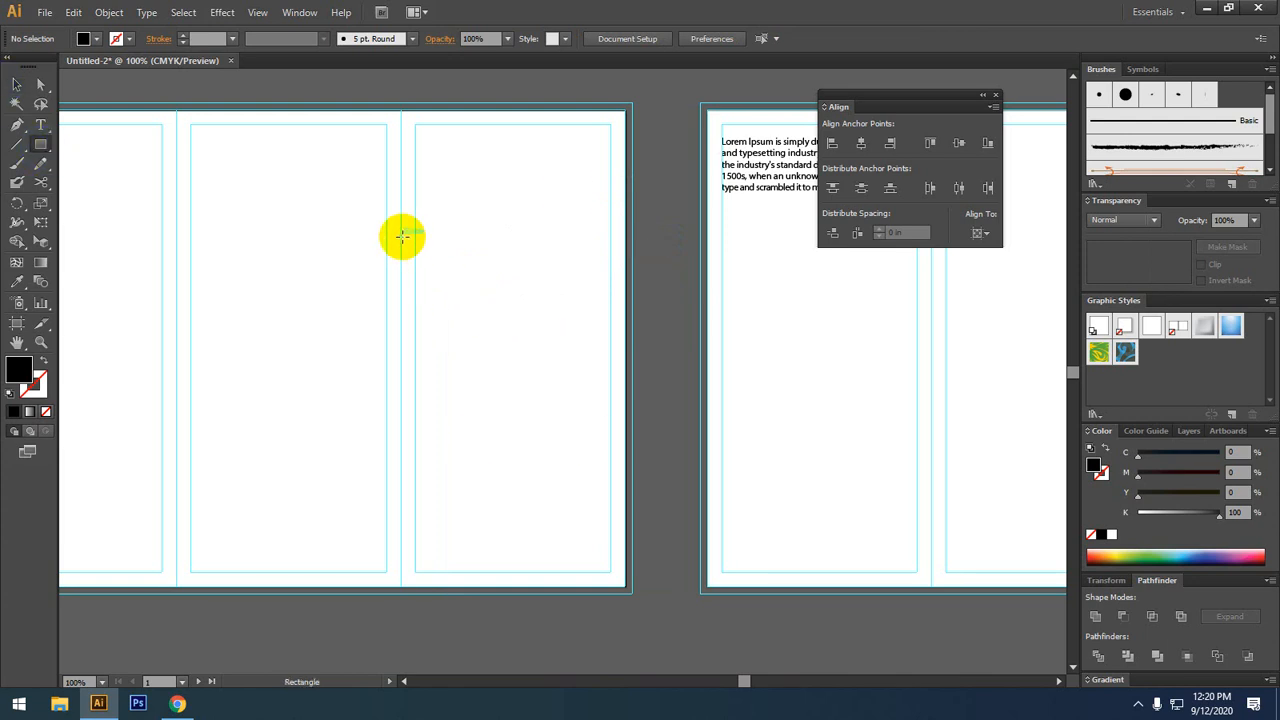
{"action": "left_click_drag", "start_coordinate": [400, 240], "coordinate": [630, 588]}
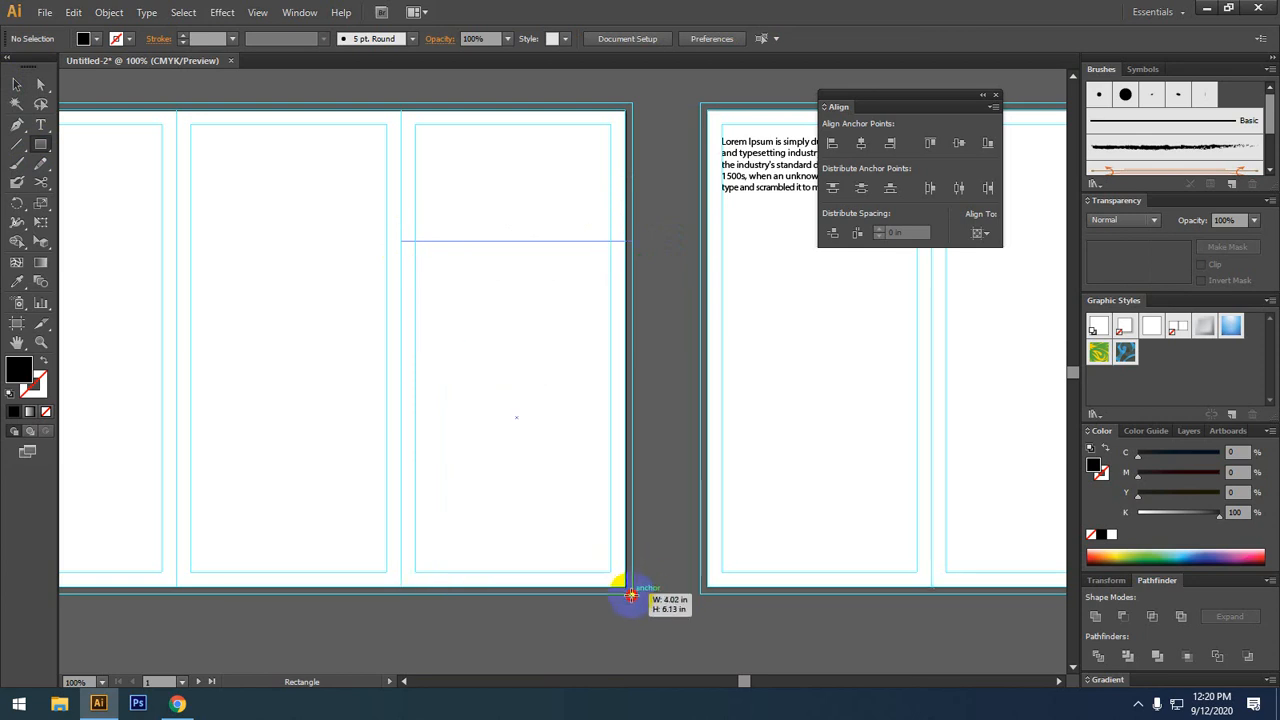
{"action": "left_click_drag", "start_coordinate": [631, 595], "coordinate": [631, 594]}
{"action": "left_click", "coordinate": [16, 84]}
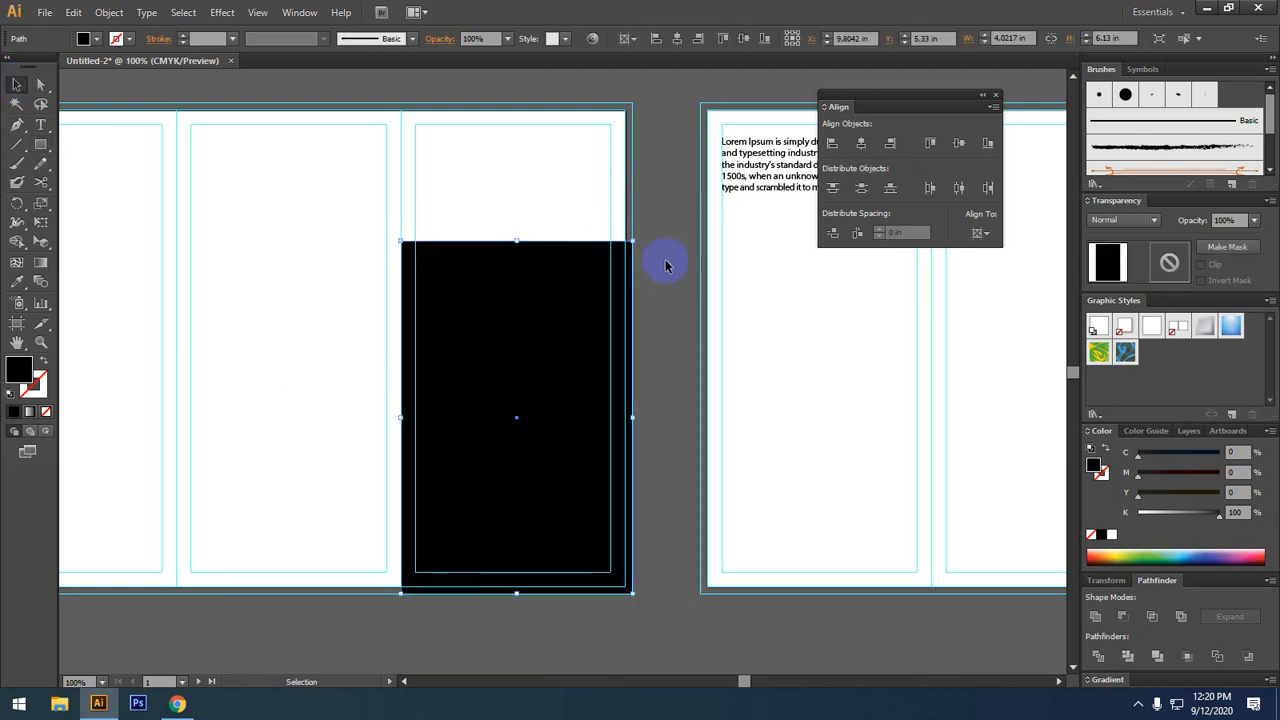
{"action": "left_click_drag", "start_coordinate": [517, 238], "coordinate": [528, 198]}
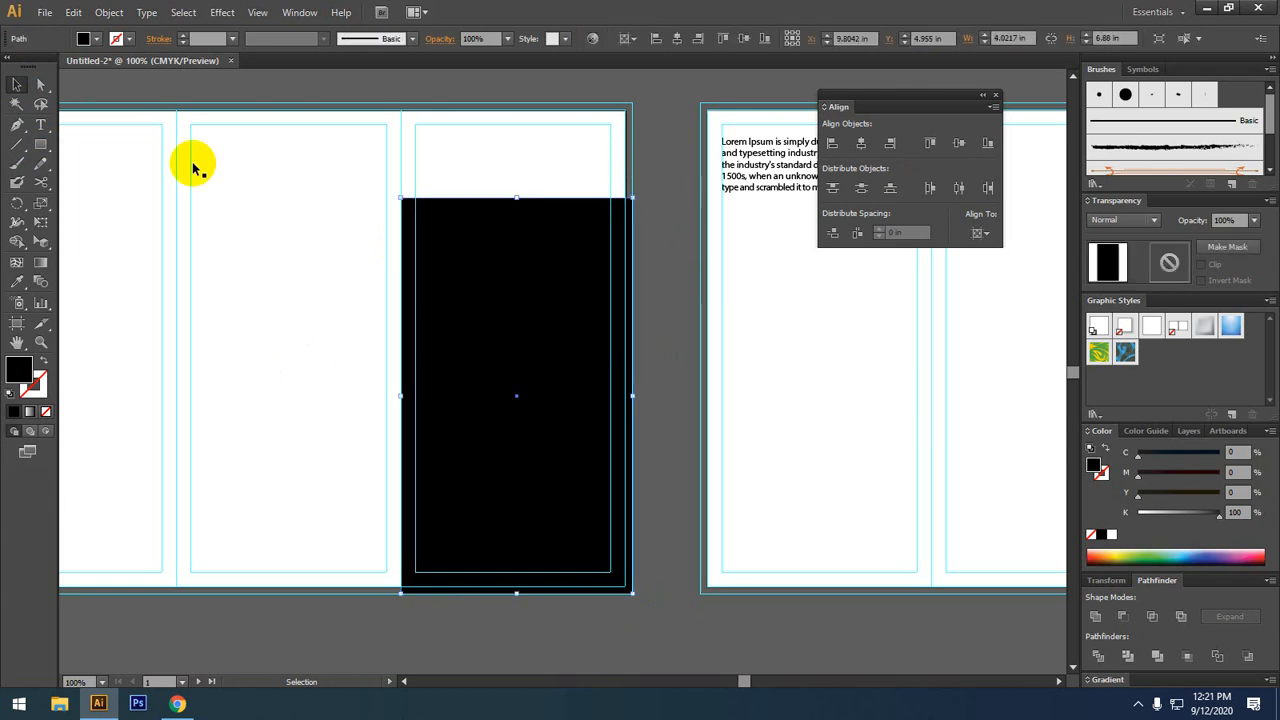
Step: Draw a circle about 5.6 in across and move it over the rectangle's upper part, its right edge on the bleed guide
{"action": "left_click_drag", "start_coordinate": [40, 144], "coordinate": [145, 184]}
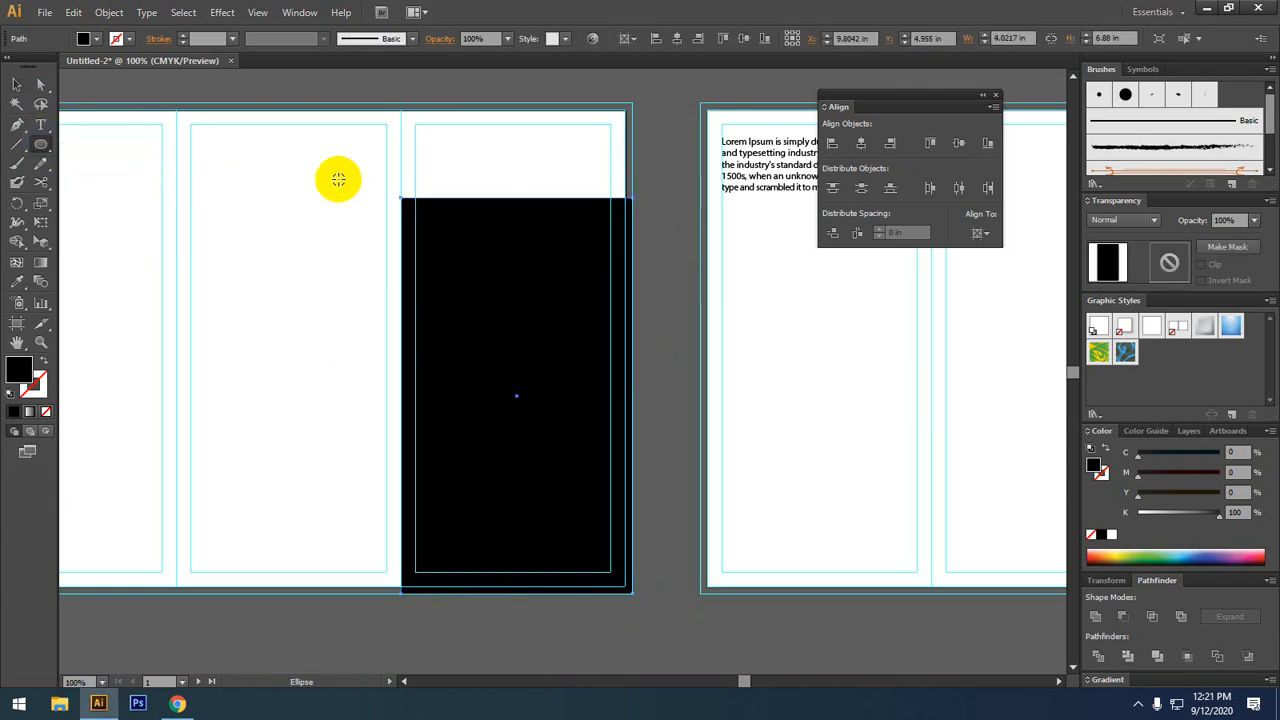
{"action": "left_click_drag", "start_coordinate": [317, 140], "coordinate": [641, 285]}
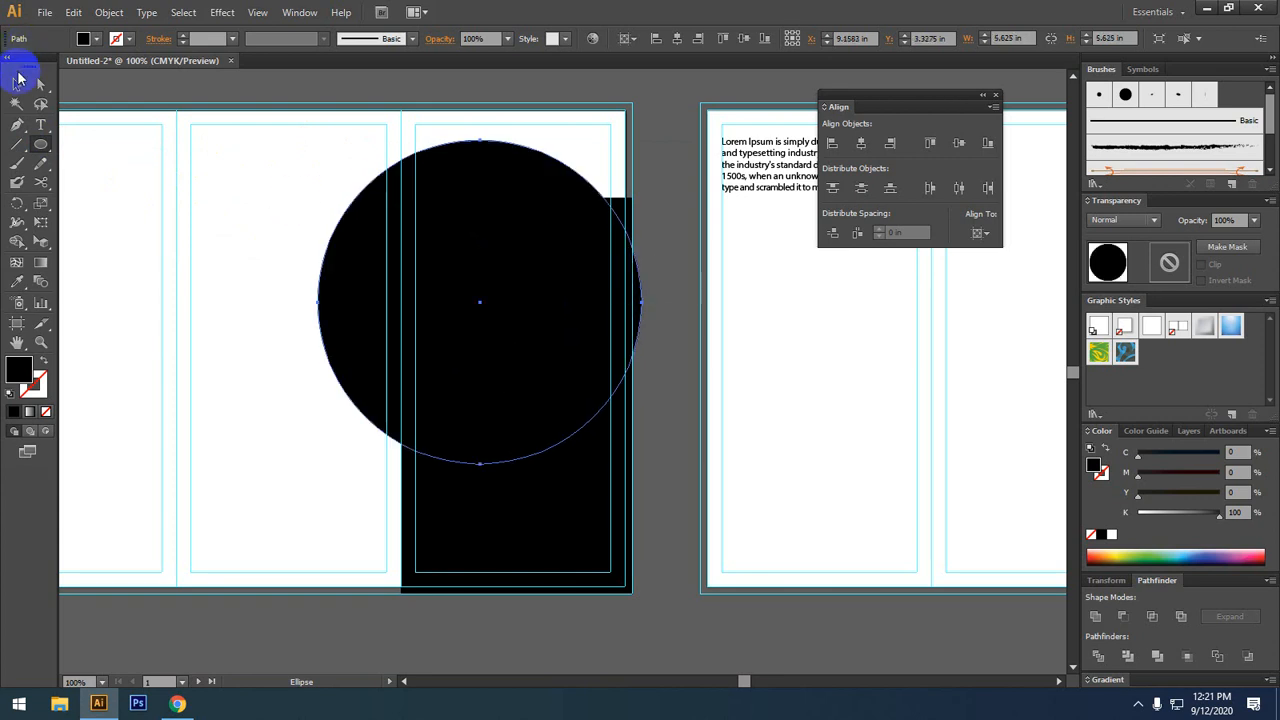
{"action": "left_click", "coordinate": [18, 80]}
{"action": "left_click_drag", "start_coordinate": [611, 325], "coordinate": [607, 177]}
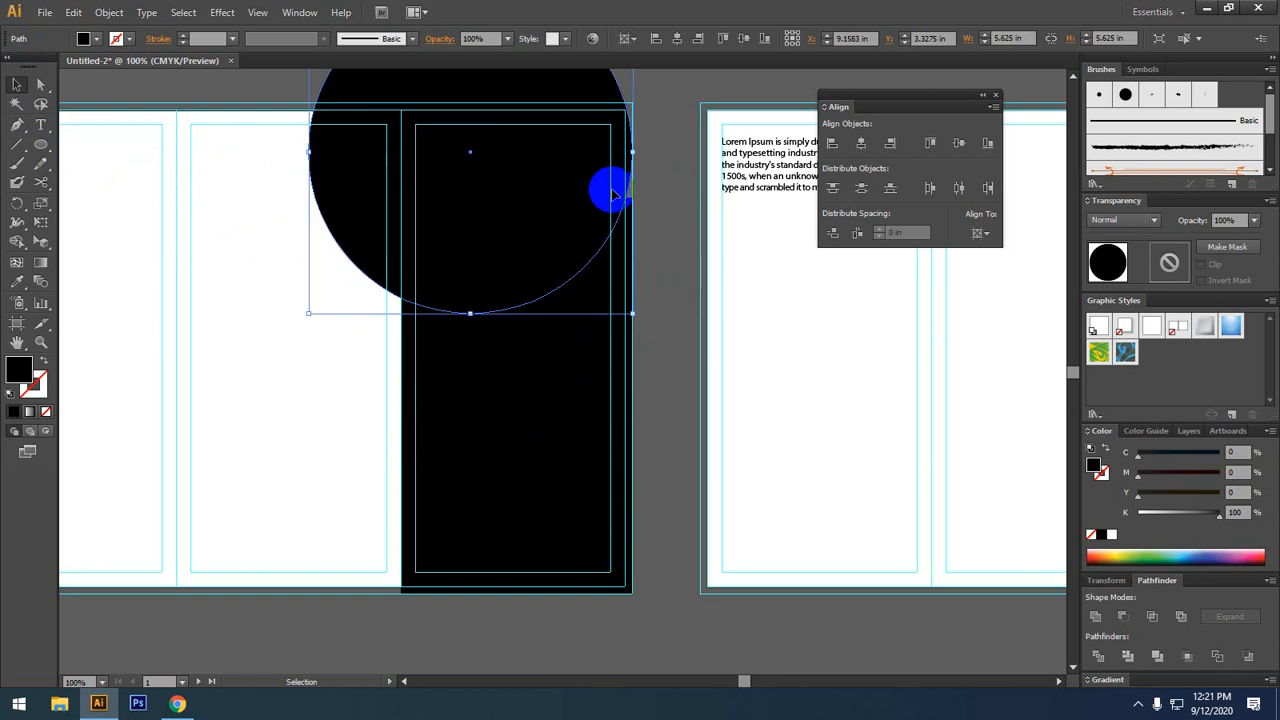
{"action": "left_click_drag", "start_coordinate": [644, 241], "coordinate": [612, 304]}
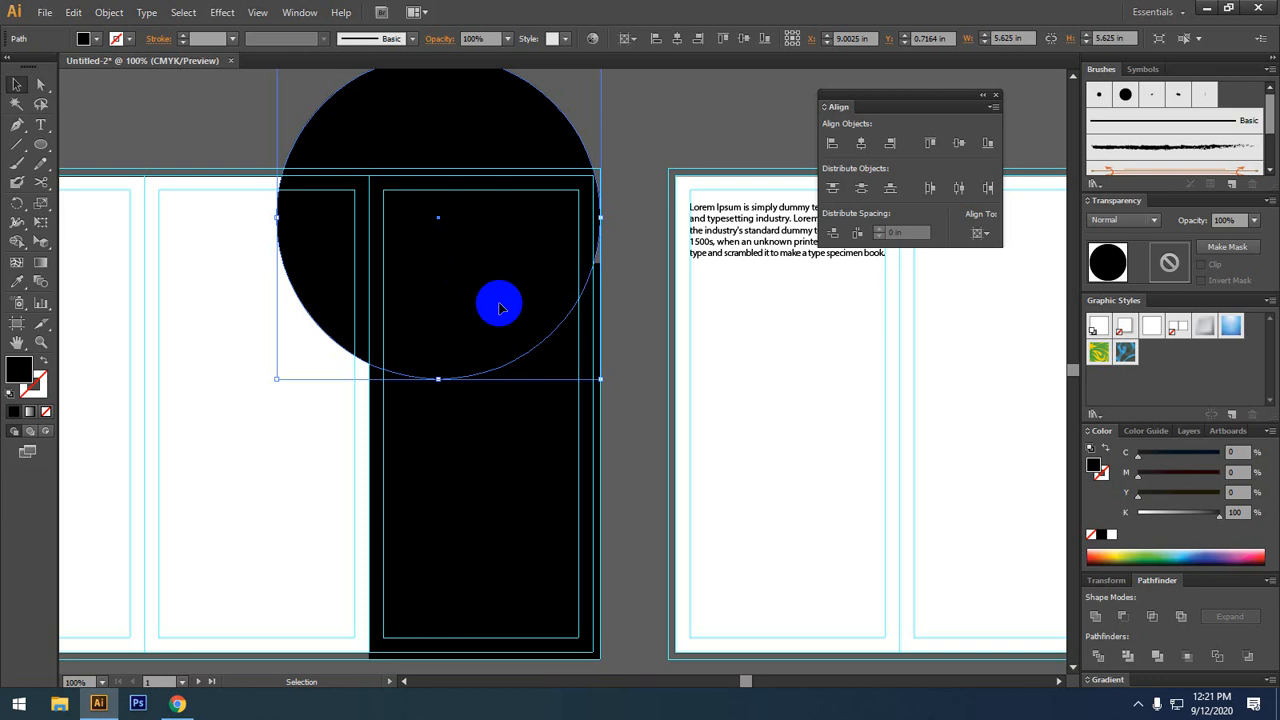
Step: Stretch the circle into an ellipse about 8.2 in wide and shift it slightly up and past the right bleed guide
{"action": "left_click_drag", "start_coordinate": [277, 217], "coordinate": [140, 217]}
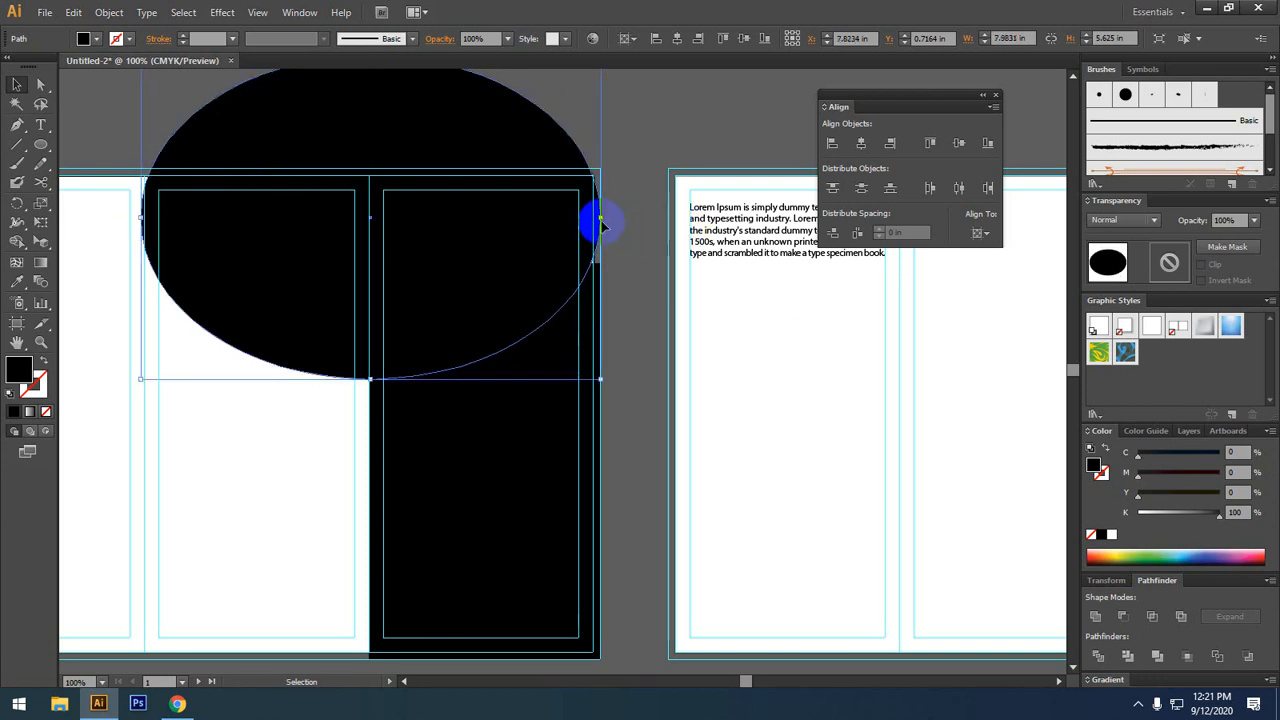
{"action": "left_click_drag", "start_coordinate": [600, 217], "coordinate": [614, 217]}
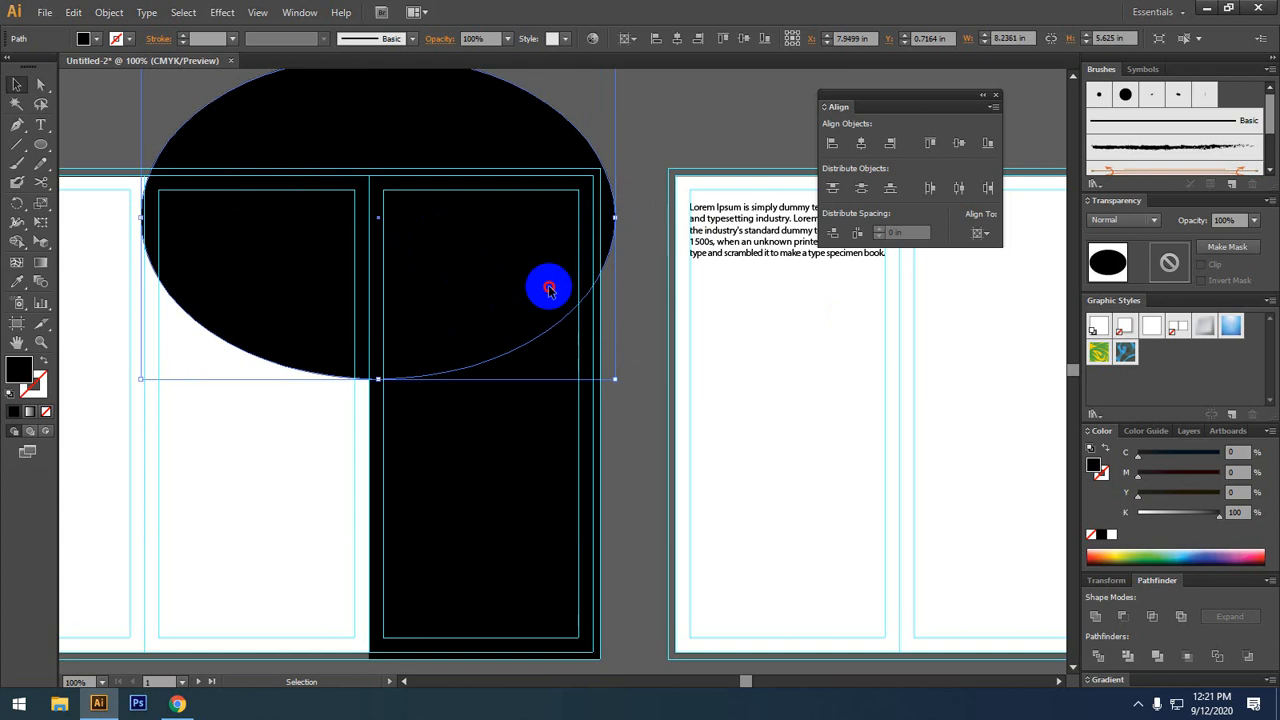
{"action": "left_click_drag", "start_coordinate": [549, 289], "coordinate": [555, 275]}
{"action": "left_click", "coordinate": [608, 298]}
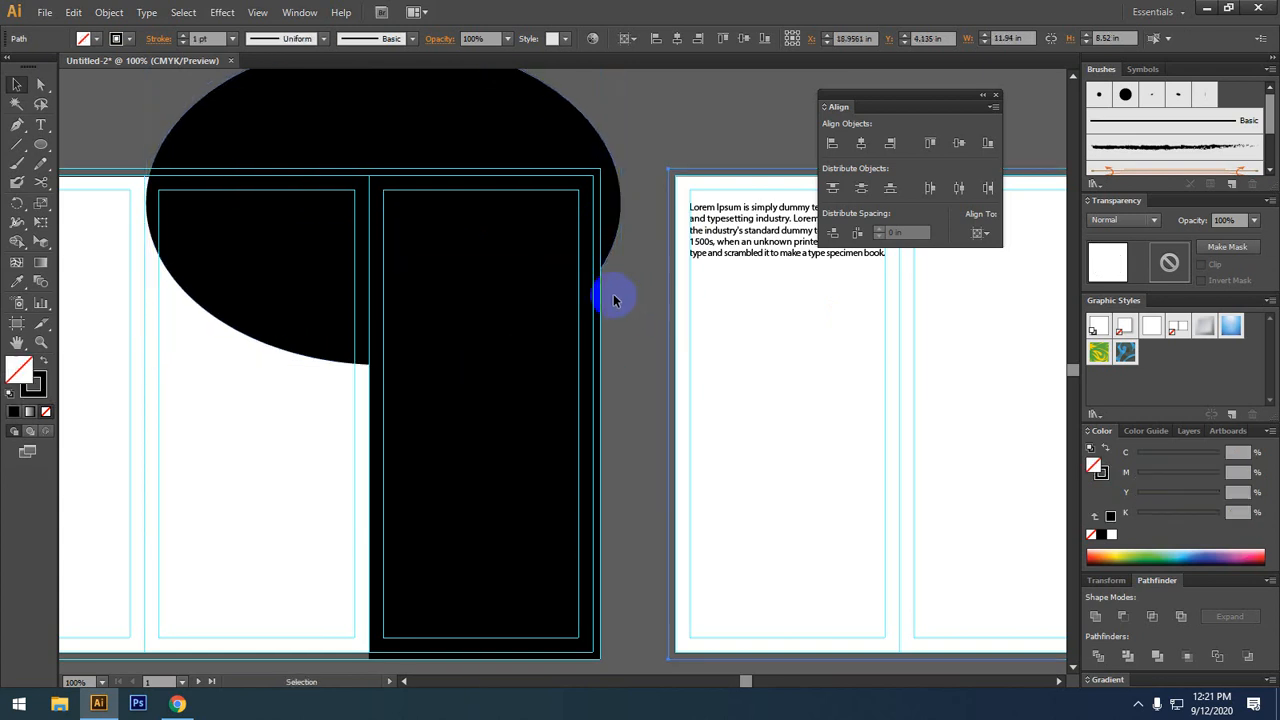
Step: Extend the rectangle's upper edge above the ellipse, making the rectangle about 12.16 in tall
{"action": "left_click", "coordinate": [486, 363]}
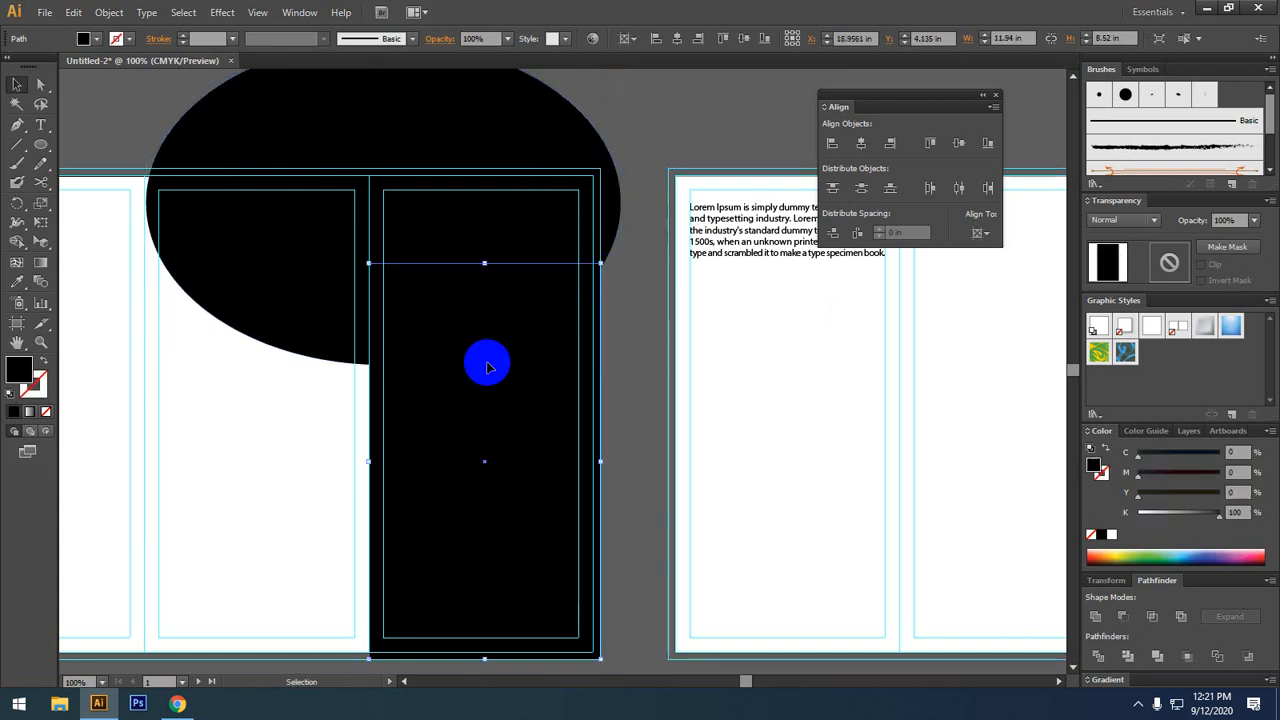
{"action": "left_click", "coordinate": [457, 240], "text": "shift"}
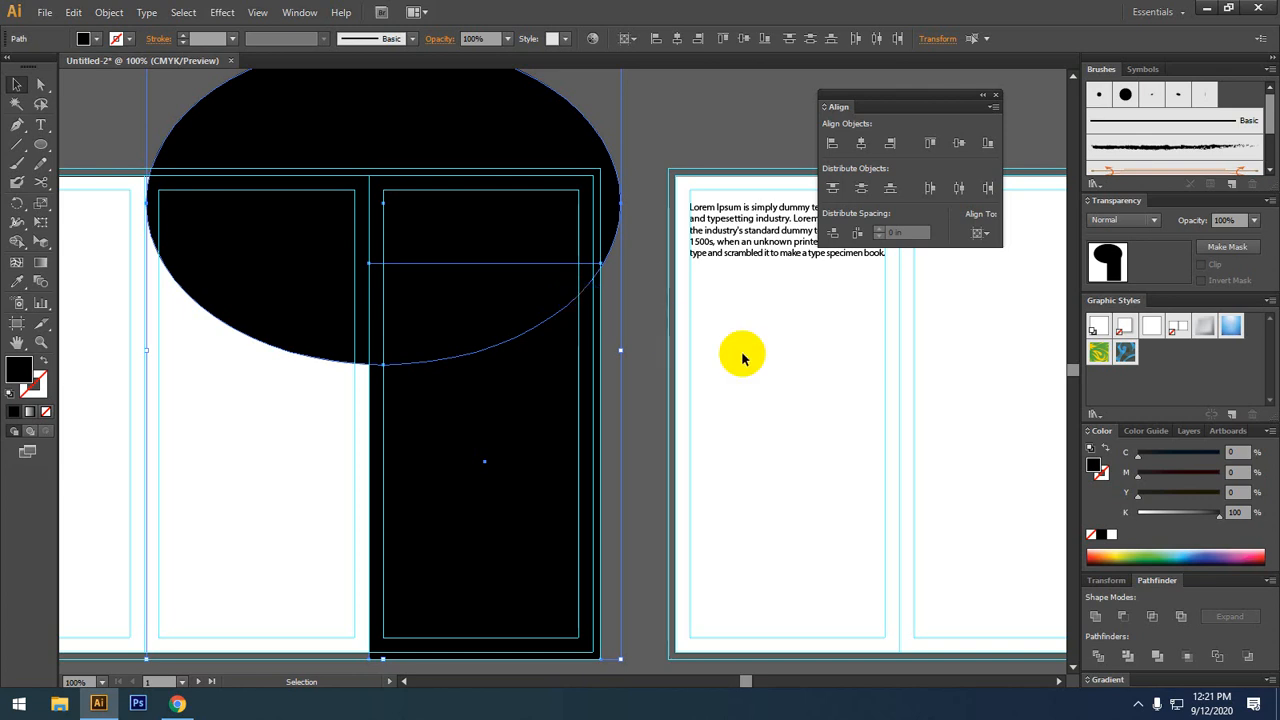
{"action": "left_click", "coordinate": [623, 354]}
{"action": "left_click", "coordinate": [437, 437]}
{"action": "left_click", "coordinate": [478, 278]}
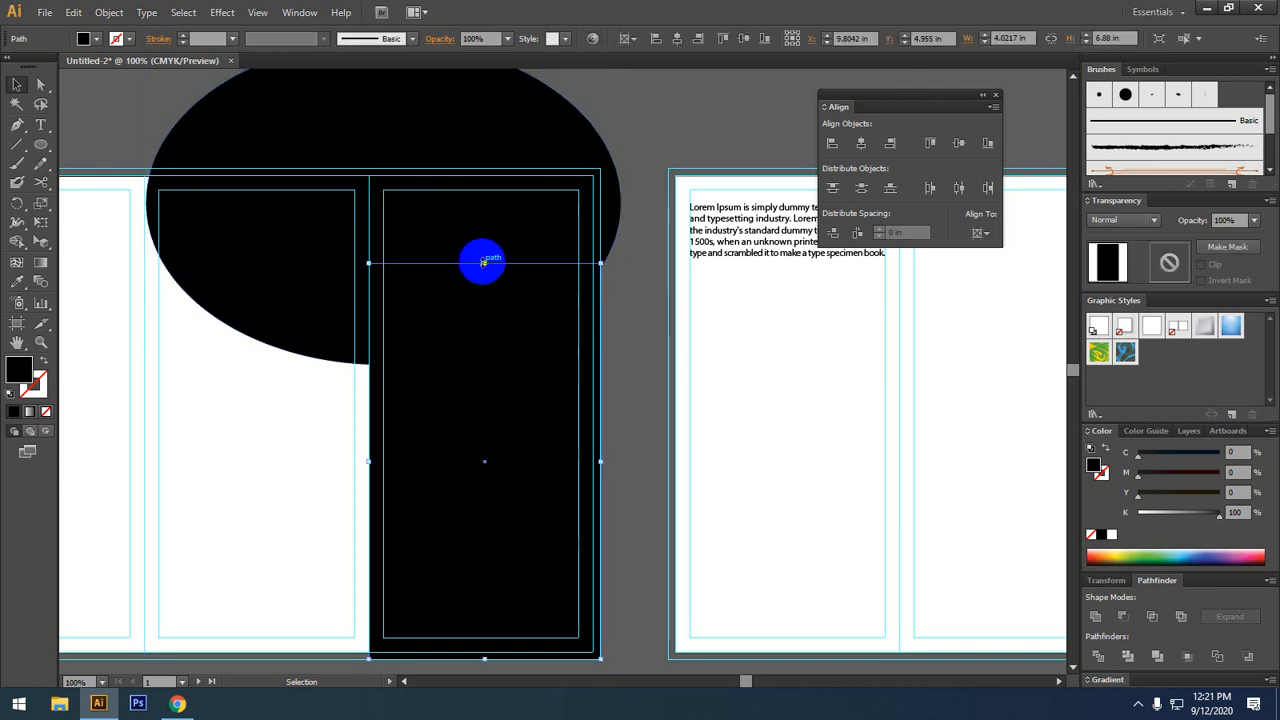
{"action": "left_click_drag", "start_coordinate": [485, 262], "coordinate": [474, 150]}
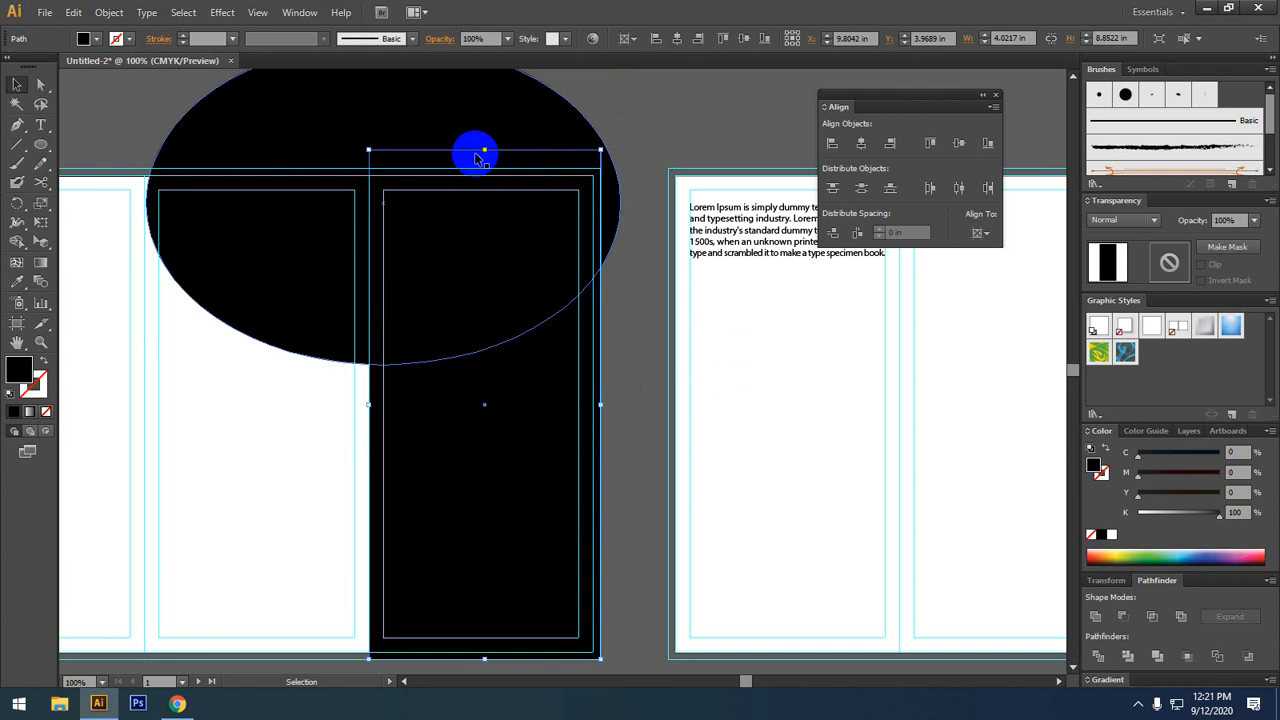
{"action": "scroll", "coordinate": [531, 286], "scroll_direction": "up", "scroll_amount": 4}
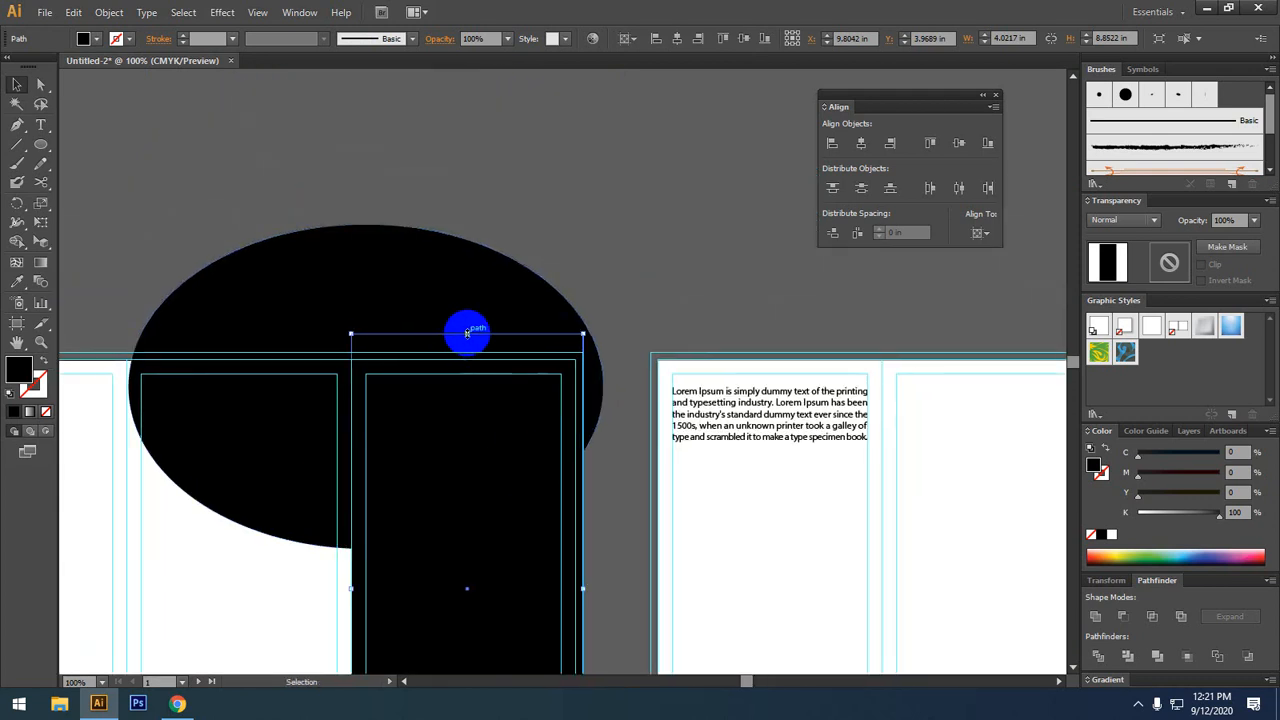
{"action": "left_click_drag", "start_coordinate": [467, 334], "coordinate": [447, 146]}
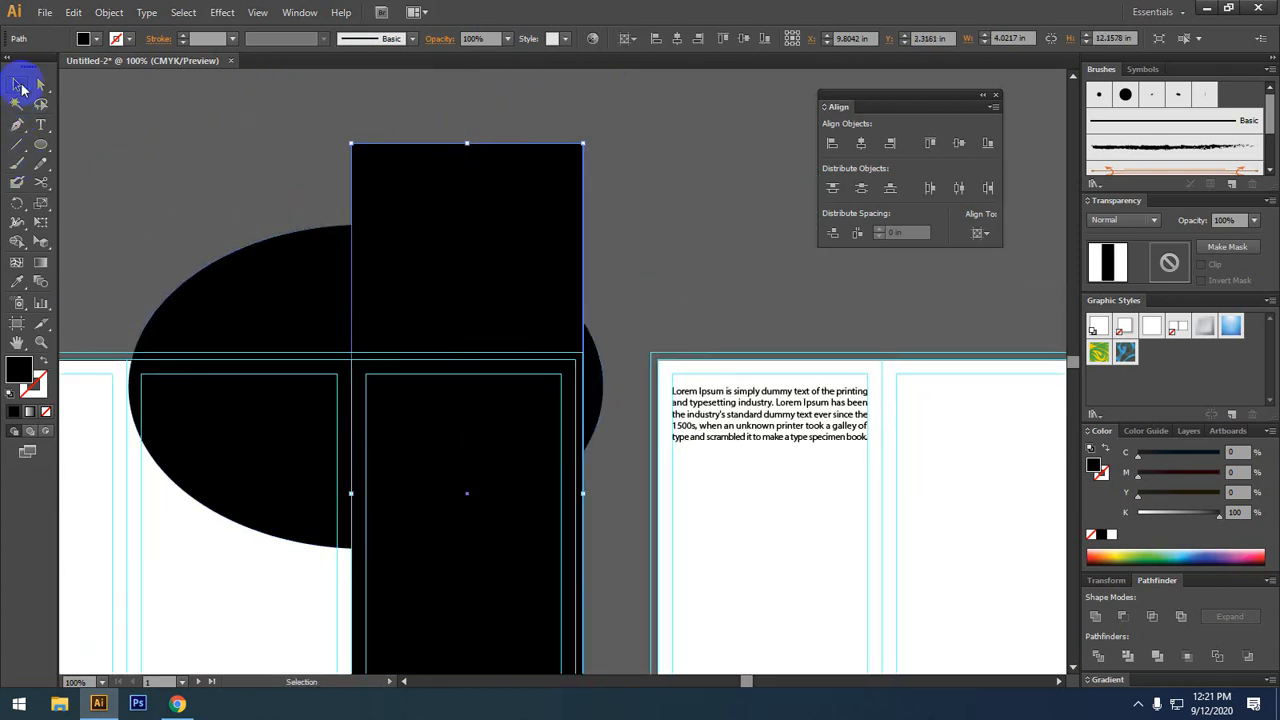
Step: Split the overlapping ellipse and rectangle into separate pieces with the Pathfinder Divide operation
{"action": "left_click_drag", "start_coordinate": [663, 294], "coordinate": [670, 208]}
{"action": "left_click", "coordinate": [350, 356]}
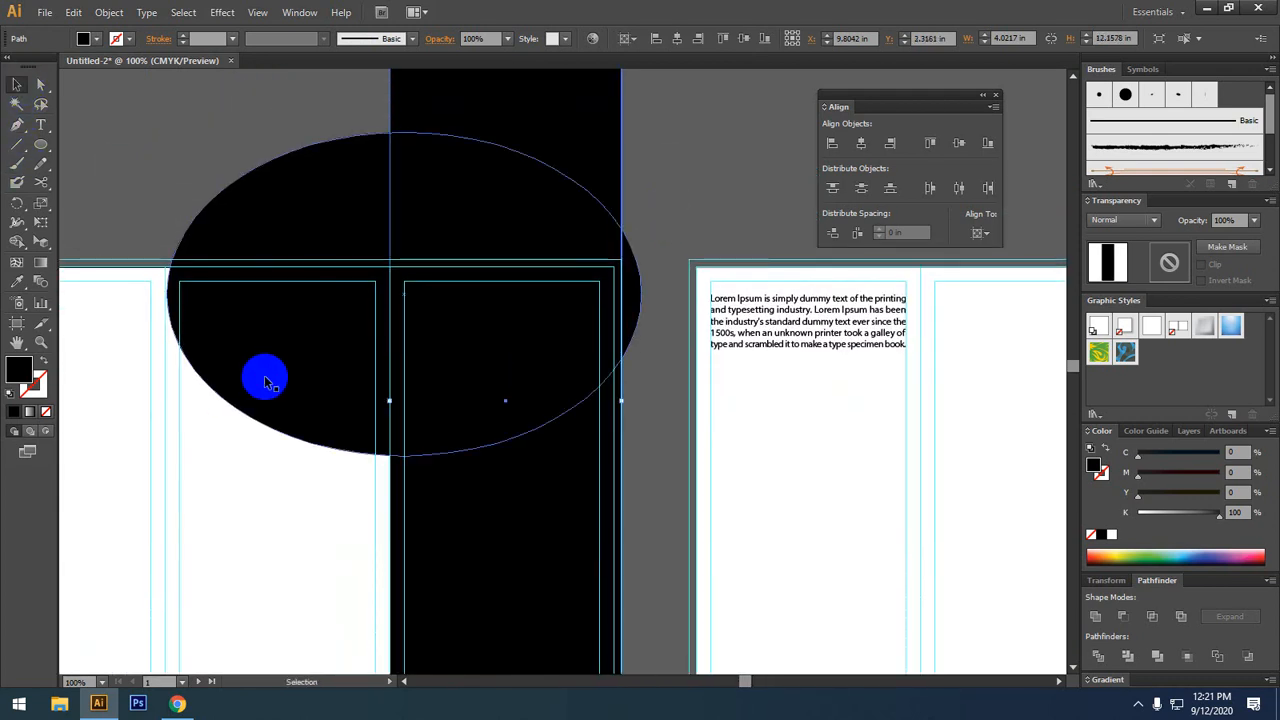
{"action": "left_click", "coordinate": [500, 512], "text": "shift"}
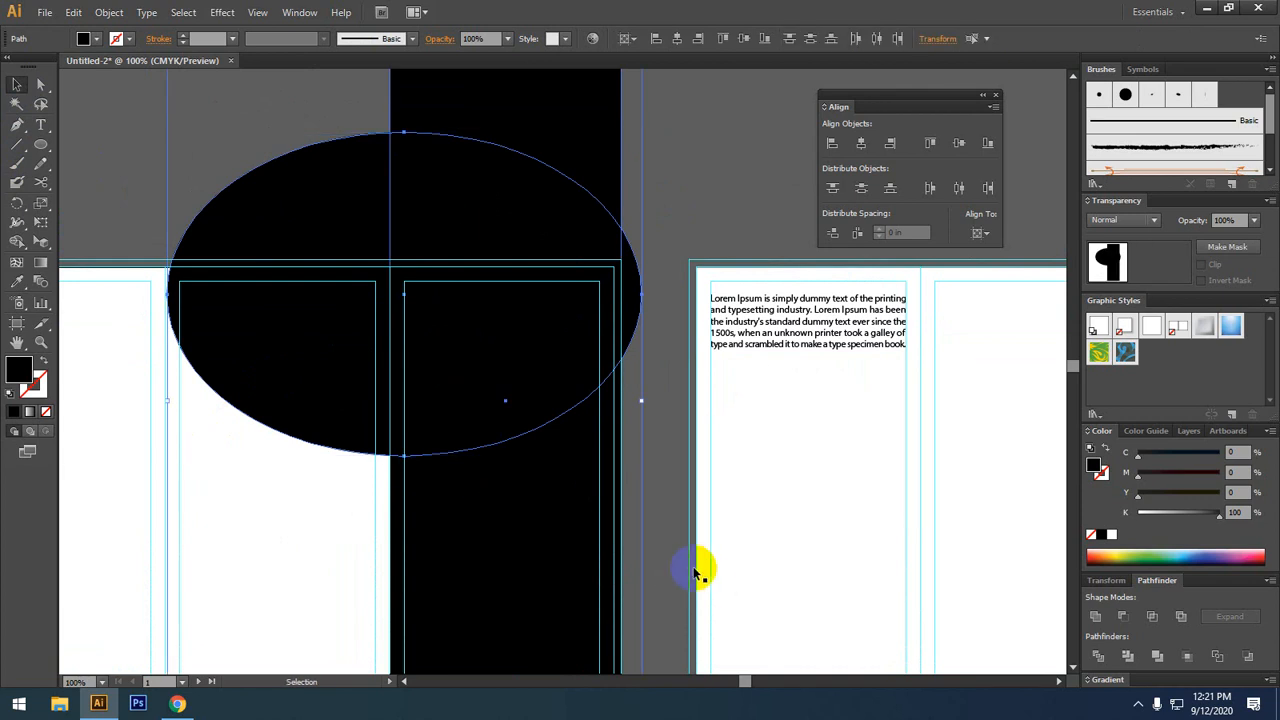
{"action": "left_click_drag", "start_coordinate": [657, 545], "coordinate": [580, 486]}
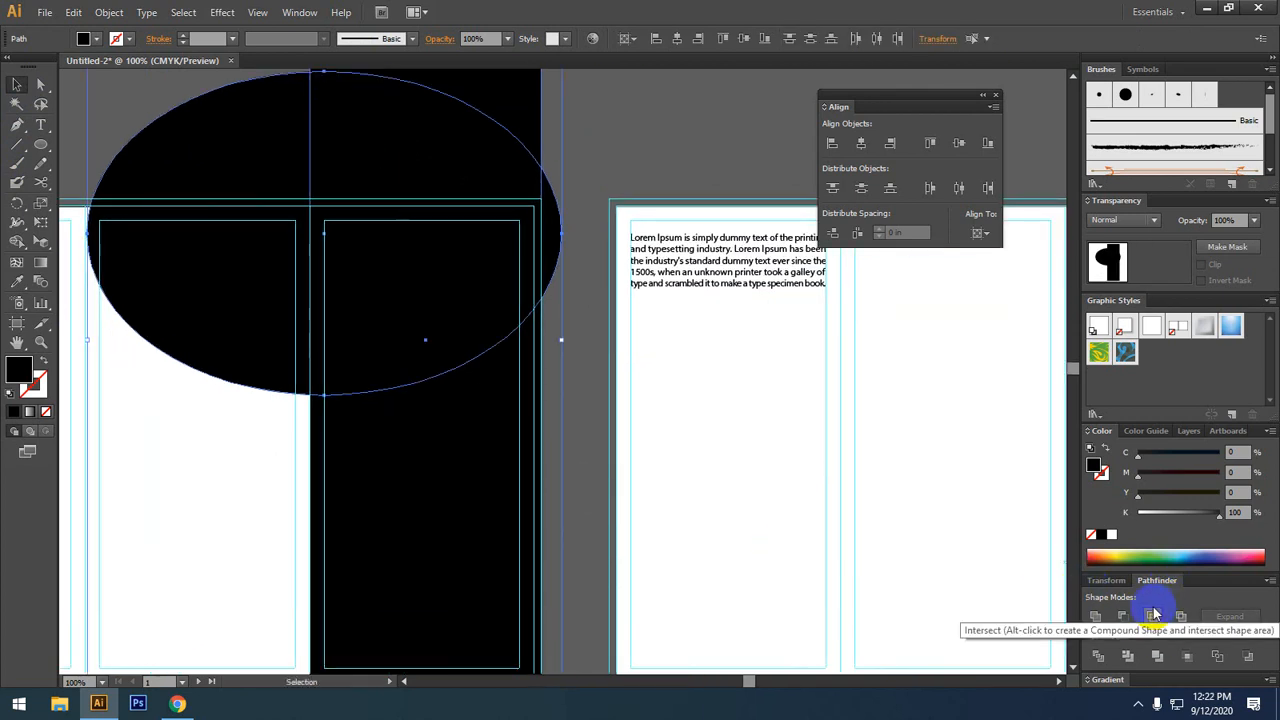
{"action": "left_click", "coordinate": [298, 13]}
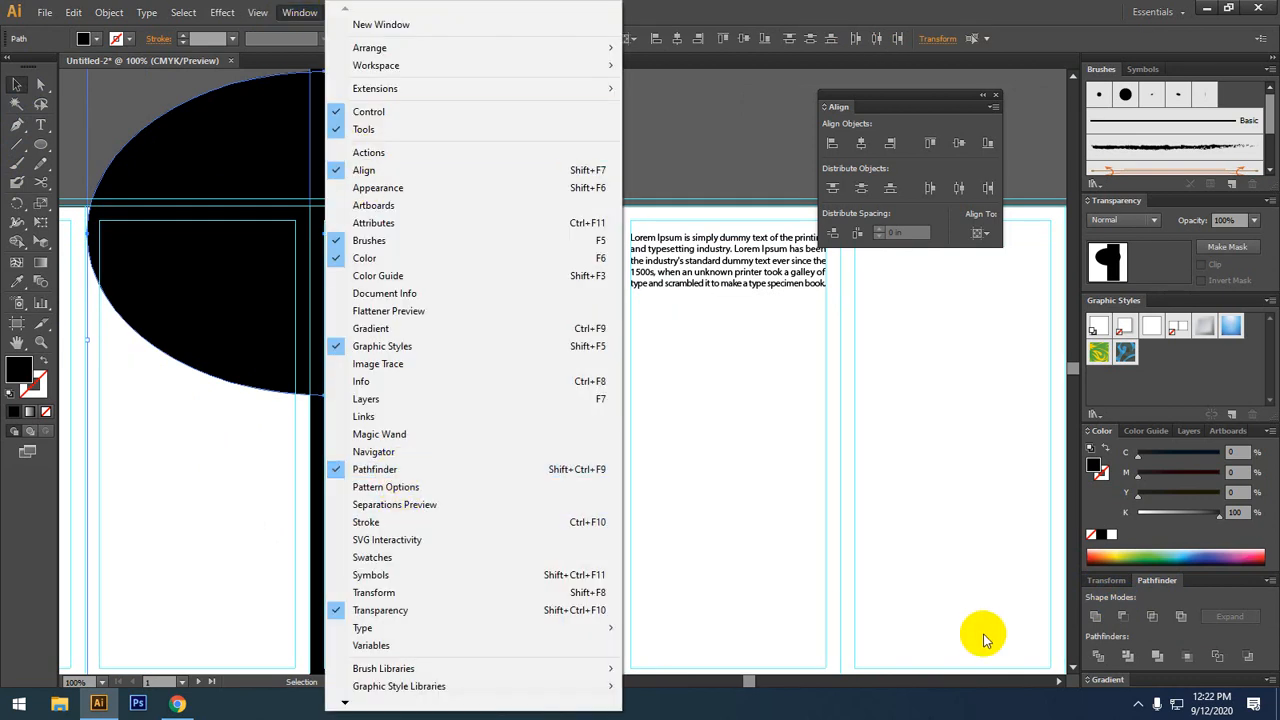
{"action": "left_click", "coordinate": [1150, 590]}
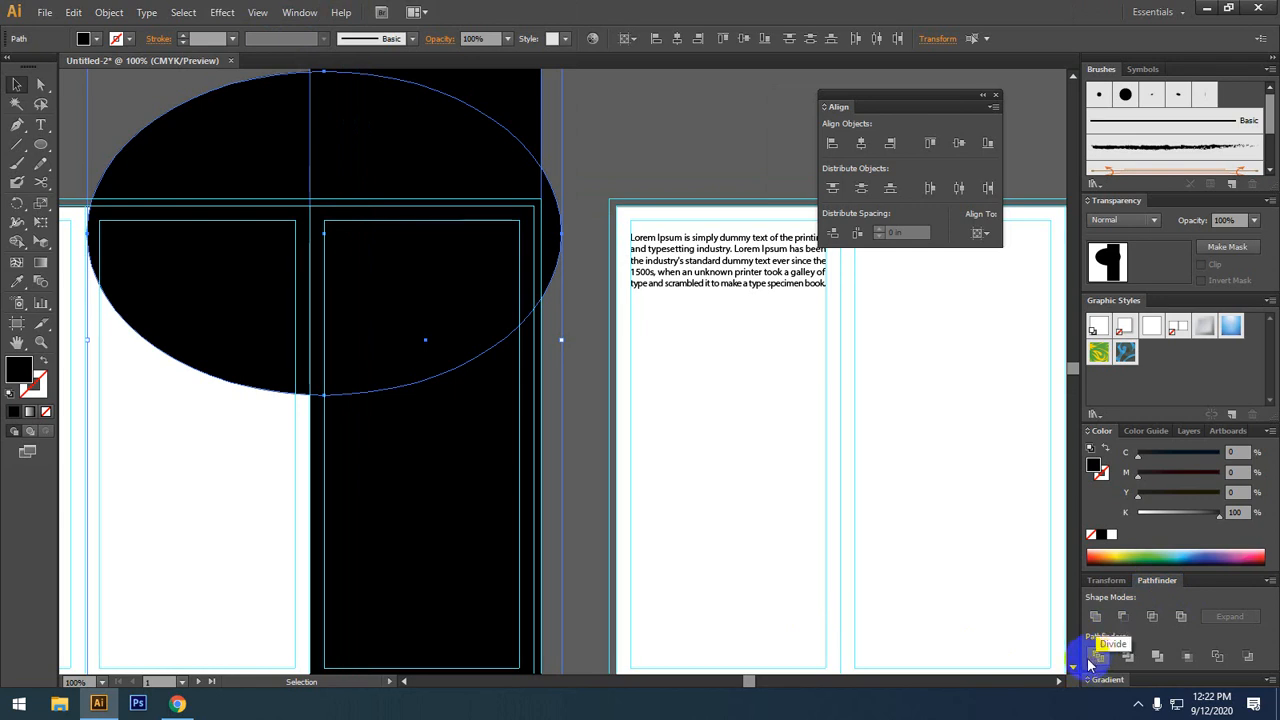
{"action": "left_click", "coordinate": [1096, 657]}
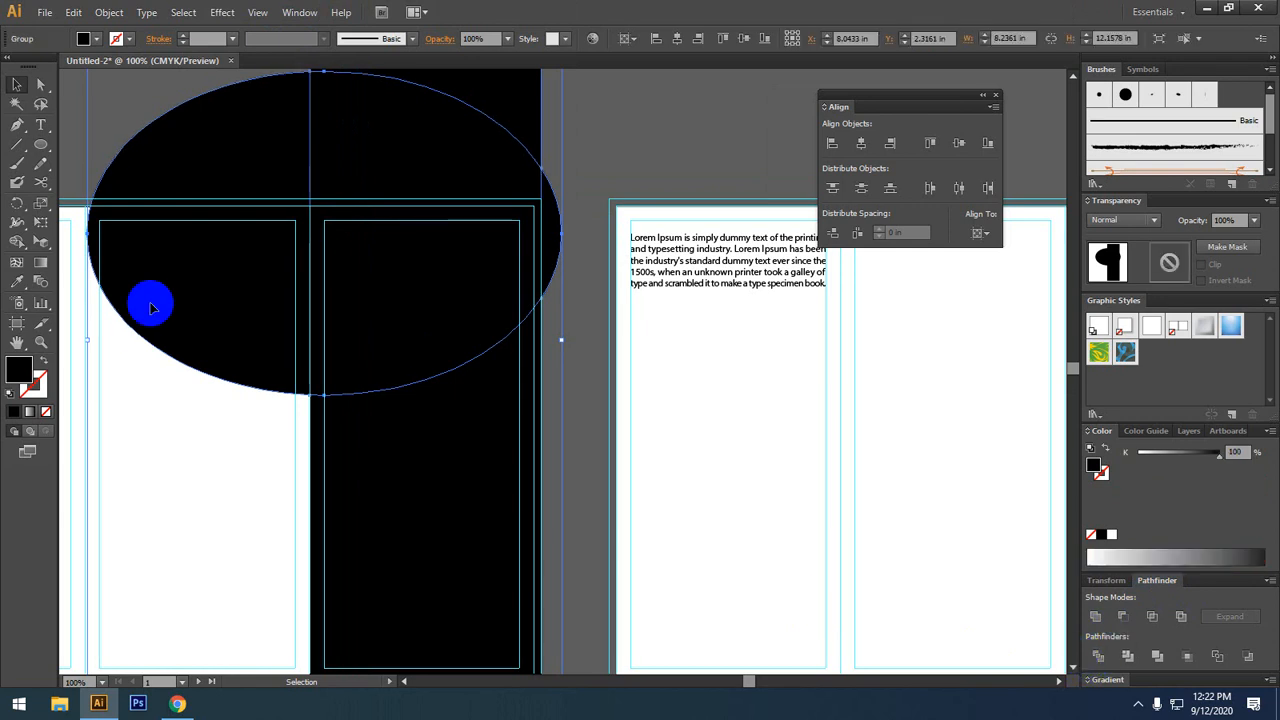
Step: Ungroup the divided ellipse and rectangle pieces and clear the selection
{"action": "right_click", "coordinate": [287, 214]}
{"action": "left_click", "coordinate": [580, 137]}
{"action": "right_click", "coordinate": [355, 270]}
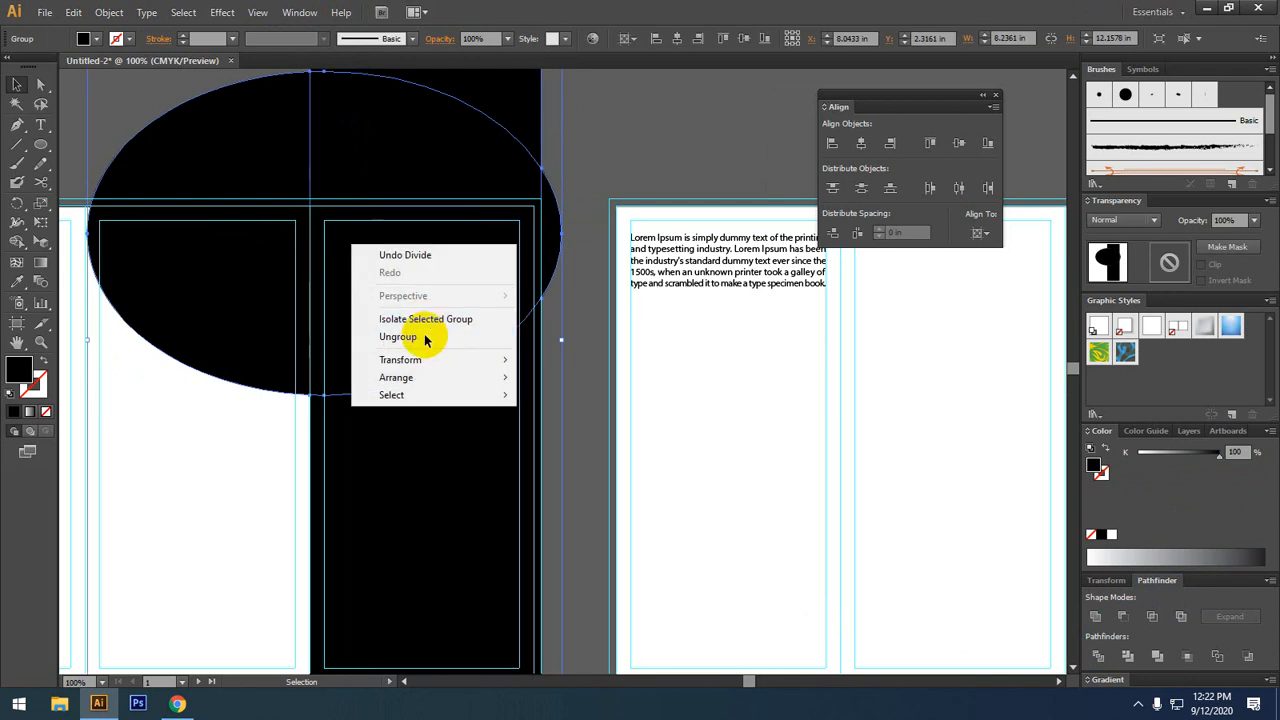
{"action": "left_click", "coordinate": [425, 338]}
{"action": "left_click", "coordinate": [749, 89]}
Step: Delete the ellipse-rectangle overlap and the leftover rectangle part above it, leaving a curved upper edge on the outer panel shape
{"action": "left_click", "coordinate": [432, 187]}
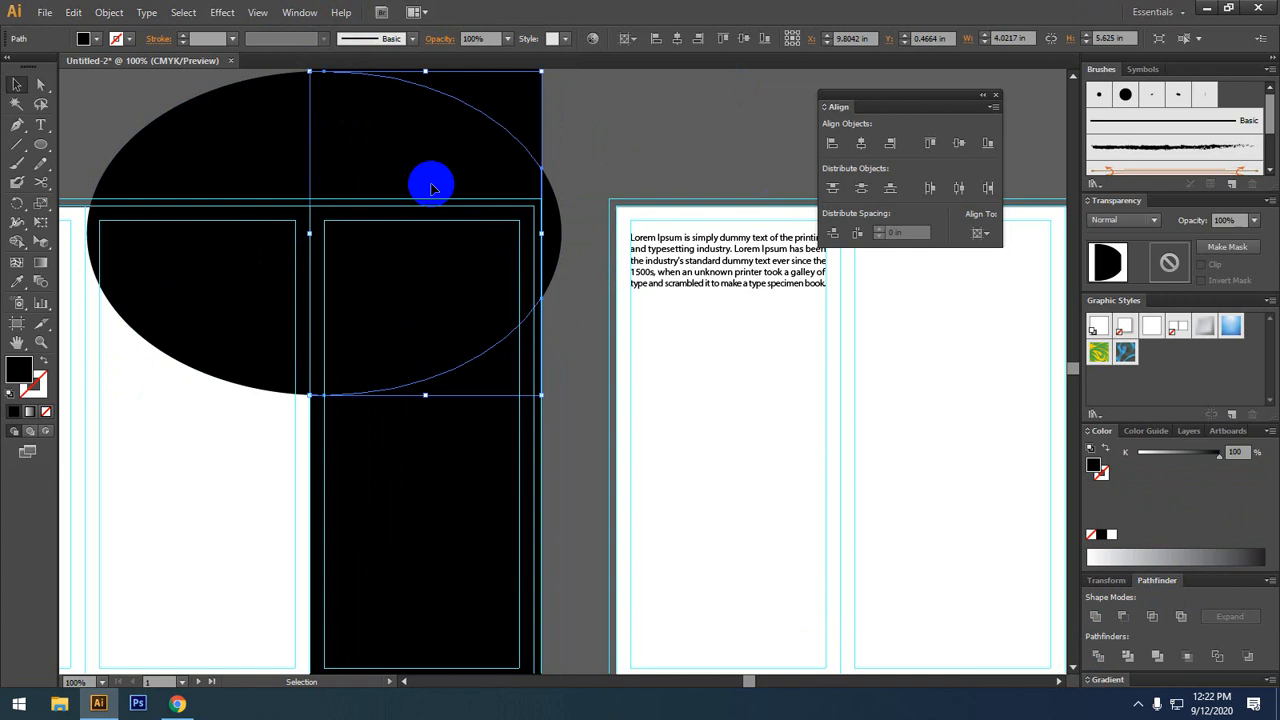
{"action": "key", "text": "Delete"}
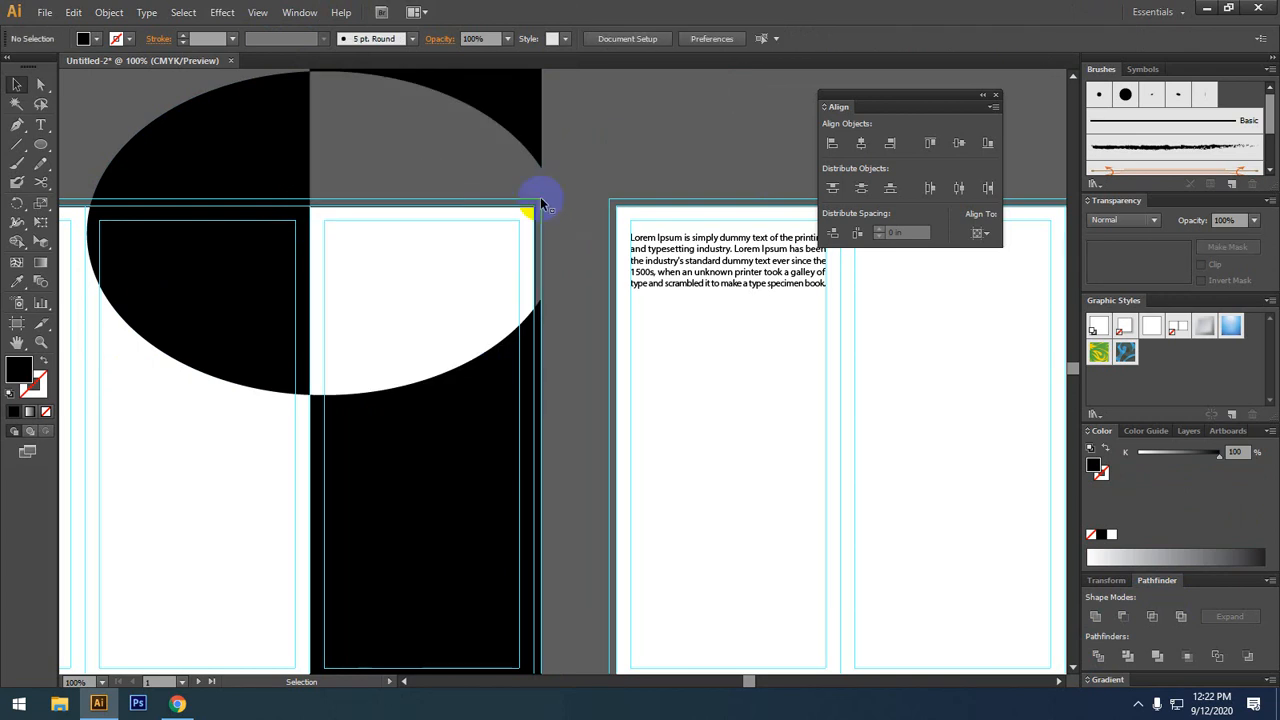
{"action": "left_click", "coordinate": [526, 109]}
{"action": "key", "text": "Delete"}
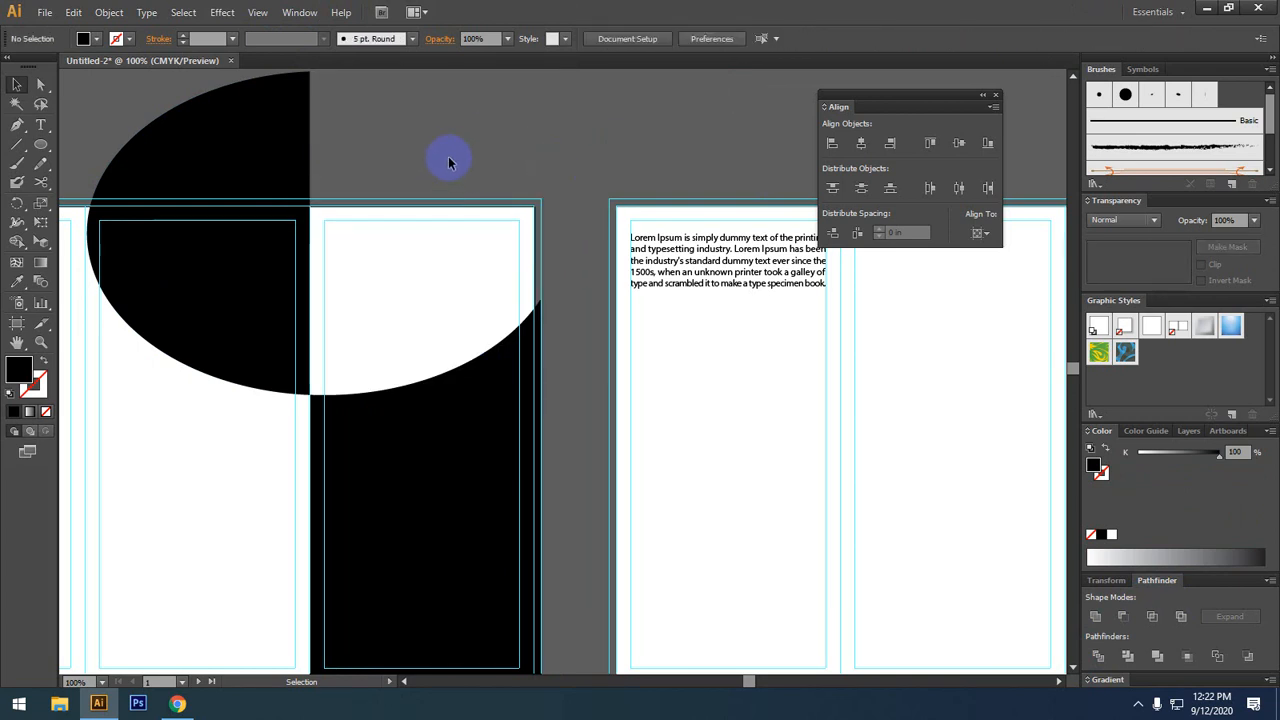
{"action": "scroll", "coordinate": [440, 165], "scroll_direction": "down", "scroll_amount": 1}
{"action": "left_click_drag", "start_coordinate": [502, 262], "coordinate": [569, 185]}
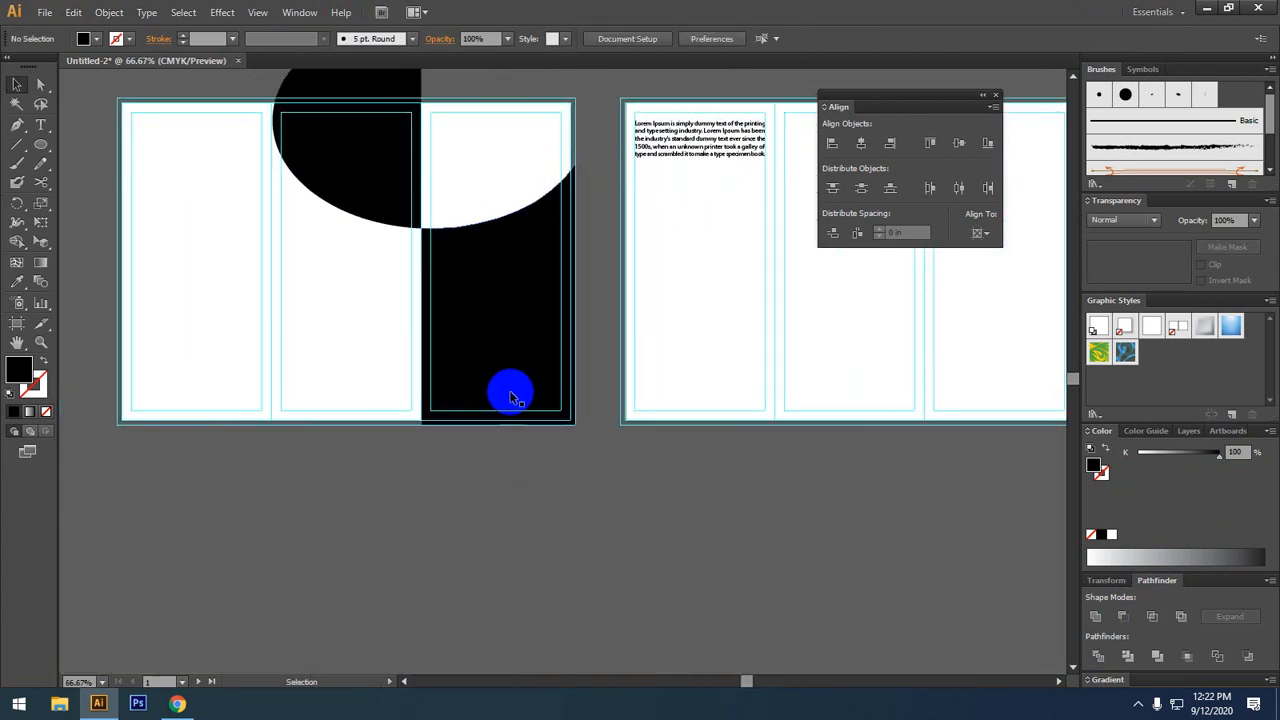
Step: Draw a circle about 3.55 in across in the middle panel and move it across the first fold and bottom bleed guides
{"action": "left_click_drag", "start_coordinate": [385, 509], "coordinate": [484, 491]}
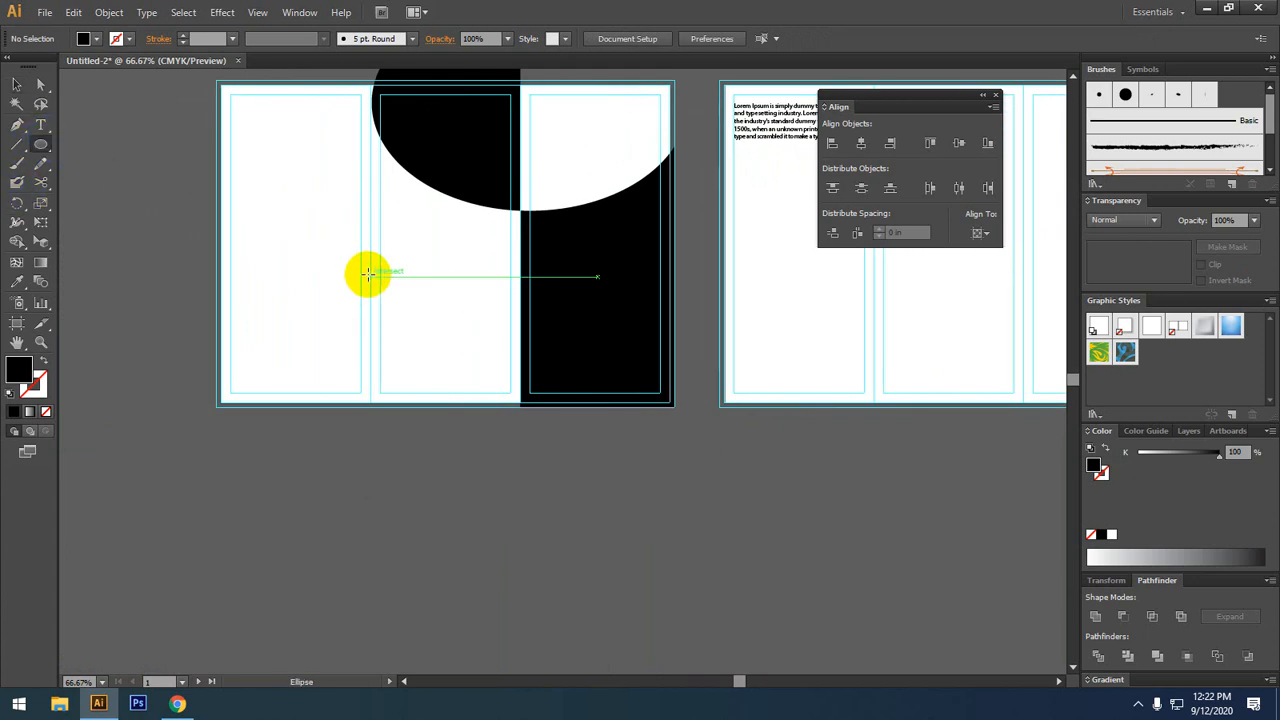
{"action": "left_click_drag", "start_coordinate": [375, 279], "coordinate": [494, 409]}
{"action": "left_click", "coordinate": [17, 85]}
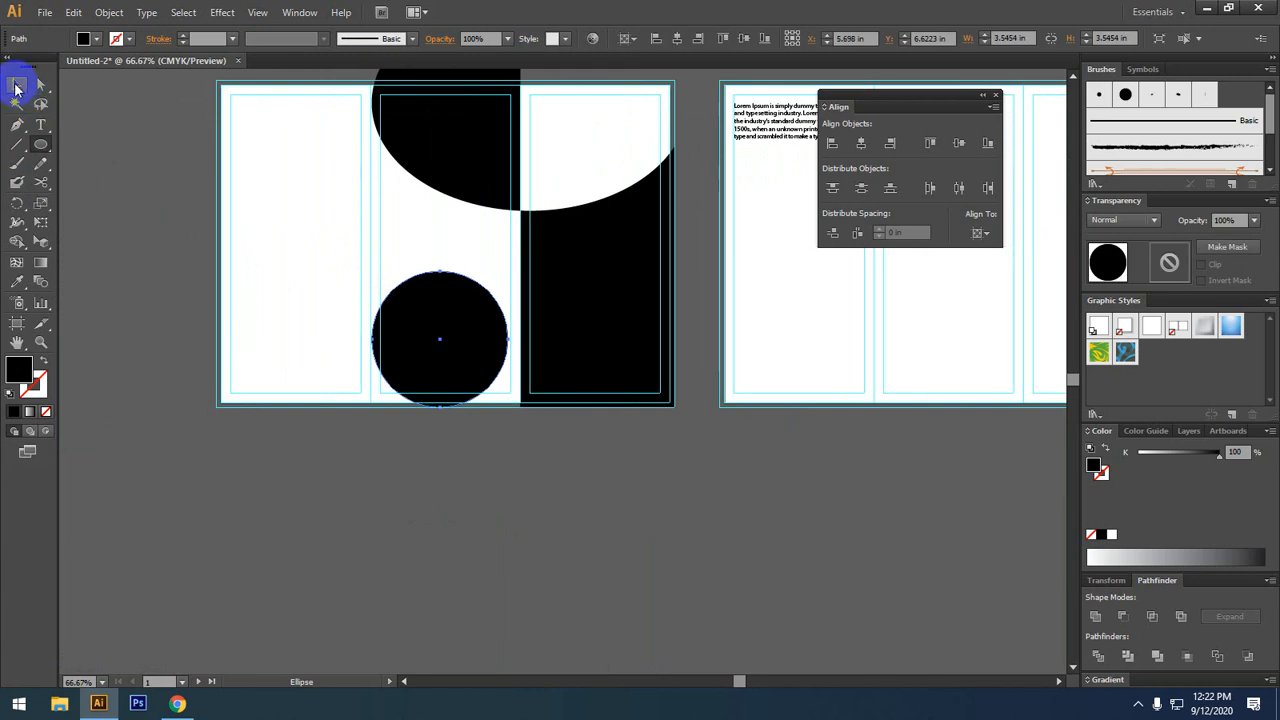
{"action": "left_click_drag", "start_coordinate": [470, 355], "coordinate": [436, 375]}
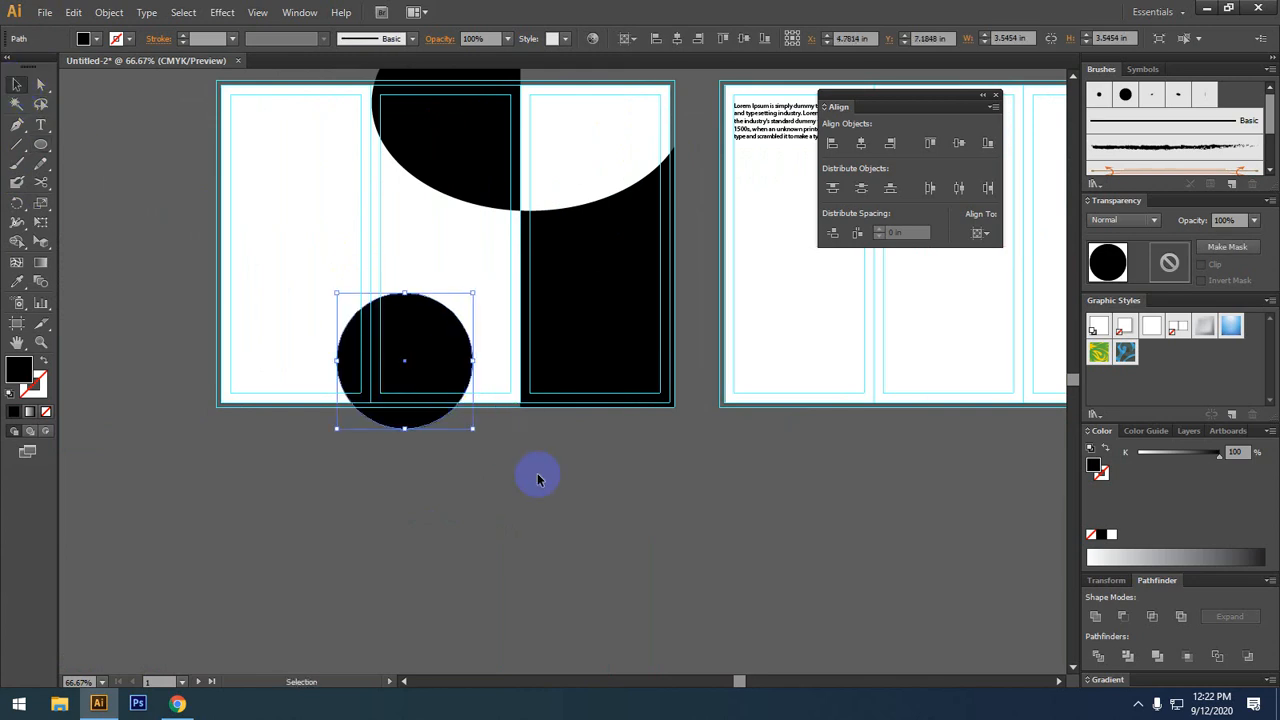
{"action": "left_click", "coordinate": [504, 473]}
{"action": "scroll", "coordinate": [455, 450], "scroll_direction": "up", "scroll_amount": 1, "text": "alt"}
{"action": "scroll", "coordinate": [491, 431], "scroll_direction": "up", "scroll_amount": 2}
{"action": "left_click", "coordinate": [414, 414]}
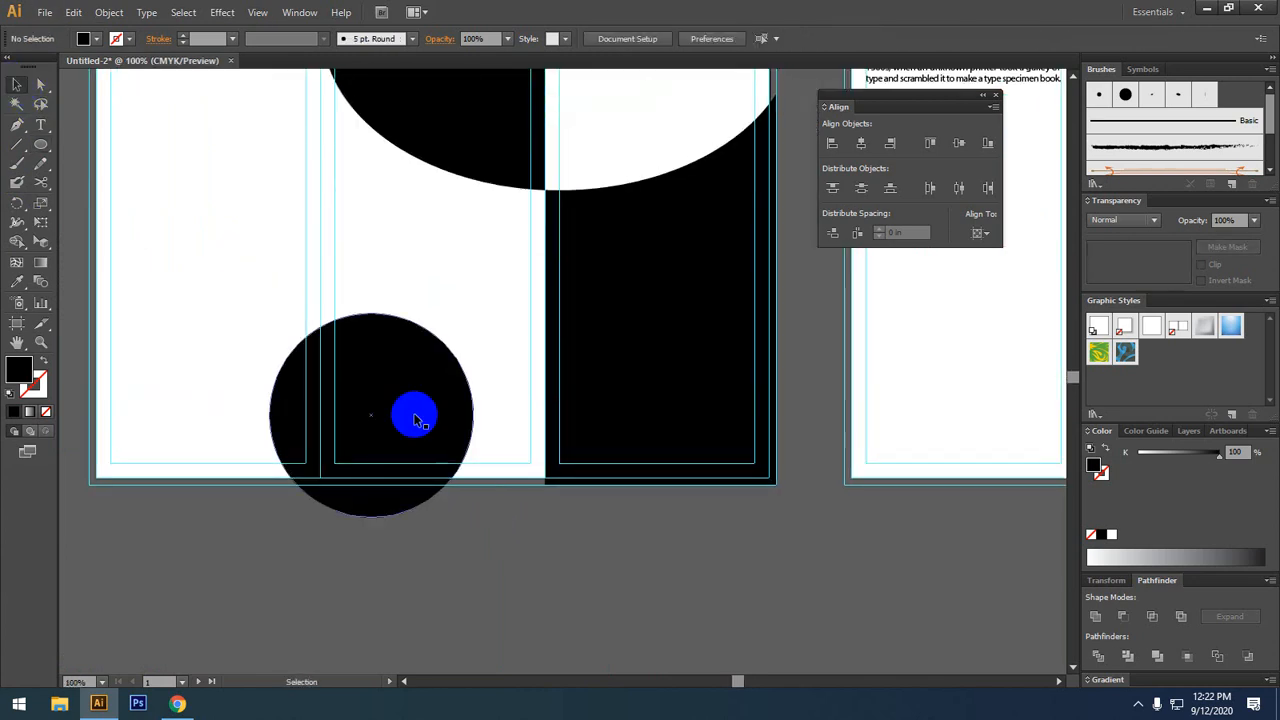
{"action": "left_click", "coordinate": [470, 495]}
{"action": "left_click_drag", "start_coordinate": [529, 549], "coordinate": [437, 601]}
{"action": "scroll", "coordinate": [400, 511], "scroll_direction": "down", "scroll_amount": 1, "text": "alt"}
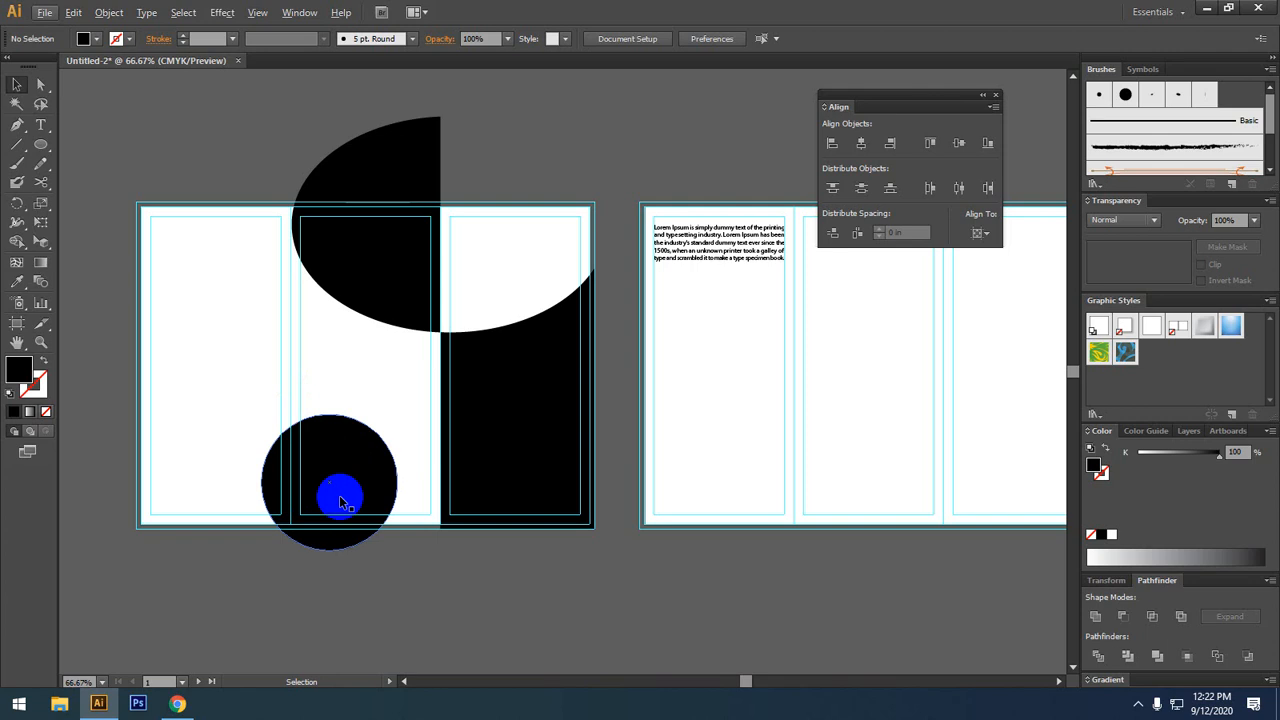
Step: Place the mosque photo and the how-credit-cards shopping photo from the desktop into the trifold document
{"action": "left_click", "coordinate": [1210, 8]}
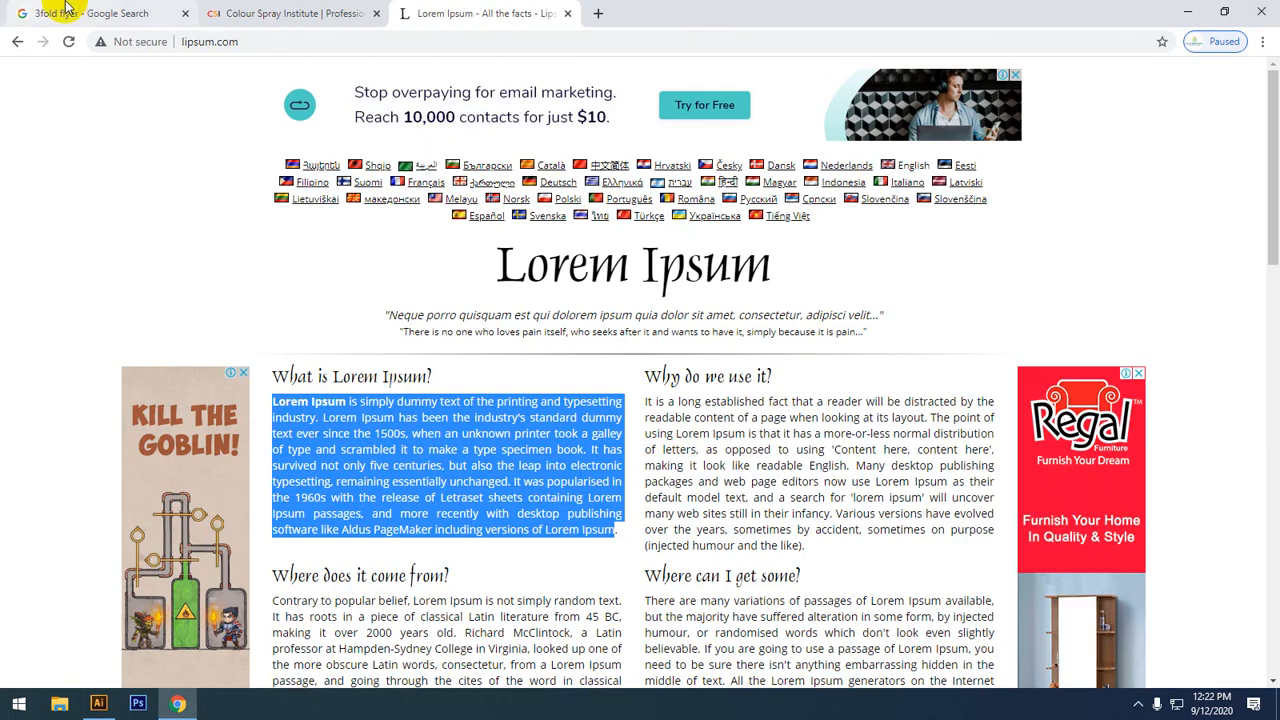
{"action": "left_click", "coordinate": [1187, 12]}
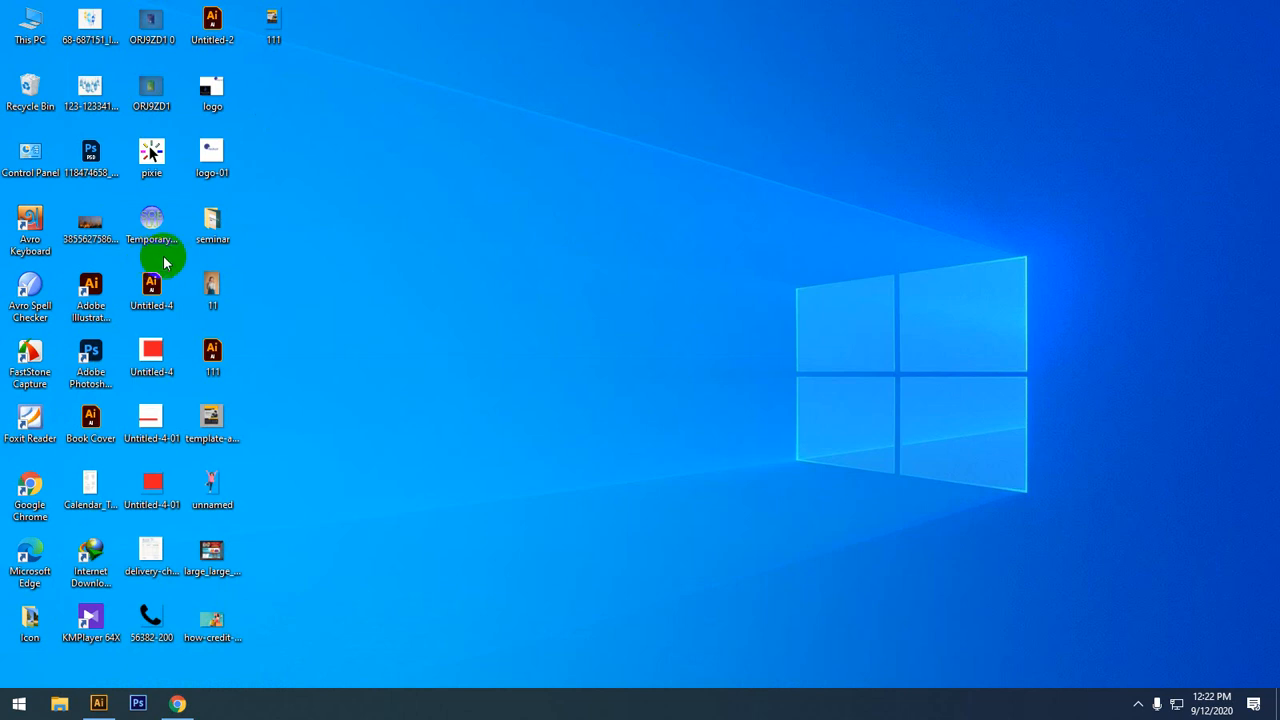
{"action": "left_click", "coordinate": [215, 638]}
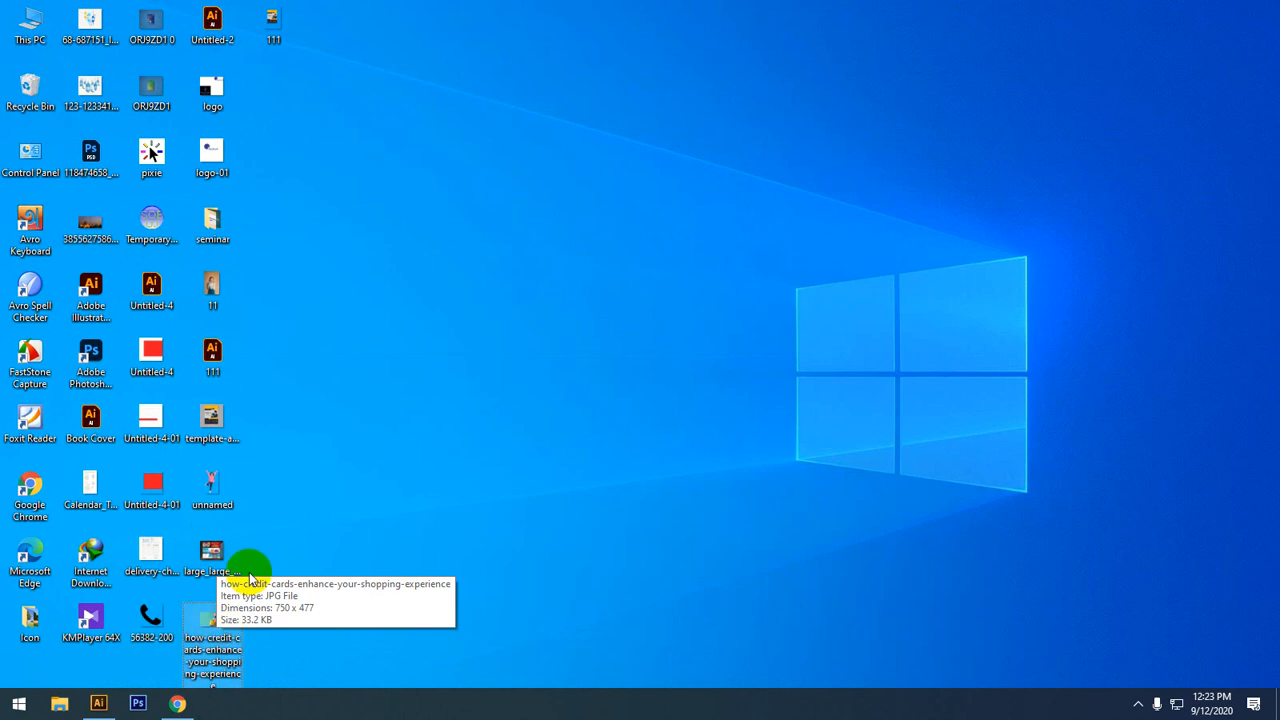
{"action": "left_click", "coordinate": [108, 242]}
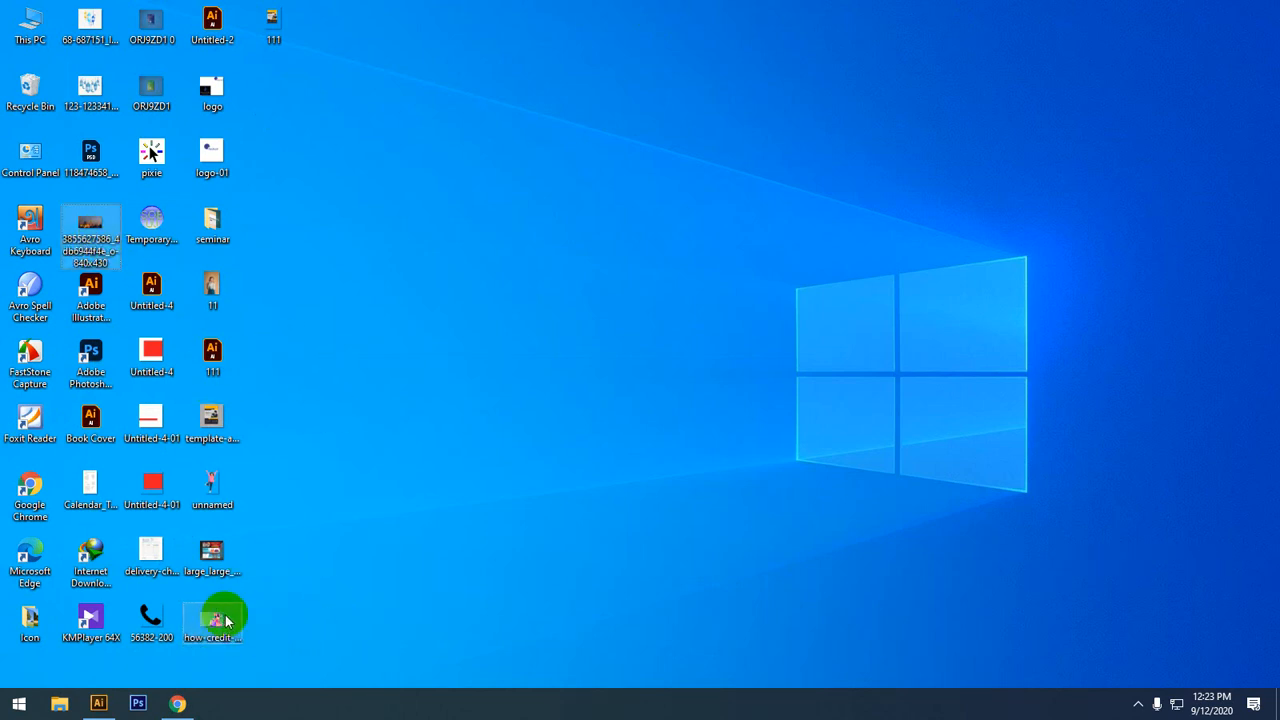
{"action": "left_click_drag", "start_coordinate": [214, 624], "coordinate": [661, 487]}
{"action": "left_click", "coordinate": [674, 645]}
{"action": "left_click", "coordinate": [631, 526]}
{"action": "left_click", "coordinate": [692, 633]}
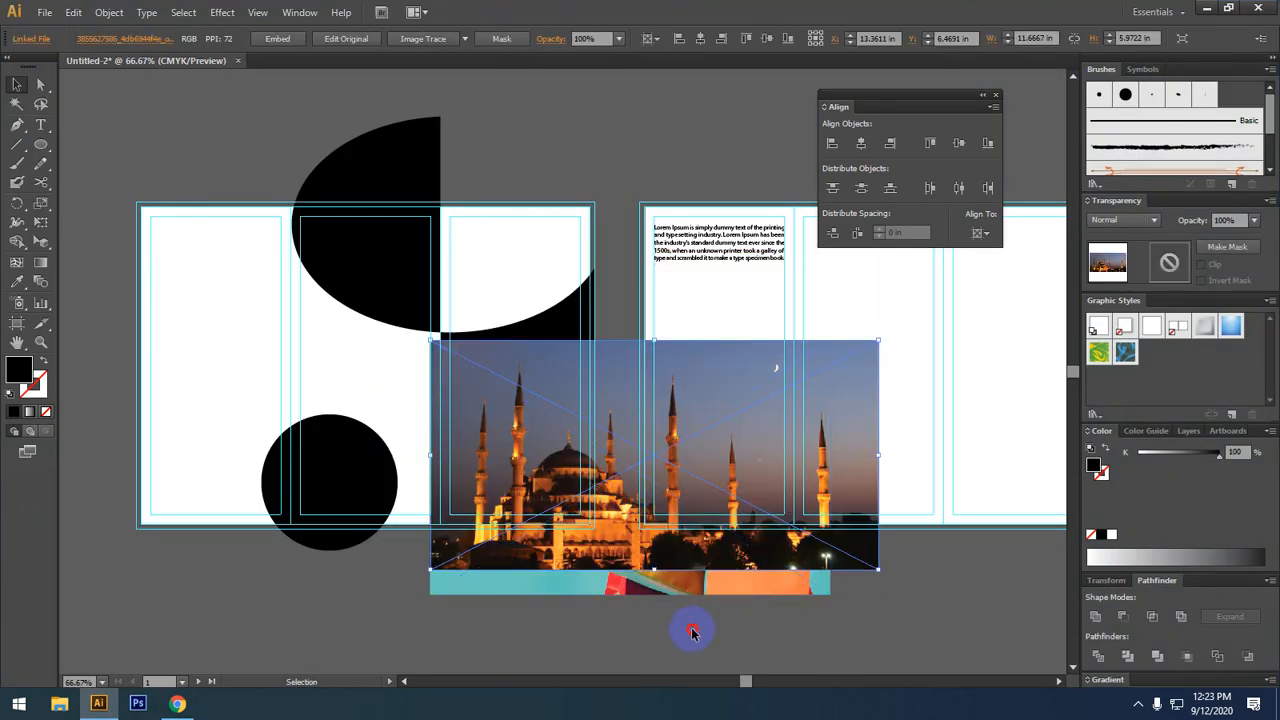
Step: Embed both linked photos in the document
{"action": "left_click", "coordinate": [643, 575], "text": "shift"}
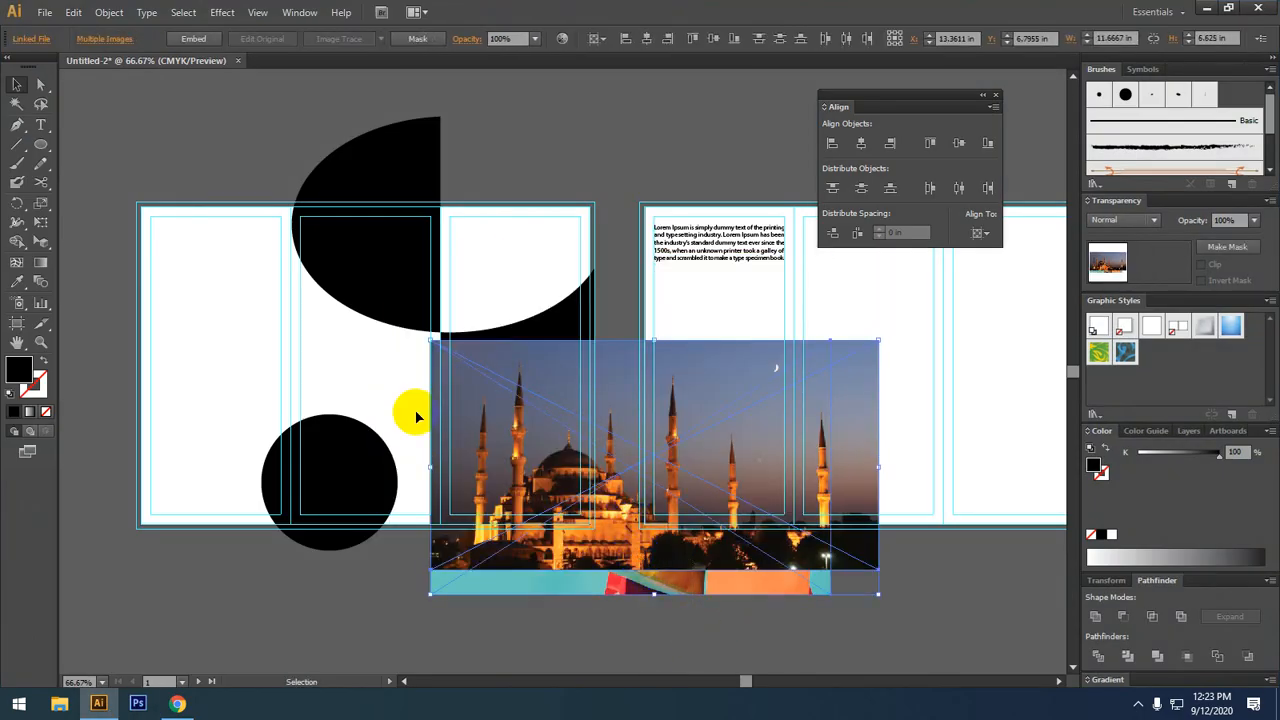
{"action": "left_click", "coordinate": [193, 40]}
{"action": "left_click", "coordinate": [600, 634]}
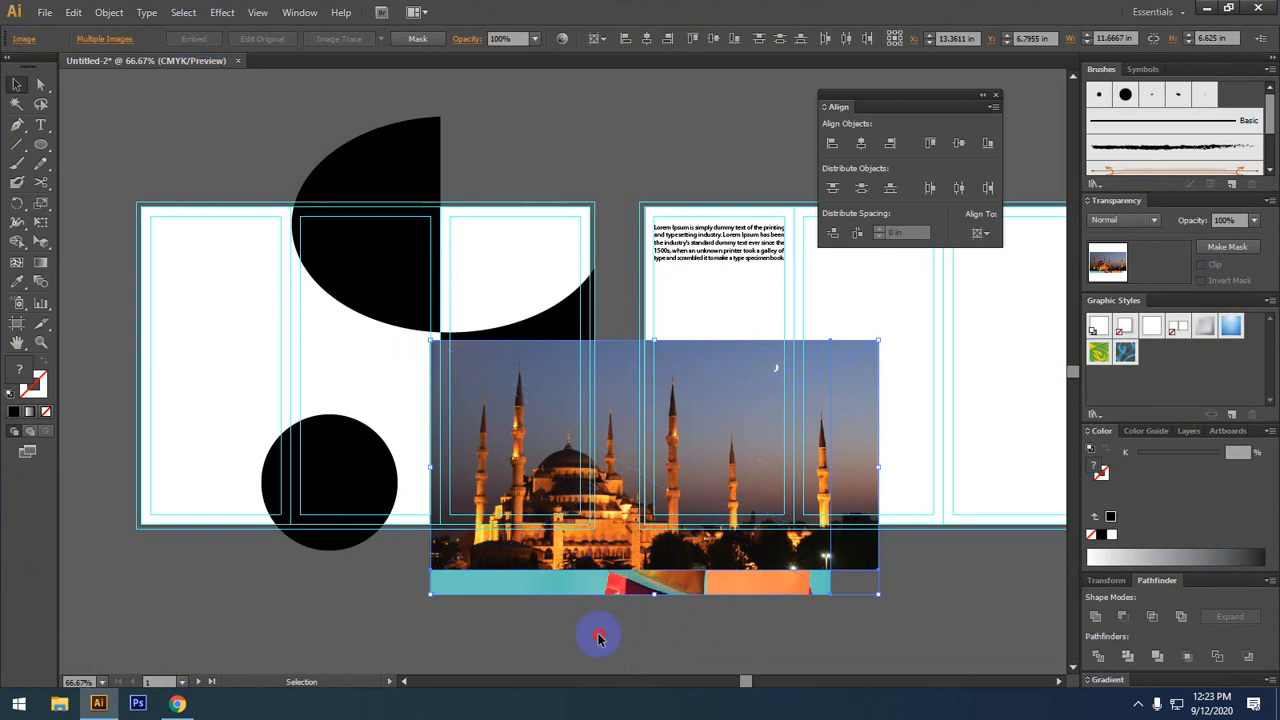
Step: Move the mosque photo up off the shopping photo and delete it
{"action": "left_click_drag", "start_coordinate": [552, 470], "coordinate": [410, 265]}
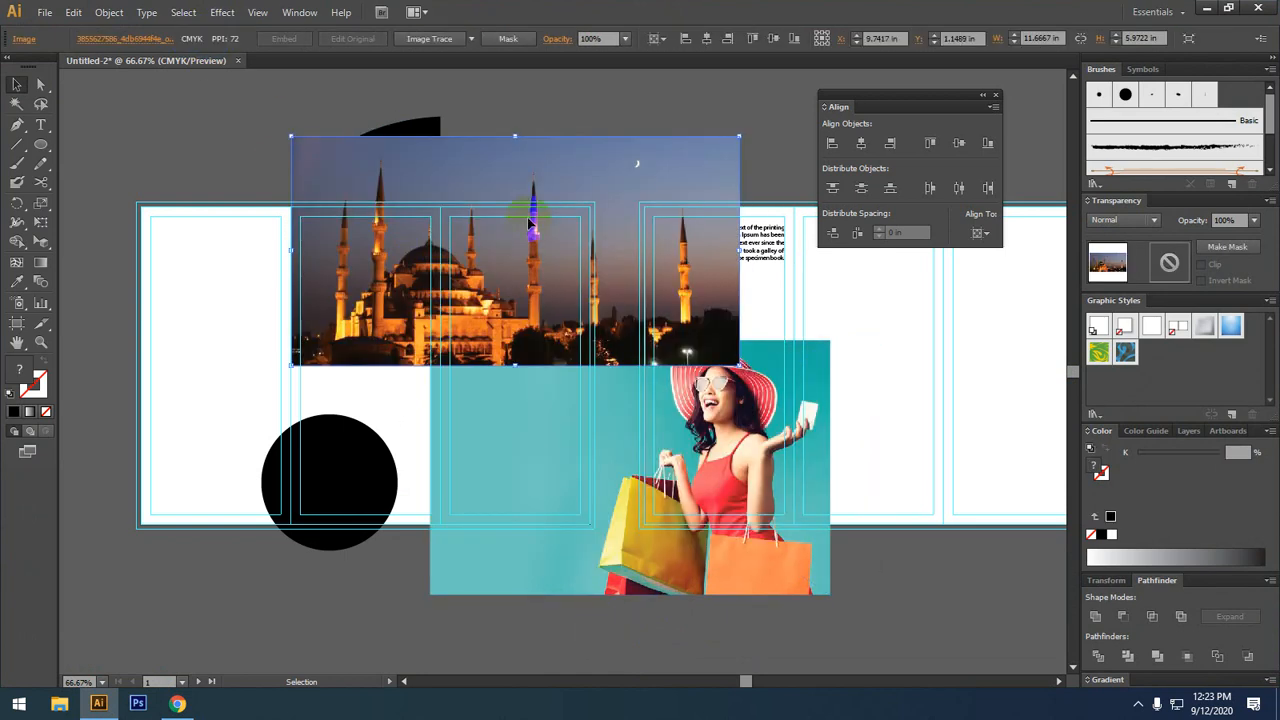
{"action": "left_click_drag", "start_coordinate": [534, 183], "coordinate": [626, 135]}
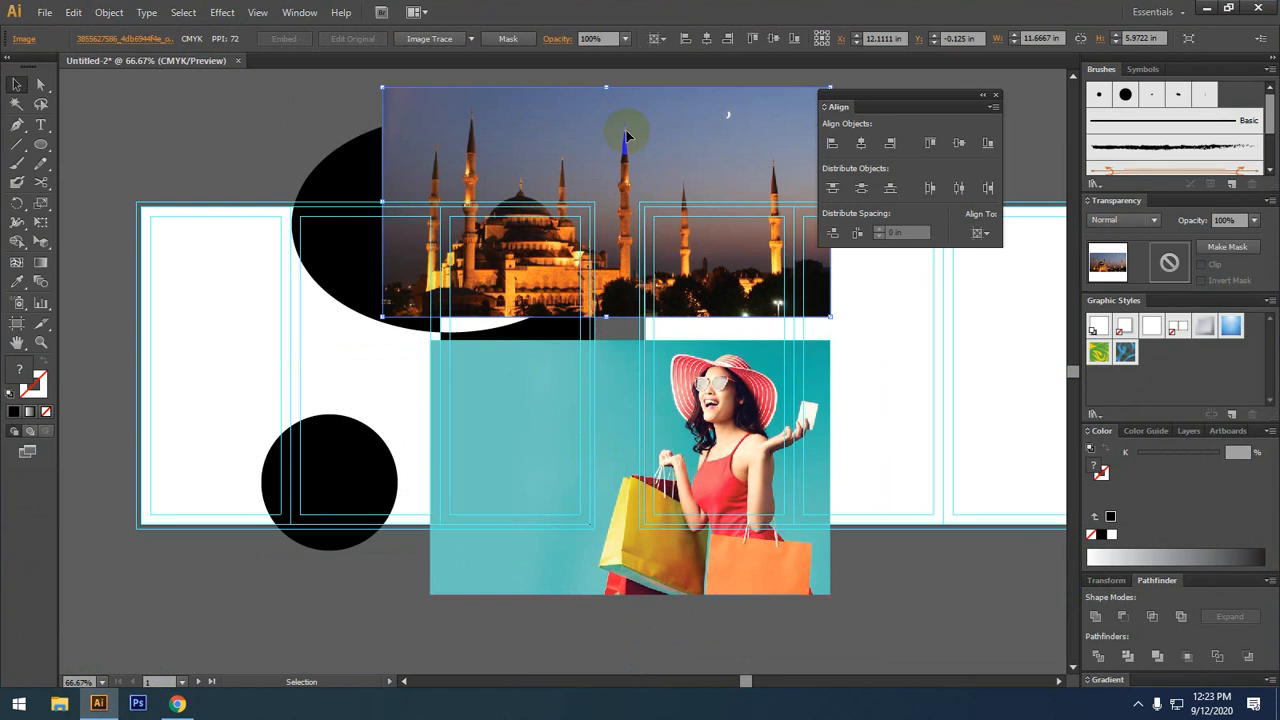
{"action": "key", "text": "Delete"}
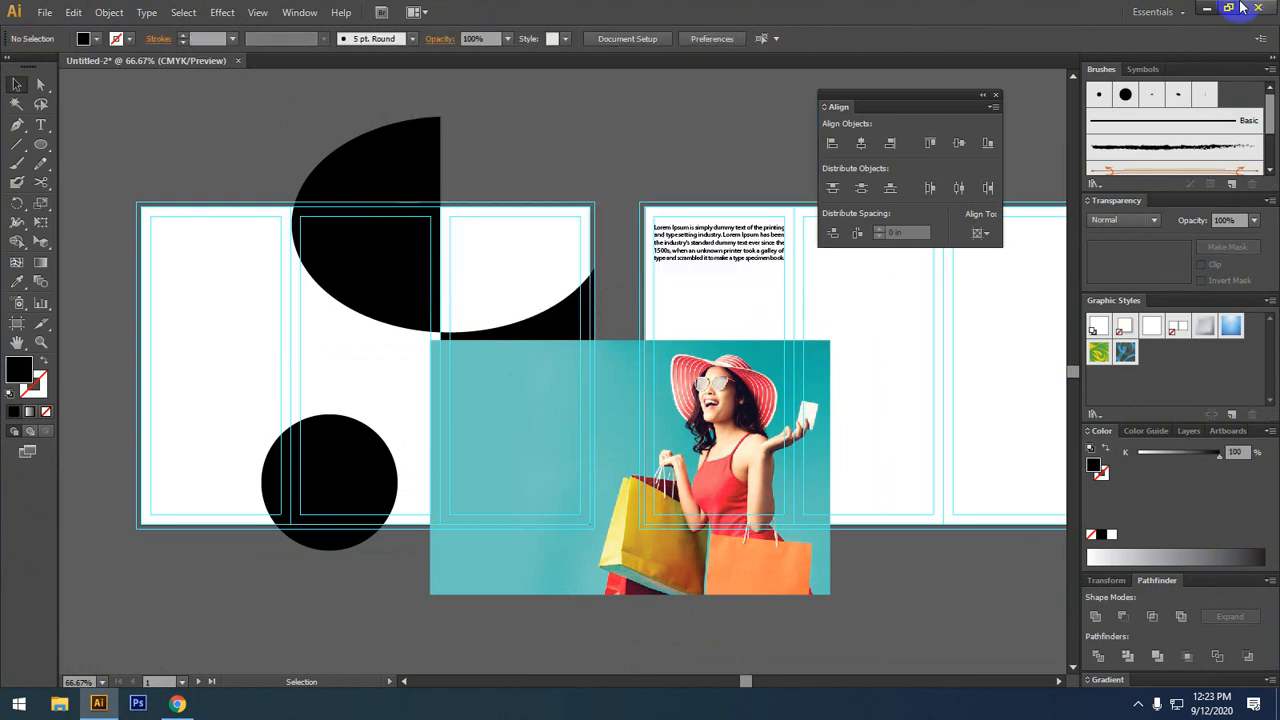
Step: Place the portrait photo 11.jpg from the desktop into the trifold document
{"action": "left_click", "coordinate": [1206, 10]}
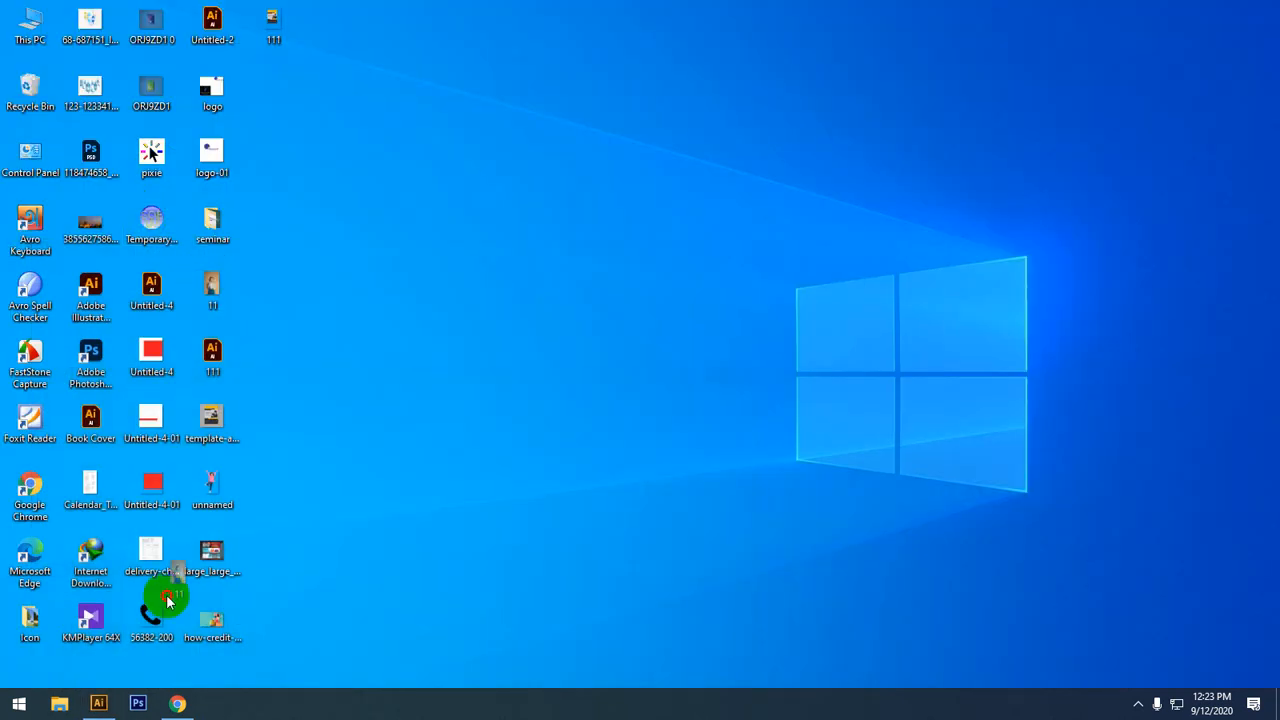
{"action": "left_click", "coordinate": [105, 703]}
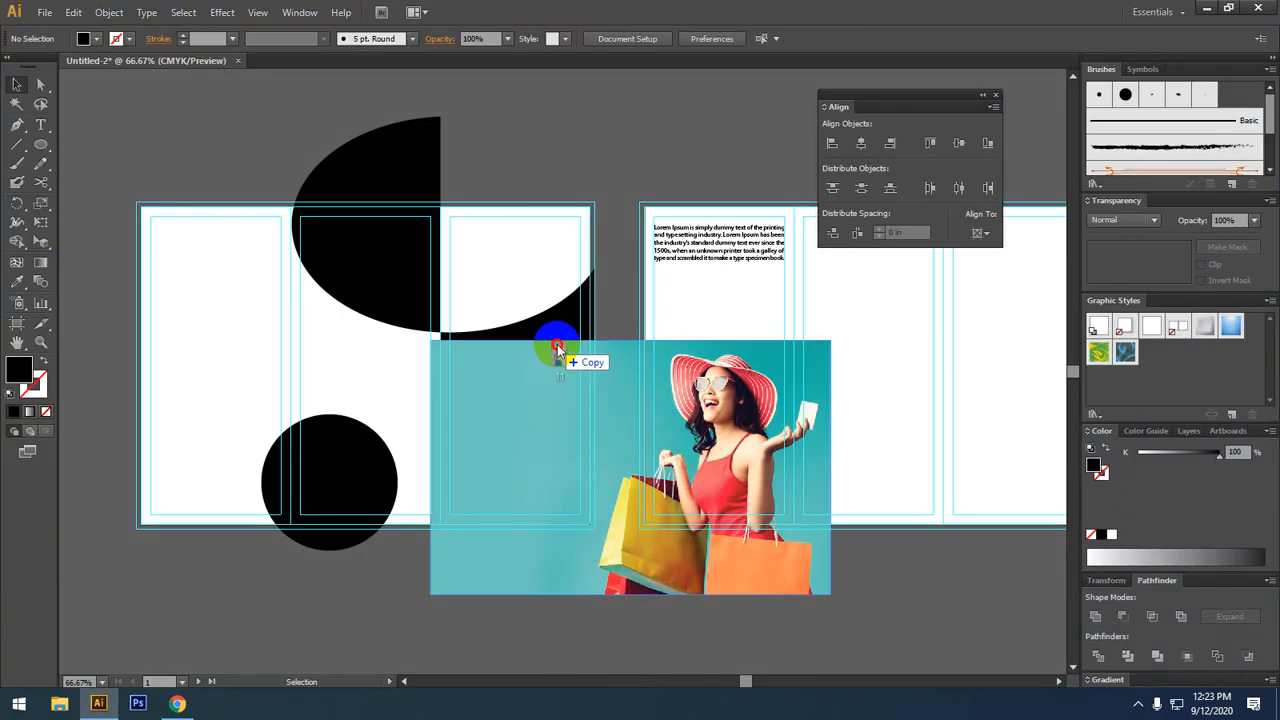
{"action": "left_click_drag", "start_coordinate": [552, 343], "coordinate": [552, 343]}
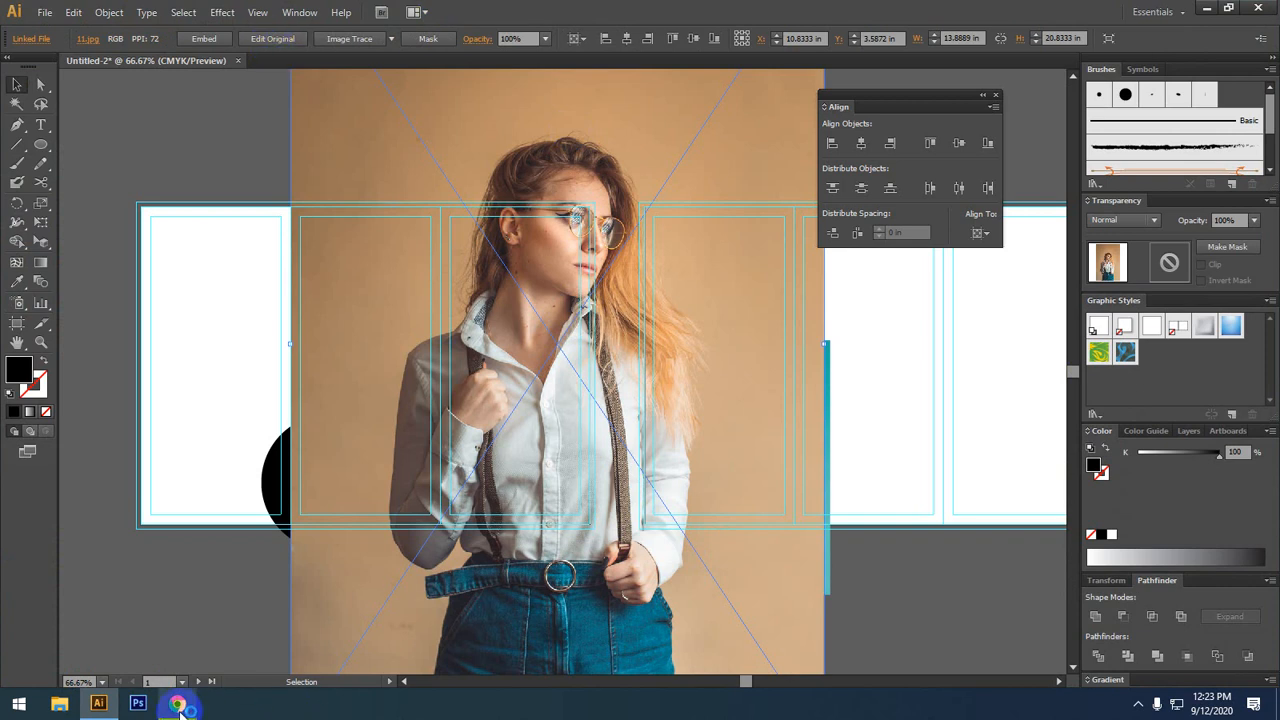
{"action": "left_click", "coordinate": [139, 704]}
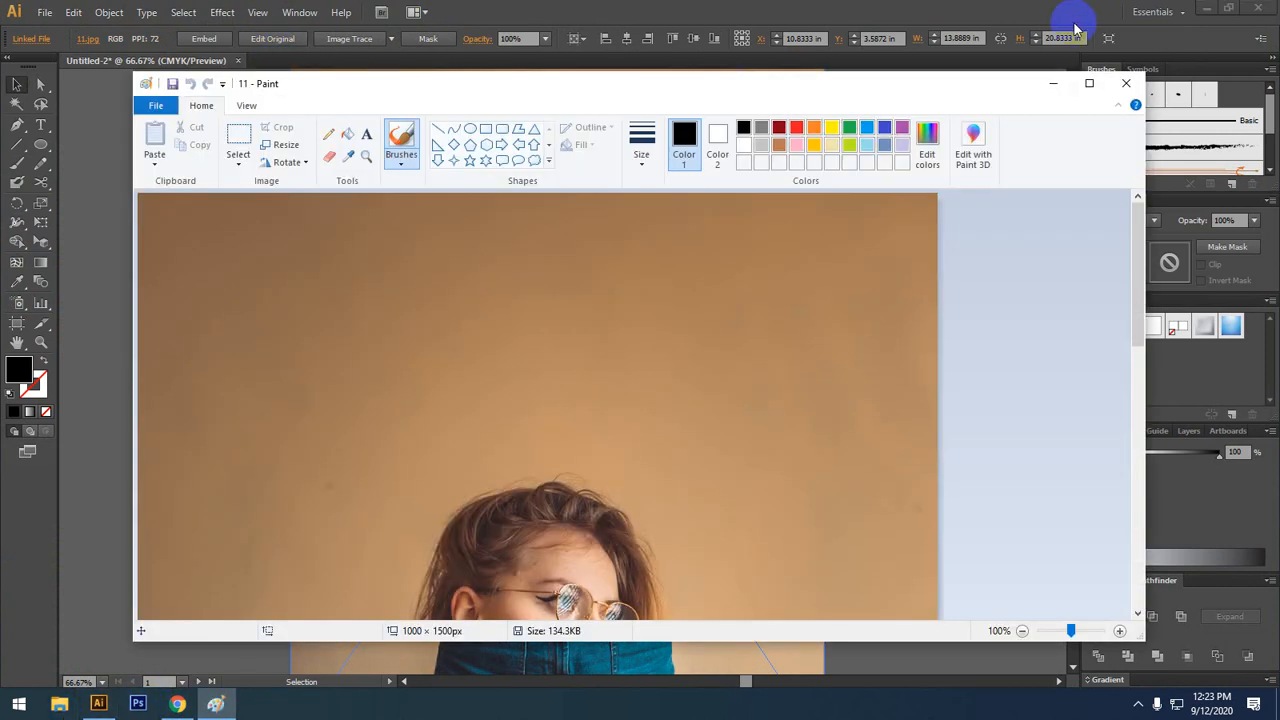
Step: Close the Paint window and look through the desktop's Icon folder for more images
{"action": "left_click", "coordinate": [1126, 83]}
{"action": "left_click", "coordinate": [251, 166]}
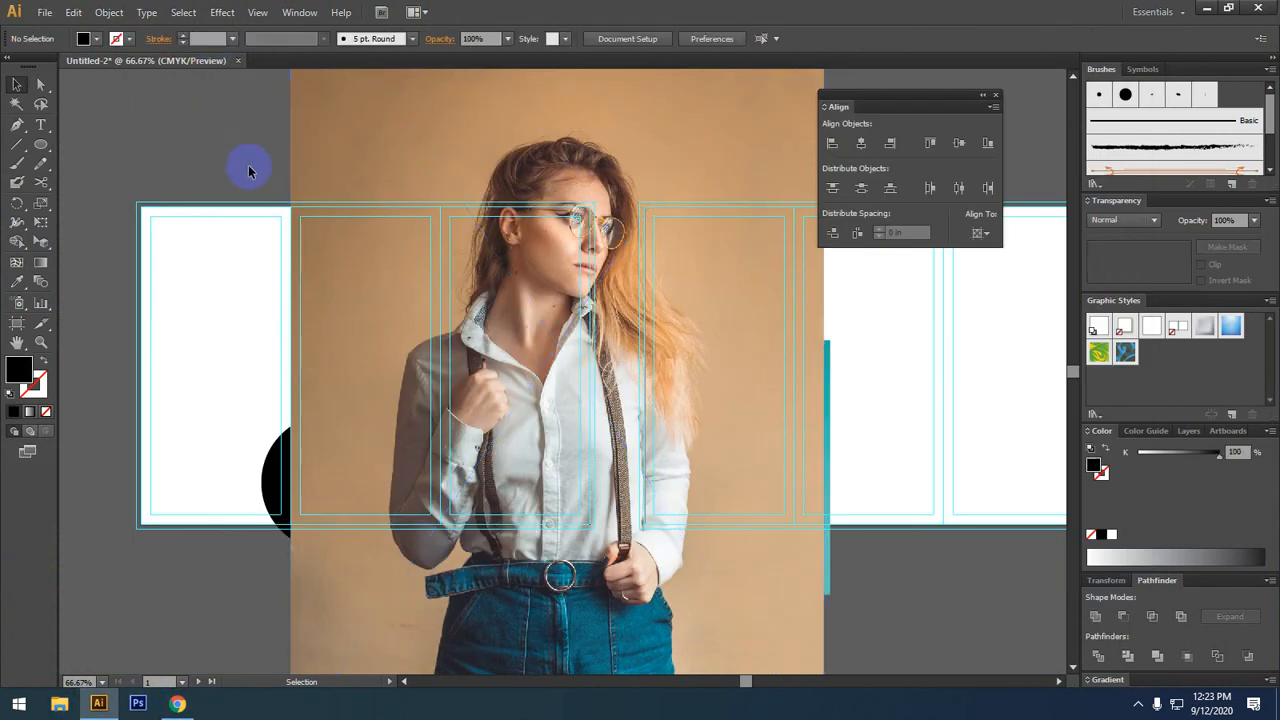
{"action": "left_click", "coordinate": [1208, 8]}
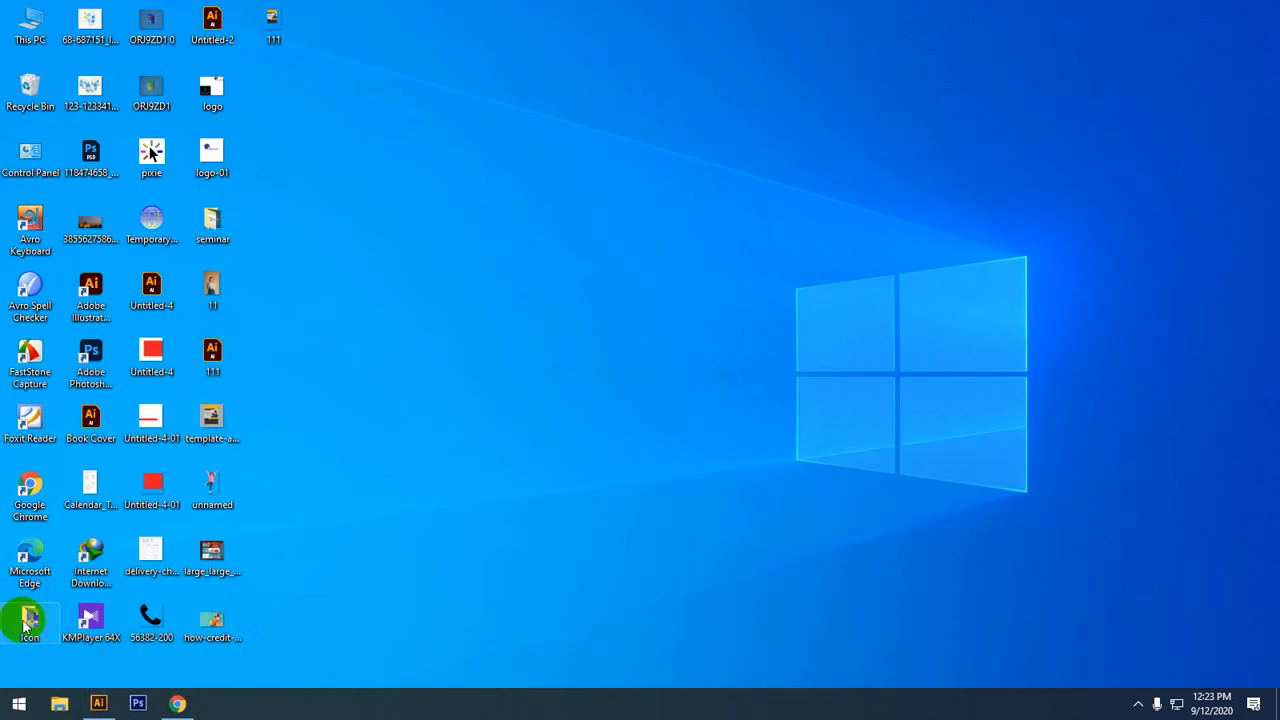
{"action": "double_click", "coordinate": [28, 622]}
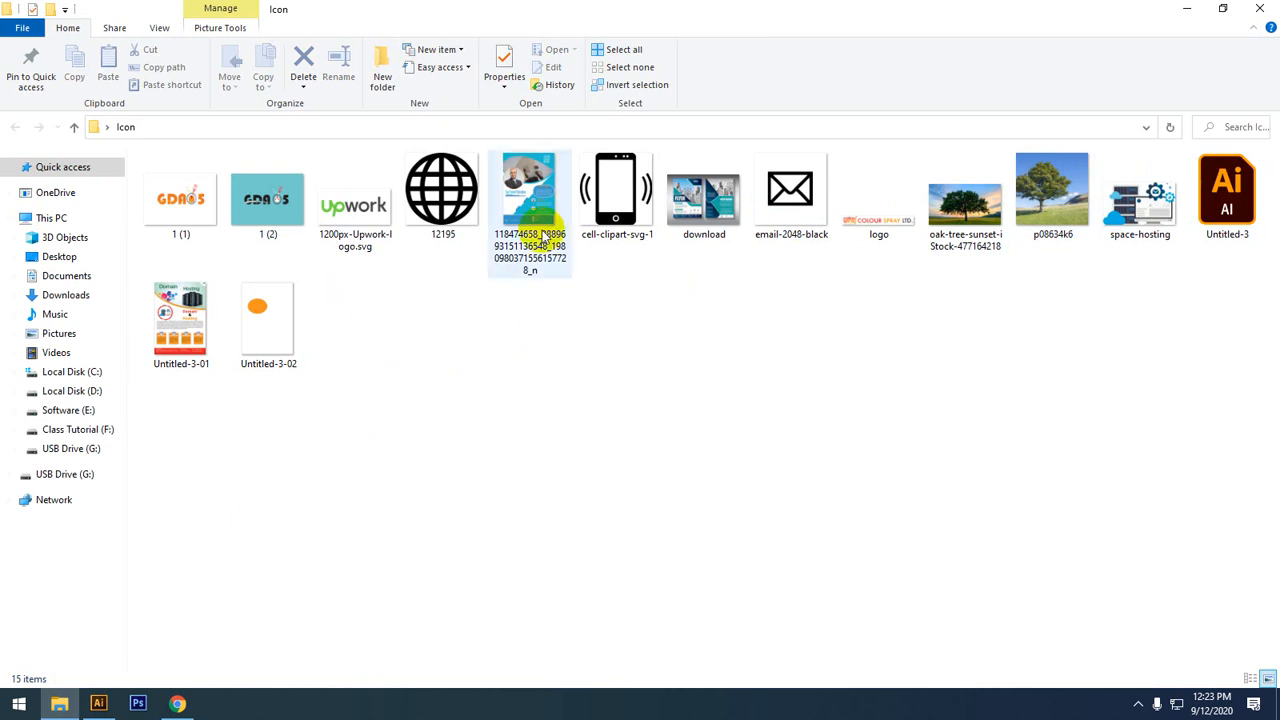
{"action": "left_click", "coordinate": [1190, 9]}
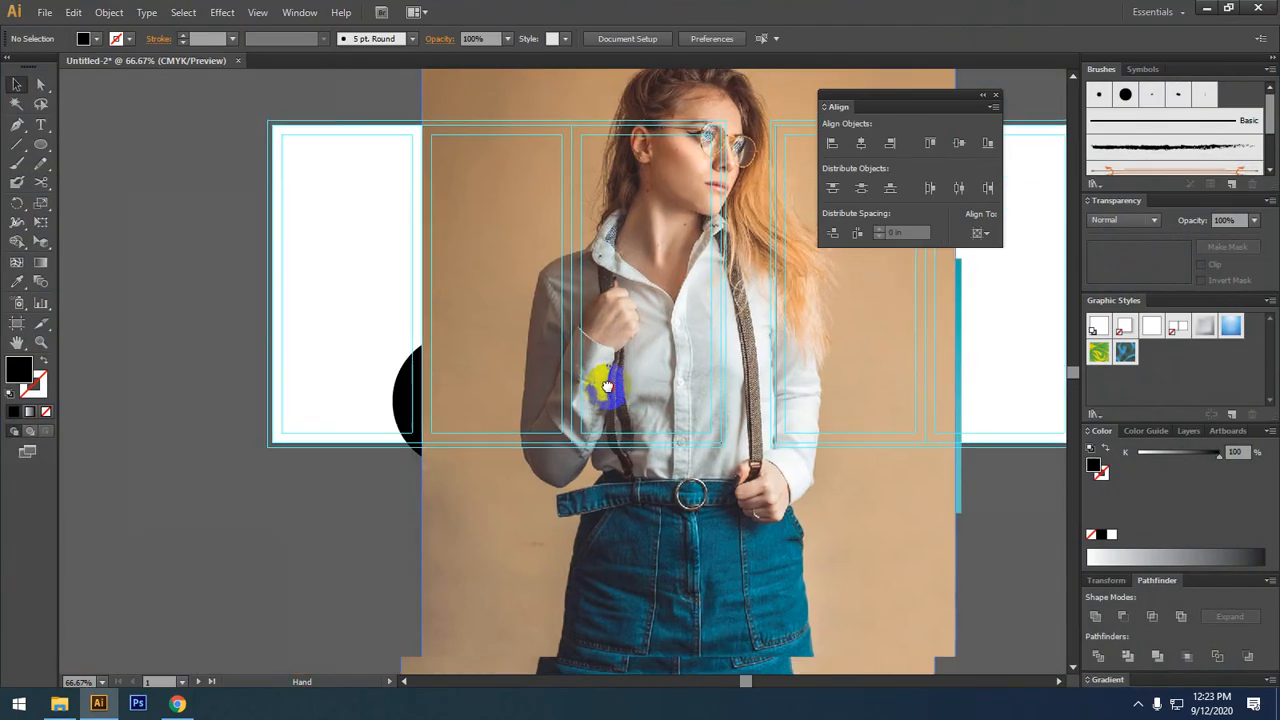
Step: Scale the portrait photo proportionally to about 5.44 × 8.16 in and move it clear of the shopping photo
{"action": "left_click", "coordinate": [830, 604]}
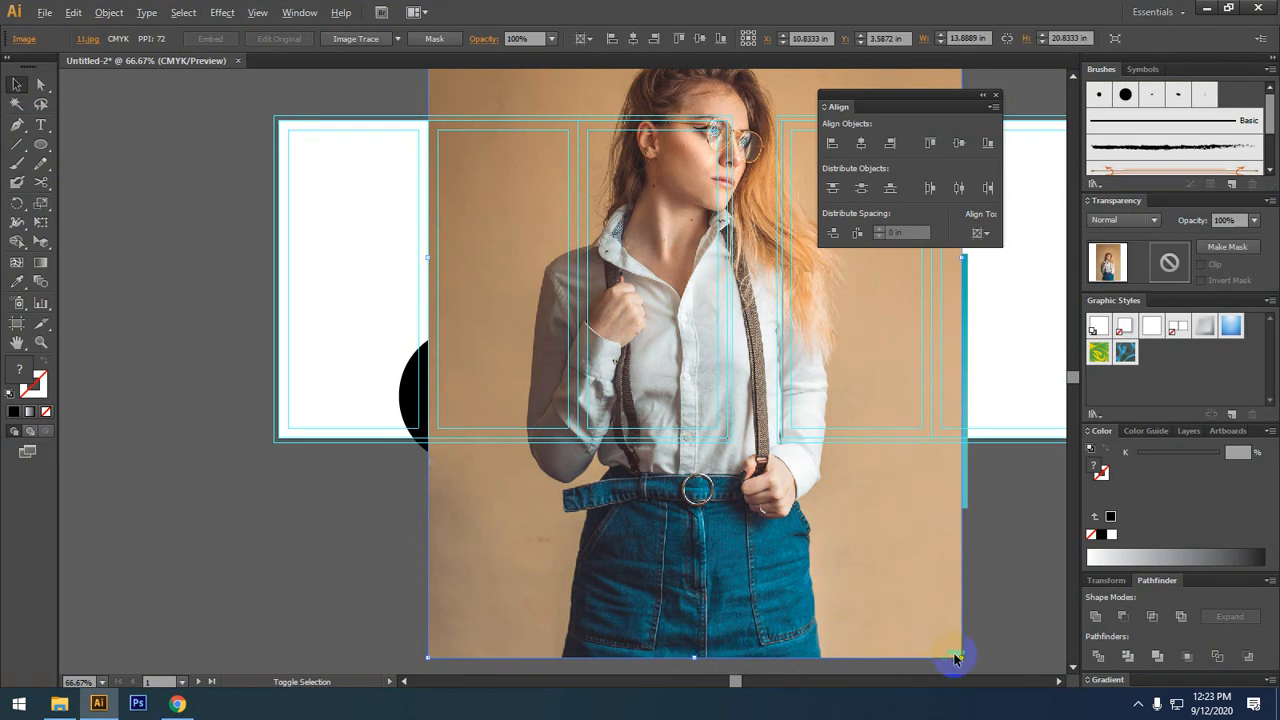
{"action": "left_click_drag", "start_coordinate": [965, 663], "coordinate": [800, 414]}
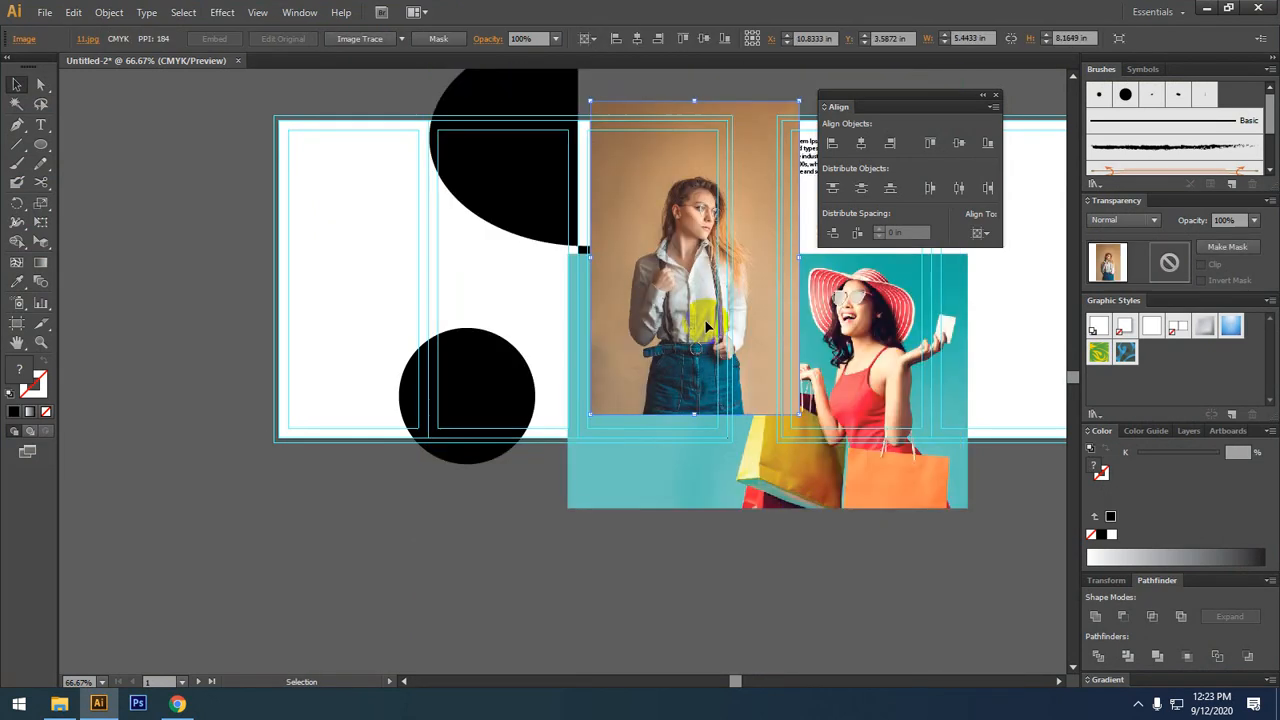
{"action": "left_click_drag", "start_coordinate": [704, 328], "coordinate": [467, 490]}
{"action": "key", "text": "space"}
{"action": "left_click_drag", "start_coordinate": [667, 535], "coordinate": [471, 530]}
Step: Scale the shopping photo down to about 8.35 × 5.31 in and move it onto the second artboard
{"action": "left_click", "coordinate": [672, 443]}
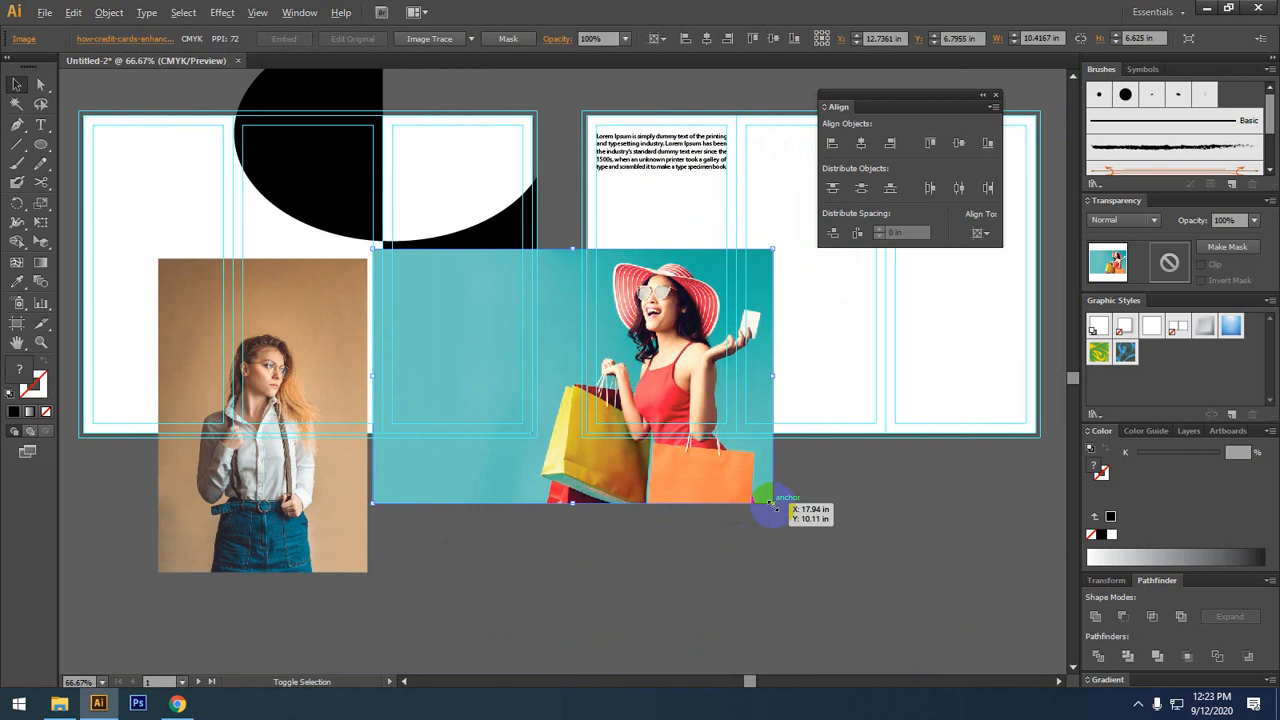
{"action": "left_click_drag", "start_coordinate": [771, 503], "coordinate": [733, 479]}
{"action": "key", "text": "space"}
{"action": "left_click_drag", "start_coordinate": [586, 500], "coordinate": [790, 460]}
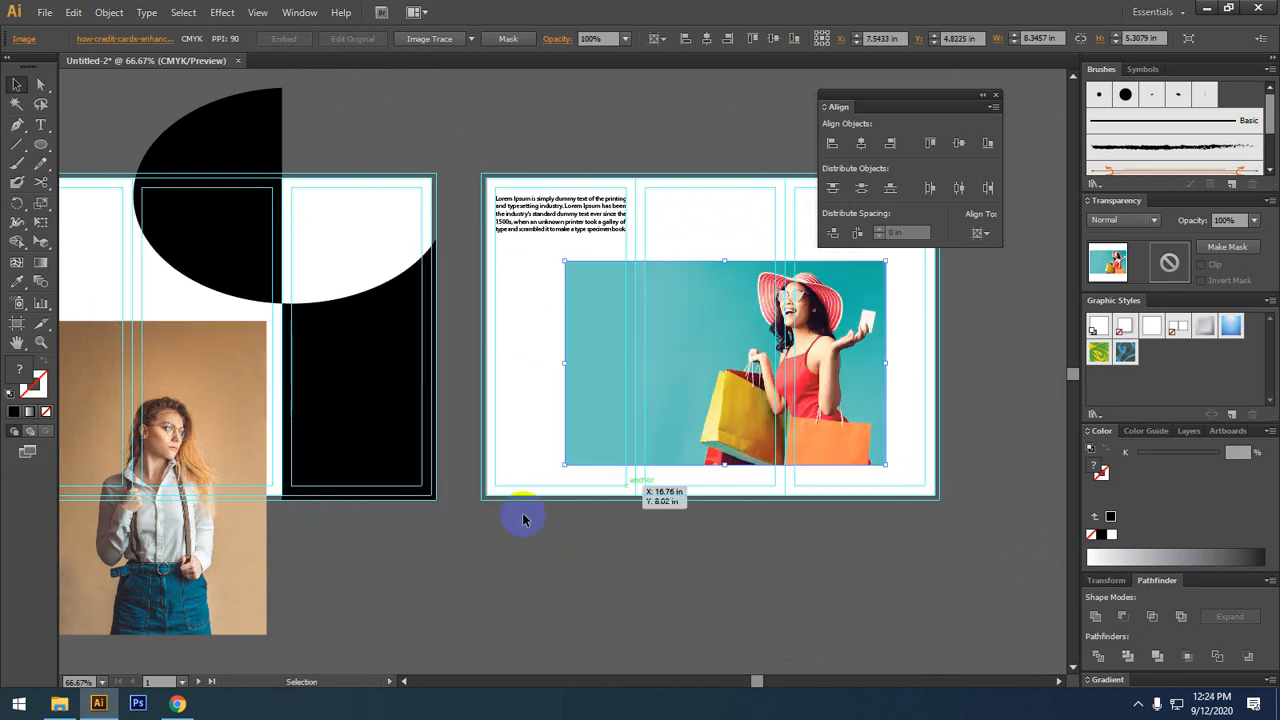
Step: Move the portrait photo over the curved black shape in the first artboard's third panel and send it to the back
{"action": "left_click_drag", "start_coordinate": [142, 546], "coordinate": [361, 454]}
{"action": "right_click", "coordinate": [447, 537]}
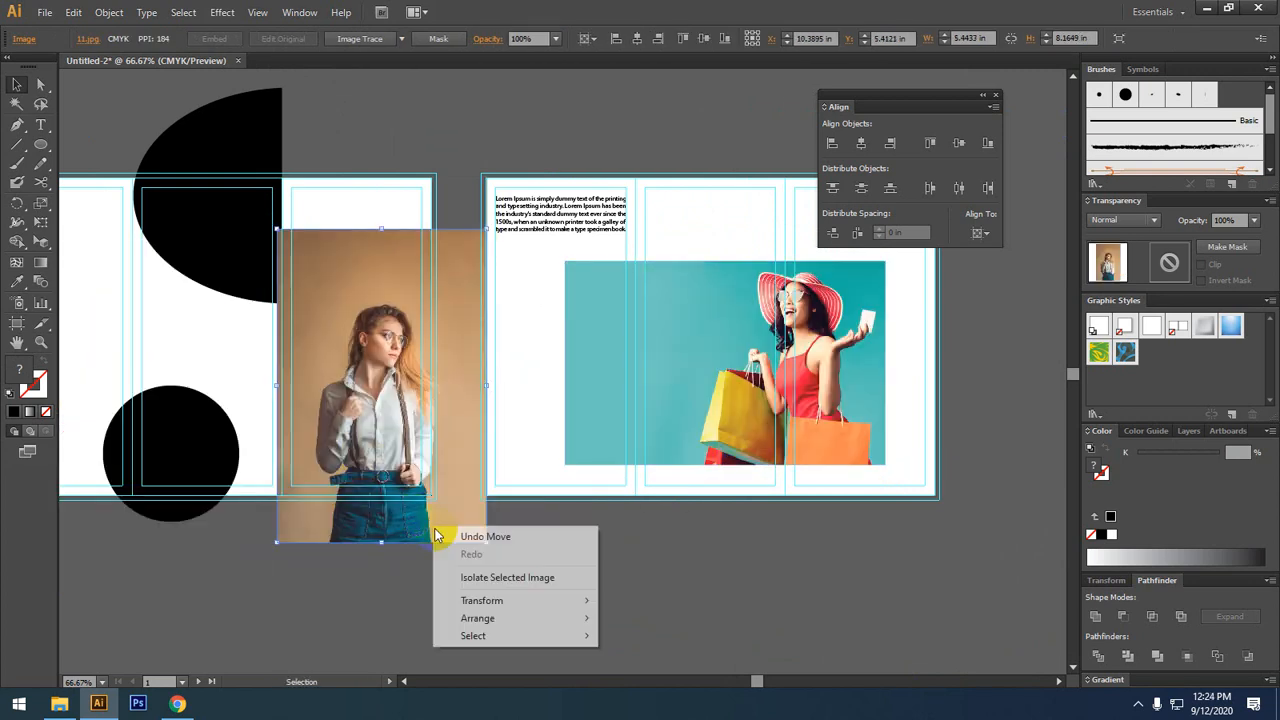
{"action": "mouse_move", "coordinate": [571, 620]}
{"action": "left_click", "coordinate": [648, 671]}
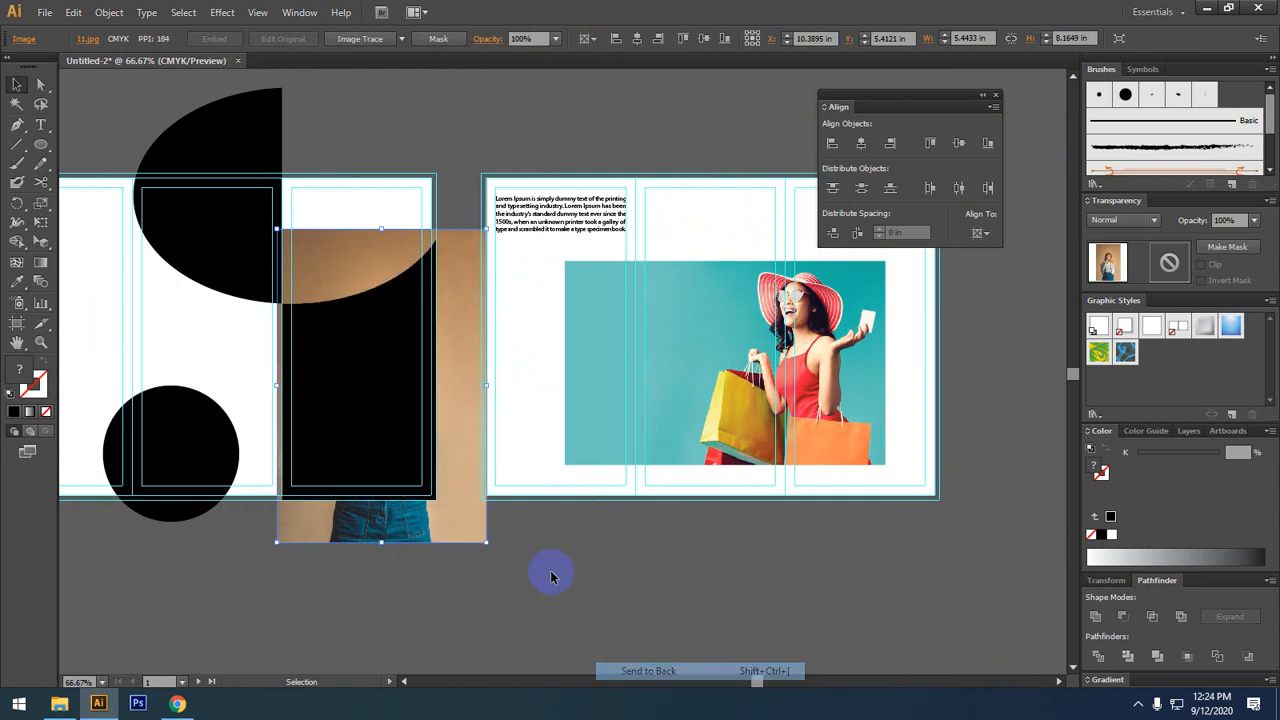
Step: Clip the portrait photo to the curved black panel shape with a clipping mask
{"action": "left_click", "coordinate": [386, 351], "text": "shift"}
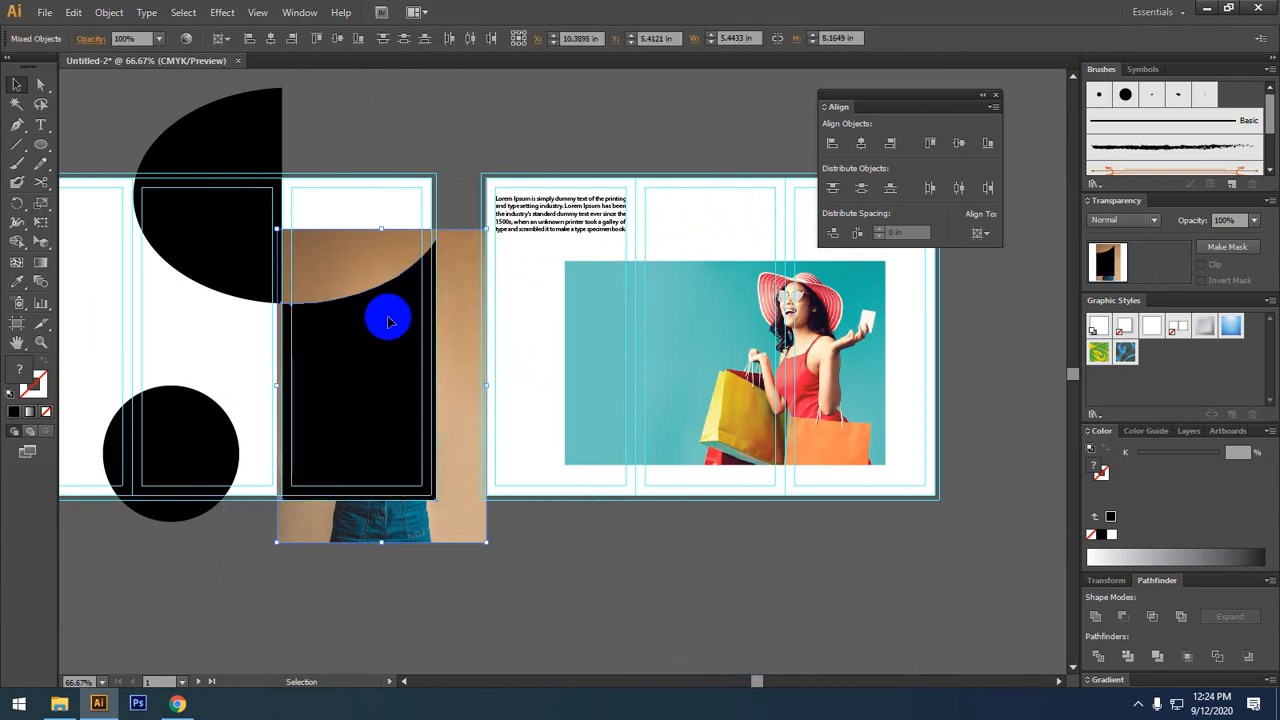
{"action": "right_click", "coordinate": [373, 350]}
{"action": "left_click", "coordinate": [428, 441]}
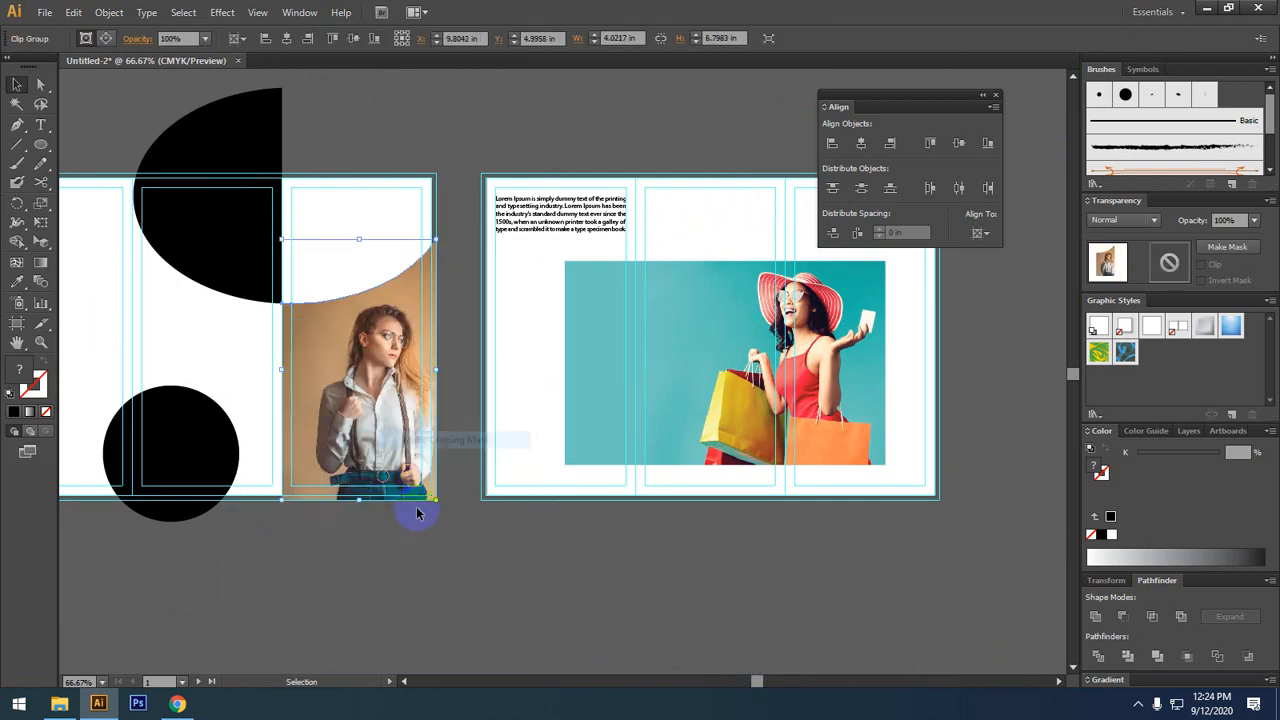
{"action": "left_click", "coordinate": [400, 546]}
Step: Isolate the portrait's clip group and nudge the photo about 0.38 in to the left inside its mask
{"action": "left_click_drag", "start_coordinate": [400, 546], "coordinate": [495, 516]}
{"action": "scroll", "coordinate": [476, 514], "scroll_direction": "up", "scroll_amount": 1}
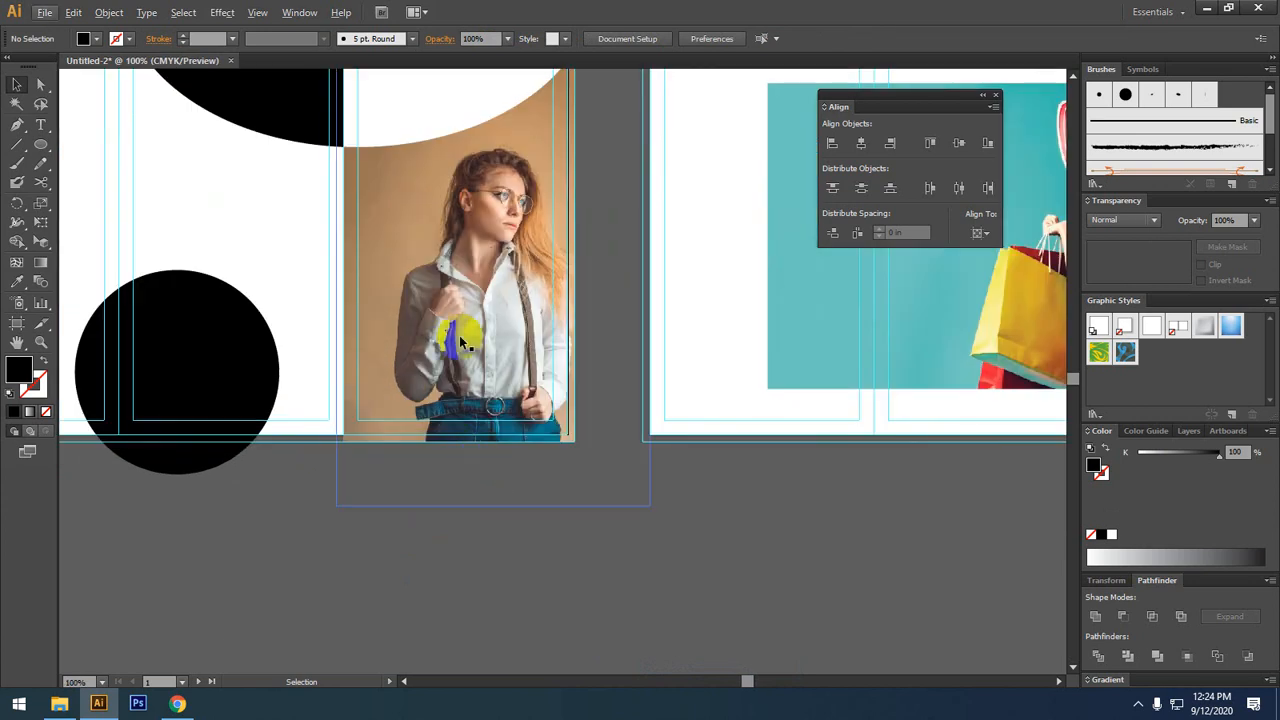
{"action": "left_click", "coordinate": [465, 310]}
{"action": "double_click", "coordinate": [487, 298]}
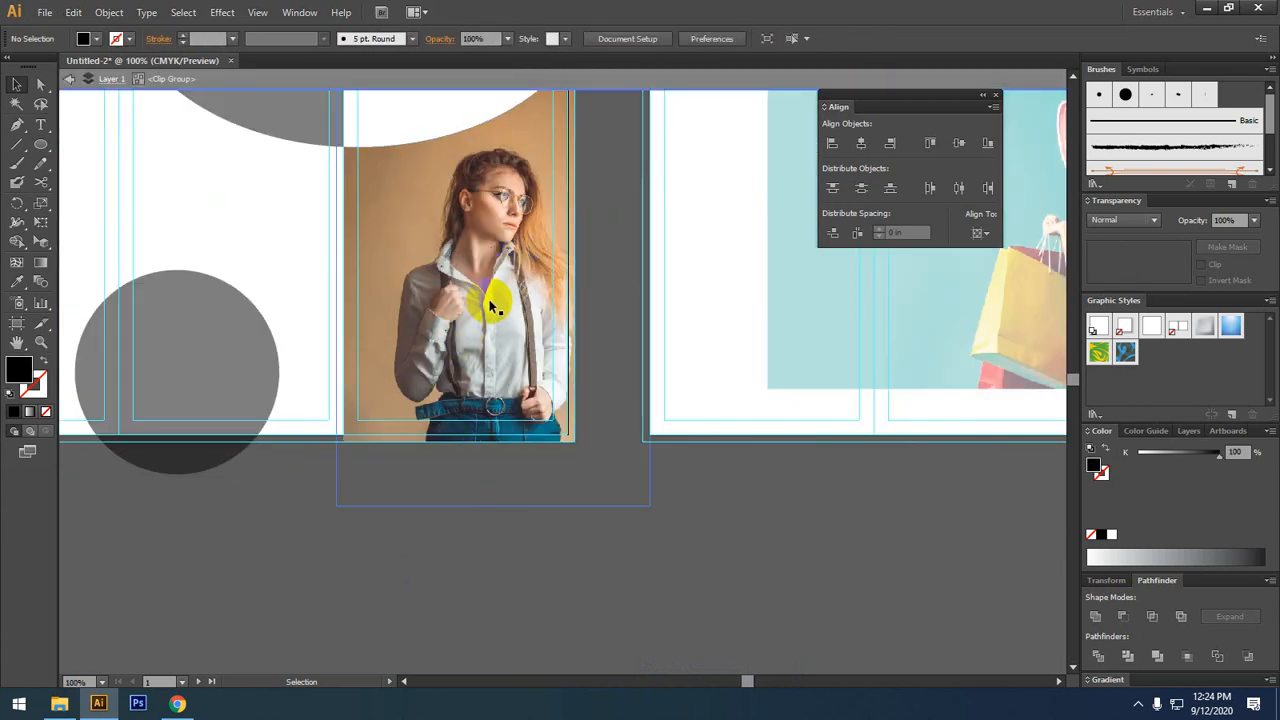
{"action": "left_click", "coordinate": [489, 299]}
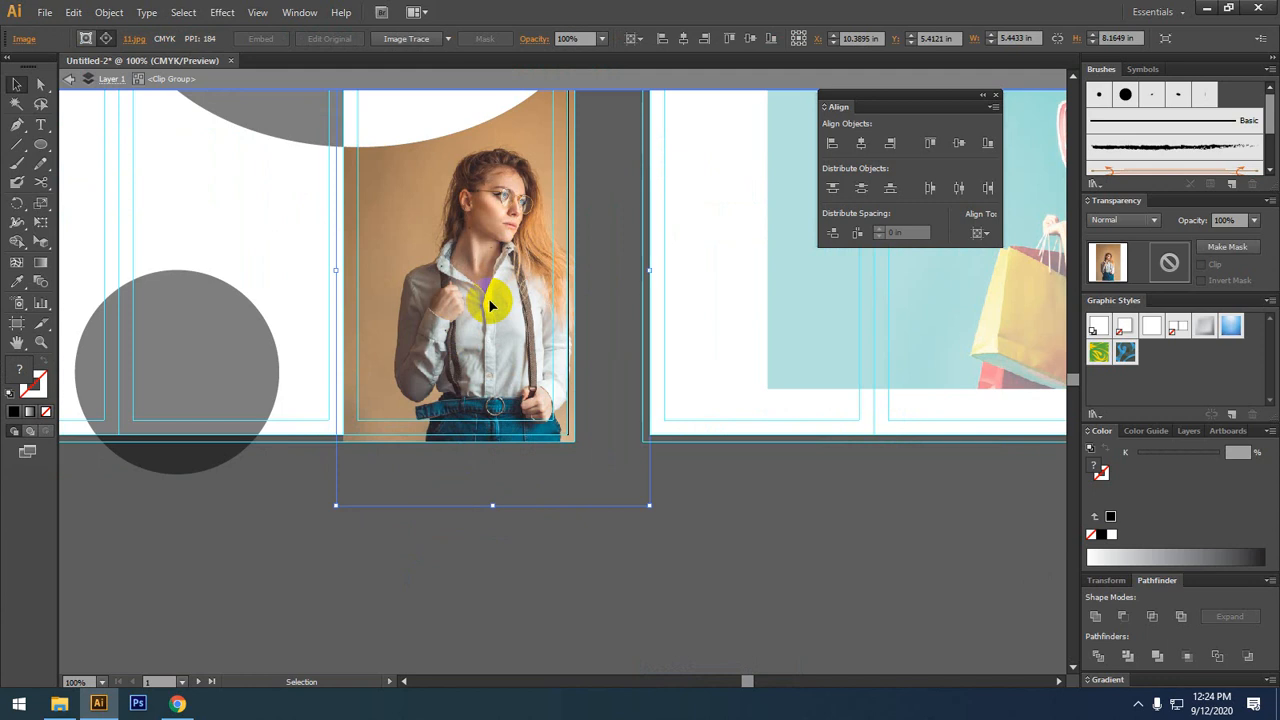
{"action": "key", "text": "Left"}
{"action": "key", "text": "Left"}
{"action": "key", "text": "Left"}
{"action": "key", "text": "Left"}
{"action": "key", "text": "Left"}
{"action": "key", "text": "Left"}
{"action": "key", "text": "Left"}
{"action": "key", "text": "Left"}
{"action": "key", "text": "Left"}
{"action": "key", "text": "Left"}
{"action": "key", "text": "Left"}
{"action": "key", "text": "Left"}
{"action": "key", "text": "Left"}
{"action": "key", "text": "Left"}
{"action": "key", "text": "Left"}
{"action": "key", "text": "Left"}
{"action": "key", "text": "Left"}
{"action": "key", "text": "Left"}
{"action": "key", "text": "Left"}
{"action": "key", "text": "Left"}
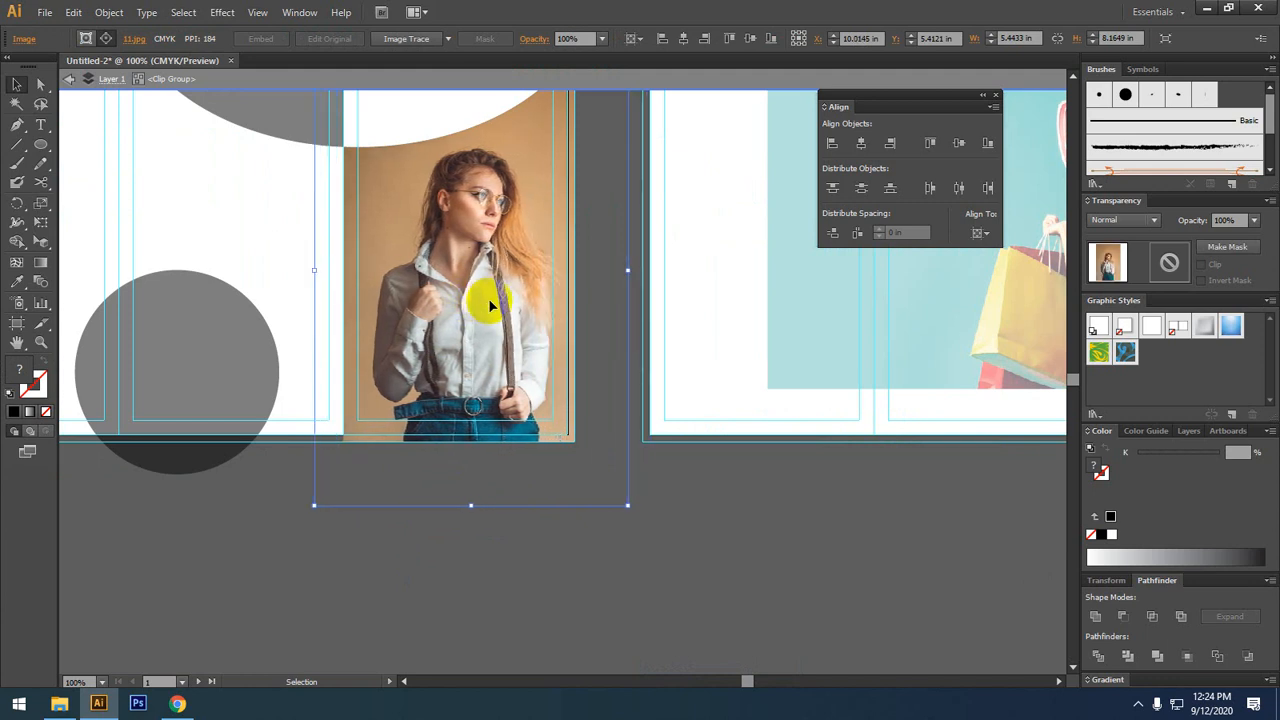
{"action": "double_click", "coordinate": [638, 97]}
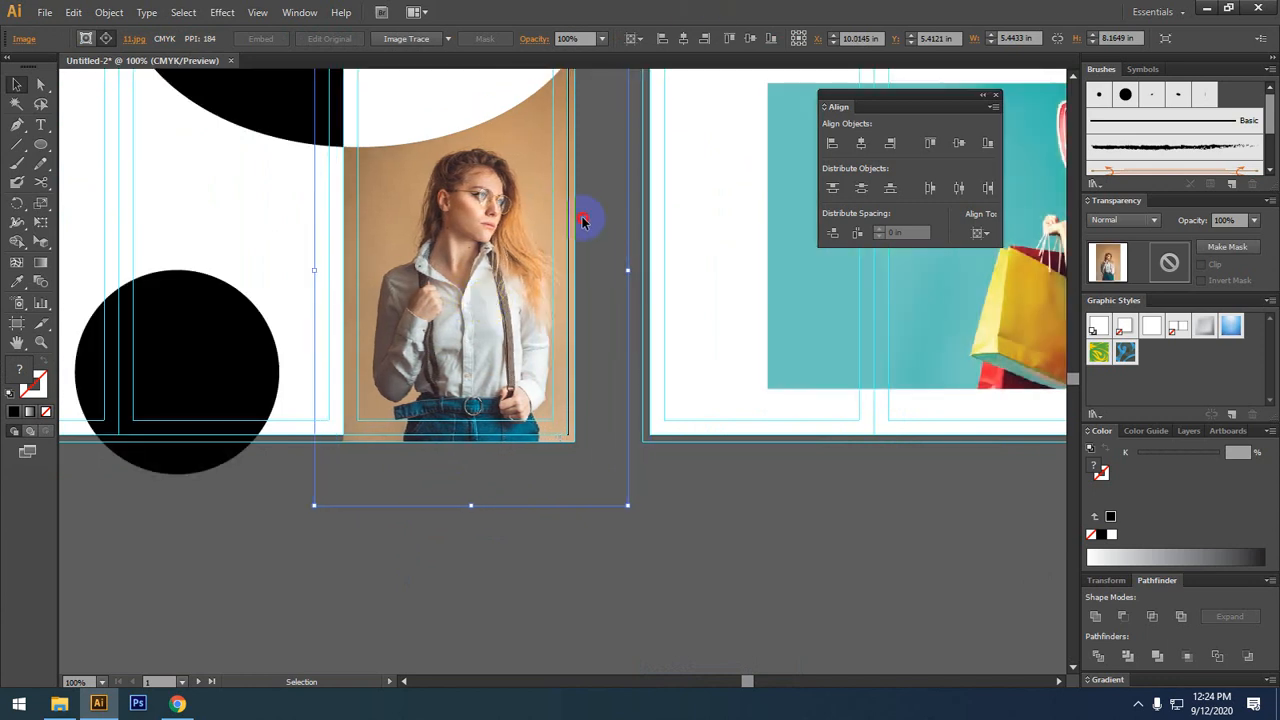
{"action": "left_click", "coordinate": [609, 547]}
Step: Move the shopping photo to the top bleed of the first artboard's middle panel and scale it to about 5.39 × 3.43 in
{"action": "left_click_drag", "start_coordinate": [780, 466], "coordinate": [694, 539]}
{"action": "left_click_drag", "start_coordinate": [966, 346], "coordinate": [480, 525]}
{"action": "left_click_drag", "start_coordinate": [588, 544], "coordinate": [385, 432]}
{"action": "left_click_drag", "start_coordinate": [280, 502], "coordinate": [414, 475]}
{"action": "left_click_drag", "start_coordinate": [141, 500], "coordinate": [316, 436]}
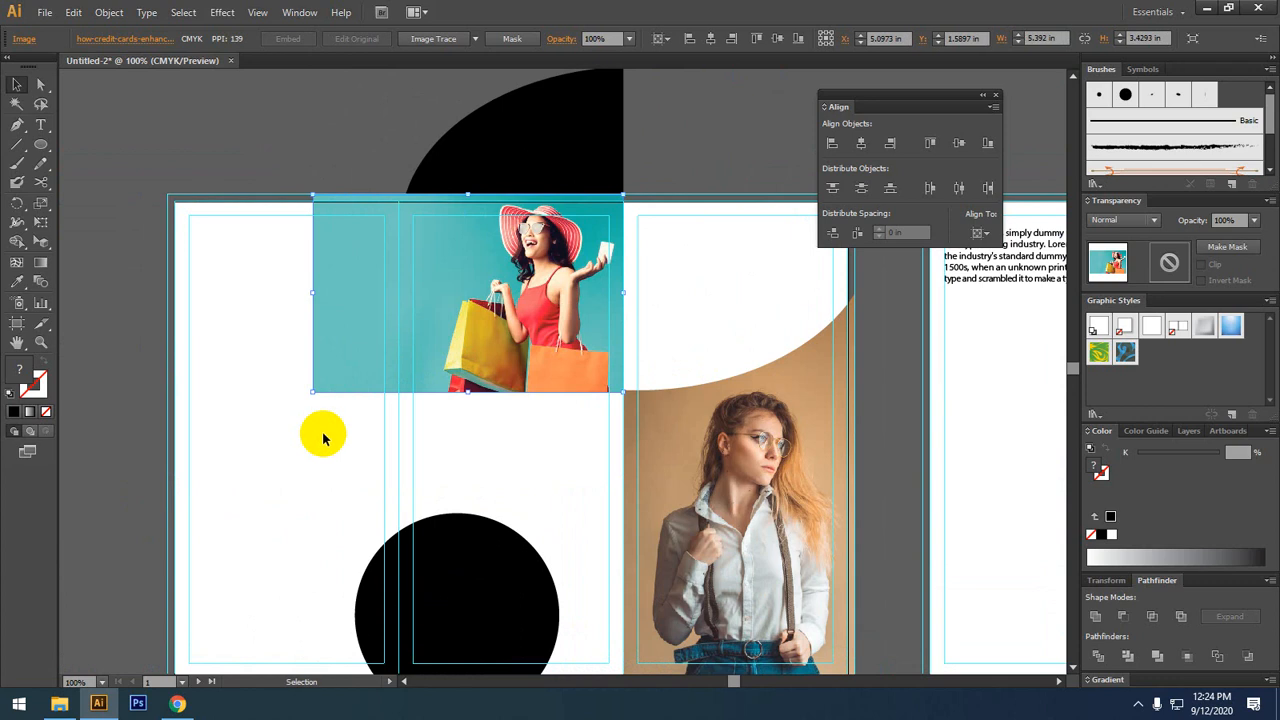
Step: Send the shopping photo to the back, behind the black half-ellipse
{"action": "right_click", "coordinate": [339, 272]}
{"action": "left_click", "coordinate": [337, 243]}
{"action": "right_click", "coordinate": [337, 243]}
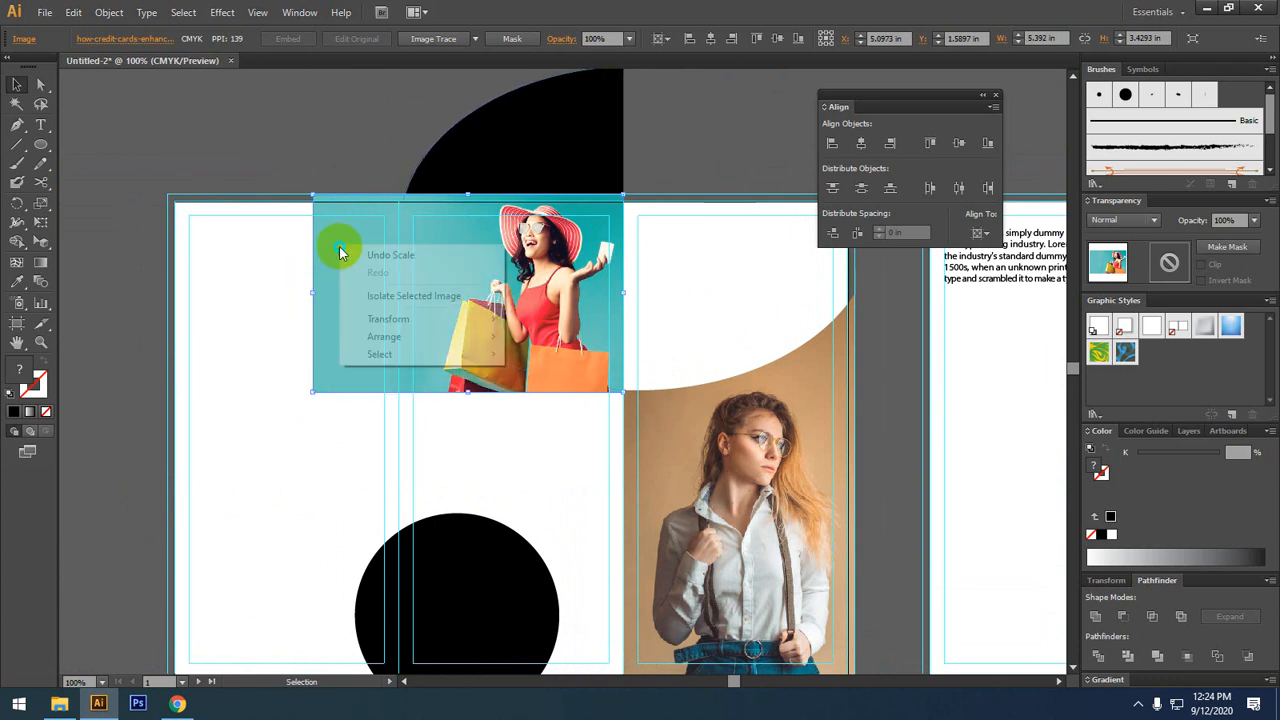
{"action": "left_click", "coordinate": [574, 392]}
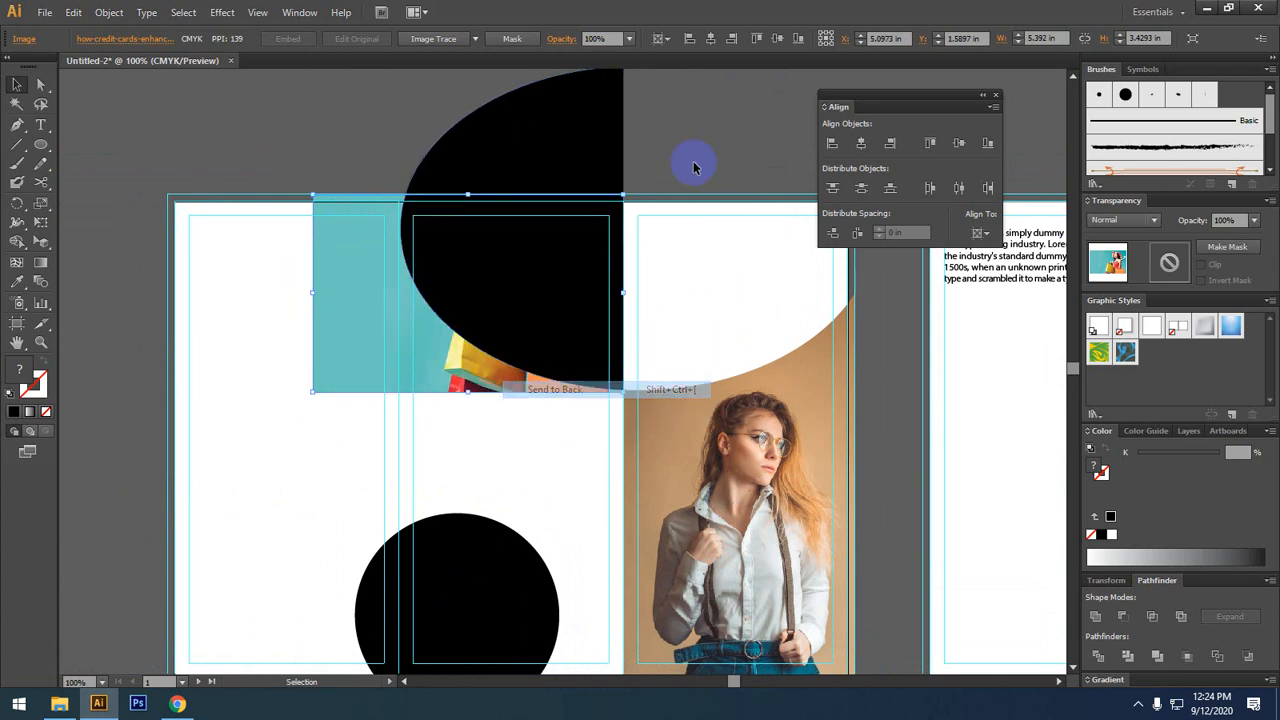
Step: Try to clip the shopping photo to the black half-ellipse above the middle panel
{"action": "left_click", "coordinate": [514, 263]}
{"action": "right_click", "coordinate": [485, 284]}
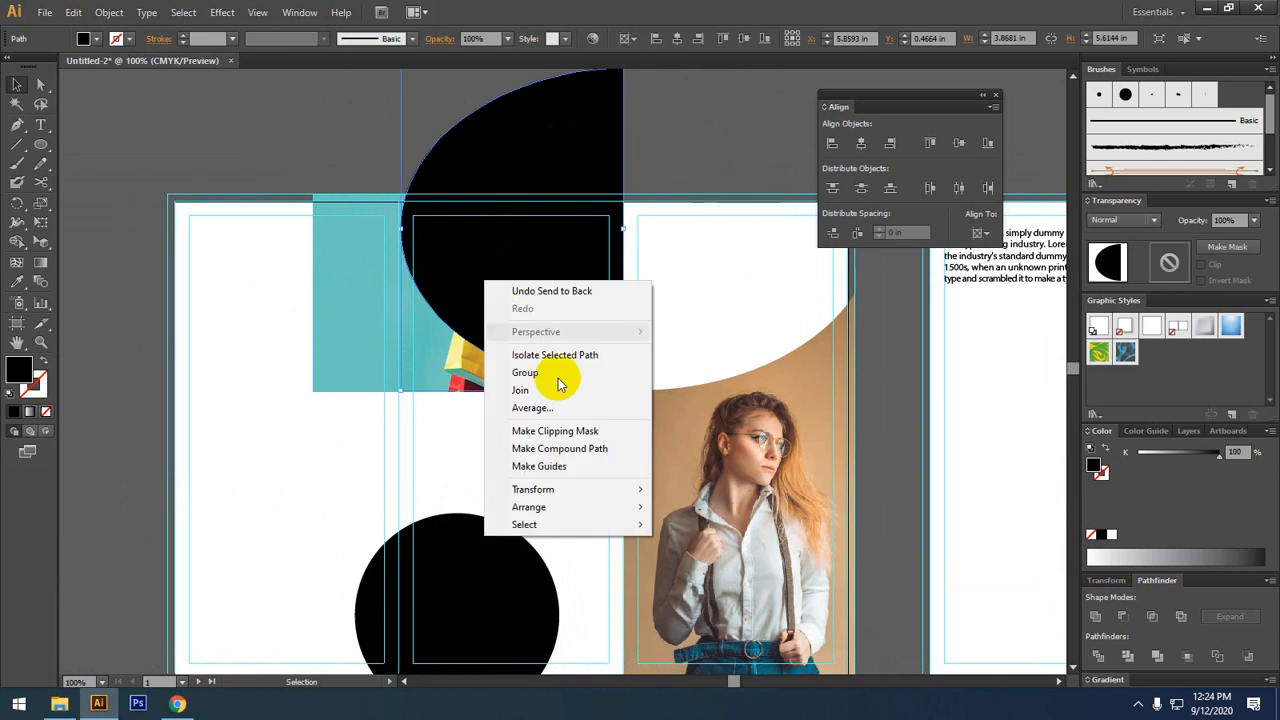
{"action": "left_click", "coordinate": [560, 431]}
{"action": "left_click", "coordinate": [793, 373]}
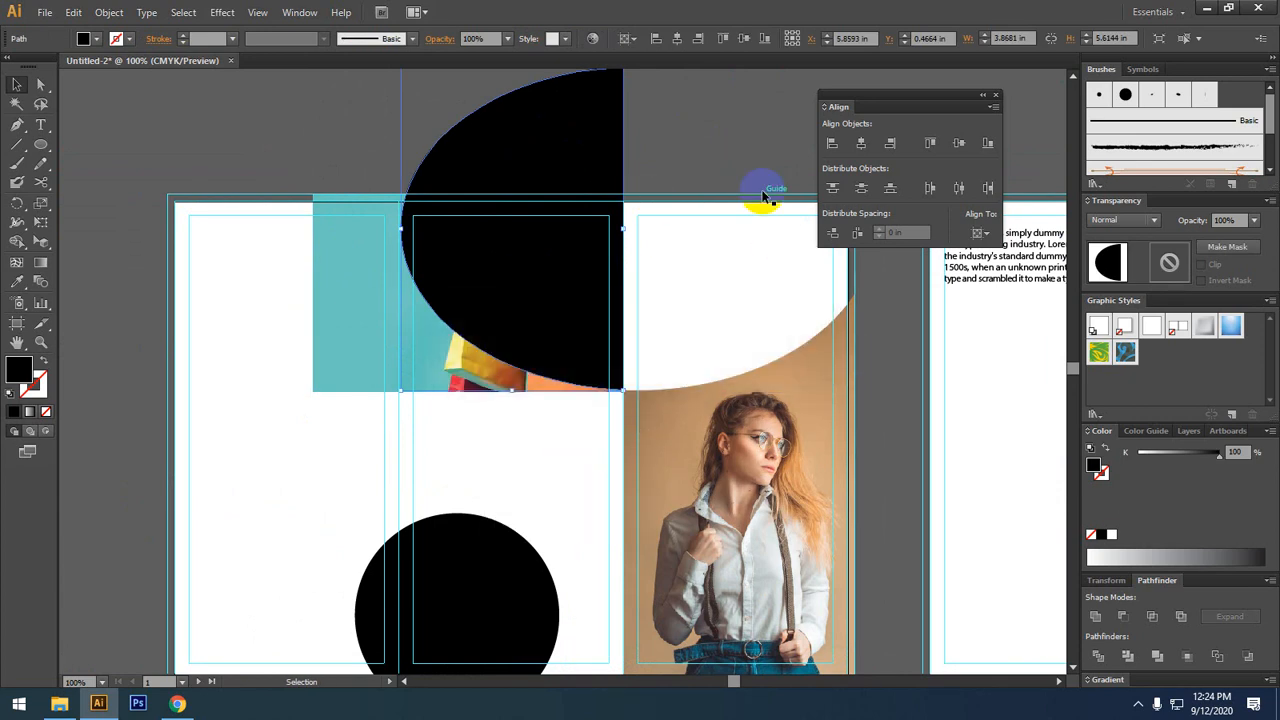
{"action": "left_click", "coordinate": [305, 308], "text": "shift"}
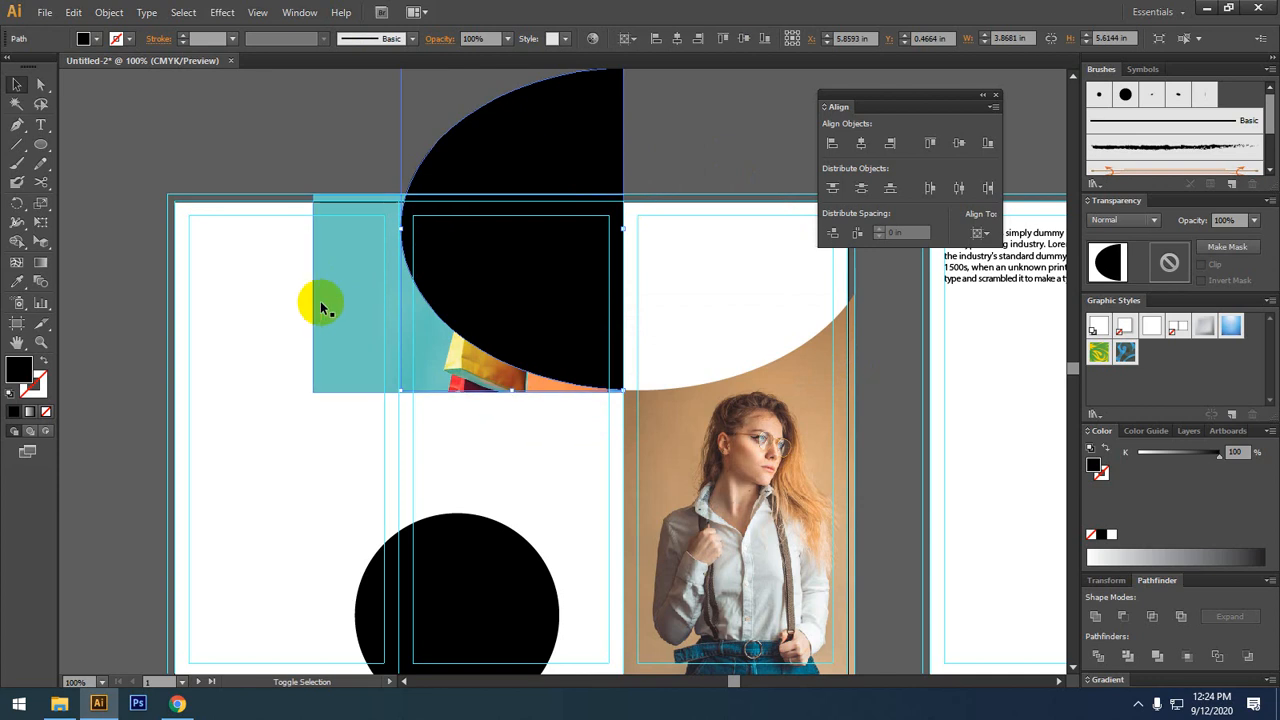
{"action": "right_click", "coordinate": [508, 263]}
{"action": "left_click", "coordinate": [581, 359]}
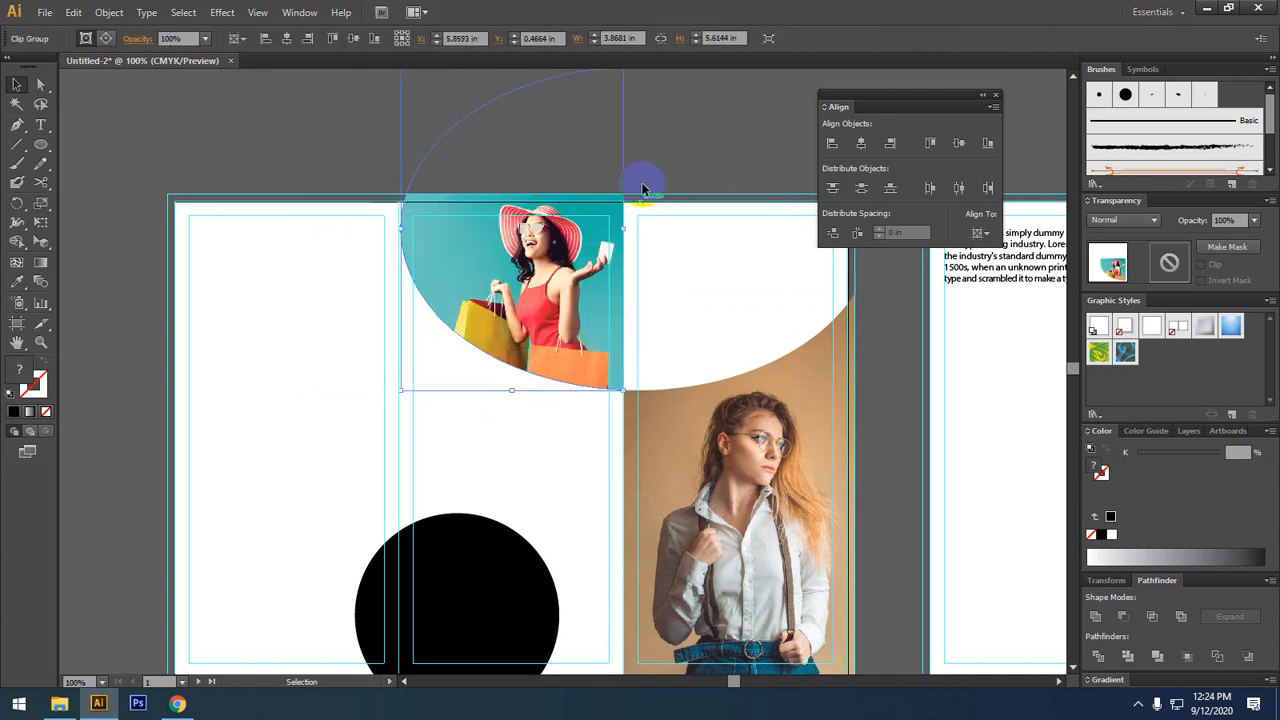
{"action": "left_click", "coordinate": [657, 194]}
{"action": "scroll", "coordinate": [603, 229], "scroll_direction": "down", "scroll_amount": 3}
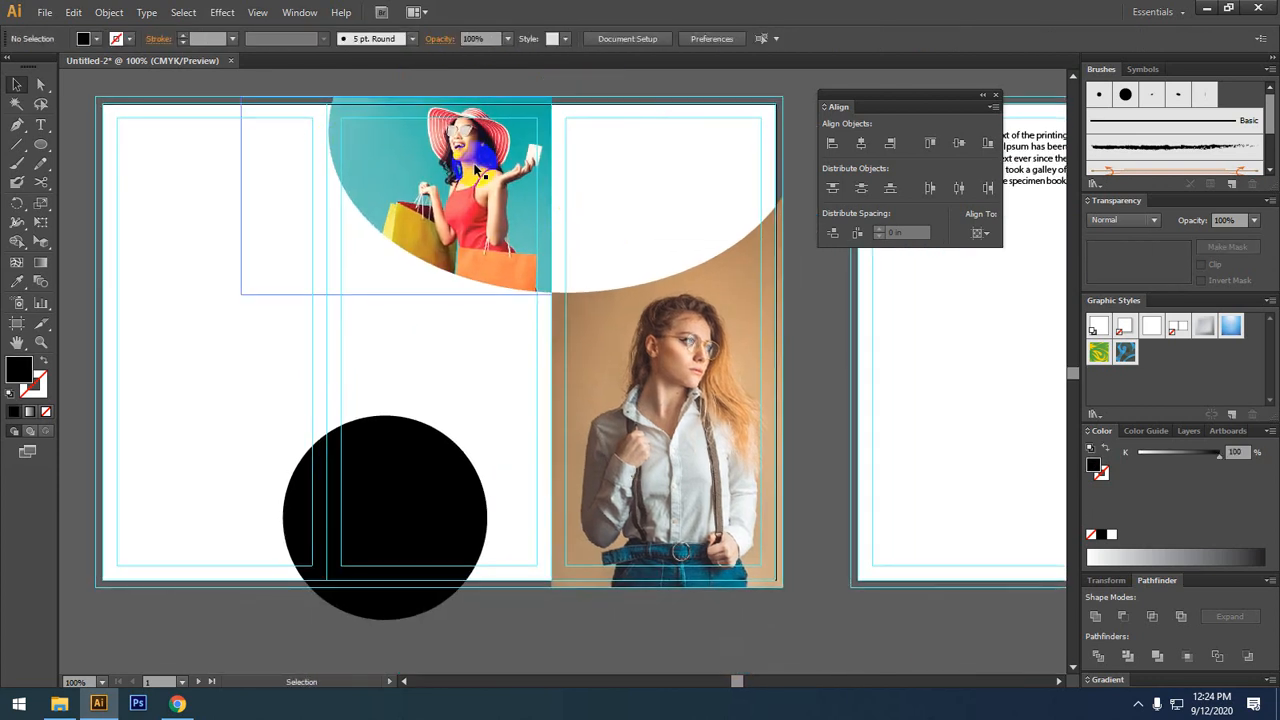
Step: Undo the clipping mask and duplicate the shopping photo down behind the black circle
{"action": "key", "text": "ctrl+z"}
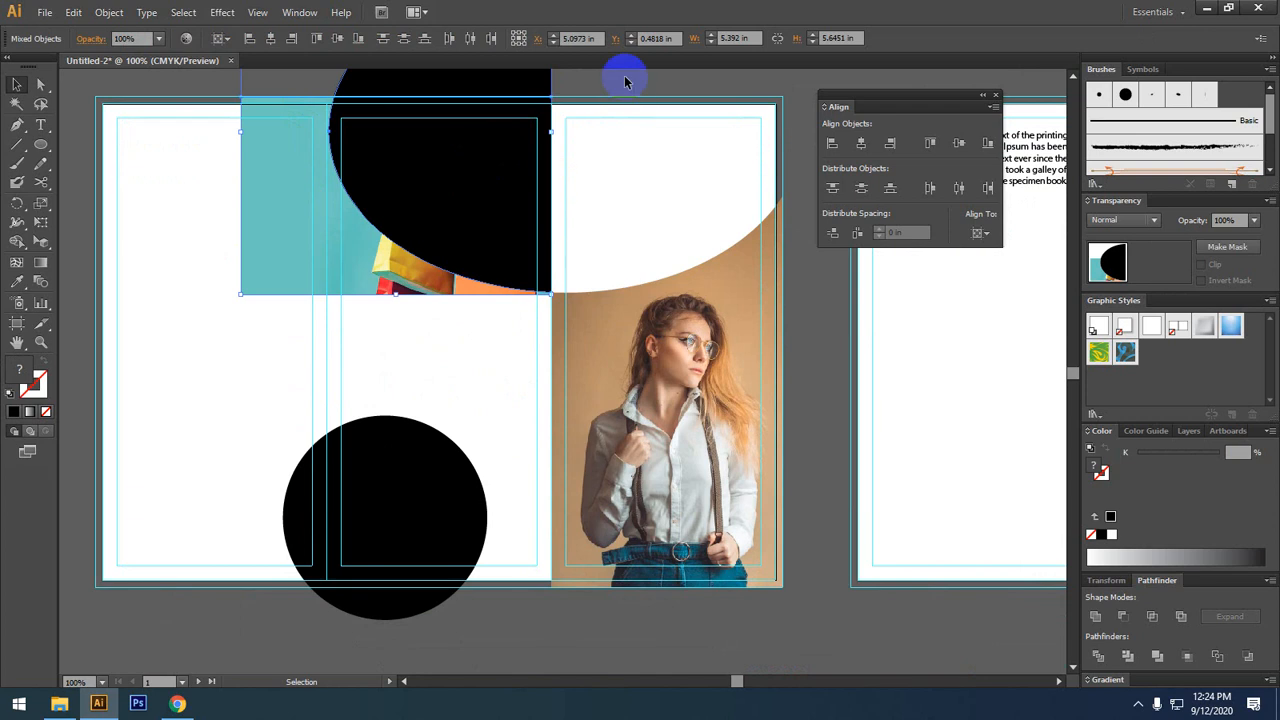
{"action": "left_click_drag", "start_coordinate": [333, 278], "coordinate": [223, 598]}
Step: Select the upper shopping photo with the black half-ellipse and make a clipping mask from them
{"action": "left_click", "coordinate": [506, 180]}
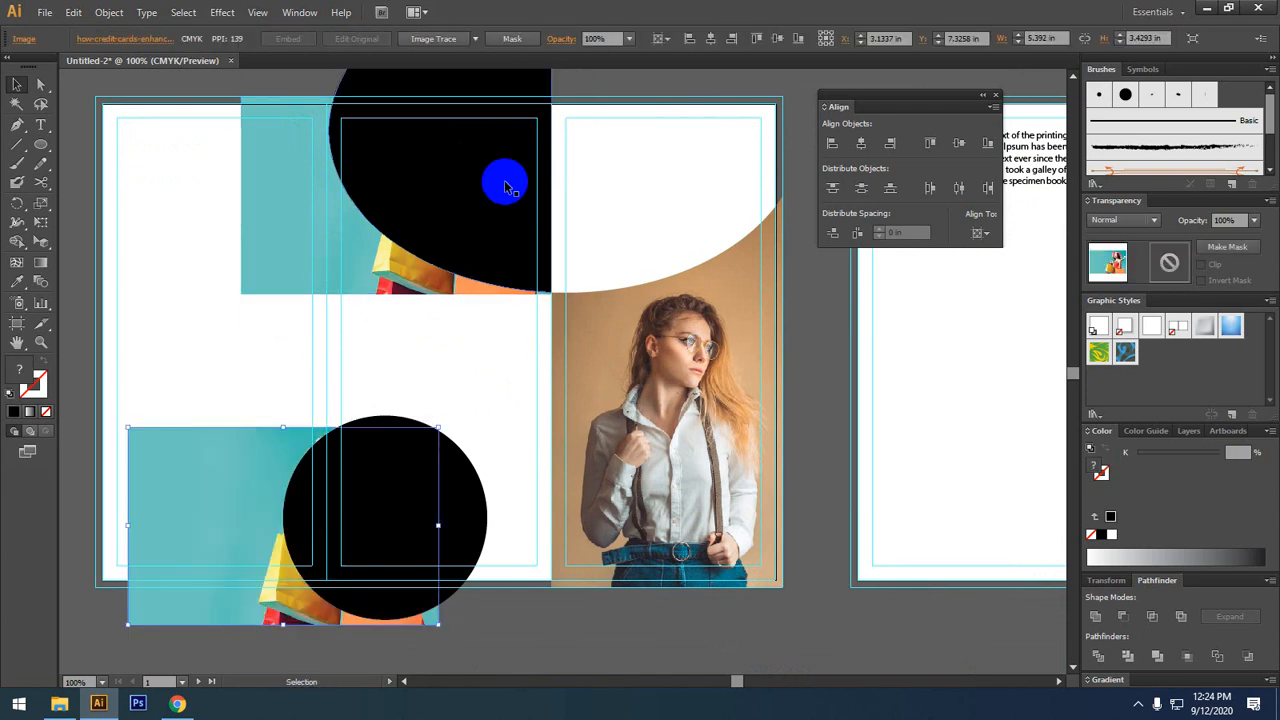
{"action": "left_click", "coordinate": [375, 278], "text": "shift"}
{"action": "right_click", "coordinate": [443, 200]}
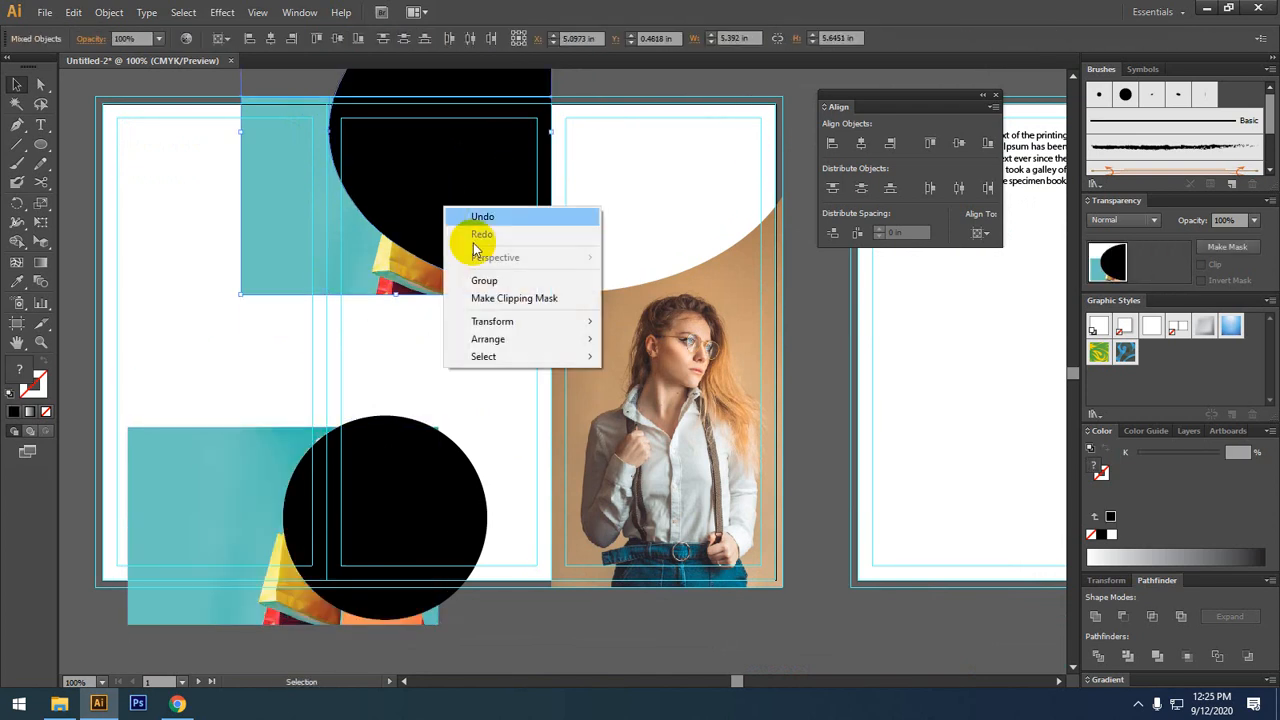
{"action": "left_click", "coordinate": [515, 279]}
{"action": "right_click", "coordinate": [471, 200]}
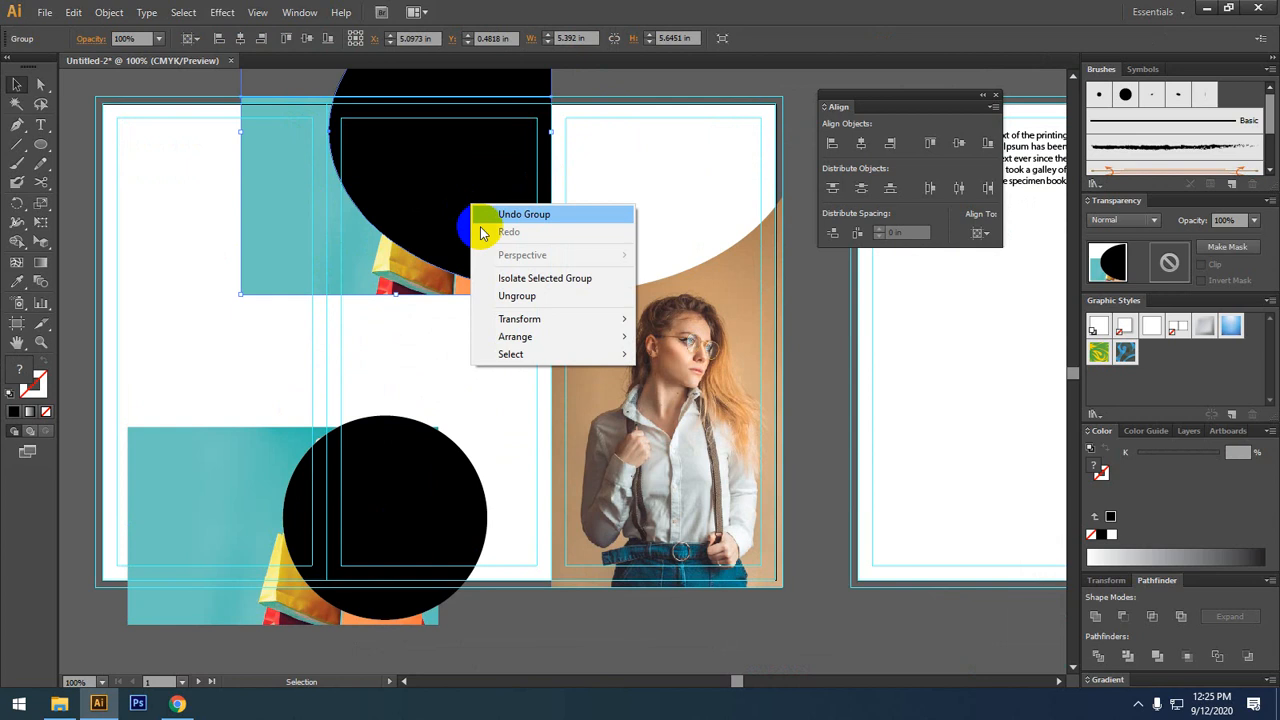
{"action": "left_click", "coordinate": [512, 295]}
{"action": "right_click", "coordinate": [440, 175]}
{"action": "left_click", "coordinate": [528, 263]}
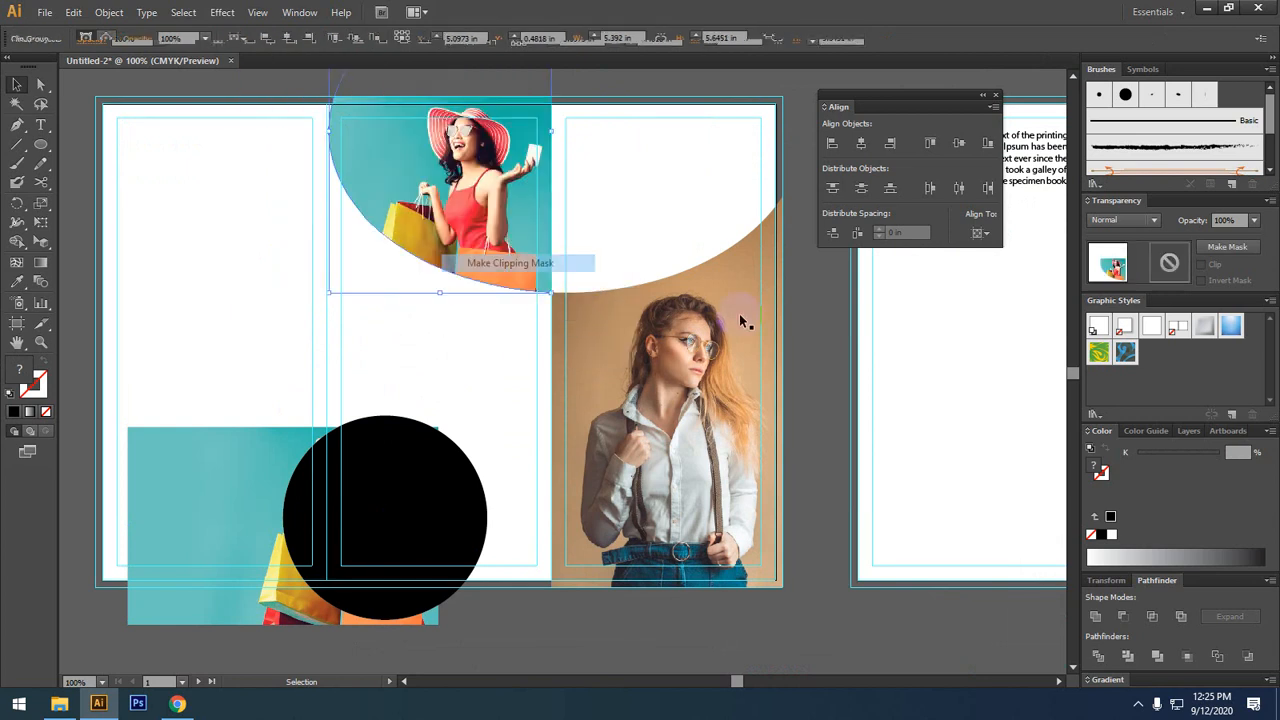
{"action": "left_click", "coordinate": [827, 402]}
Step: Shift the copied shopping photo so the woman sits behind the black circle, and clip it to the circle
{"action": "left_click_drag", "start_coordinate": [827, 403], "coordinate": [808, 317]}
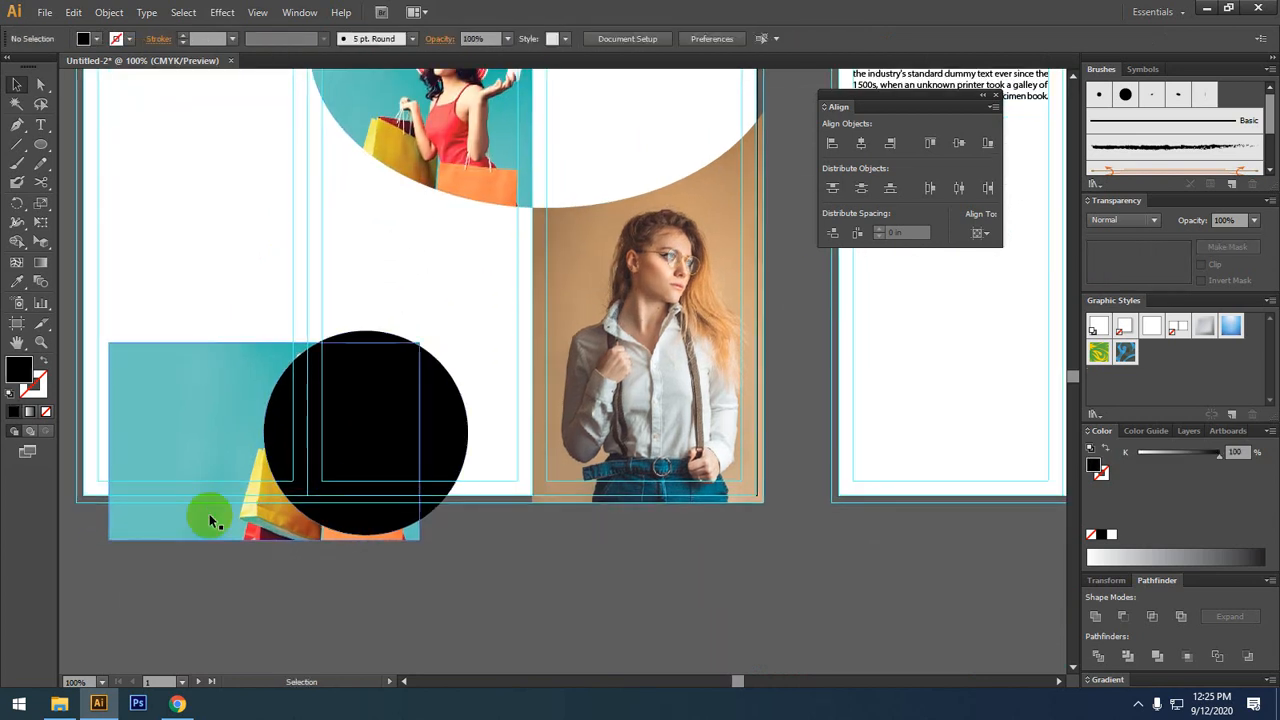
{"action": "left_click_drag", "start_coordinate": [214, 518], "coordinate": [280, 500]}
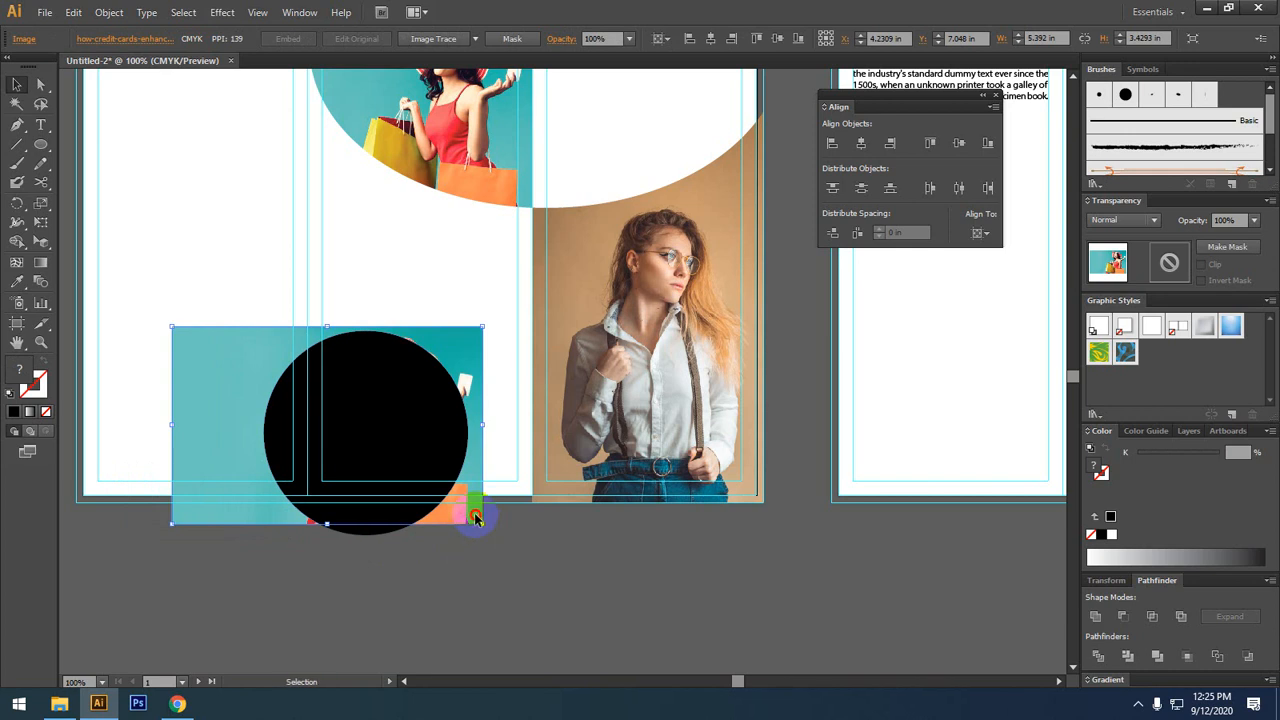
{"action": "left_click_drag", "start_coordinate": [467, 517], "coordinate": [453, 515]}
{"action": "left_click", "coordinate": [371, 409], "text": "shift"}
{"action": "right_click", "coordinate": [374, 409]}
{"action": "left_click", "coordinate": [443, 500]}
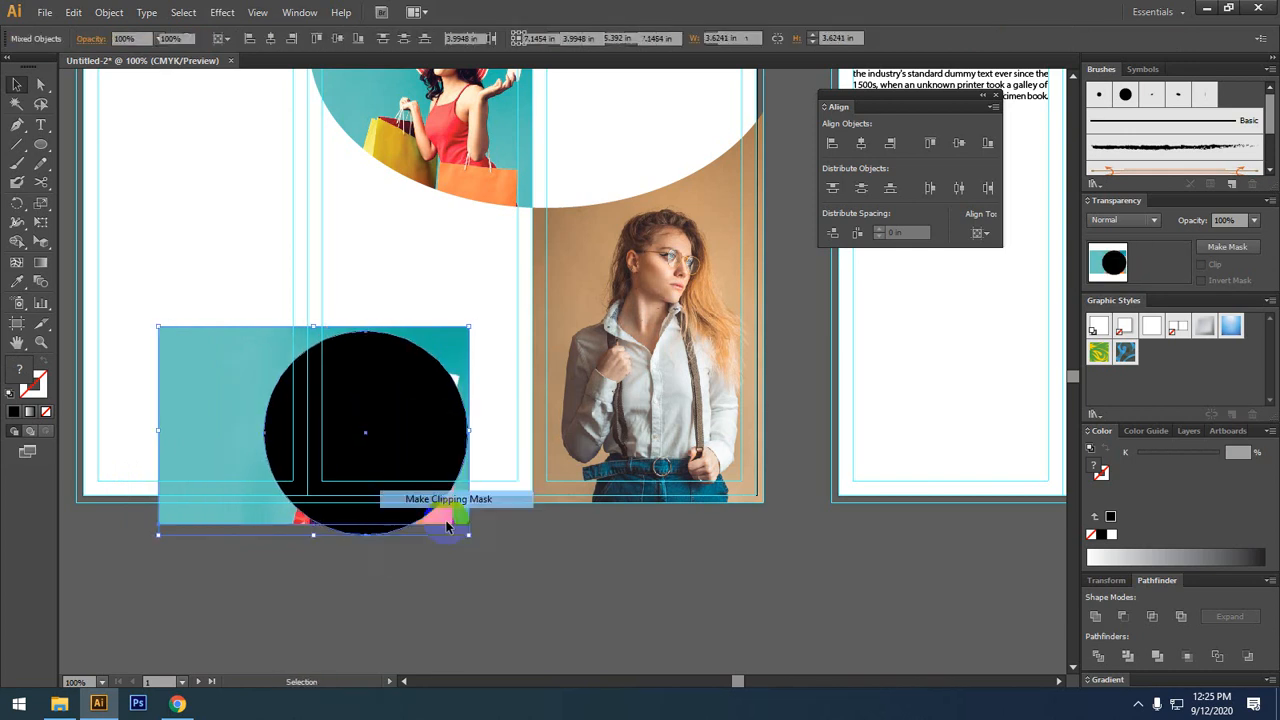
{"action": "left_click", "coordinate": [449, 520]}
Step: Draw a black circle about 1.39 in across in the white area at the top of the third panel
{"action": "scroll", "coordinate": [449, 504], "scroll_direction": "down", "scroll_amount": 1}
{"action": "left_click_drag", "start_coordinate": [526, 540], "coordinate": [298, 591]}
{"action": "scroll", "coordinate": [230, 547], "scroll_direction": "up", "scroll_amount": 1}
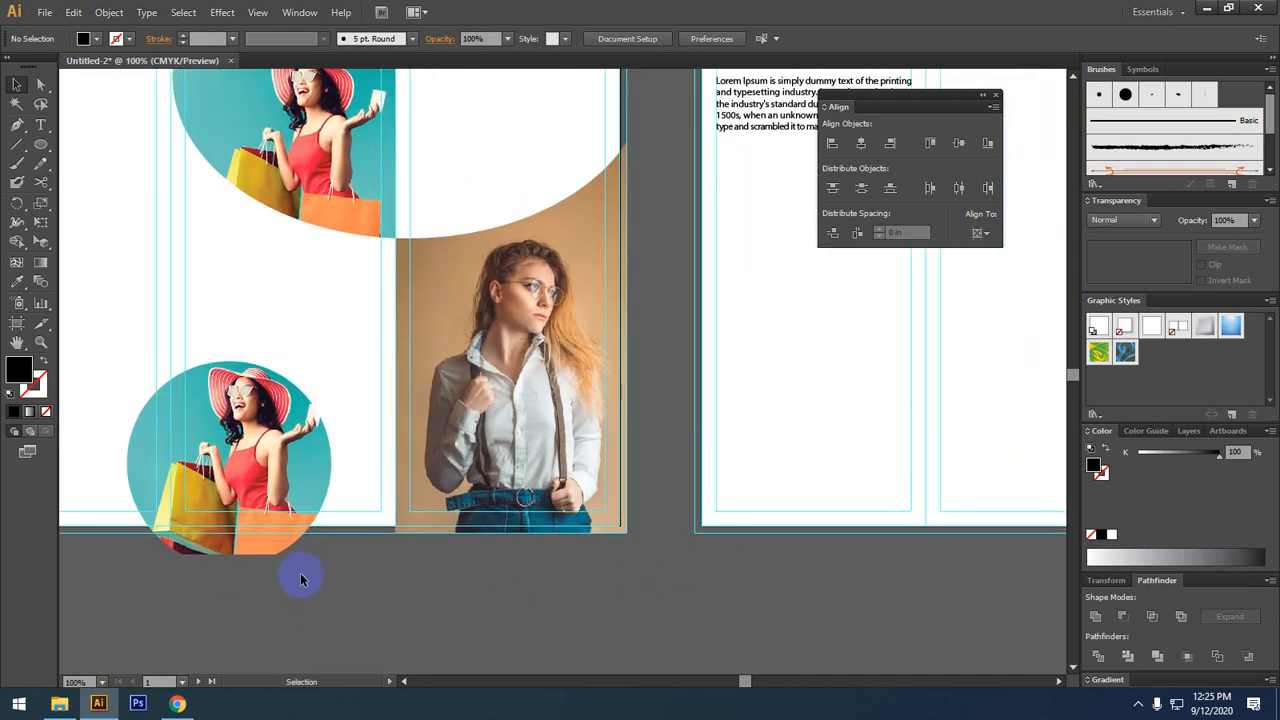
{"action": "left_click", "coordinate": [41, 145]}
{"action": "left_click_drag", "start_coordinate": [450, 154], "coordinate": [375, 303]}
{"action": "left_click_drag", "start_coordinate": [370, 234], "coordinate": [450, 270]}
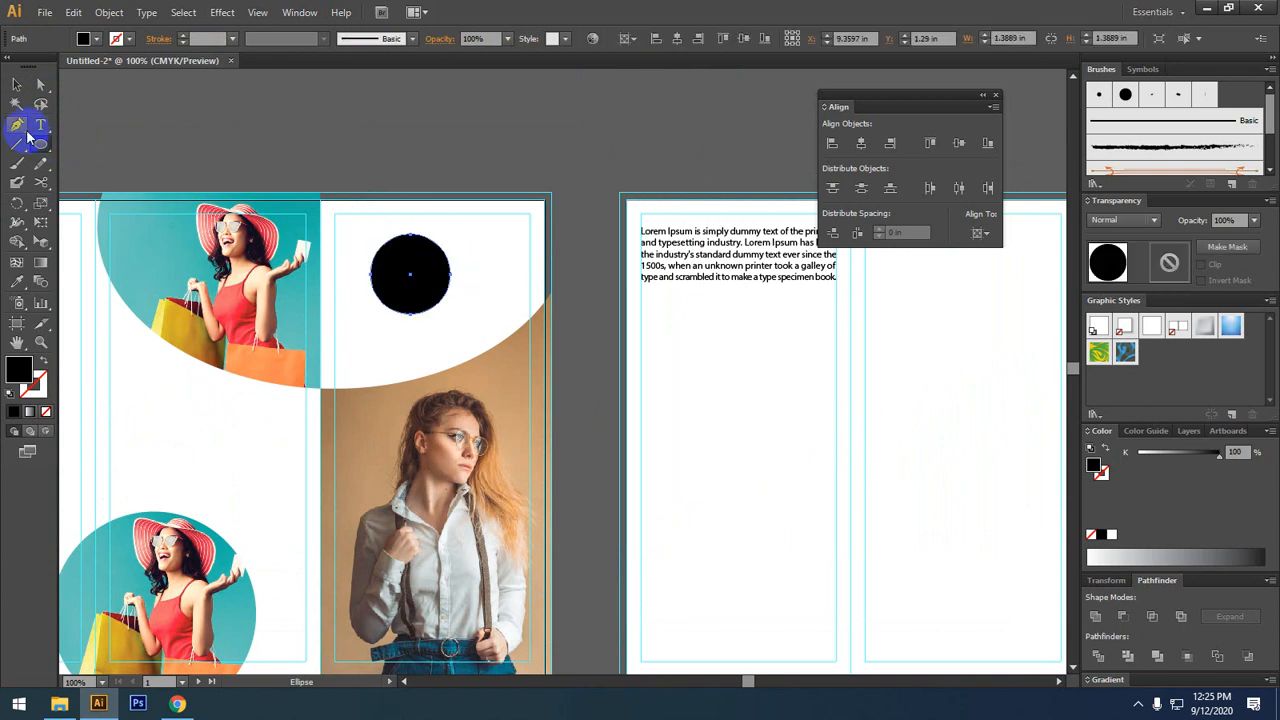
Step: Replace the black circle with a black hexagon about 0.95 in wide at the upper inner corner of the third panel's margin guides
{"action": "key", "text": "Delete"}
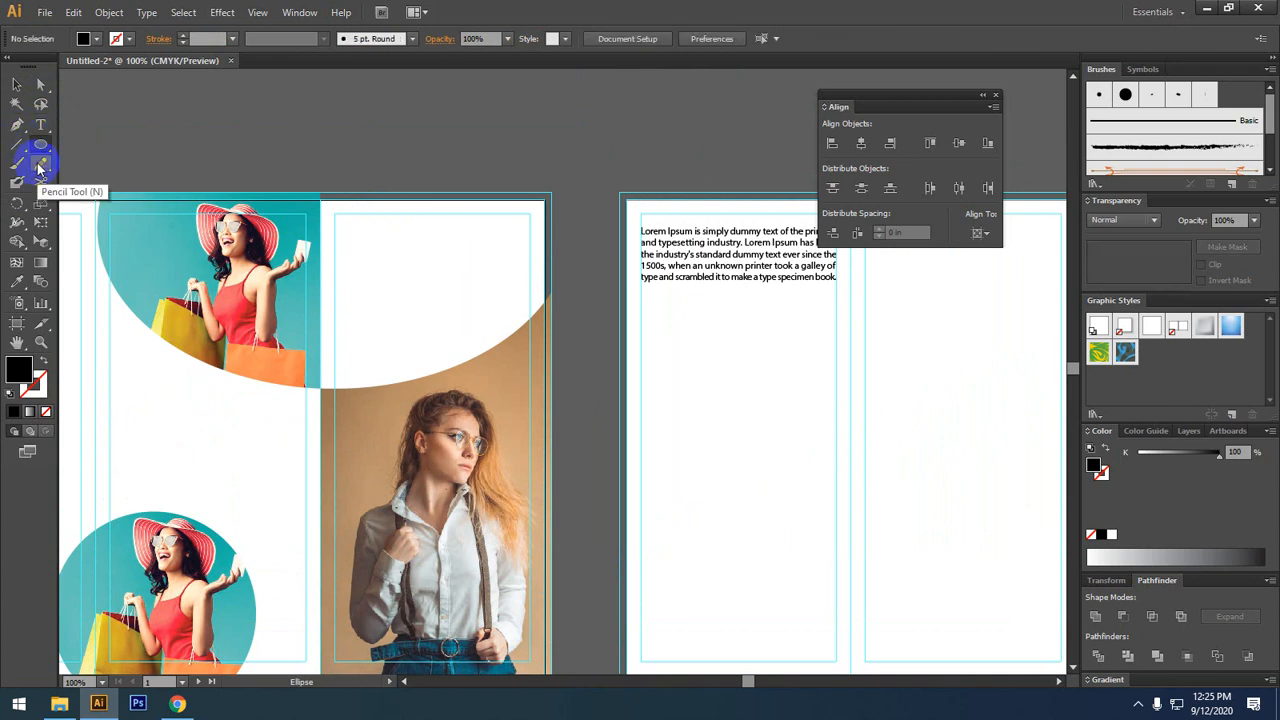
{"action": "left_click", "coordinate": [41, 144]}
{"action": "left_click", "coordinate": [118, 201]}
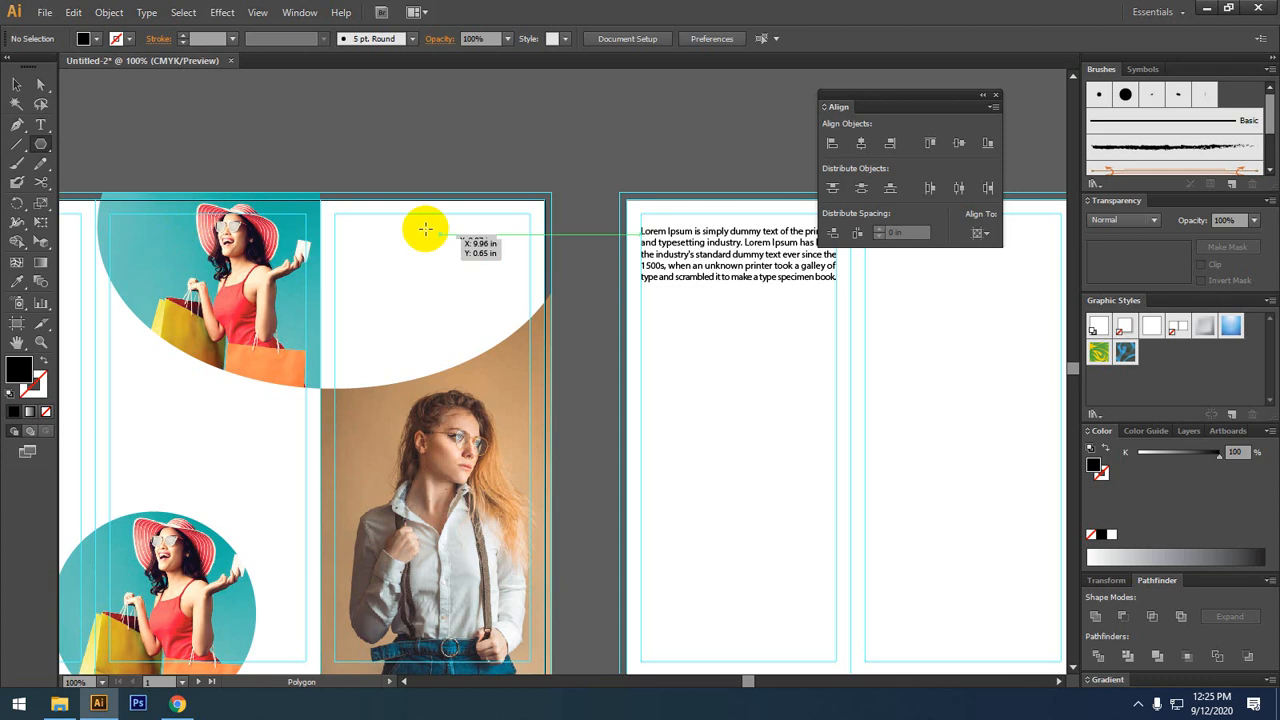
{"action": "left_click_drag", "start_coordinate": [349, 234], "coordinate": [362, 257]}
{"action": "left_click", "coordinate": [17, 84]}
{"action": "left_click_drag", "start_coordinate": [421, 289], "coordinate": [354, 243]}
{"action": "scroll", "coordinate": [354, 222], "scroll_direction": "up", "scroll_amount": 1}
{"action": "left_click", "coordinate": [375, 231]}
{"action": "left_click", "coordinate": [291, 222]}
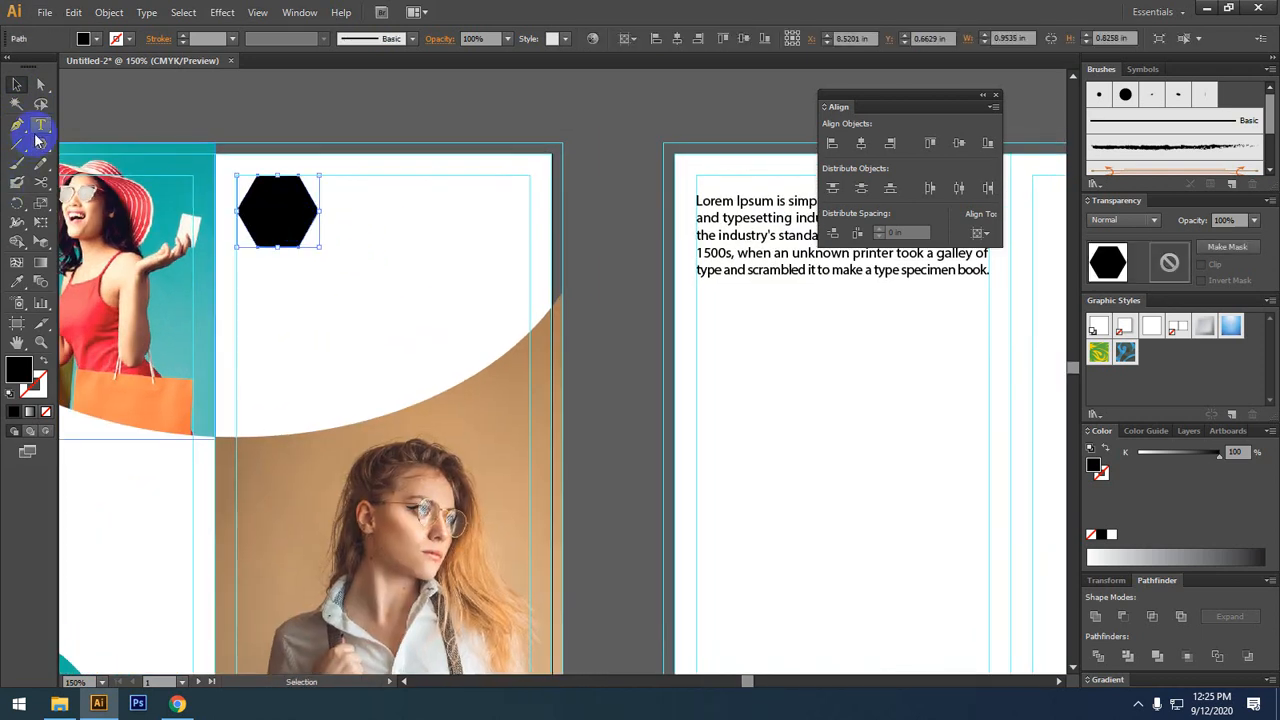
Step: Add the text LOGO and enlarge it to about 36.8 pt beside the black hexagon
{"action": "left_click", "coordinate": [40, 124]}
{"action": "left_click", "coordinate": [351, 202]}
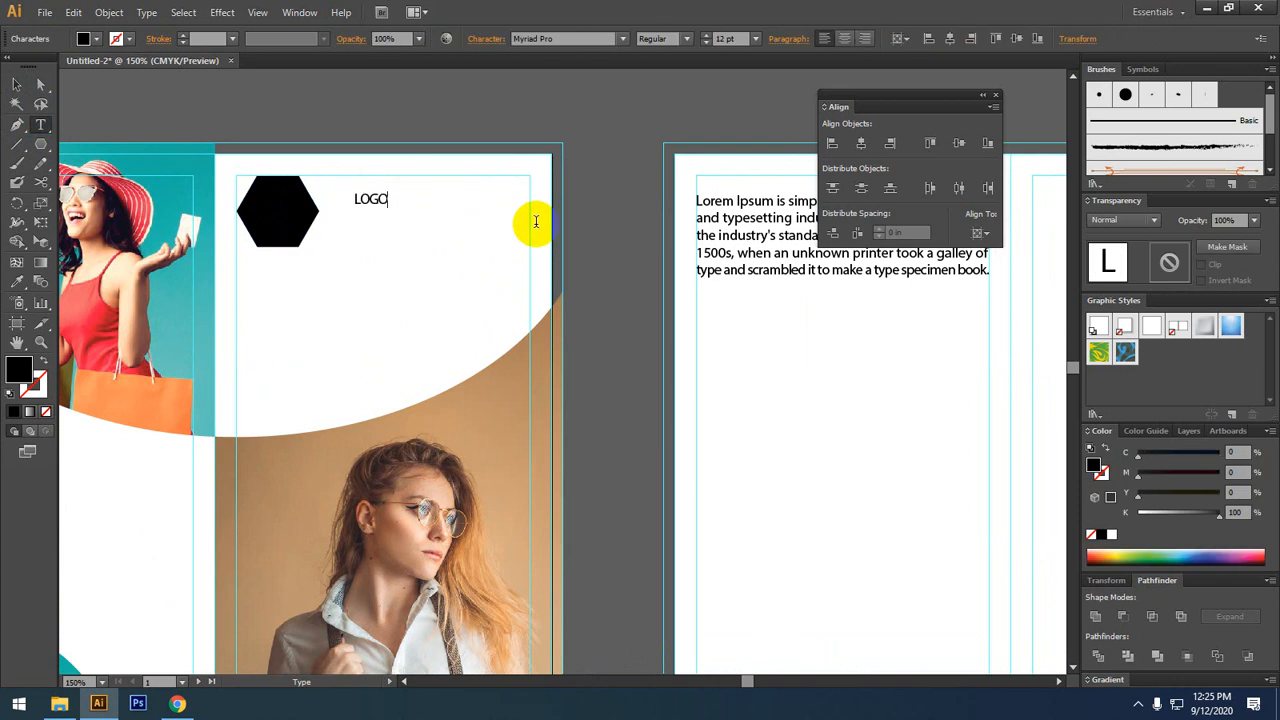
{"action": "type", "text": "LOGO"}
{"action": "left_click", "coordinate": [16, 84]}
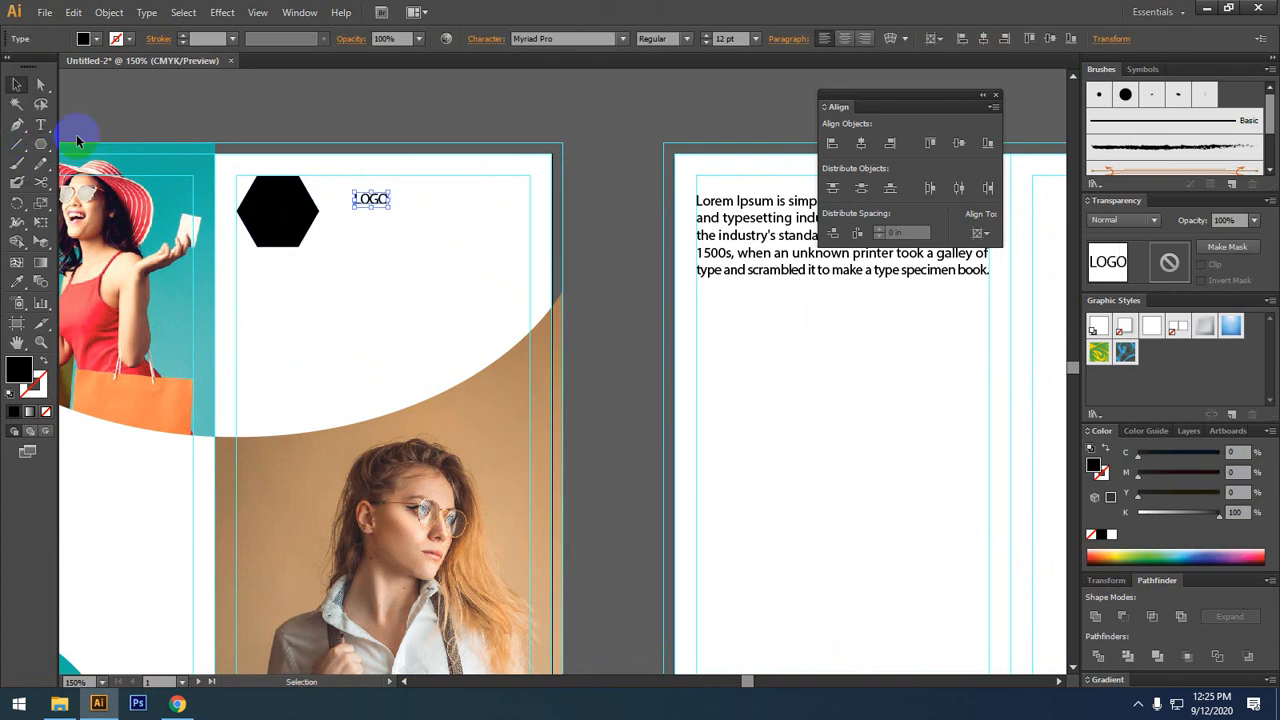
{"action": "mouse_move", "coordinate": [389, 210]}
{"action": "left_mouse_down"}
{"action": "mouse_move", "coordinate": [458, 247]}
{"action": "mouse_move", "coordinate": [395, 220]}
{"action": "left_mouse_up"}
Step: Duplicate the hexagon in place, shrink the copy to about 0.79 in wide and fill it with CMYK red 0, 100, 100, 0
{"action": "left_click", "coordinate": [299, 235]}
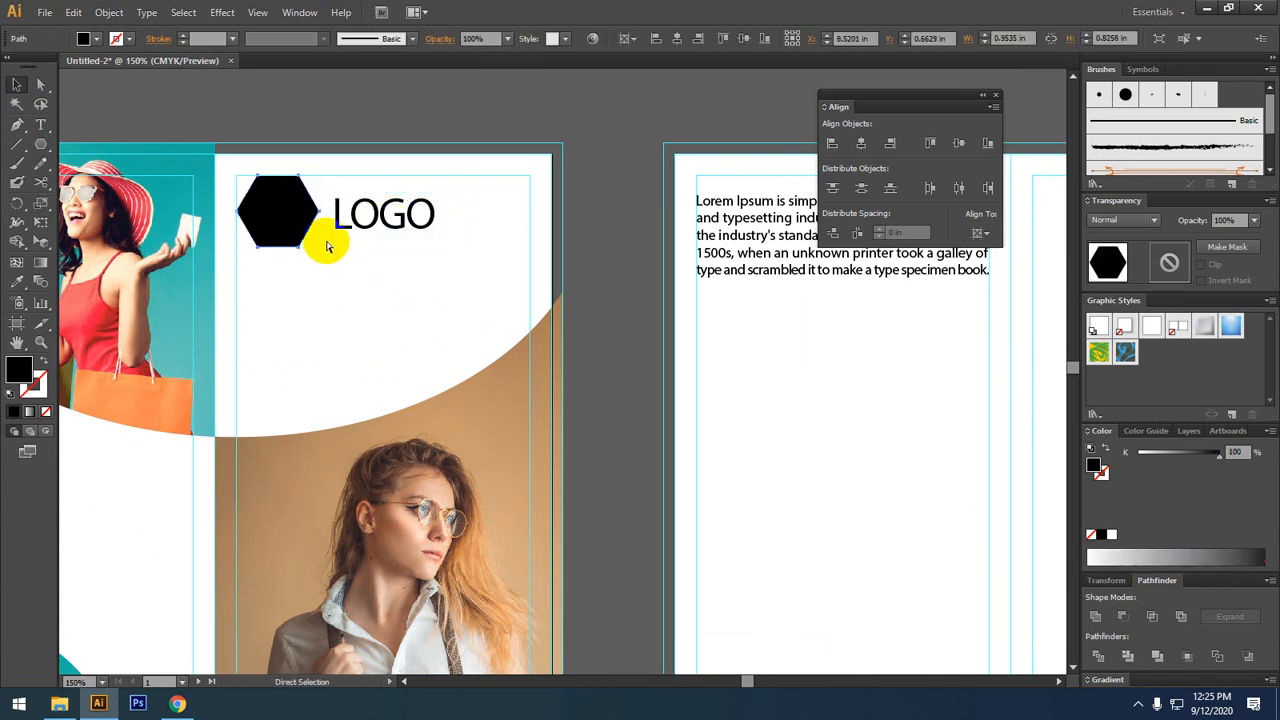
{"action": "left_click_drag", "start_coordinate": [322, 252], "coordinate": [313, 241]}
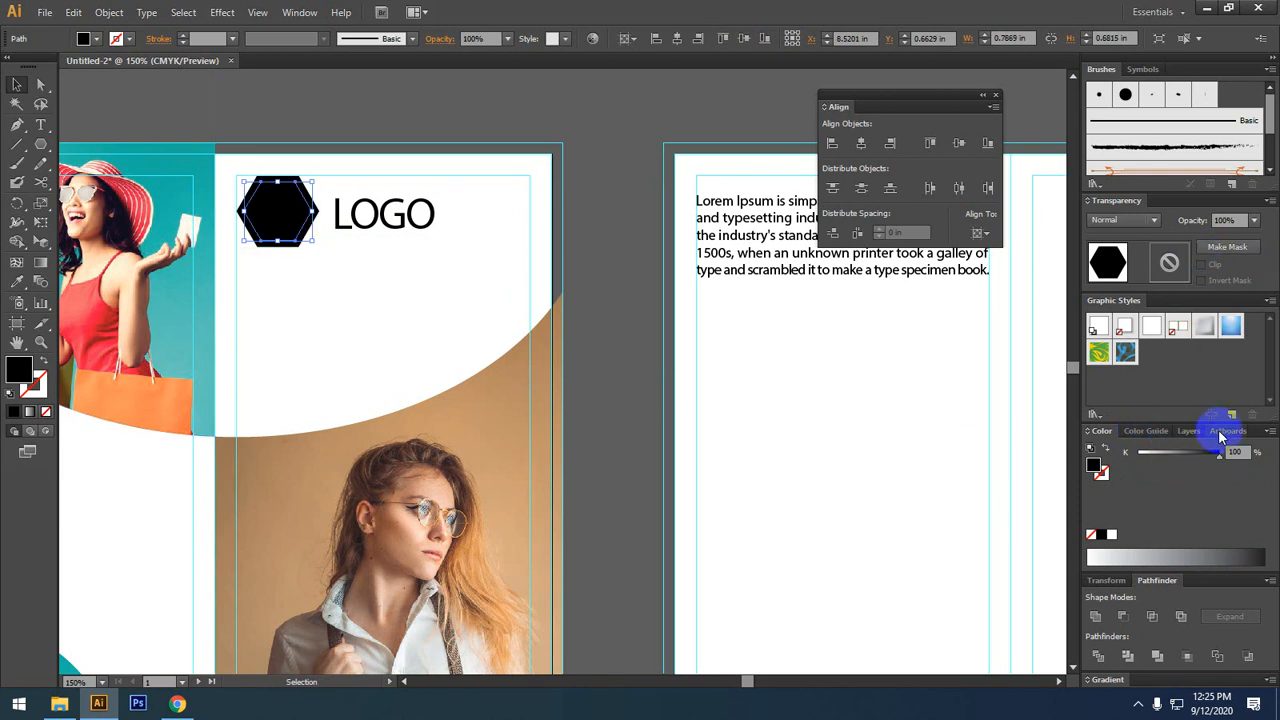
{"action": "left_click", "coordinate": [1269, 430]}
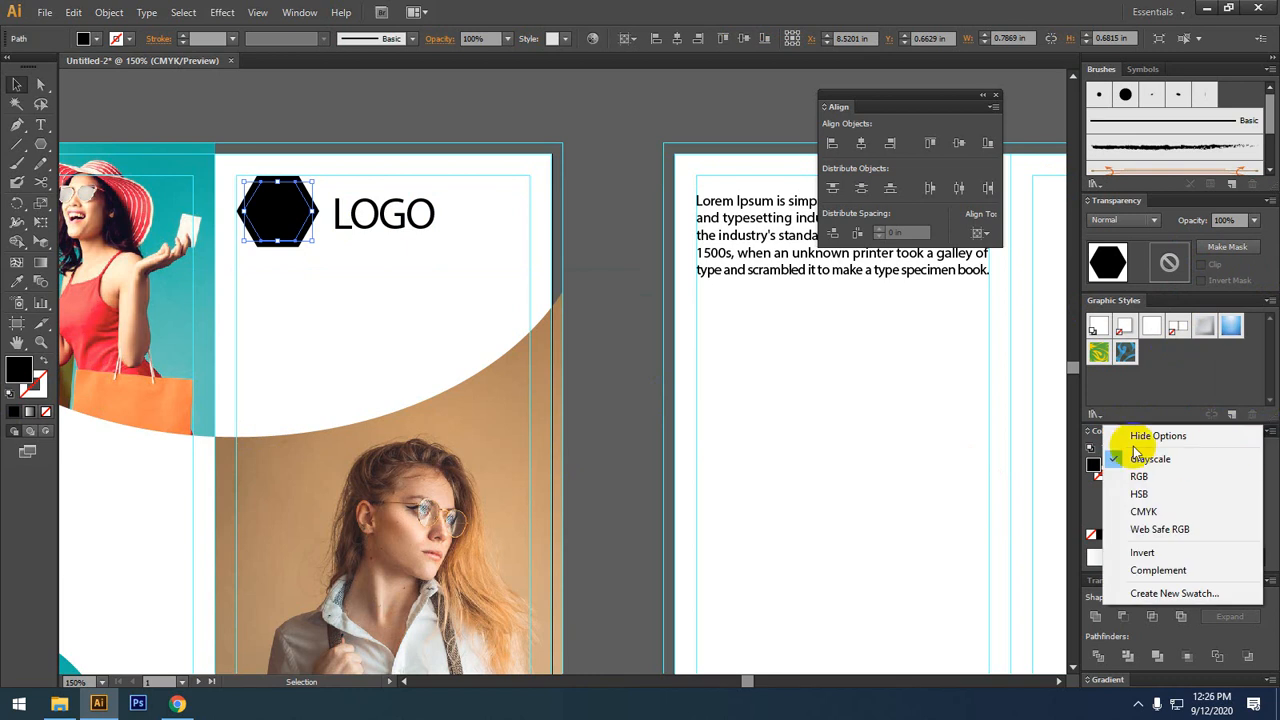
{"action": "left_click", "coordinate": [1143, 511]}
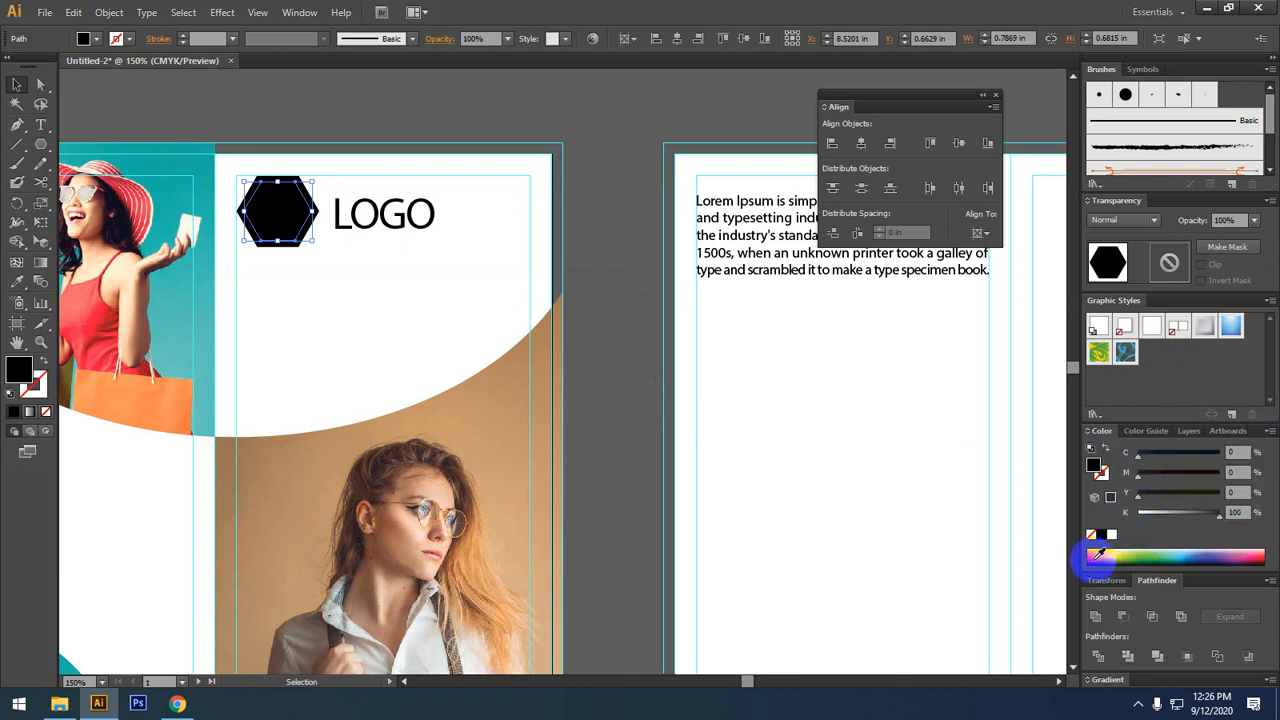
{"action": "left_click", "coordinate": [1097, 553]}
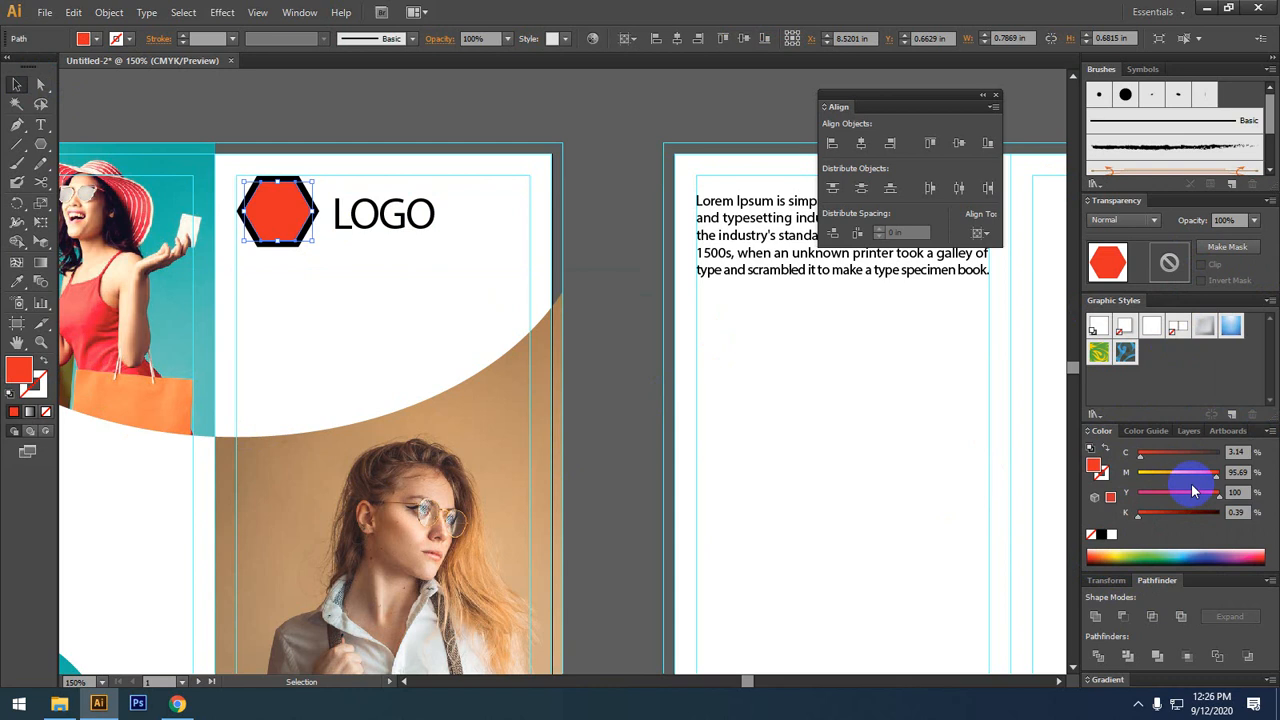
{"action": "left_click_drag", "start_coordinate": [1216, 481], "coordinate": [1222, 472]}
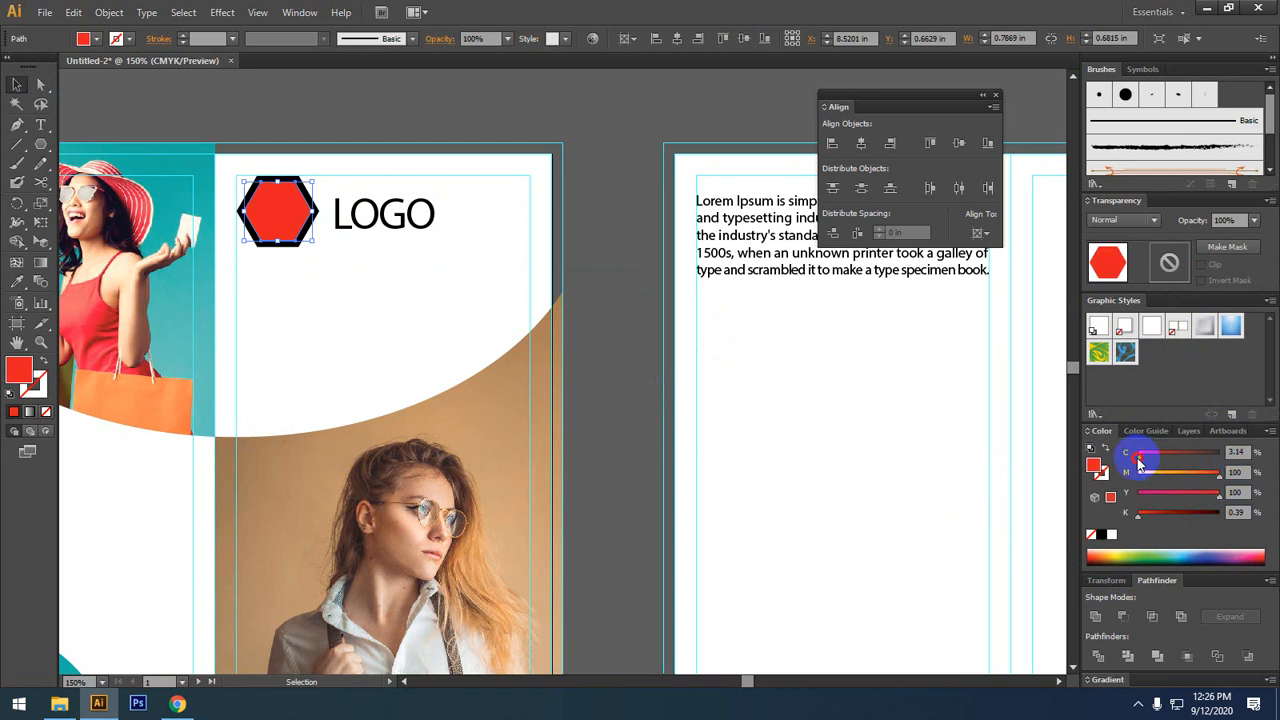
{"action": "left_click_drag", "start_coordinate": [1140, 462], "coordinate": [1134, 462]}
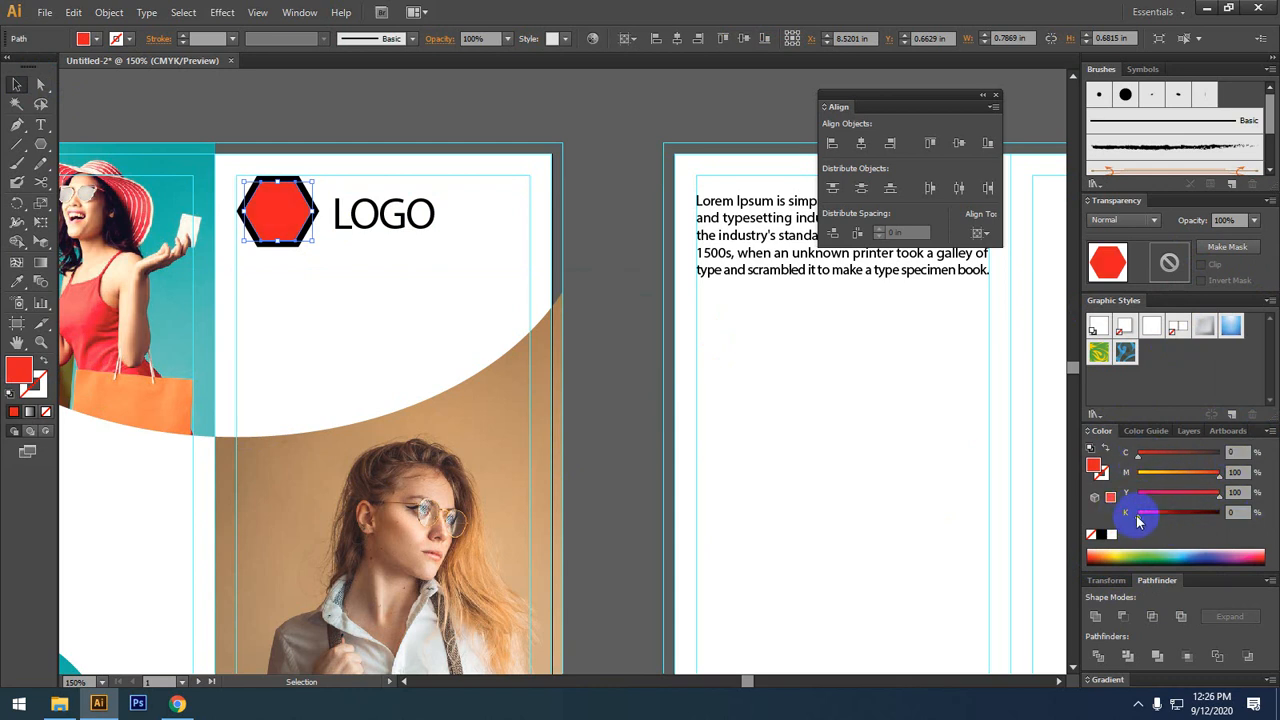
{"action": "left_click", "coordinate": [366, 304]}
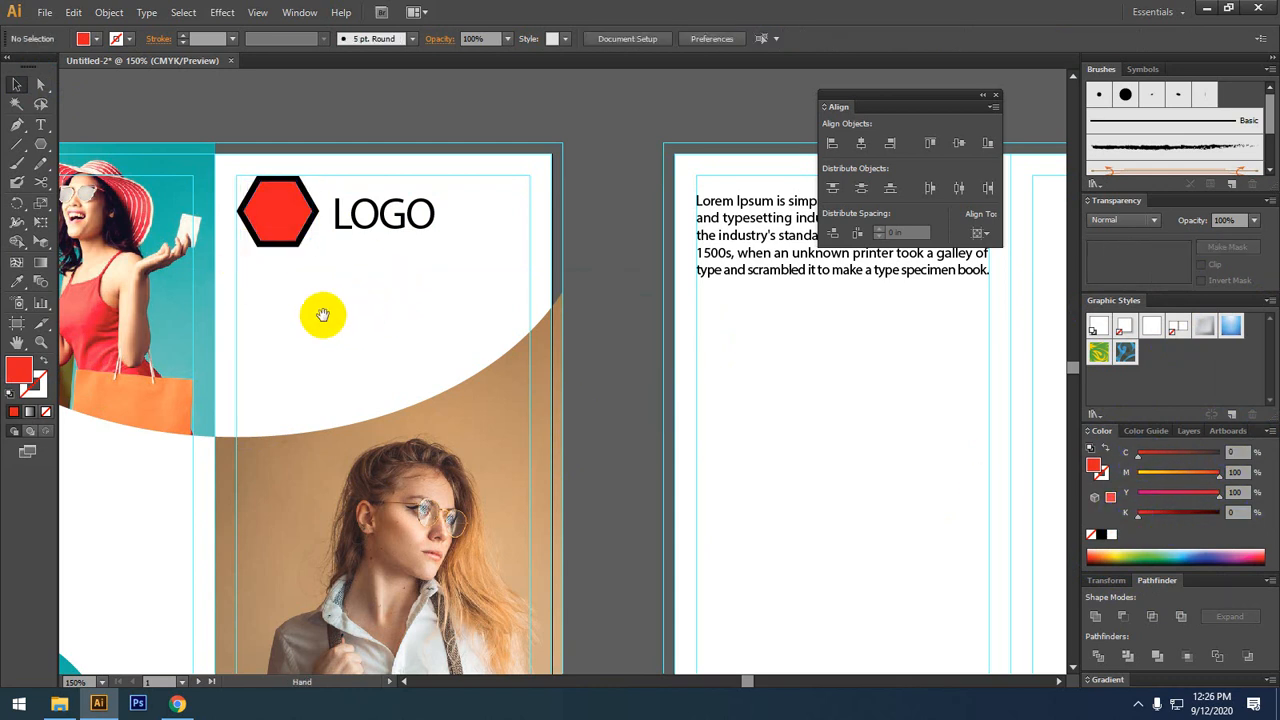
Step: Copy the LOGO text in place and colour the copy with the inner hexagon's red using the Eyedropper
{"action": "left_click_drag", "start_coordinate": [318, 314], "coordinate": [411, 322]}
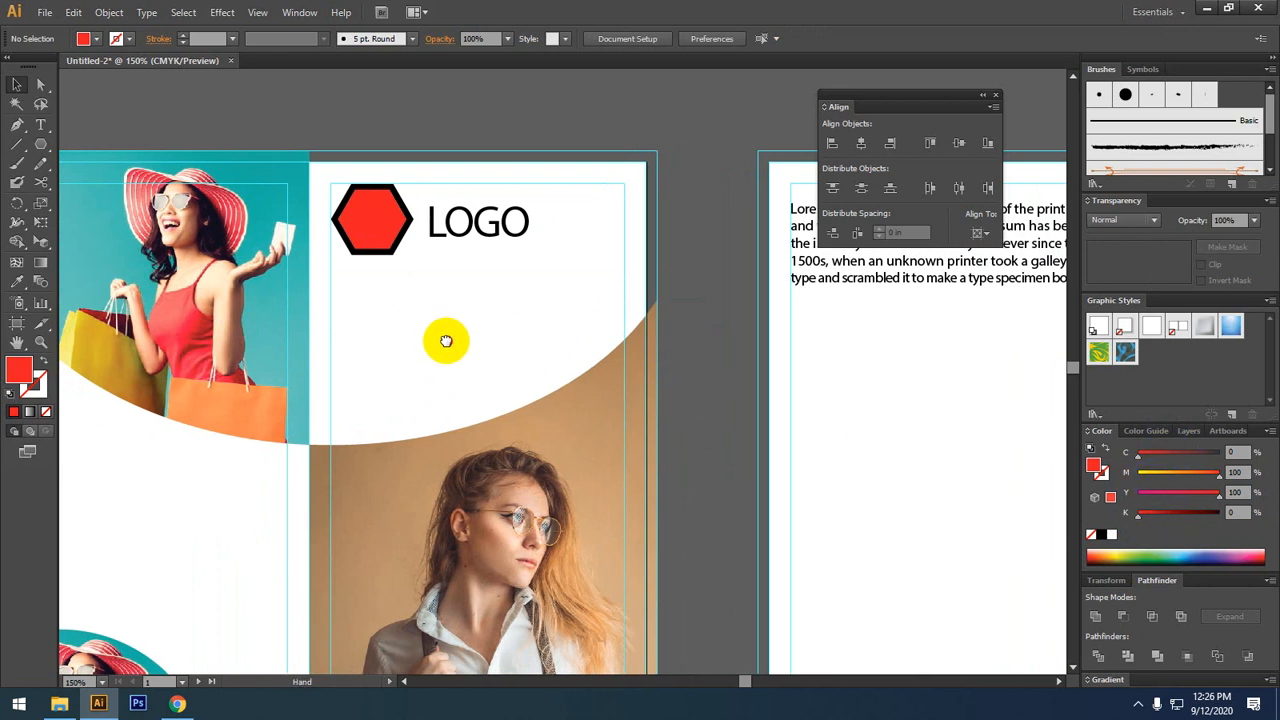
{"action": "left_click_drag", "start_coordinate": [446, 341], "coordinate": [504, 418]}
{"action": "left_click", "coordinate": [552, 333]}
{"action": "key", "text": "ctrl+equal"}
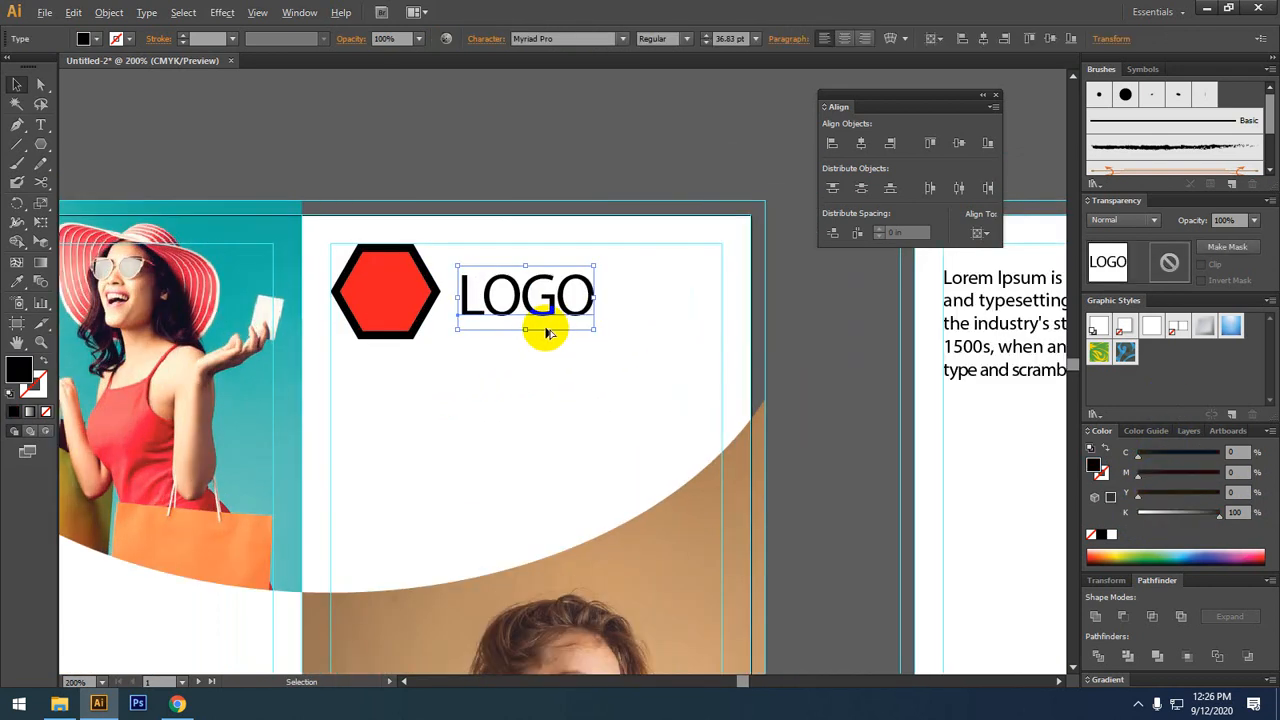
{"action": "scroll", "coordinate": [547, 333], "scroll_direction": "up", "scroll_amount": 1}
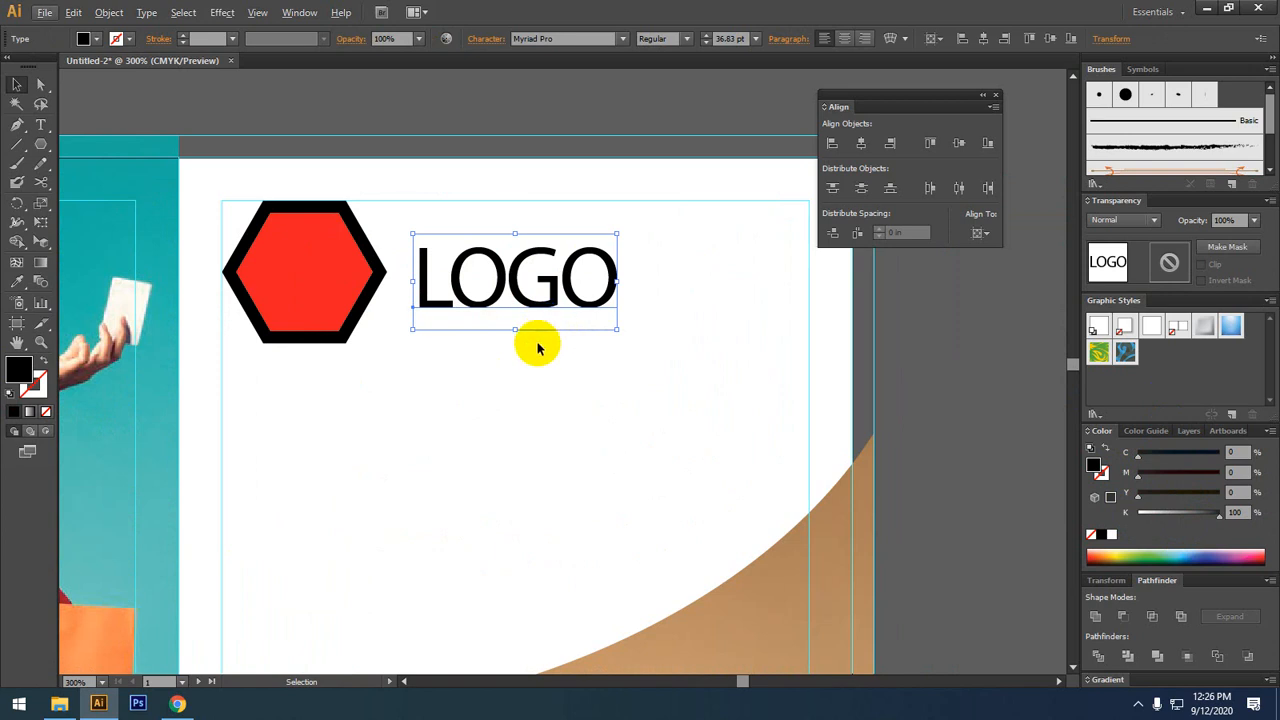
{"action": "left_click", "coordinate": [520, 308]}
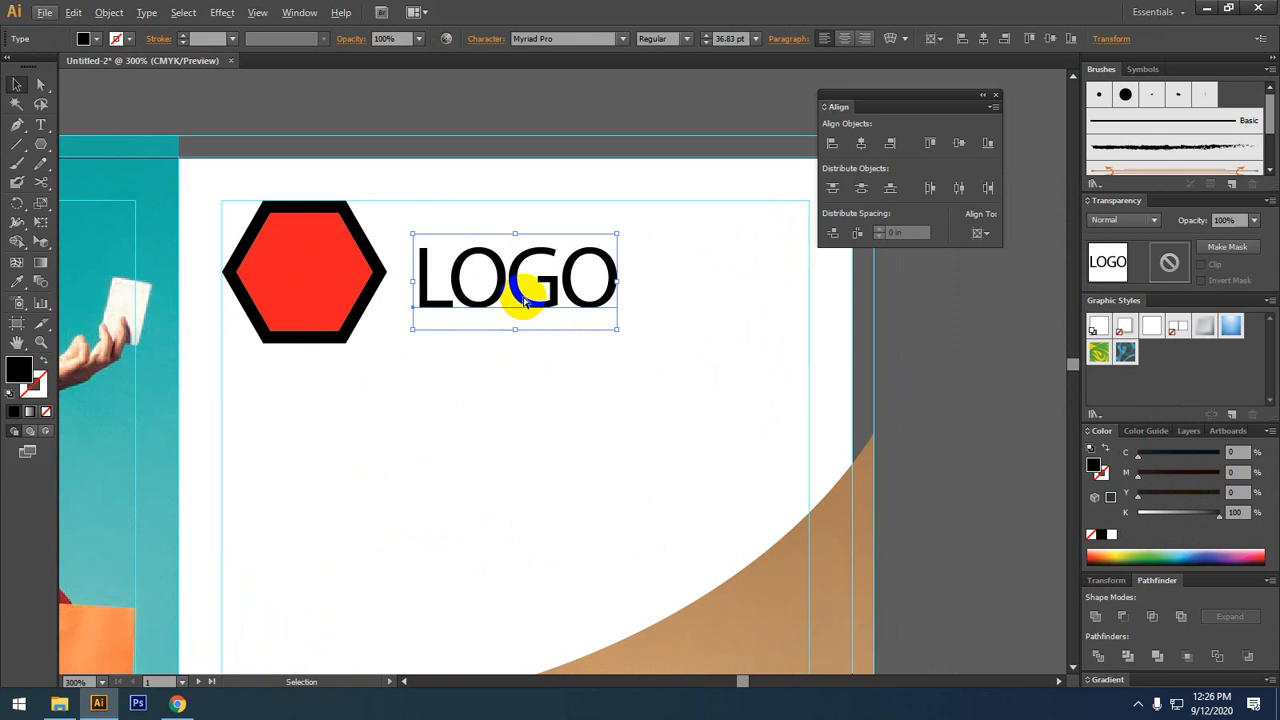
{"action": "key", "text": "ctrl"}
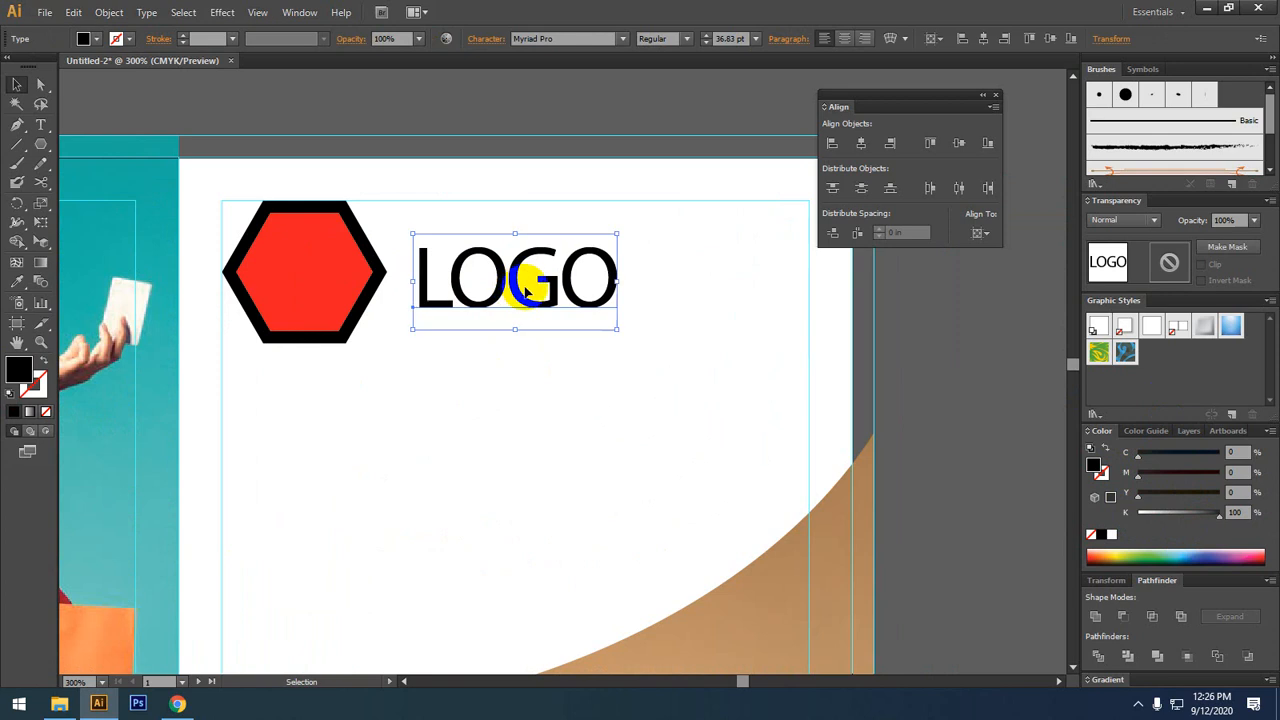
{"action": "left_click", "coordinate": [18, 283]}
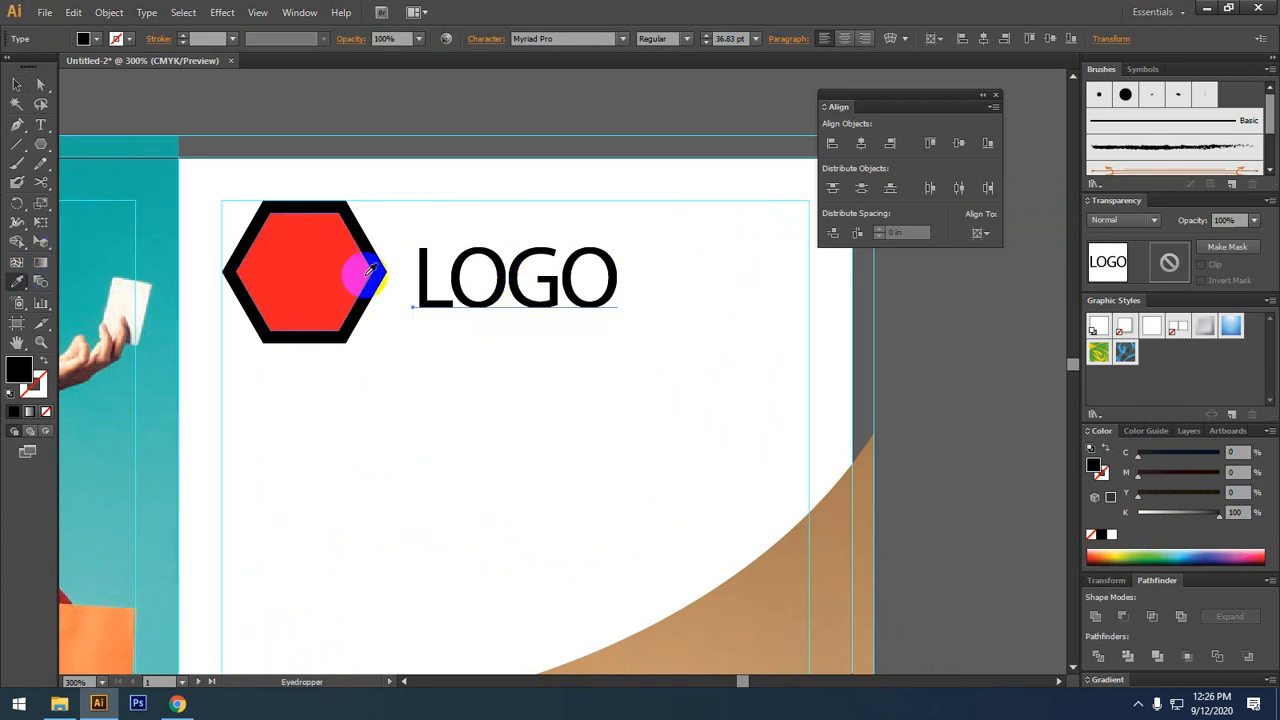
{"action": "left_click", "coordinate": [352, 282]}
{"action": "left_click", "coordinate": [20, 80]}
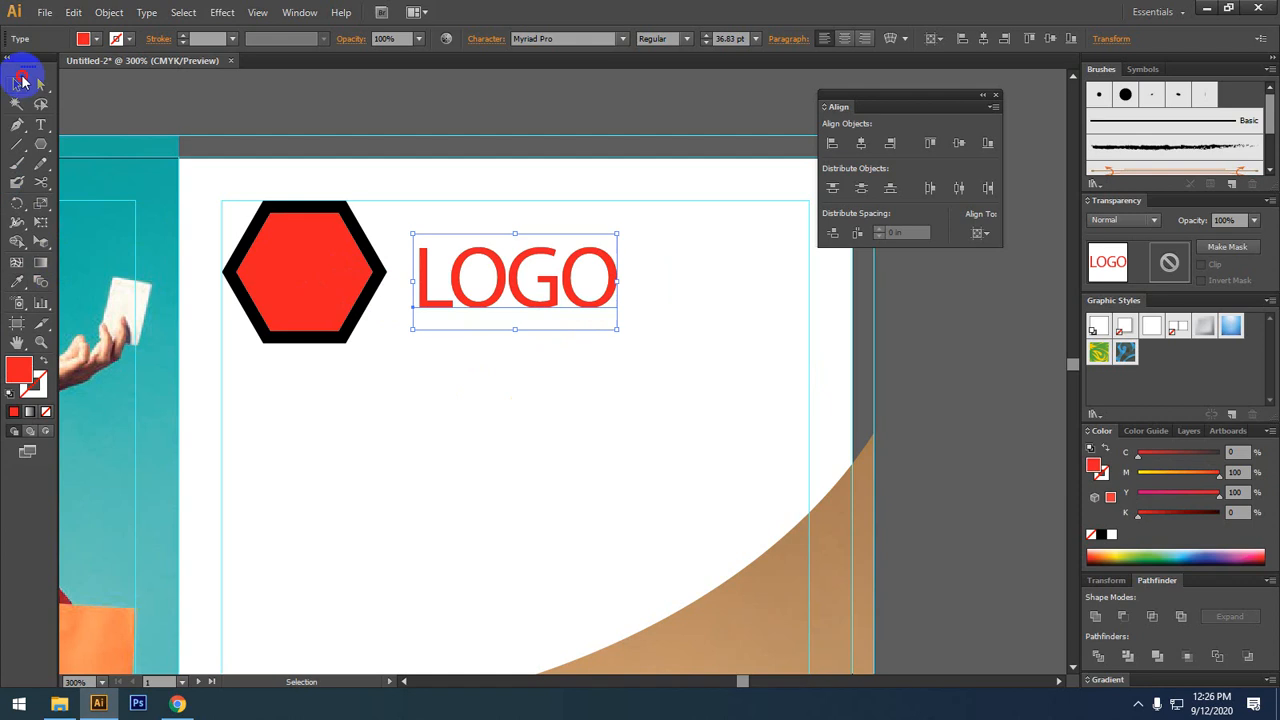
Step: Nudge the red LOGO text slightly up and to the left of the black text to form a thin black shadow
{"action": "key", "text": "Left"}
{"action": "key", "text": "Left"}
{"action": "key", "text": "Left"}
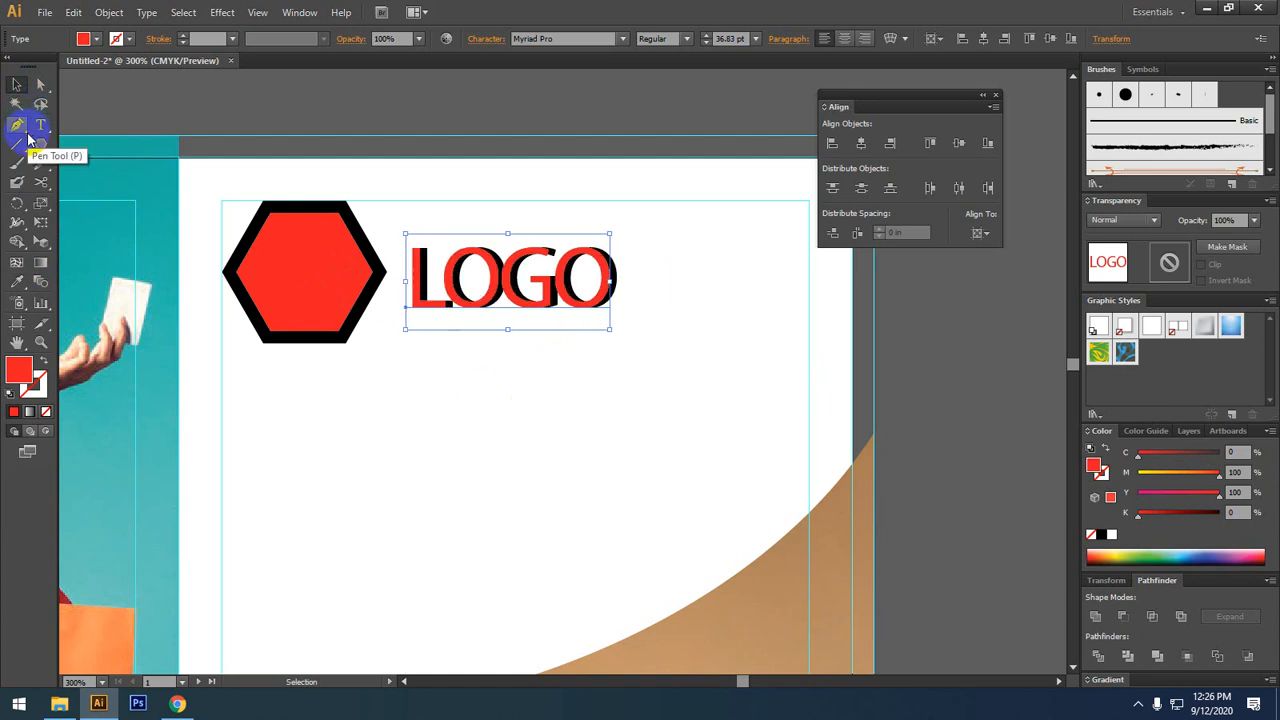
{"action": "key", "text": "Right"}
{"action": "key", "text": "Up"}
{"action": "key", "text": "Down"}
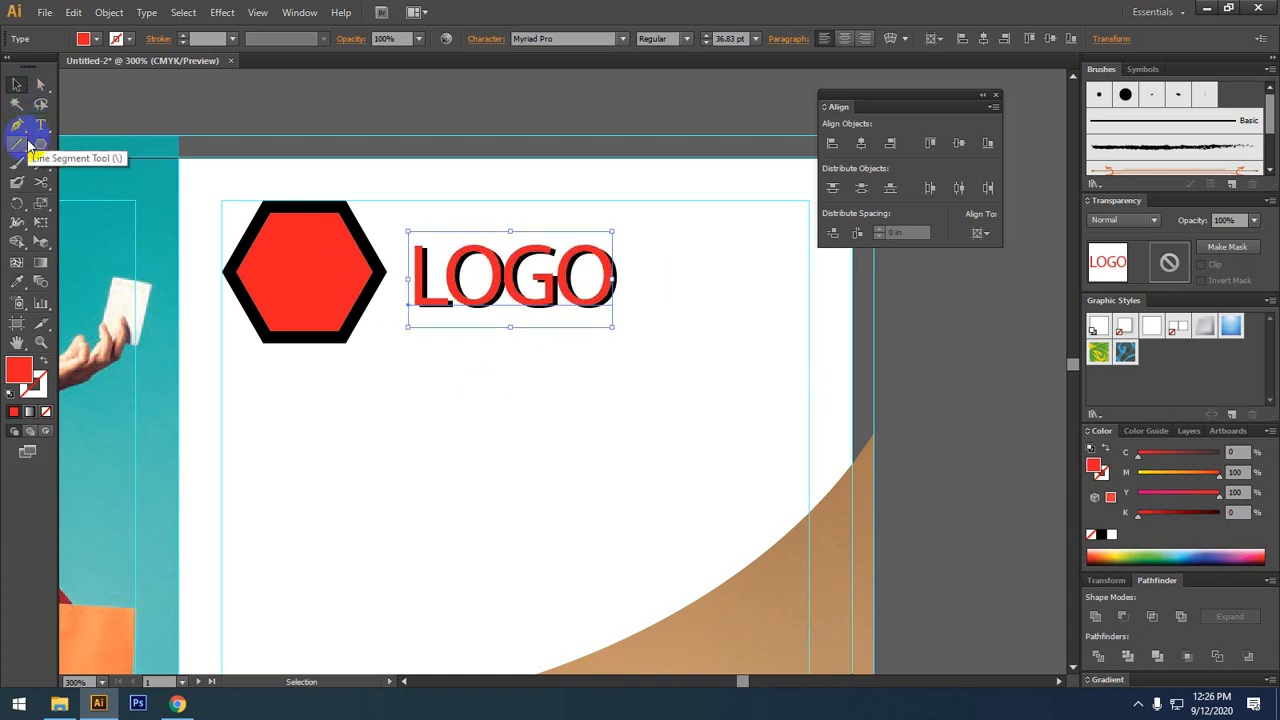
{"action": "key", "text": "Right"}
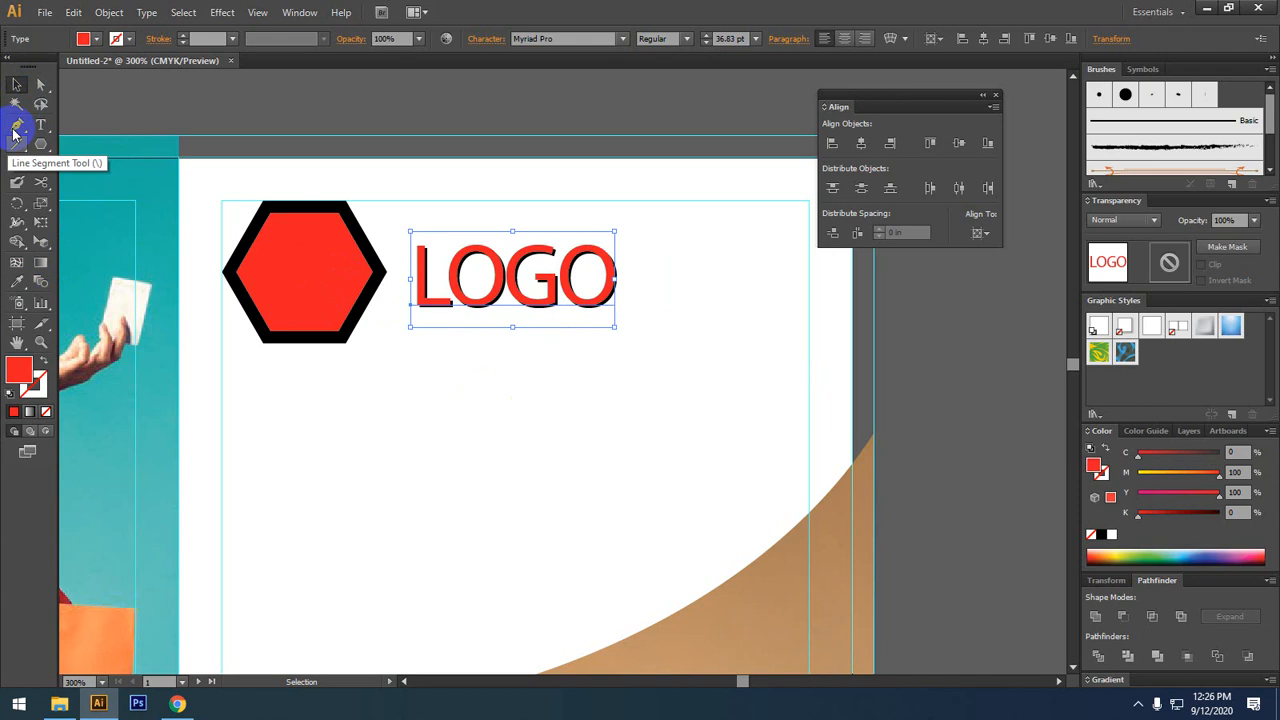
{"action": "left_click", "coordinate": [531, 414]}
Step: Group the hexagons with the LOGO text, then enlarge the group and place it in the middle of the third panel's white area
{"action": "left_click_drag", "start_coordinate": [377, 291], "coordinate": [289, 273]}
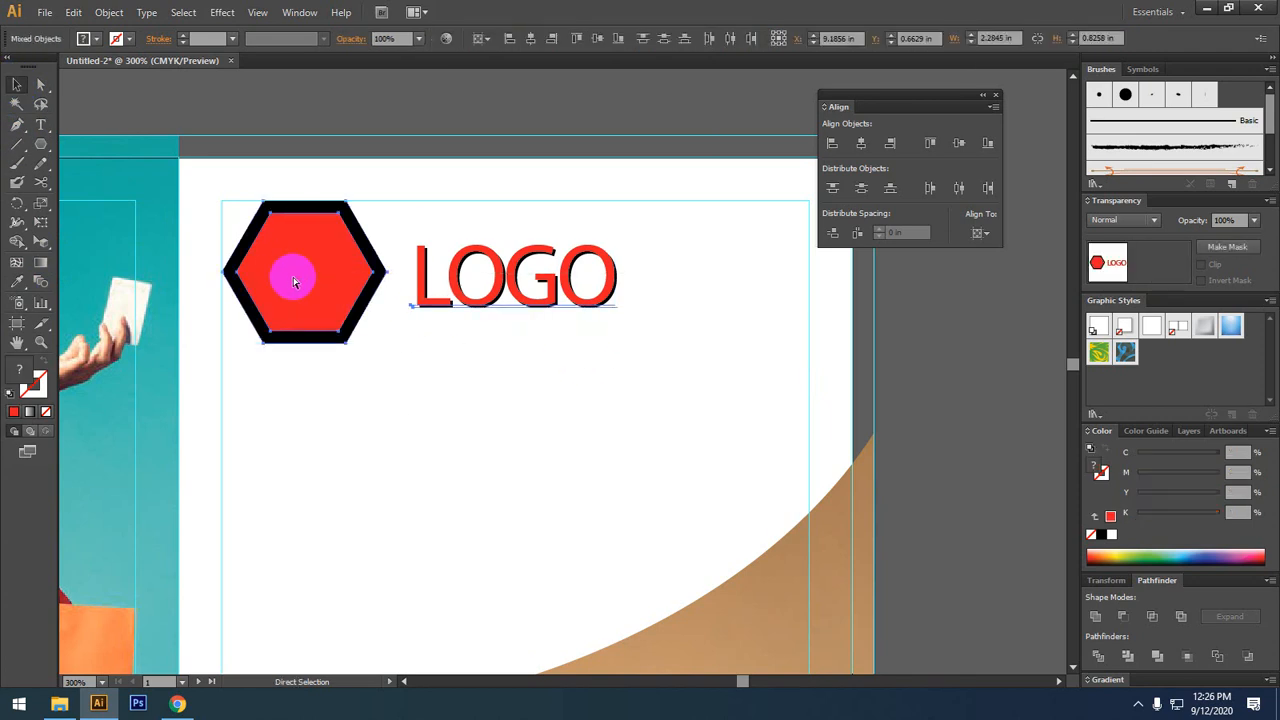
{"action": "key", "text": "ctrl+g"}
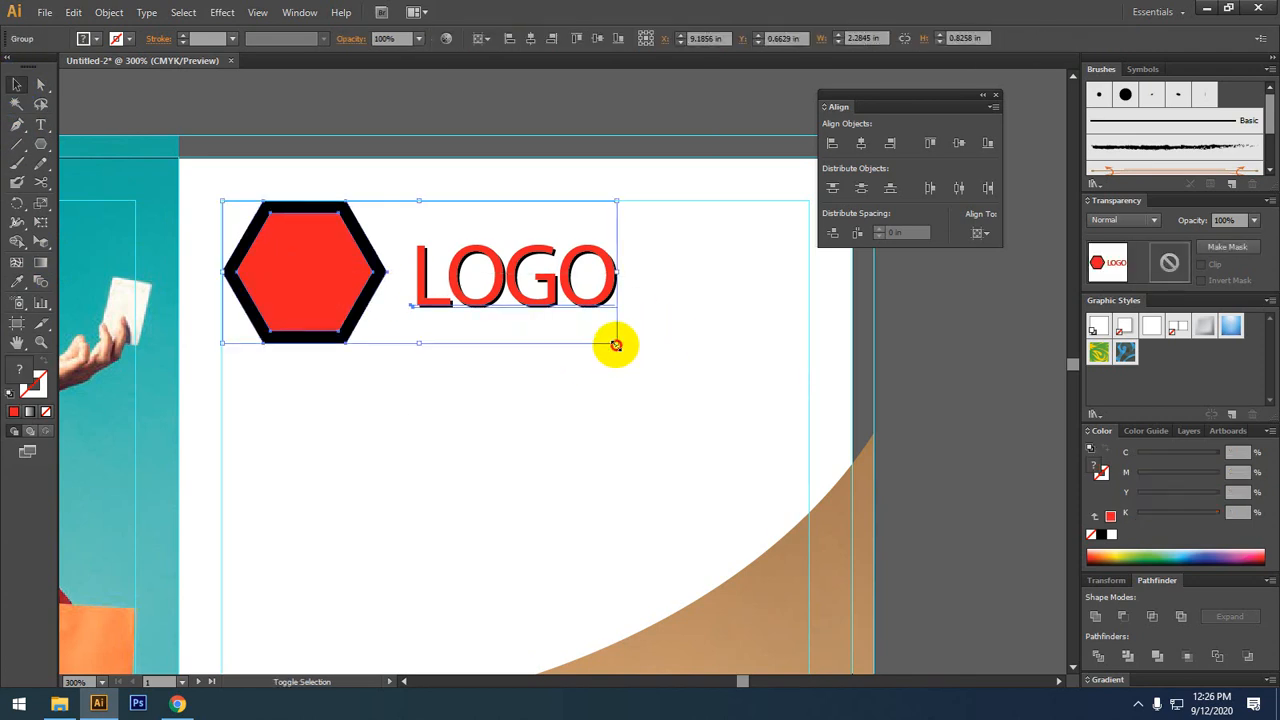
{"action": "left_click_drag", "start_coordinate": [616, 345], "coordinate": [657, 357]}
{"action": "left_click_drag", "start_coordinate": [524, 280], "coordinate": [547, 410]}
{"action": "left_click", "coordinate": [700, 449]}
{"action": "left_click", "coordinate": [660, 429]}
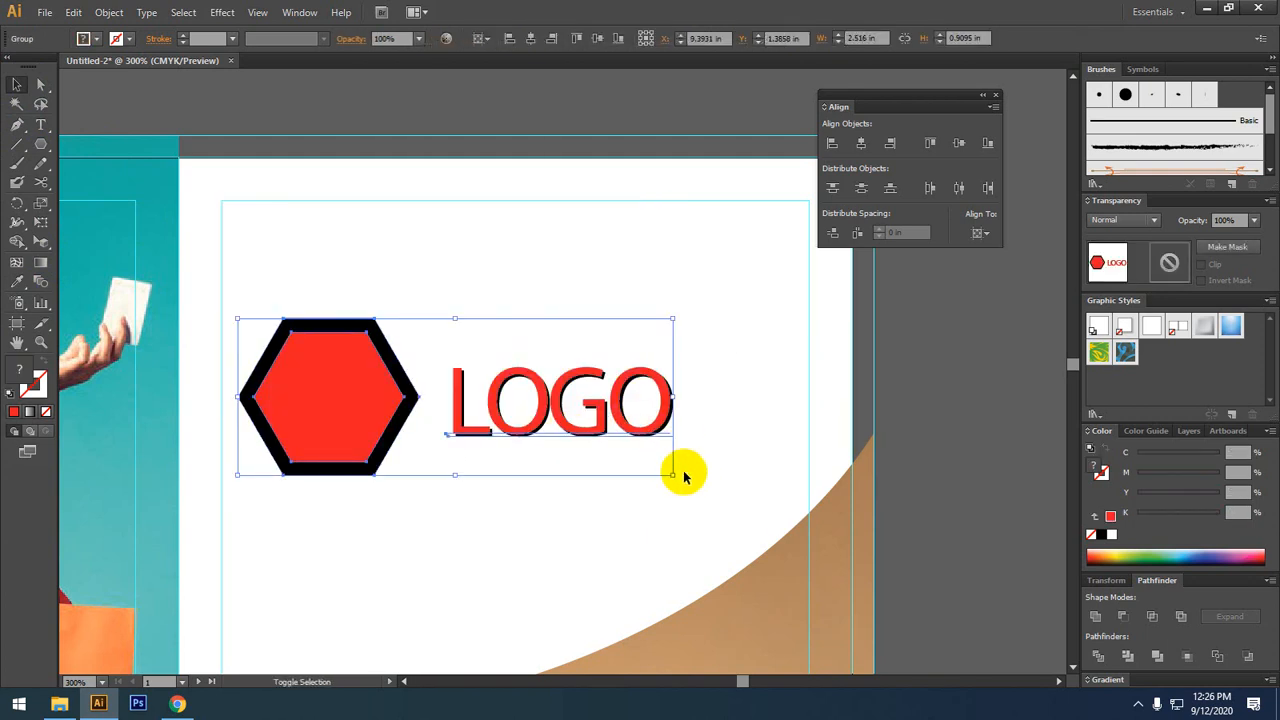
{"action": "left_click_drag", "start_coordinate": [673, 476], "coordinate": [737, 509]}
{"action": "left_click", "coordinate": [634, 551]}
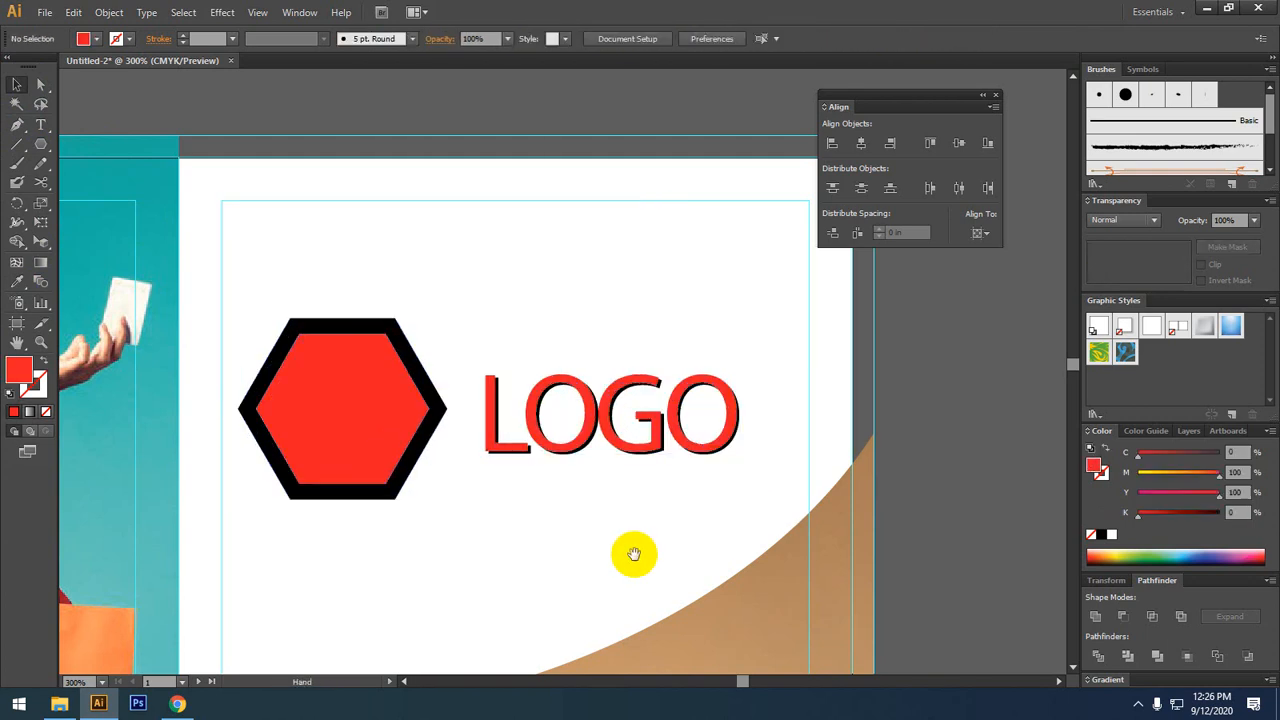
Step: Examine the logo on the cover panel and the overall layout of both artboards
{"action": "scroll", "coordinate": [624, 447], "scroll_direction": "down", "scroll_amount": 3}
{"action": "scroll", "coordinate": [624, 447], "scroll_direction": "down", "scroll_amount": 2}
{"action": "left_click_drag", "start_coordinate": [623, 491], "coordinate": [621, 358]}
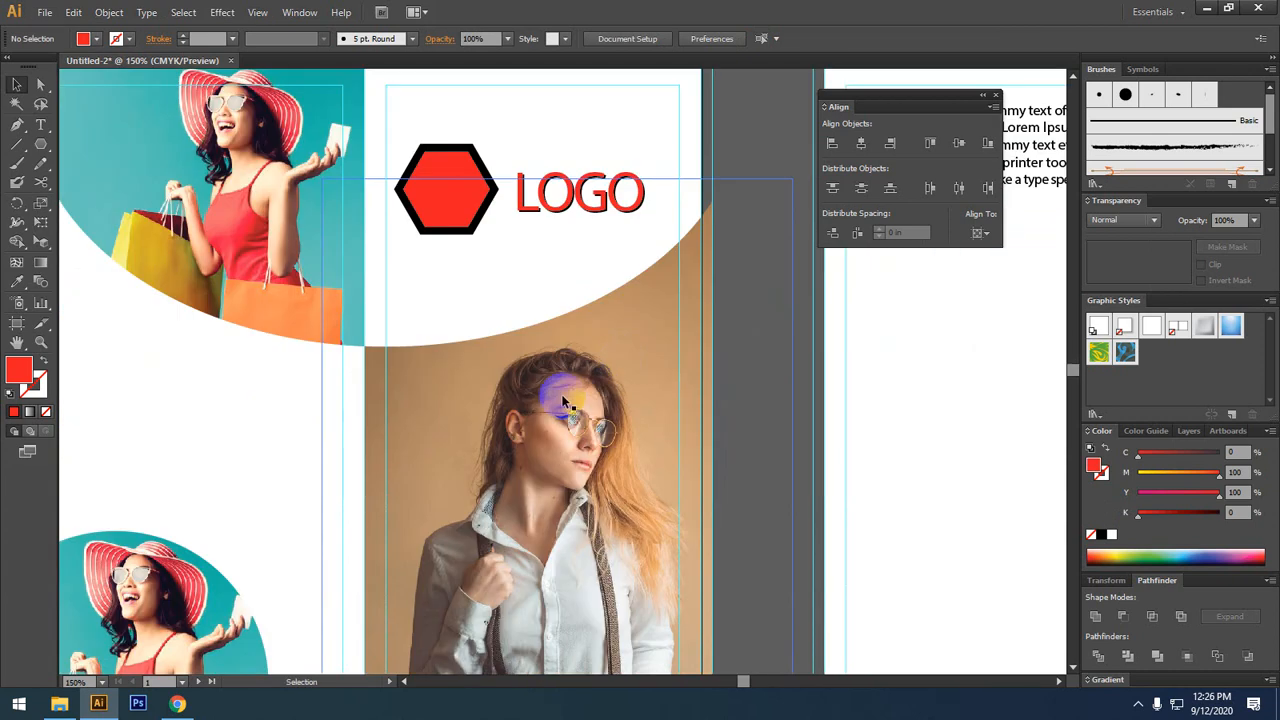
{"action": "left_click_drag", "start_coordinate": [565, 403], "coordinate": [627, 373]}
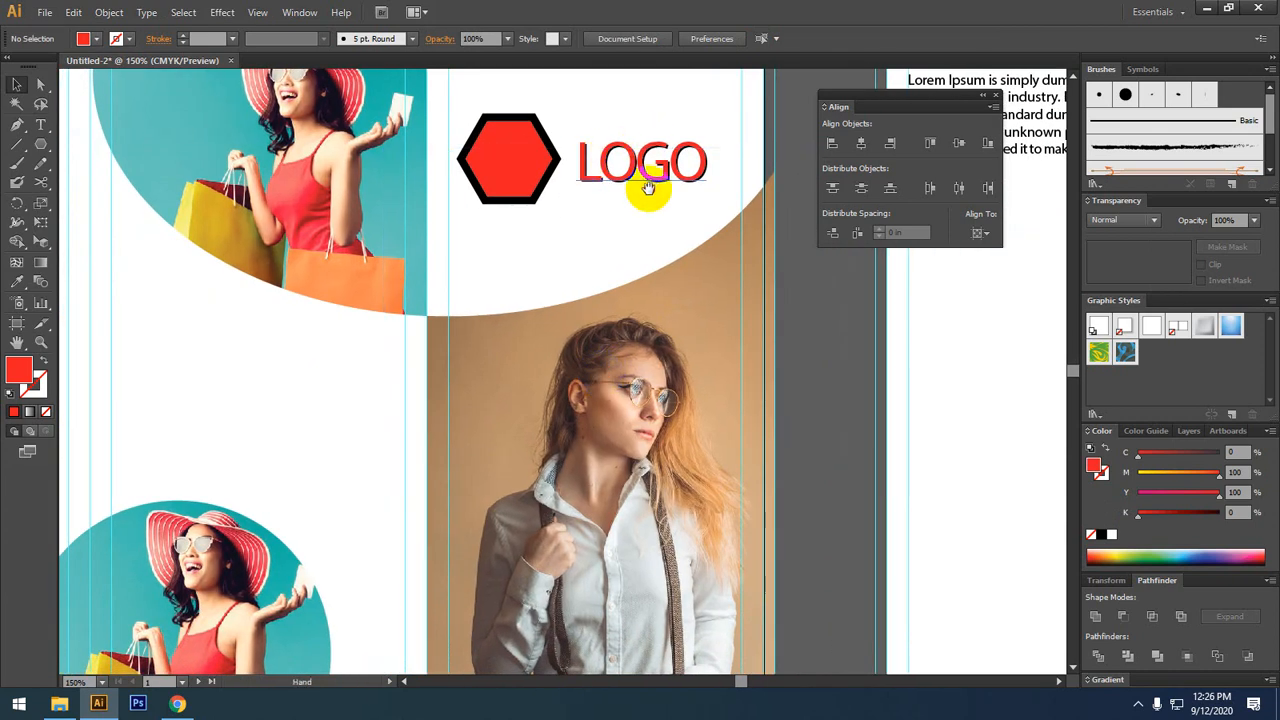
{"action": "left_click_drag", "start_coordinate": [648, 188], "coordinate": [655, 304]}
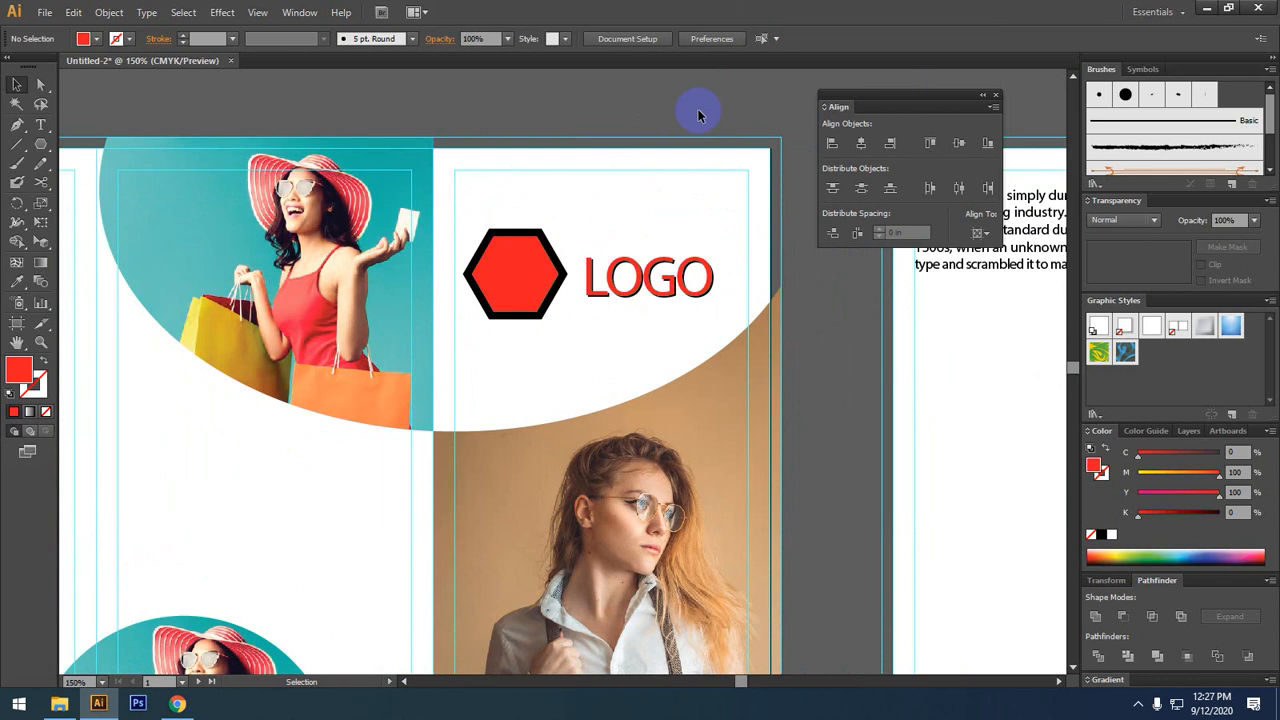
{"action": "scroll", "coordinate": [538, 240], "scroll_direction": "down", "scroll_amount": 3}
{"action": "left_click_drag", "start_coordinate": [535, 413], "coordinate": [554, 332]}
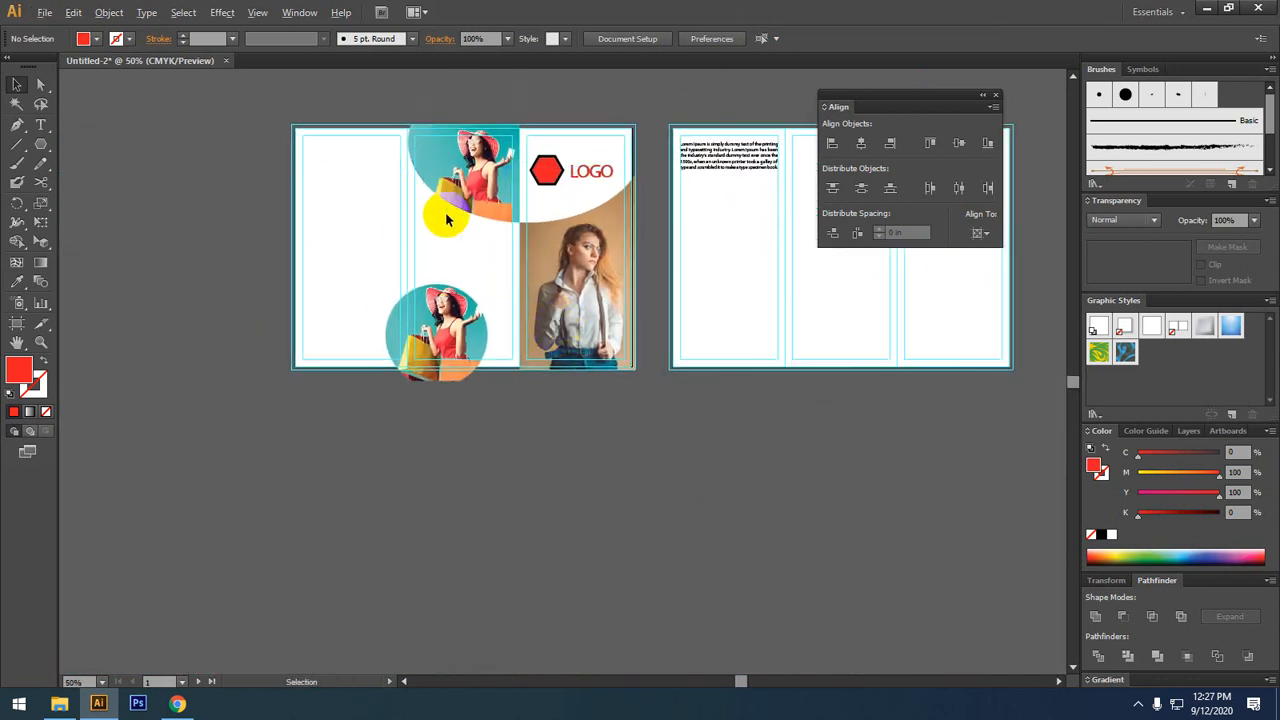
{"action": "scroll", "coordinate": [451, 256], "scroll_direction": "up", "scroll_amount": 1}
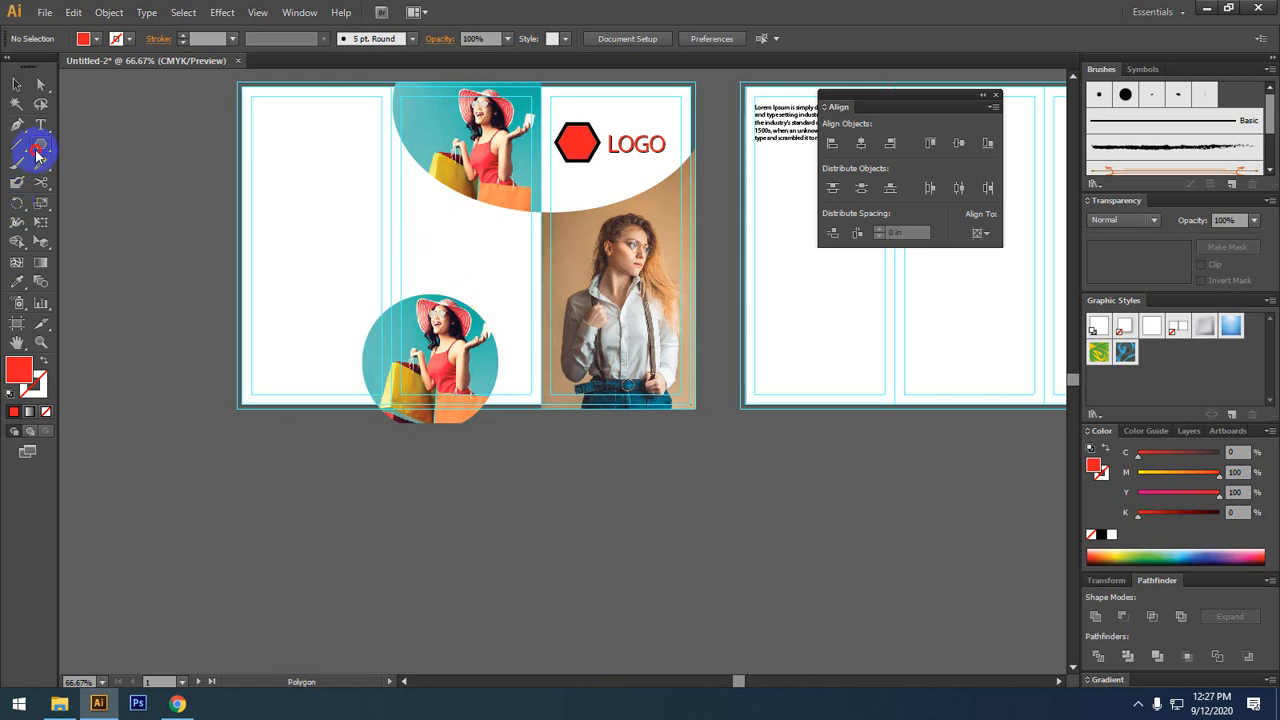
Step: Draw a red circle in the white space below the upper shopping photo, over the second panel's margin guide, and enlarge it to about 1.19 in
{"action": "left_click_drag", "start_coordinate": [37, 152], "coordinate": [102, 181]}
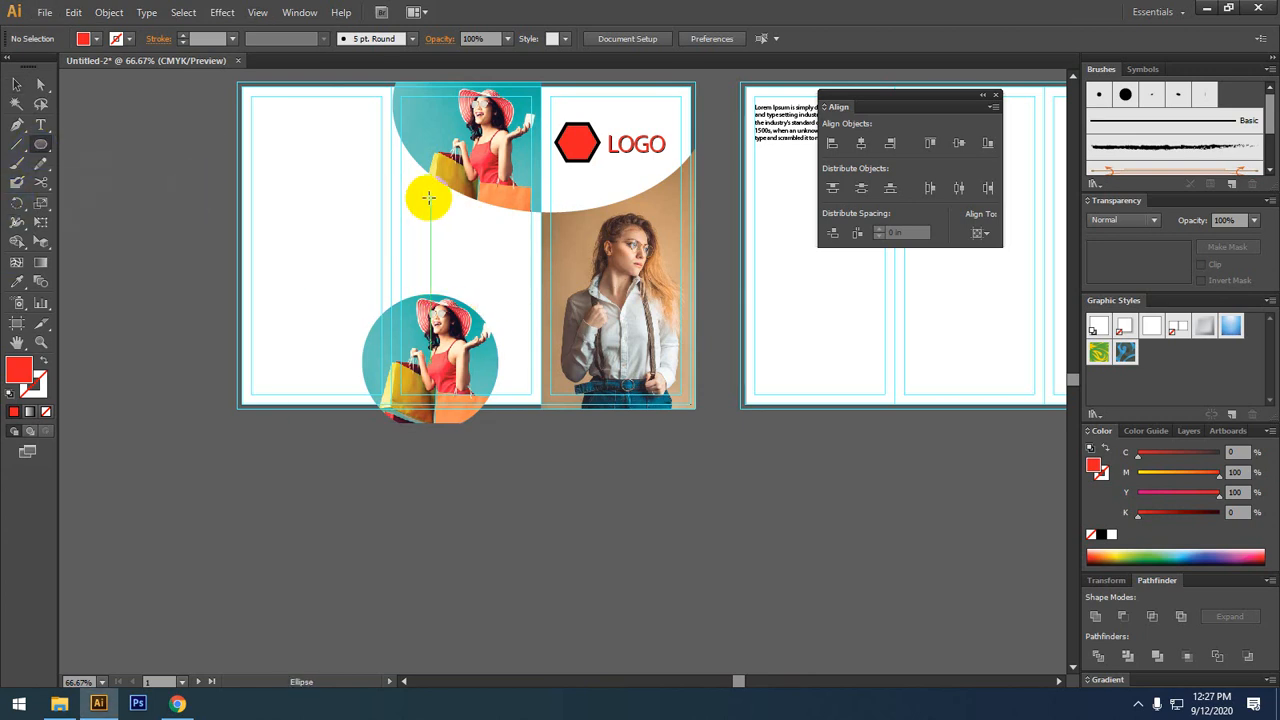
{"action": "scroll", "coordinate": [416, 197], "scroll_direction": "up", "scroll_amount": 2, "text": "alt"}
{"action": "left_click_drag", "start_coordinate": [409, 171], "coordinate": [383, 229]}
{"action": "left_click", "coordinate": [14, 89]}
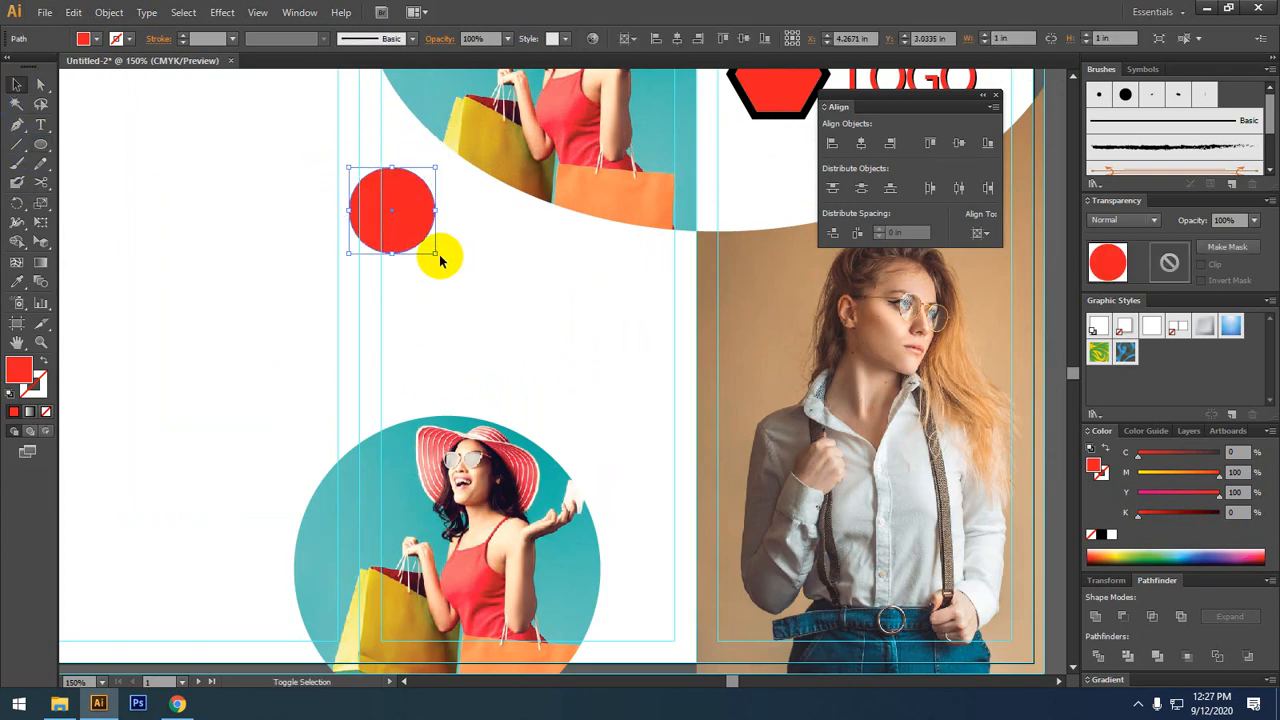
{"action": "left_click_drag", "start_coordinate": [441, 260], "coordinate": [456, 273]}
{"action": "scroll", "coordinate": [460, 240], "scroll_direction": "down", "scroll_amount": 1}
{"action": "left_click", "coordinate": [428, 211]}
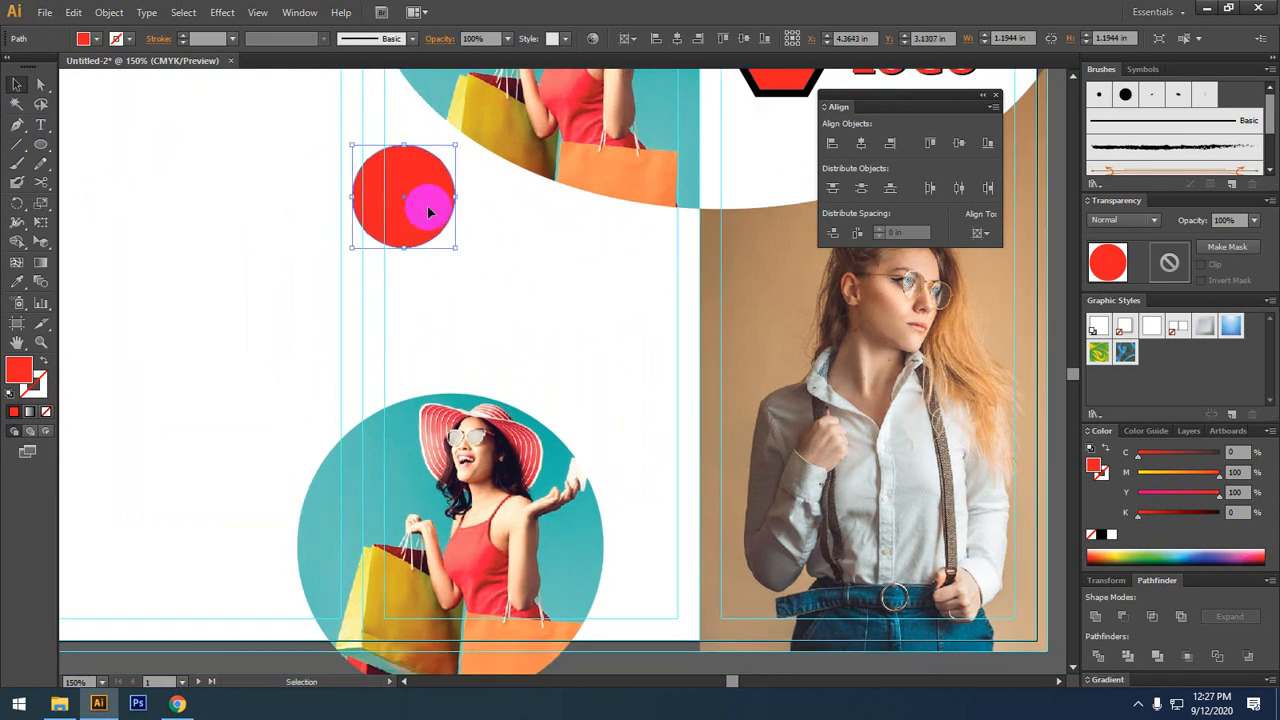
Step: Place a copy of the red circle inside the second panel, just above the right side of the lower shopping photo
{"action": "left_click_drag", "start_coordinate": [430, 208], "coordinate": [640, 420]}
{"action": "key", "text": "ctrl+minus"}
{"action": "key", "text": "ctrl+minus"}
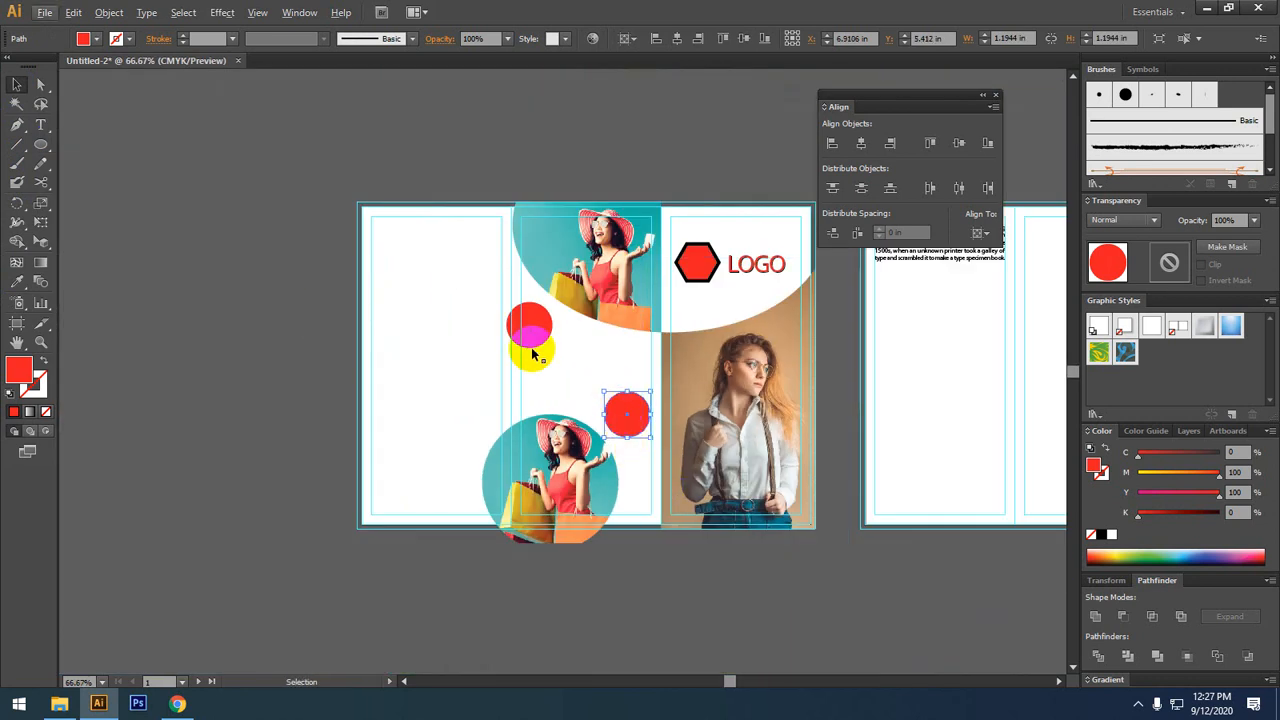
Step: Reduce the opacity of both red circles to 50%
{"action": "left_click", "coordinate": [638, 416], "text": "shift"}
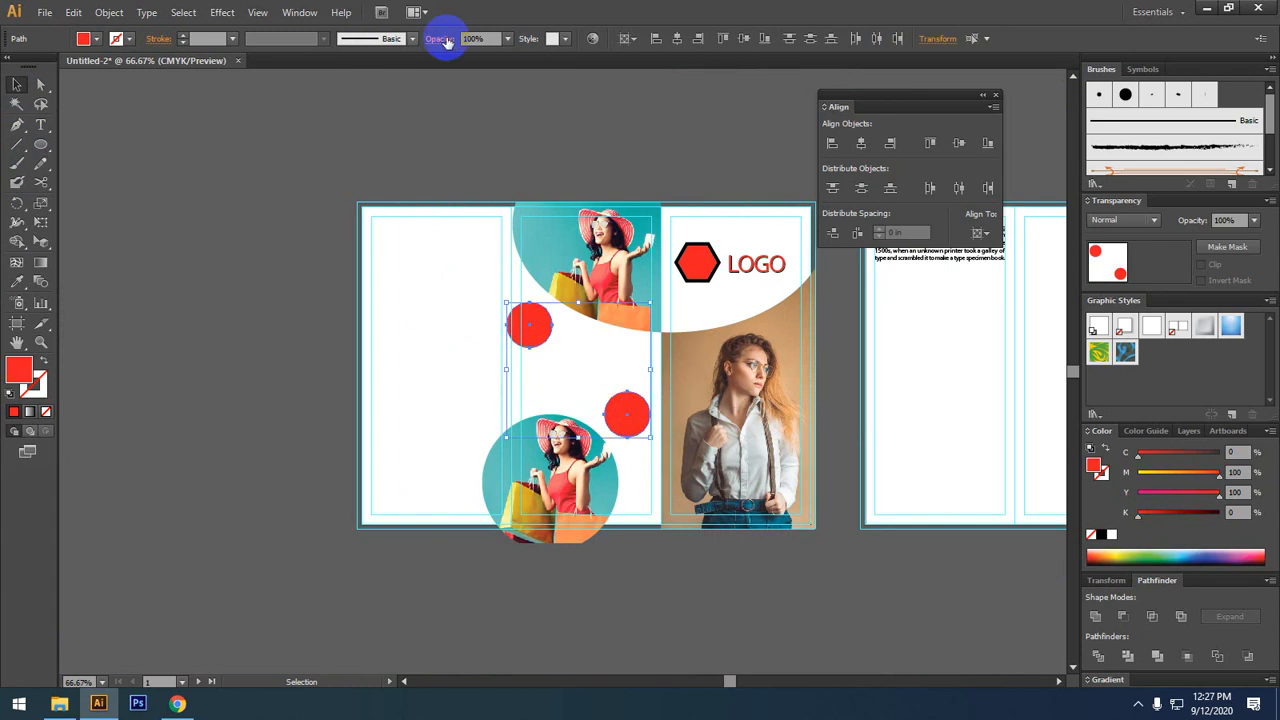
{"action": "scroll", "coordinate": [479, 30], "scroll_direction": "down", "scroll_amount": 12}
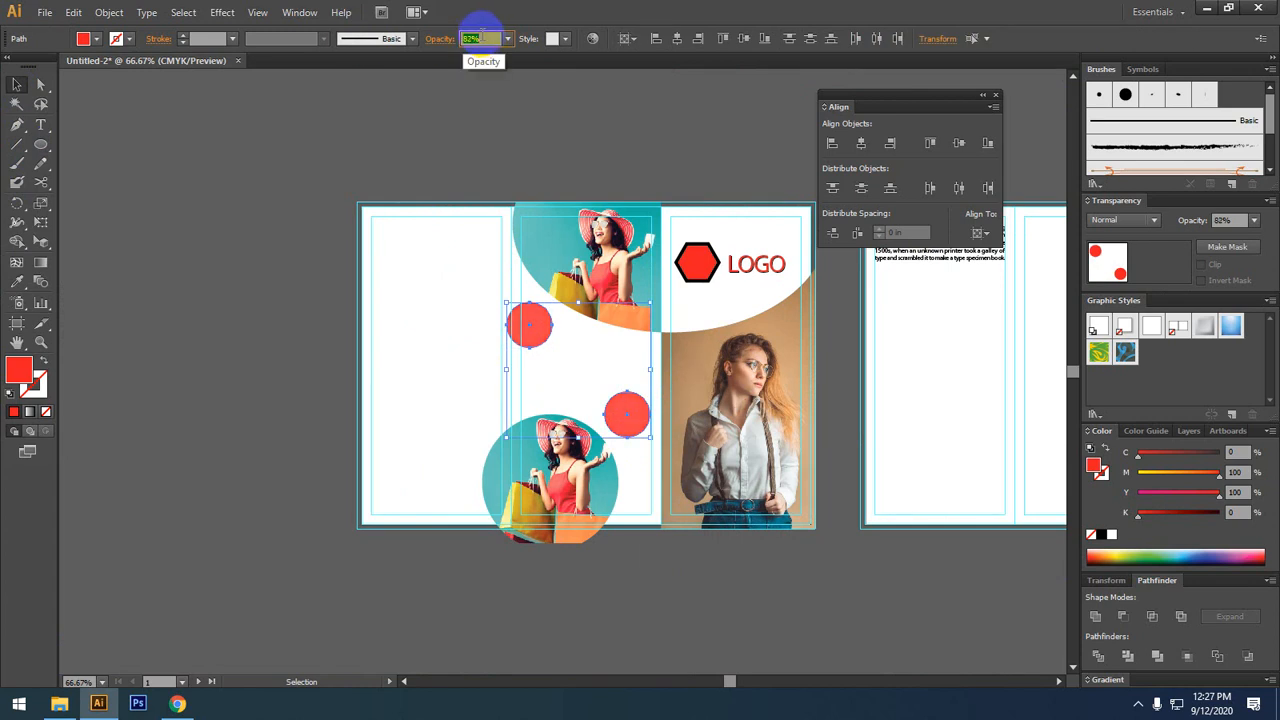
{"action": "scroll", "coordinate": [476, 36], "scroll_direction": "down", "scroll_amount": 7}
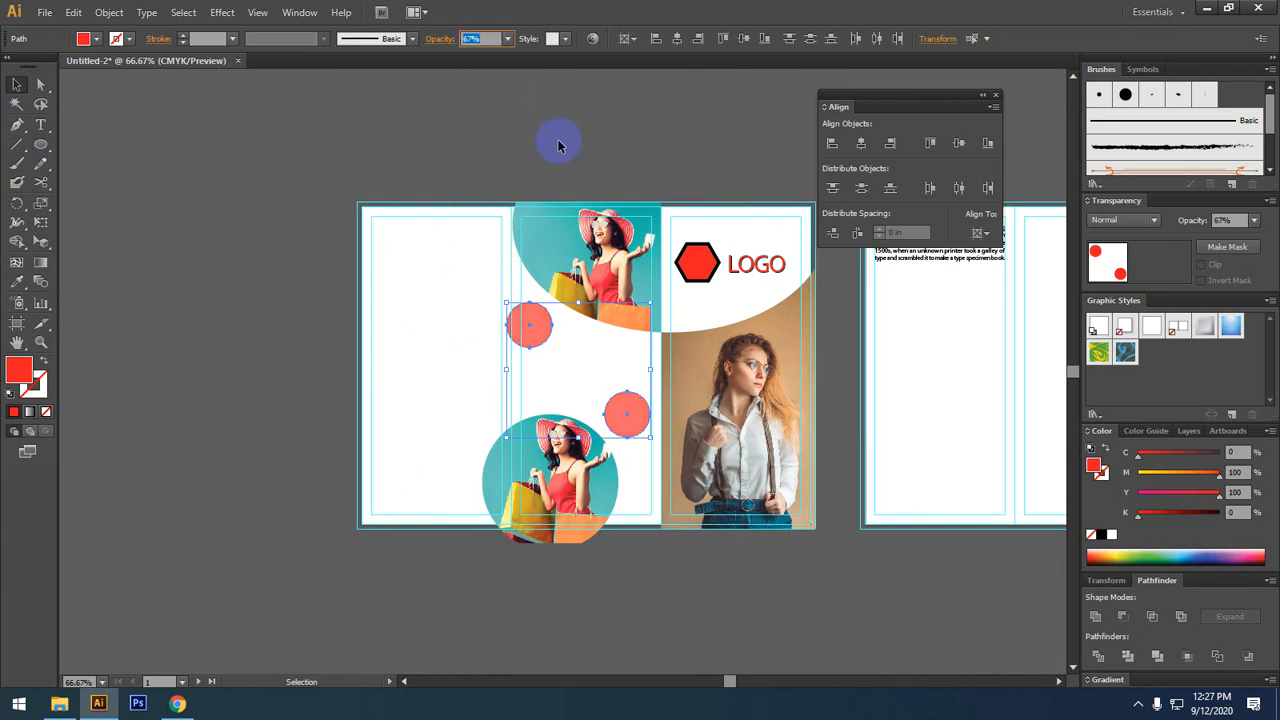
{"action": "key", "text": "Down"}
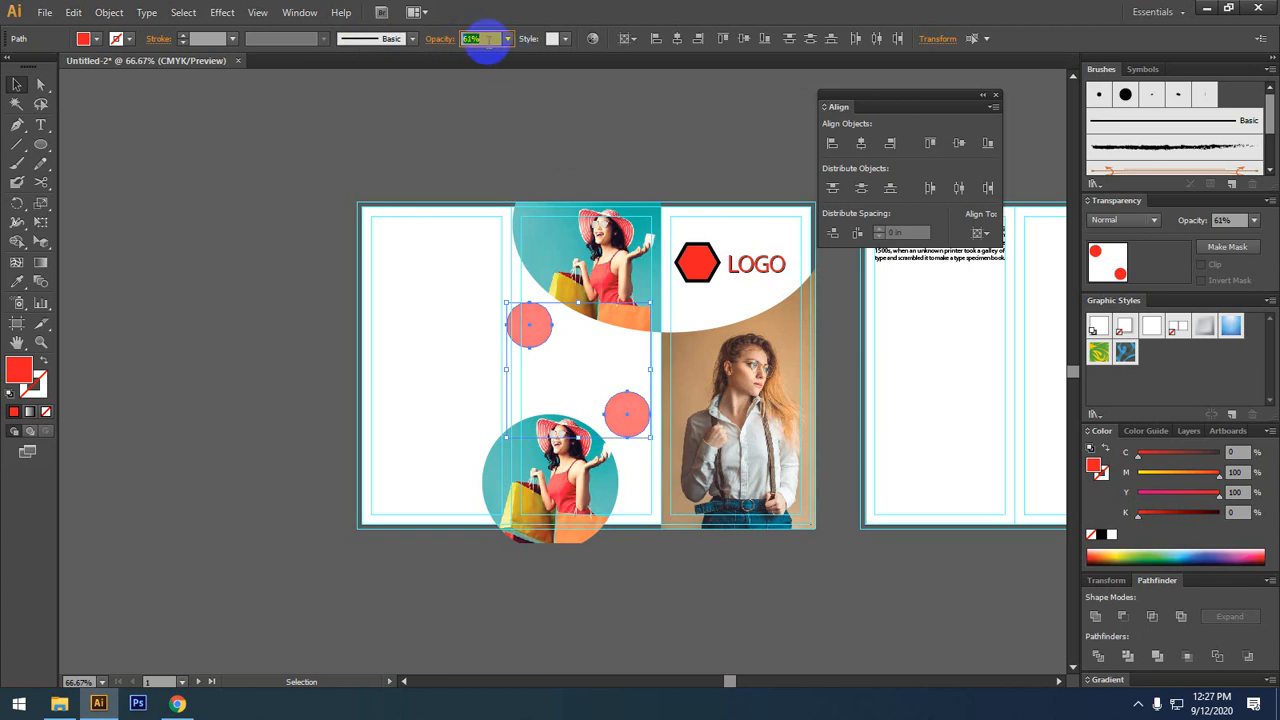
{"action": "key", "text": "Down"}
{"action": "key", "text": "Down"}
{"action": "key", "text": "Down"}
{"action": "key", "text": "Down"}
{"action": "key", "text": "Down"}
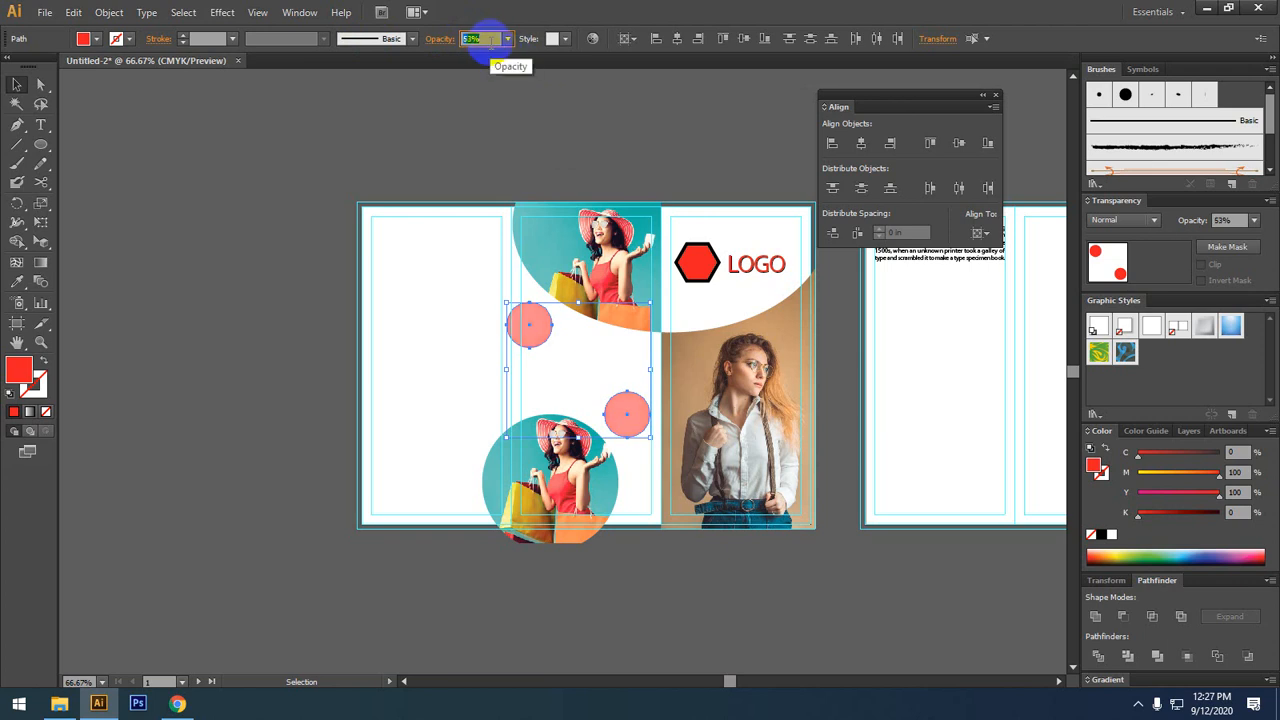
{"action": "left_click", "coordinate": [583, 106]}
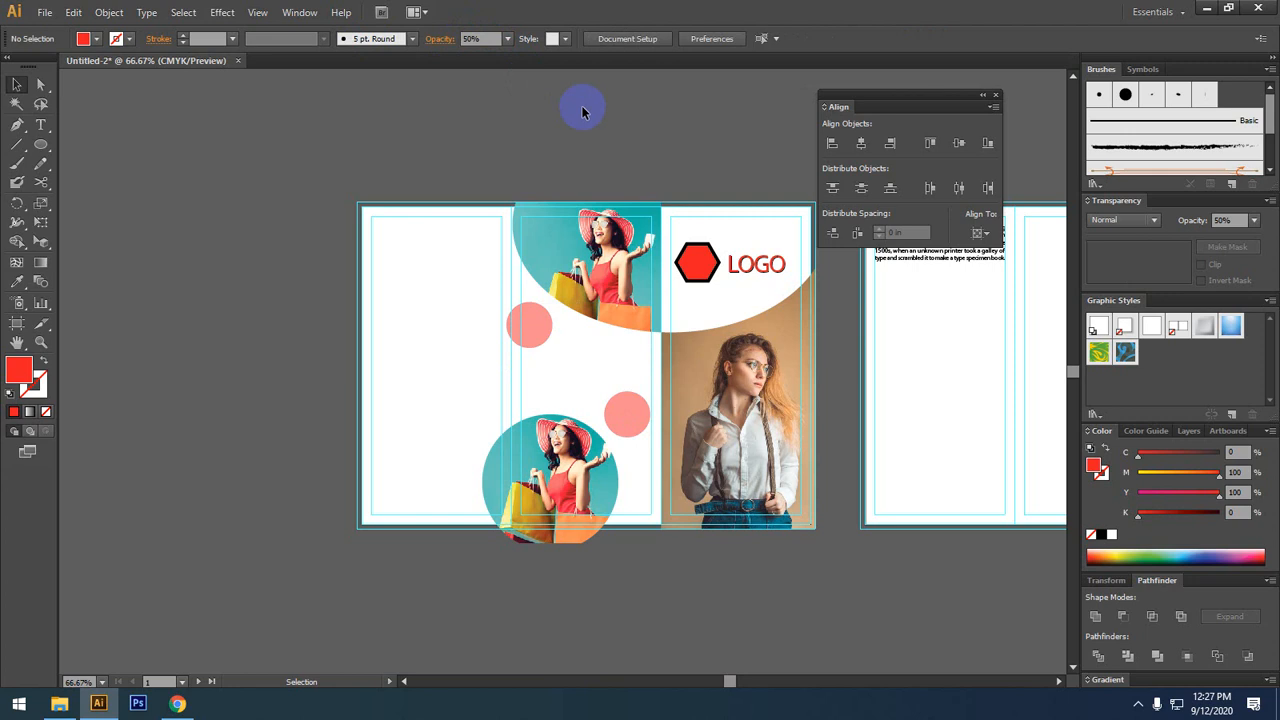
Step: Examine how the shopping photos and circles run past the second panel's edges and meet the bleed guides
{"action": "scroll", "coordinate": [560, 90], "scroll_direction": "up", "scroll_amount": 4}
{"action": "left_click_drag", "start_coordinate": [698, 293], "coordinate": [514, 72]}
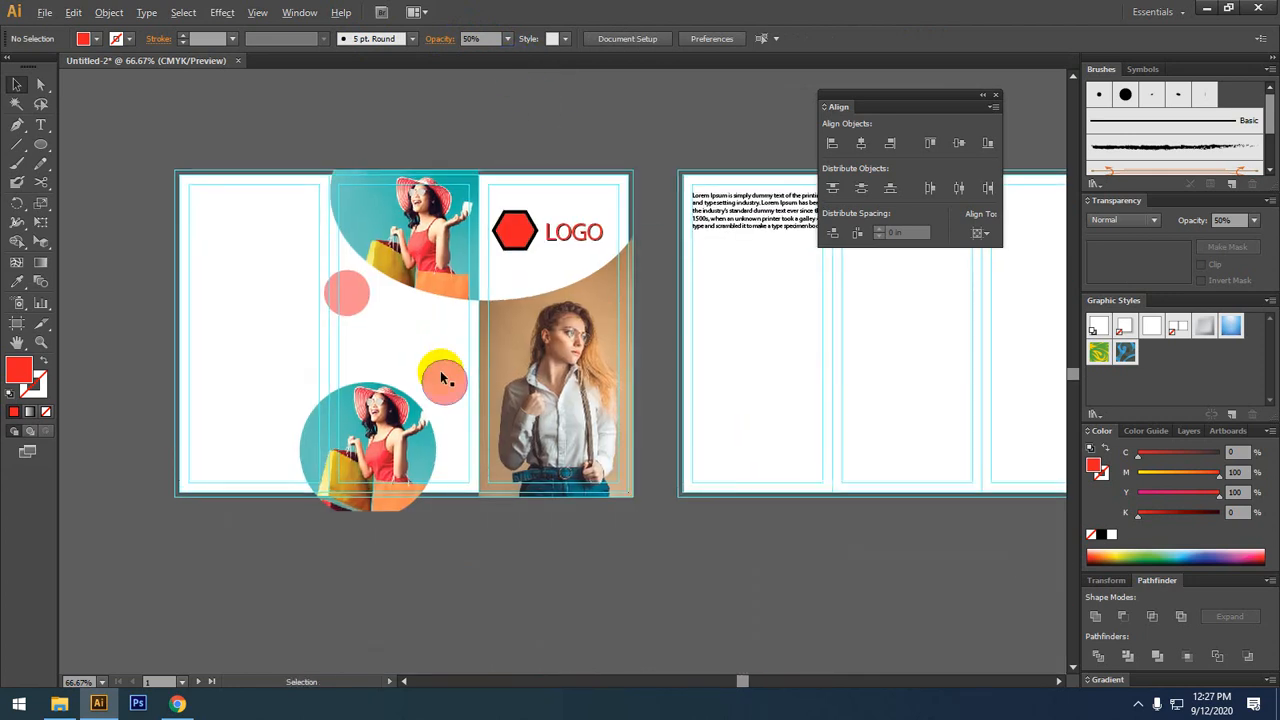
{"action": "scroll", "coordinate": [397, 380], "scroll_direction": "up", "scroll_amount": 1}
{"action": "left_click_drag", "start_coordinate": [429, 394], "coordinate": [428, 274]}
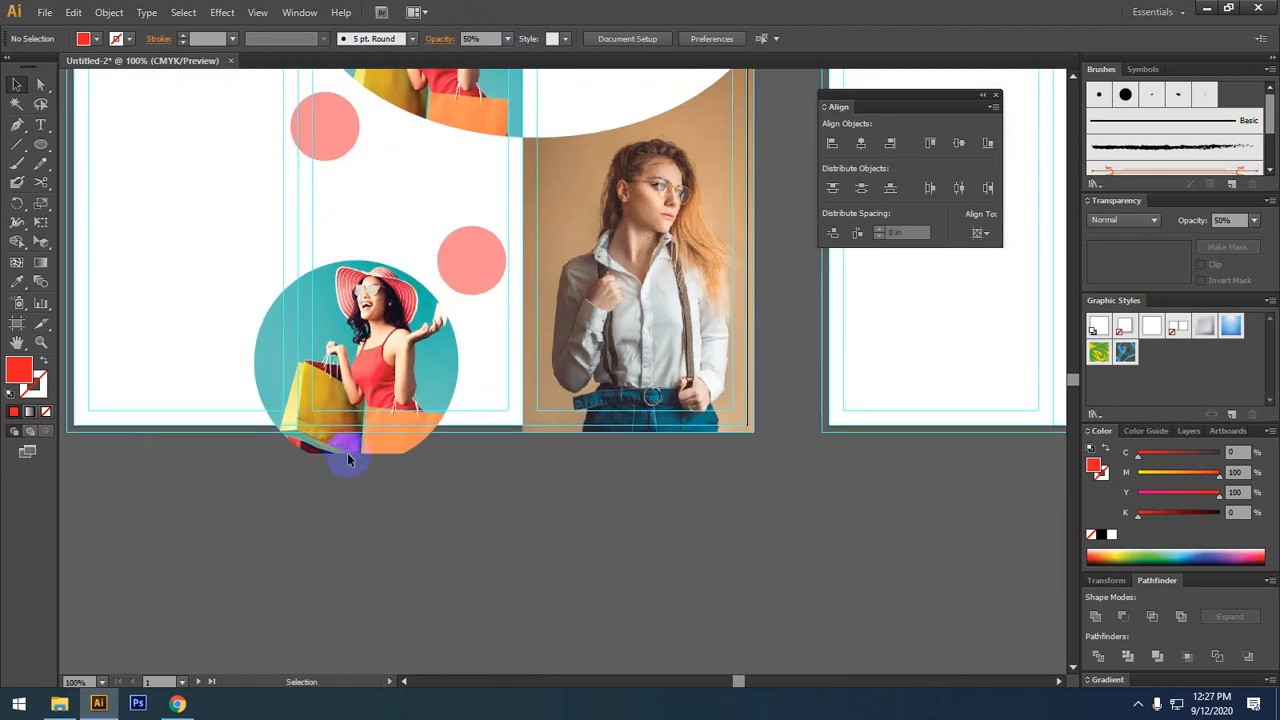
{"action": "left_click_drag", "start_coordinate": [281, 290], "coordinate": [304, 293]}
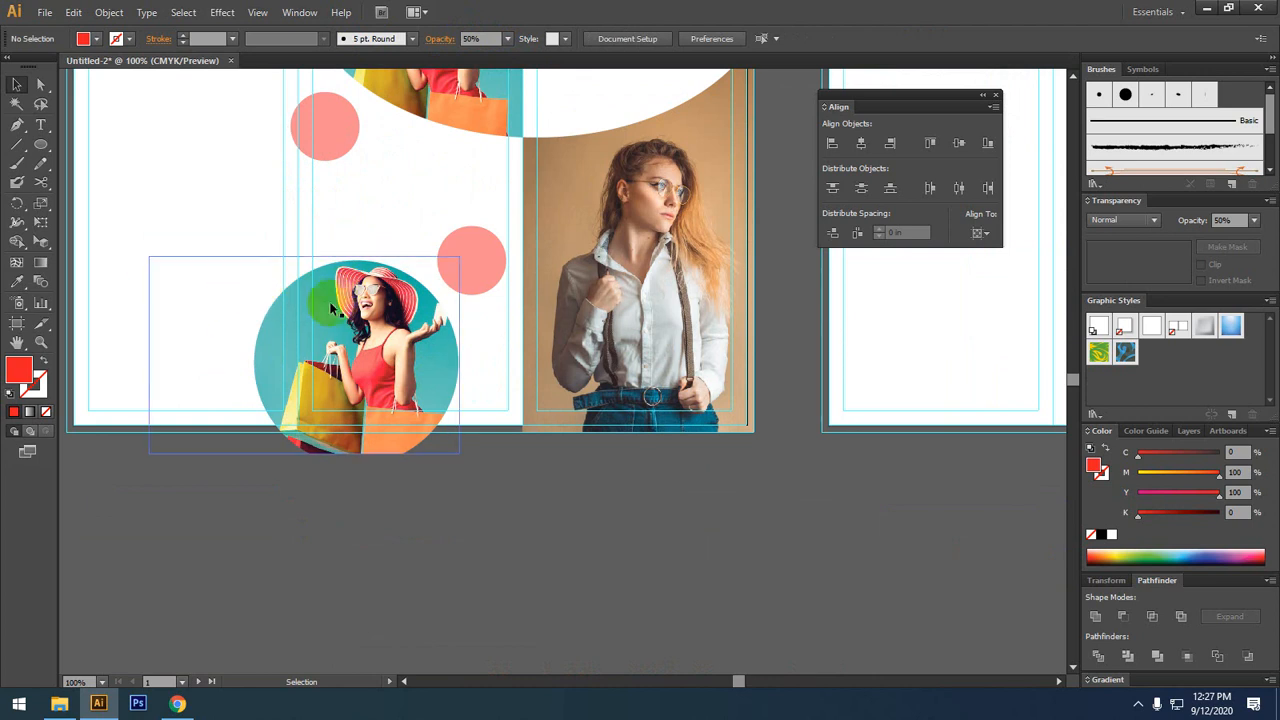
{"action": "left_click_drag", "start_coordinate": [496, 483], "coordinate": [612, 567]}
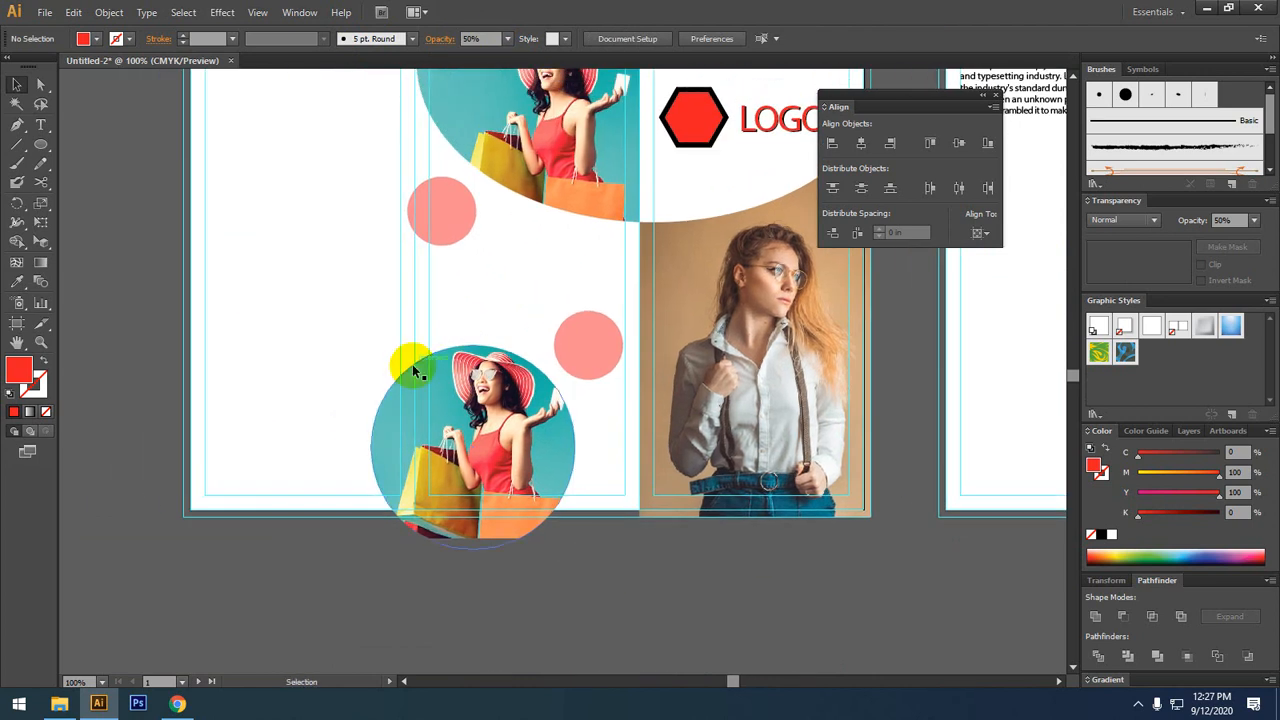
{"action": "scroll", "coordinate": [517, 300], "scroll_direction": "up", "scroll_amount": 4}
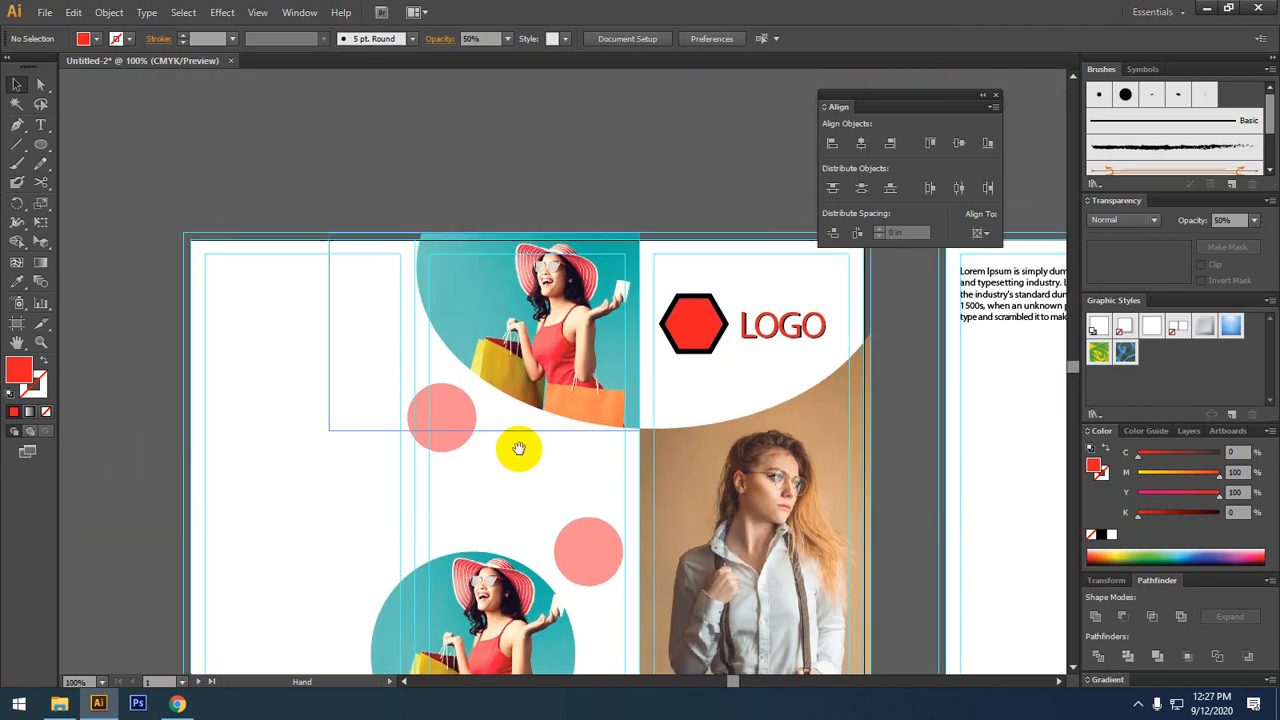
{"action": "left_click", "coordinate": [500, 244]}
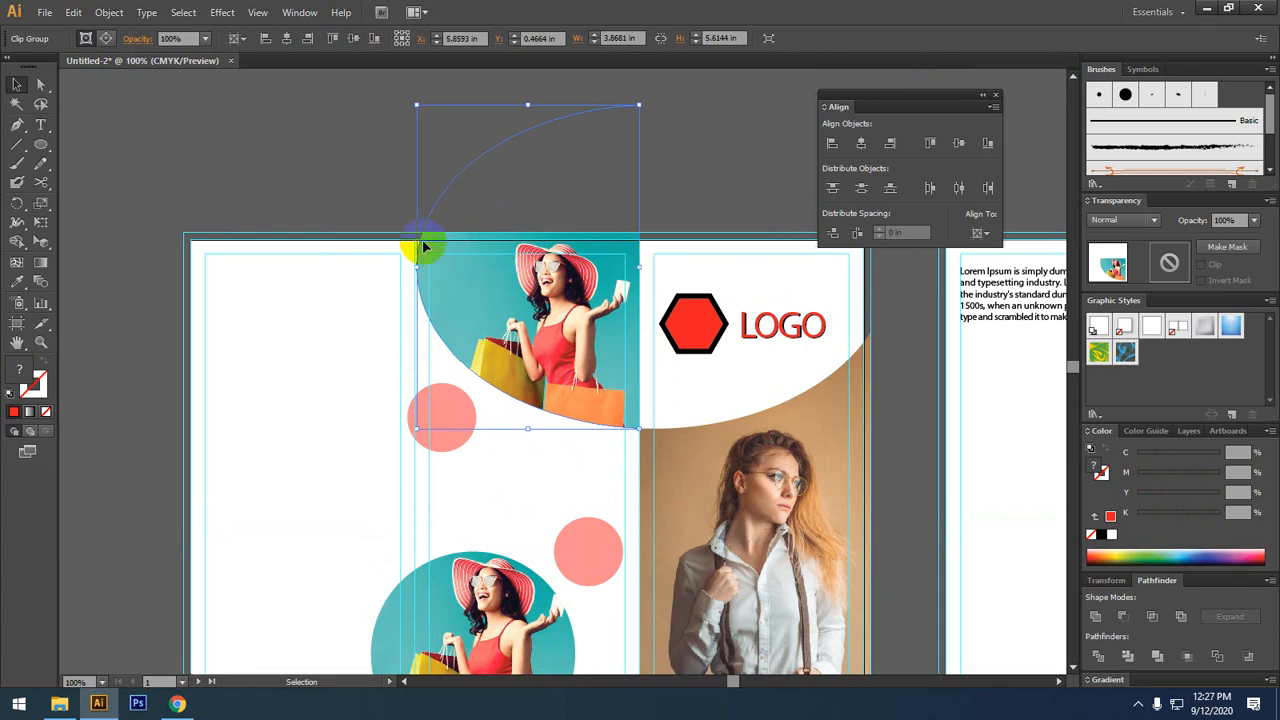
{"action": "left_click", "coordinate": [266, 178]}
{"action": "right_click", "coordinate": [268, 133]}
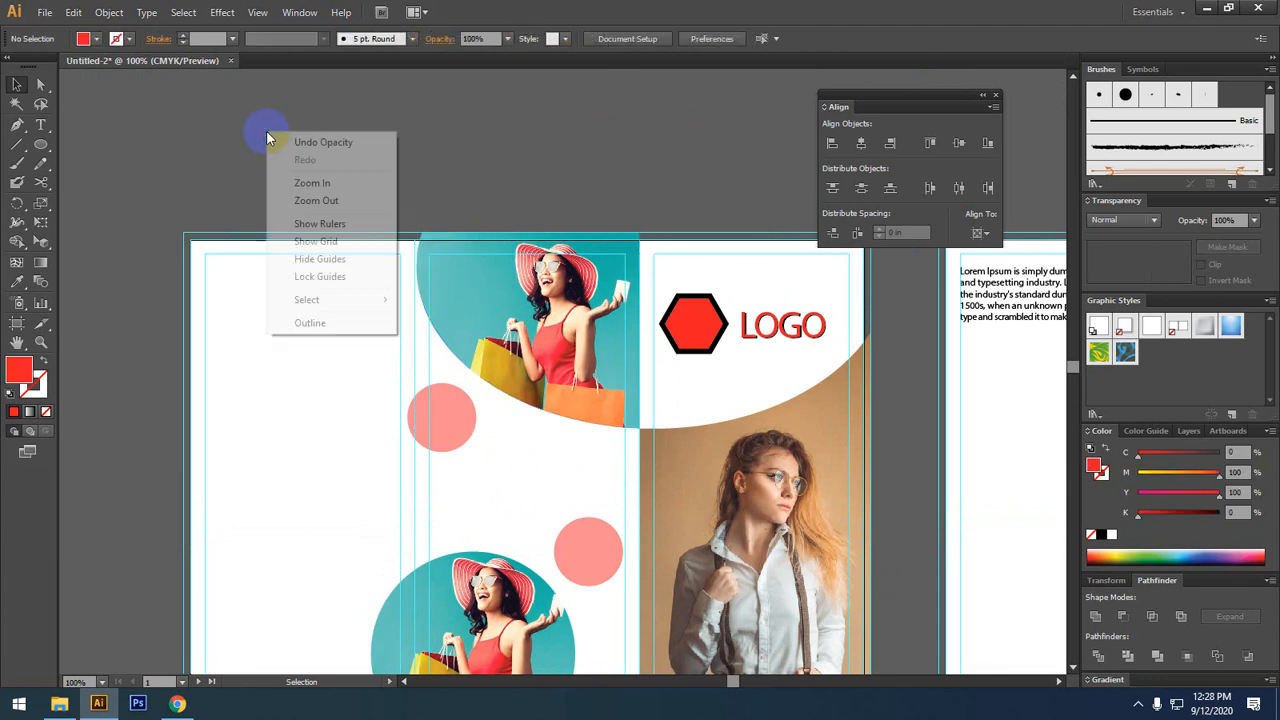
{"action": "left_click", "coordinate": [447, 182]}
{"action": "key", "text": "alt+space"}
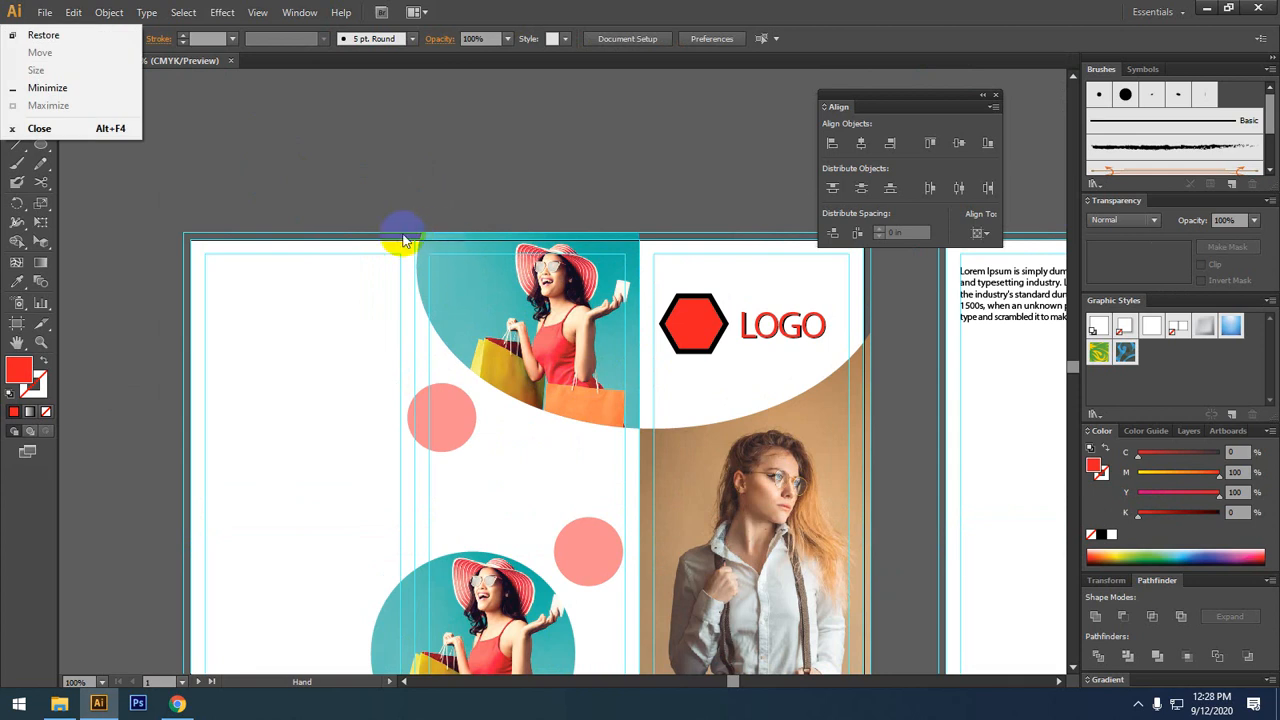
{"action": "left_click", "coordinate": [404, 240]}
{"action": "key", "text": "space"}
{"action": "left_click_drag", "start_coordinate": [430, 232], "coordinate": [431, 328]}
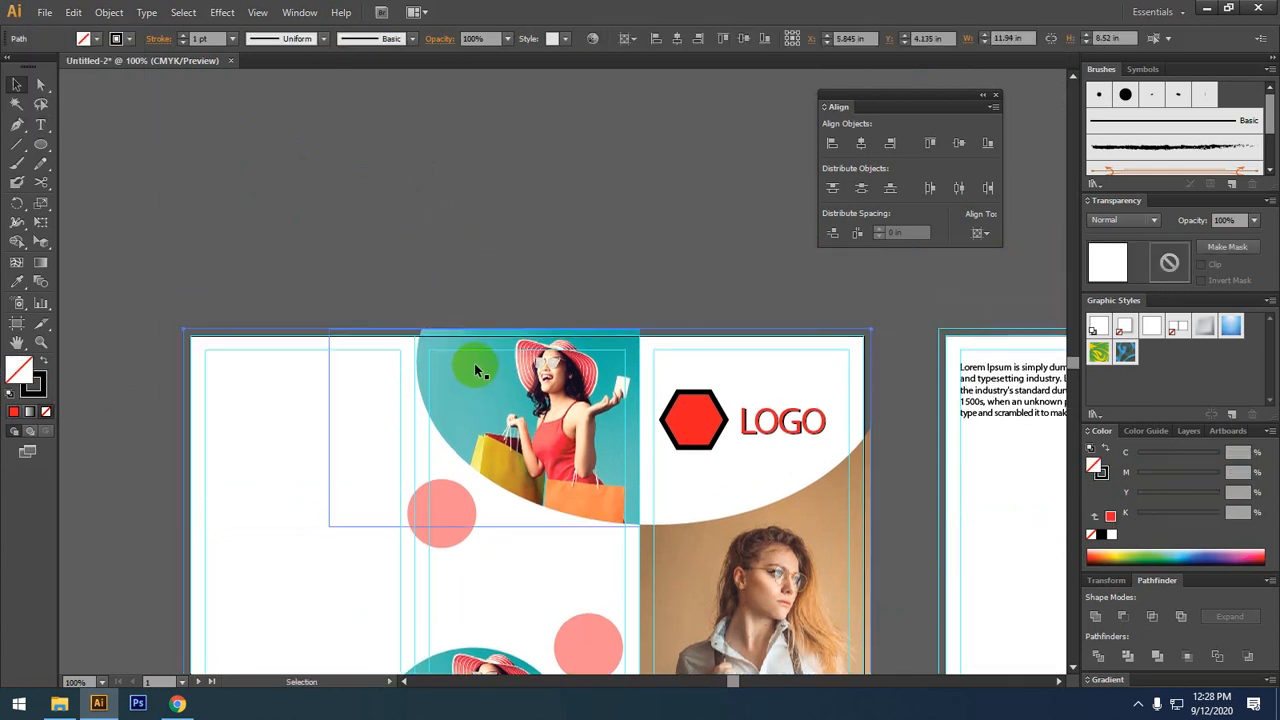
Step: Paste a copy of the second panel's guide rectangle in front, release it from guides and bring it to the front
{"action": "scroll", "coordinate": [474, 365], "scroll_direction": "up", "scroll_amount": 4}
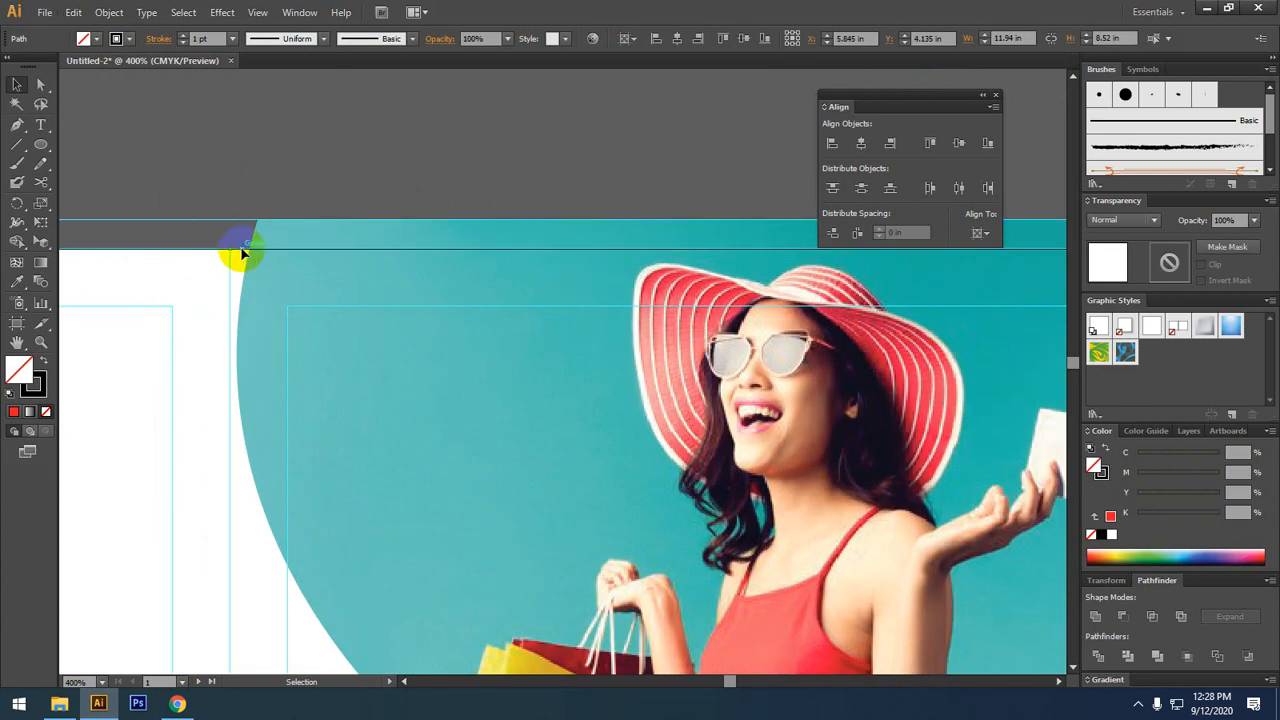
{"action": "scroll", "coordinate": [243, 251], "scroll_direction": "down", "scroll_amount": 5}
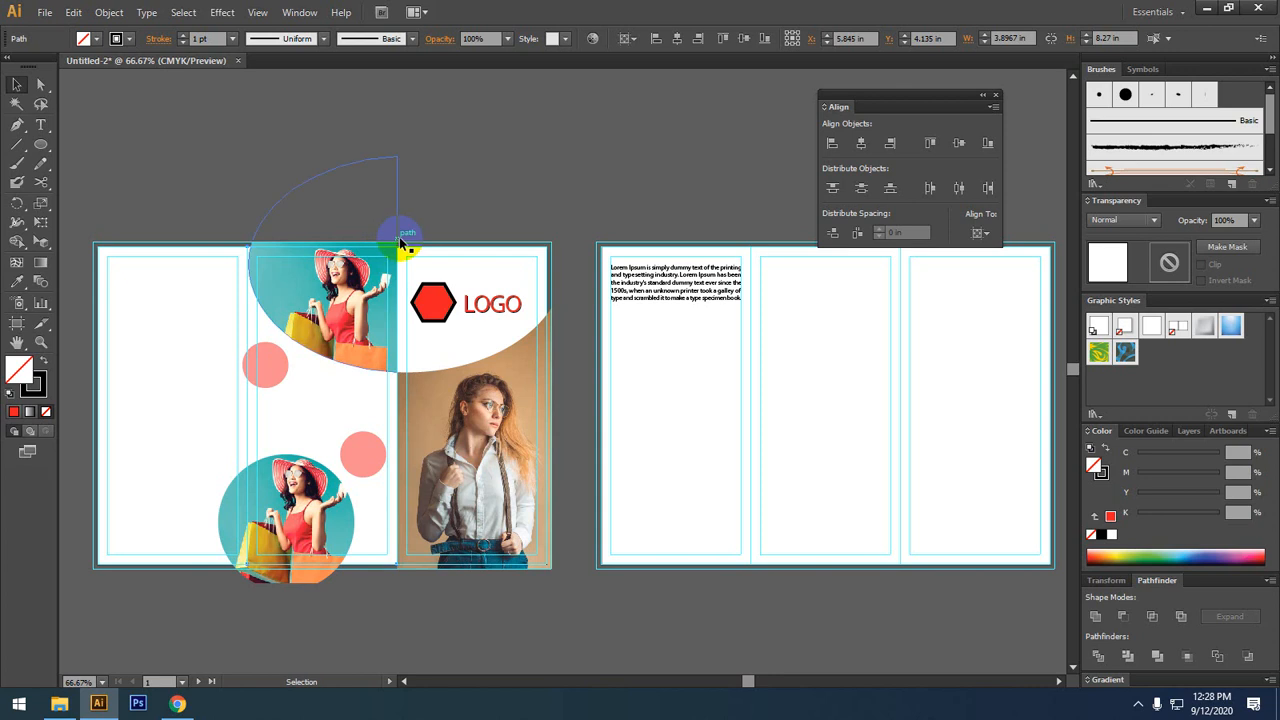
{"action": "right_click", "coordinate": [252, 246]}
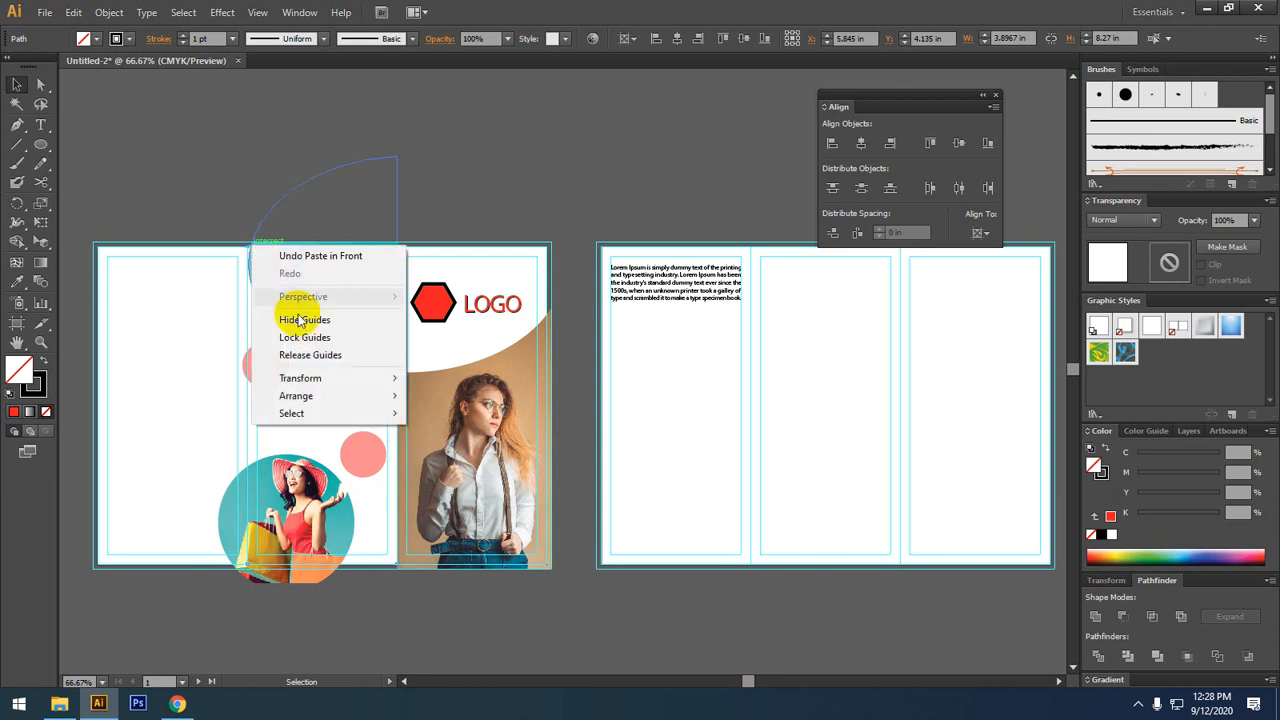
{"action": "left_click", "coordinate": [312, 355]}
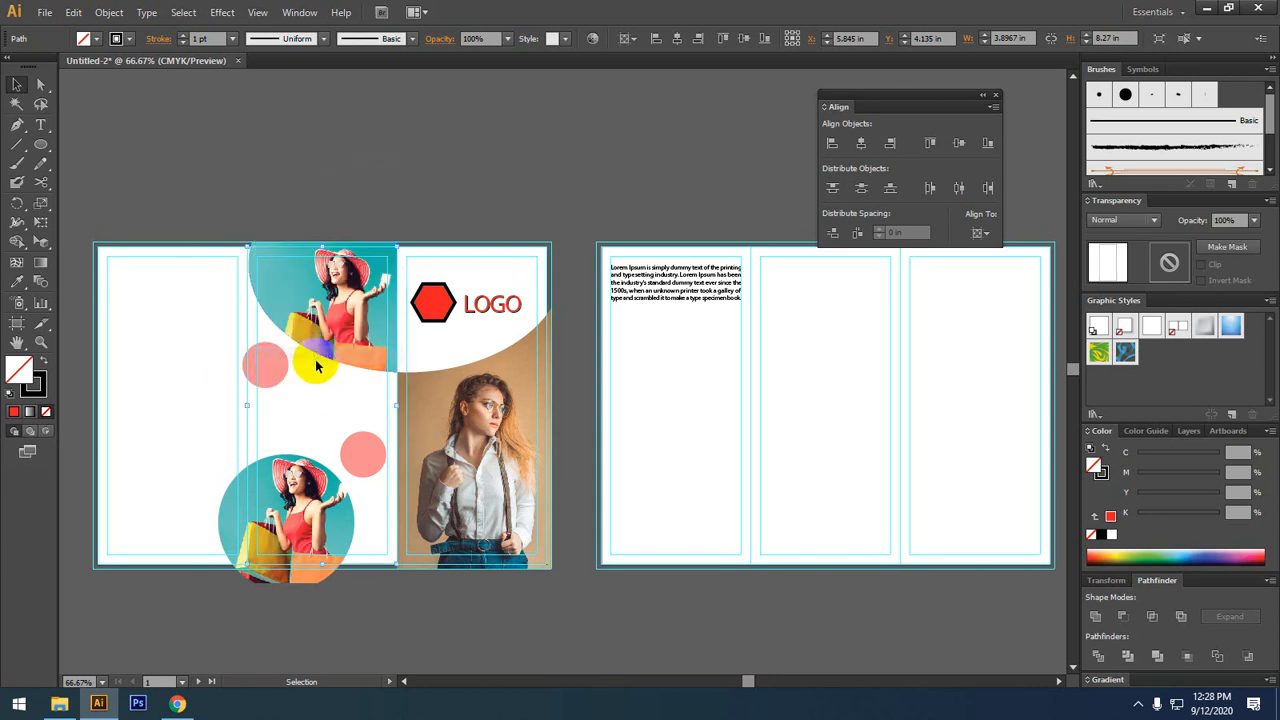
{"action": "right_click", "coordinate": [251, 246]}
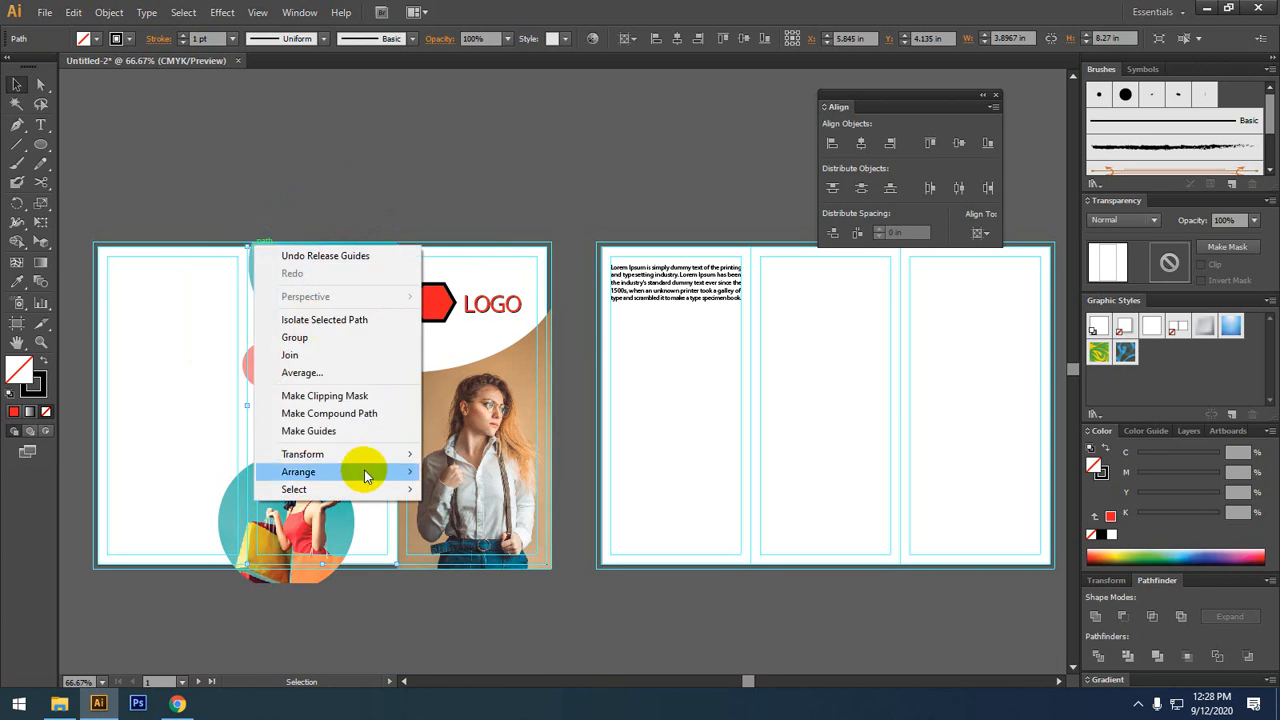
{"action": "mouse_move", "coordinate": [364, 474]}
{"action": "left_click", "coordinate": [470, 471]}
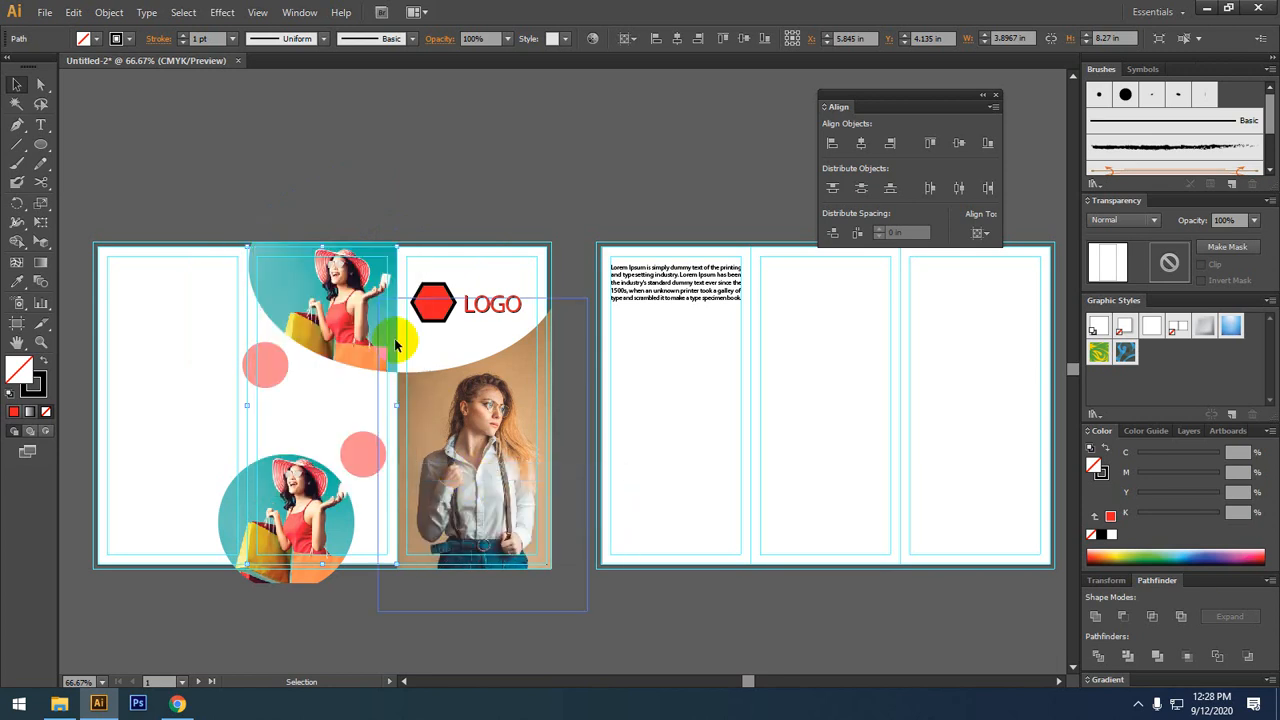
Step: Clip both shopping photos and both pink circles to the second panel's rectangle with a clipping mask
{"action": "scroll", "coordinate": [340, 240], "scroll_direction": "up", "scroll_amount": 1}
{"action": "scroll", "coordinate": [393, 323], "scroll_direction": "up", "scroll_amount": 1}
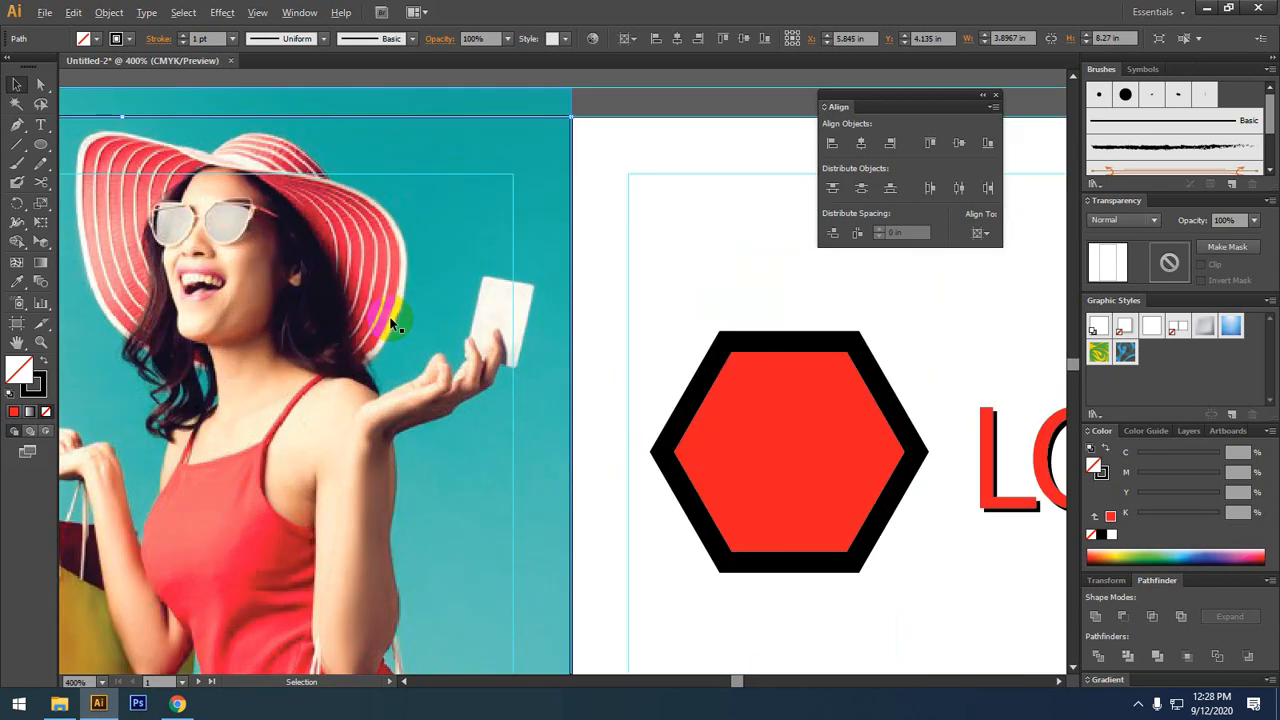
{"action": "scroll", "coordinate": [393, 323], "scroll_direction": "down", "scroll_amount": 4}
{"action": "left_click_drag", "start_coordinate": [348, 448], "coordinate": [457, 311]}
{"action": "left_click", "coordinate": [410, 503], "text": "shift"}
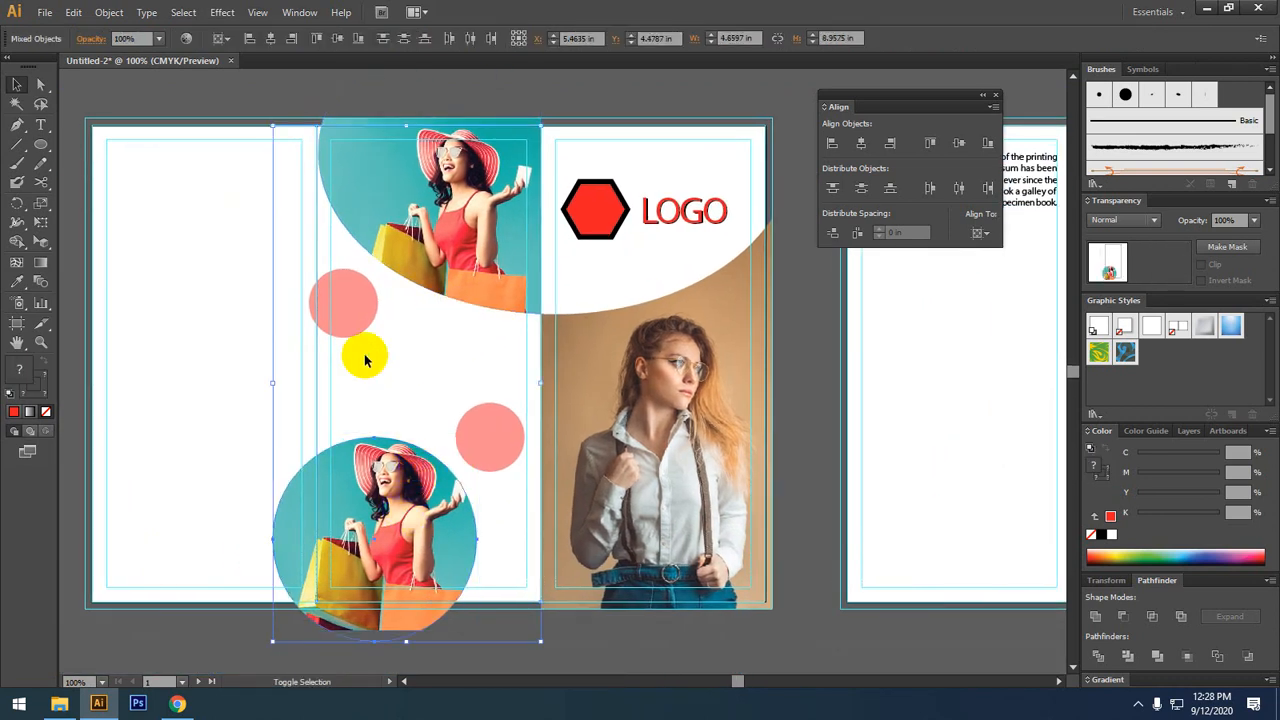
{"action": "left_click", "coordinate": [343, 298], "text": "shift"}
{"action": "left_click", "coordinate": [500, 467], "text": "shift"}
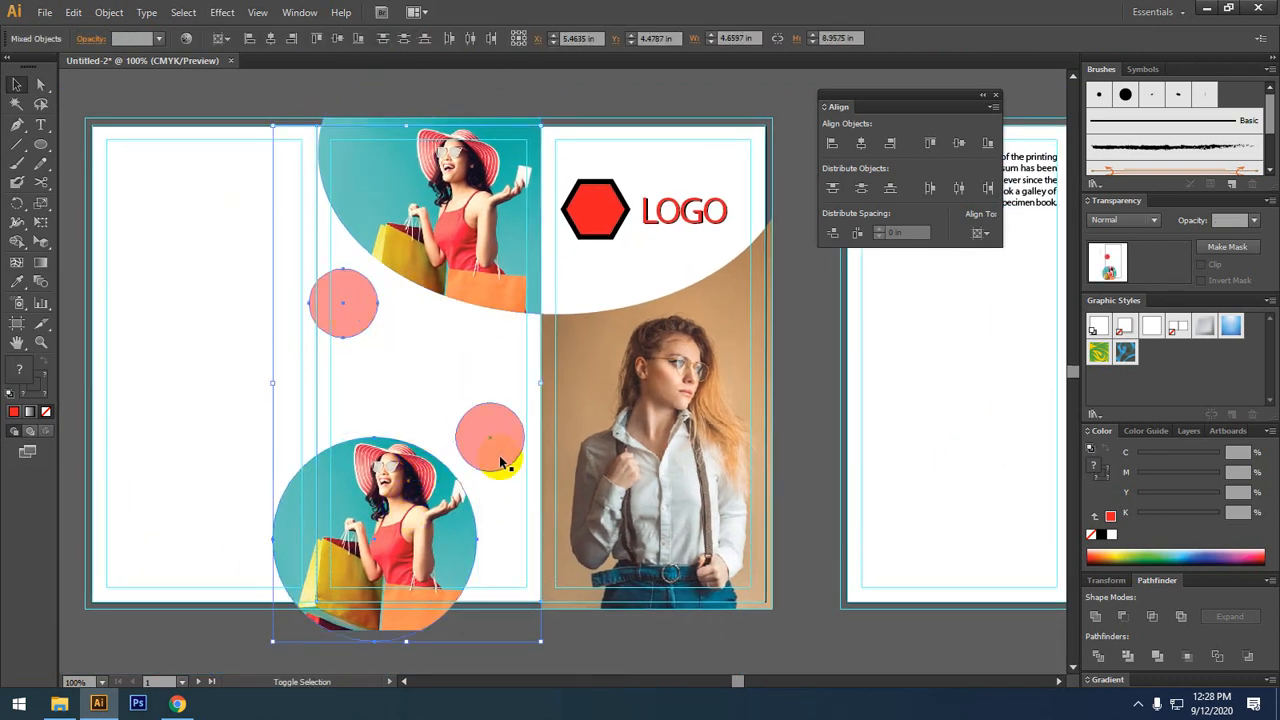
{"action": "left_click", "coordinate": [472, 248], "text": "shift"}
{"action": "right_click", "coordinate": [472, 248]}
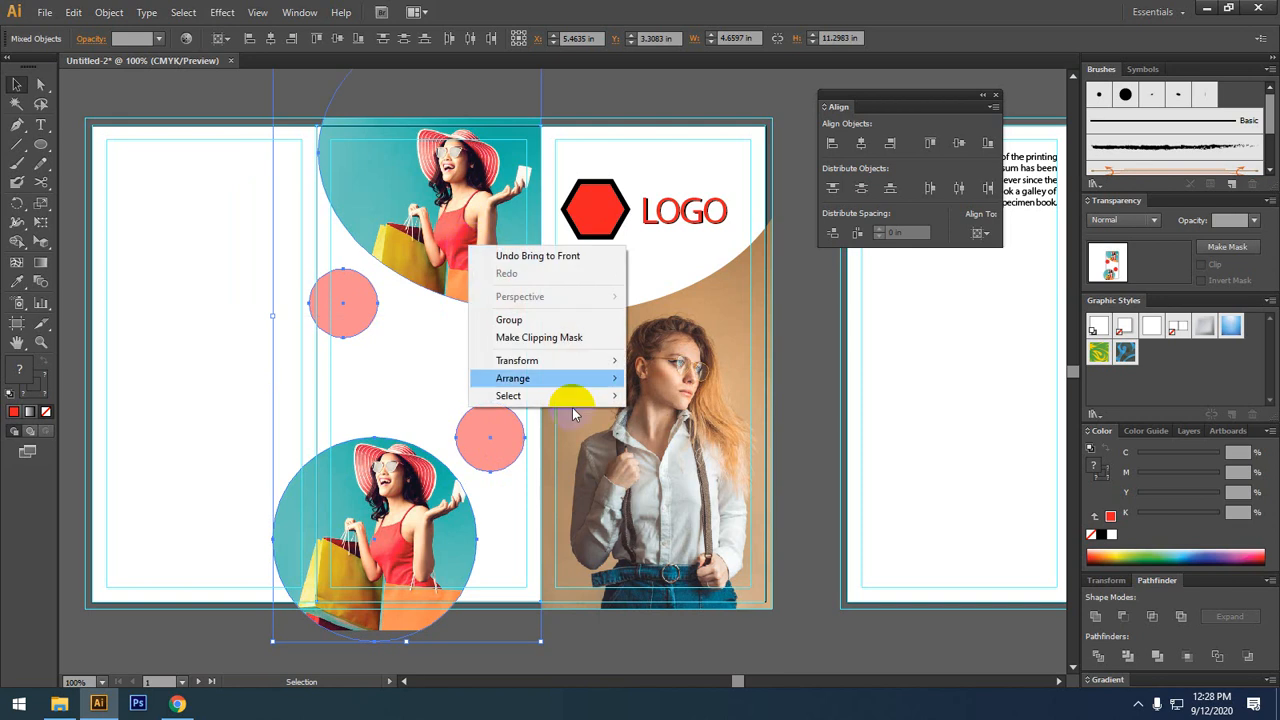
{"action": "left_click", "coordinate": [530, 337]}
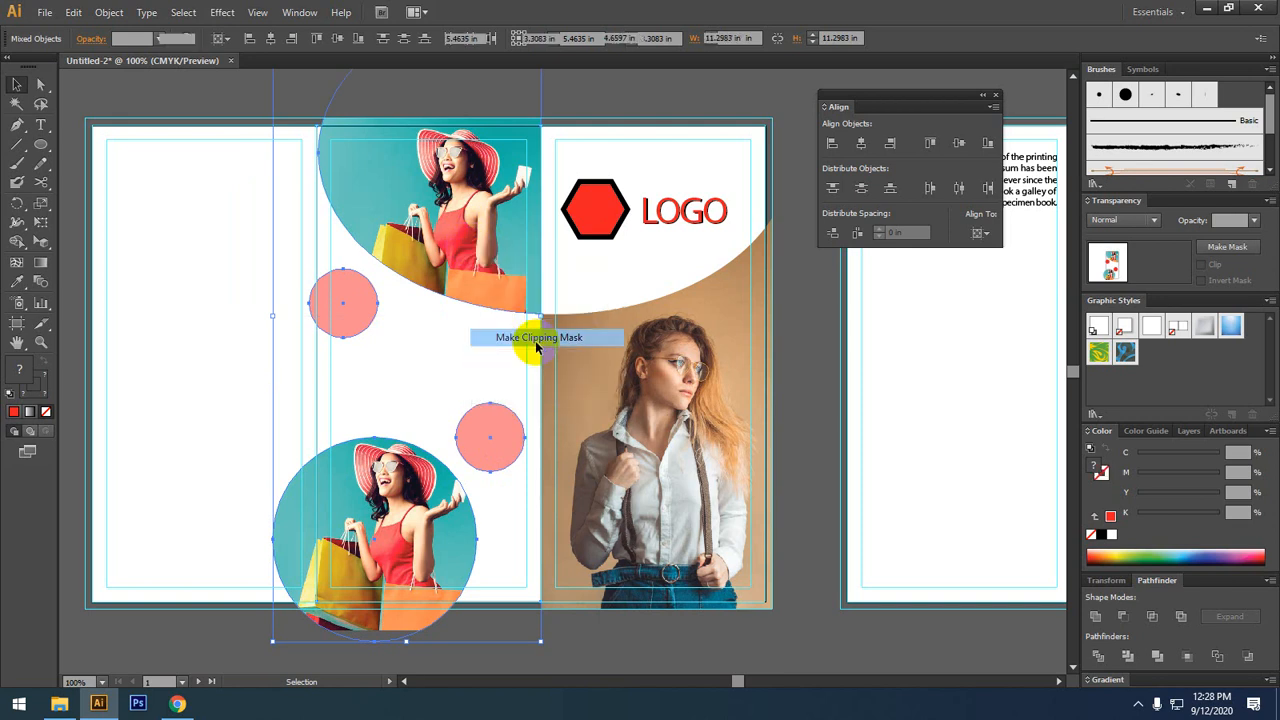
{"action": "left_click", "coordinate": [476, 102]}
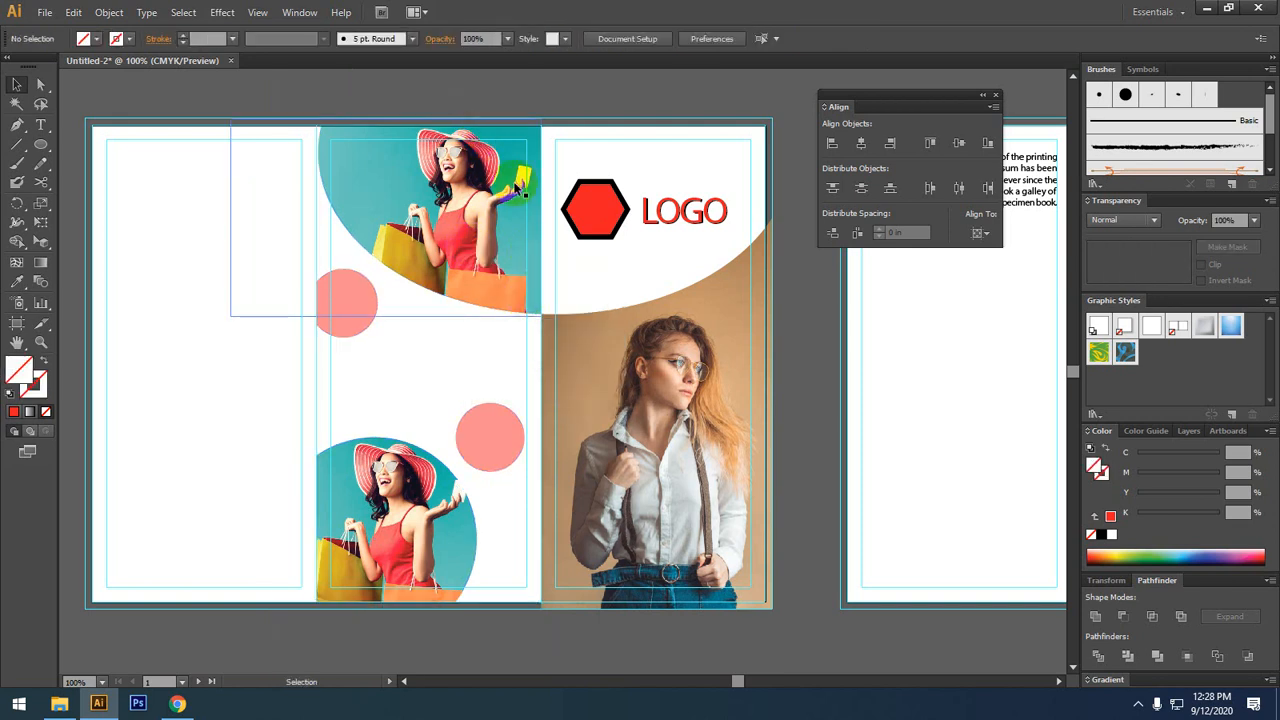
Step: Isolate the second panel's clip group and extend the clipping rectangle's lower edge down to the bleed guide
{"action": "scroll", "coordinate": [448, 567], "scroll_direction": "up", "scroll_amount": 2}
{"action": "scroll", "coordinate": [448, 567], "scroll_direction": "down", "scroll_amount": 1}
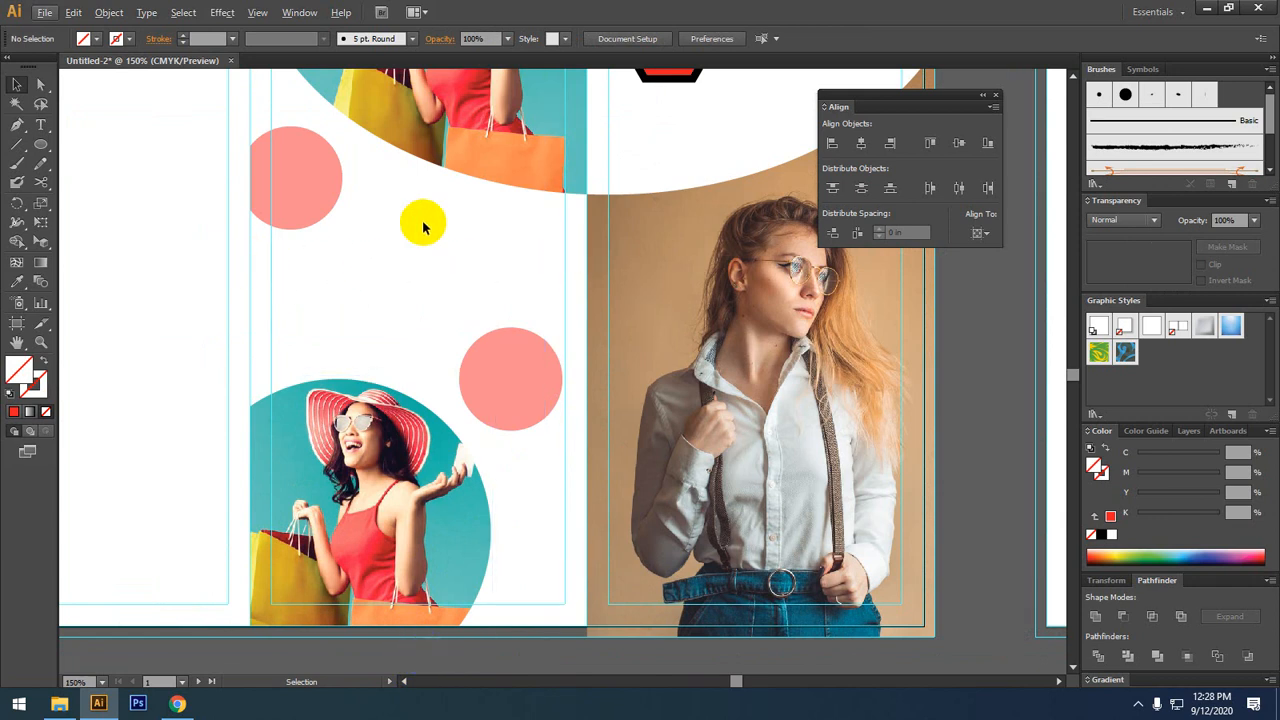
{"action": "left_click", "coordinate": [480, 153]}
{"action": "double_click", "coordinate": [480, 153]}
{"action": "scroll", "coordinate": [470, 350], "scroll_direction": "down", "scroll_amount": 2}
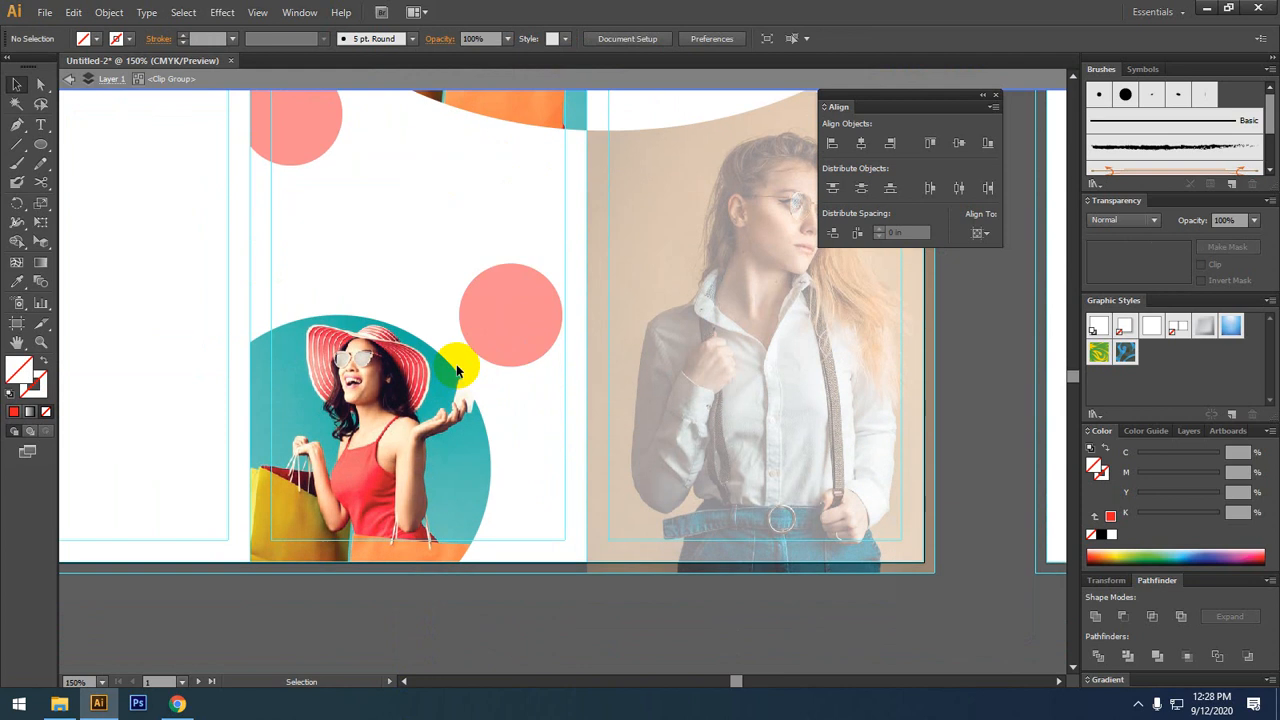
{"action": "left_click", "coordinate": [484, 564]}
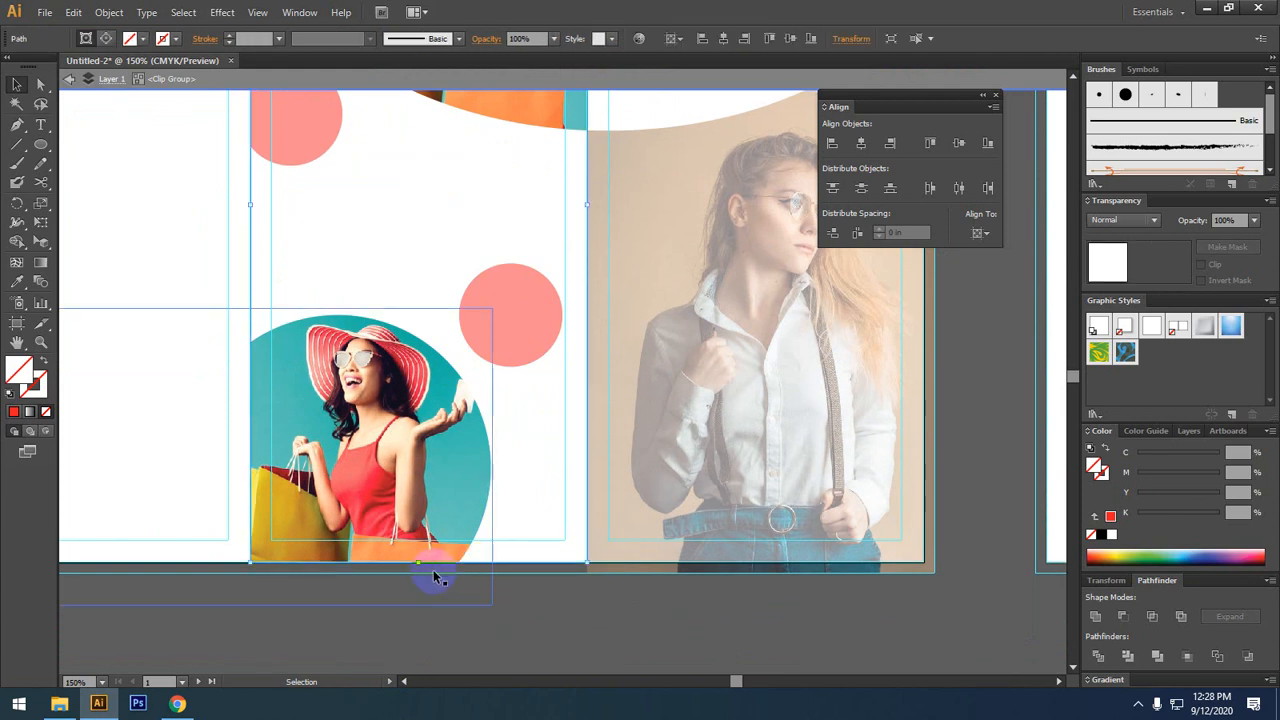
{"action": "left_click_drag", "start_coordinate": [419, 563], "coordinate": [420, 571]}
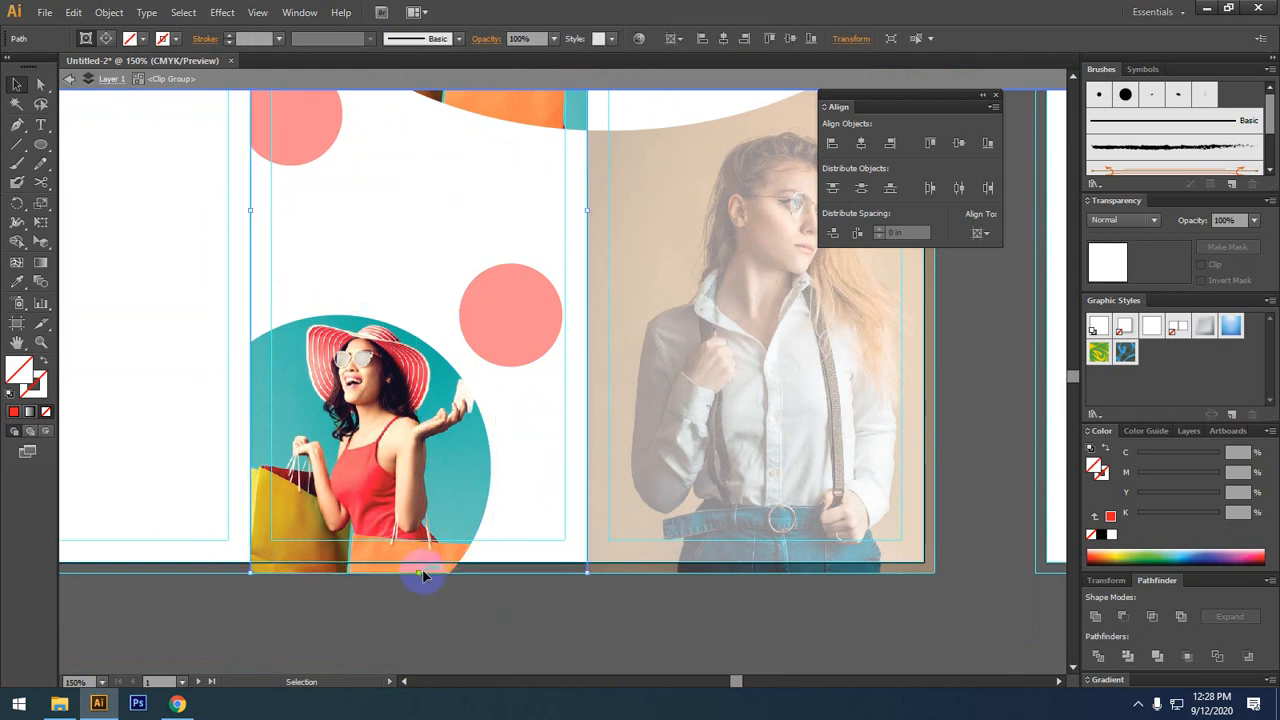
Step: Try extending the clipping rectangle's upper edge to the bleed guide, undo that change and leave isolation mode
{"action": "scroll", "coordinate": [444, 536], "scroll_direction": "up", "scroll_amount": 10}
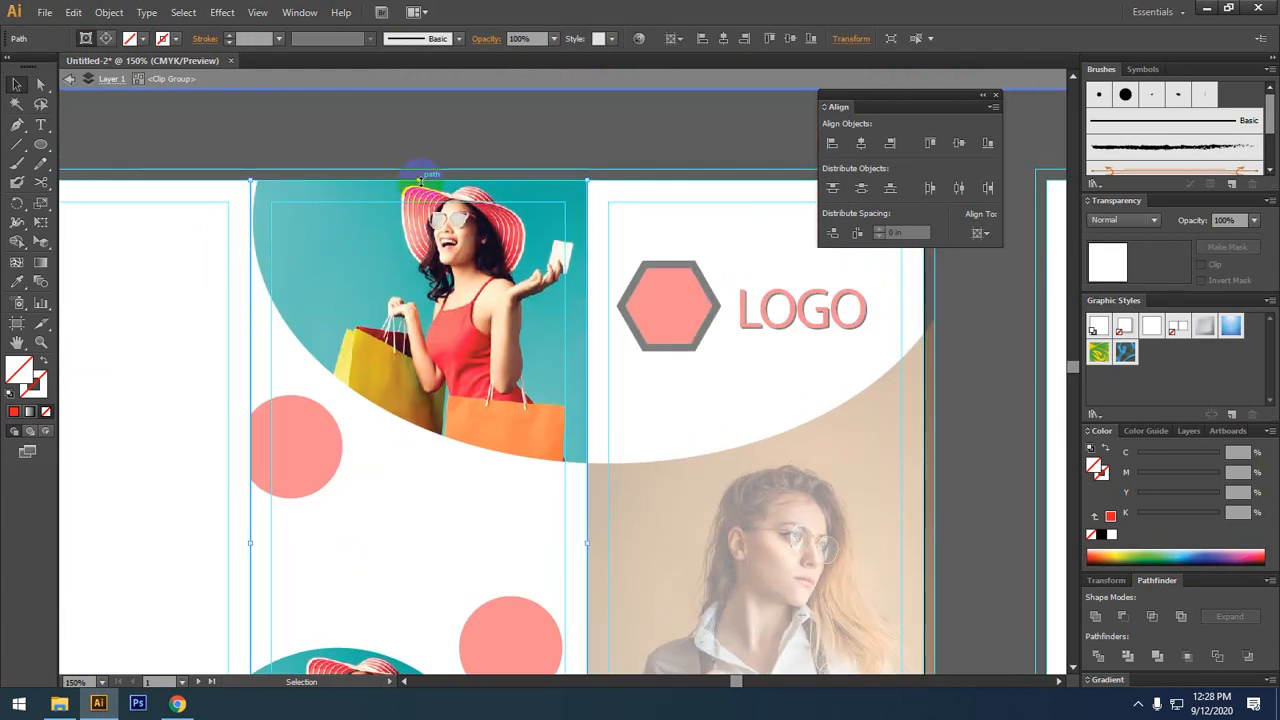
{"action": "left_click_drag", "start_coordinate": [418, 180], "coordinate": [418, 171]}
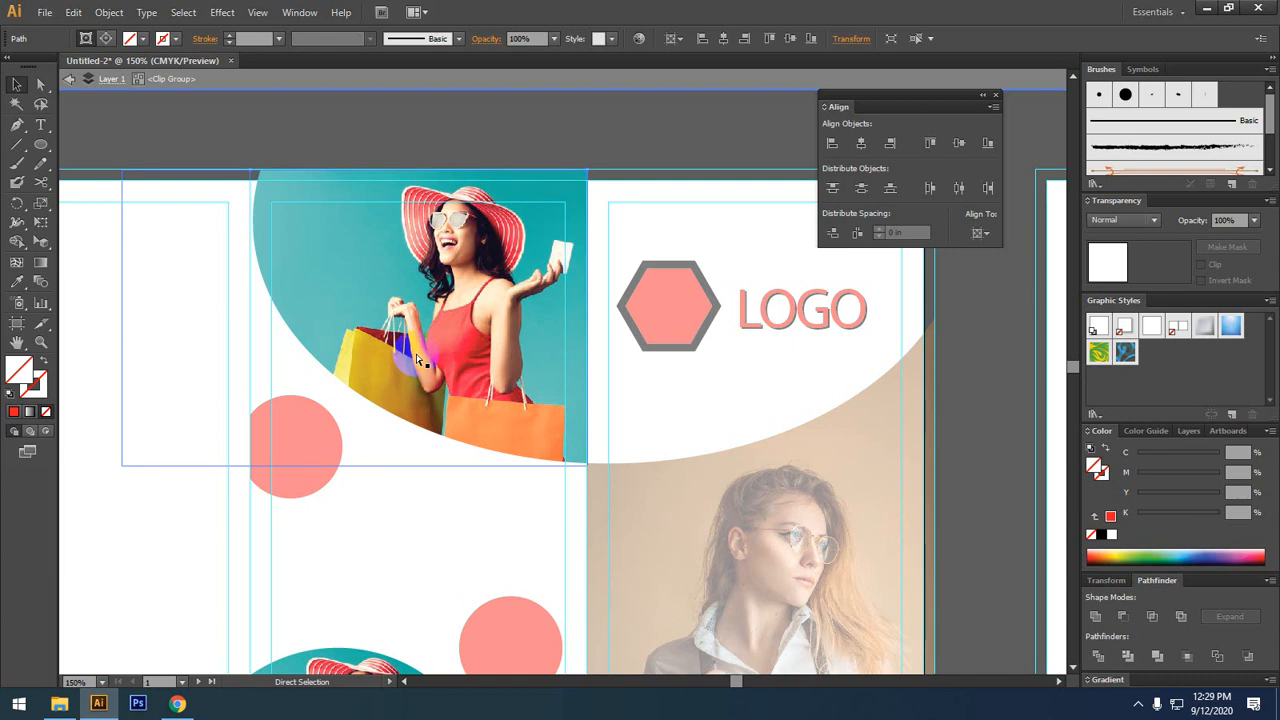
{"action": "key", "text": "ctrl+z"}
{"action": "double_click", "coordinate": [502, 104]}
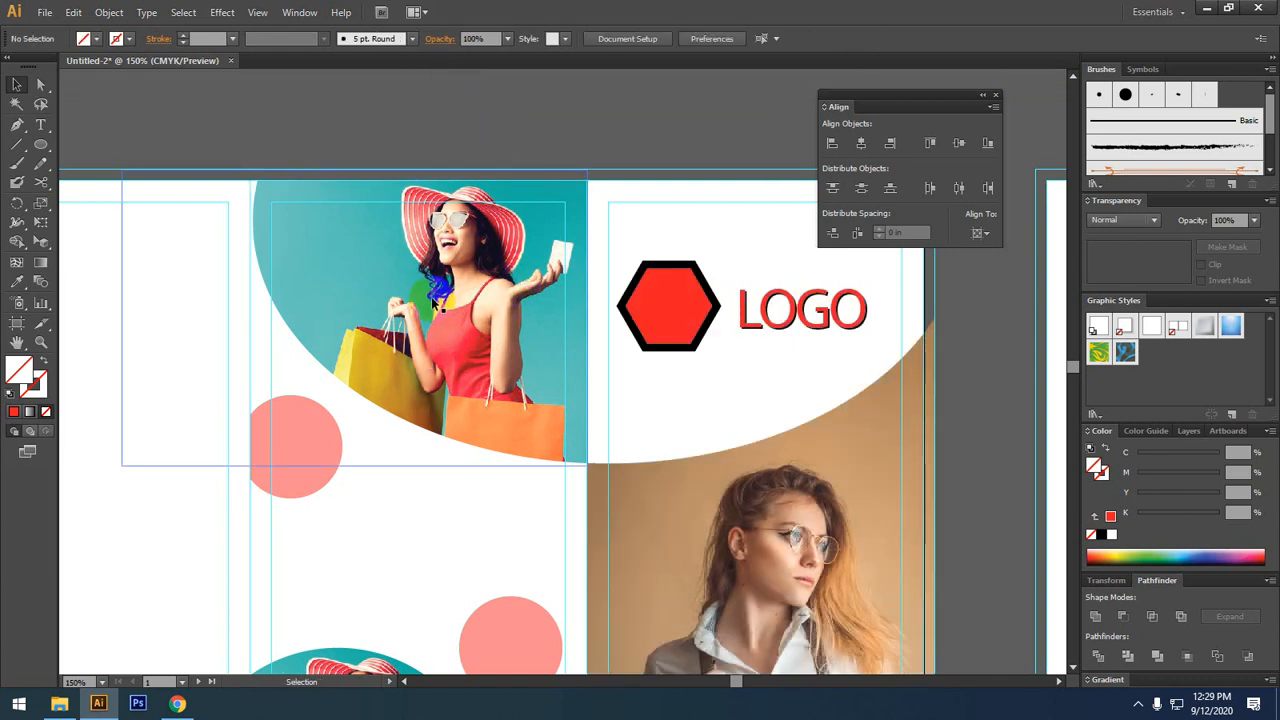
Step: Isolate the second panel's clip group and extend the clipping rectangle's upper edge up to the bleed guide
{"action": "left_click", "coordinate": [432, 272]}
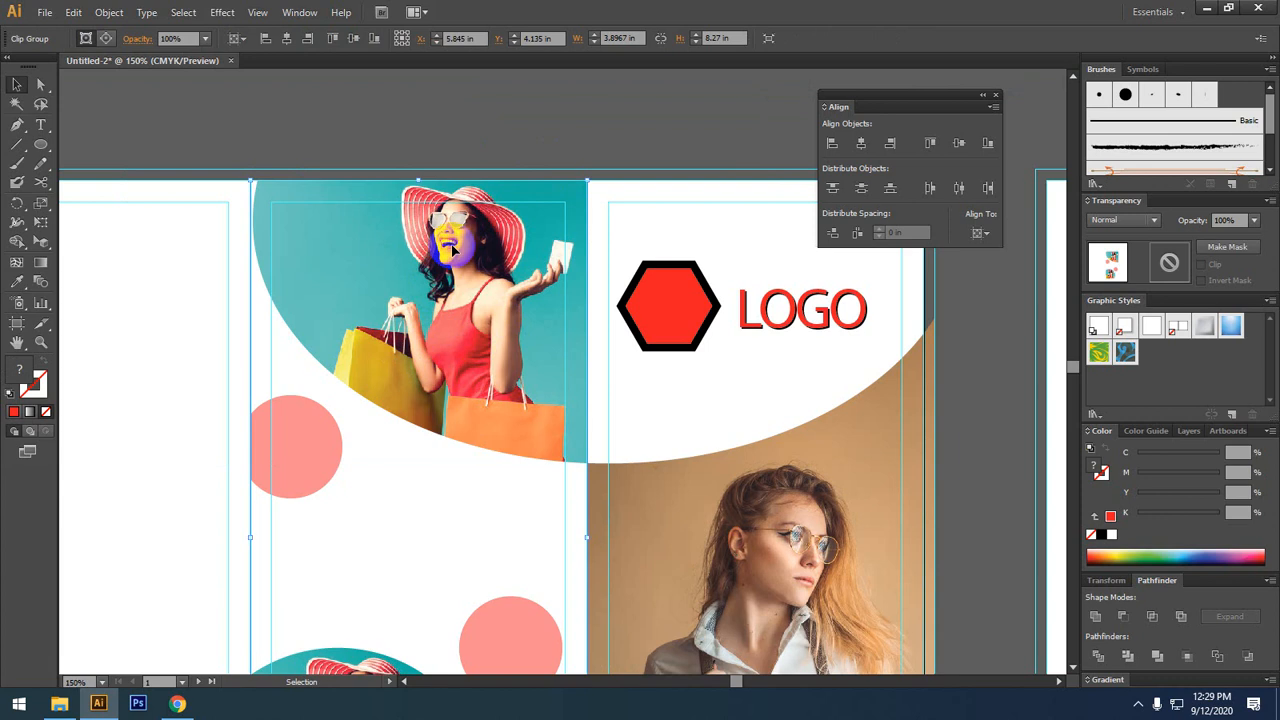
{"action": "double_click", "coordinate": [451, 244]}
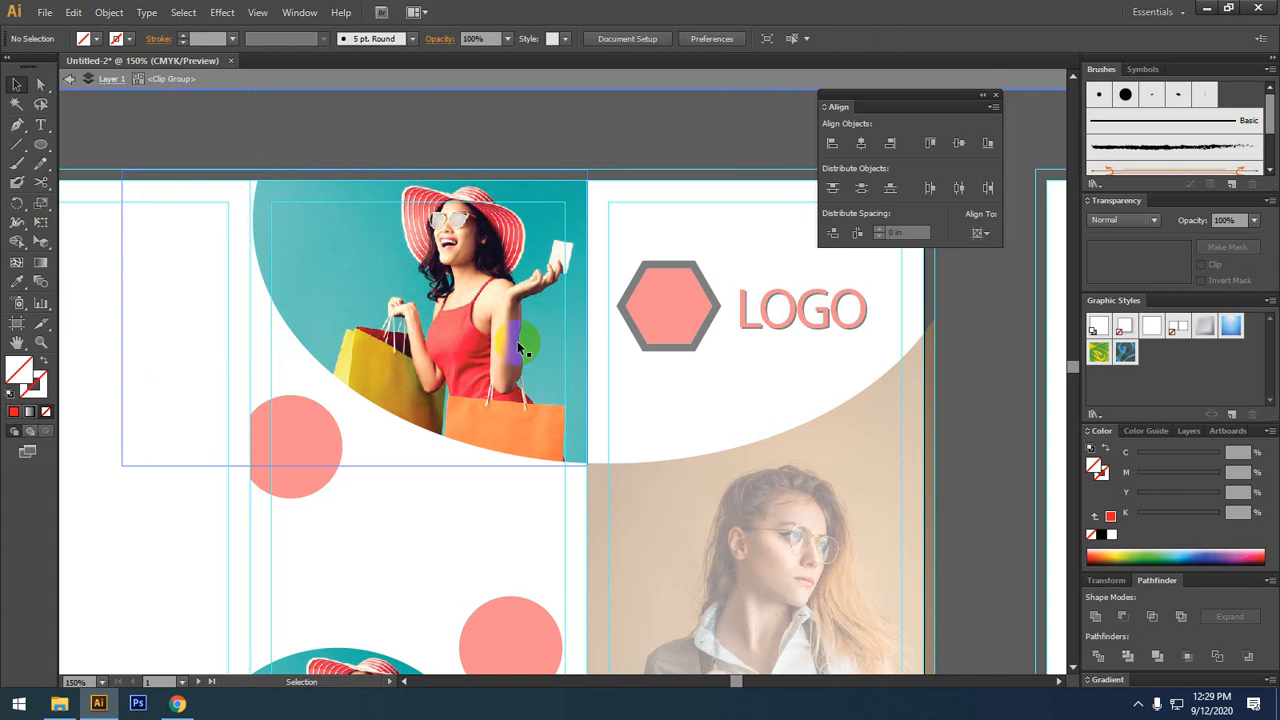
{"action": "left_click", "coordinate": [260, 192]}
{"action": "left_click", "coordinate": [256, 181]}
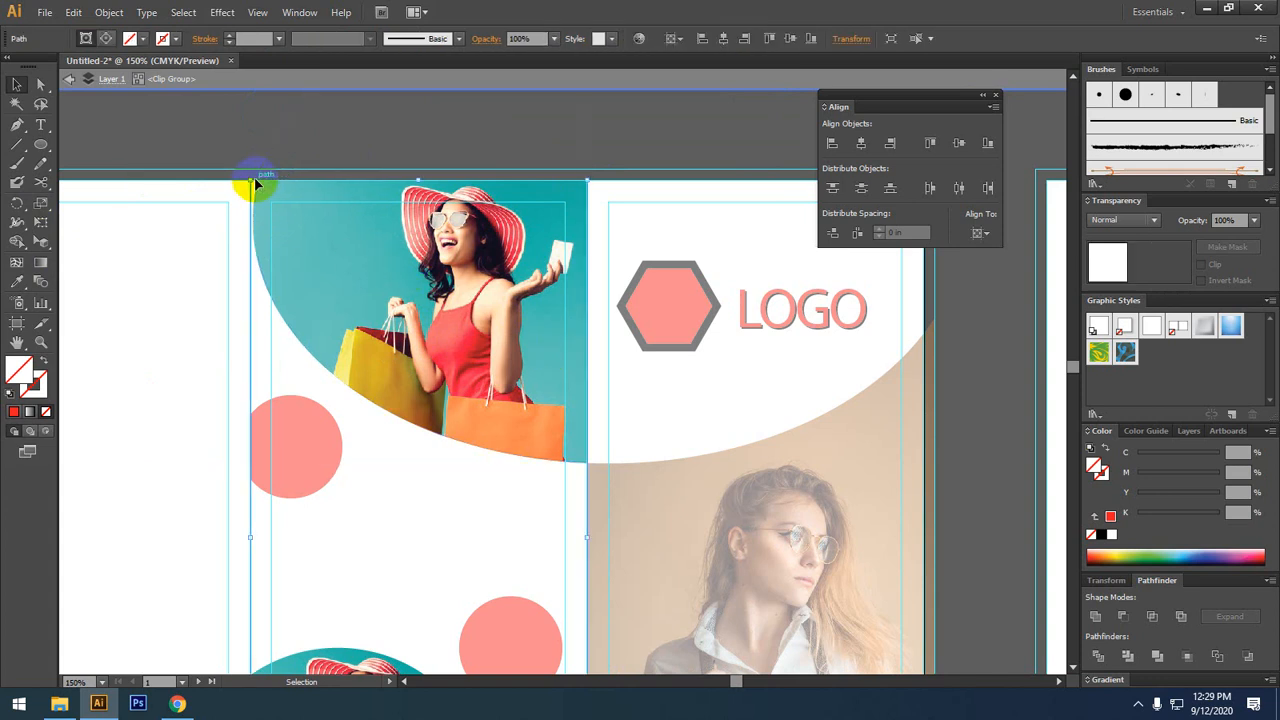
{"action": "left_click_drag", "start_coordinate": [418, 181], "coordinate": [418, 168]}
Step: Extend the clipping rectangle's lower edge down to the bleed guide, then leave isolation mode and deselect everything
{"action": "scroll", "coordinate": [416, 214], "scroll_direction": "down", "scroll_amount": 2}
{"action": "scroll", "coordinate": [428, 250], "scroll_direction": "down", "scroll_amount": 6}
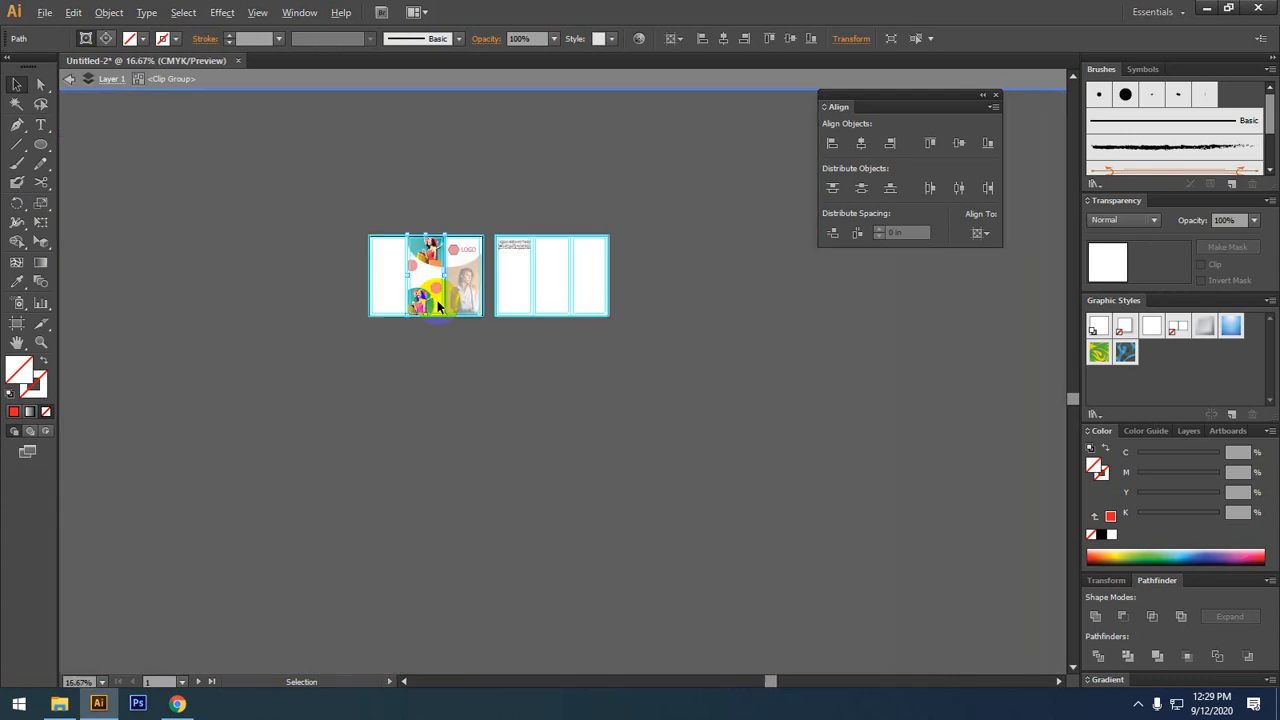
{"action": "scroll", "coordinate": [416, 292], "scroll_direction": "up", "scroll_amount": 5}
{"action": "scroll", "coordinate": [470, 445], "scroll_direction": "up", "scroll_amount": 3}
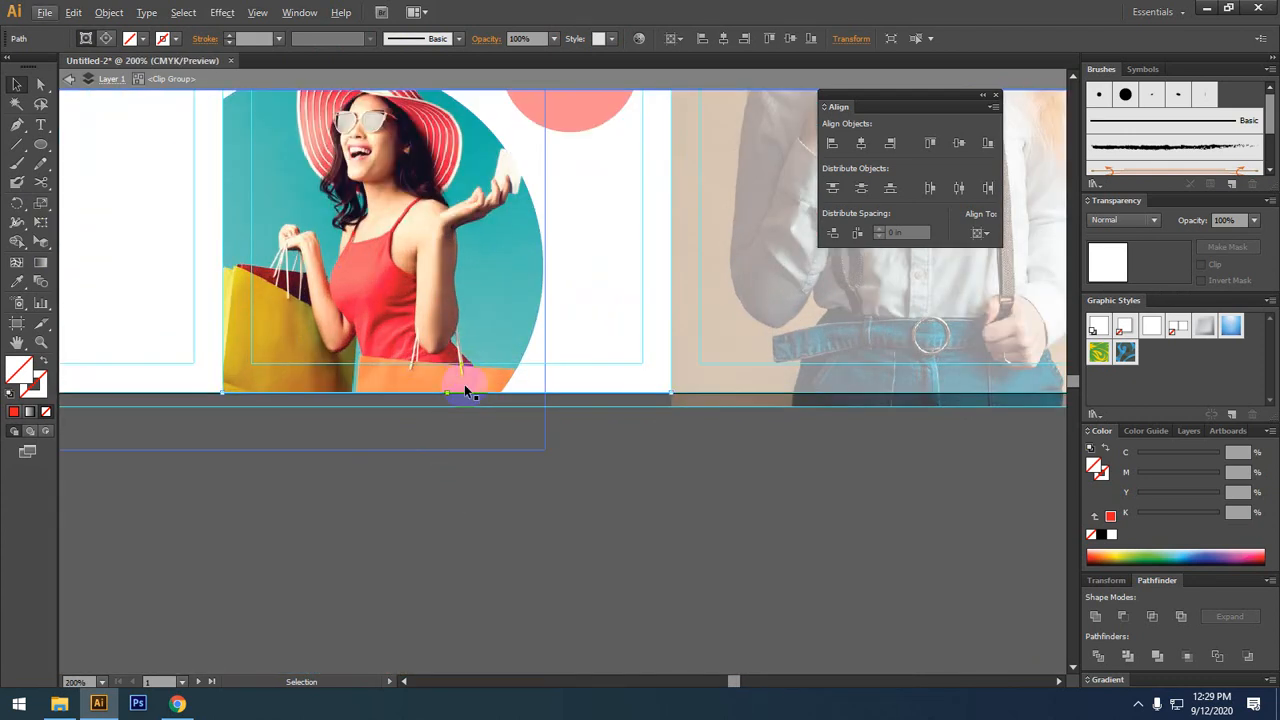
{"action": "left_click_drag", "start_coordinate": [446, 396], "coordinate": [447, 406]}
{"action": "left_click", "coordinate": [16, 83]}
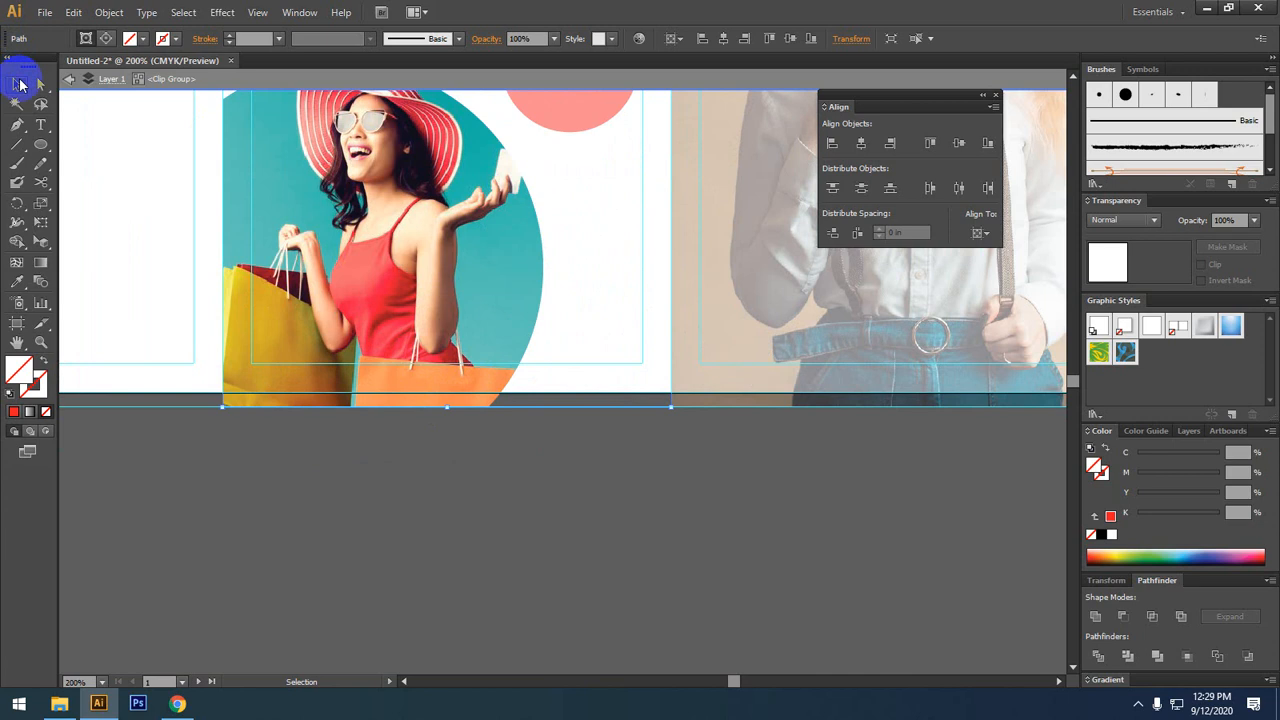
{"action": "left_click", "coordinate": [268, 78]}
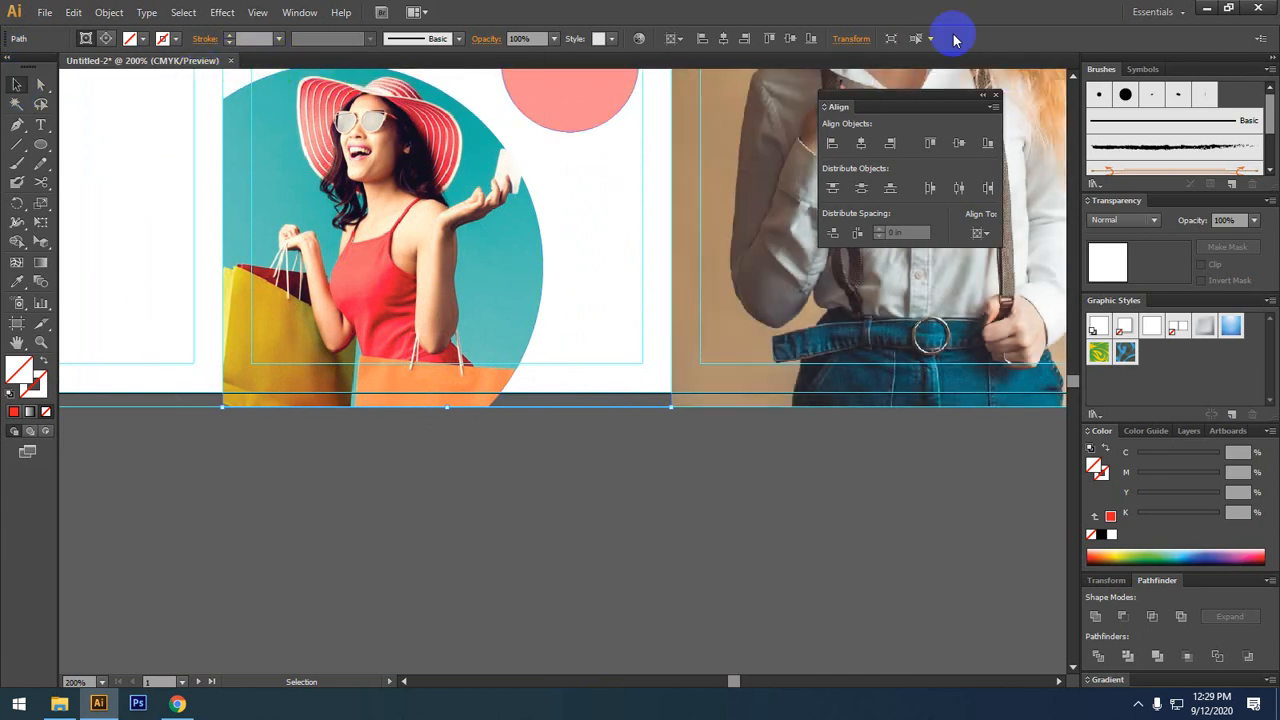
{"action": "scroll", "coordinate": [575, 72], "scroll_direction": "down", "scroll_amount": 1}
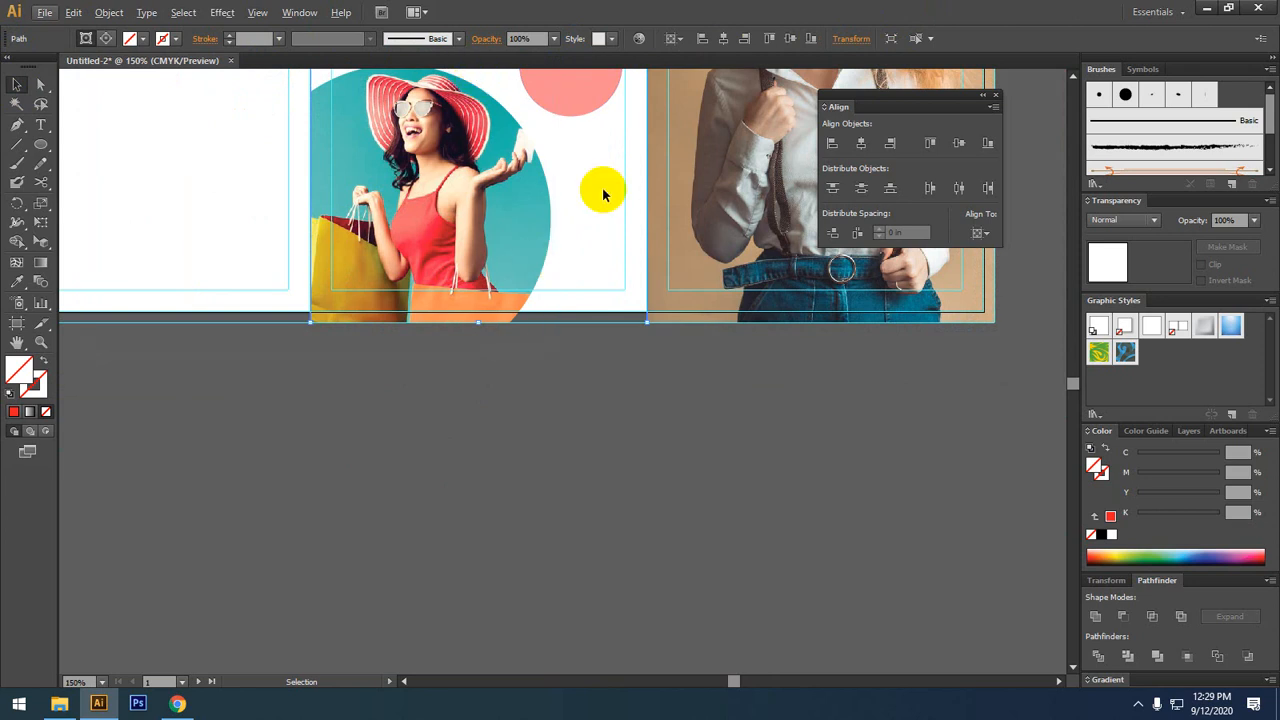
{"action": "left_click", "coordinate": [491, 397]}
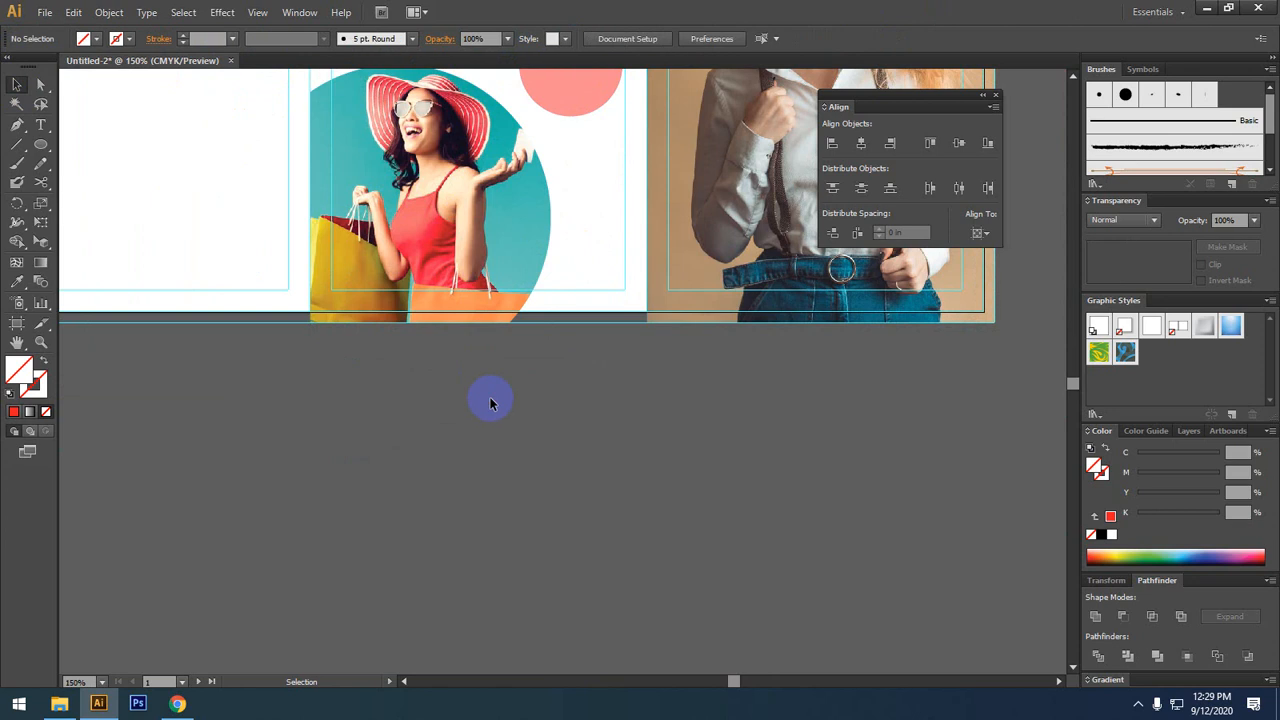
{"action": "scroll", "coordinate": [563, 400], "scroll_direction": "down", "scroll_amount": 3}
{"action": "left_click_drag", "start_coordinate": [548, 420], "coordinate": [479, 426]}
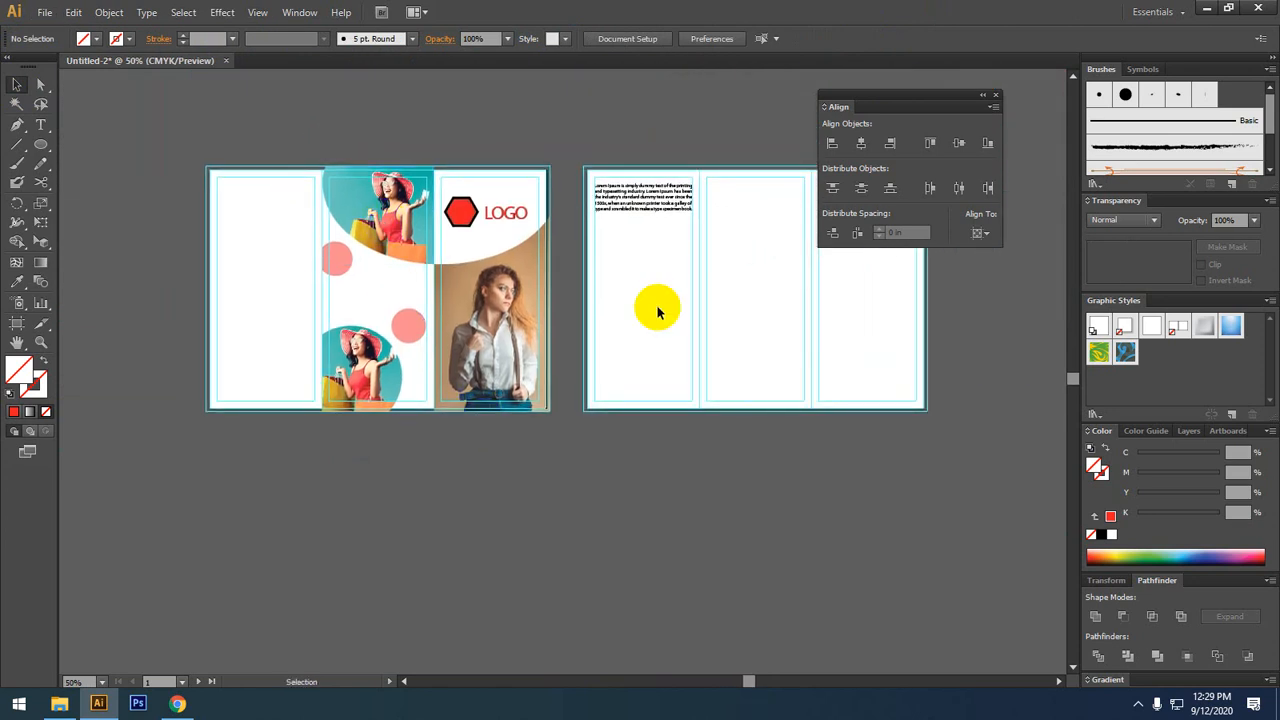
{"action": "left_click_drag", "start_coordinate": [682, 360], "coordinate": [533, 326]}
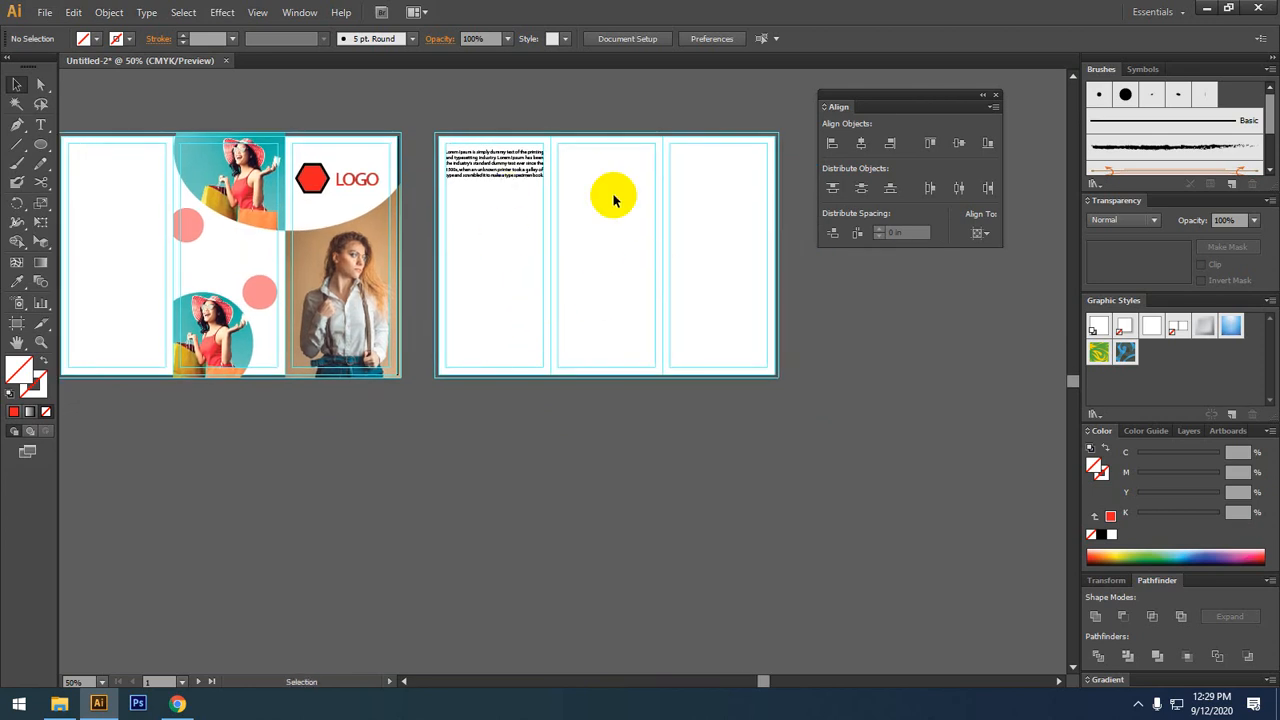
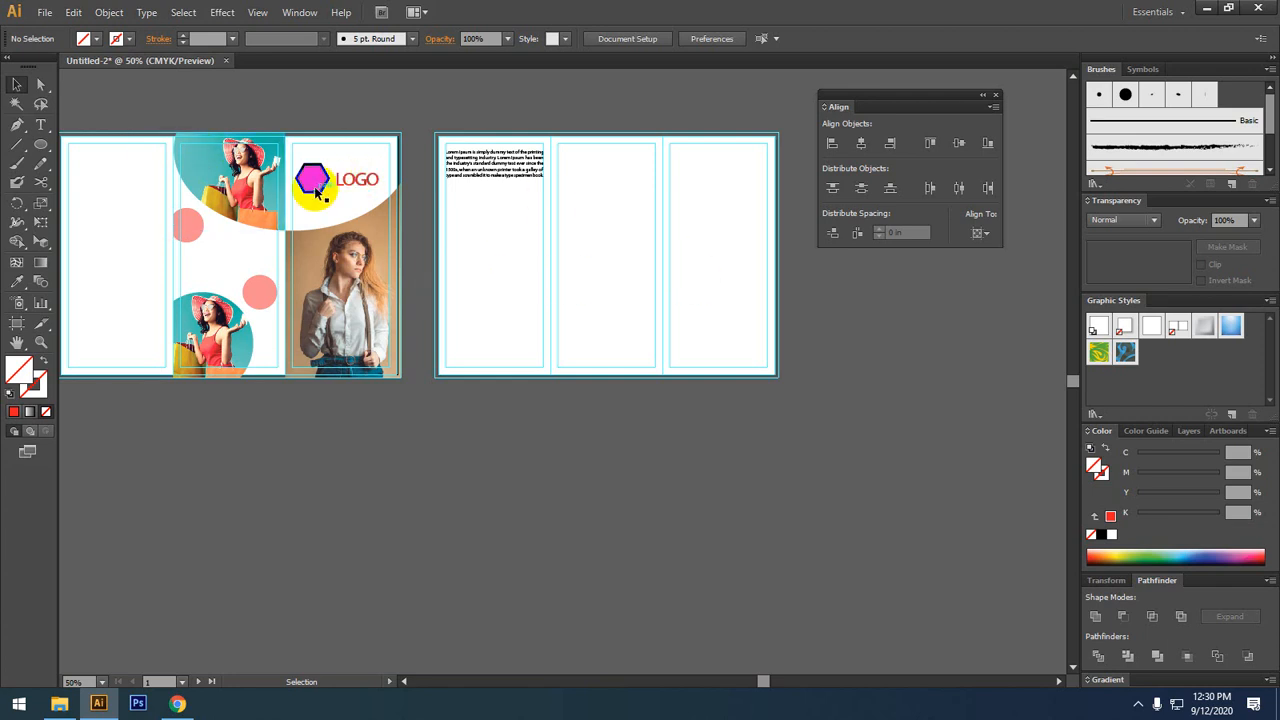
Step: Isolate the cover logo group, recolour its black hexagon and text shadow orange (M 73.33, Y 99.22), and leave isolation mode
{"action": "scroll", "coordinate": [316, 193], "scroll_direction": "up", "scroll_amount": 2}
{"action": "scroll", "coordinate": [338, 194], "scroll_direction": "up", "scroll_amount": 4}
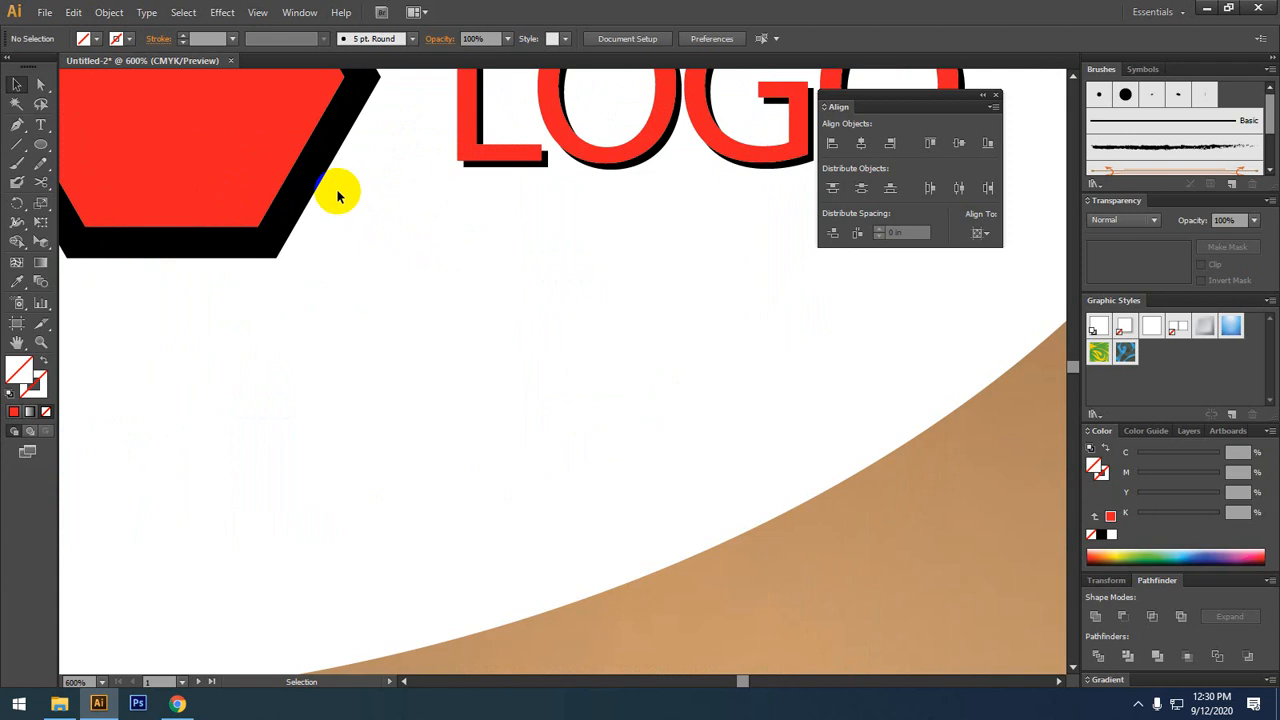
{"action": "left_click", "coordinate": [322, 186]}
{"action": "right_click", "coordinate": [318, 184]}
{"action": "left_click", "coordinate": [318, 183]}
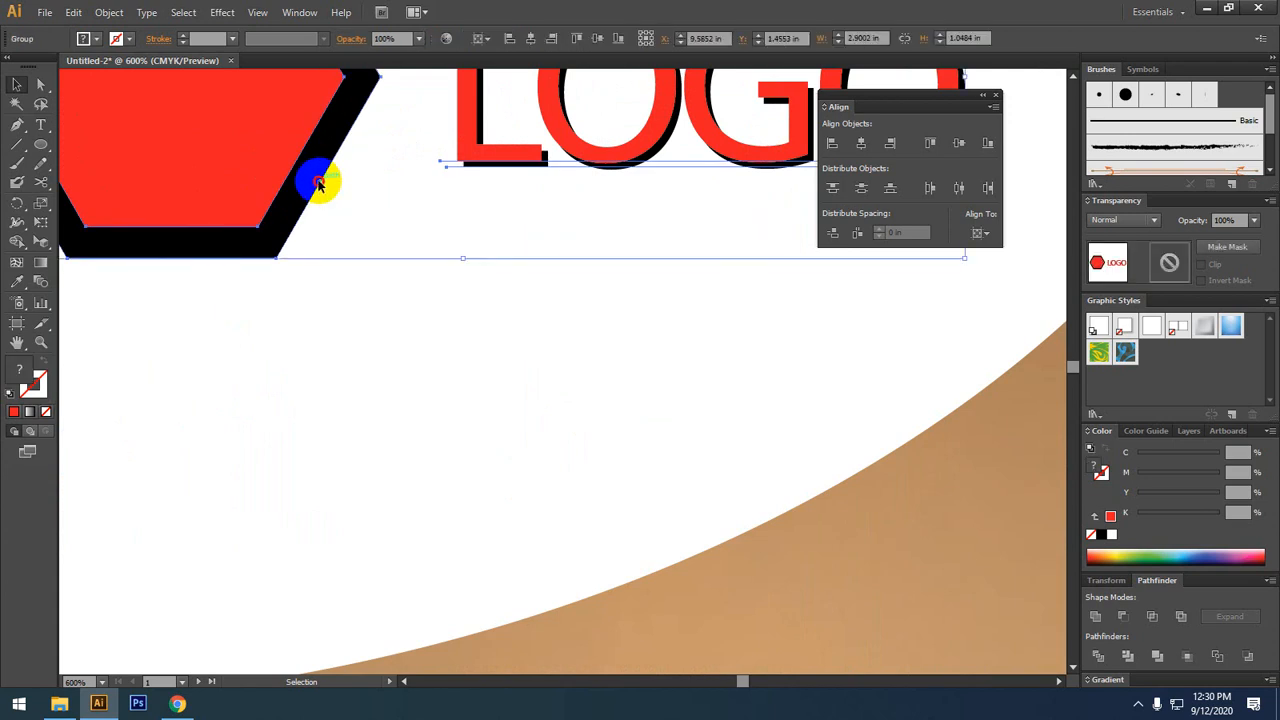
{"action": "double_click", "coordinate": [318, 183]}
{"action": "left_click", "coordinate": [476, 170], "text": "shift"}
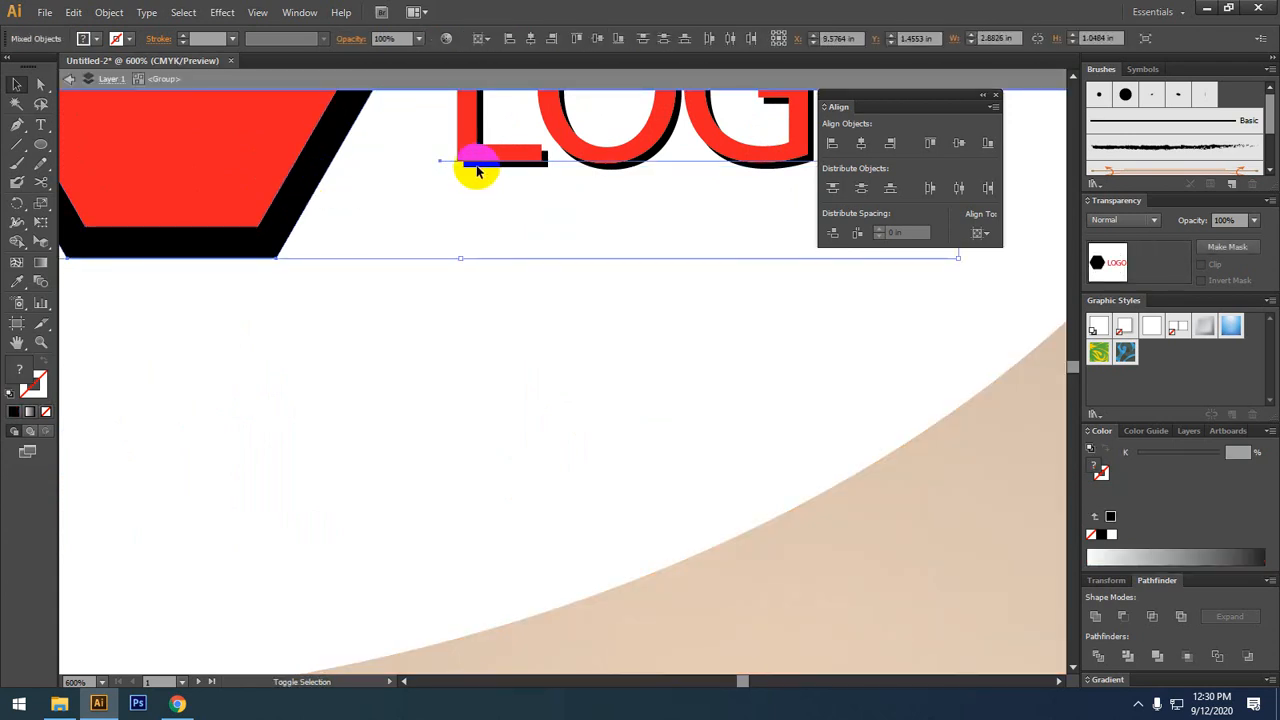
{"action": "left_click", "coordinate": [630, 216]}
{"action": "left_click", "coordinate": [458, 256]}
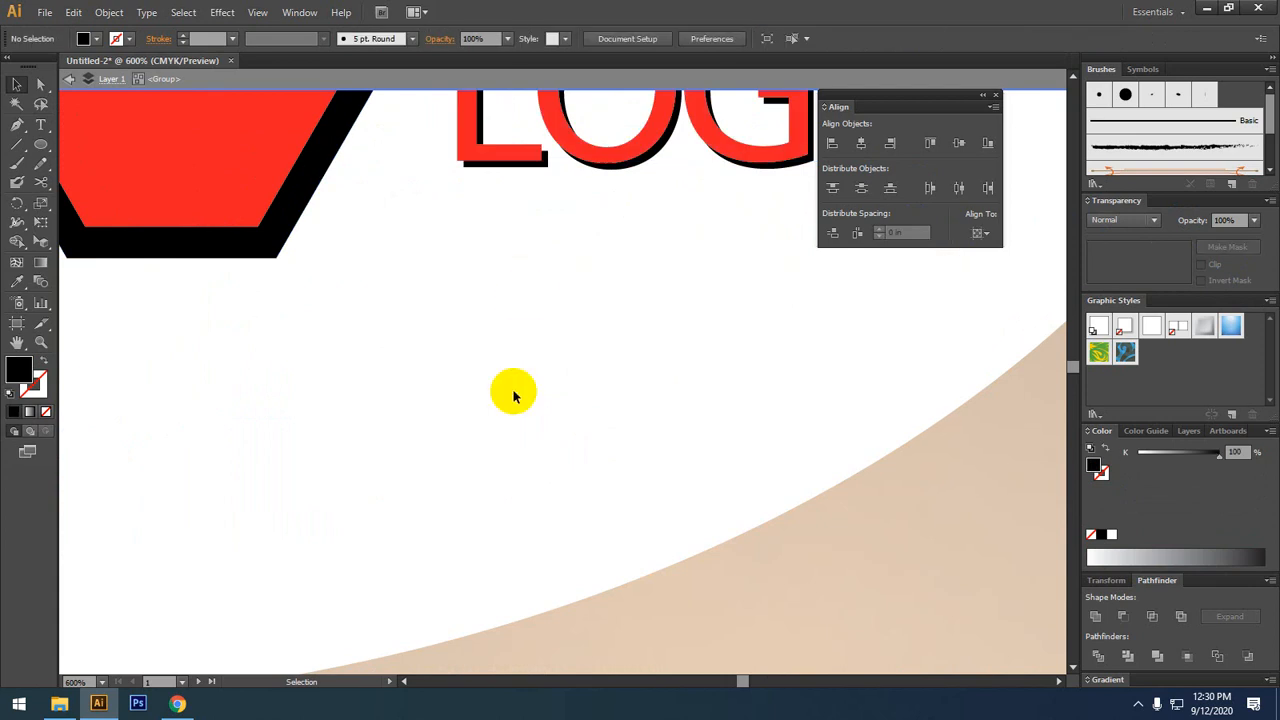
{"action": "left_click", "coordinate": [537, 217]}
{"action": "left_click", "coordinate": [310, 196], "text": "shift"}
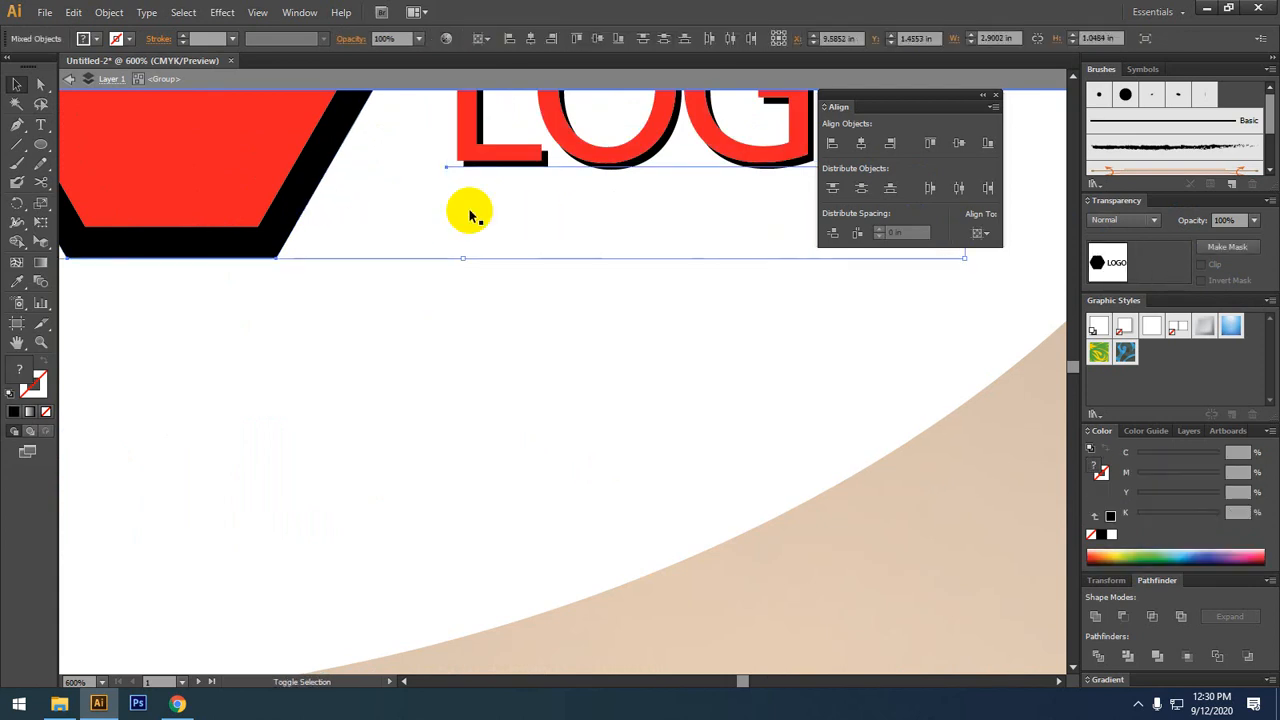
{"action": "left_click", "coordinate": [1103, 551]}
{"action": "left_click_drag", "start_coordinate": [1103, 549], "coordinate": [1100, 548]}
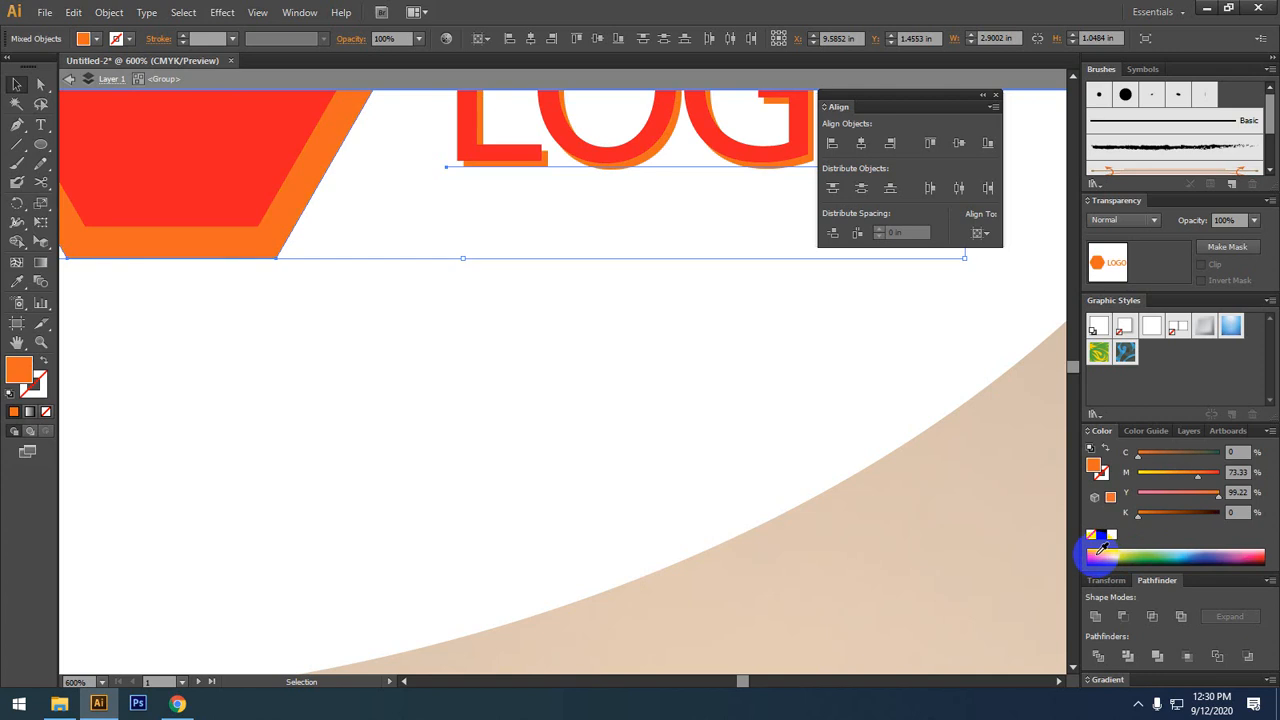
{"action": "left_click", "coordinate": [183, 80]}
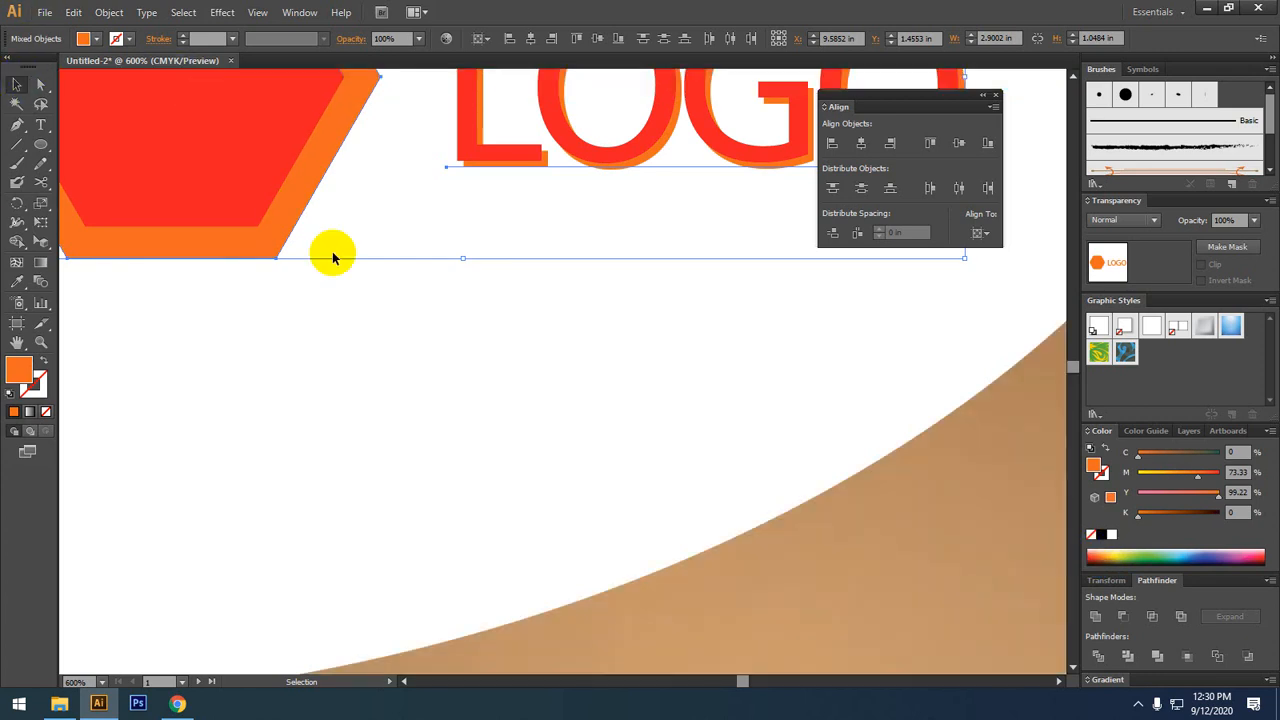
{"action": "left_click", "coordinate": [366, 297]}
Step: Draw an orange rectangle about 11.94 × 0.265 in along the second artboard's upper bleed edge, spanning all three panels
{"action": "scroll", "coordinate": [366, 297], "scroll_direction": "down", "scroll_amount": 4}
{"action": "left_click_drag", "start_coordinate": [614, 354], "coordinate": [410, 315]}
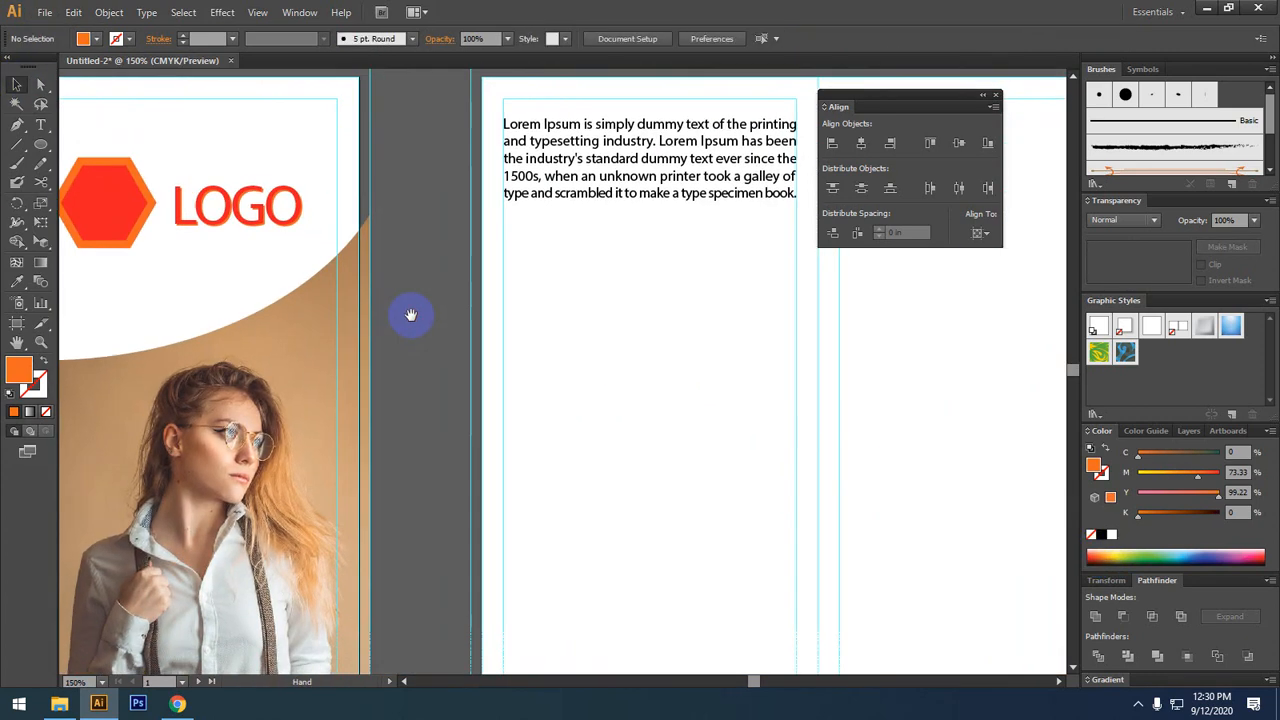
{"action": "scroll", "coordinate": [411, 315], "scroll_direction": "down", "scroll_amount": 1}
{"action": "left_click_drag", "start_coordinate": [571, 344], "coordinate": [365, 289]}
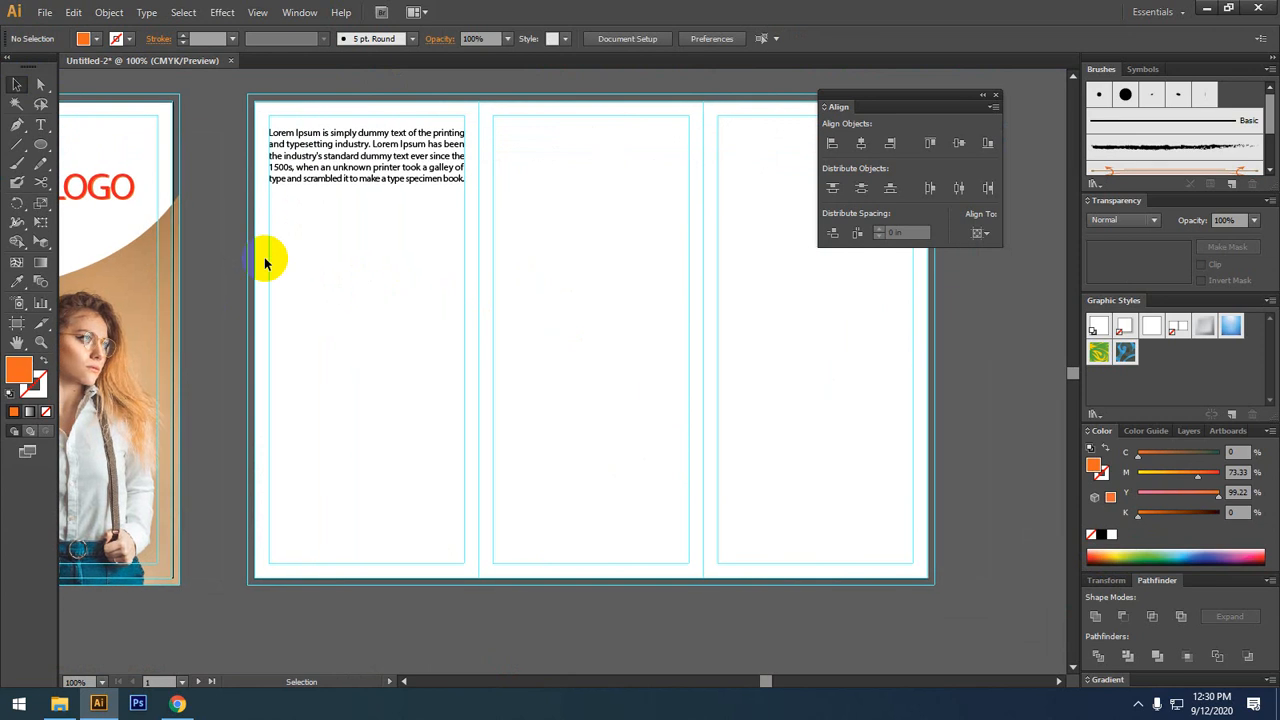
{"action": "left_click", "coordinate": [42, 150]}
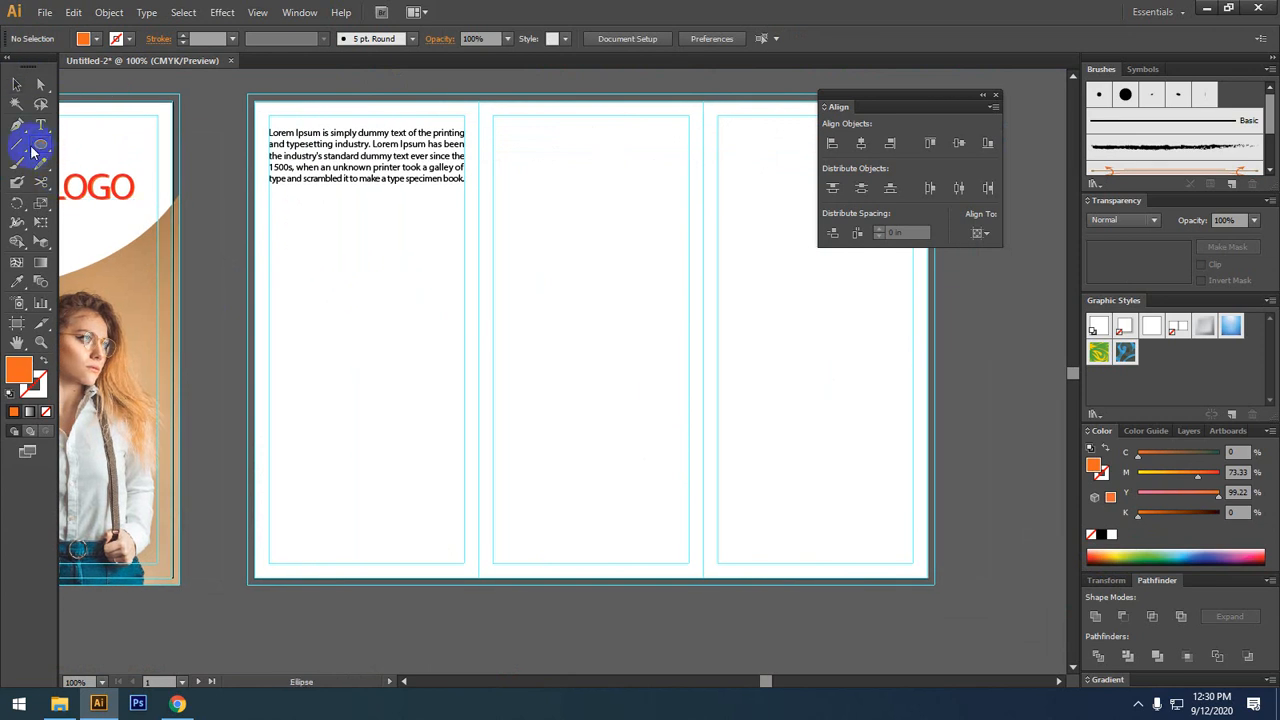
{"action": "left_click", "coordinate": [38, 146]}
{"action": "left_click", "coordinate": [110, 143]}
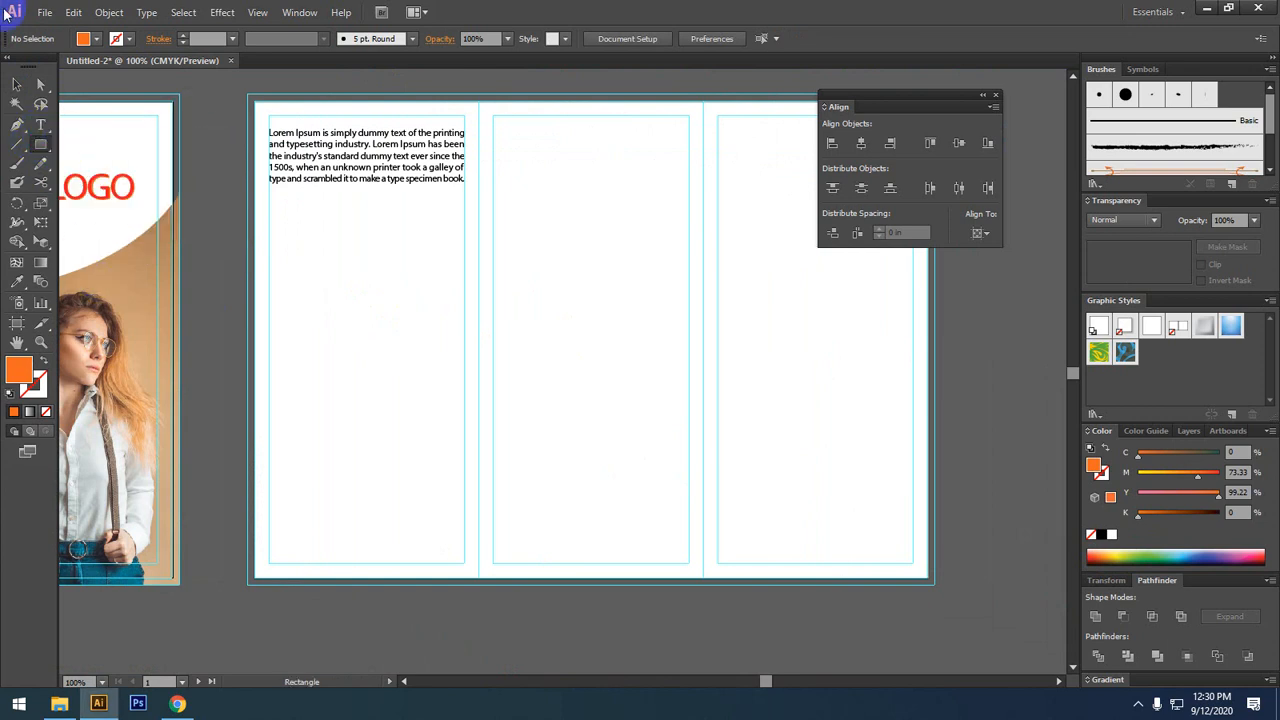
{"action": "left_click_drag", "start_coordinate": [720, 415], "coordinate": [579, 432]}
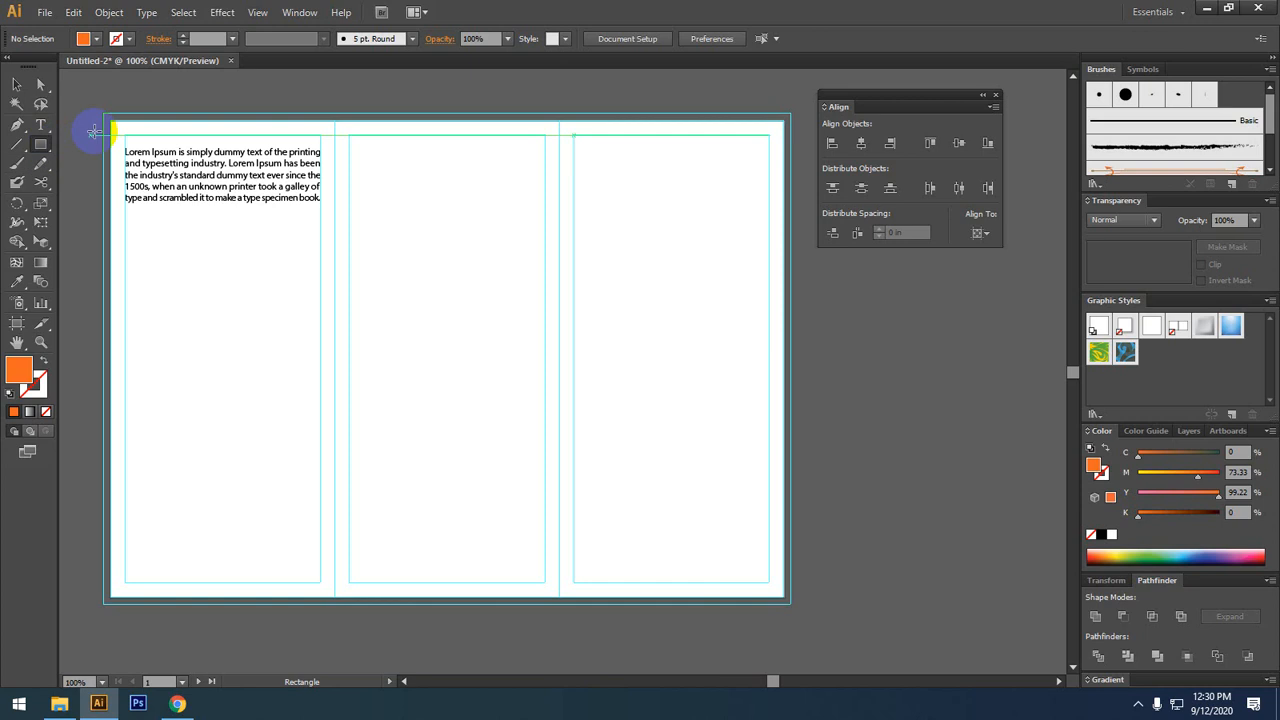
{"action": "left_click_drag", "start_coordinate": [349, 118], "coordinate": [791, 128]}
{"action": "left_click", "coordinate": [17, 84]}
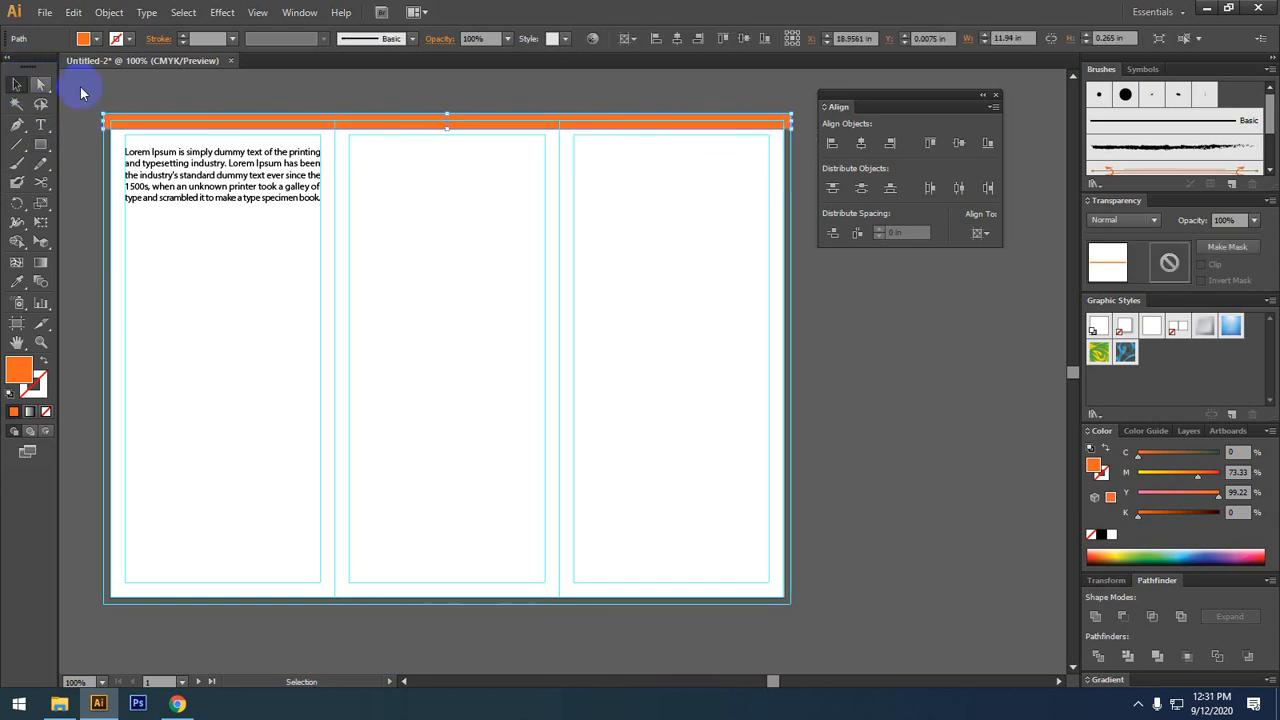
Step: Duplicate the orange strip slightly below the original and fill the copy with the red of the logo's hexagon
{"action": "scroll", "coordinate": [369, 128], "scroll_direction": "up", "scroll_amount": 2}
{"action": "left_click_drag", "start_coordinate": [379, 139], "coordinate": [382, 158]}
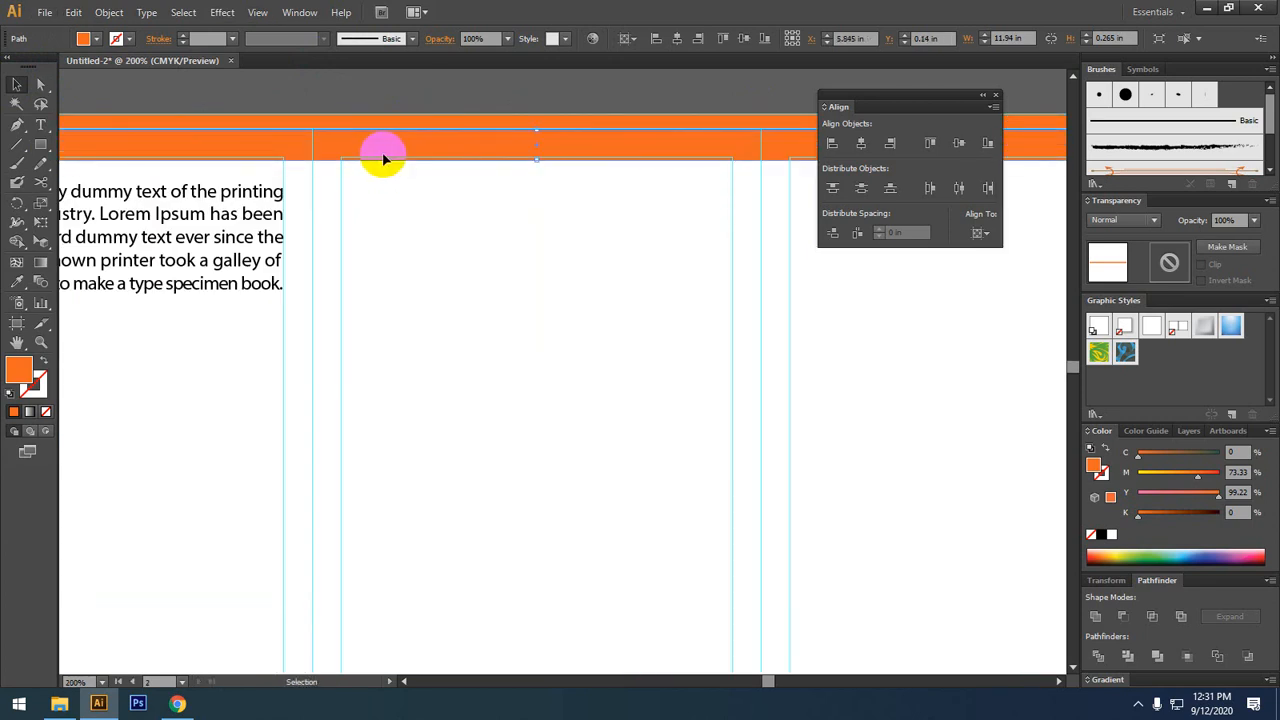
{"action": "scroll", "coordinate": [480, 214], "scroll_direction": "down", "scroll_amount": 4}
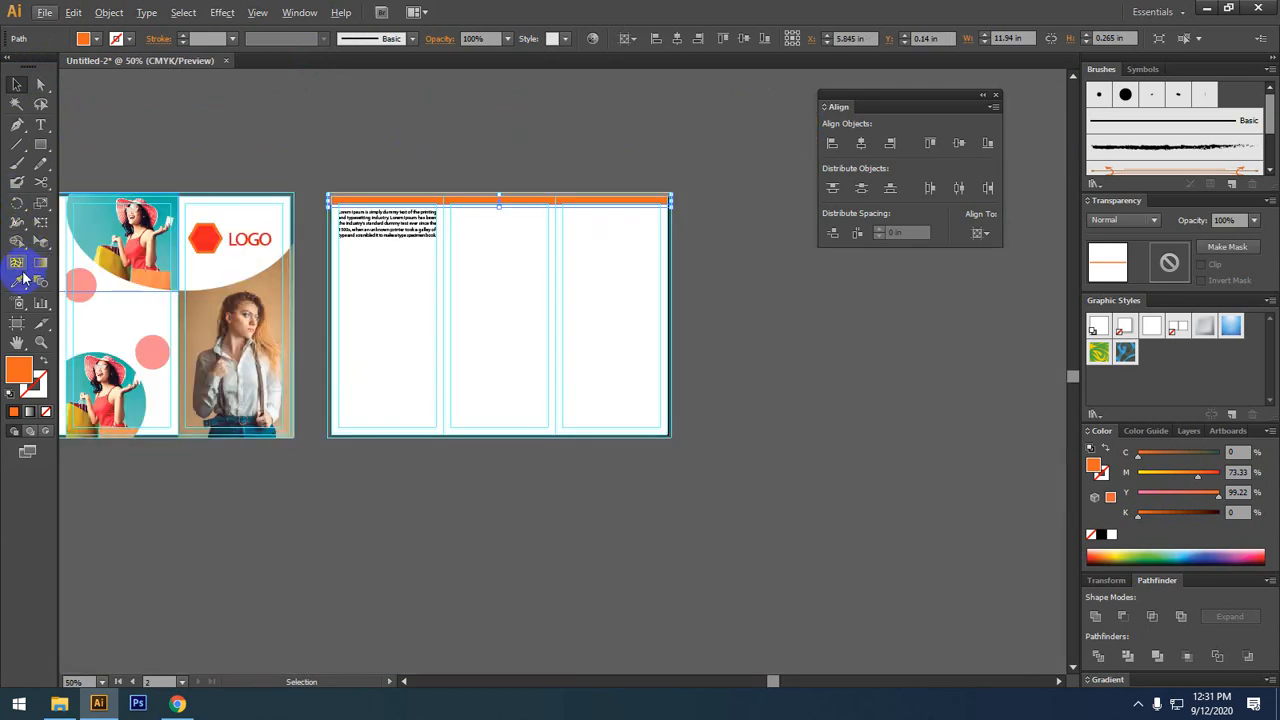
{"action": "left_click", "coordinate": [22, 280]}
{"action": "left_click", "coordinate": [206, 238]}
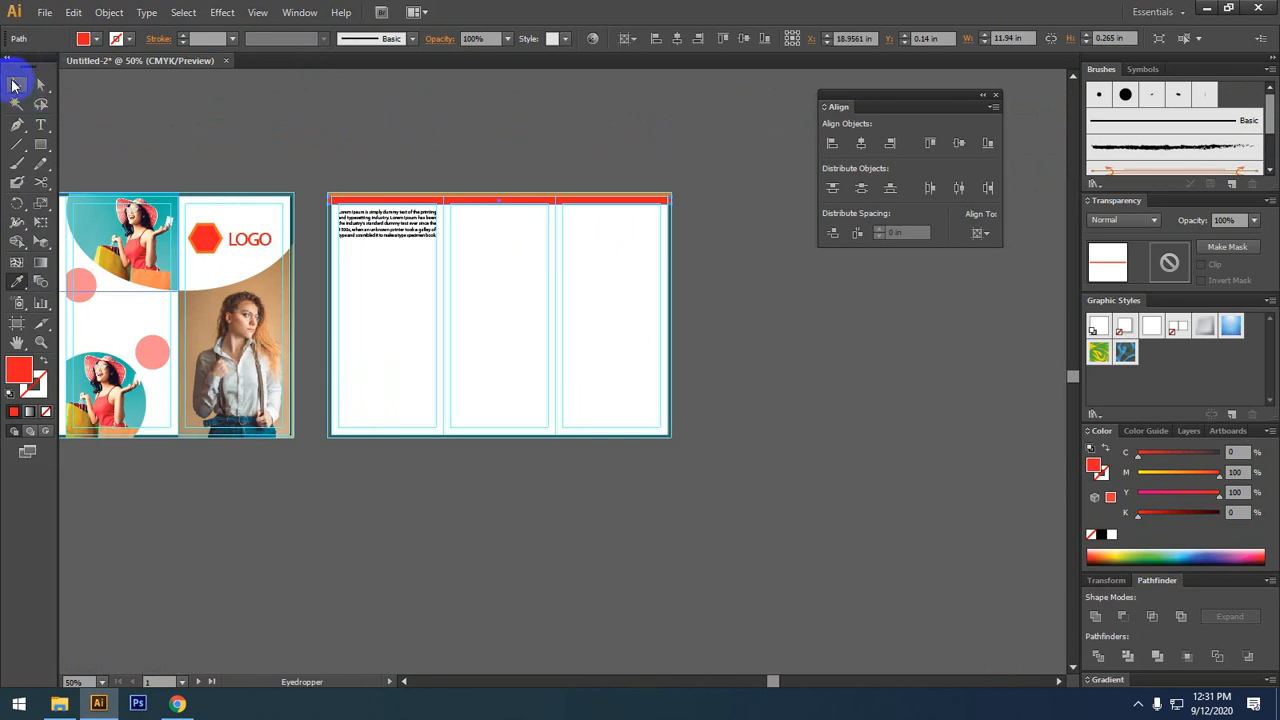
{"action": "left_click", "coordinate": [15, 86]}
Step: Shrink the red strip from its upper edge to about 0.125 in tall, leaving no gap below the orange strip
{"action": "scroll", "coordinate": [490, 188], "scroll_direction": "up", "scroll_amount": 5}
{"action": "left_click", "coordinate": [543, 255]}
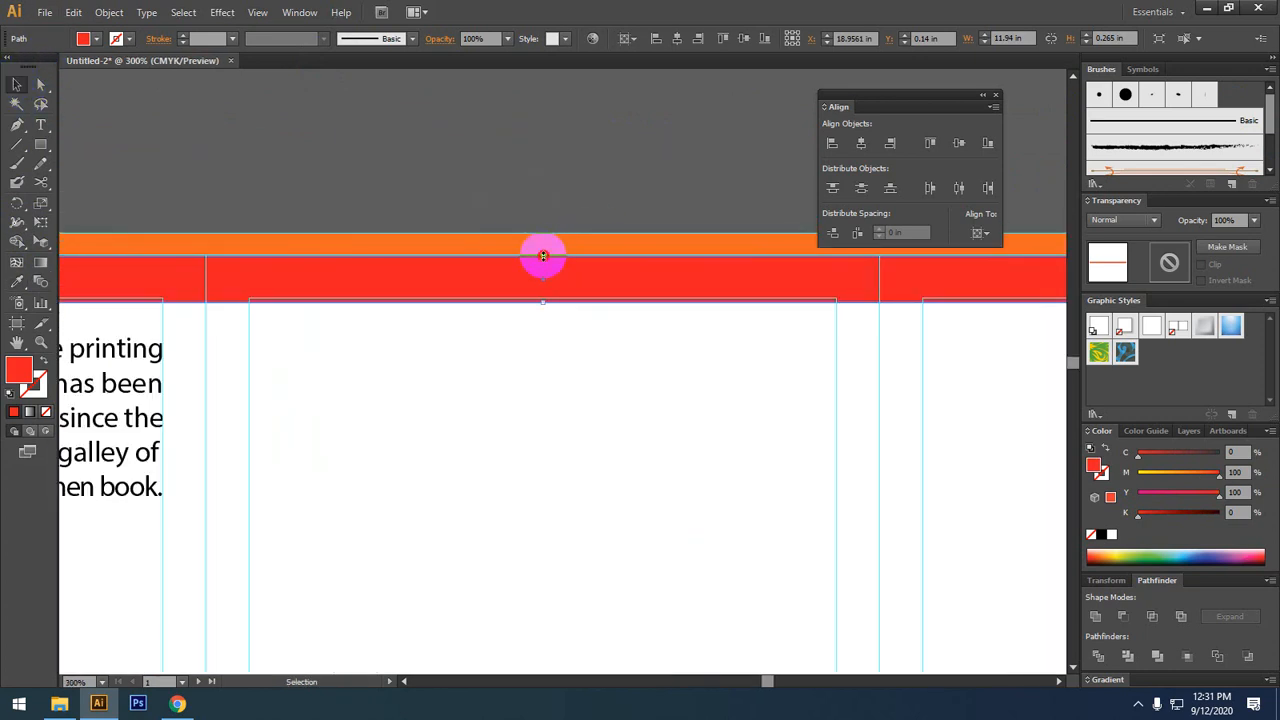
{"action": "left_click_drag", "start_coordinate": [543, 255], "coordinate": [541, 281]}
{"action": "left_click", "coordinate": [512, 158]}
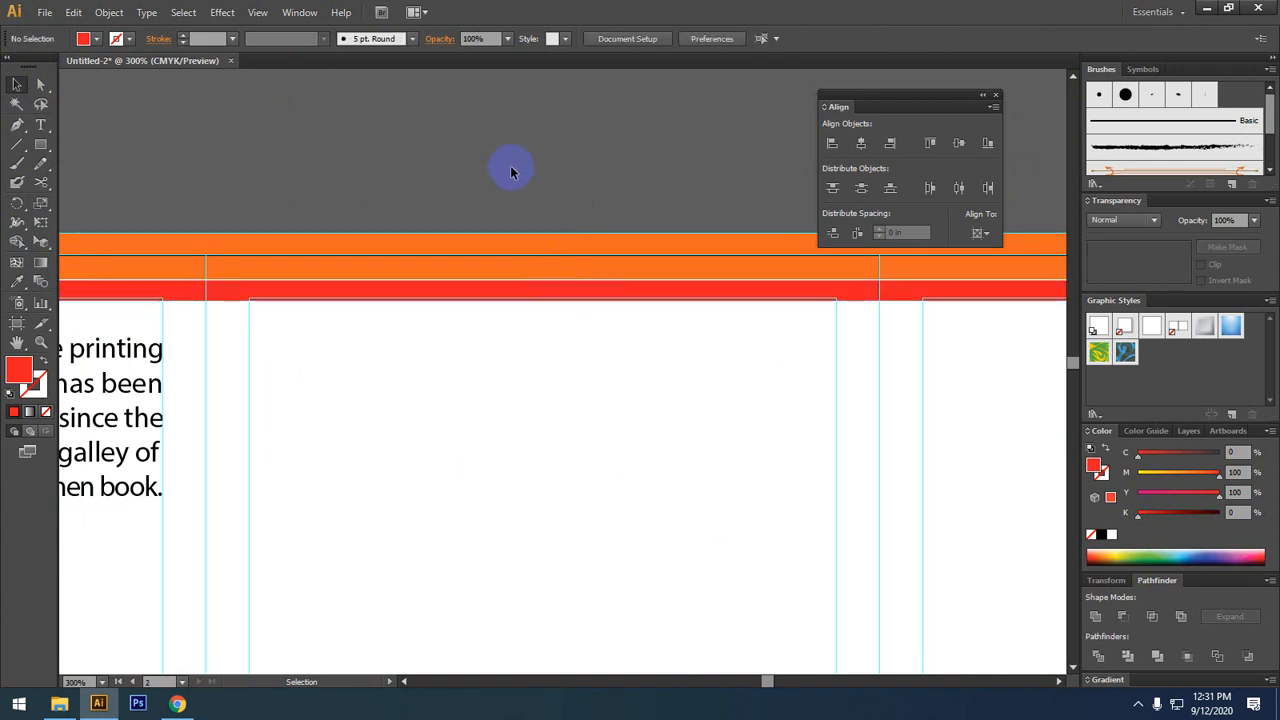
{"action": "left_click", "coordinate": [545, 292]}
{"action": "scroll", "coordinate": [543, 288], "scroll_direction": "up", "scroll_amount": 5}
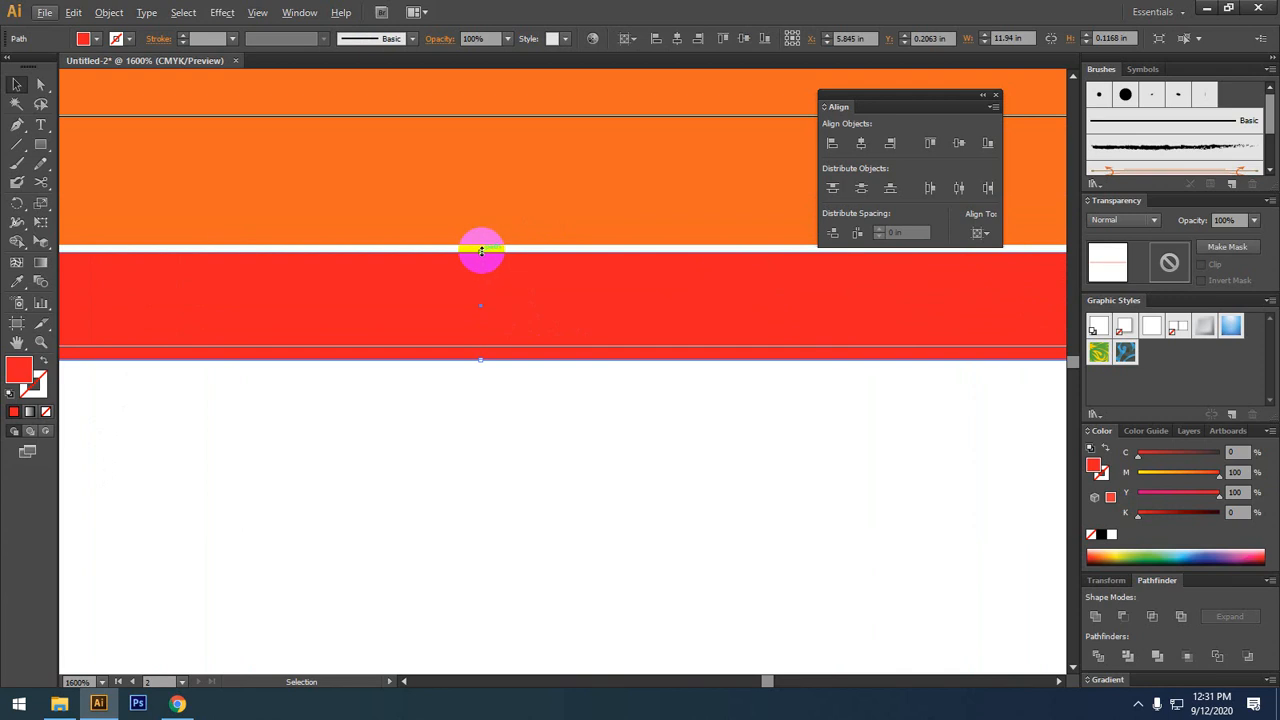
{"action": "left_click_drag", "start_coordinate": [481, 251], "coordinate": [478, 238]}
{"action": "scroll", "coordinate": [489, 246], "scroll_direction": "down", "scroll_amount": 3}
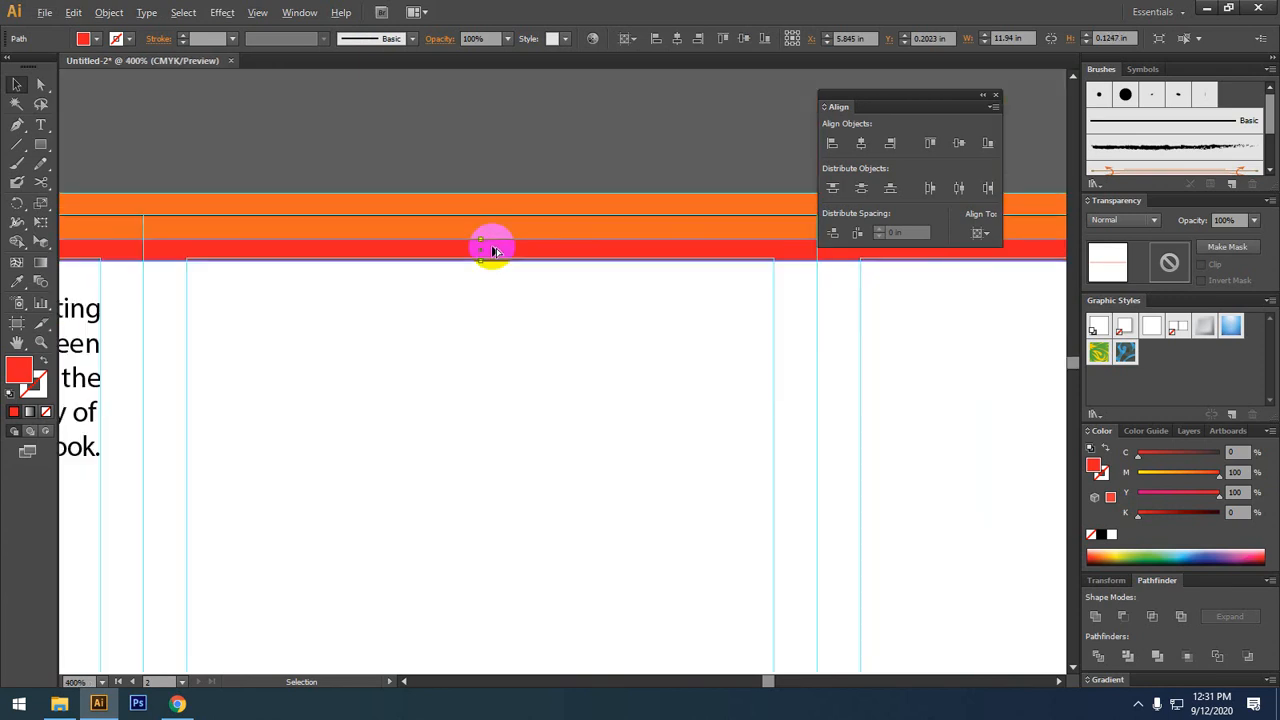
{"action": "scroll", "coordinate": [492, 251], "scroll_direction": "down", "scroll_amount": 3}
{"action": "scroll", "coordinate": [501, 253], "scroll_direction": "down", "scroll_amount": 3}
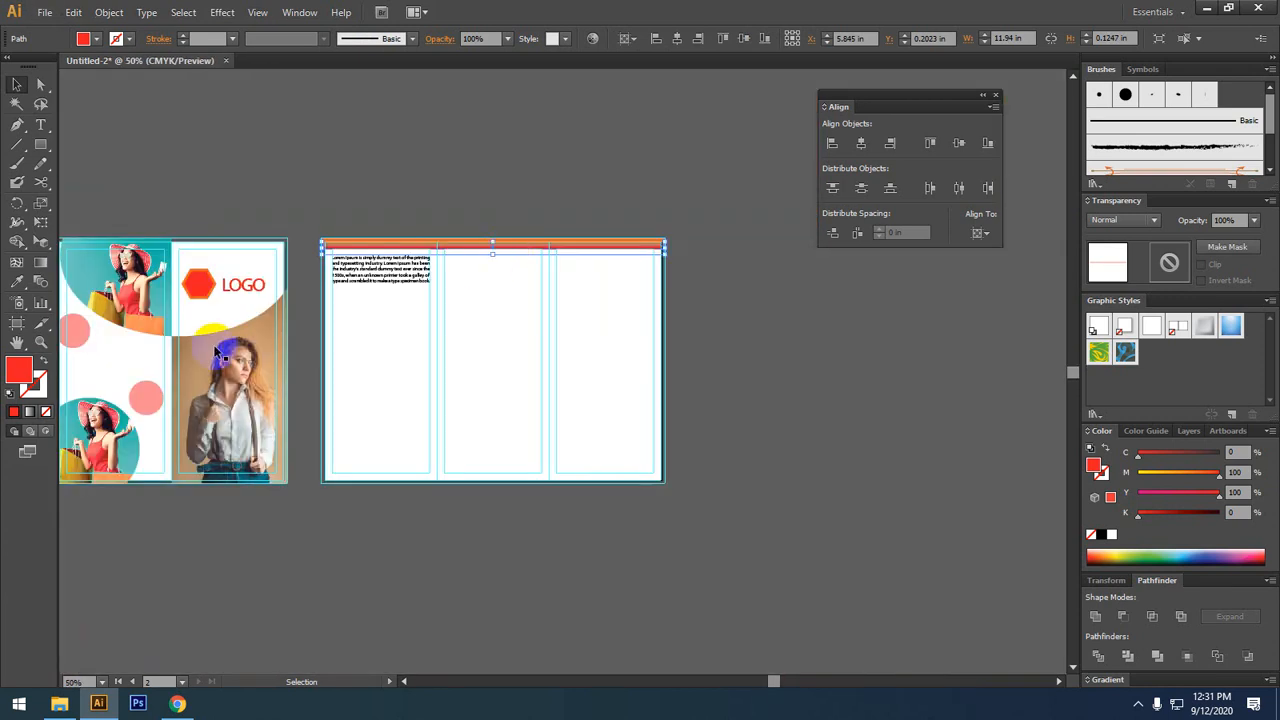
Step: Select the orange and red strips together and duplicate them at the second artboard's lower edge
{"action": "left_click_drag", "start_coordinate": [235, 366], "coordinate": [317, 321]}
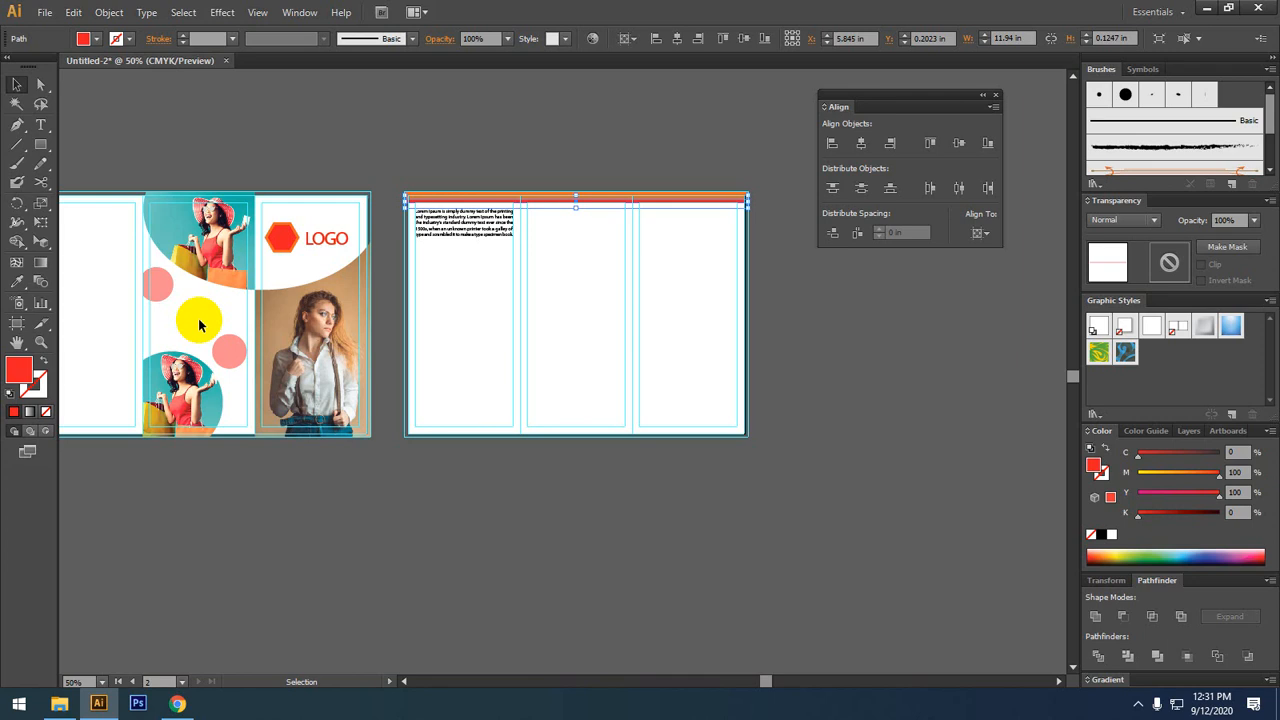
{"action": "scroll", "coordinate": [662, 219], "scroll_direction": "up", "scroll_amount": 4}
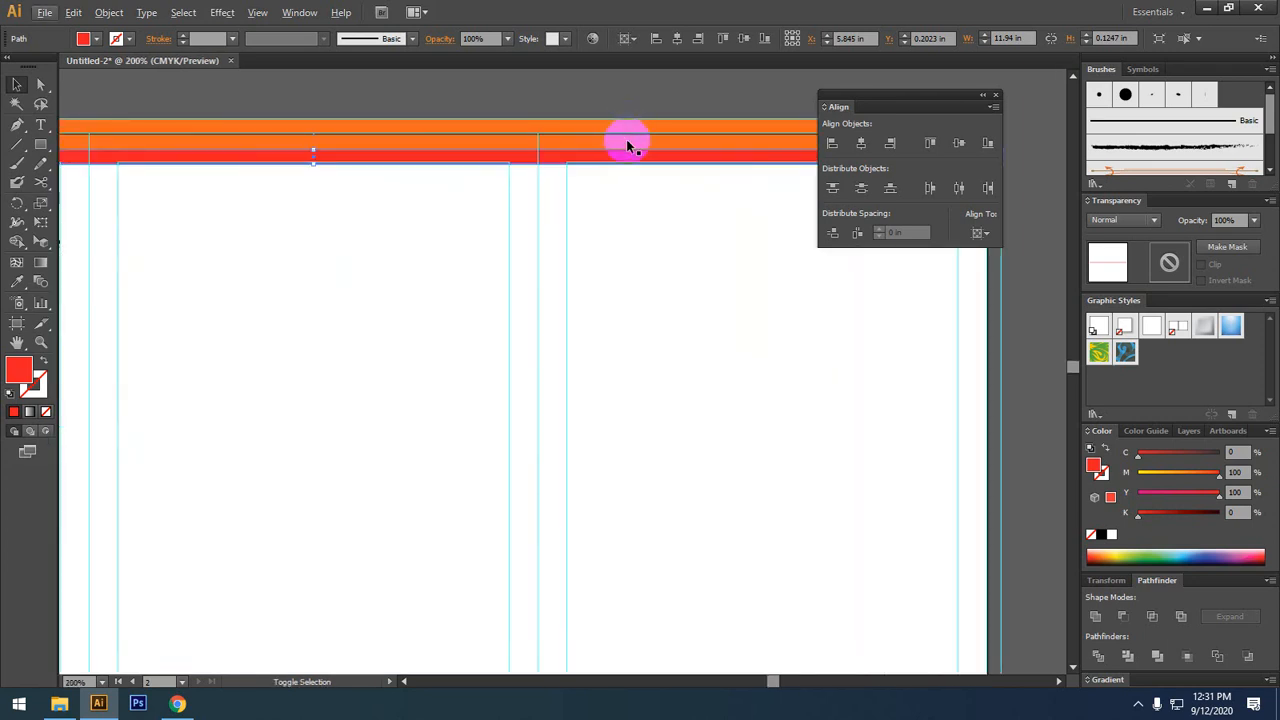
{"action": "key", "text": "a"}
{"action": "left_click", "coordinate": [630, 156]}
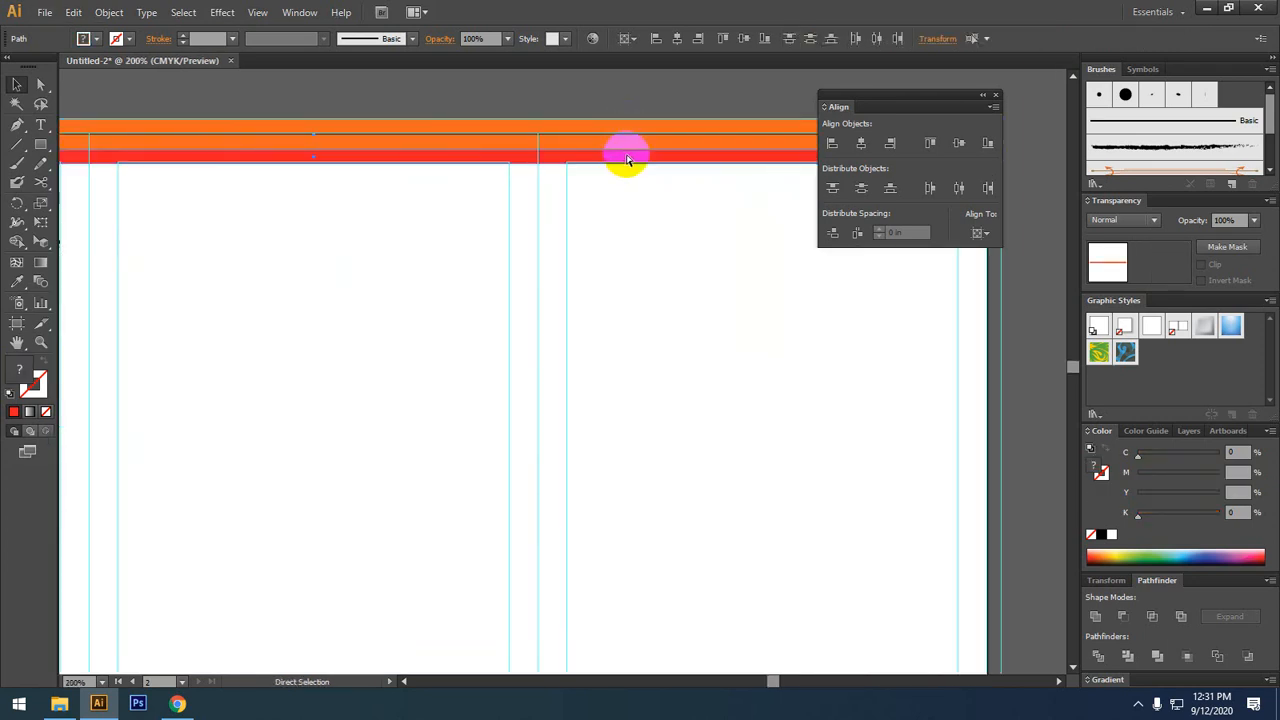
{"action": "key", "text": "v"}
{"action": "scroll", "coordinate": [622, 155], "scroll_direction": "down", "scroll_amount": 3}
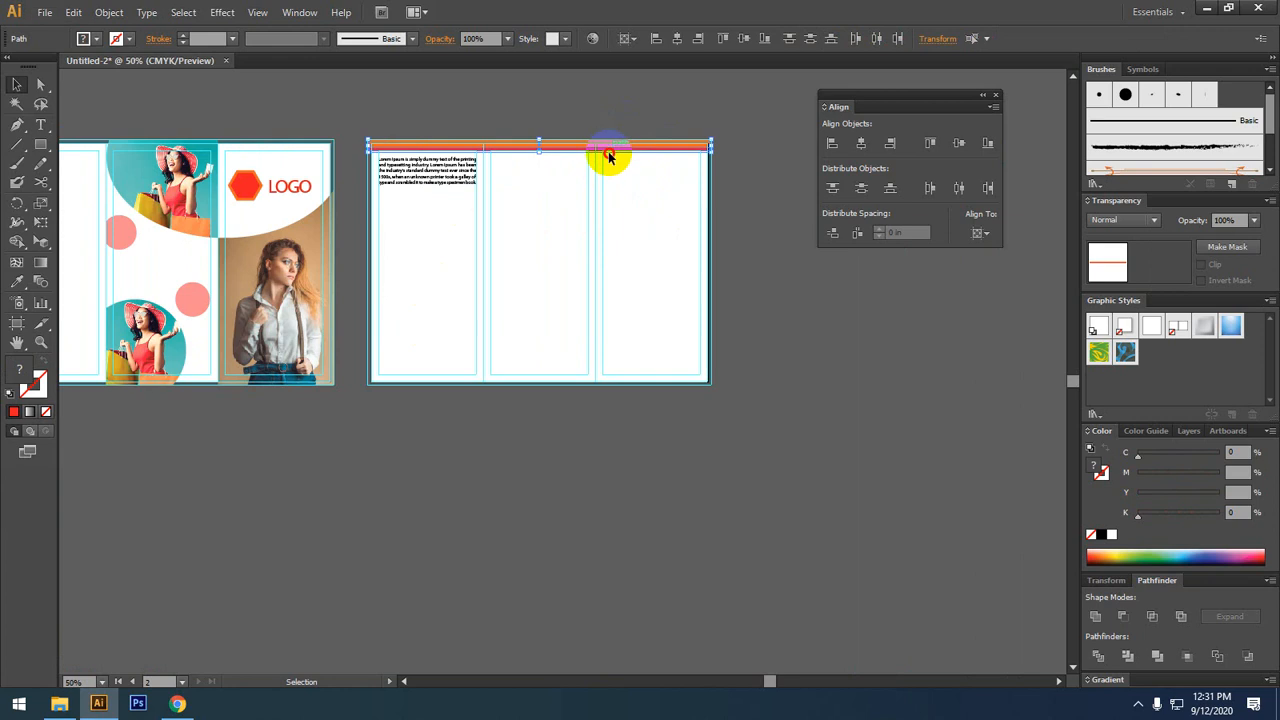
{"action": "left_click_drag", "start_coordinate": [608, 155], "coordinate": [600, 388]}
{"action": "scroll", "coordinate": [588, 383], "scroll_direction": "up", "scroll_amount": 5}
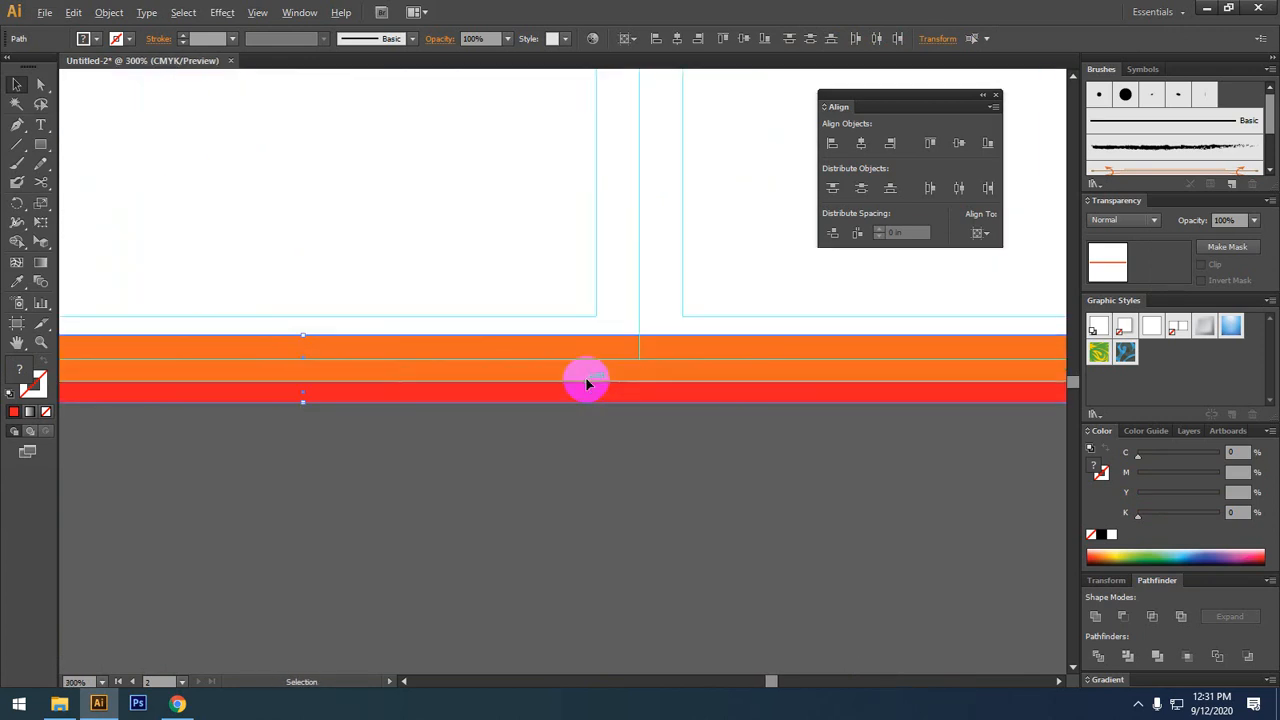
Step: Select both lower strips with the bleed guide rectangle, make the guide the key object, and align the strips to its bottom edge
{"action": "left_click", "coordinate": [580, 349]}
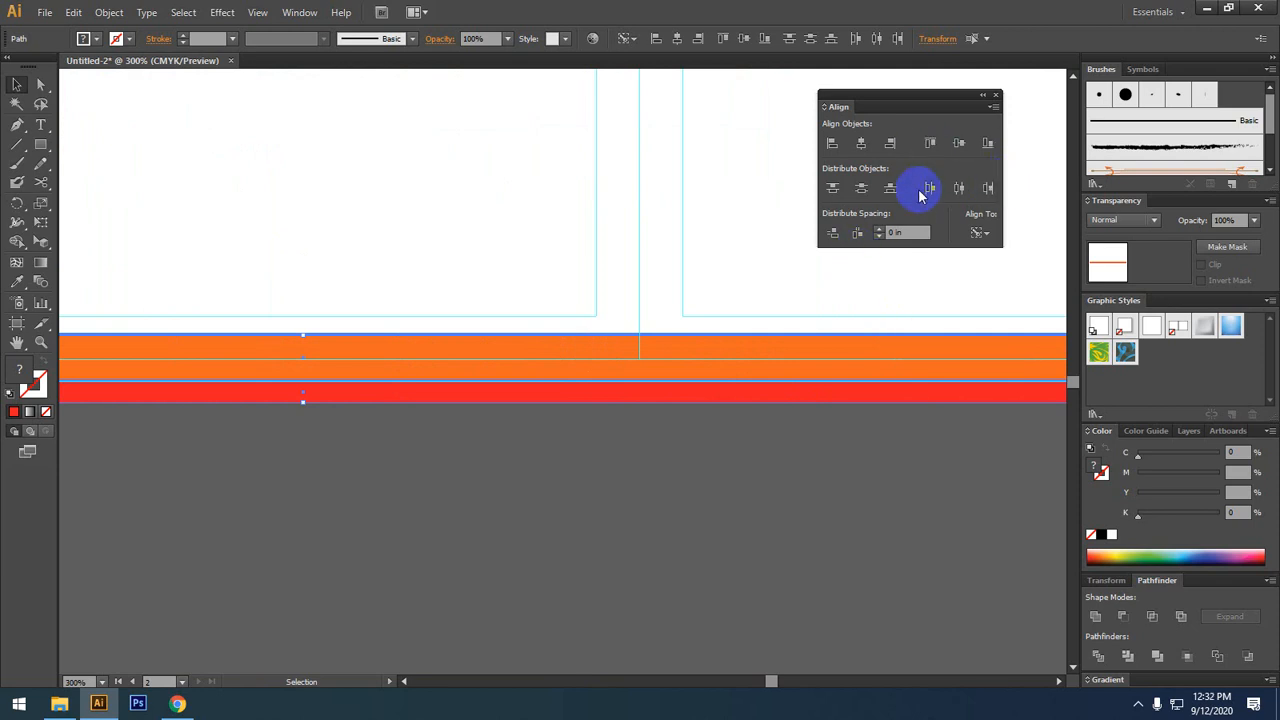
{"action": "left_click", "coordinate": [771, 391], "text": "shift"}
{"action": "left_click", "coordinate": [769, 383], "text": "shift"}
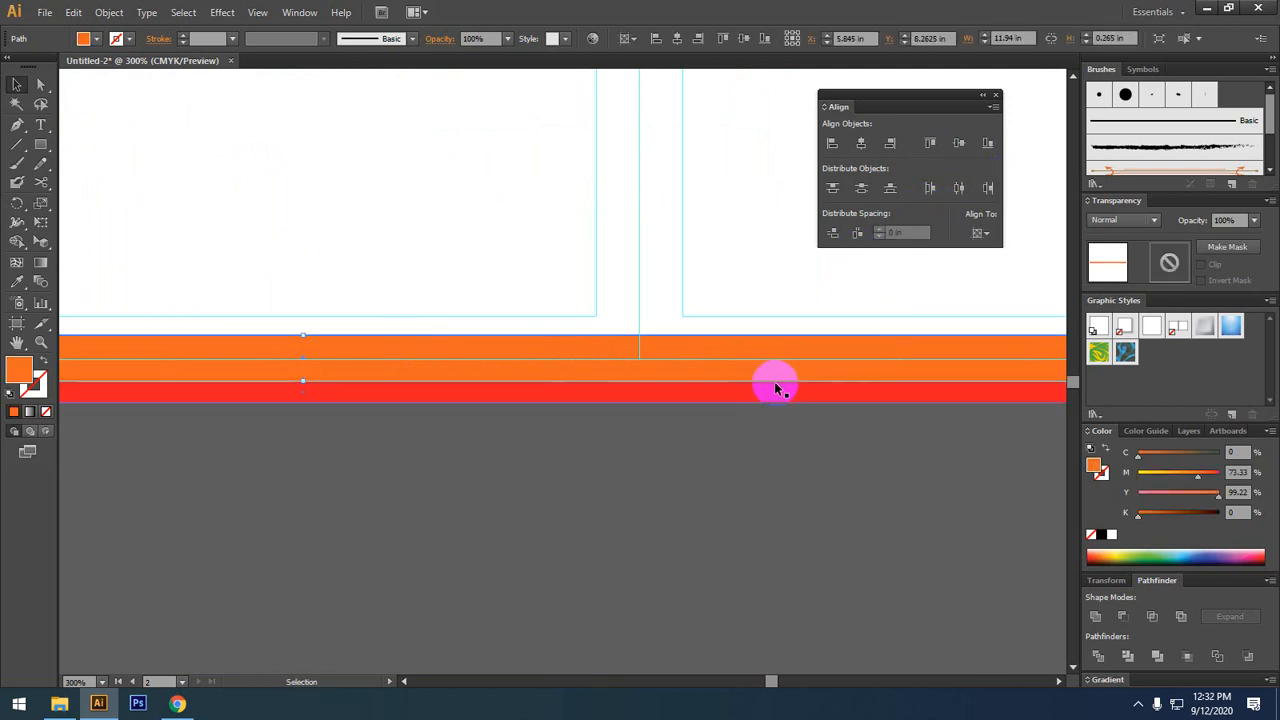
{"action": "left_click_drag", "start_coordinate": [740, 438], "coordinate": [688, 383]}
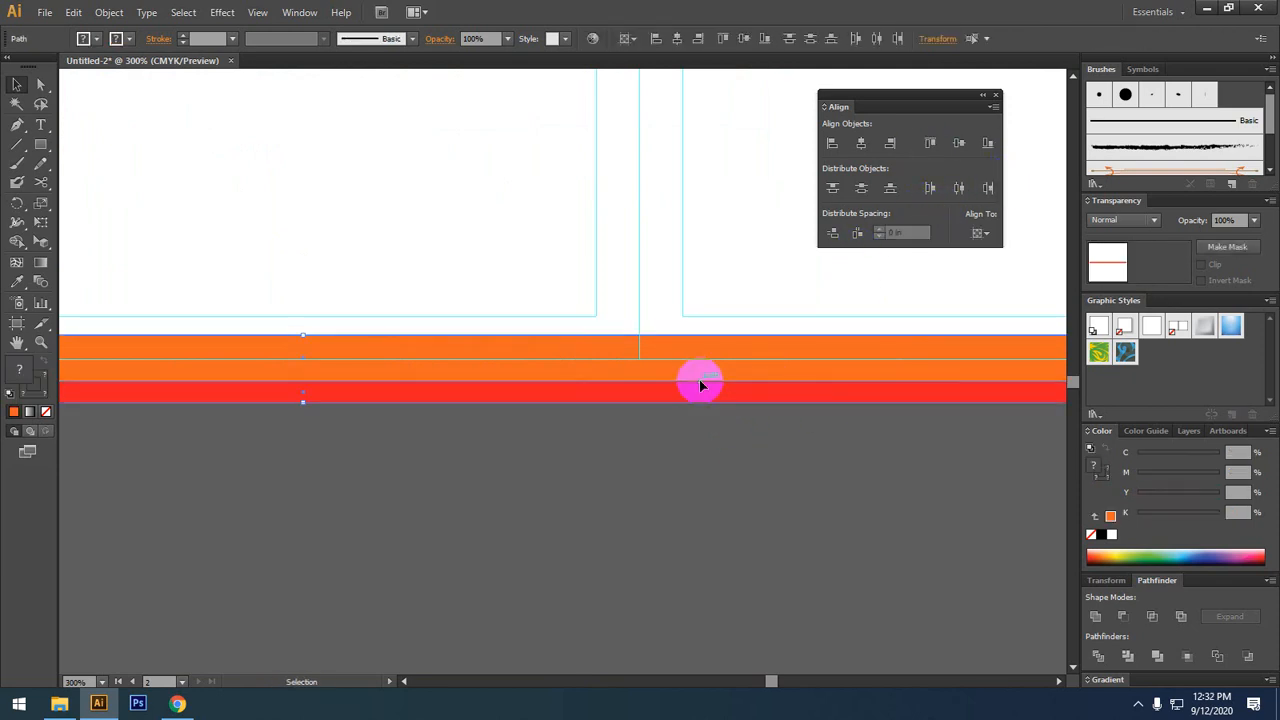
{"action": "left_click", "coordinate": [697, 386]}
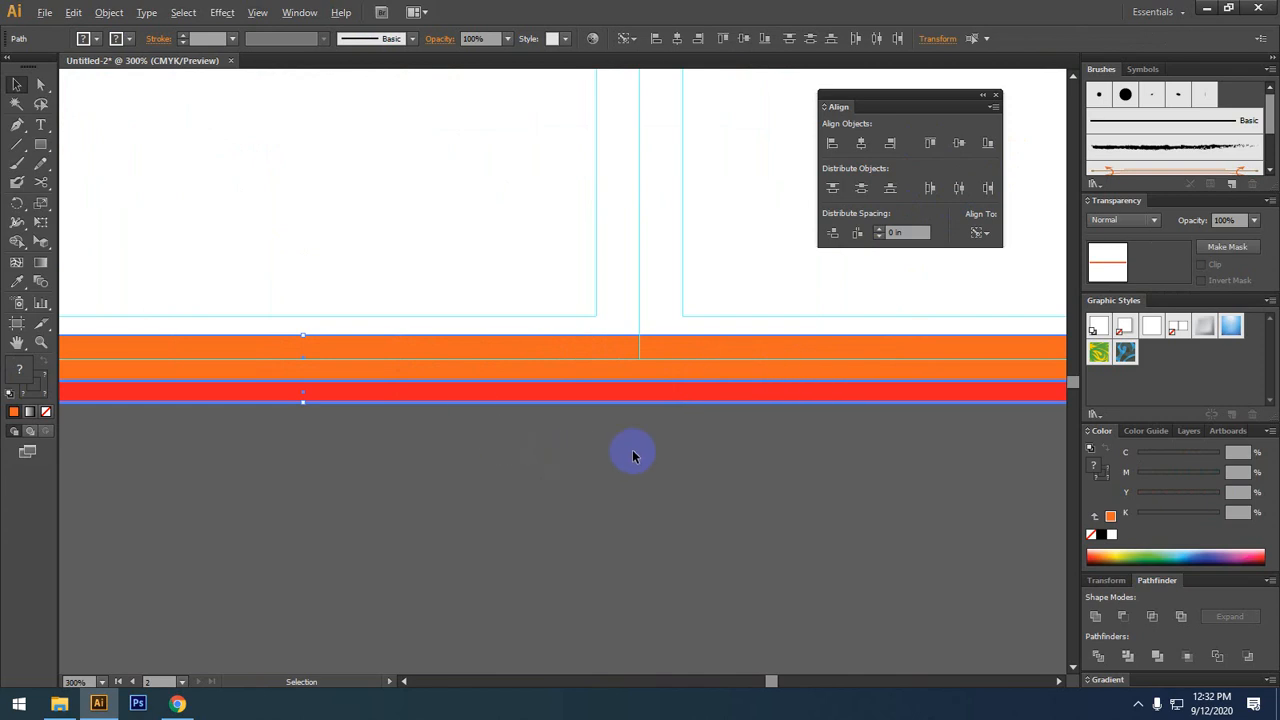
{"action": "scroll", "coordinate": [629, 449], "scroll_direction": "down", "scroll_amount": 3}
{"action": "left_click_drag", "start_coordinate": [230, 465], "coordinate": [376, 482]}
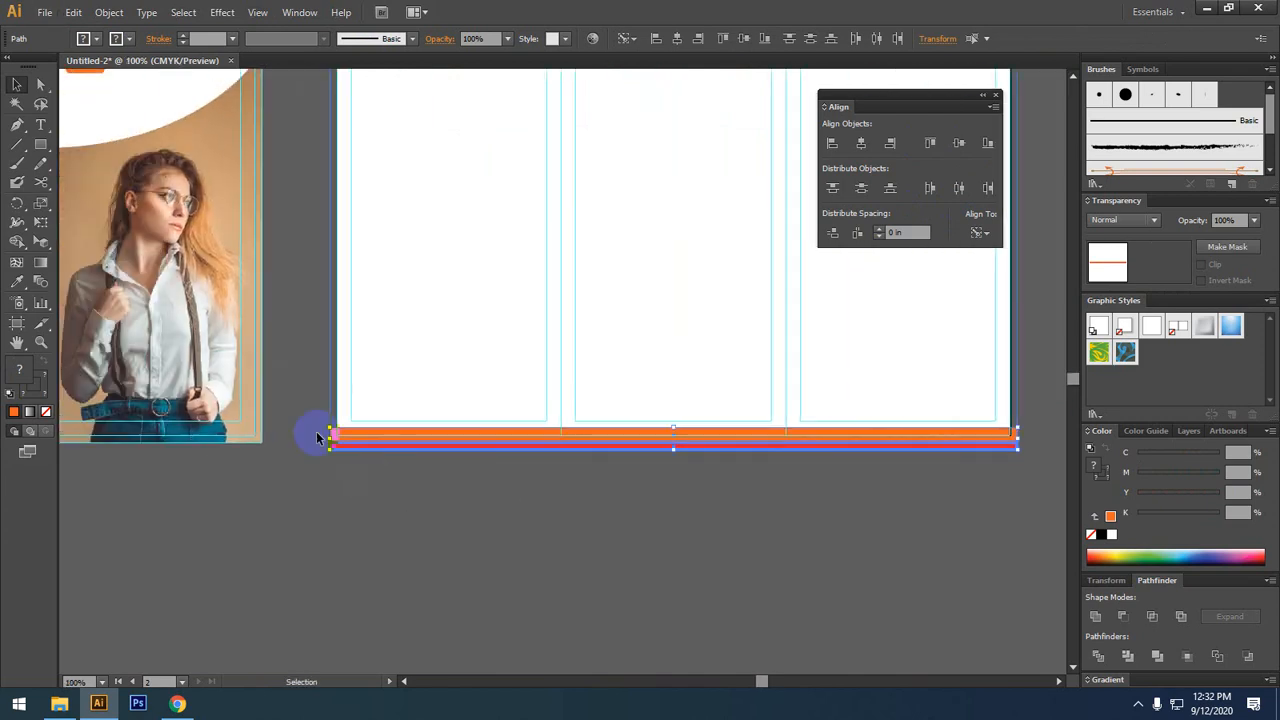
{"action": "left_click", "coordinate": [337, 377], "text": "shift"}
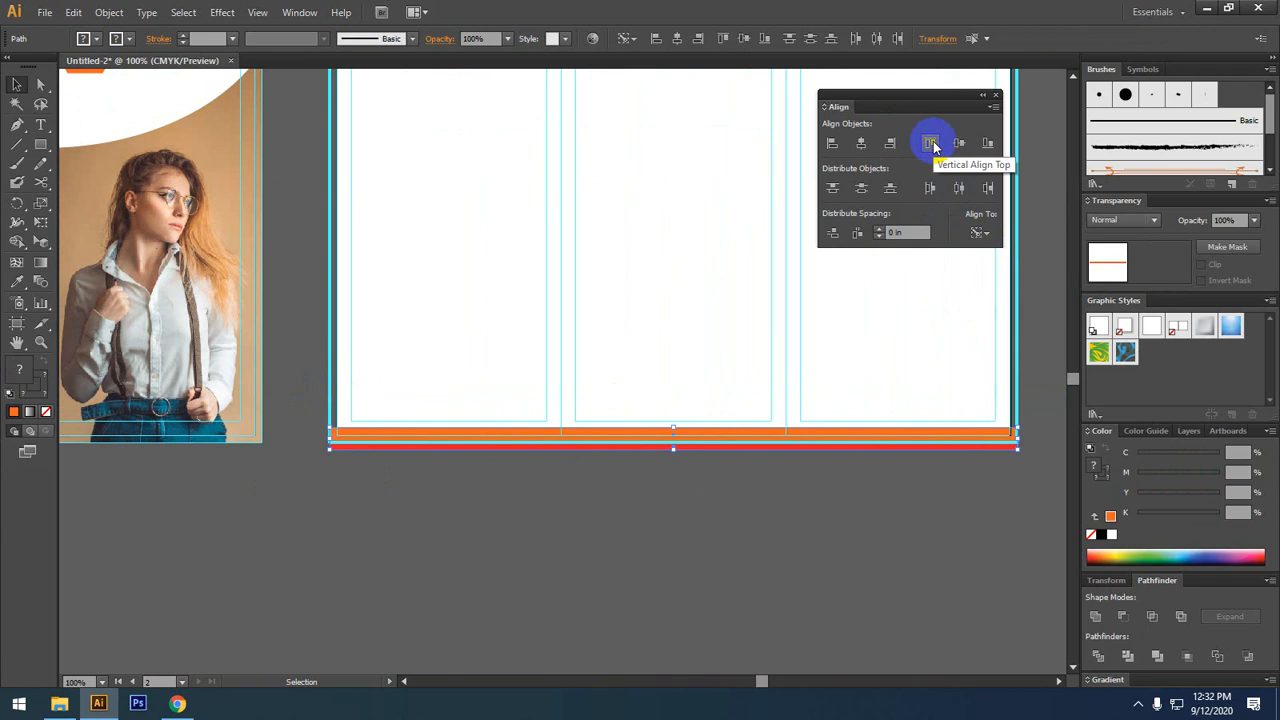
{"action": "left_click", "coordinate": [986, 146]}
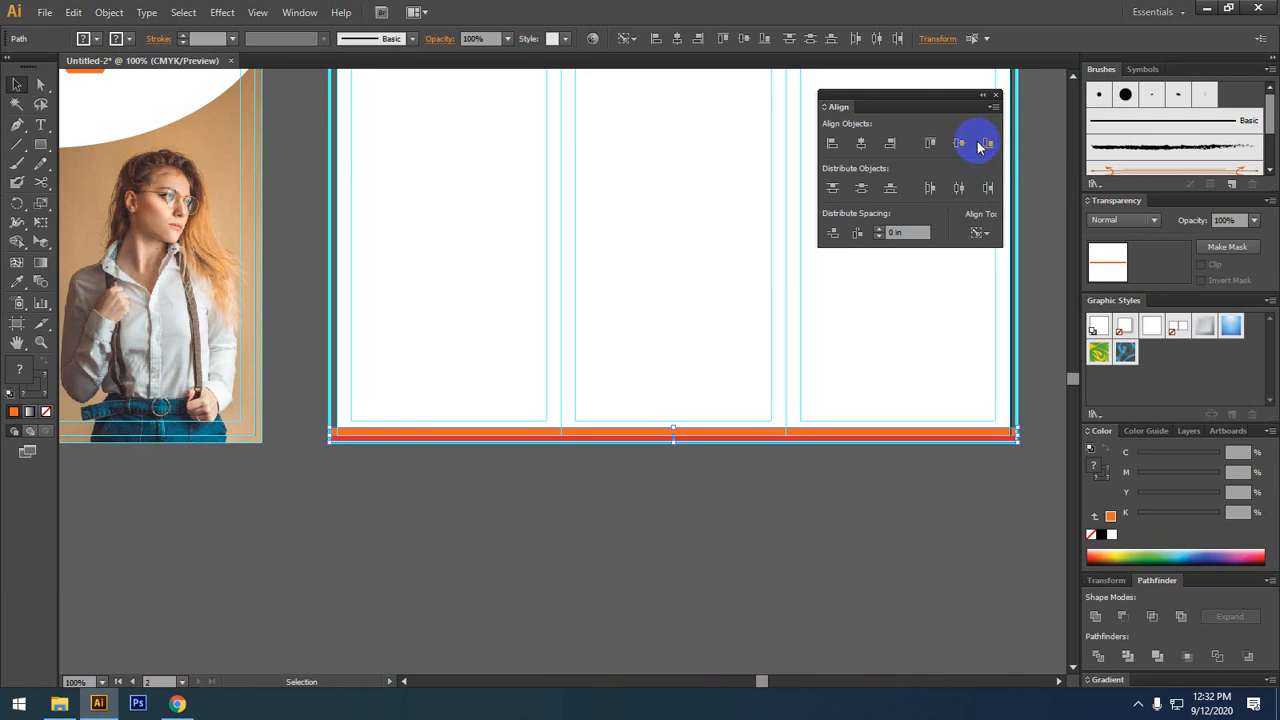
Step: Try to reflect the lower orange strip across the horizontal axis
{"action": "left_click", "coordinate": [733, 433]}
{"action": "right_click", "coordinate": [731, 432]}
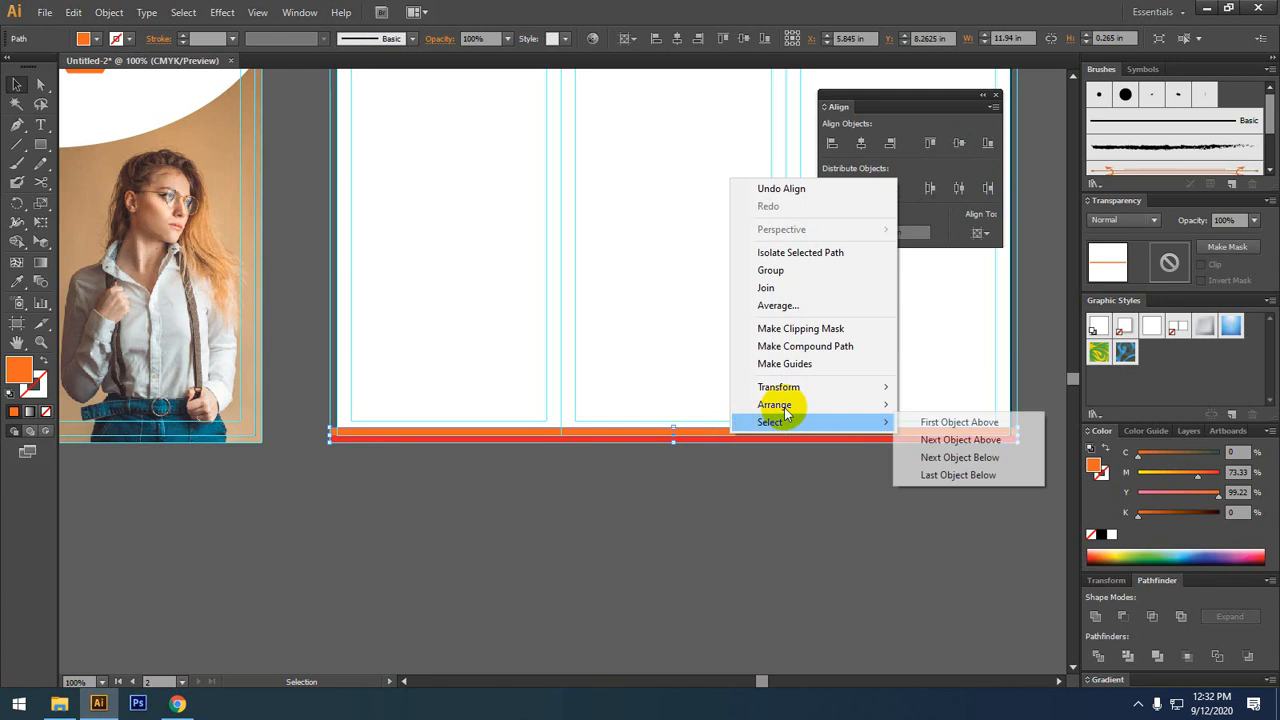
{"action": "mouse_move", "coordinate": [808, 388]}
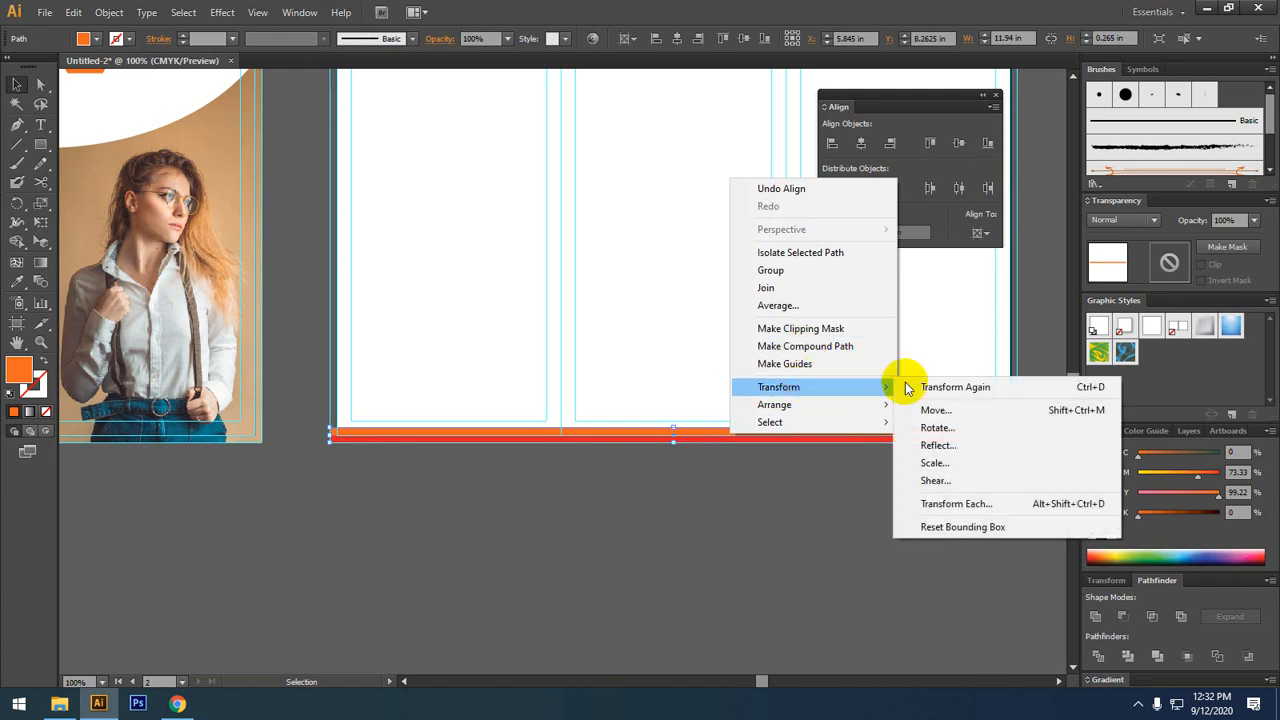
{"action": "left_click", "coordinate": [963, 444]}
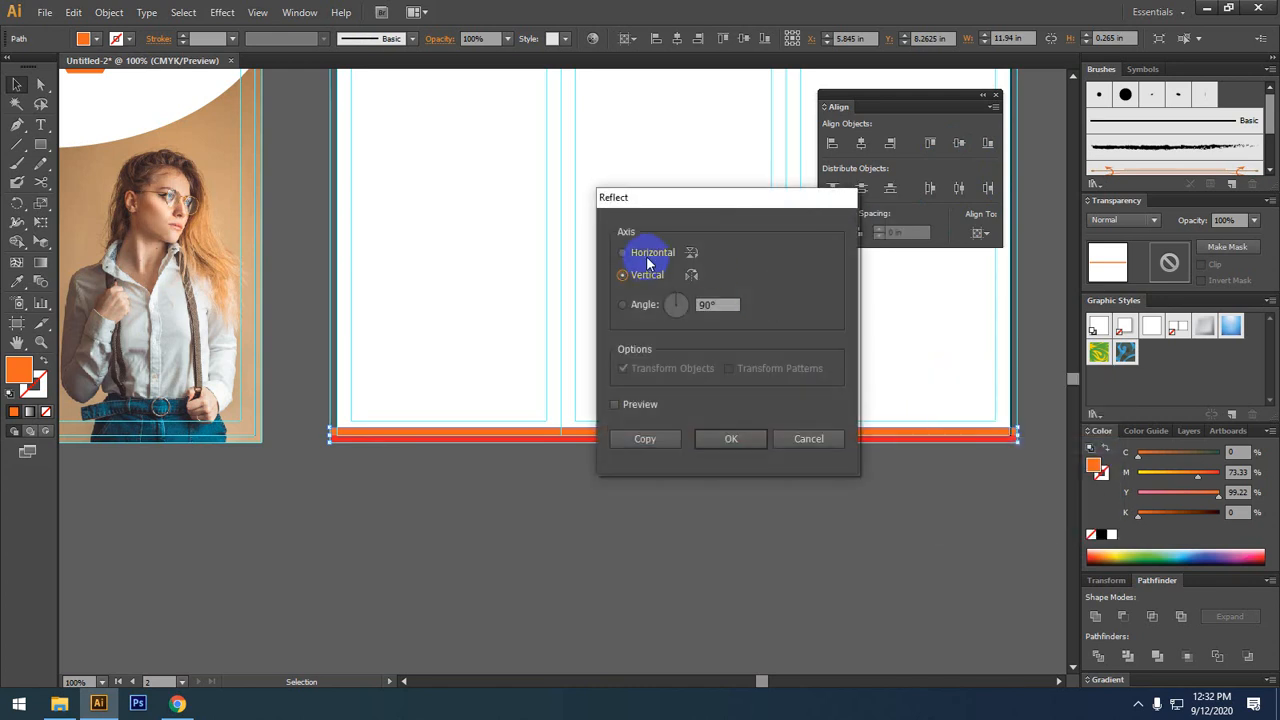
{"action": "left_click", "coordinate": [643, 252]}
{"action": "left_click", "coordinate": [634, 406]}
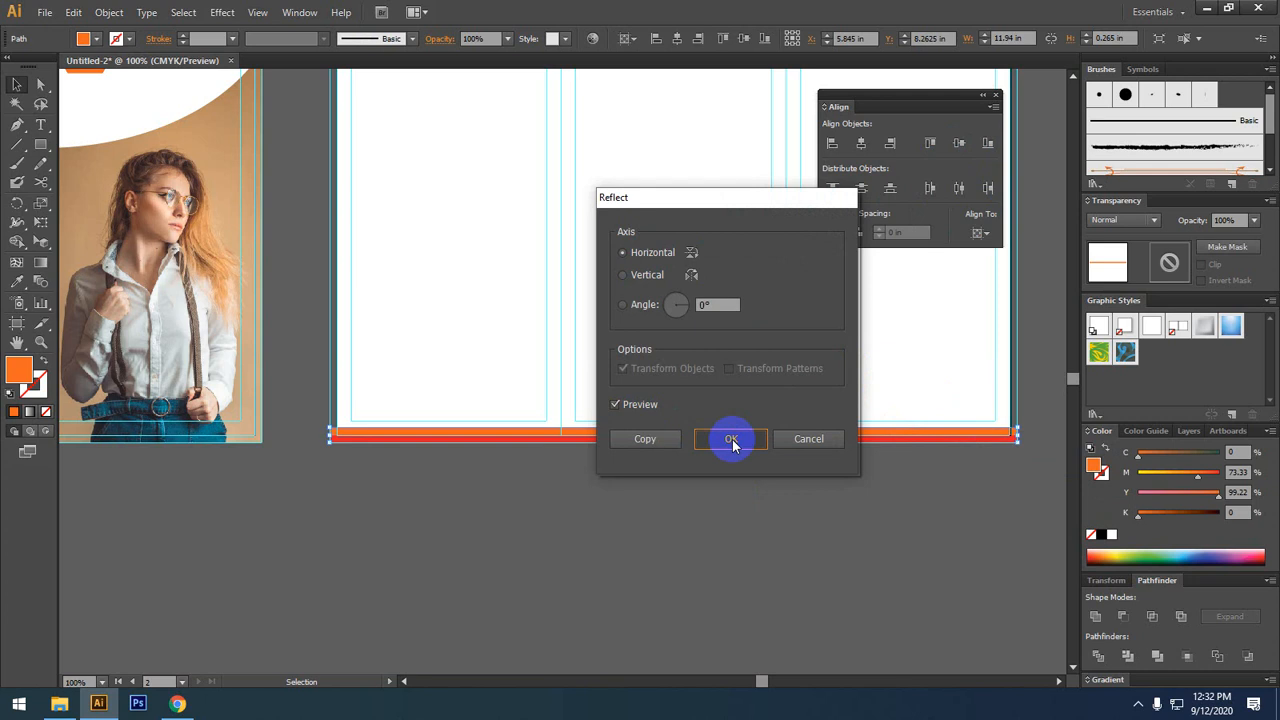
{"action": "left_click", "coordinate": [731, 439]}
{"action": "left_click", "coordinate": [682, 517]}
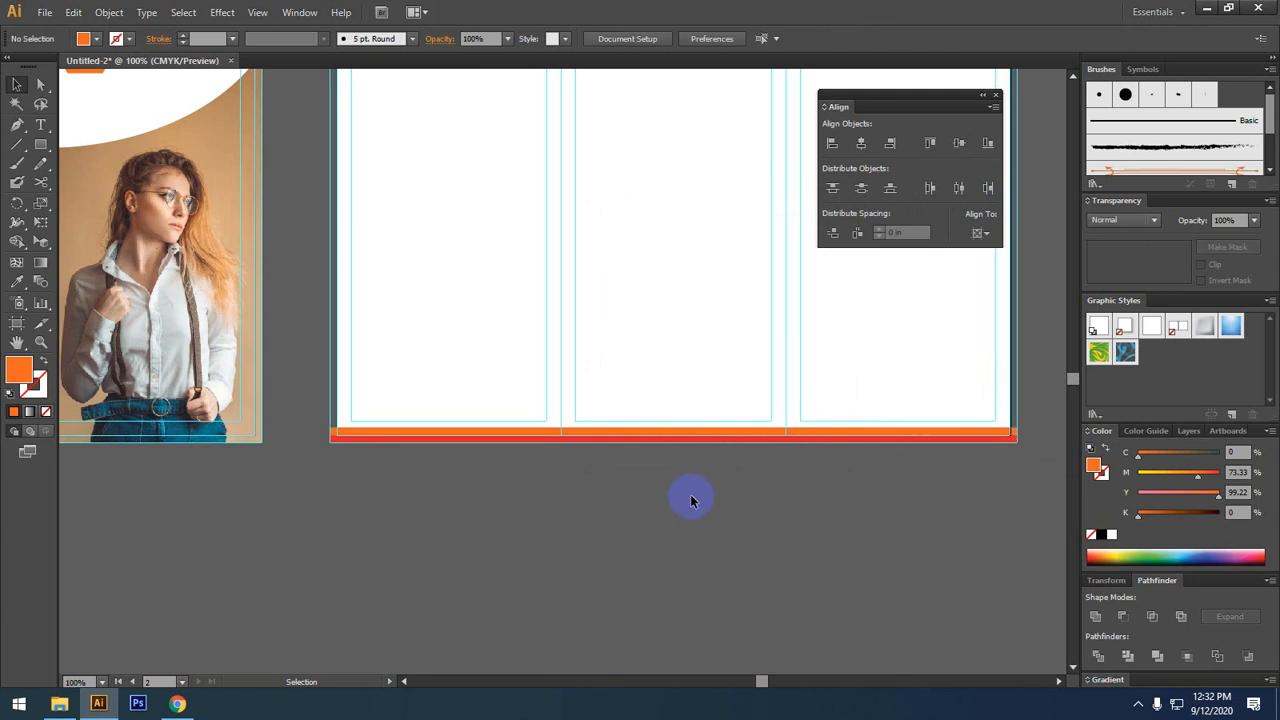
{"action": "key", "text": "ctrl+z"}
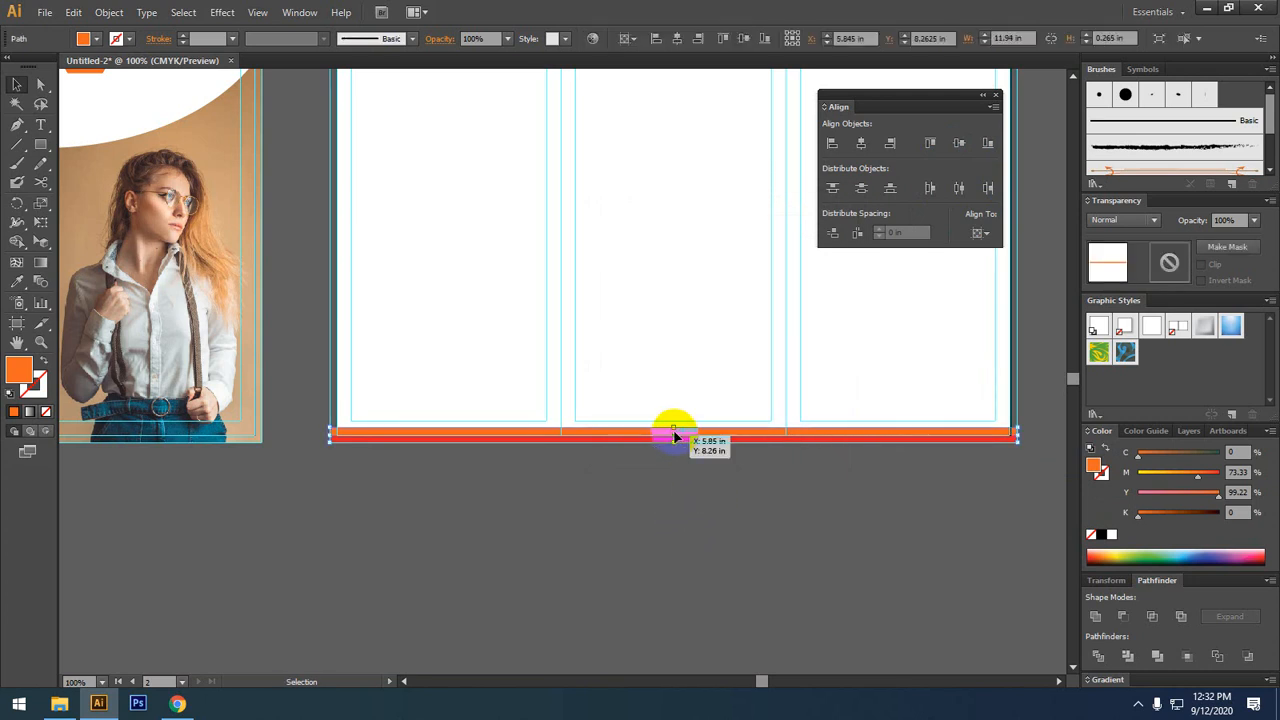
Step: Group the orange and red strips at the second artboard's lower edge
{"action": "scroll", "coordinate": [663, 463], "scroll_direction": "up", "scroll_amount": 4}
{"action": "left_click", "coordinate": [657, 355], "text": "shift"}
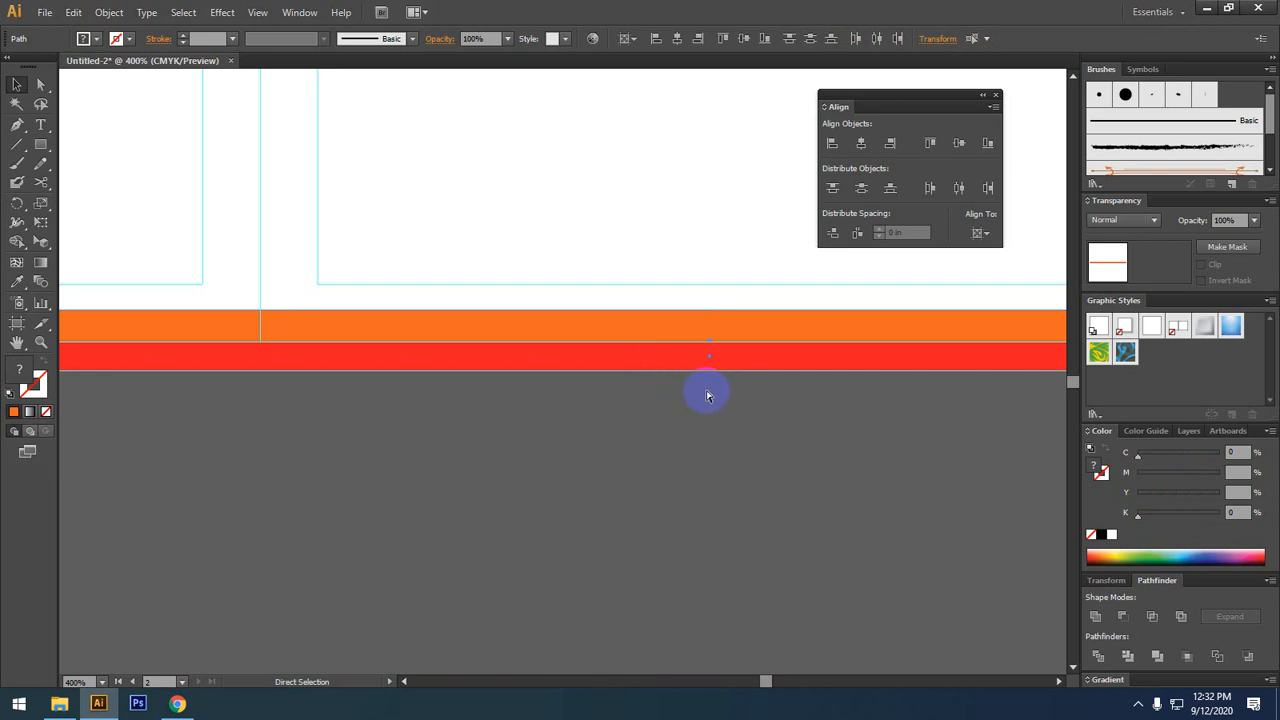
{"action": "key", "text": "ctrl+g"}
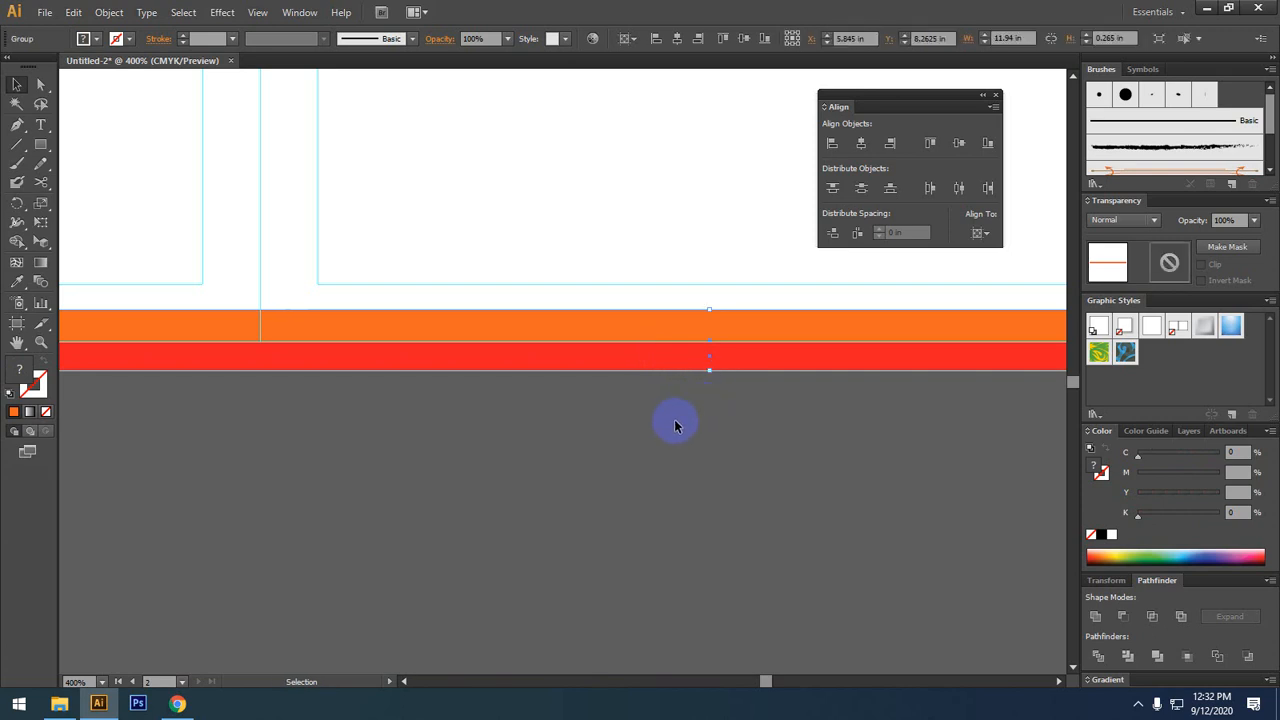
{"action": "left_click", "coordinate": [674, 426]}
{"action": "left_click", "coordinate": [656, 340]}
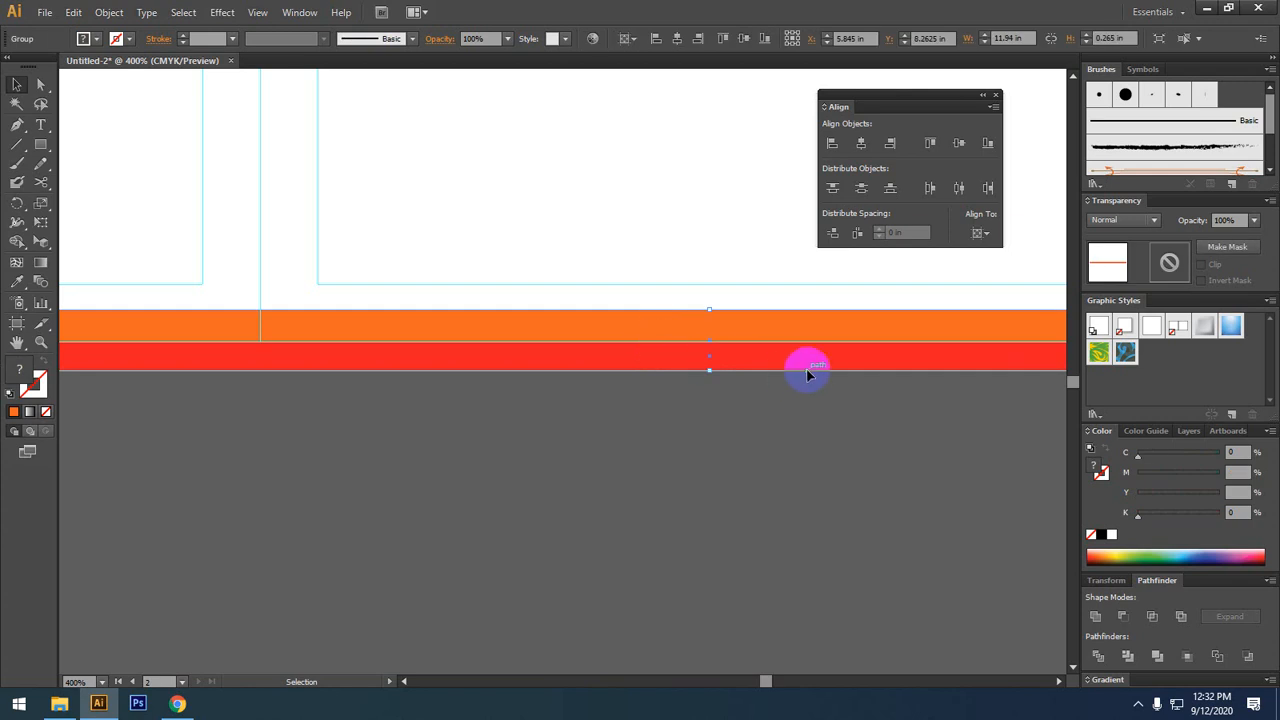
{"action": "left_click", "coordinate": [801, 420]}
Step: Undo the grouping and the bottom alignment of the lower orange and red strips
{"action": "key", "text": "ctrl+z"}
{"action": "key", "text": "ctrl+z"}
{"action": "key", "text": "ctrl+z"}
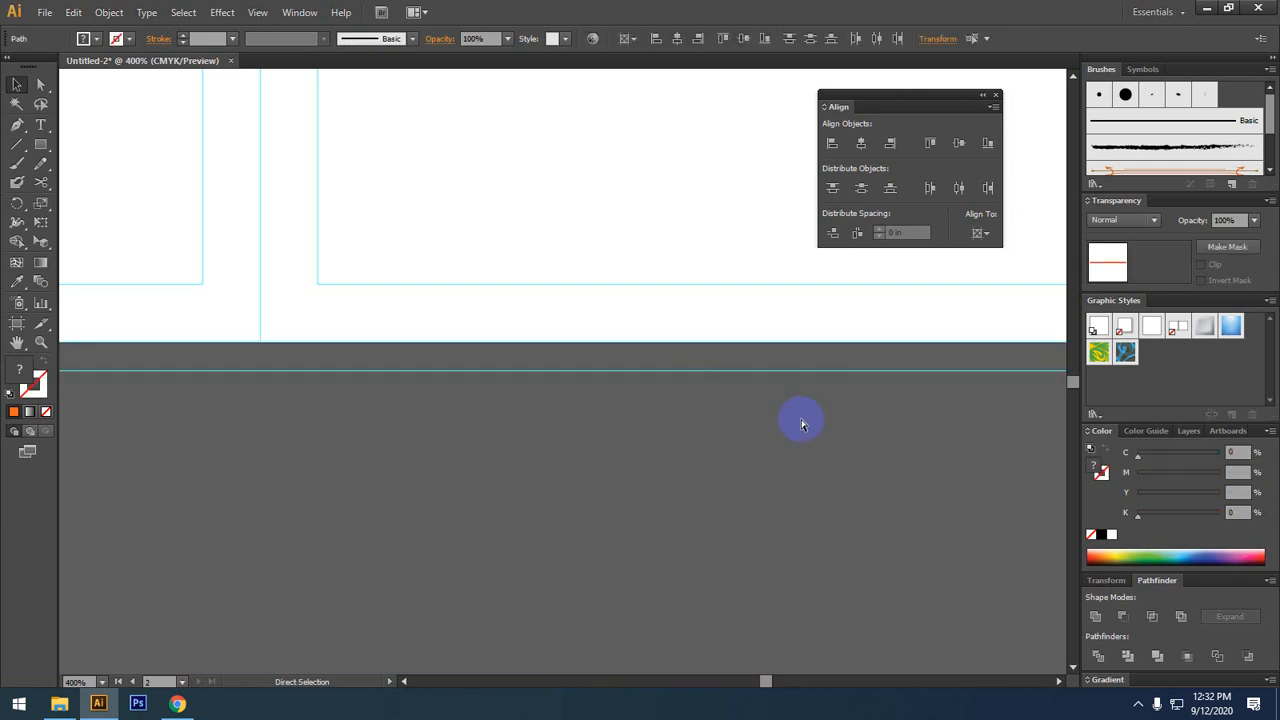
{"action": "key", "text": "ctrl+shift+z"}
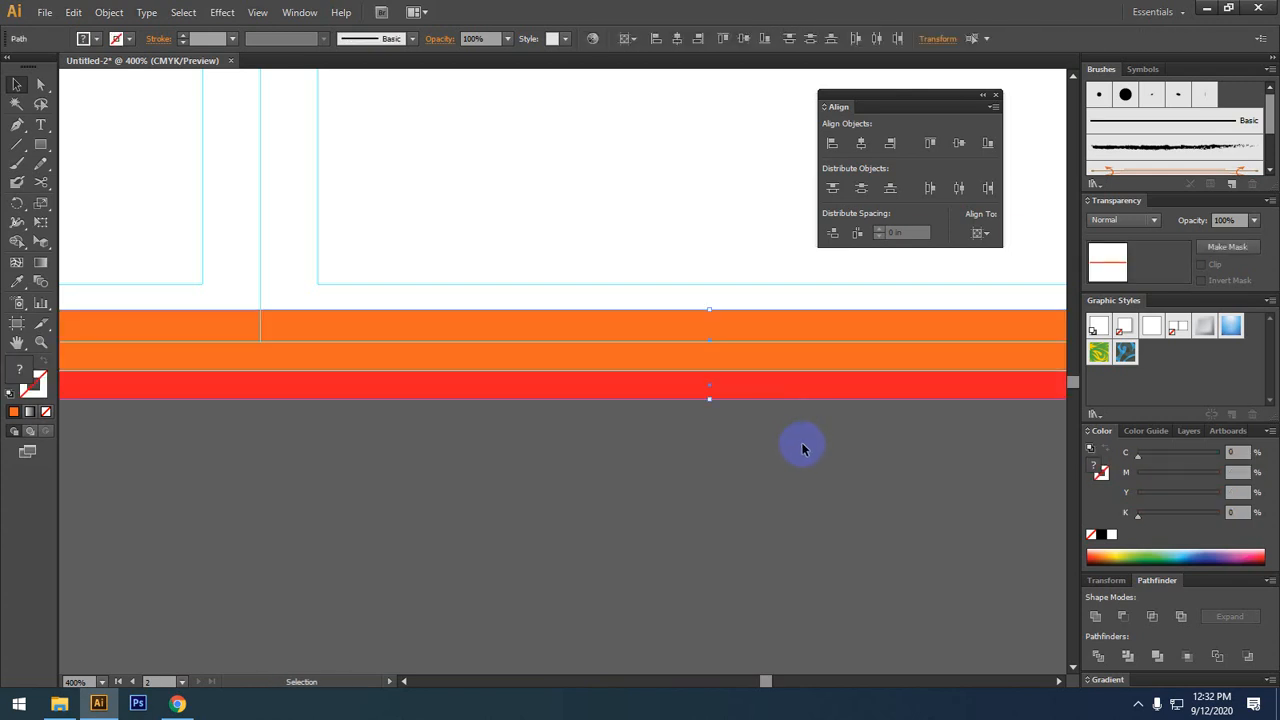
Step: Select the unaligned lower orange and red strips together and group them
{"action": "left_click", "coordinate": [802, 449]}
{"action": "left_click", "coordinate": [729, 391]}
{"action": "left_click", "coordinate": [709, 333], "text": "shift"}
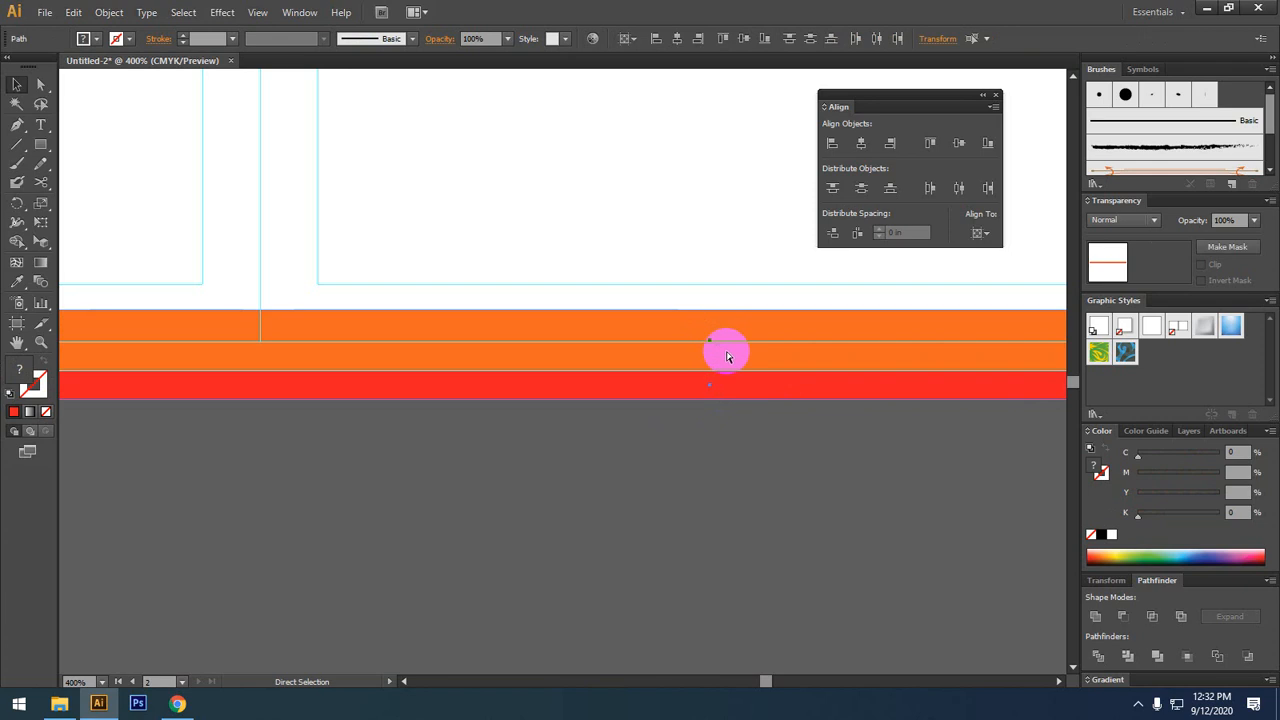
{"action": "key", "text": "ctrl+g"}
Step: Align the grouped strips to the bottom edge of the second artboard's bleed guide rectangle, using the guide as key object
{"action": "scroll", "coordinate": [751, 403], "scroll_direction": "down", "scroll_amount": 4}
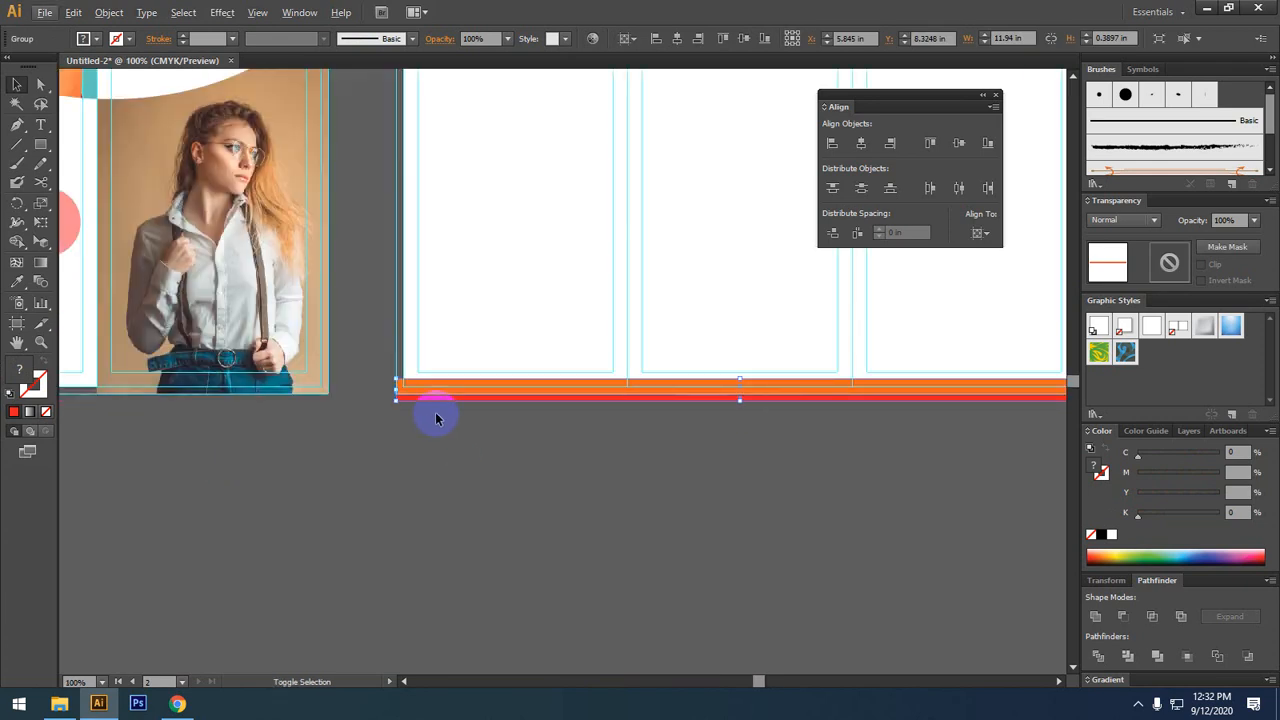
{"action": "left_click", "coordinate": [407, 392], "text": "shift"}
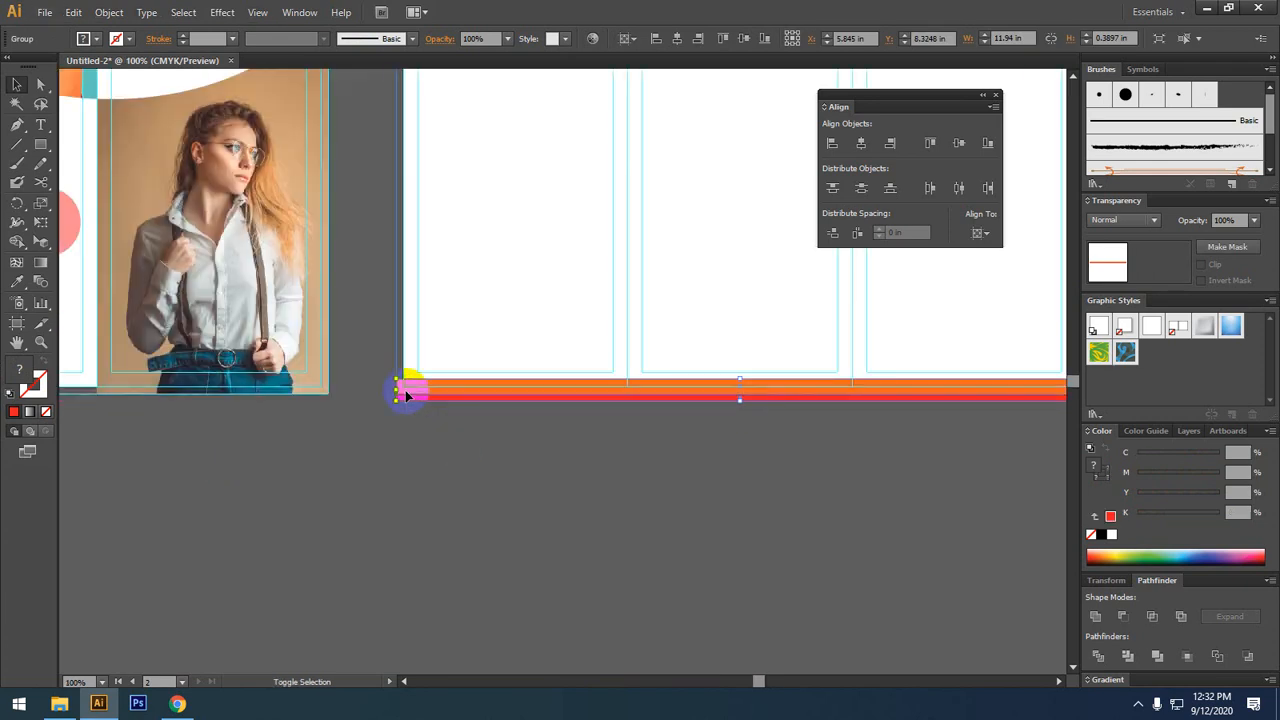
{"action": "left_click", "coordinate": [397, 317]}
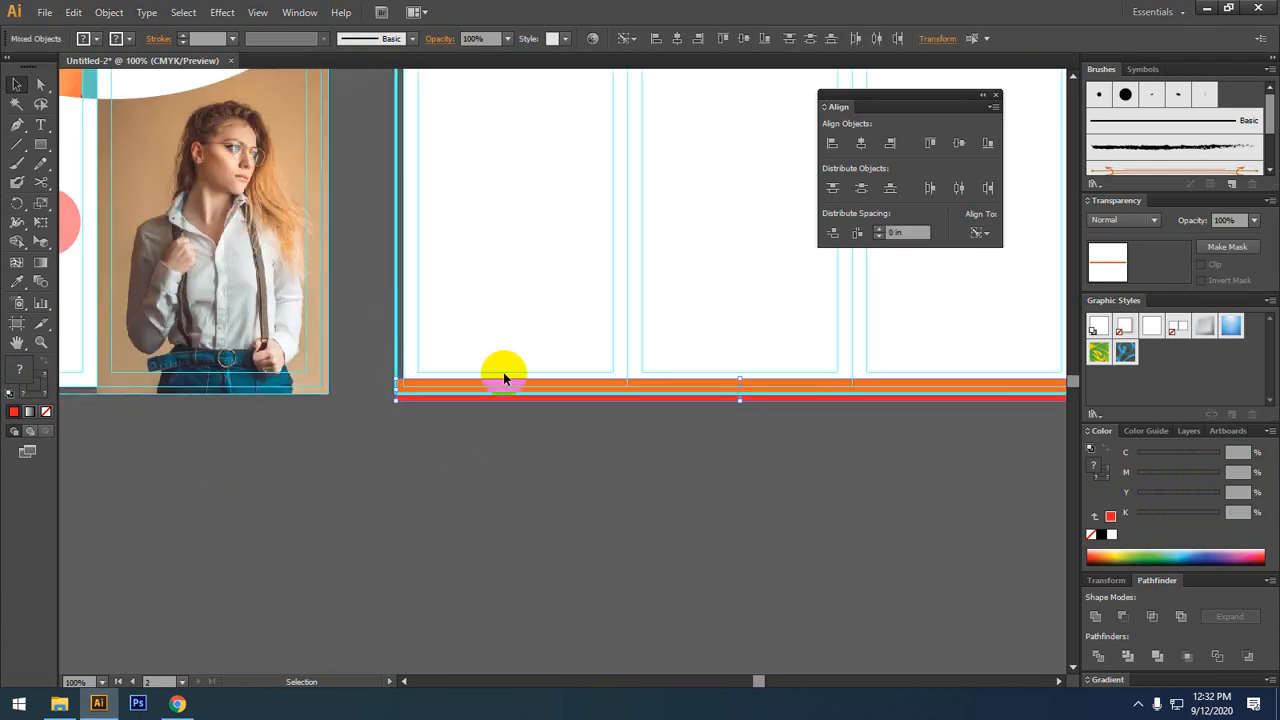
{"action": "left_click", "coordinate": [988, 143]}
{"action": "left_click", "coordinate": [784, 444]}
Step: Reflect the grouped lower strips across the horizontal axis so the red strip sits above the orange one
{"action": "key", "text": "ctrl+plus"}
{"action": "left_click", "coordinate": [632, 313]}
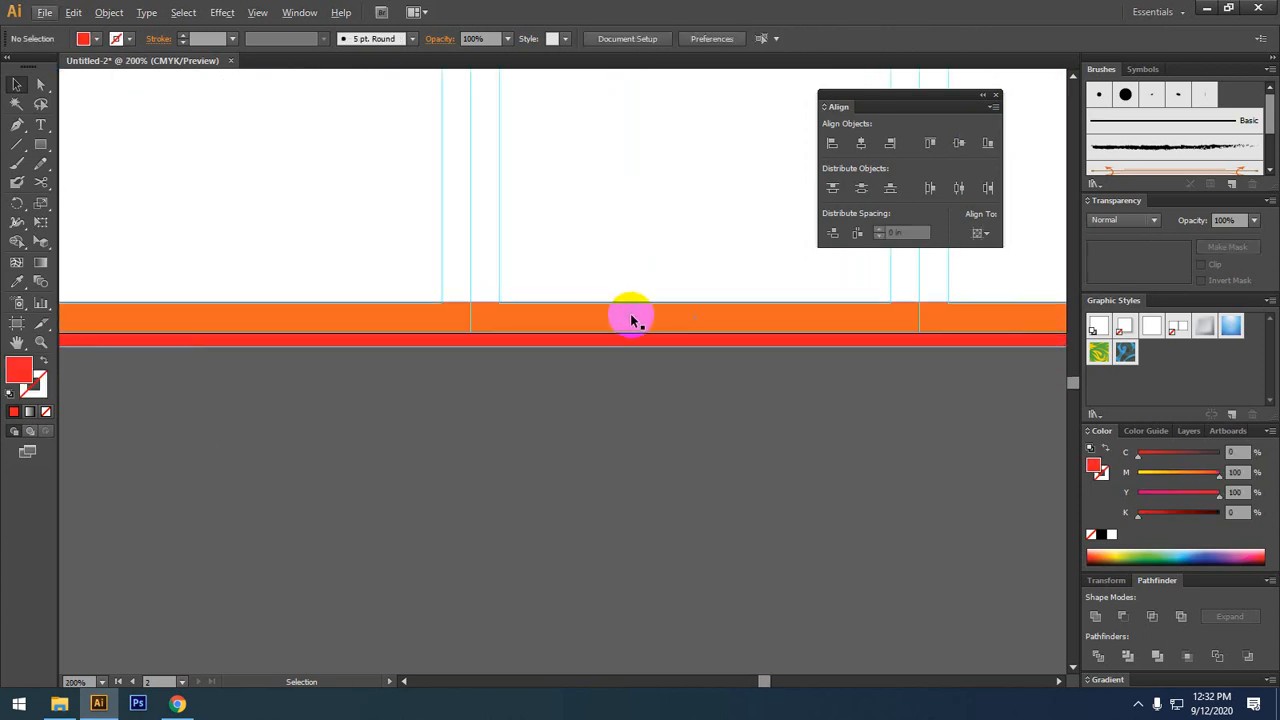
{"action": "right_click", "coordinate": [632, 310]}
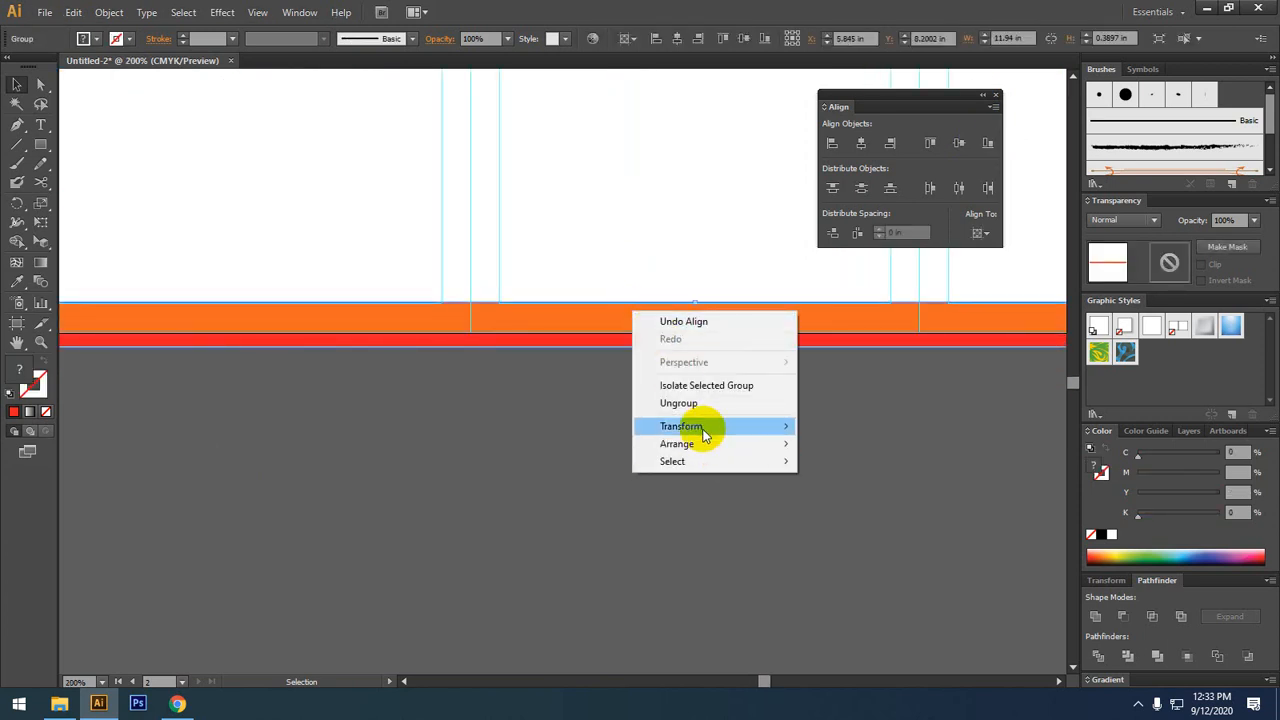
{"action": "mouse_move", "coordinate": [704, 432]}
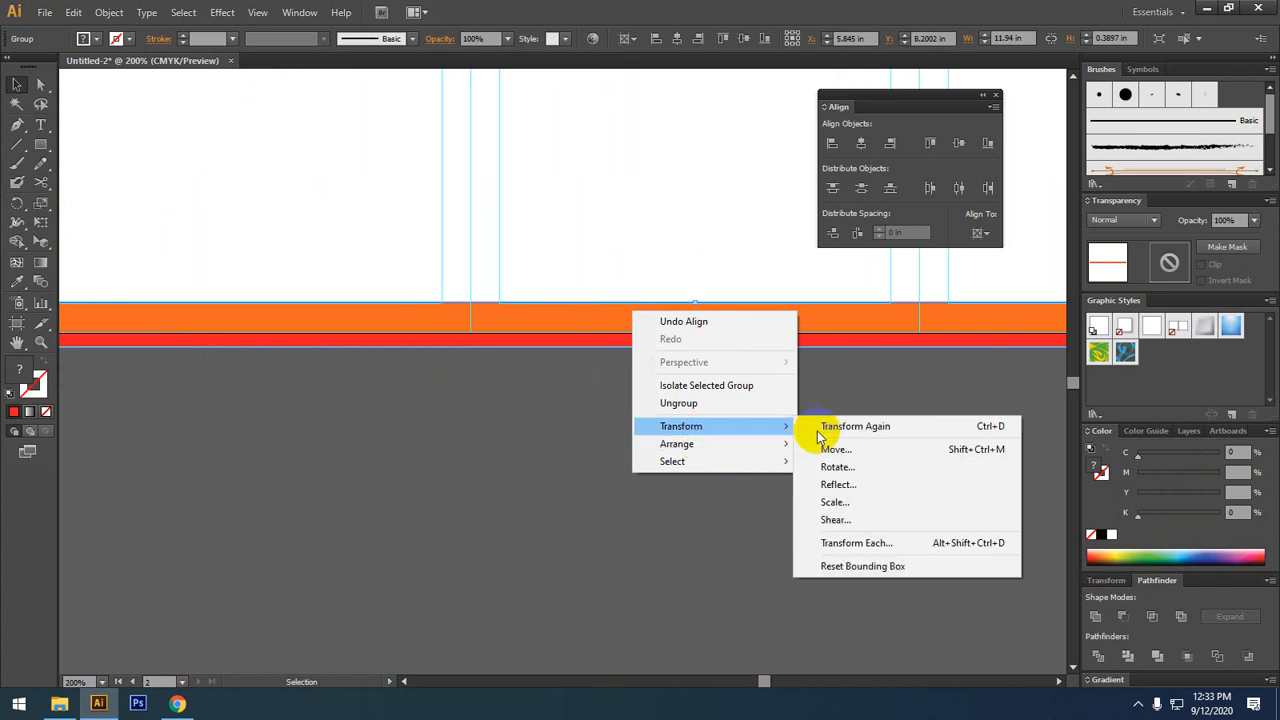
{"action": "left_click", "coordinate": [856, 485]}
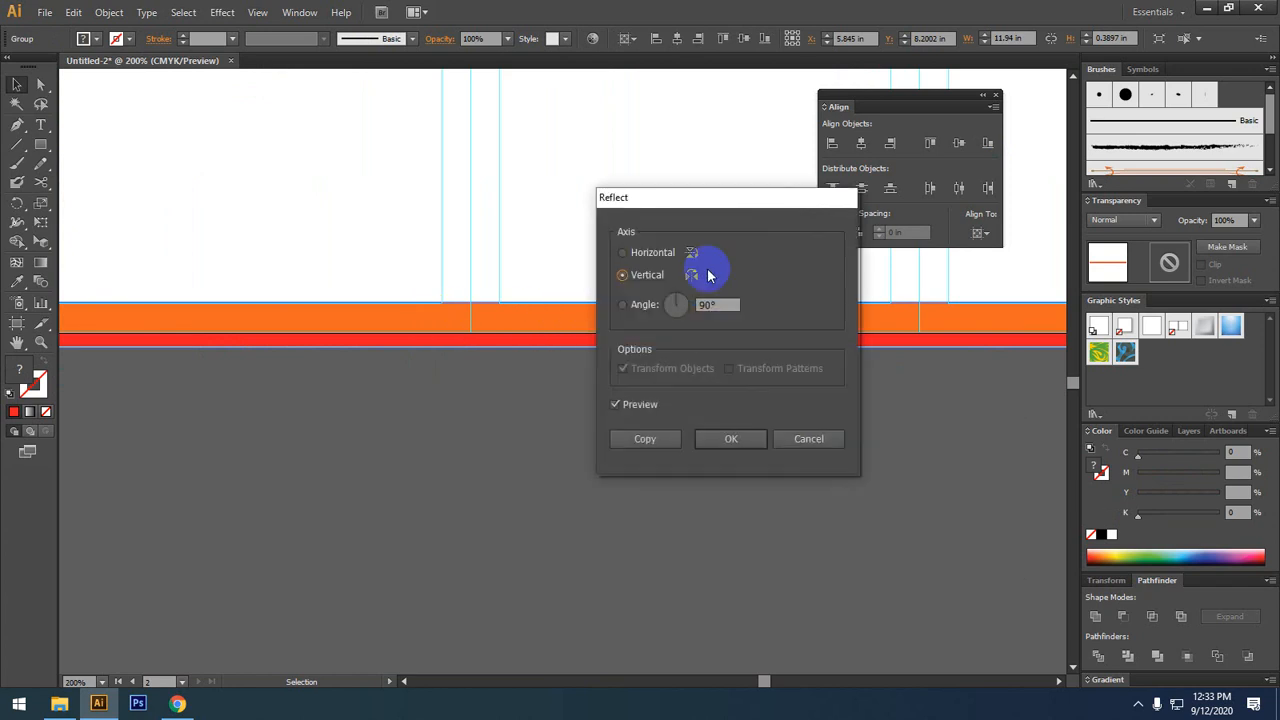
{"action": "left_click", "coordinate": [640, 256]}
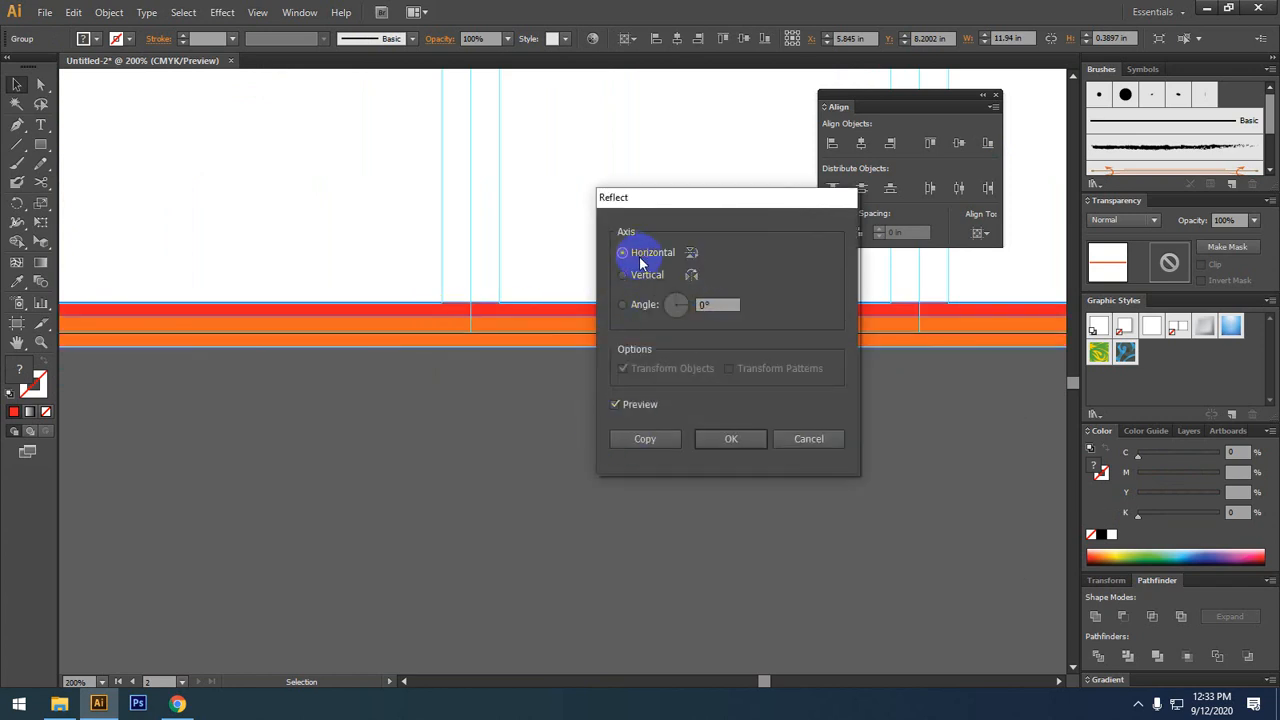
{"action": "left_click", "coordinate": [735, 440]}
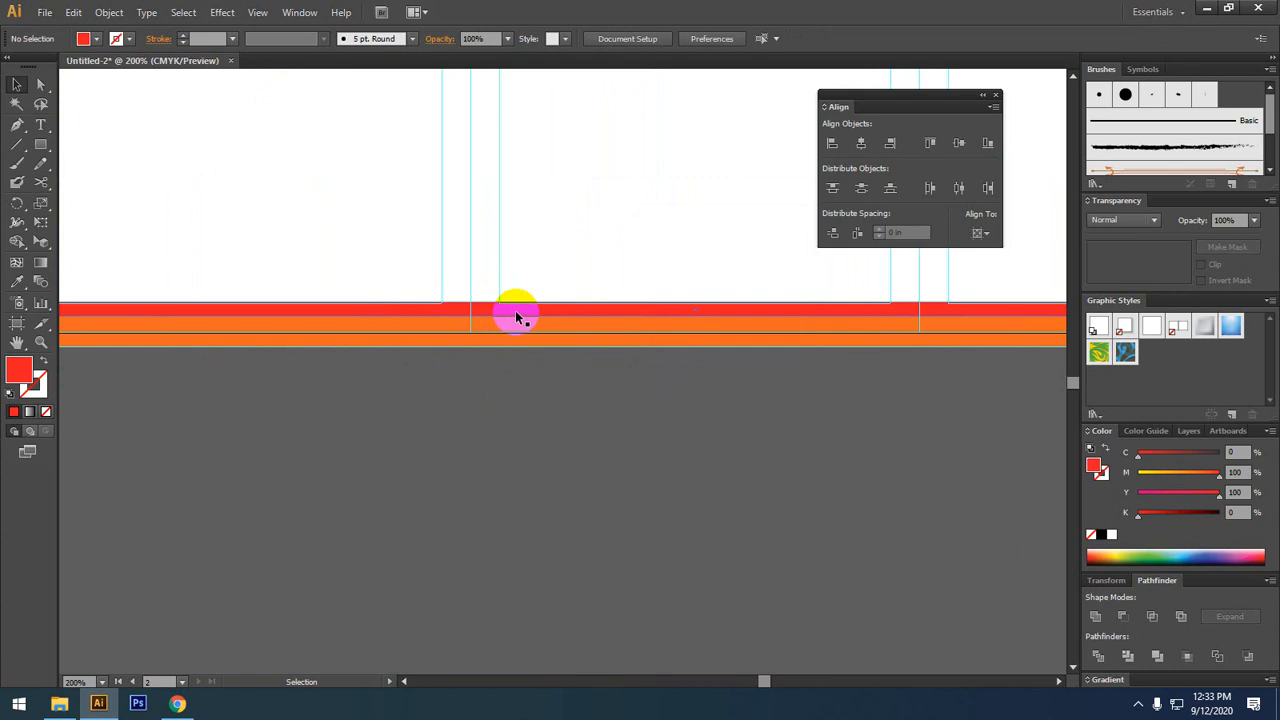
Step: Try to draw a red rectangle below the paragraph in the second artboard's first column
{"action": "scroll", "coordinate": [515, 317], "scroll_direction": "down", "scroll_amount": 3}
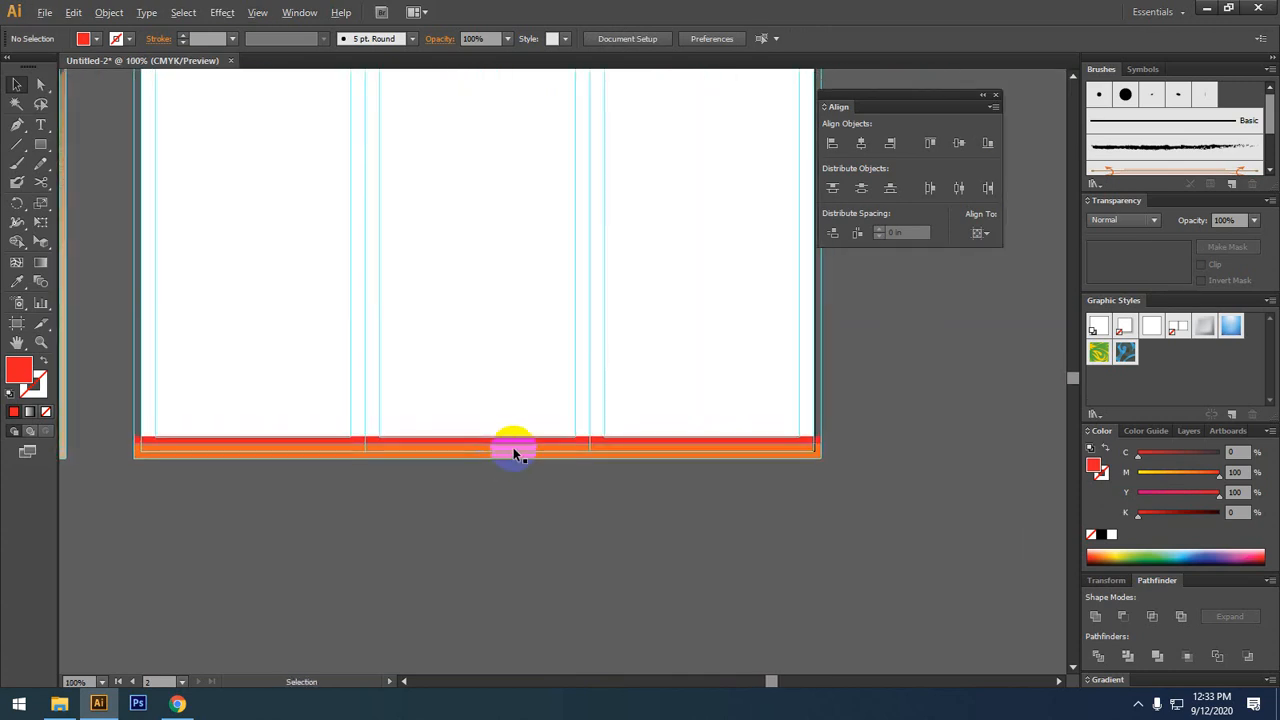
{"action": "scroll", "coordinate": [515, 453], "scroll_direction": "down", "scroll_amount": 2}
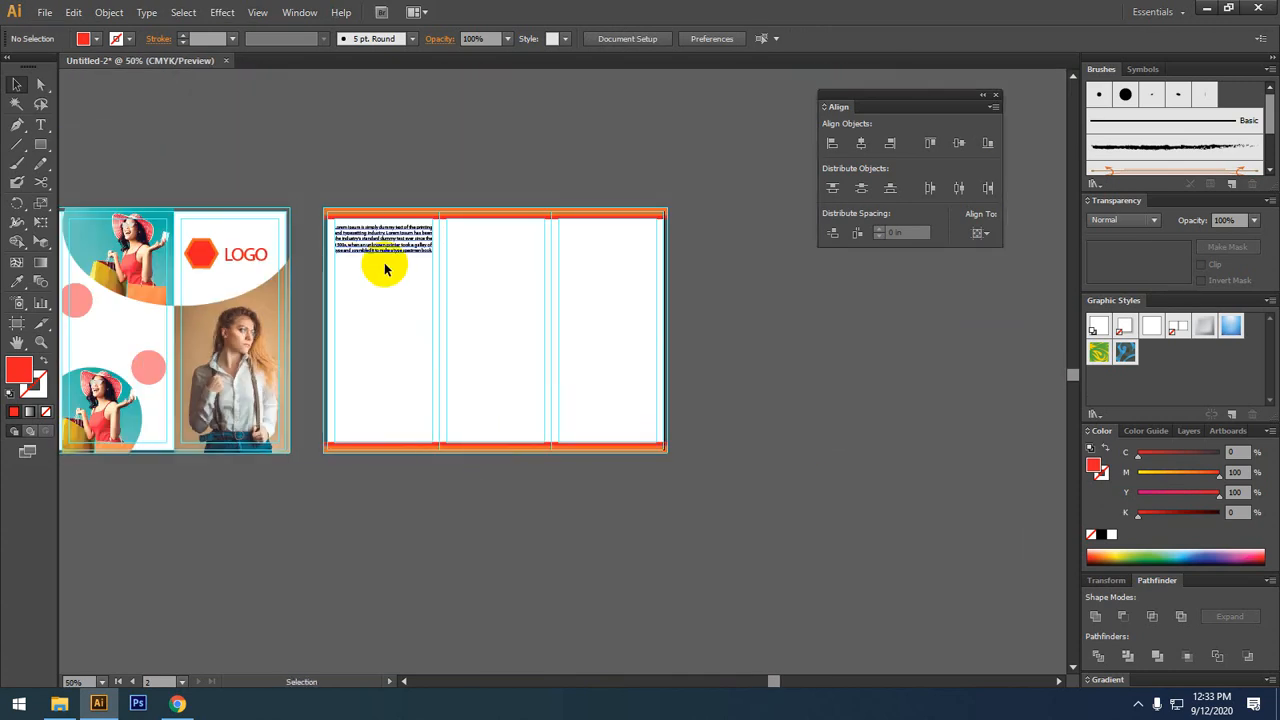
{"action": "scroll", "coordinate": [389, 269], "scroll_direction": "up", "scroll_amount": 2}
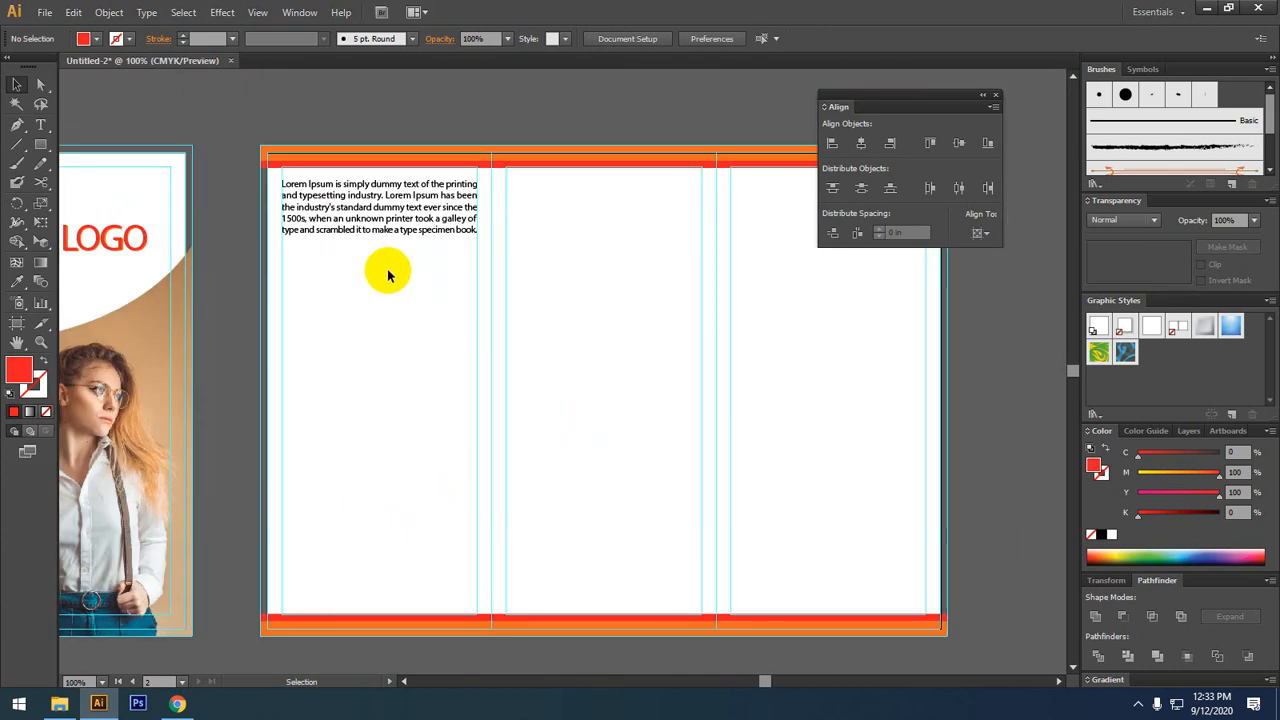
{"action": "left_click", "coordinate": [40, 144]}
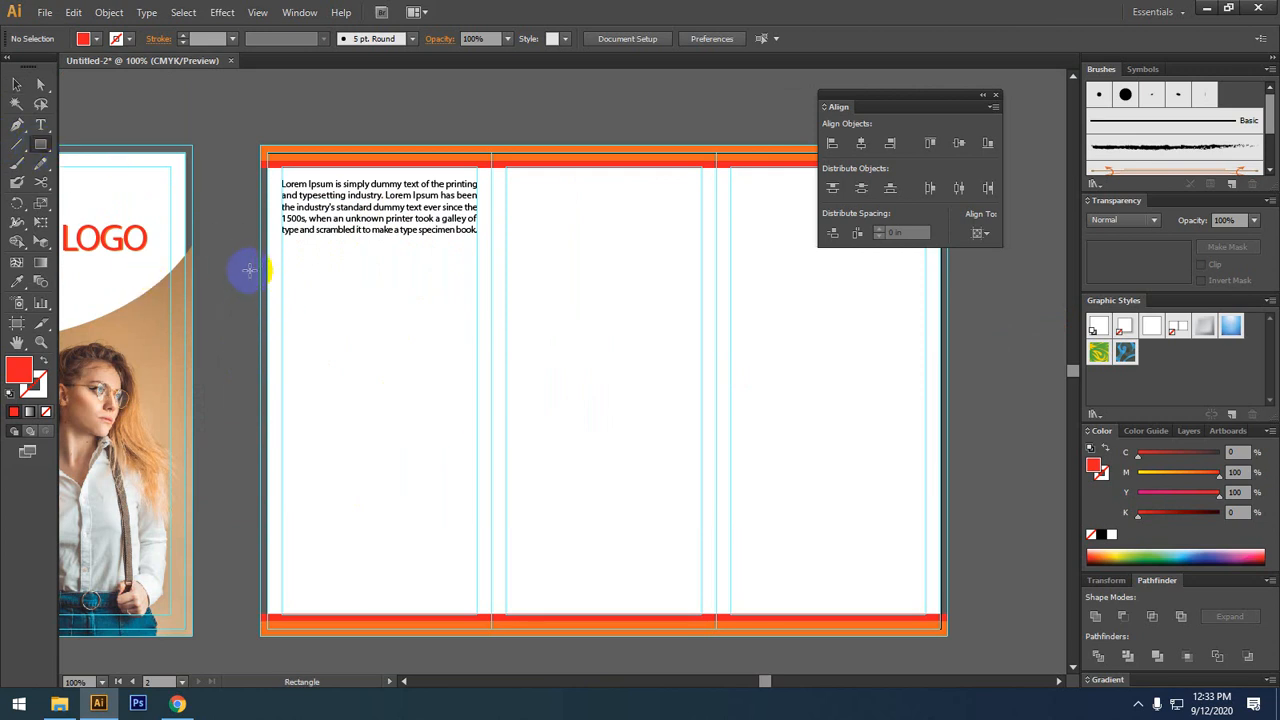
{"action": "left_click_drag", "start_coordinate": [268, 270], "coordinate": [390, 416]}
{"action": "key", "text": "ctrl+z"}
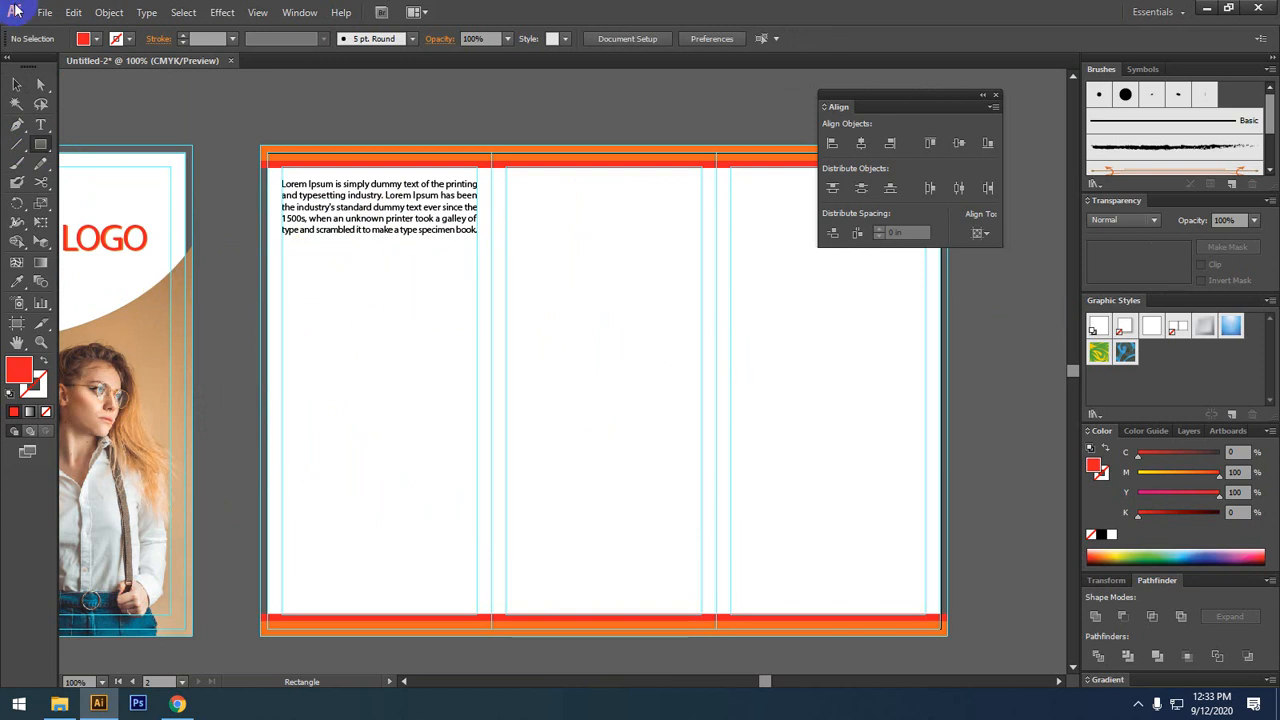
Step: Draw a red circle about 2.47 in wide in the second artboard's first column and move it just below the paragraph
{"action": "left_click_drag", "start_coordinate": [44, 147], "coordinate": [86, 175]}
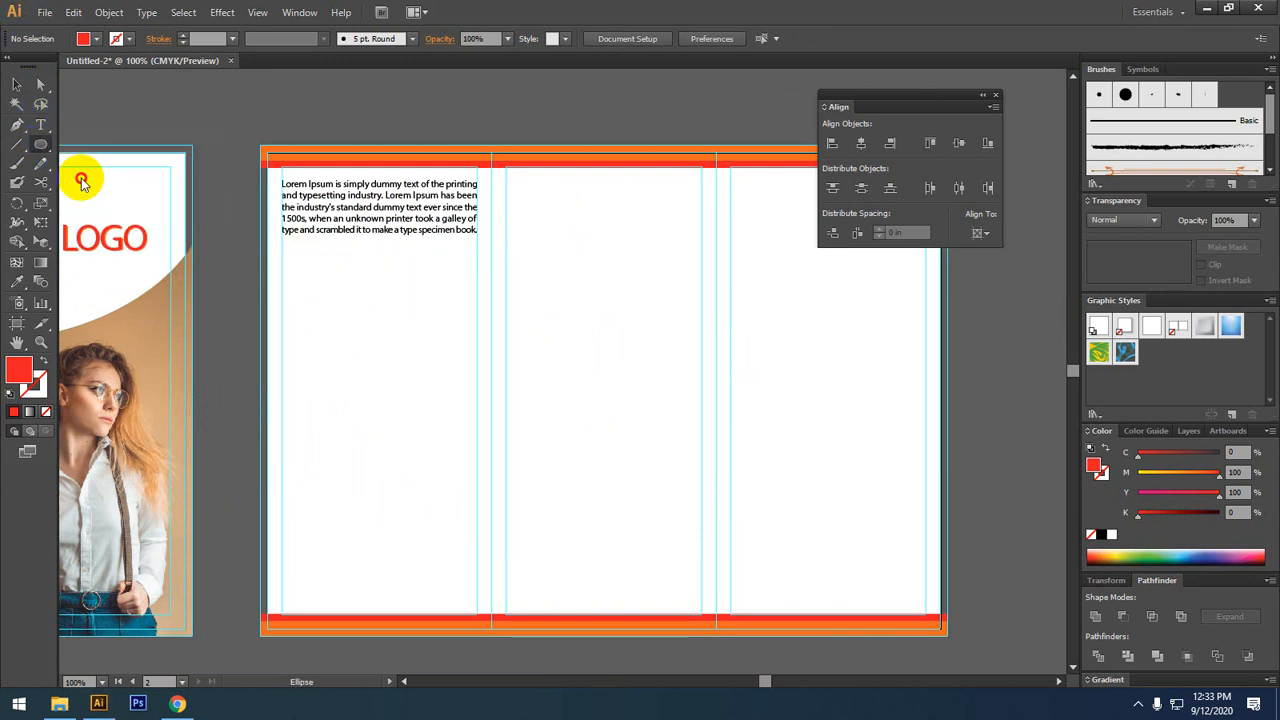
{"action": "left_click_drag", "start_coordinate": [355, 280], "coordinate": [431, 351]}
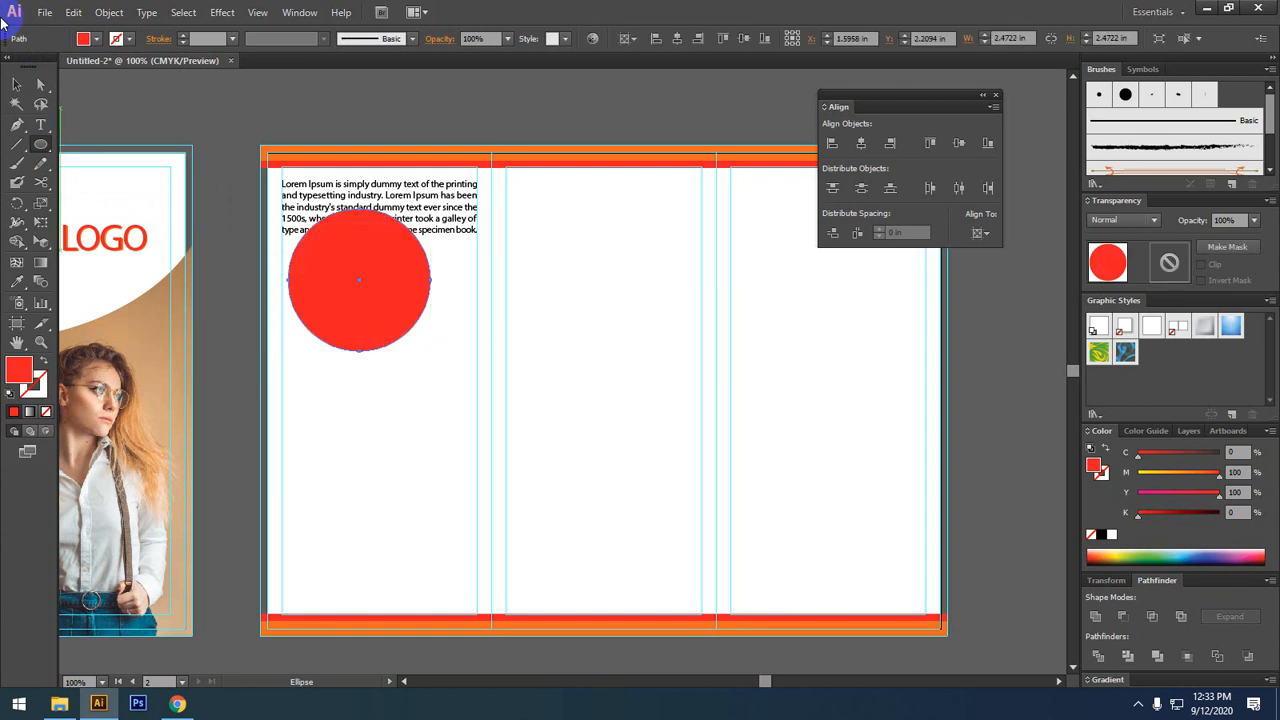
{"action": "left_click", "coordinate": [17, 84]}
{"action": "left_click_drag", "start_coordinate": [382, 267], "coordinate": [402, 303]}
Step: Resize the red circle to about 3.07 by 3.15 in and place it over the second artboard's left edge, just below the paragraph
{"action": "left_click_drag", "start_coordinate": [376, 393], "coordinate": [374, 329]}
{"action": "left_click", "coordinate": [395, 366]}
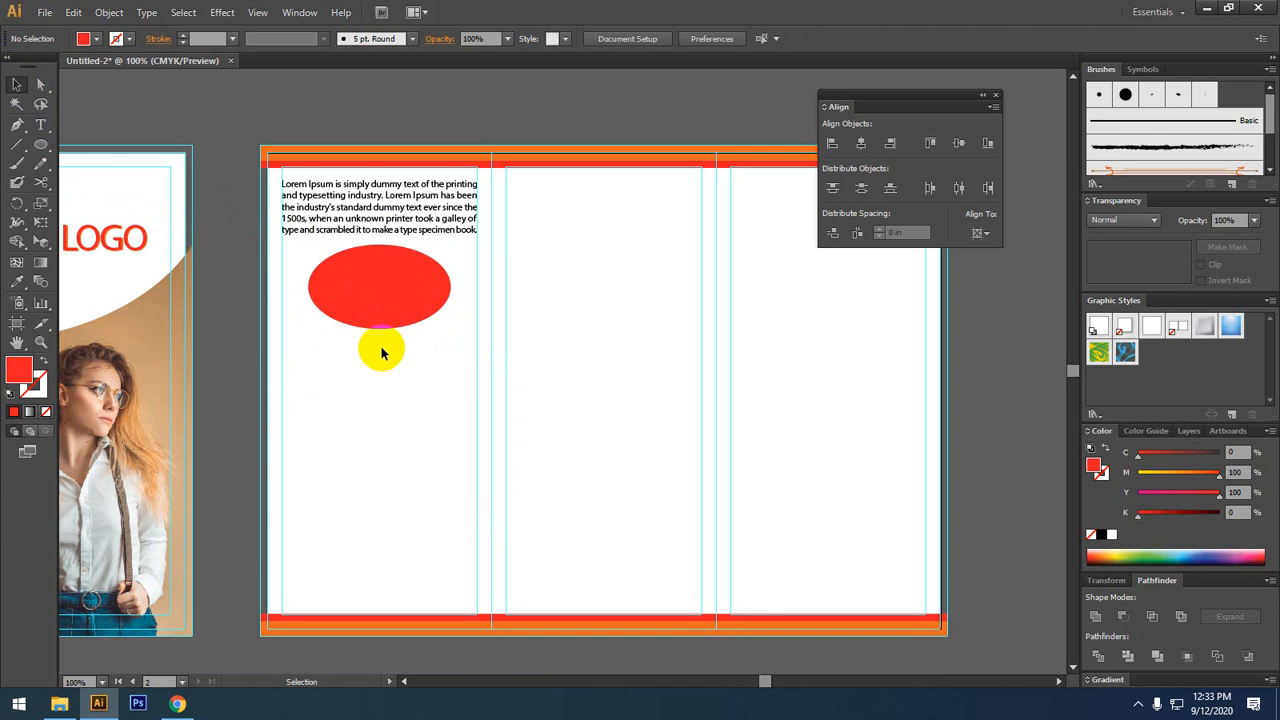
{"action": "left_click_drag", "start_coordinate": [402, 313], "coordinate": [312, 393]}
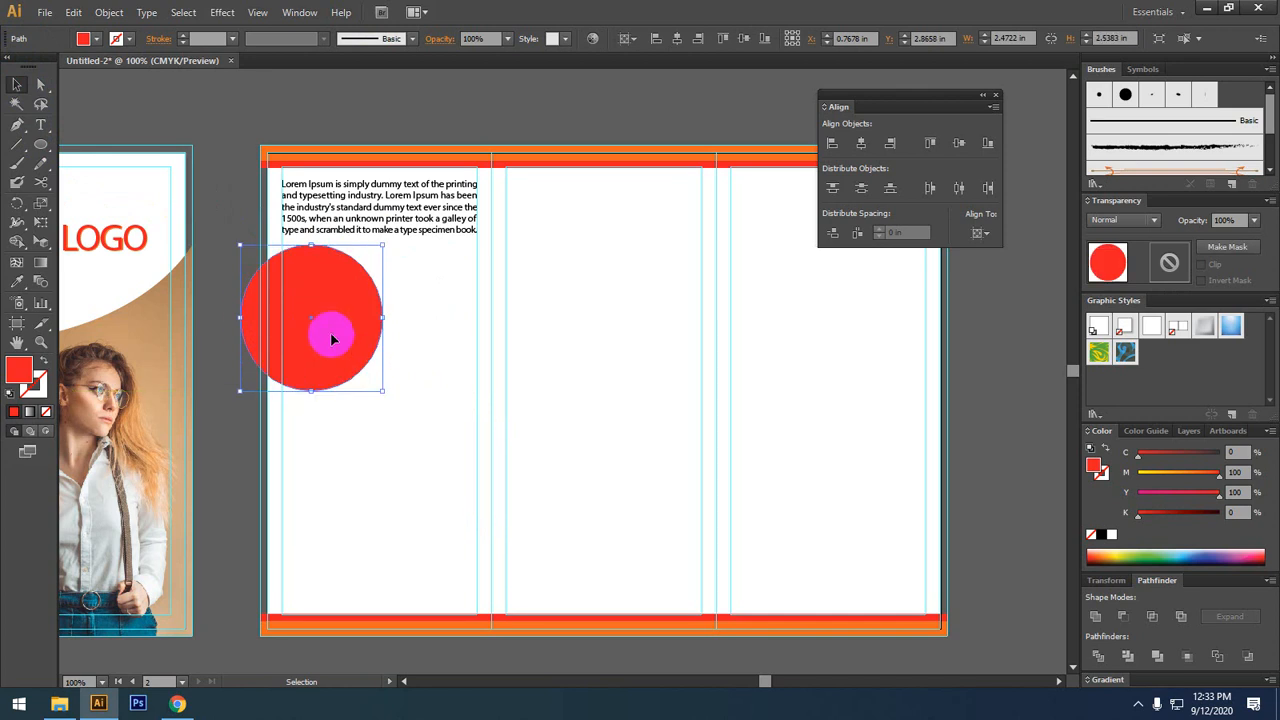
{"action": "left_click_drag", "start_coordinate": [334, 334], "coordinate": [271, 338]}
{"action": "left_click_drag", "start_coordinate": [338, 390], "coordinate": [400, 431]}
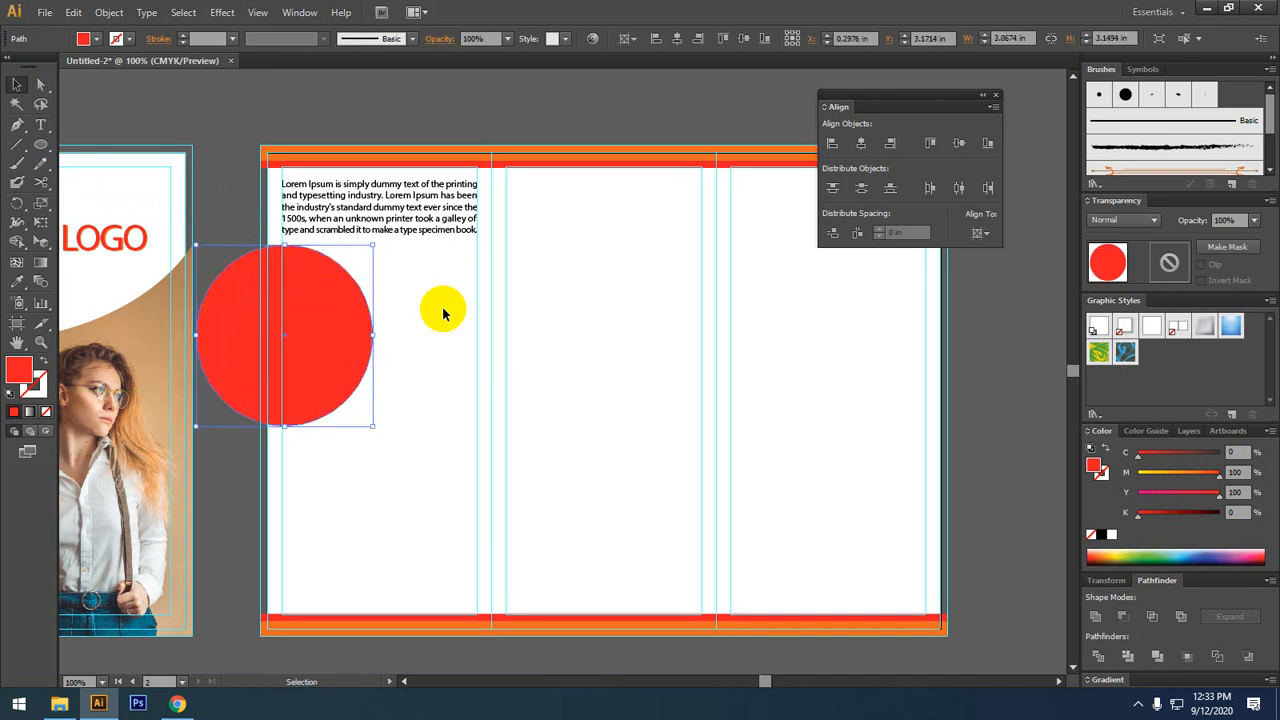
{"action": "left_click", "coordinate": [417, 133]}
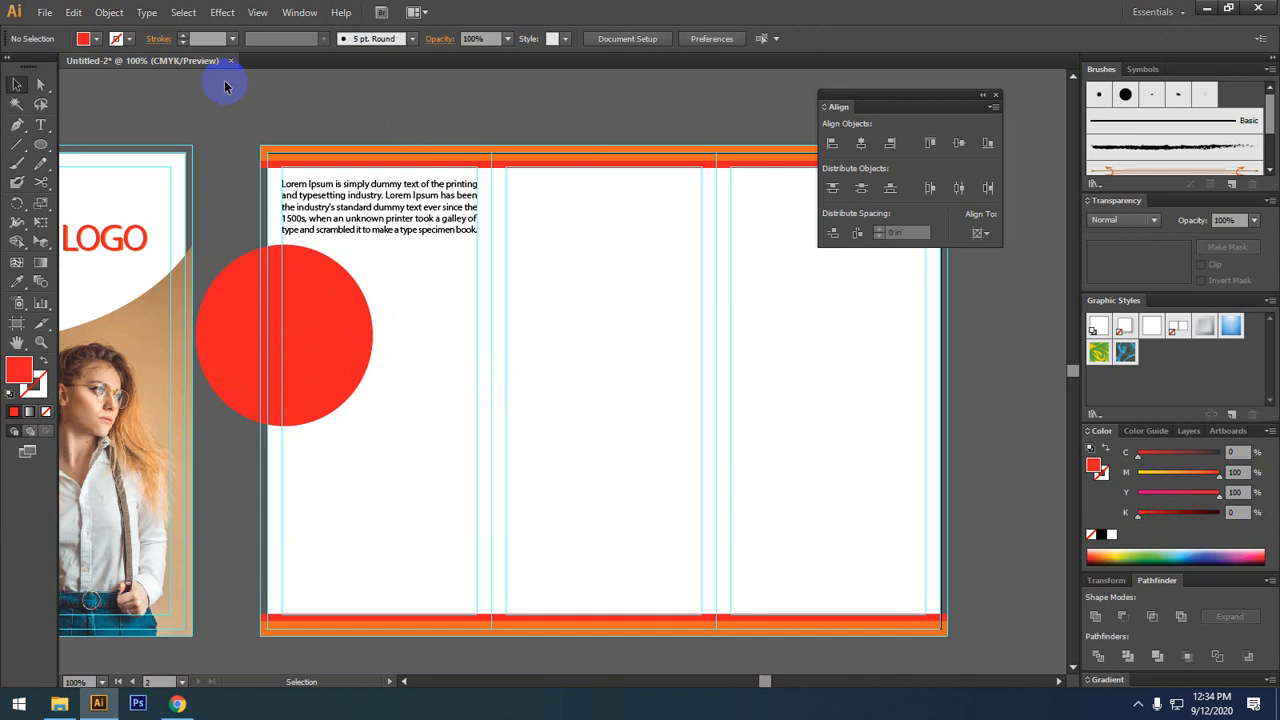
{"action": "scroll", "coordinate": [214, 94], "scroll_direction": "down", "scroll_amount": 3, "text": "alt"}
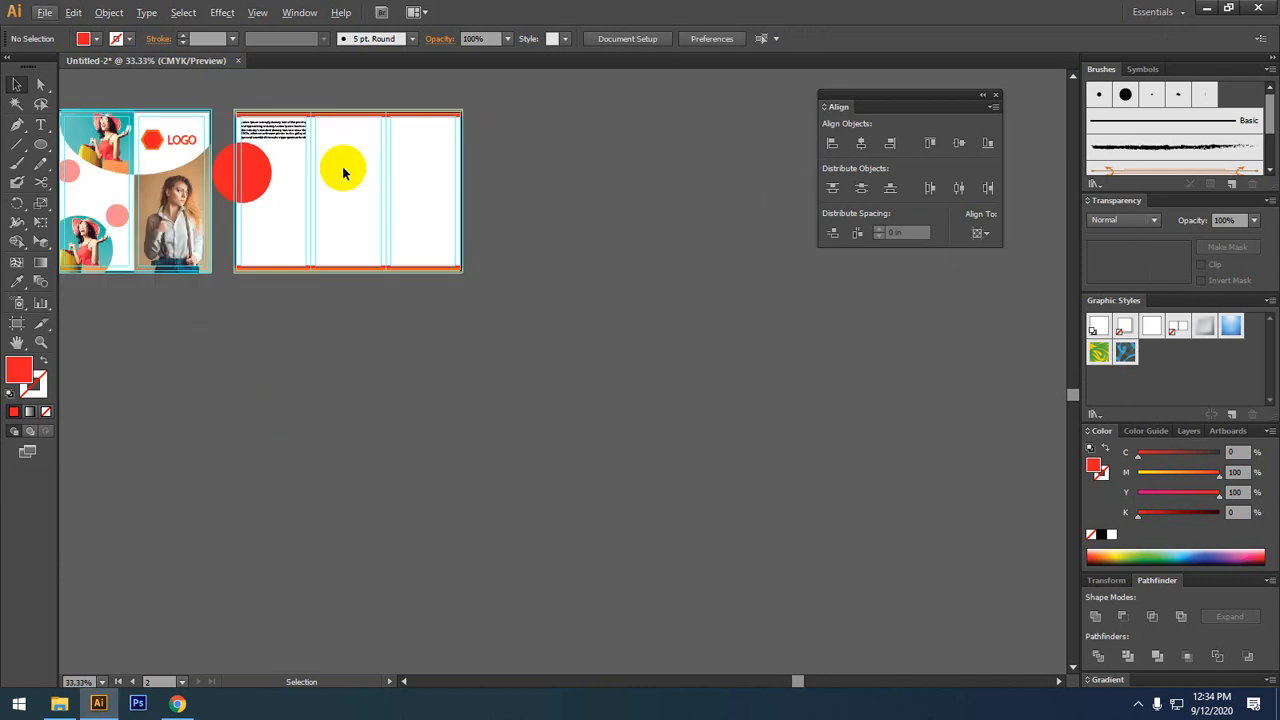
{"action": "scroll", "coordinate": [229, 163], "scroll_direction": "up", "scroll_amount": 4, "text": "alt"}
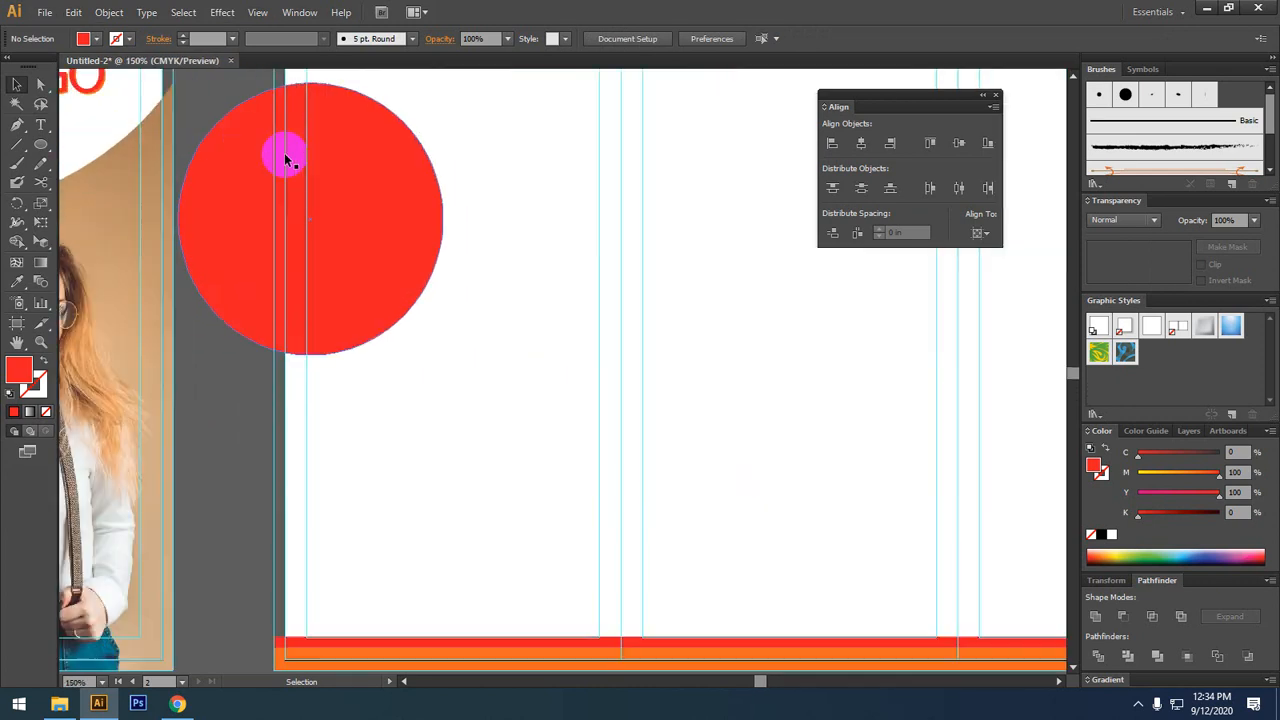
{"action": "left_click_drag", "start_coordinate": [488, 145], "coordinate": [463, 343]}
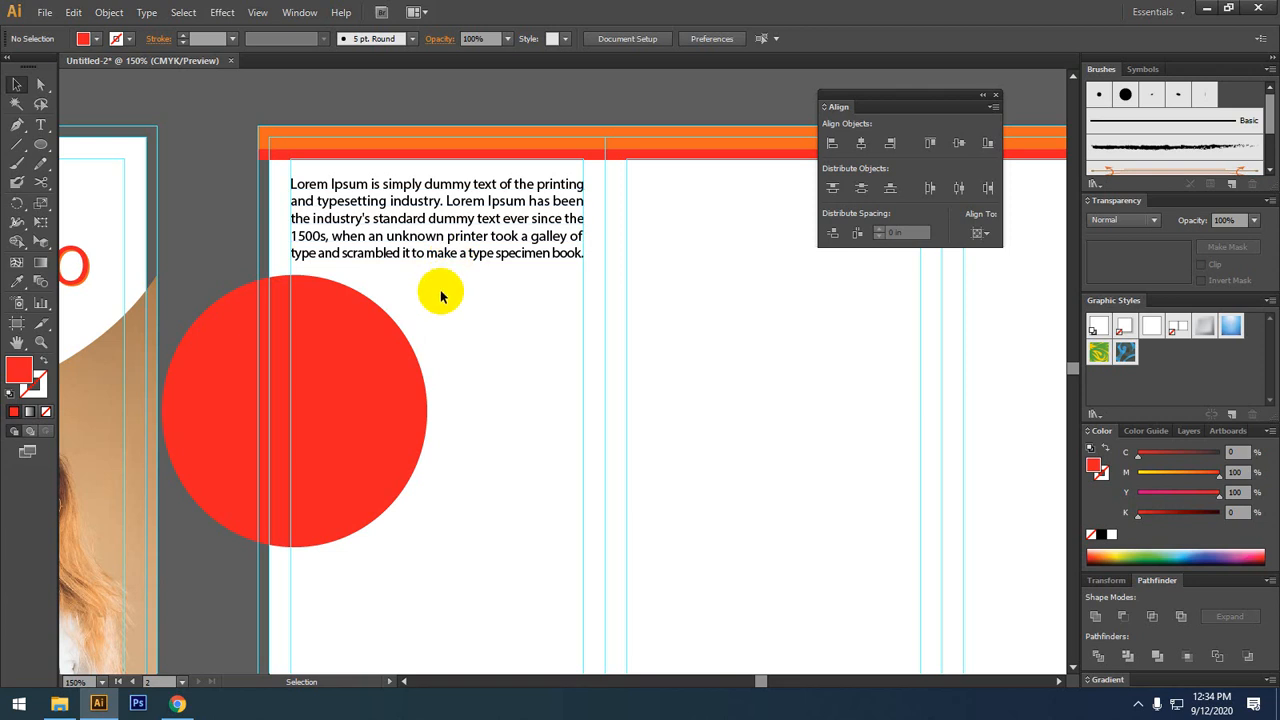
Step: Switch to Chrome and browse the Google image results for "3fold flyer" to examine trifold brochure layouts as design references
{"action": "left_click", "coordinate": [177, 704]}
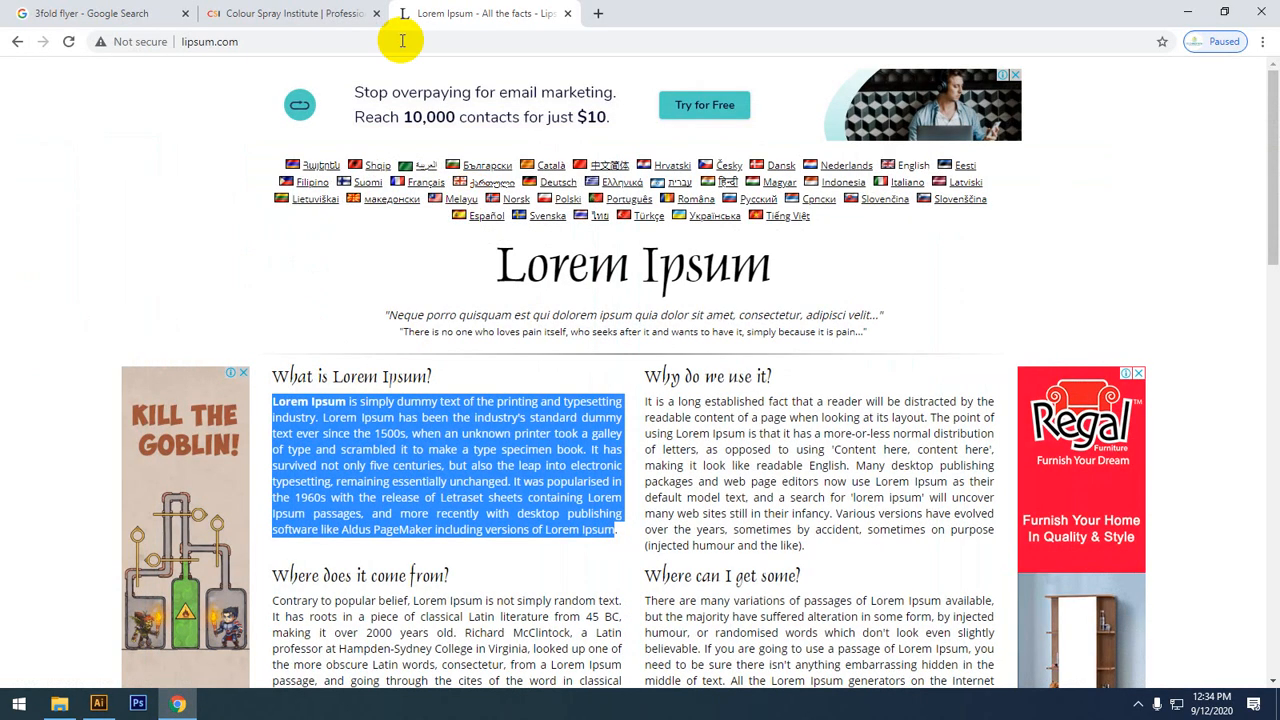
{"action": "left_click", "coordinate": [150, 13]}
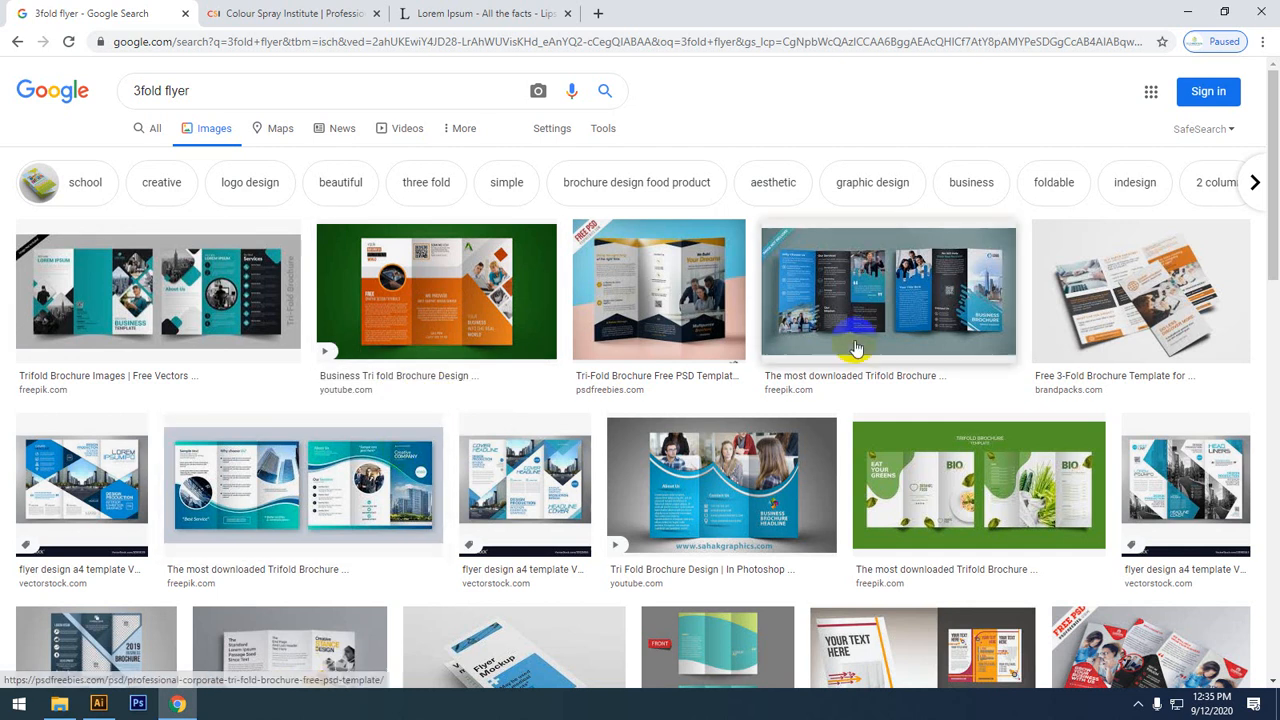
{"action": "scroll", "coordinate": [1075, 440], "scroll_direction": "down", "scroll_amount": 2}
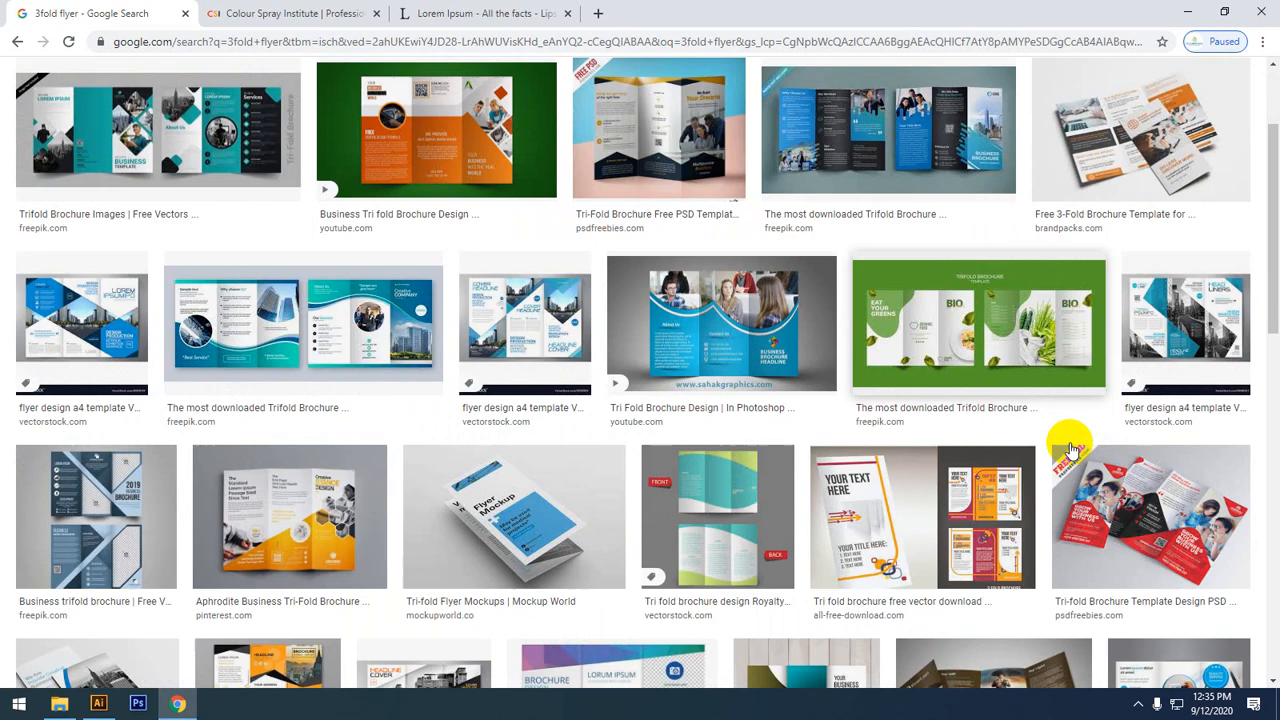
{"action": "scroll", "coordinate": [1070, 448], "scroll_direction": "down", "scroll_amount": 4}
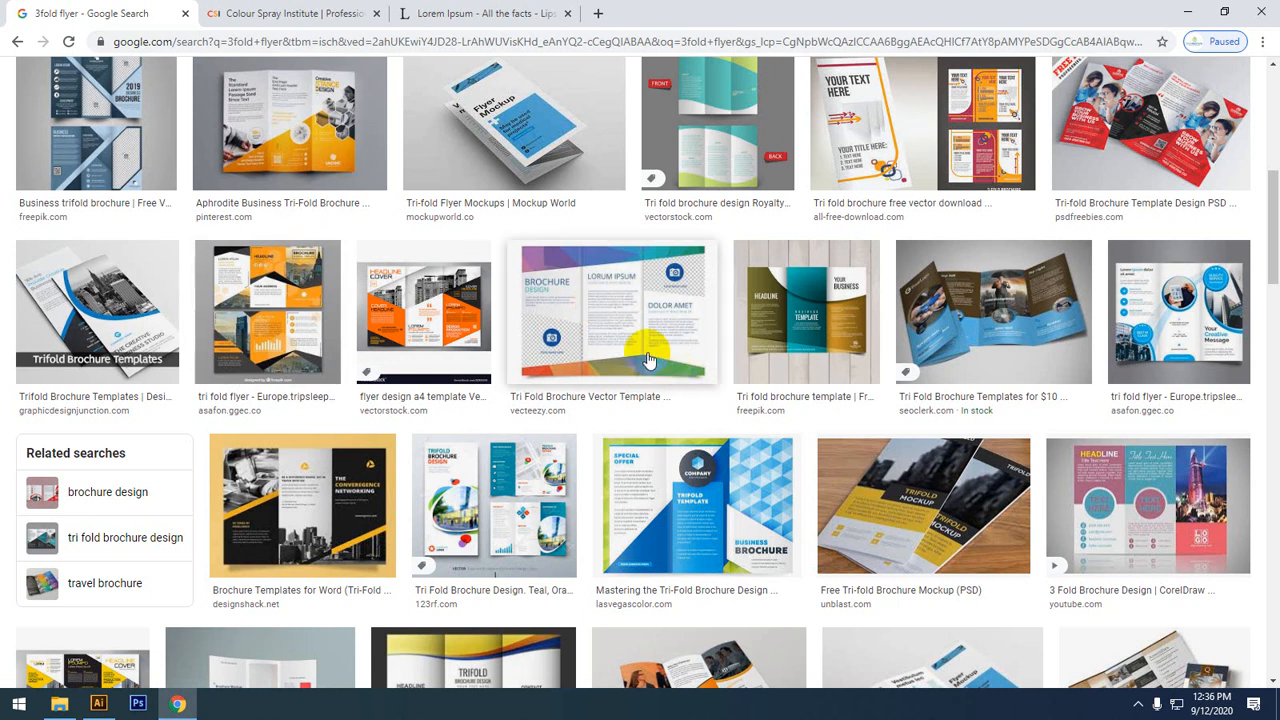
{"action": "scroll", "coordinate": [645, 360], "scroll_direction": "down", "scroll_amount": 1}
{"action": "scroll", "coordinate": [645, 360], "scroll_direction": "down", "scroll_amount": 5}
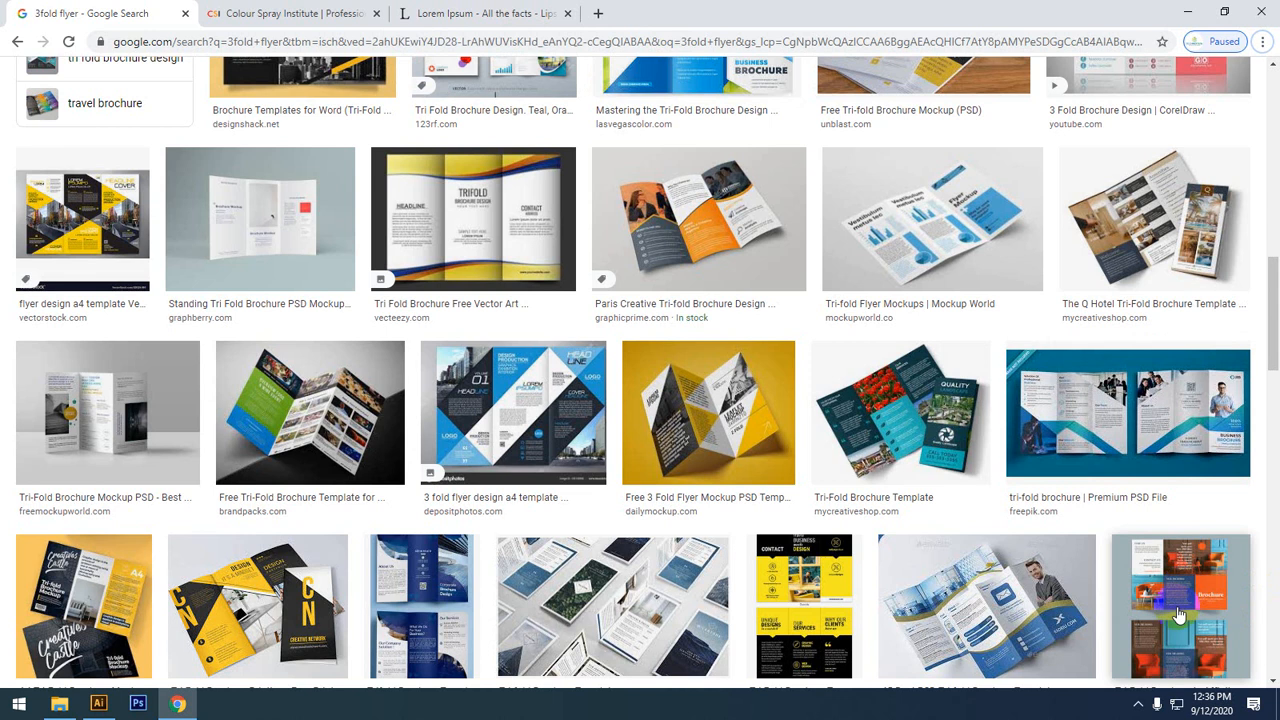
{"action": "left_click", "coordinate": [1140, 705]}
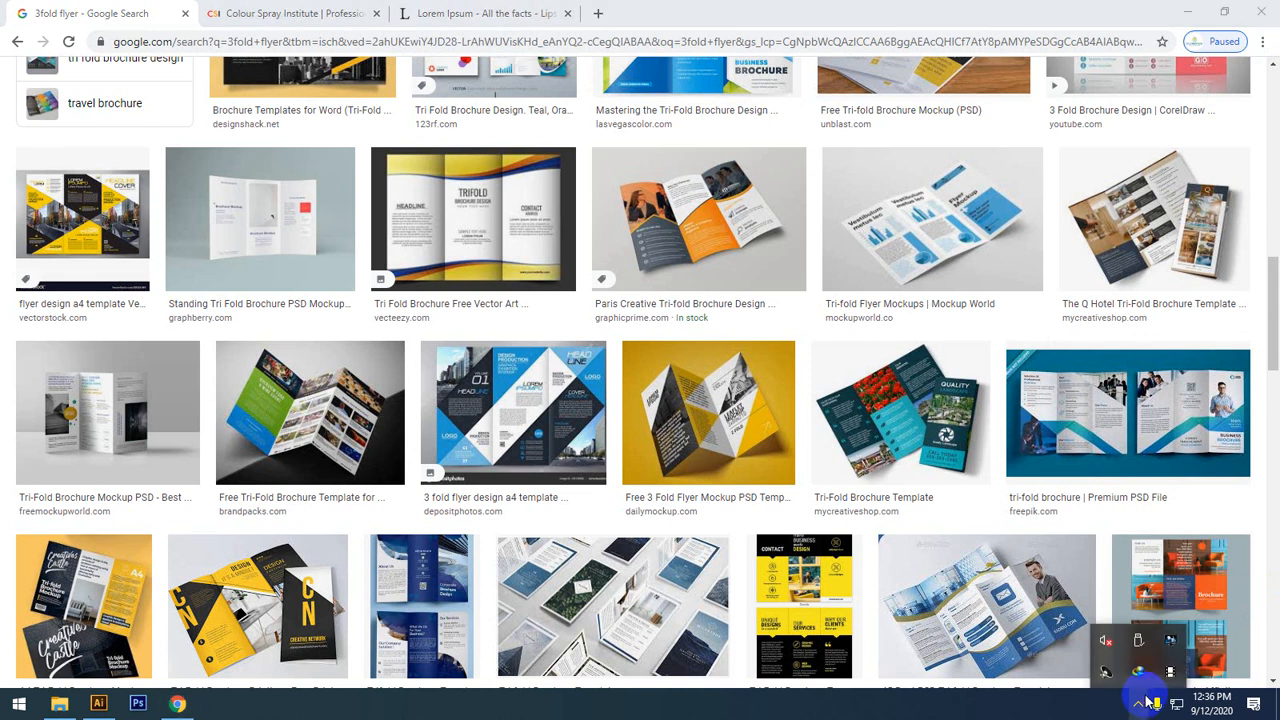